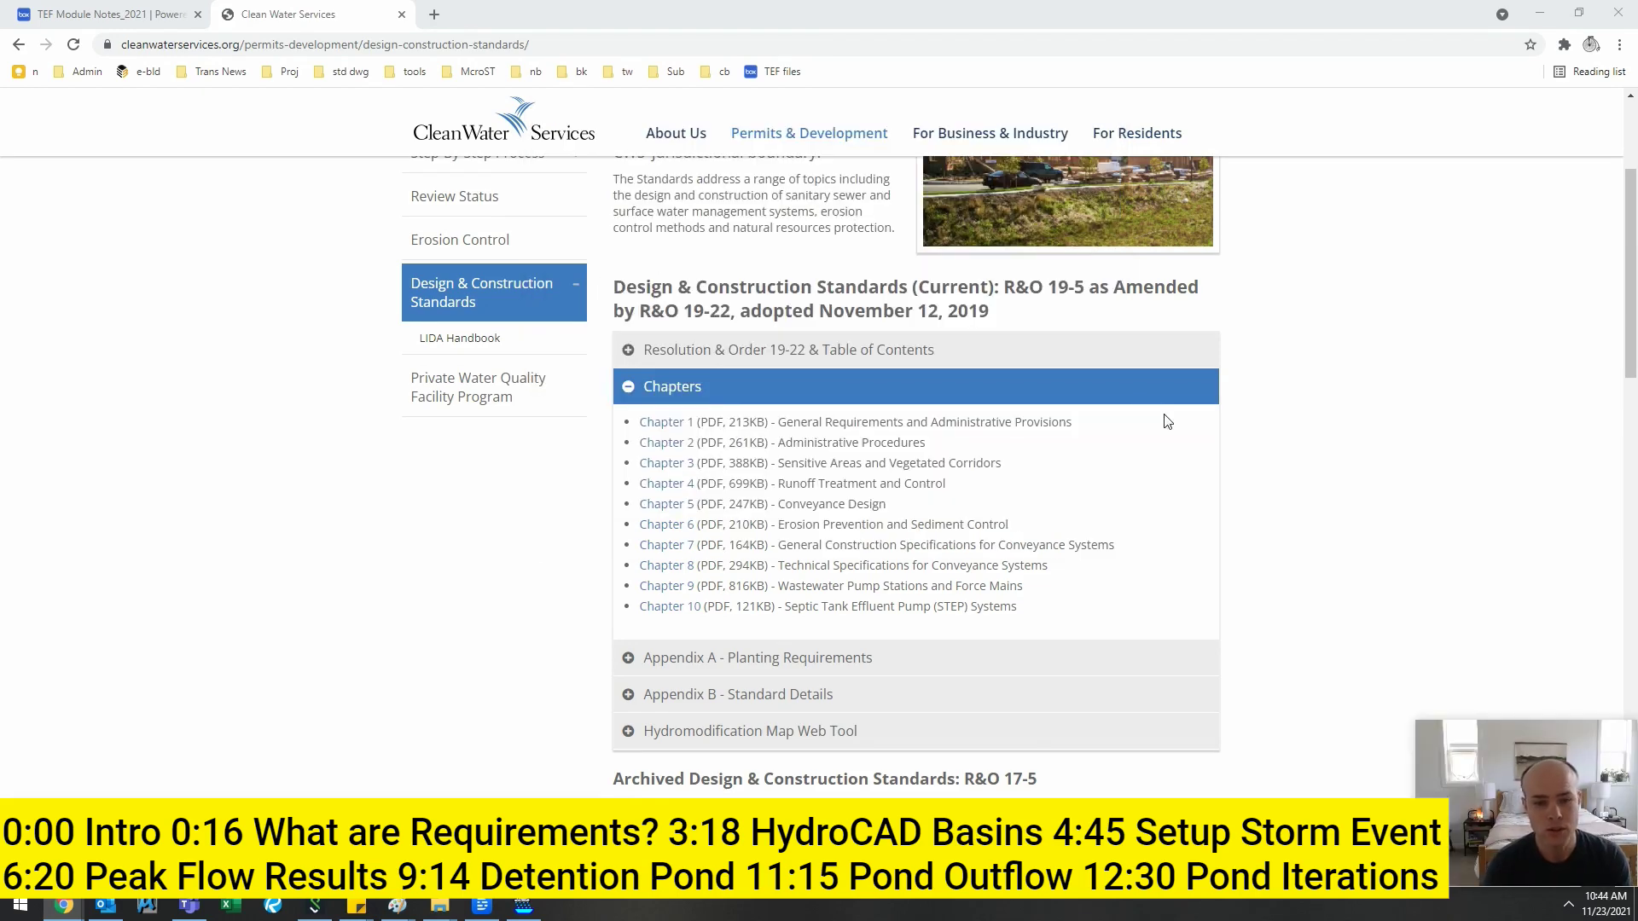
- Open the 48-page Chapter 4 Runoff Treatment and Control PDF in a new tab
{"action": "scroll", "coordinate": [1165, 421], "scroll_direction": "down", "scroll_amount": 1}
{"action": "scroll", "coordinate": [1166, 422], "scroll_direction": "up", "scroll_amount": 1}
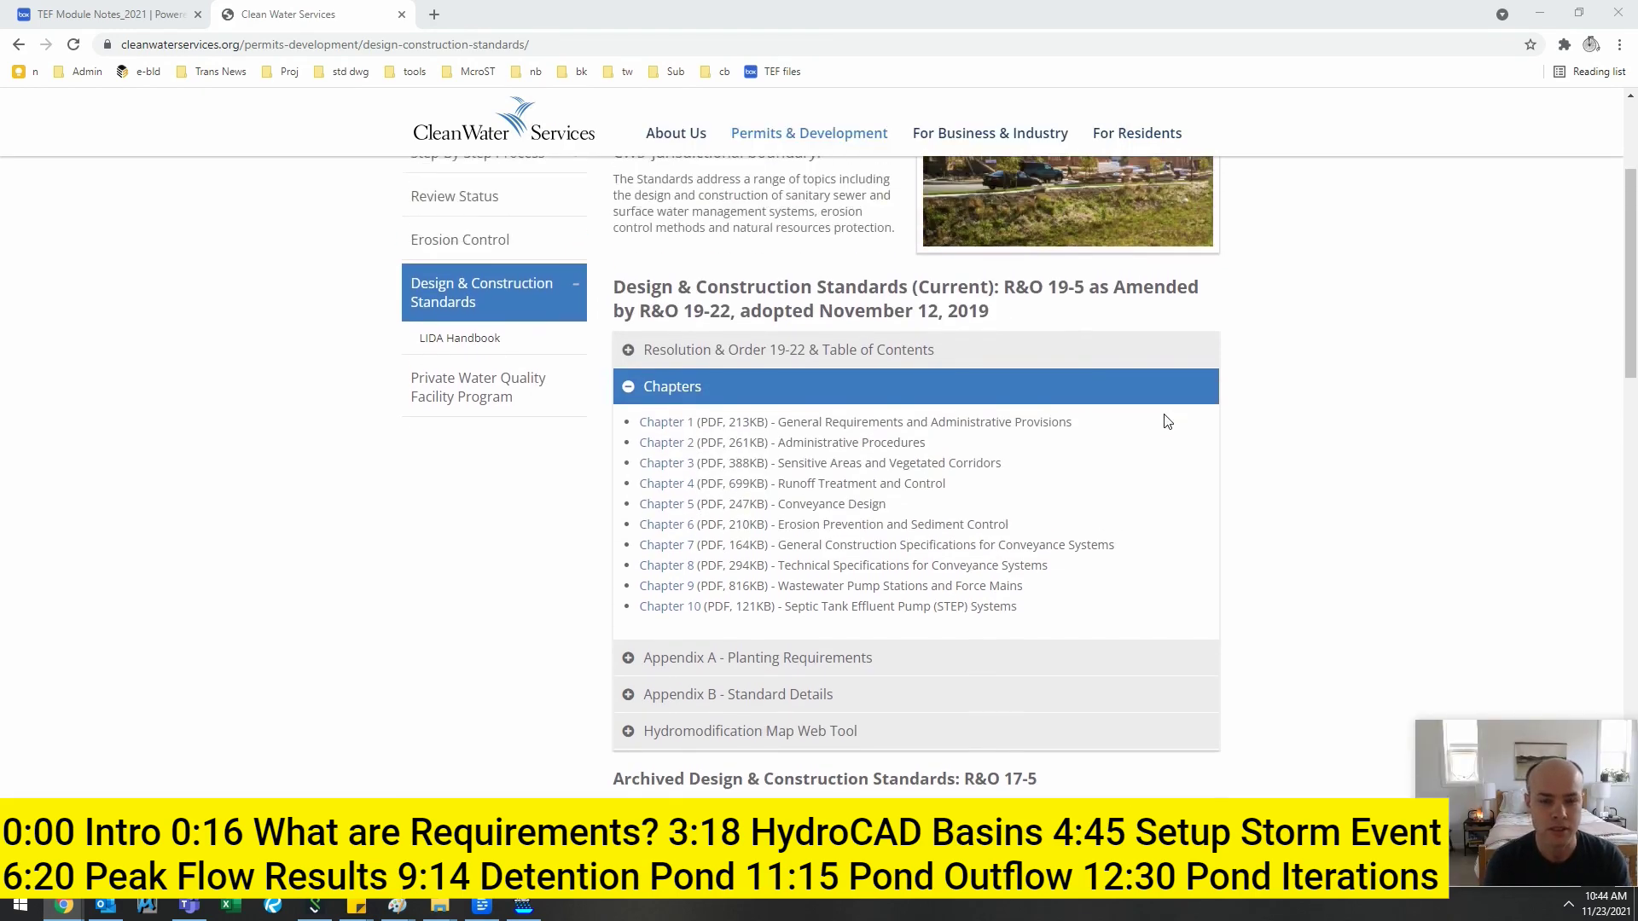
{"action": "left_click", "coordinate": [140, 44]}
{"action": "left_click", "coordinate": [144, 43]}
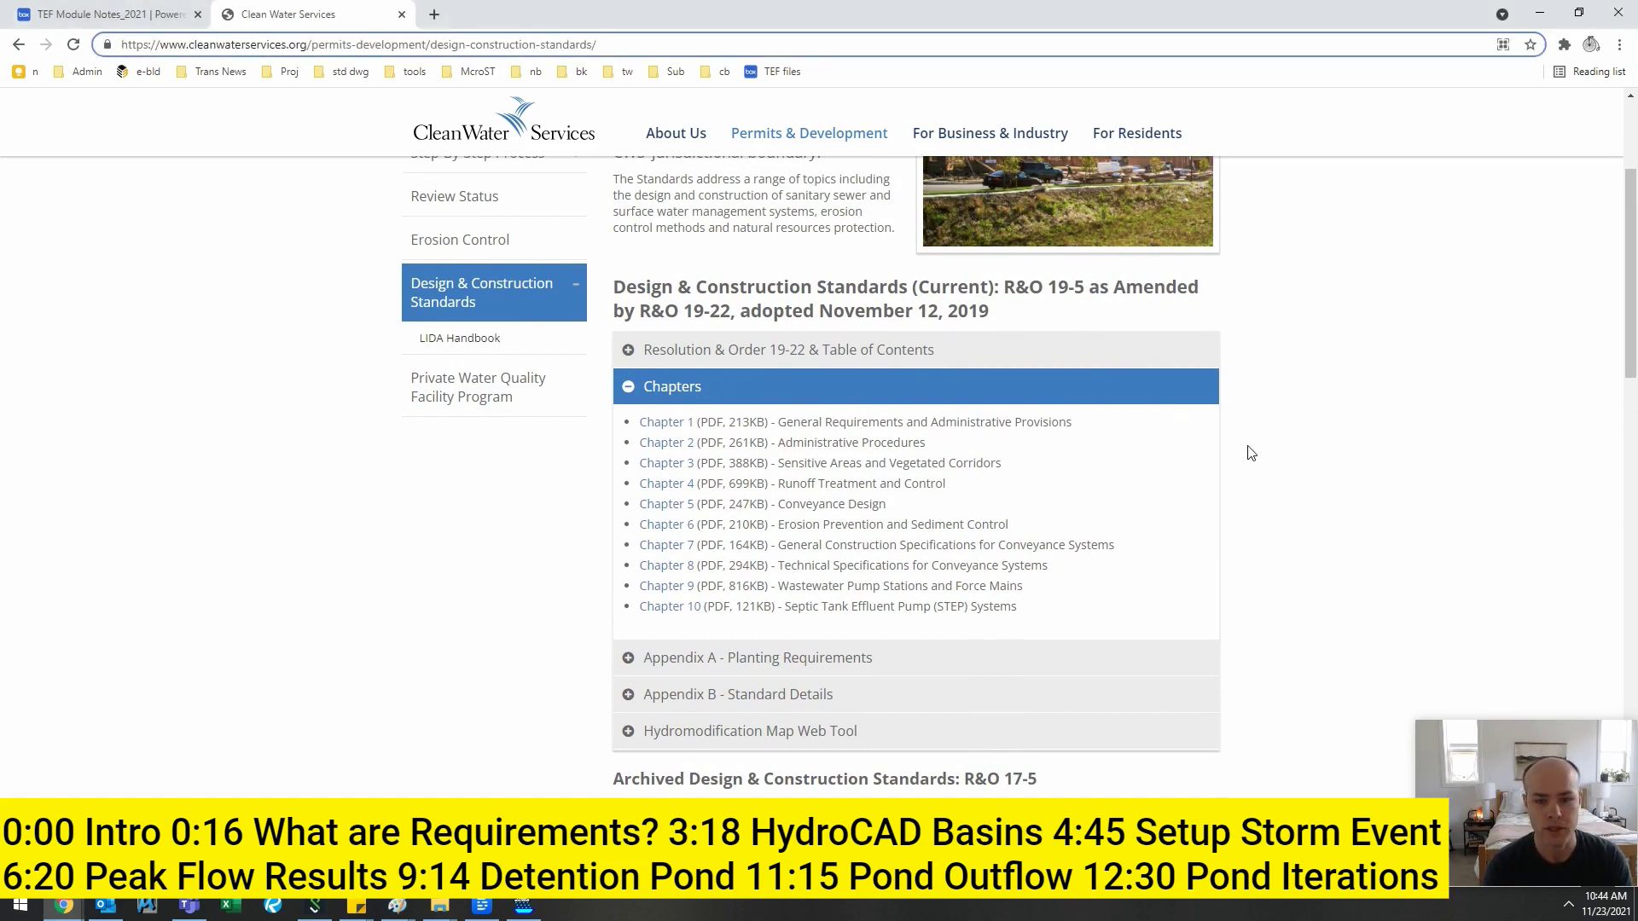
{"action": "left_click", "coordinate": [665, 483]}
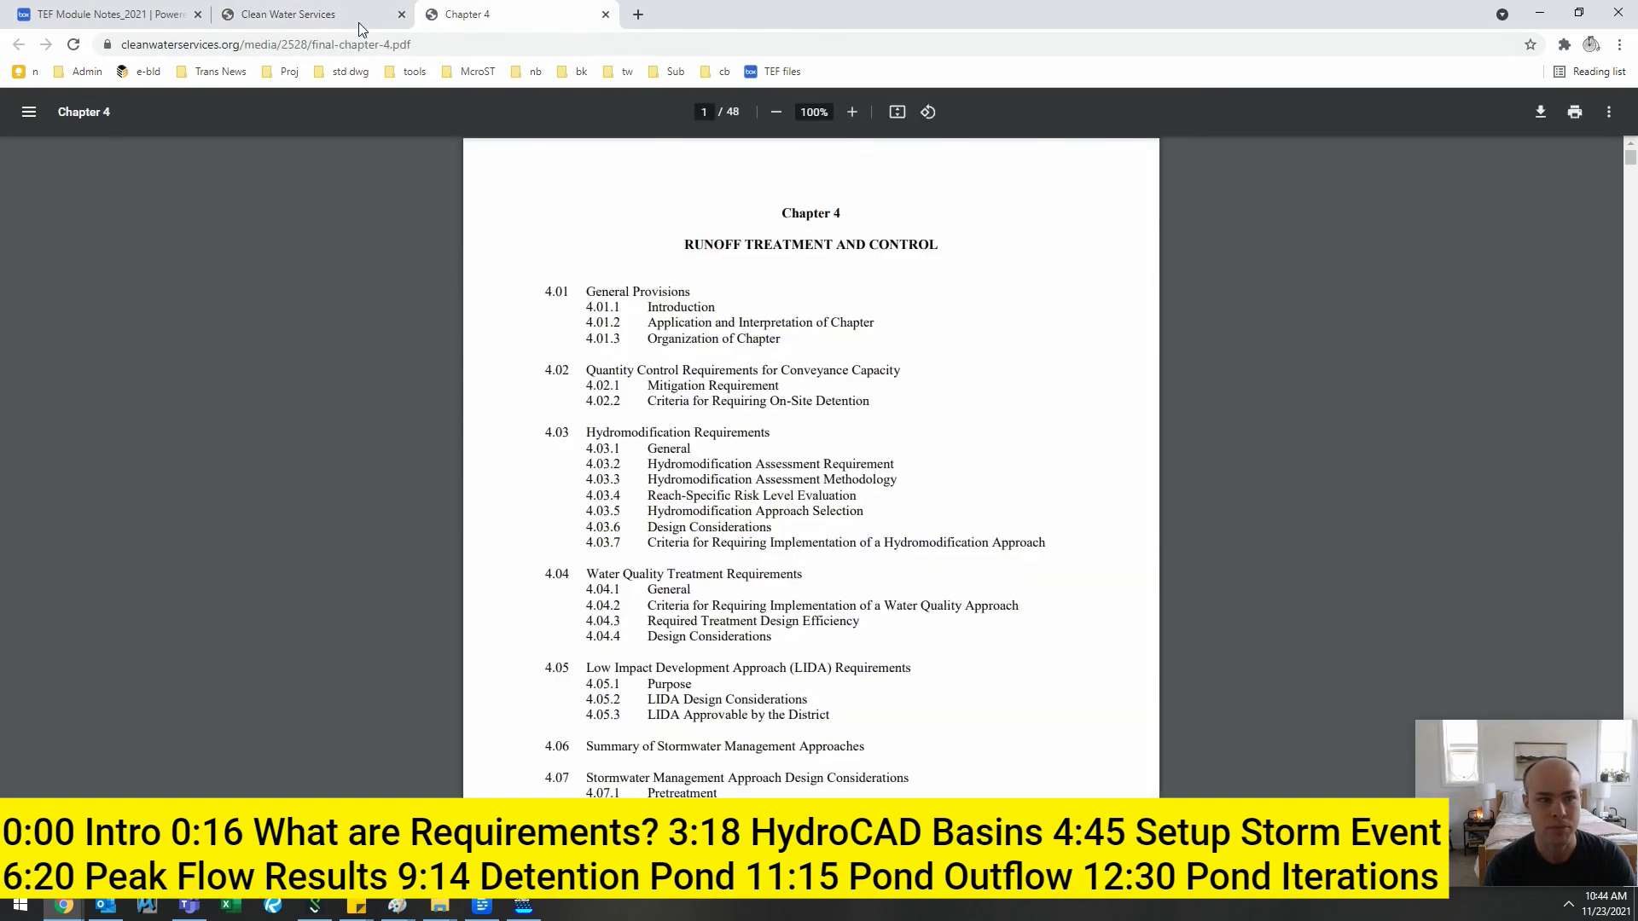
- Search the Chapter 4 PDF for '4-2' and highlight the Small Project size range in Table 4-2
{"action": "left_click", "coordinate": [350, 15]}
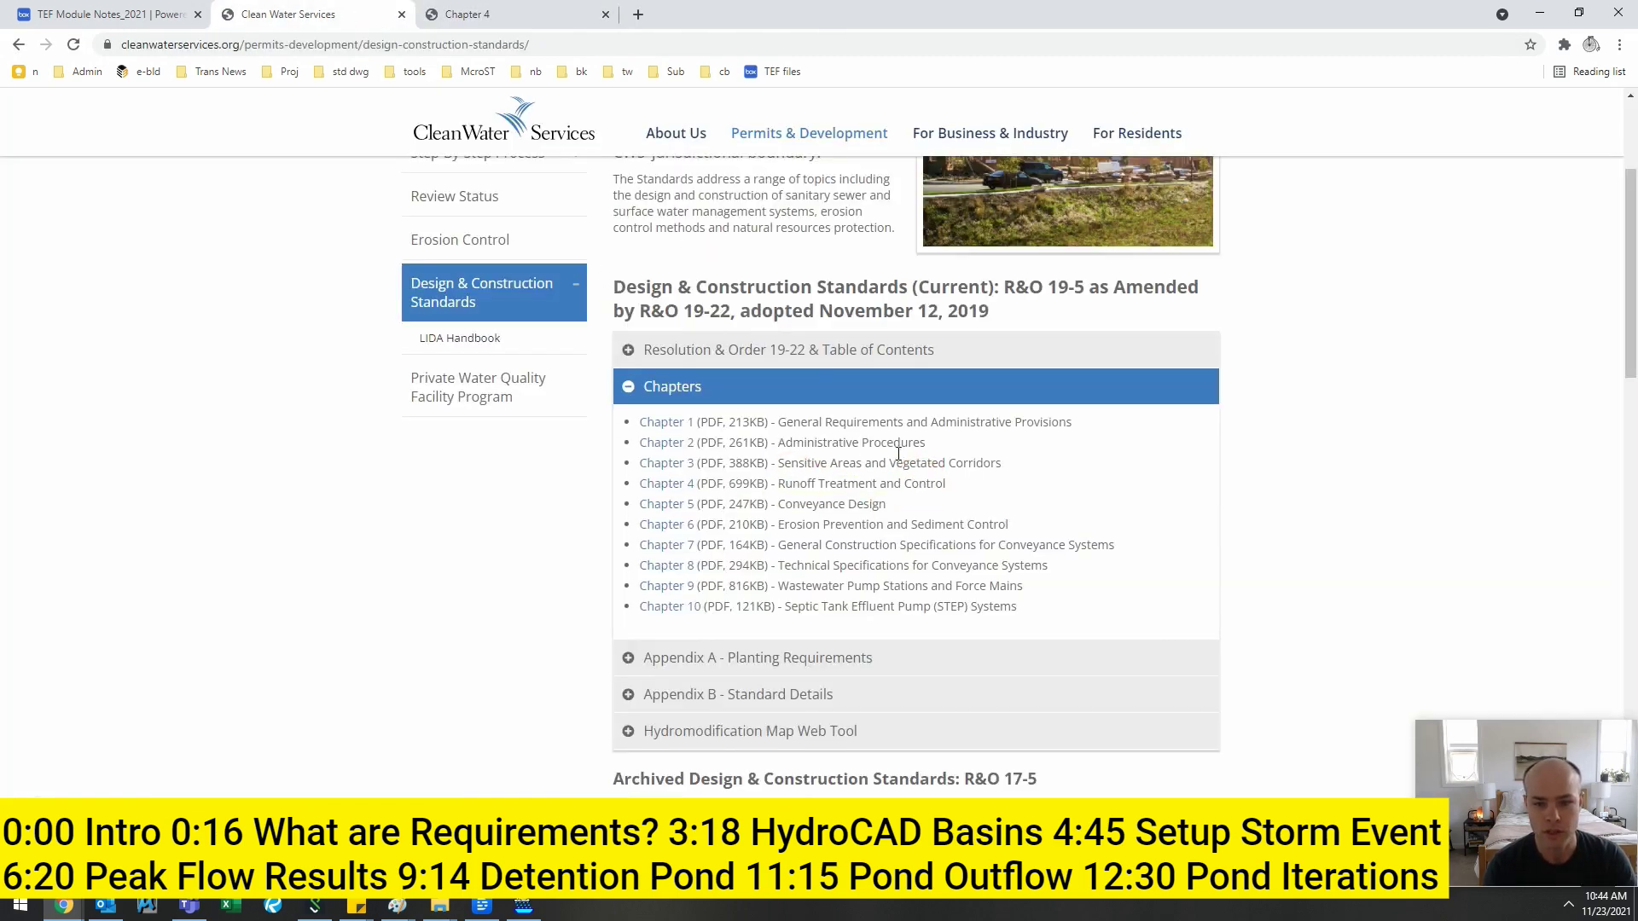
{"action": "key", "text": "ctrl+Tab"}
{"action": "scroll", "coordinate": [926, 447], "scroll_direction": "down", "scroll_amount": 2}
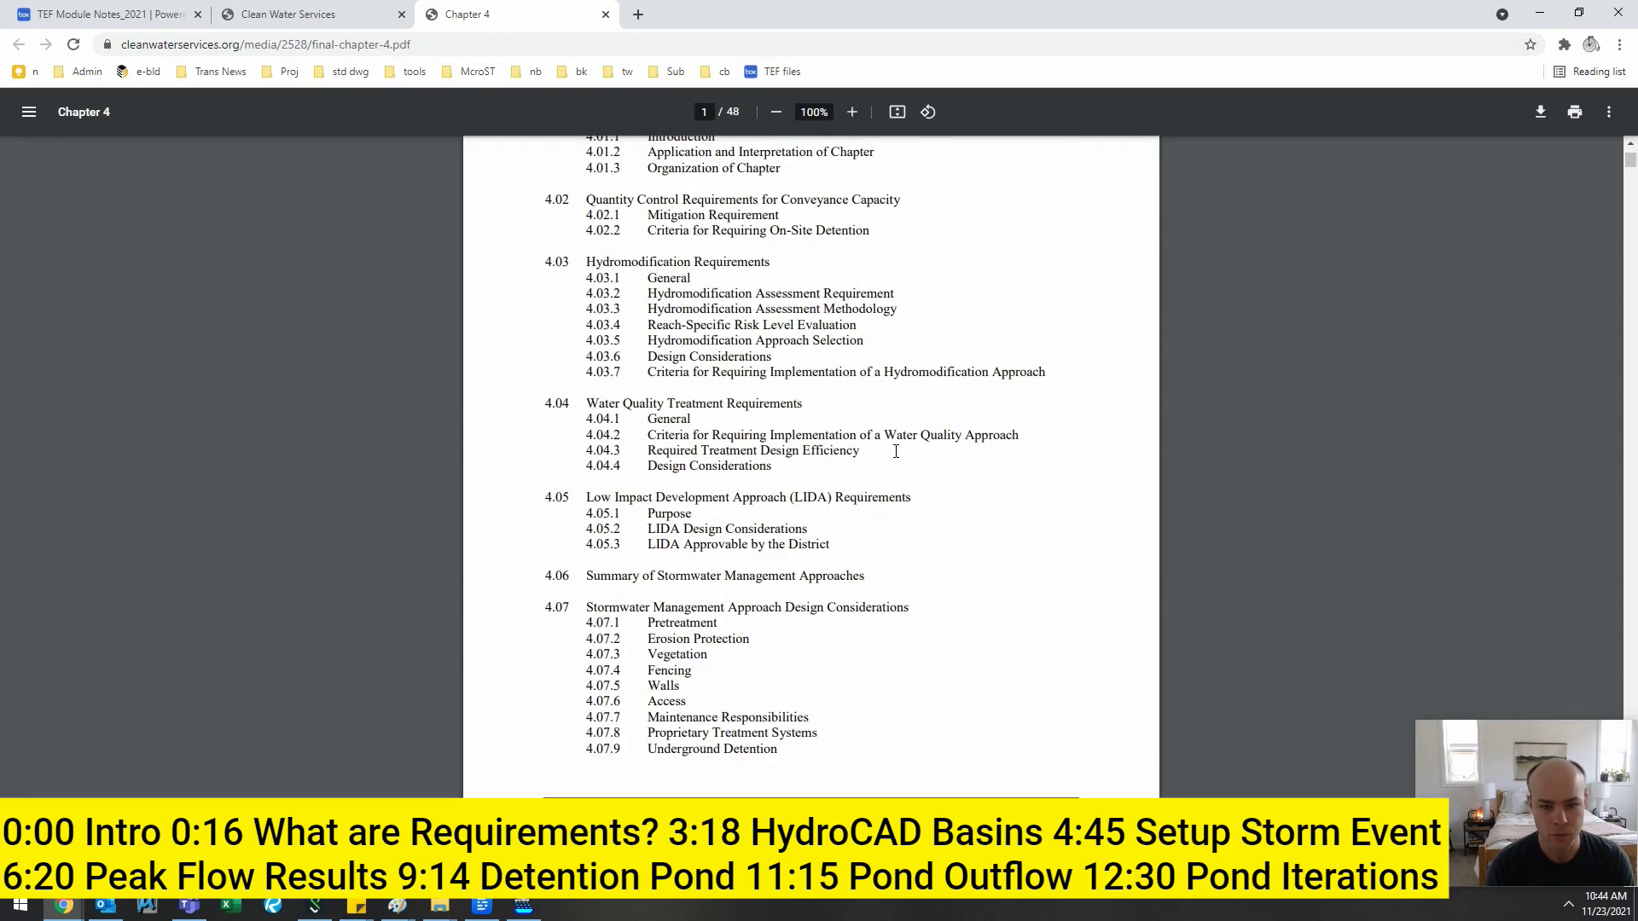
{"action": "key", "text": "ctrl+f"}
{"action": "type", "text": "4-2"}
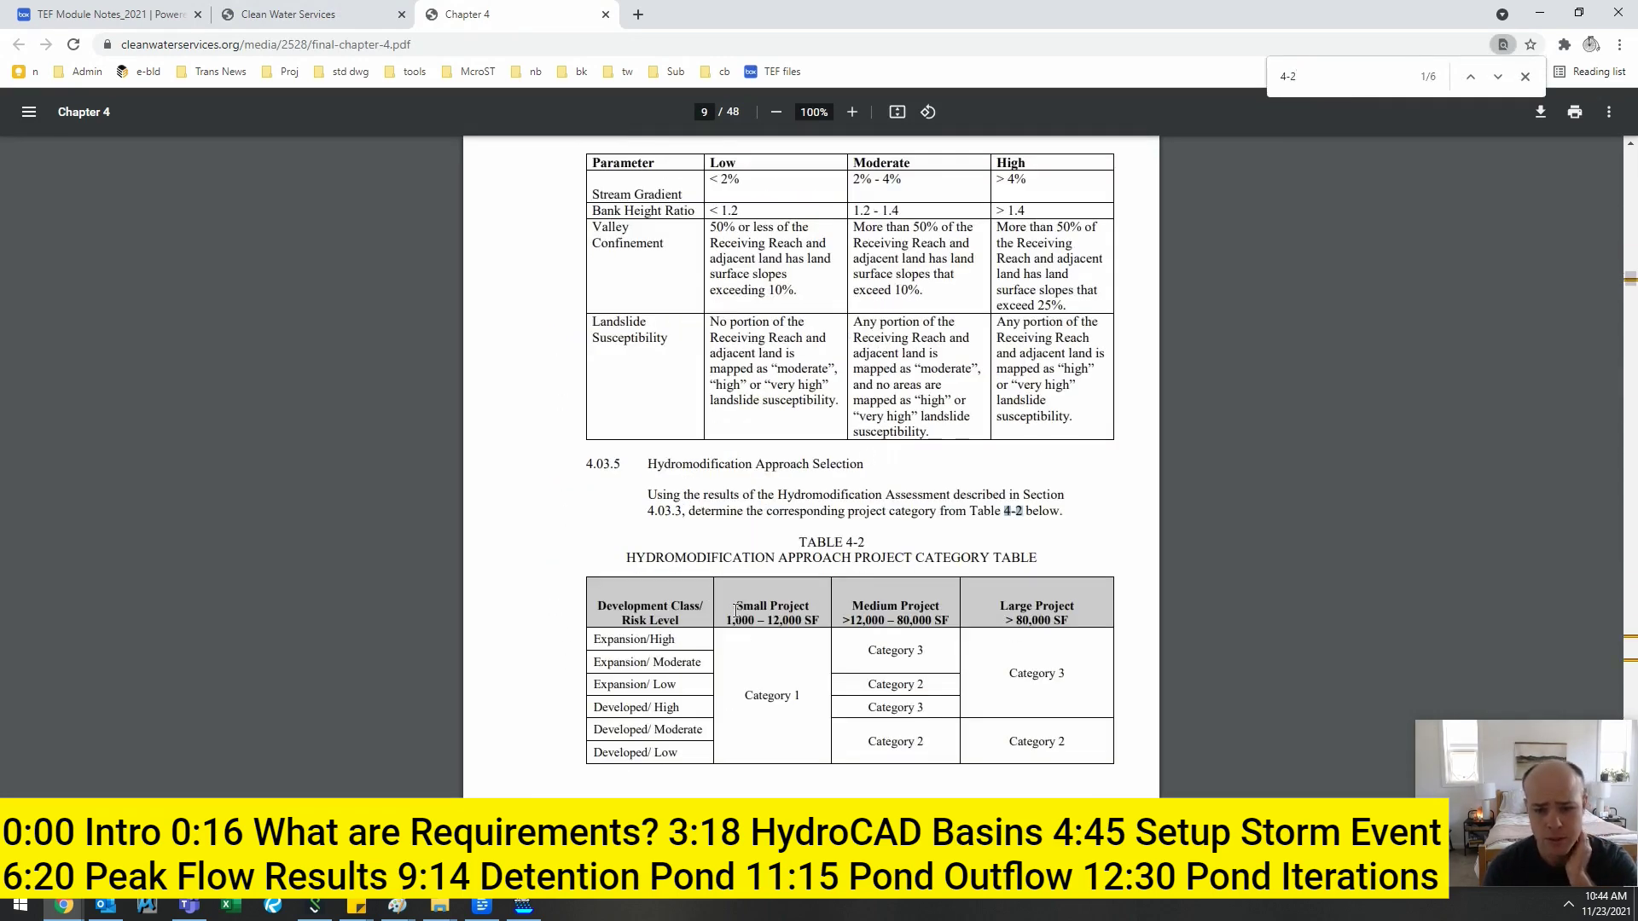
{"action": "left_click_drag", "start_coordinate": [736, 611], "coordinate": [822, 623]}
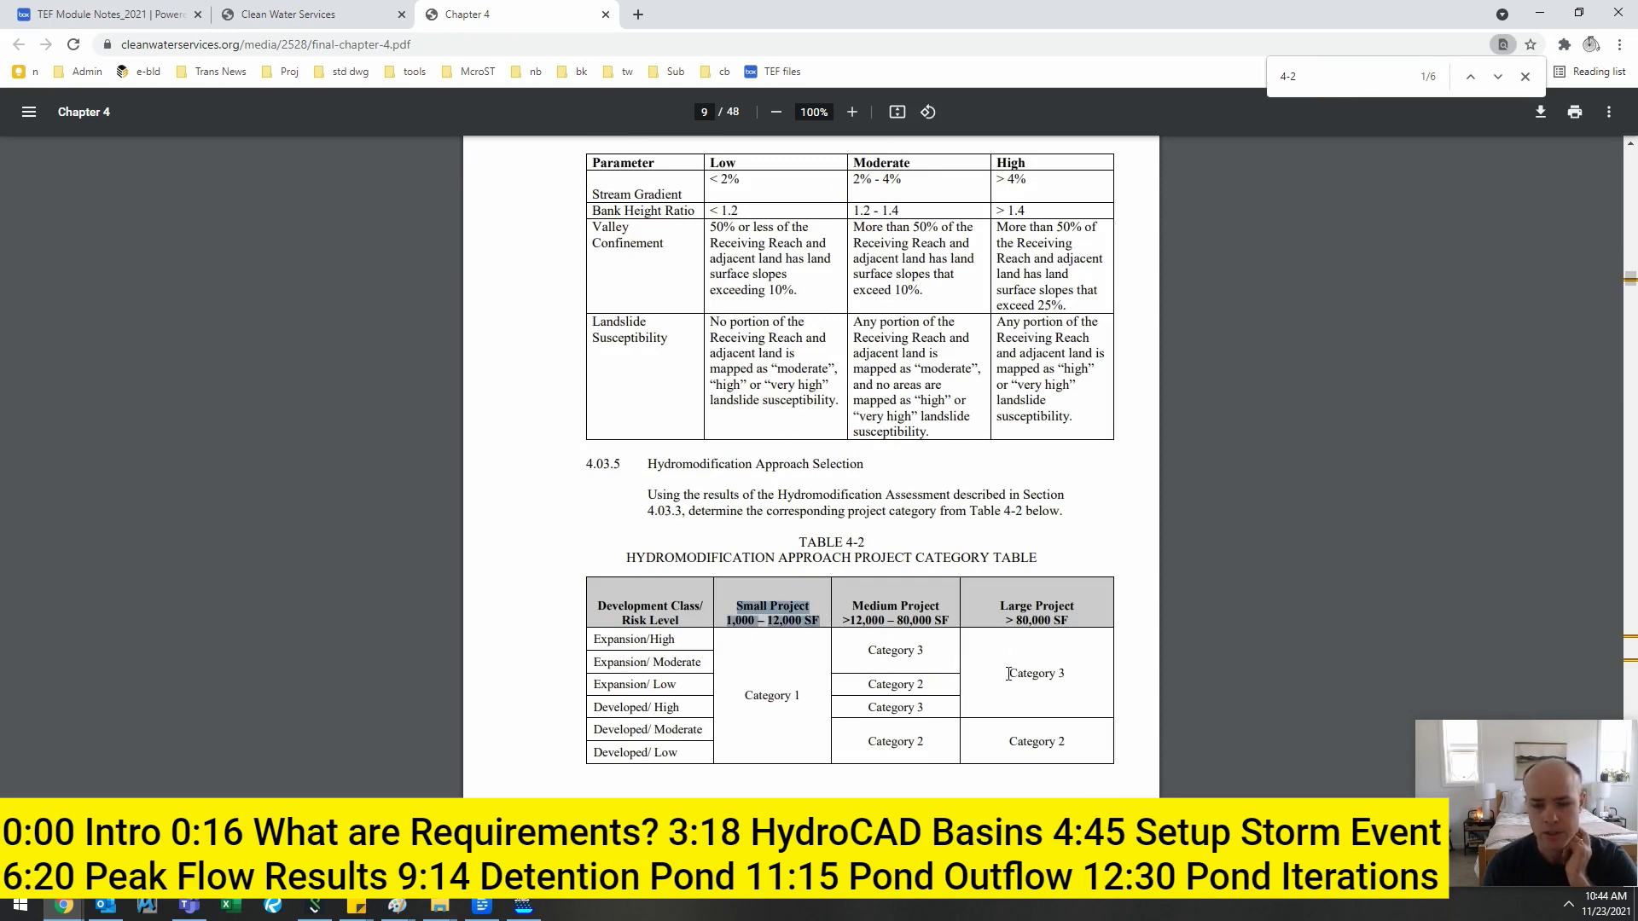
{"action": "scroll", "coordinate": [765, 678], "scroll_direction": "down", "scroll_amount": 2}
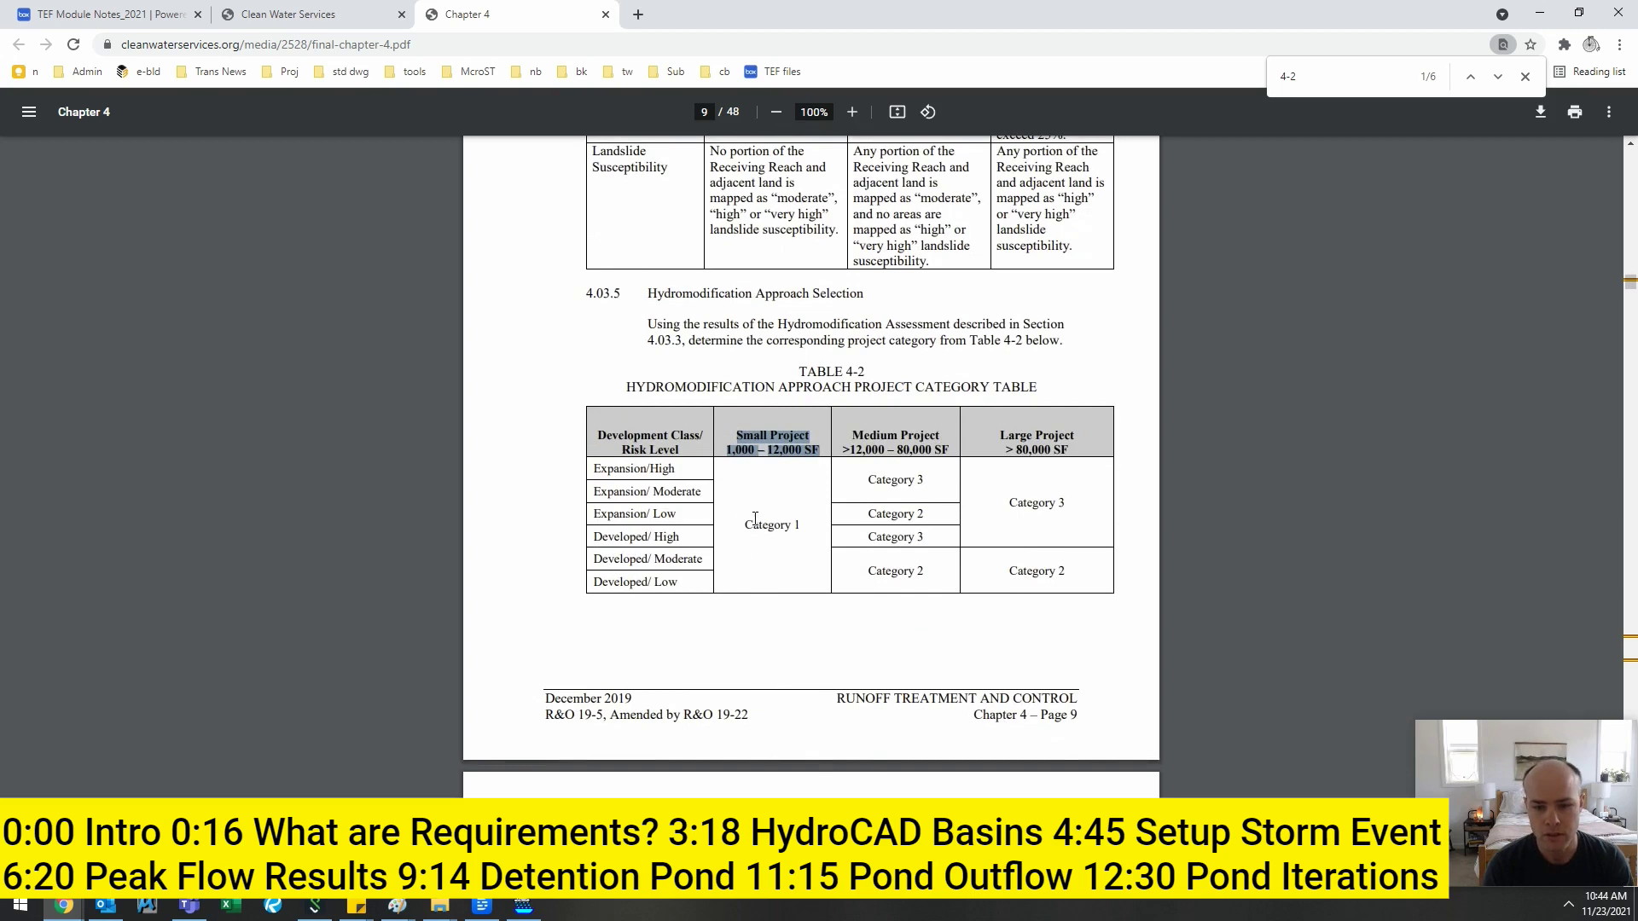
- Highlight Category 3 as the large-project category in Table 4-2
{"action": "left_click", "coordinate": [1008, 508]}
{"action": "left_click_drag", "start_coordinate": [1008, 508], "coordinate": [1076, 509]}
{"action": "left_click", "coordinate": [1078, 507]}
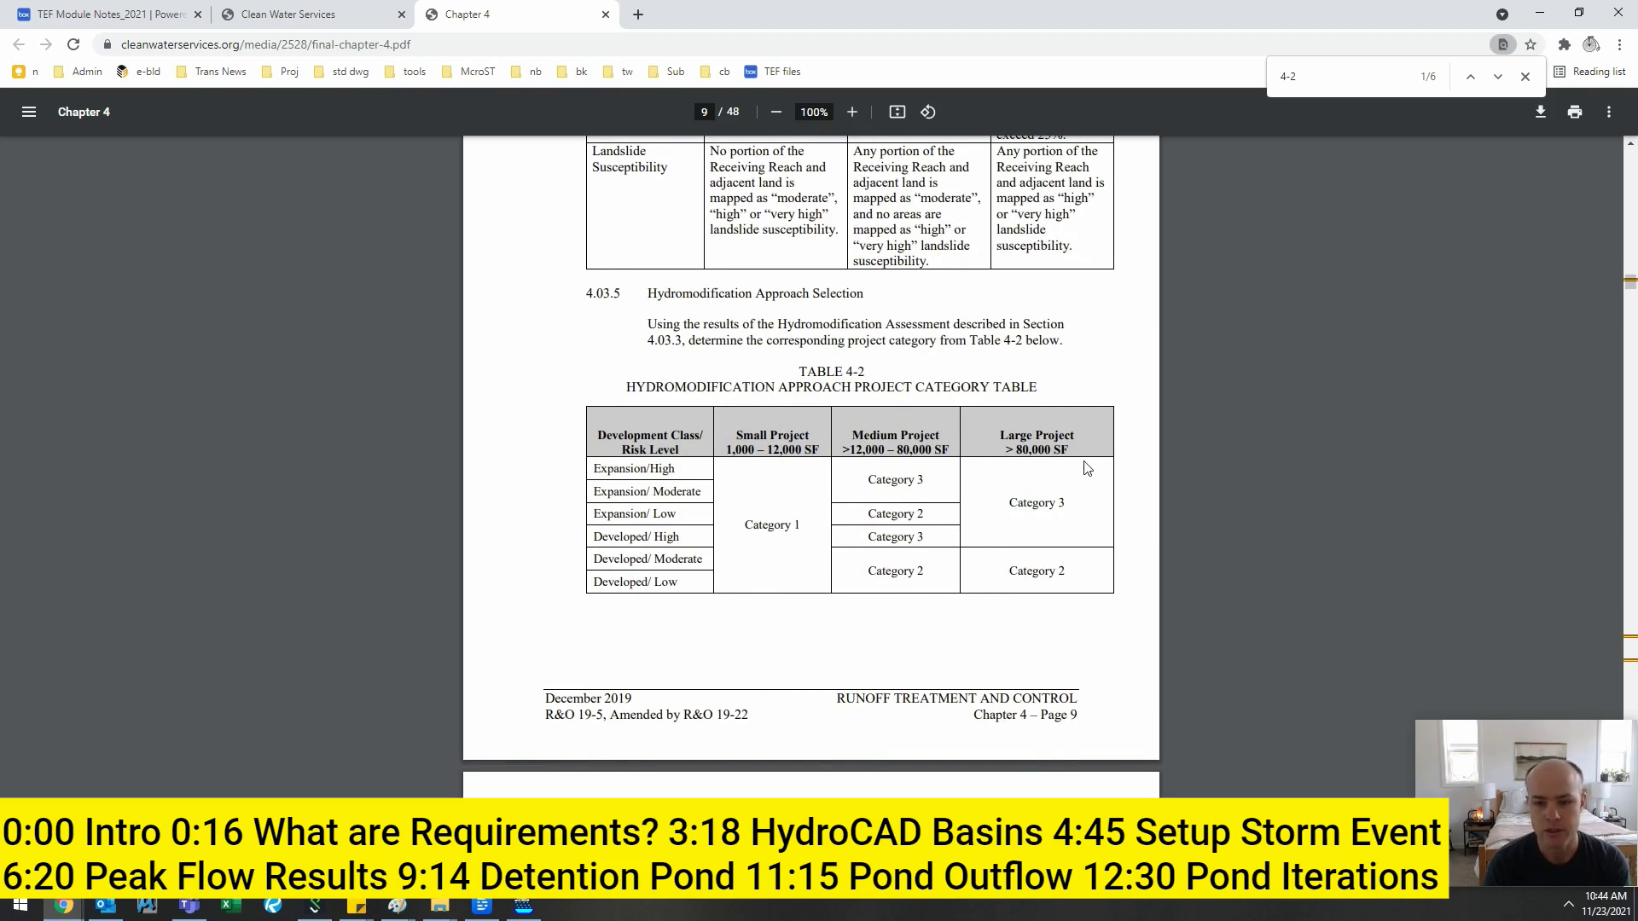
{"action": "scroll", "coordinate": [1063, 492], "scroll_direction": "down", "scroll_amount": 1}
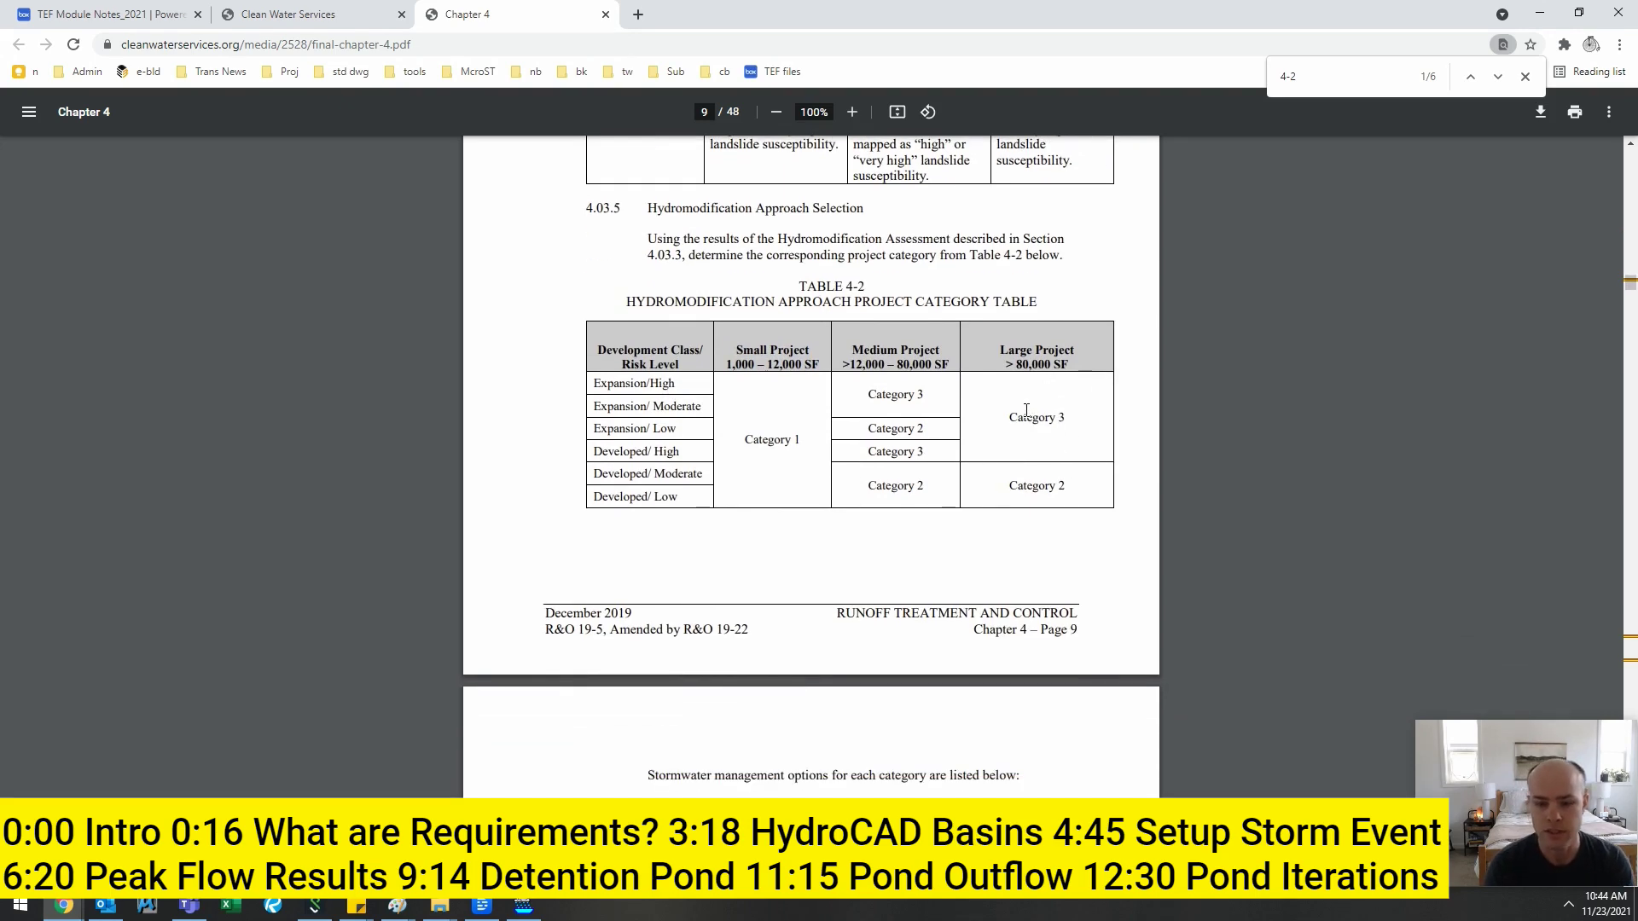
{"action": "scroll", "coordinate": [1026, 410], "scroll_direction": "down", "scroll_amount": 10}
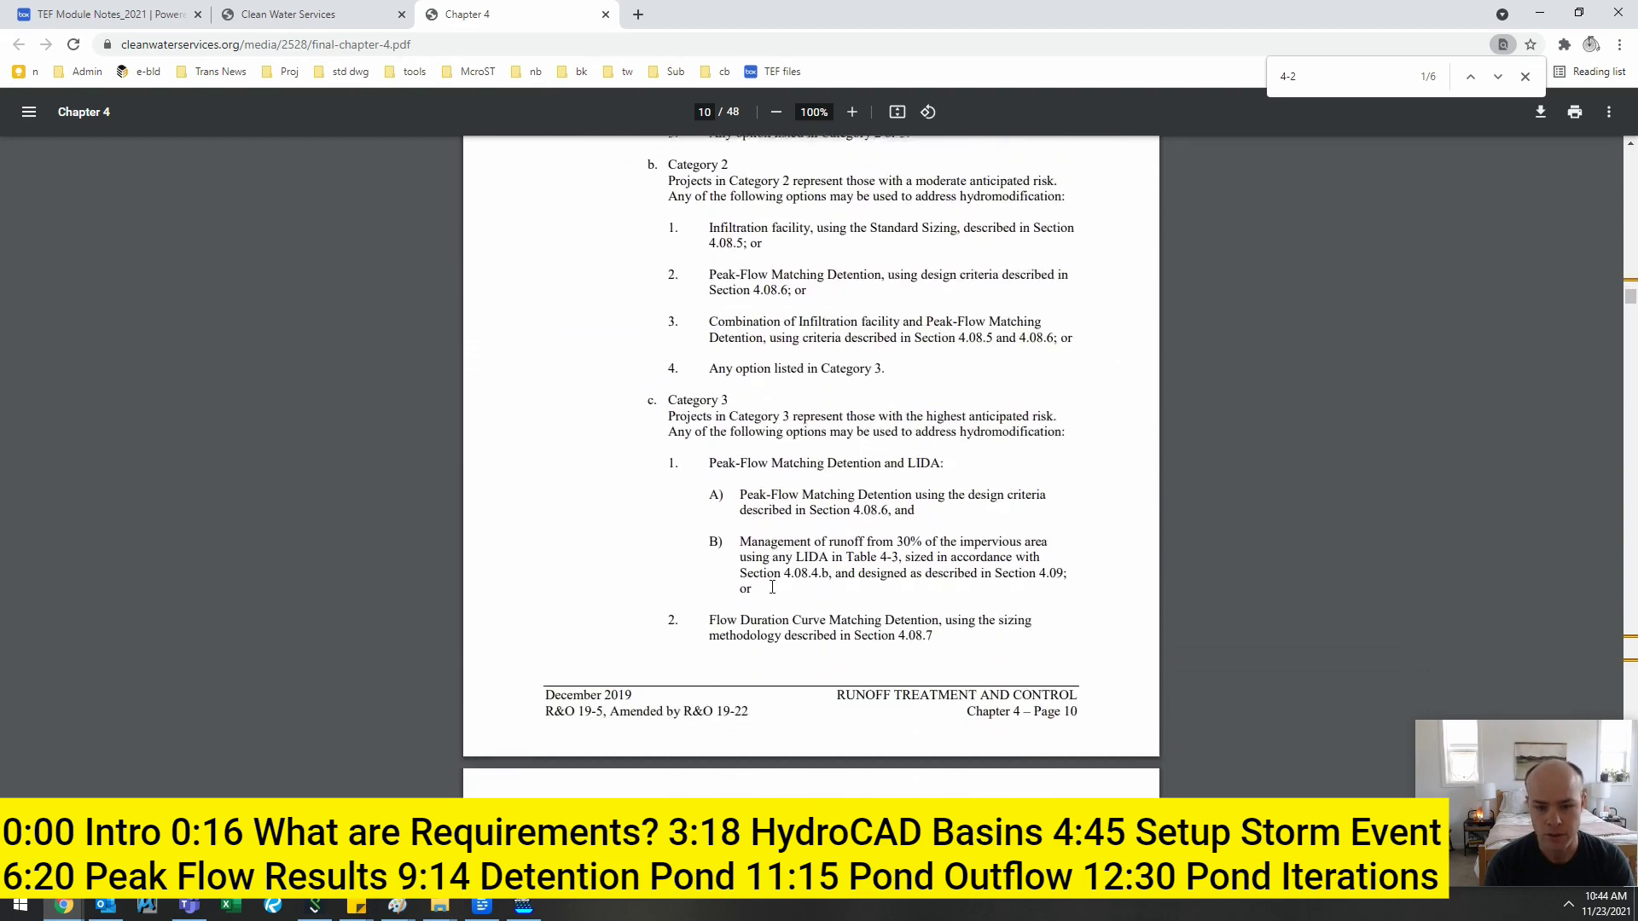
- Highlight the Peak-Flow Matching and Flow Duration Curve Matching Detention options on page 10
{"action": "left_click_drag", "start_coordinate": [710, 602], "coordinate": [942, 602]}
{"action": "scroll", "coordinate": [900, 568], "scroll_direction": "down", "scroll_amount": 1}
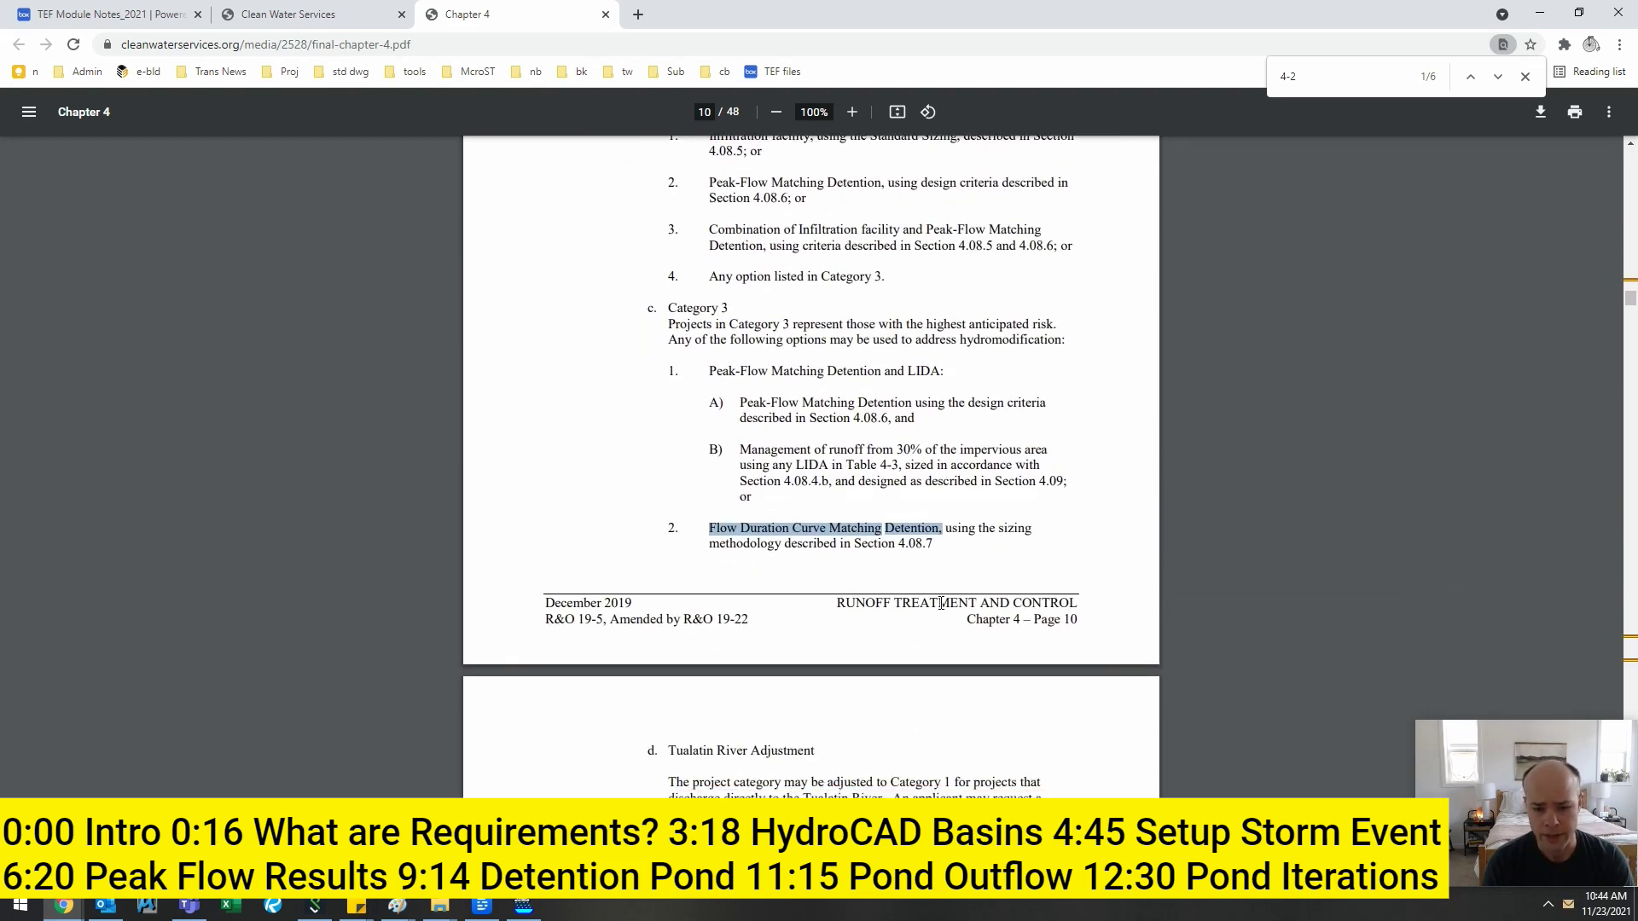
{"action": "left_click", "coordinate": [803, 515]}
{"action": "left_click_drag", "start_coordinate": [703, 515], "coordinate": [938, 515]}
{"action": "left_click_drag", "start_coordinate": [710, 356], "coordinate": [864, 354]}
{"action": "mouse_move", "coordinate": [710, 516]}
{"action": "left_mouse_down"}
{"action": "mouse_move", "coordinate": [931, 505]}
{"action": "mouse_move", "coordinate": [714, 515]}
{"action": "left_mouse_up"}
{"action": "left_click", "coordinate": [938, 510]}
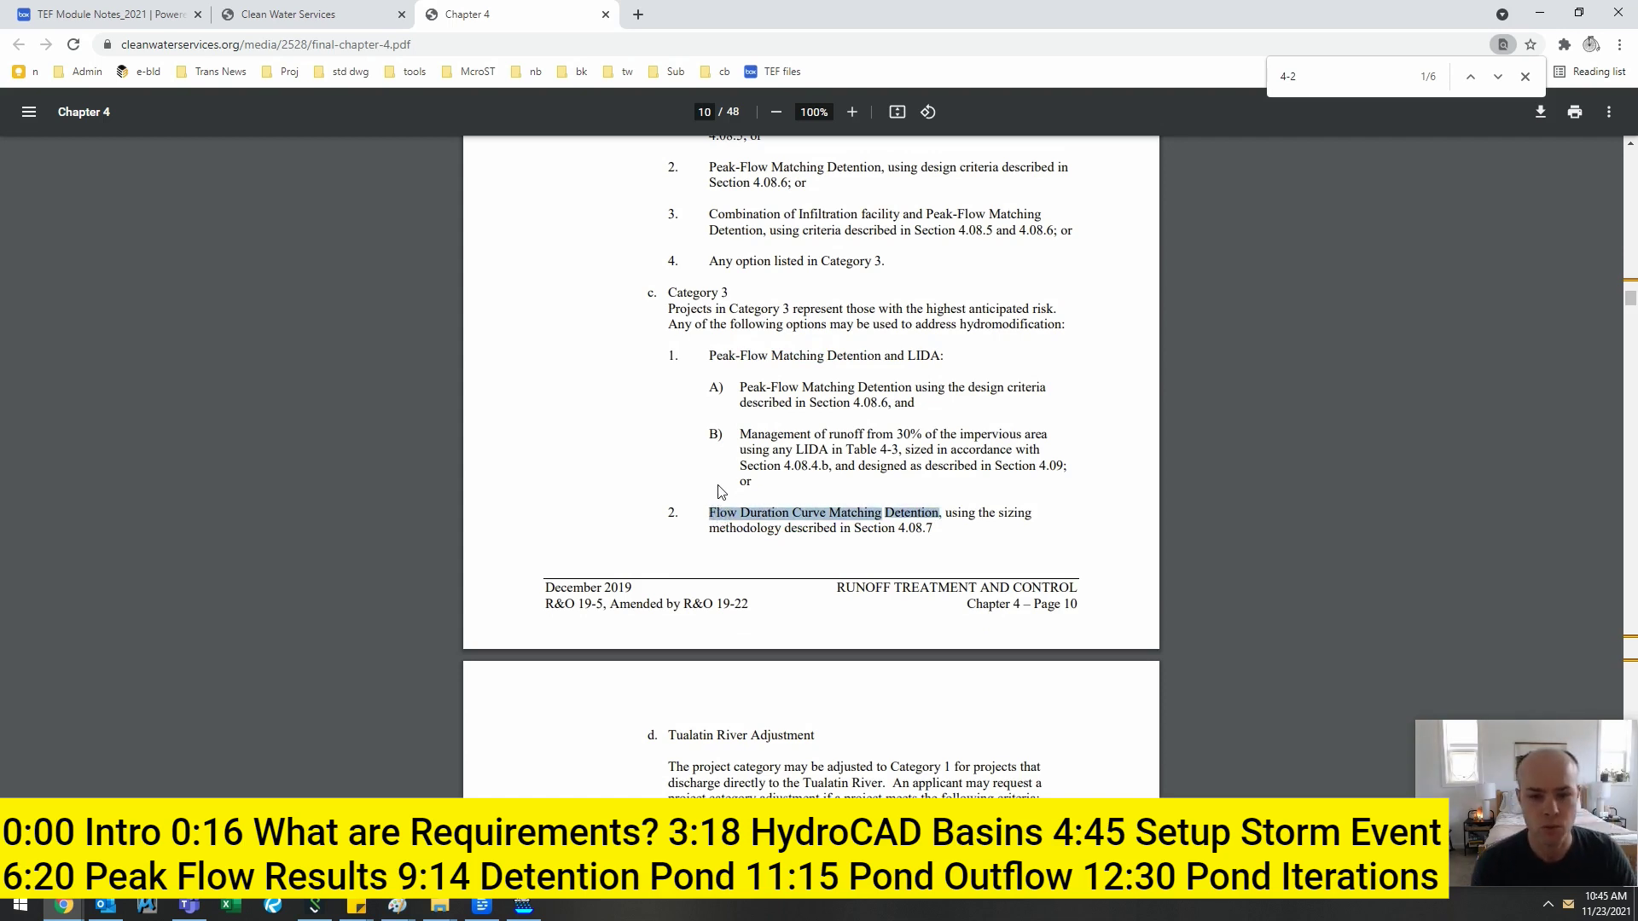
{"action": "left_click_drag", "start_coordinate": [713, 364], "coordinate": [878, 359]}
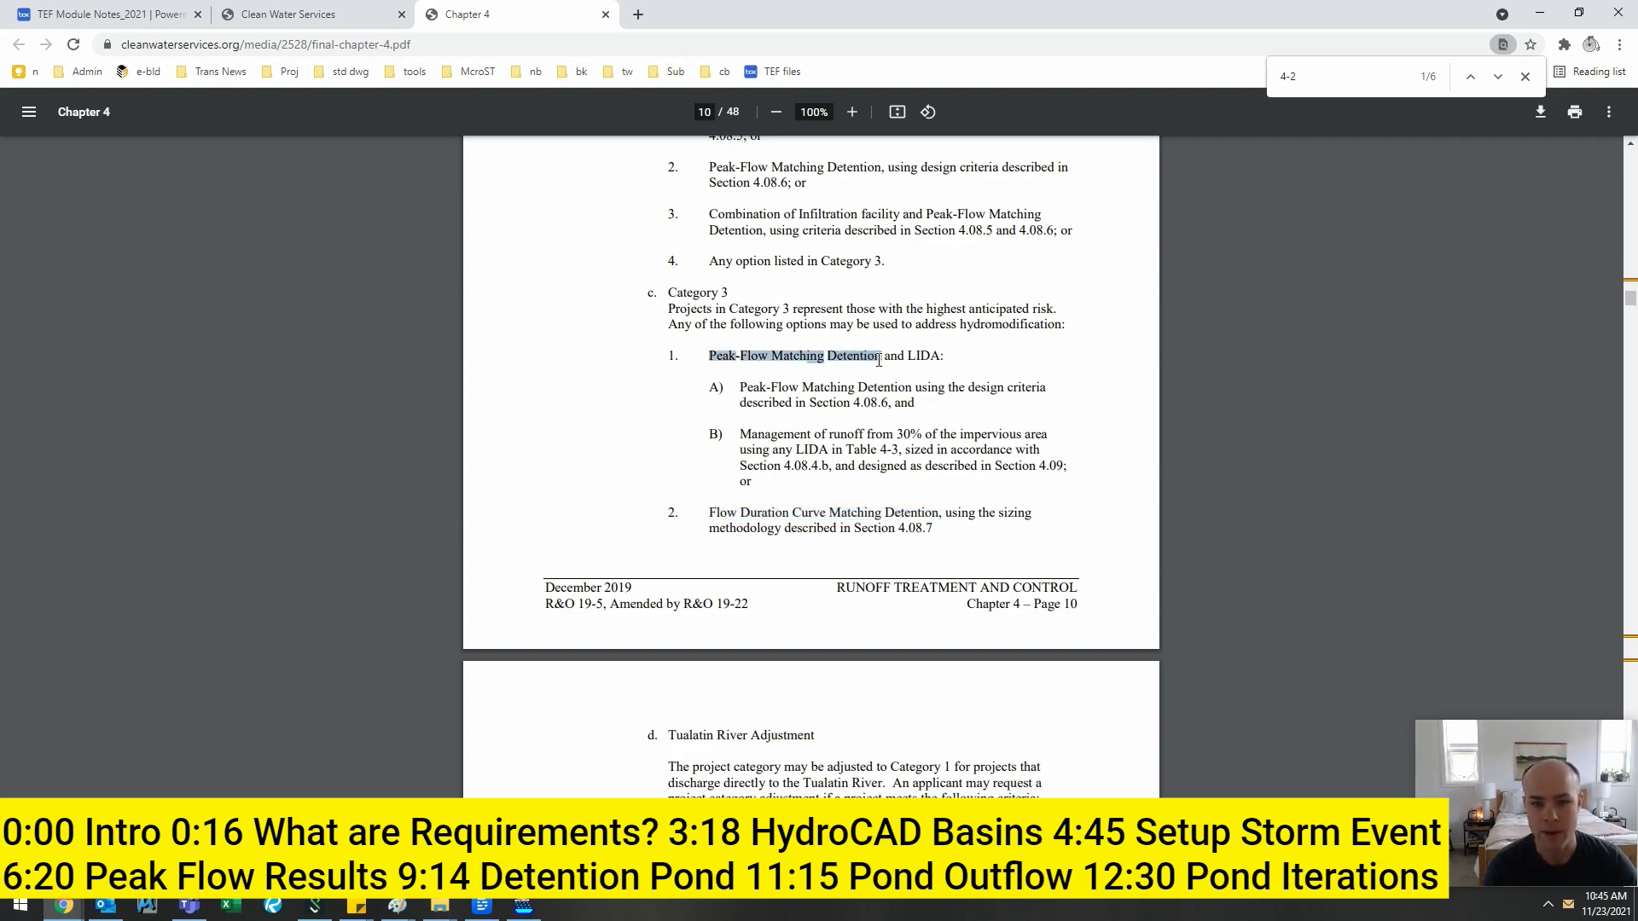
{"action": "left_click", "coordinate": [857, 409]}
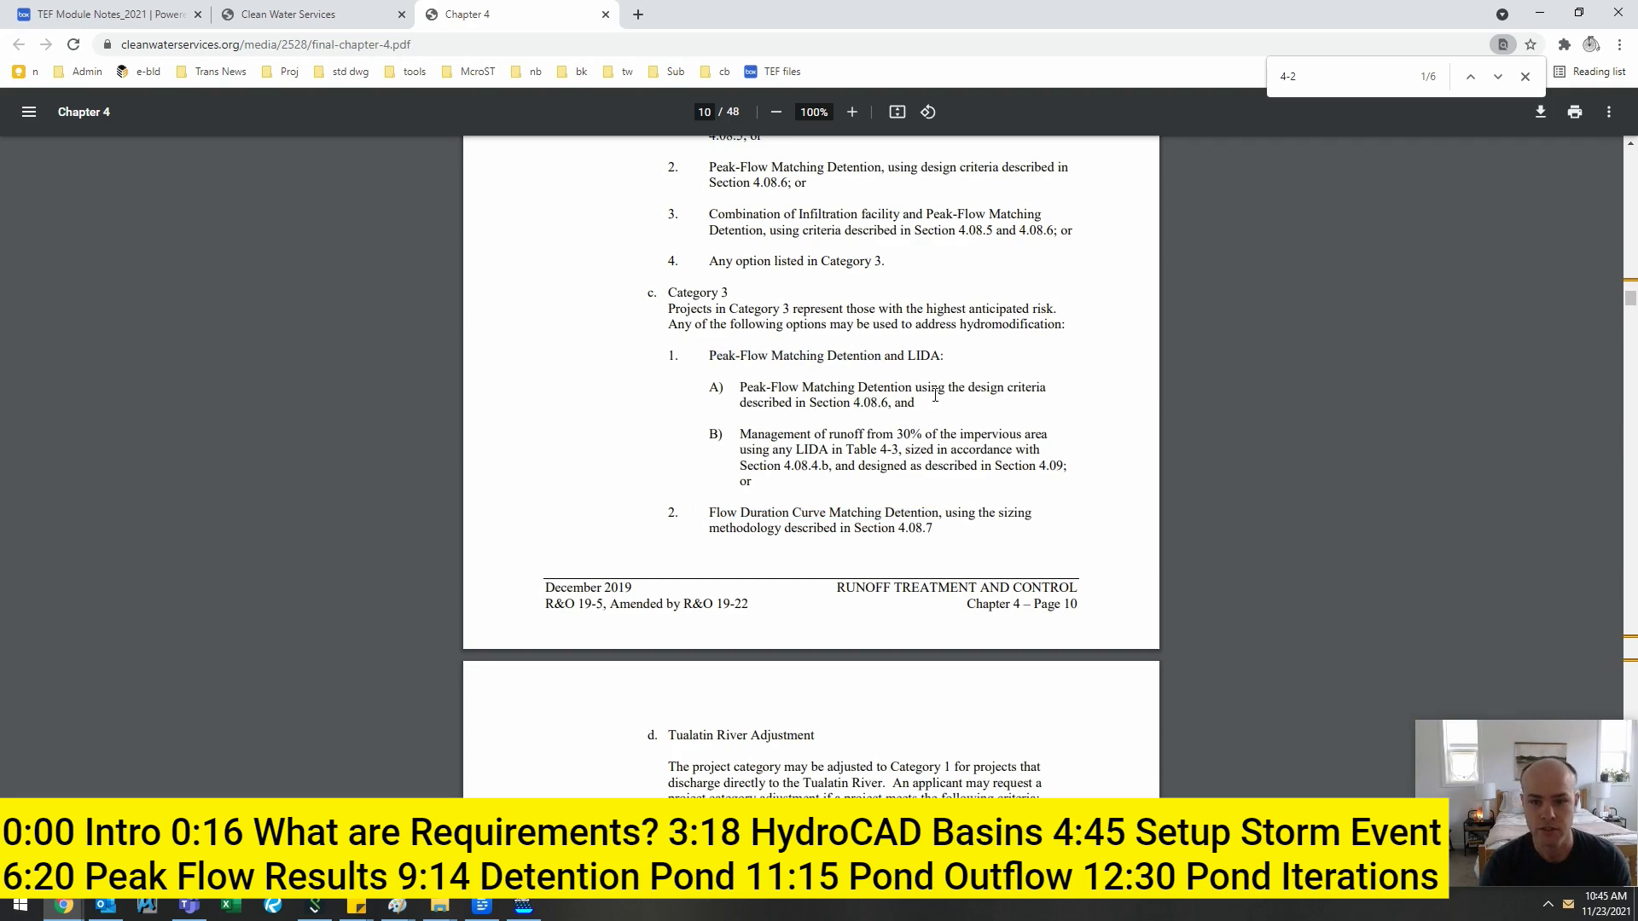
- Search for '4.08.6' and highlight the list of acceptable analysis programs
{"action": "key", "text": "ctrl+f"}
{"action": "type", "text": "4.08"}
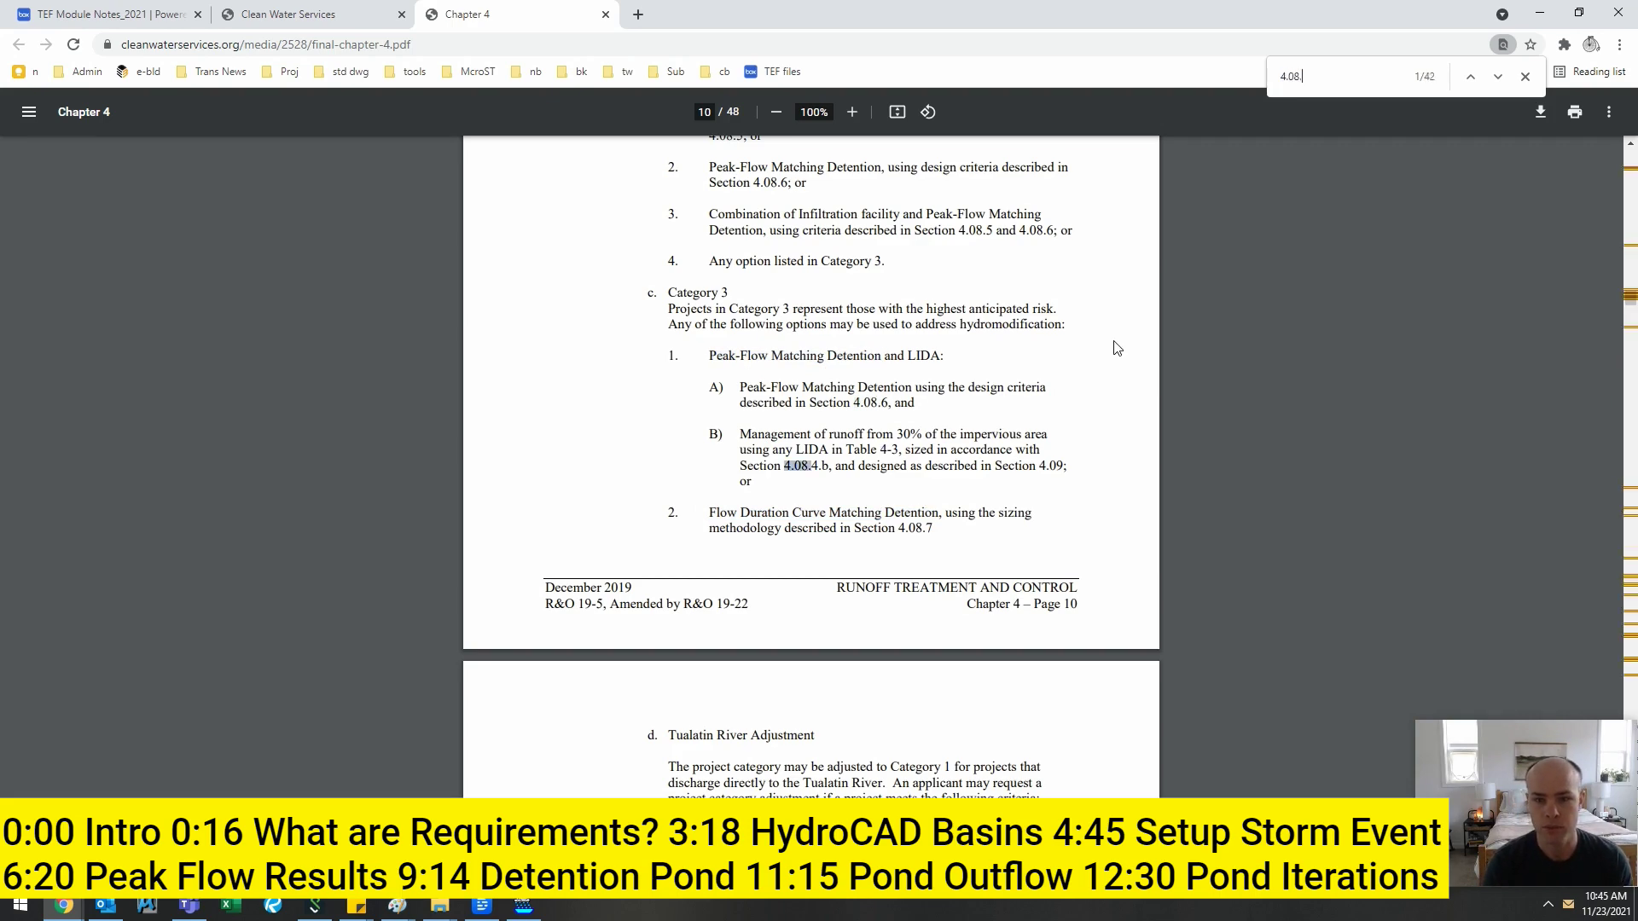
{"action": "type", "text": ".6"}
{"action": "scroll", "coordinate": [1105, 363], "scroll_direction": "down", "scroll_amount": 1}
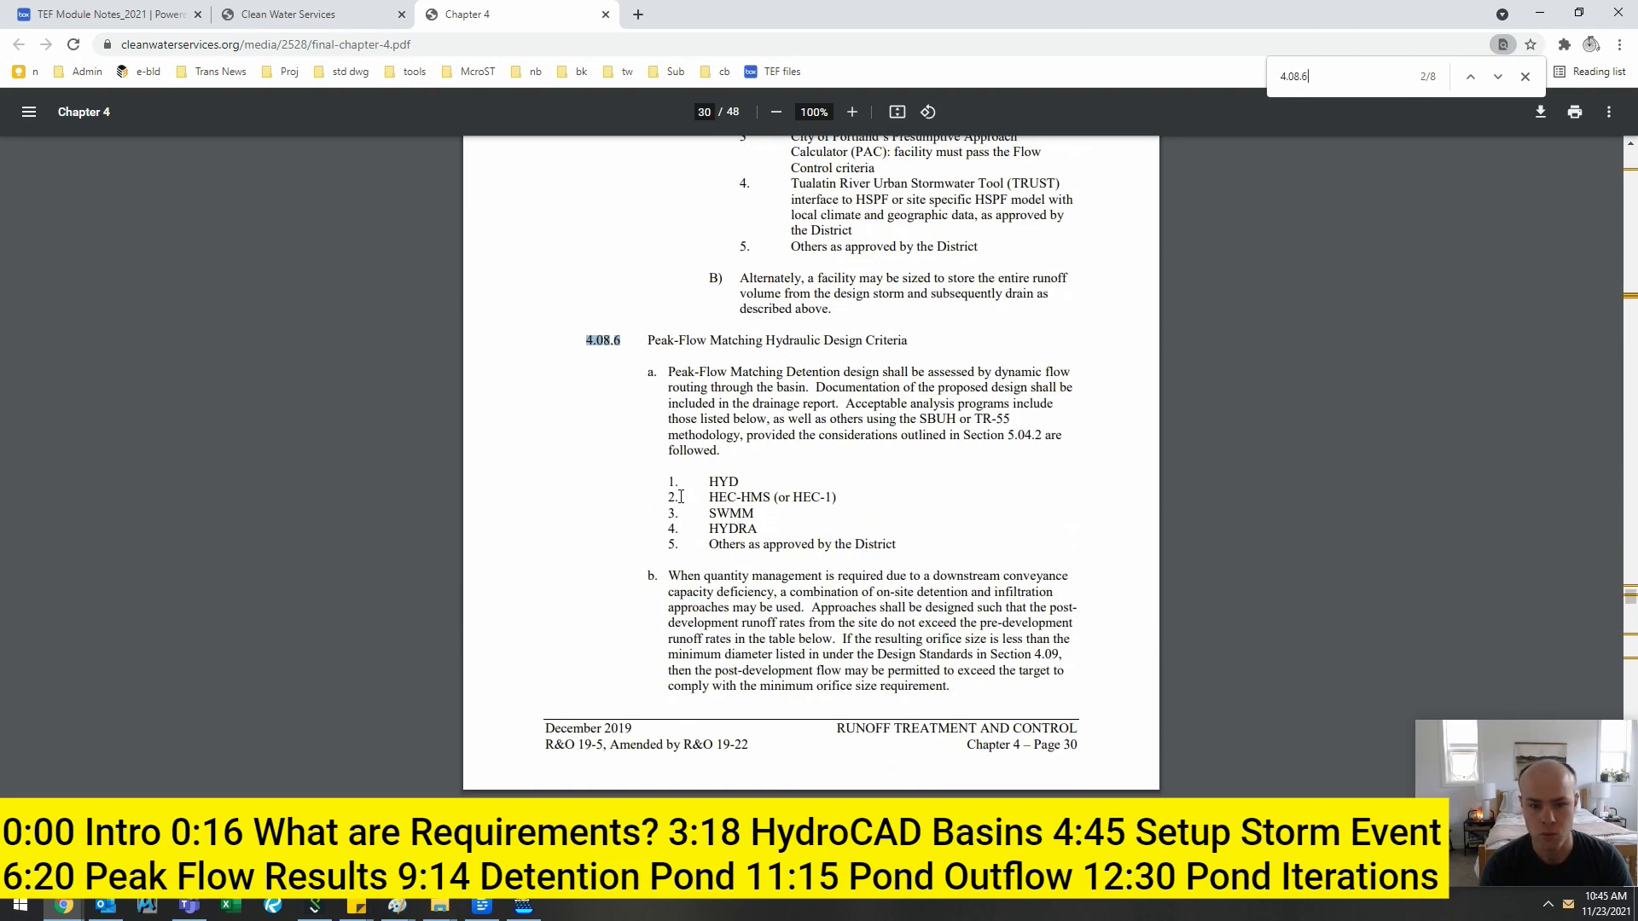
{"action": "left_click_drag", "start_coordinate": [669, 480], "coordinate": [897, 543]}
{"action": "left_click", "coordinate": [904, 544]}
- Highlight HEC-HMS, SWMM, District-approved programs and the SBUH or TR-55 methodology
{"action": "left_click_drag", "start_coordinate": [710, 498], "coordinate": [766, 500]}
{"action": "double_click", "coordinate": [749, 515]}
{"action": "left_click", "coordinate": [708, 509]}
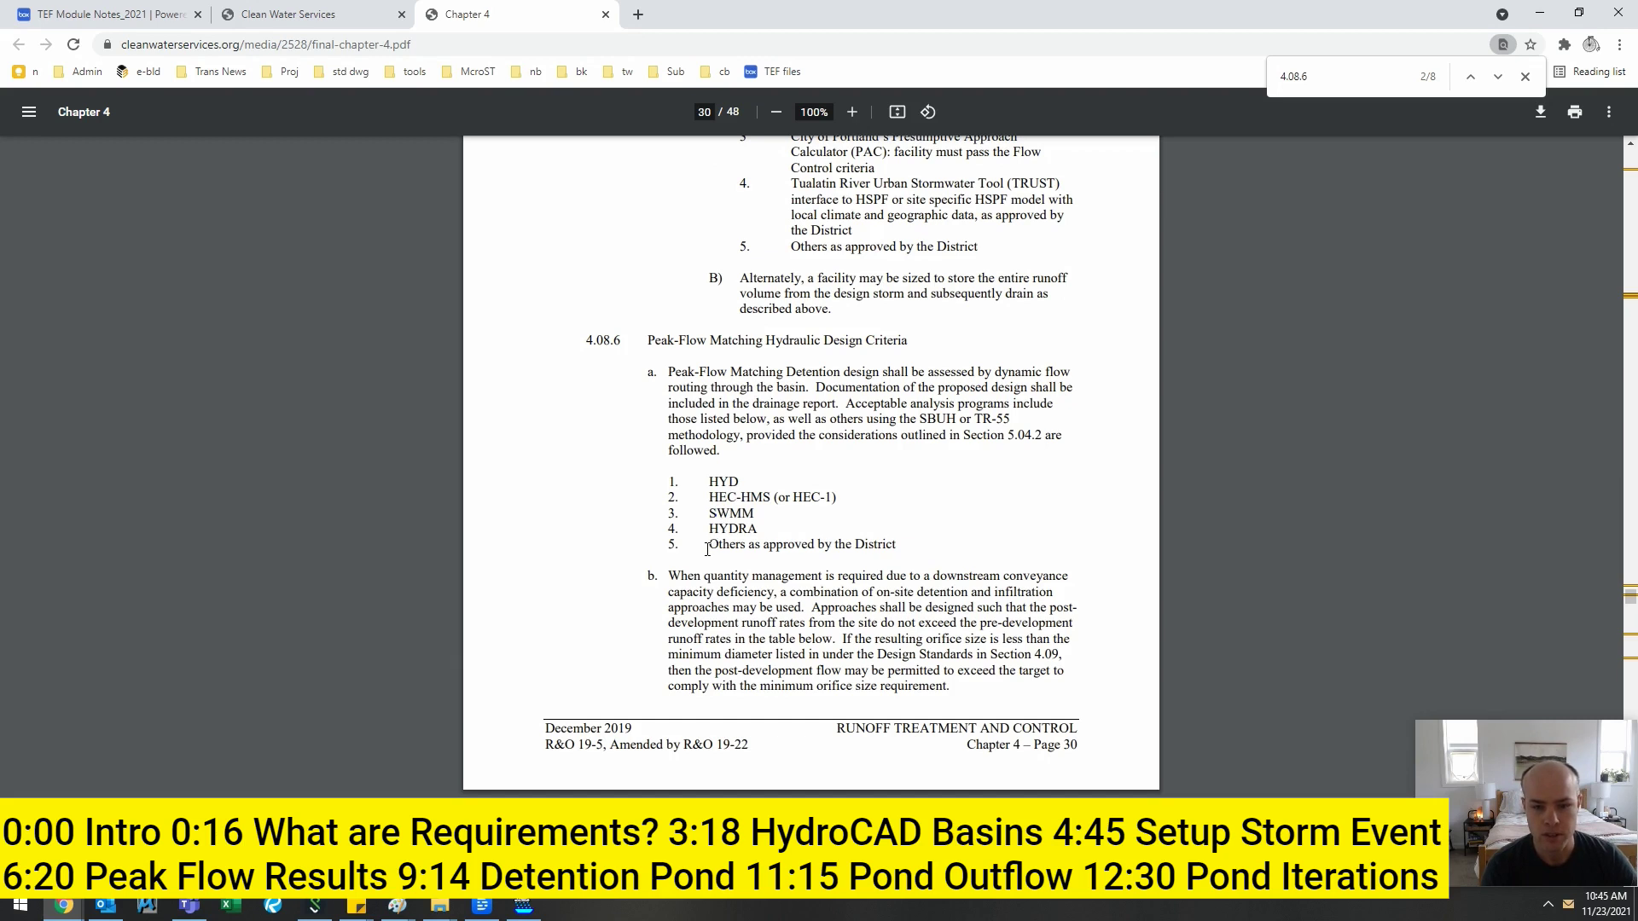
{"action": "left_click_drag", "start_coordinate": [708, 545], "coordinate": [894, 547]}
{"action": "left_click", "coordinate": [906, 548]}
{"action": "left_click_drag", "start_coordinate": [919, 420], "coordinate": [1012, 420]}
{"action": "left_click_drag", "start_coordinate": [1022, 422], "coordinate": [928, 424]}
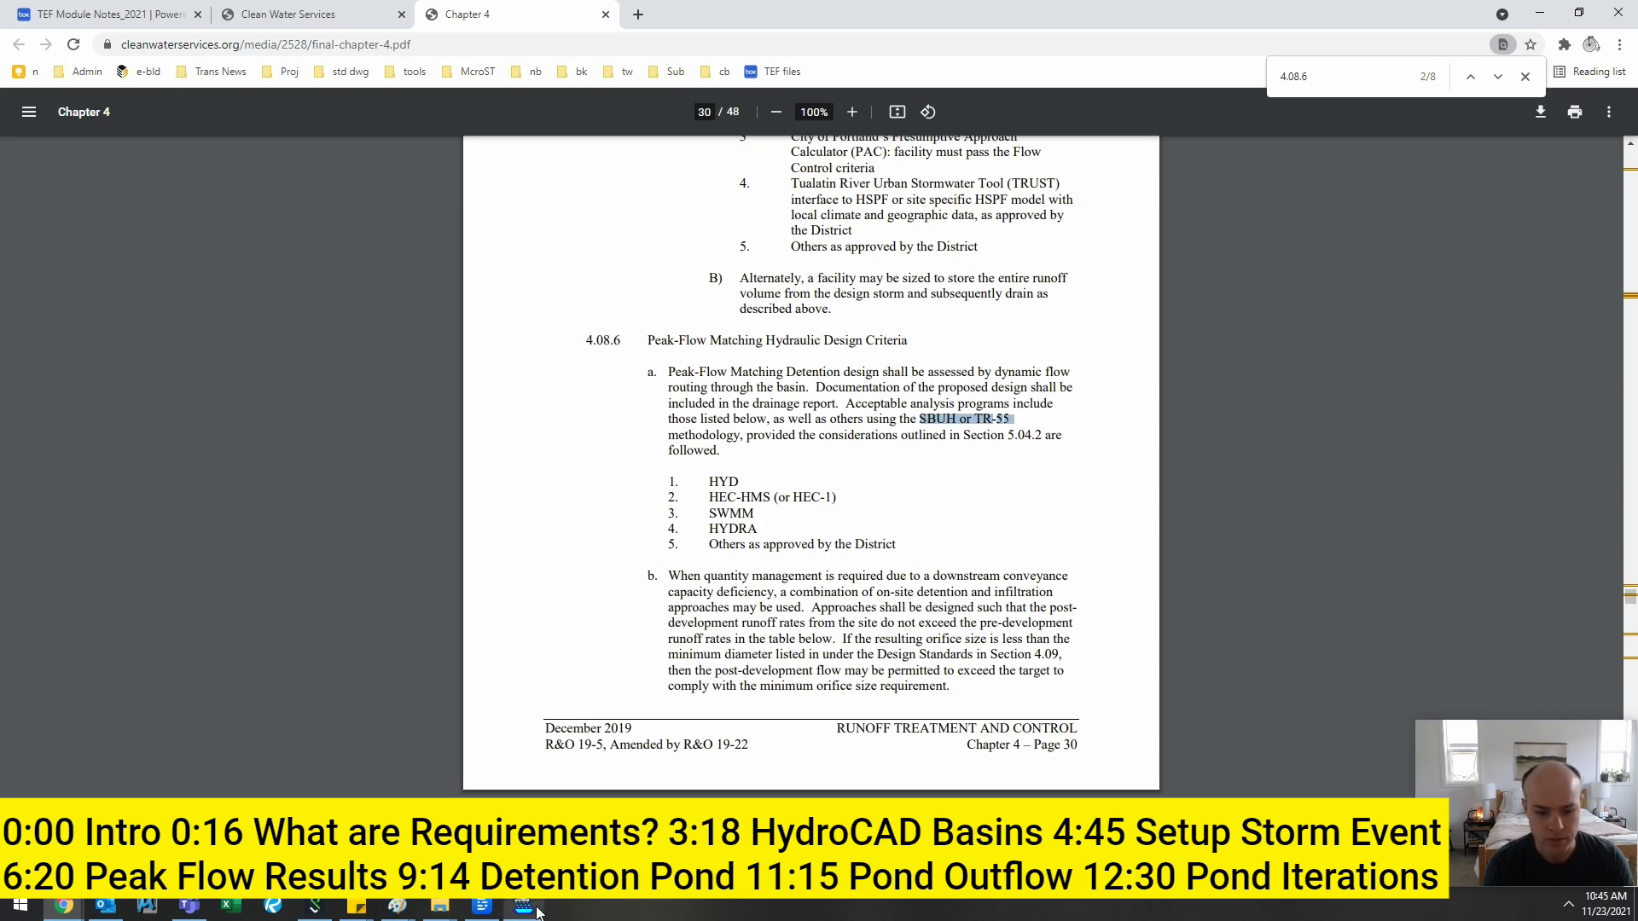
{"action": "key", "text": "alt+Tab"}
{"action": "left_click", "coordinate": [820, 422]}
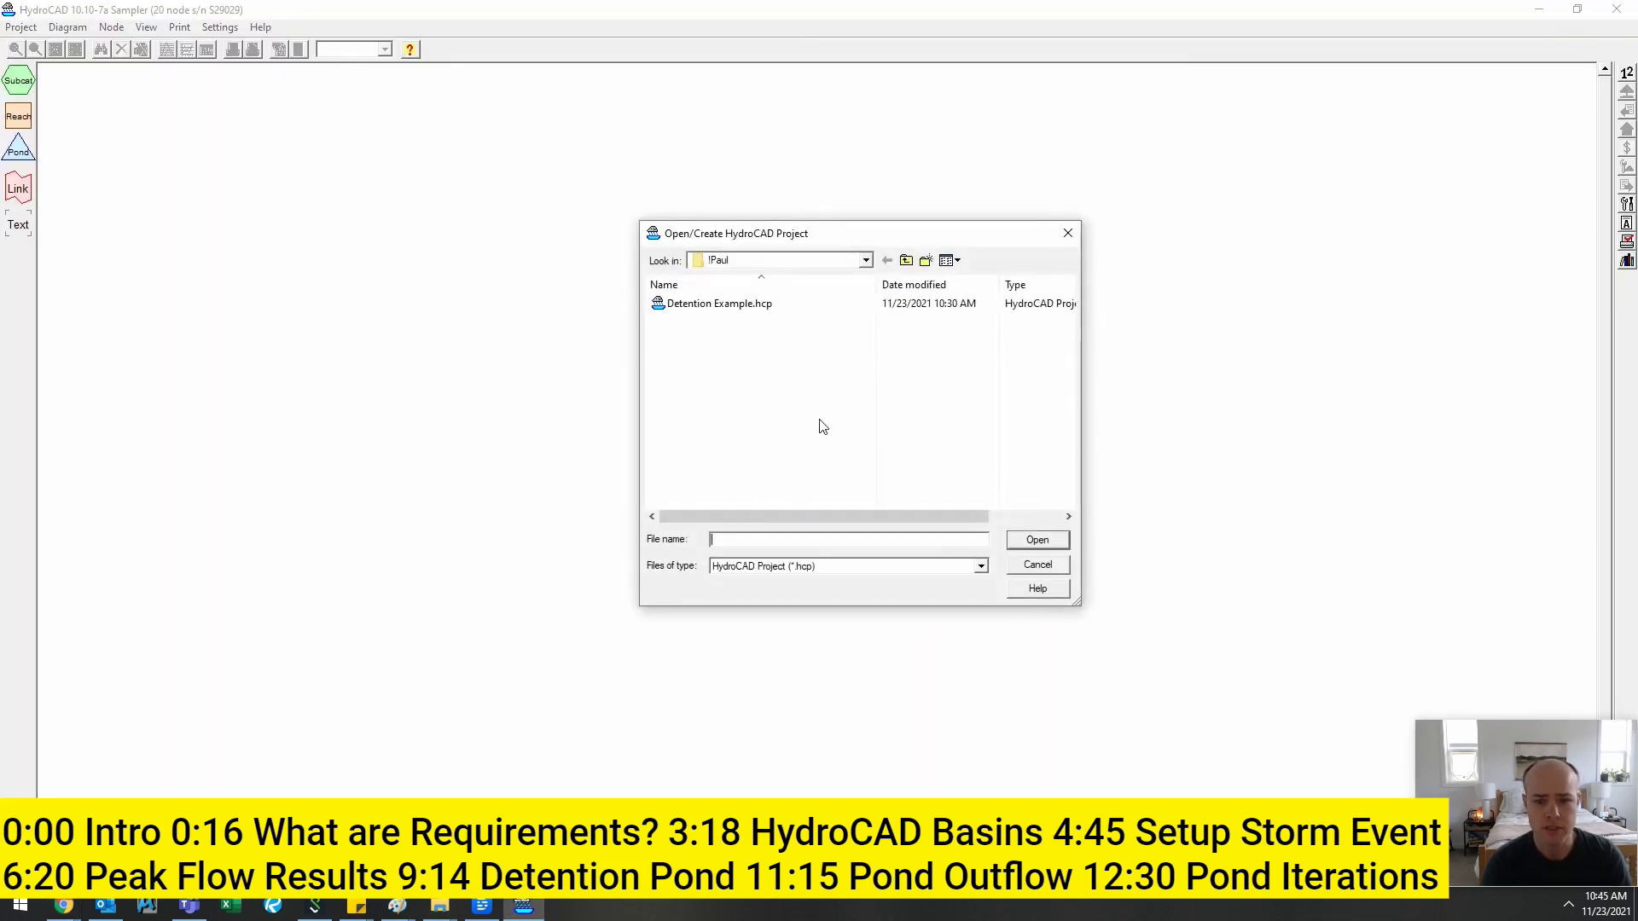
{"action": "left_click", "coordinate": [759, 308]}
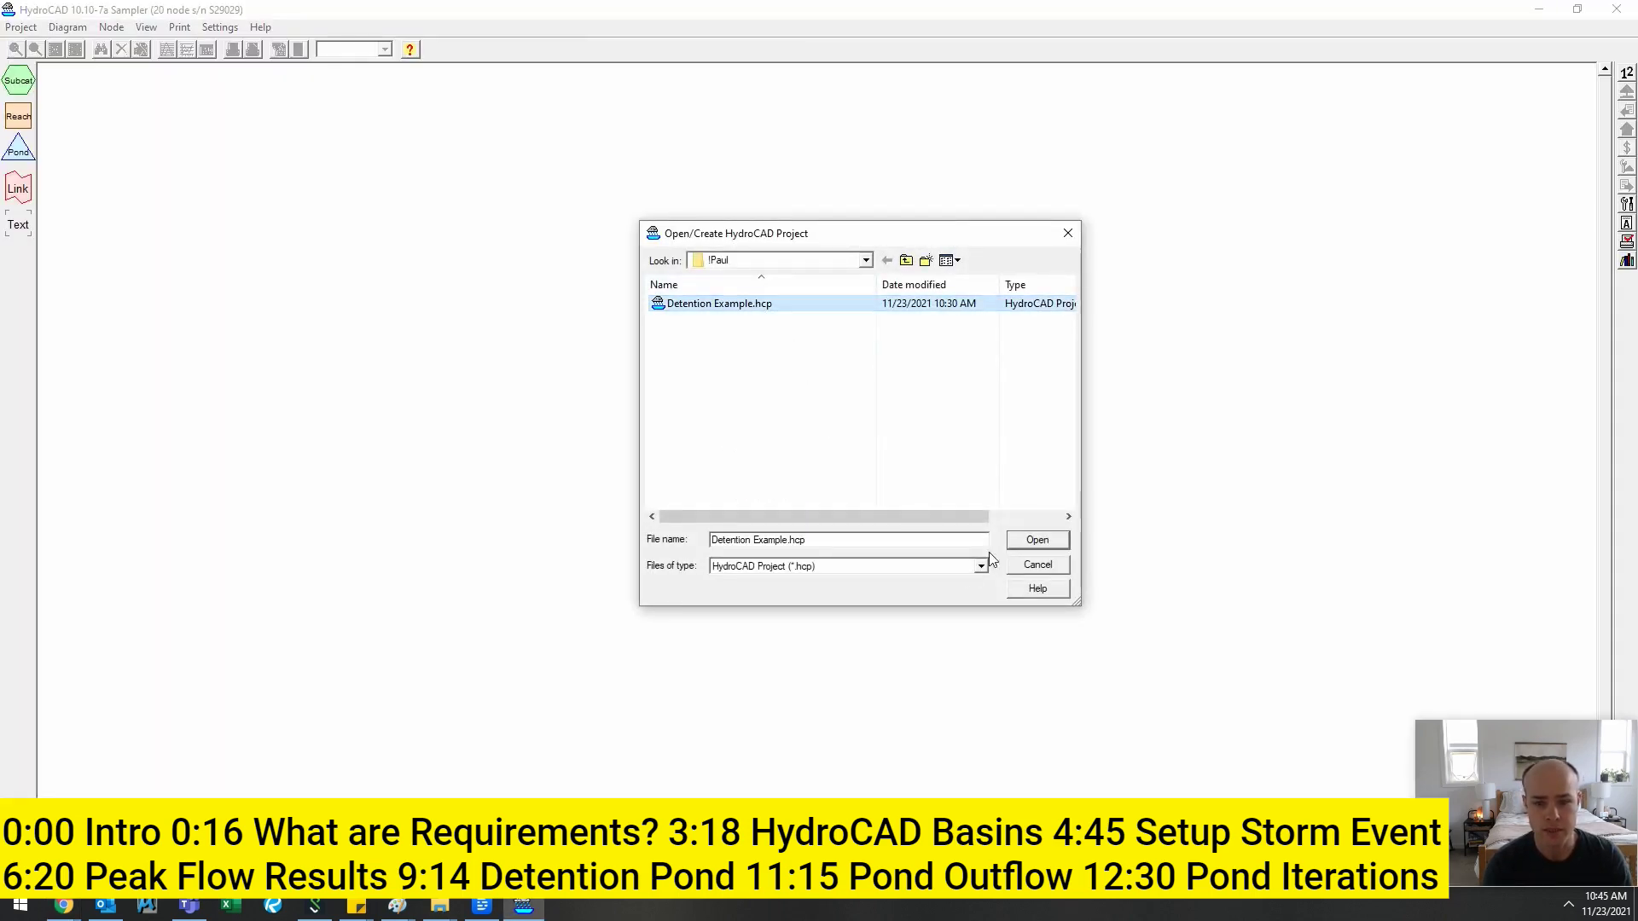
{"action": "left_click", "coordinate": [1040, 541]}
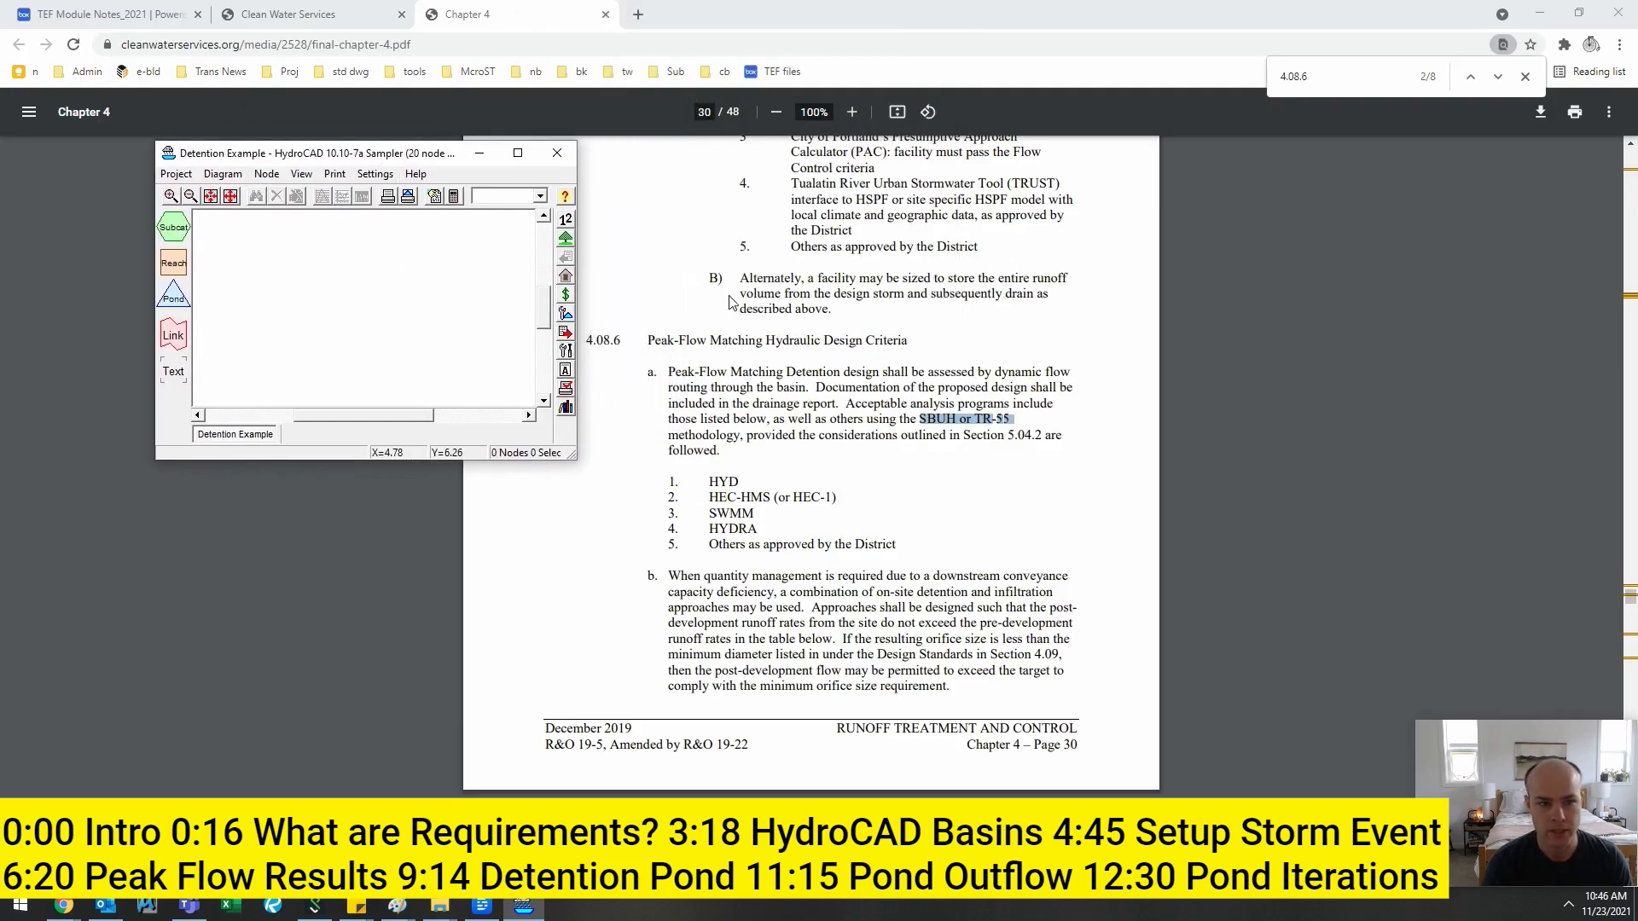
{"action": "left_click", "coordinate": [857, 329]}
{"action": "key", "text": "super+Right"}
{"action": "scroll", "coordinate": [1167, 414], "scroll_direction": "down", "scroll_amount": 5}
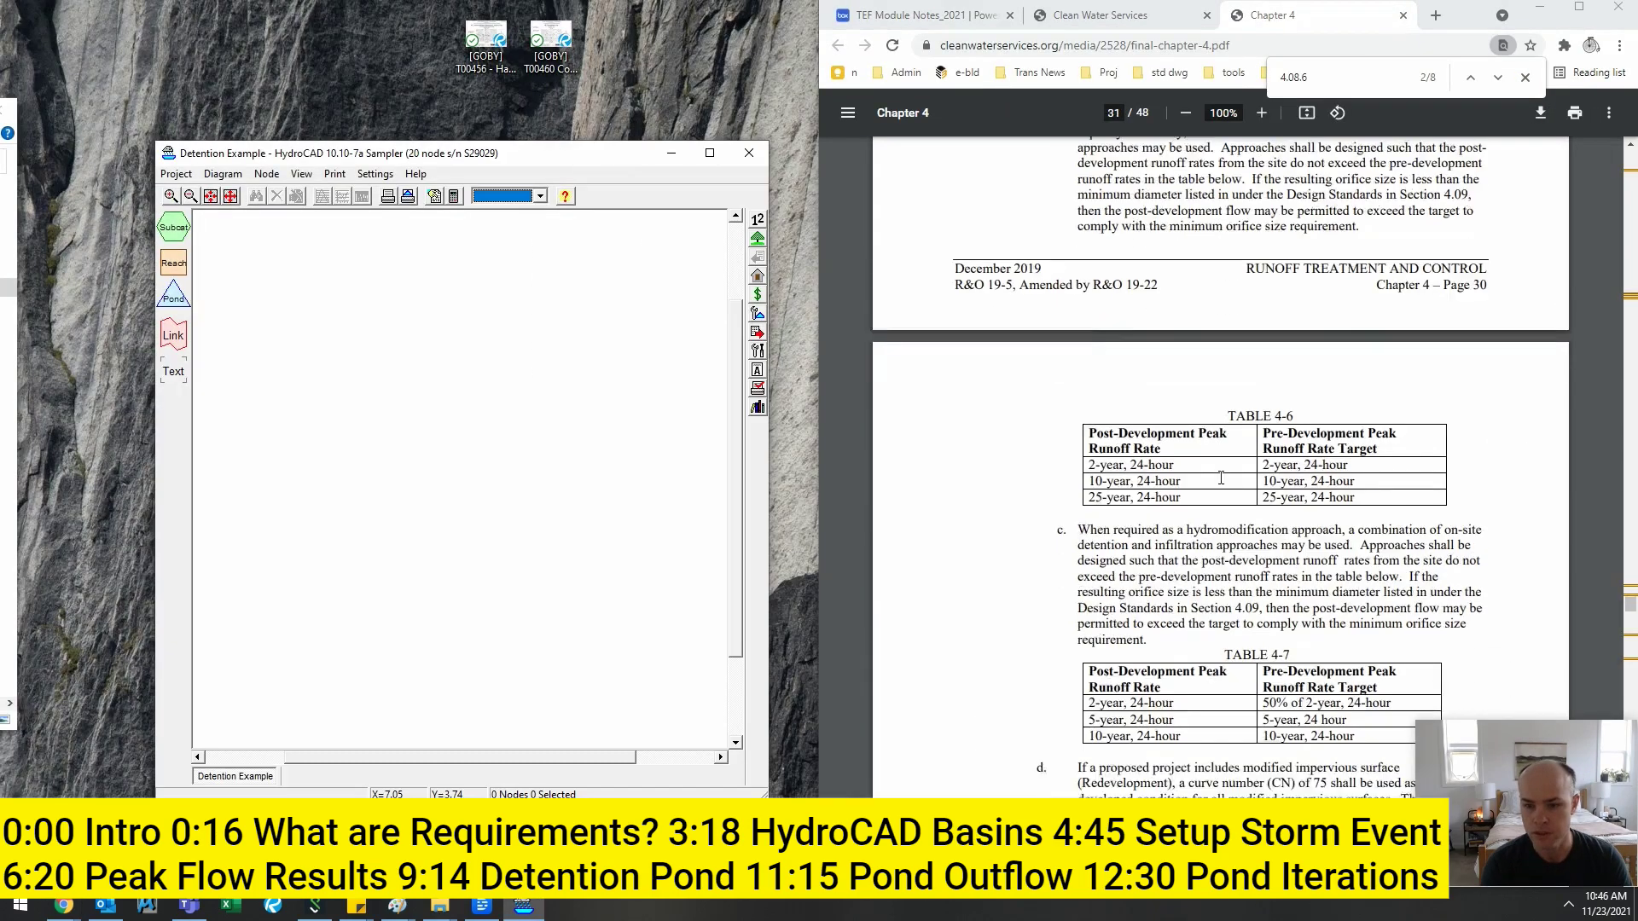
{"action": "scroll", "coordinate": [1167, 414], "scroll_direction": "up", "scroll_amount": 1}
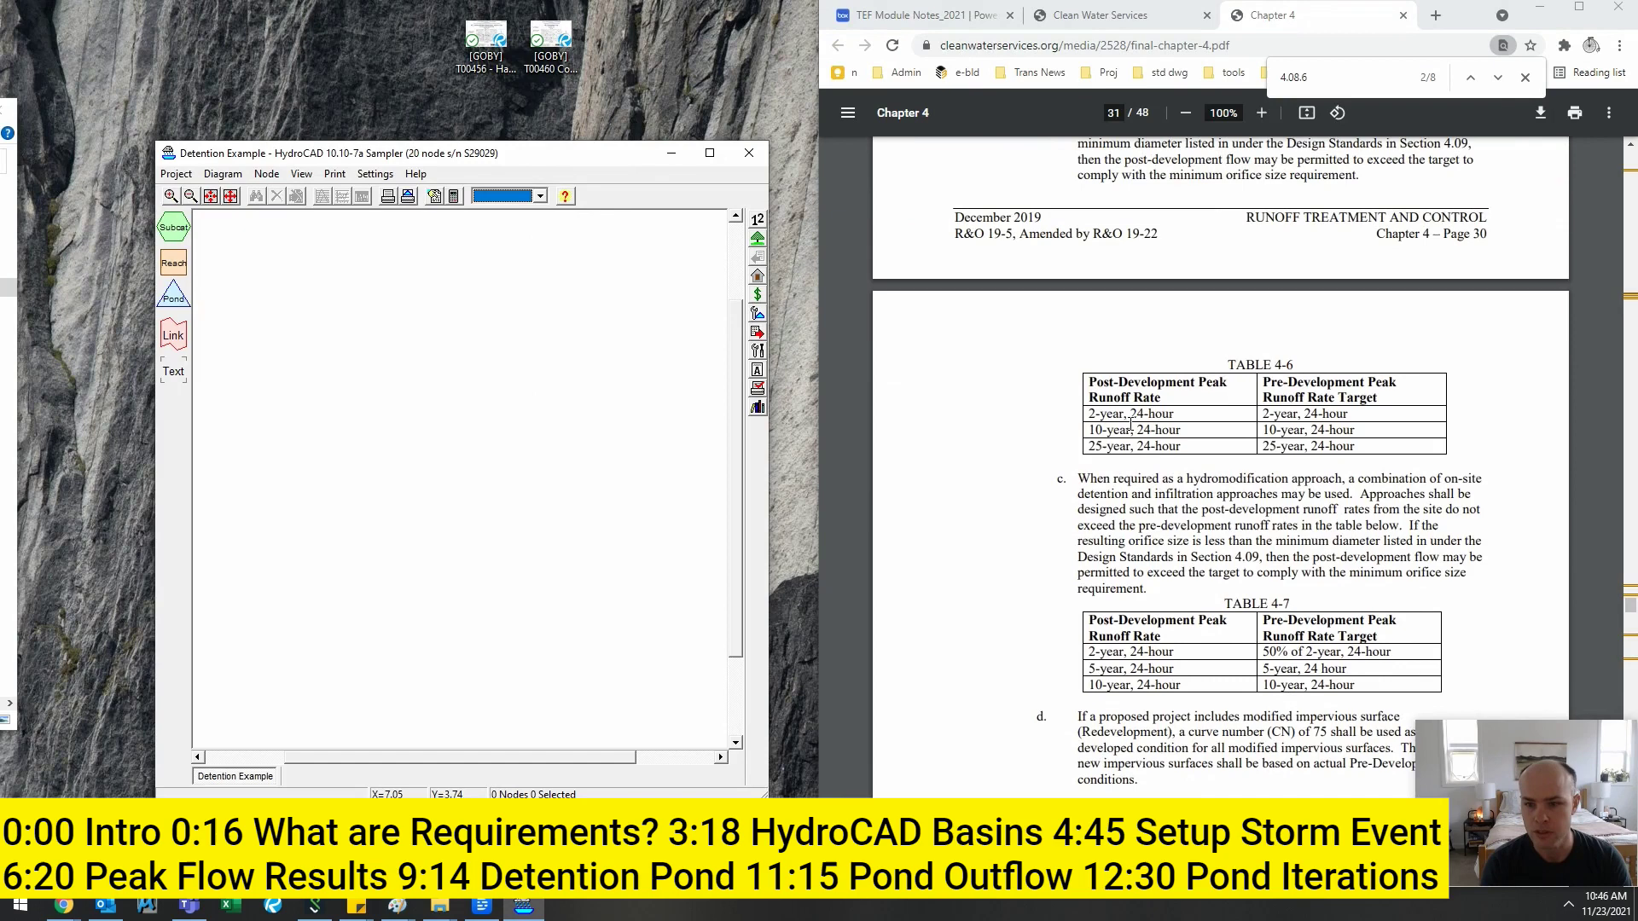
{"action": "left_click", "coordinate": [1095, 383]}
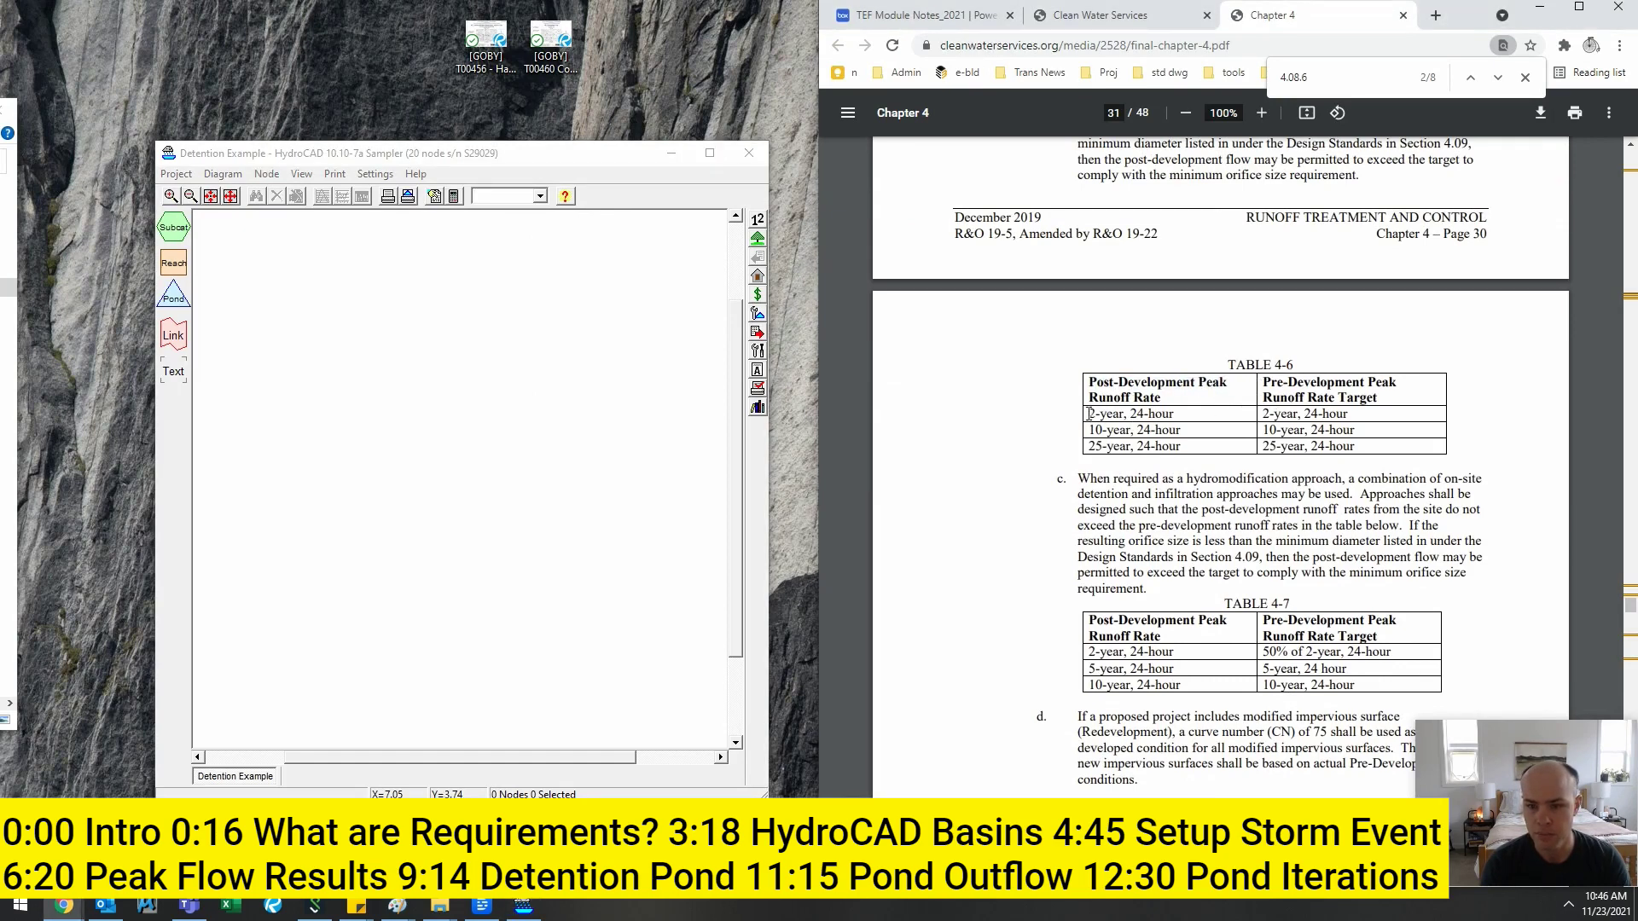
{"action": "left_click_drag", "start_coordinate": [1092, 410], "coordinate": [1351, 420]}
{"action": "left_click_drag", "start_coordinate": [1089, 429], "coordinate": [1185, 429]}
{"action": "left_click_drag", "start_coordinate": [1089, 619], "coordinate": [1159, 638]}
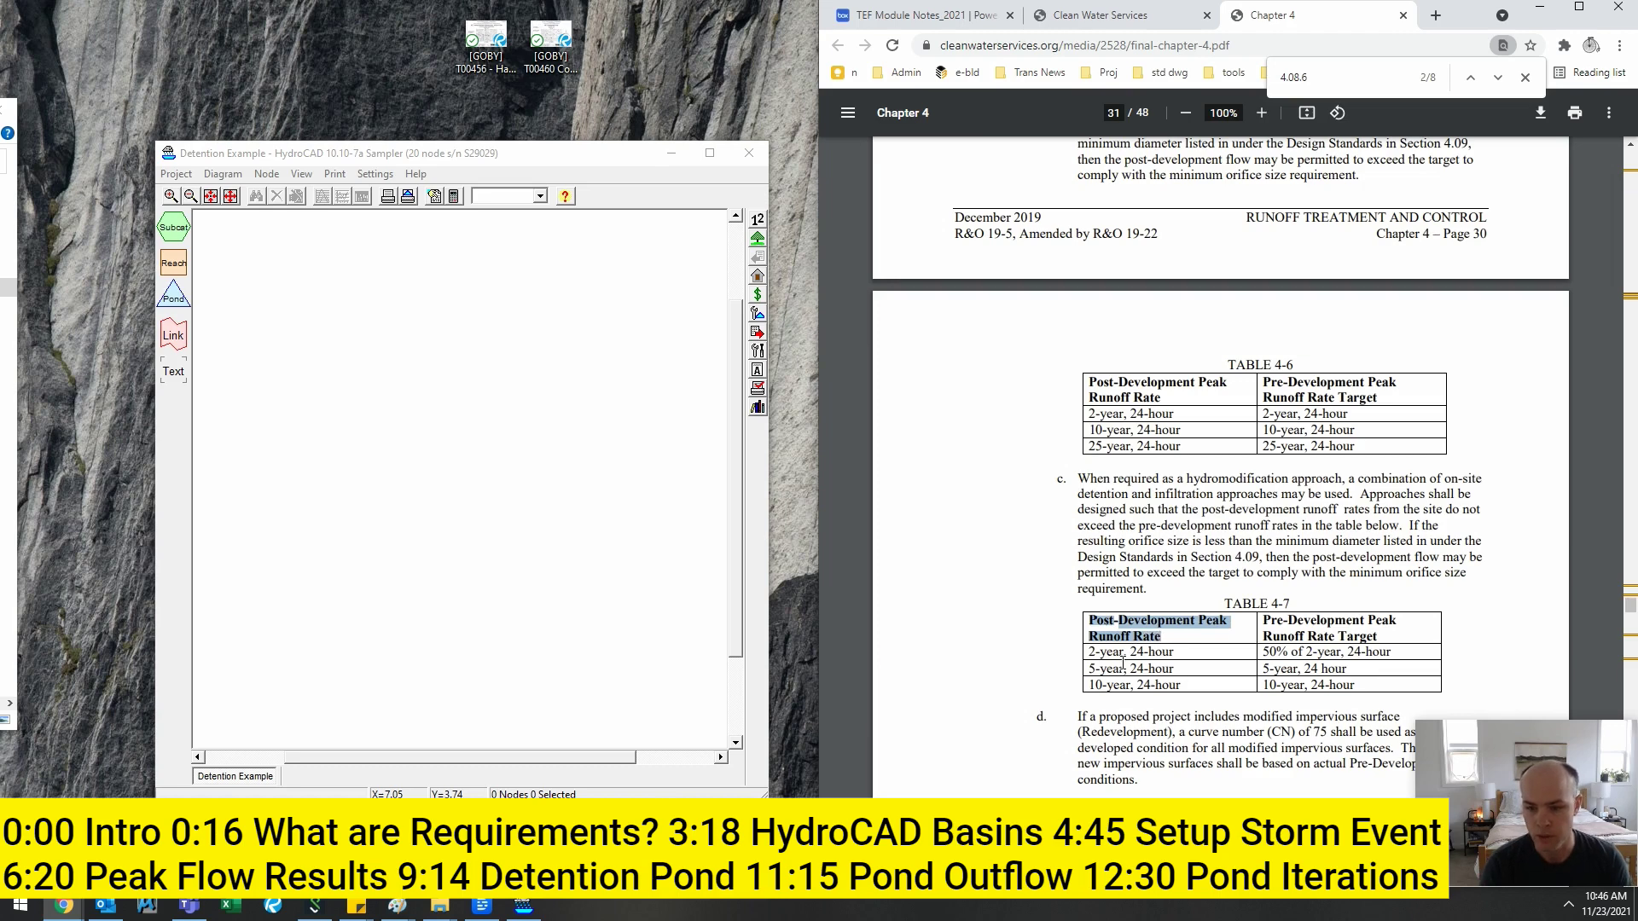
{"action": "left_click", "coordinate": [1115, 686]}
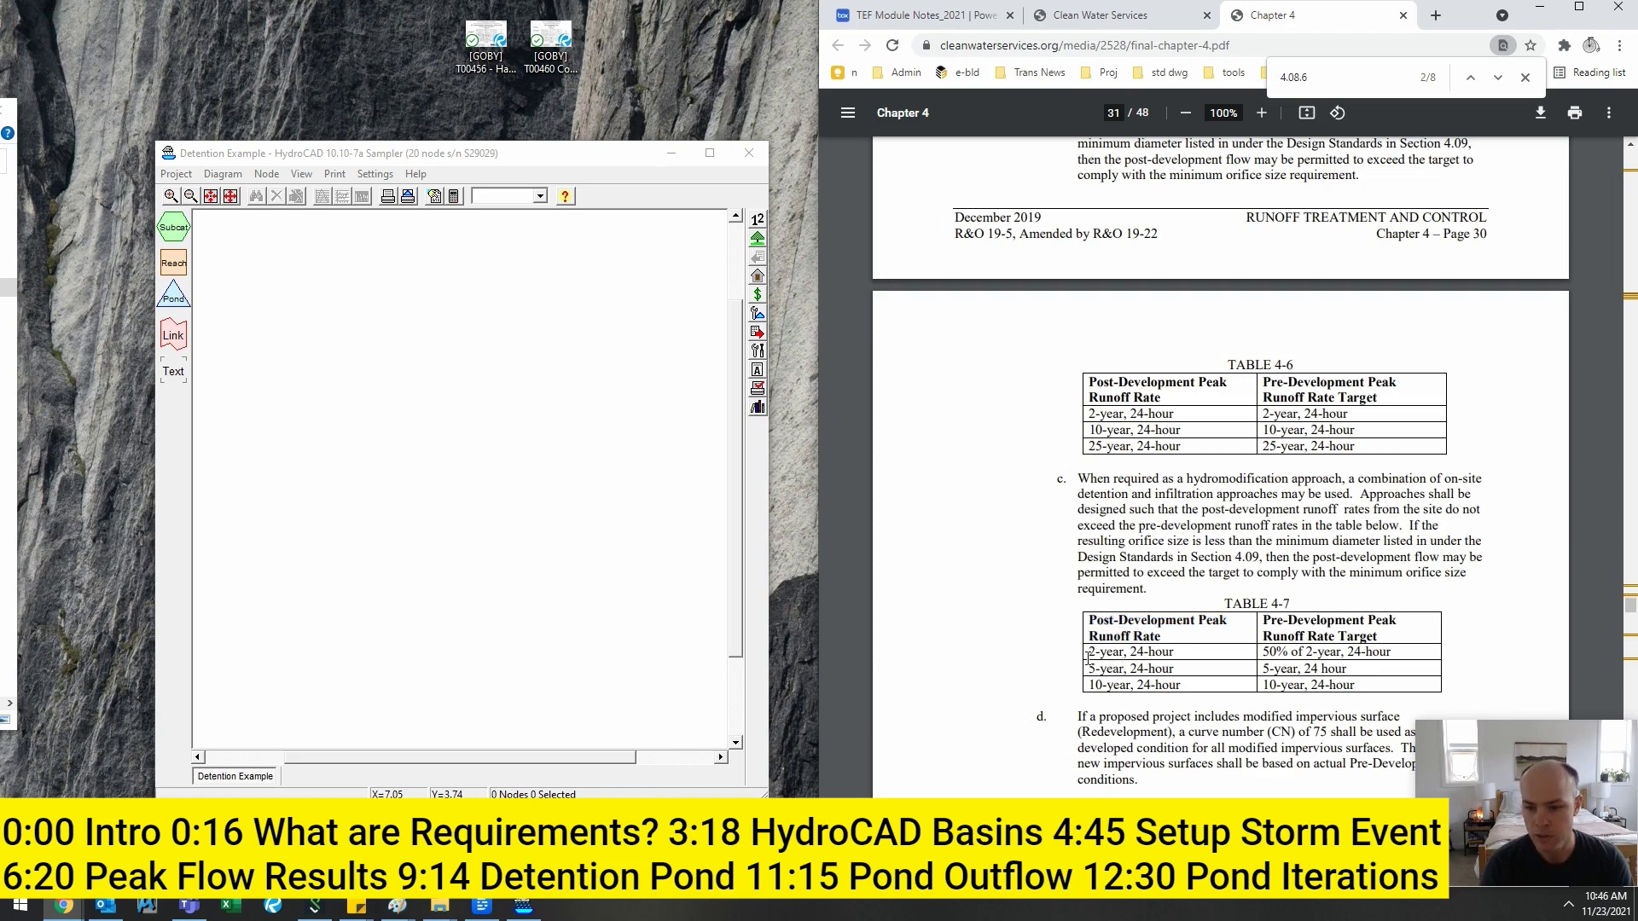
{"action": "left_click_drag", "start_coordinate": [1087, 657], "coordinate": [1388, 655]}
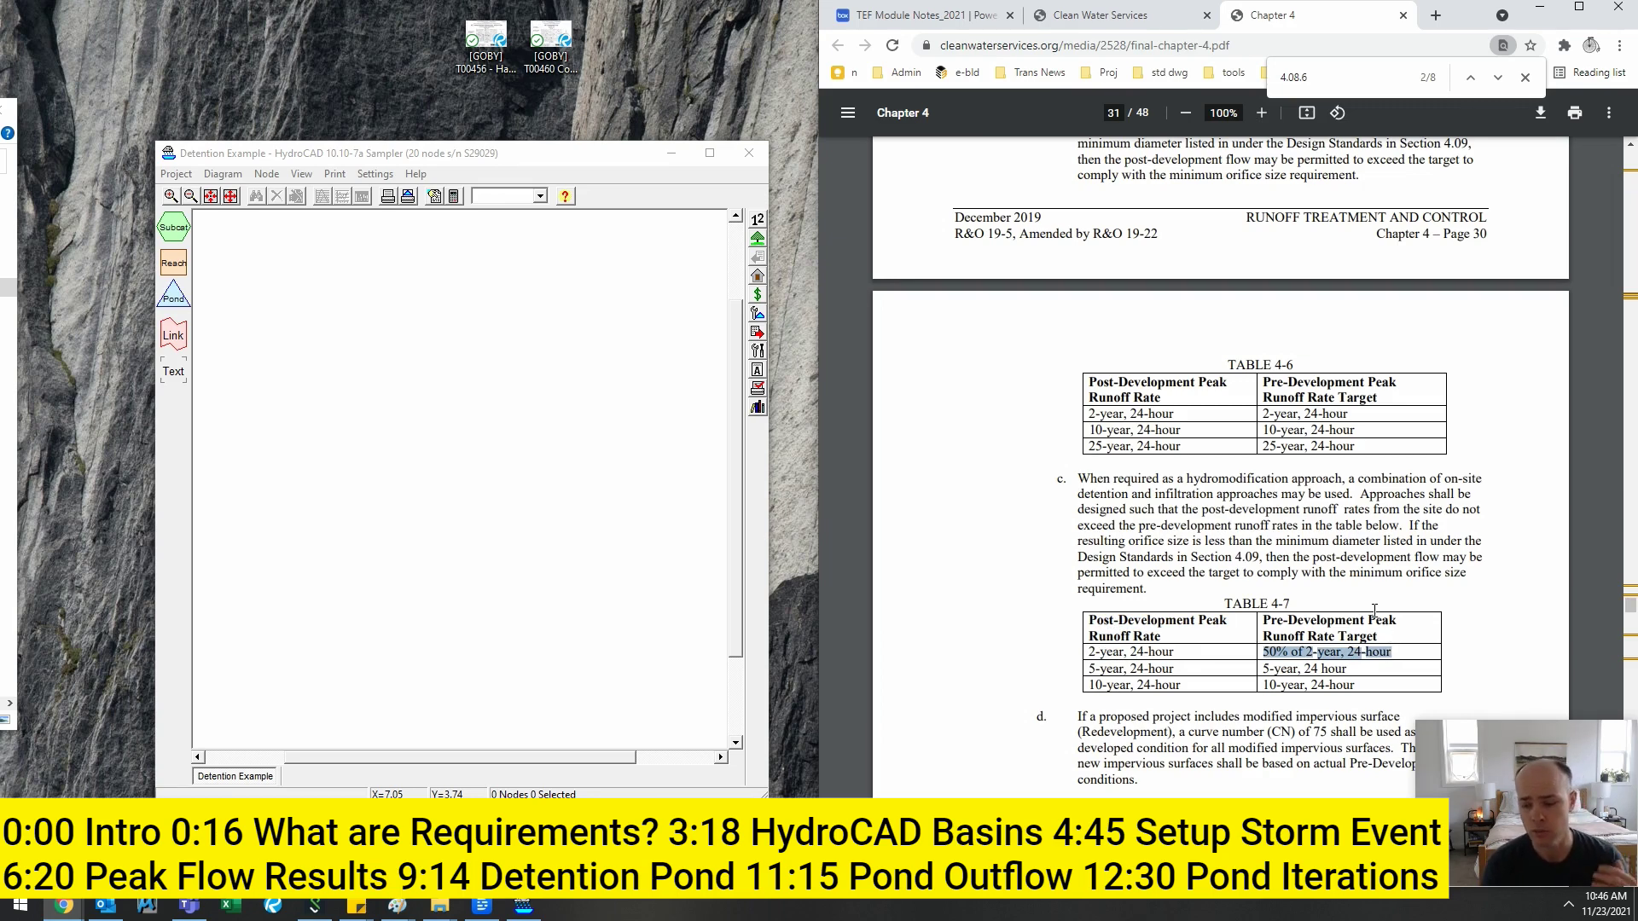
{"action": "left_click", "coordinate": [1277, 651]}
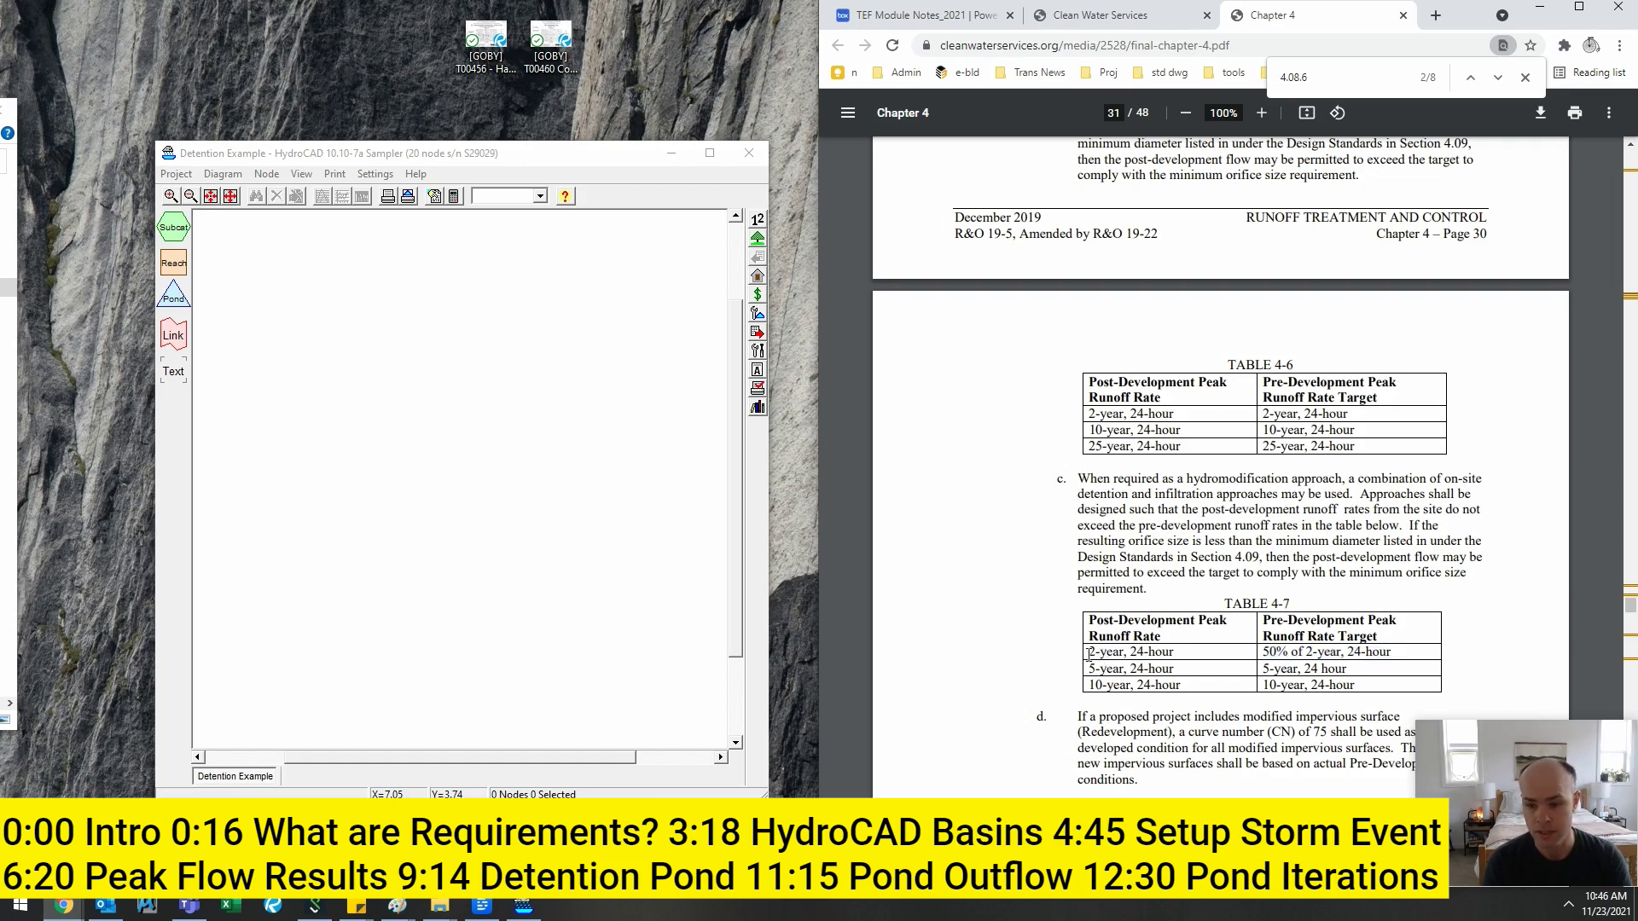
{"action": "left_click_drag", "start_coordinate": [1088, 653], "coordinate": [1170, 654]}
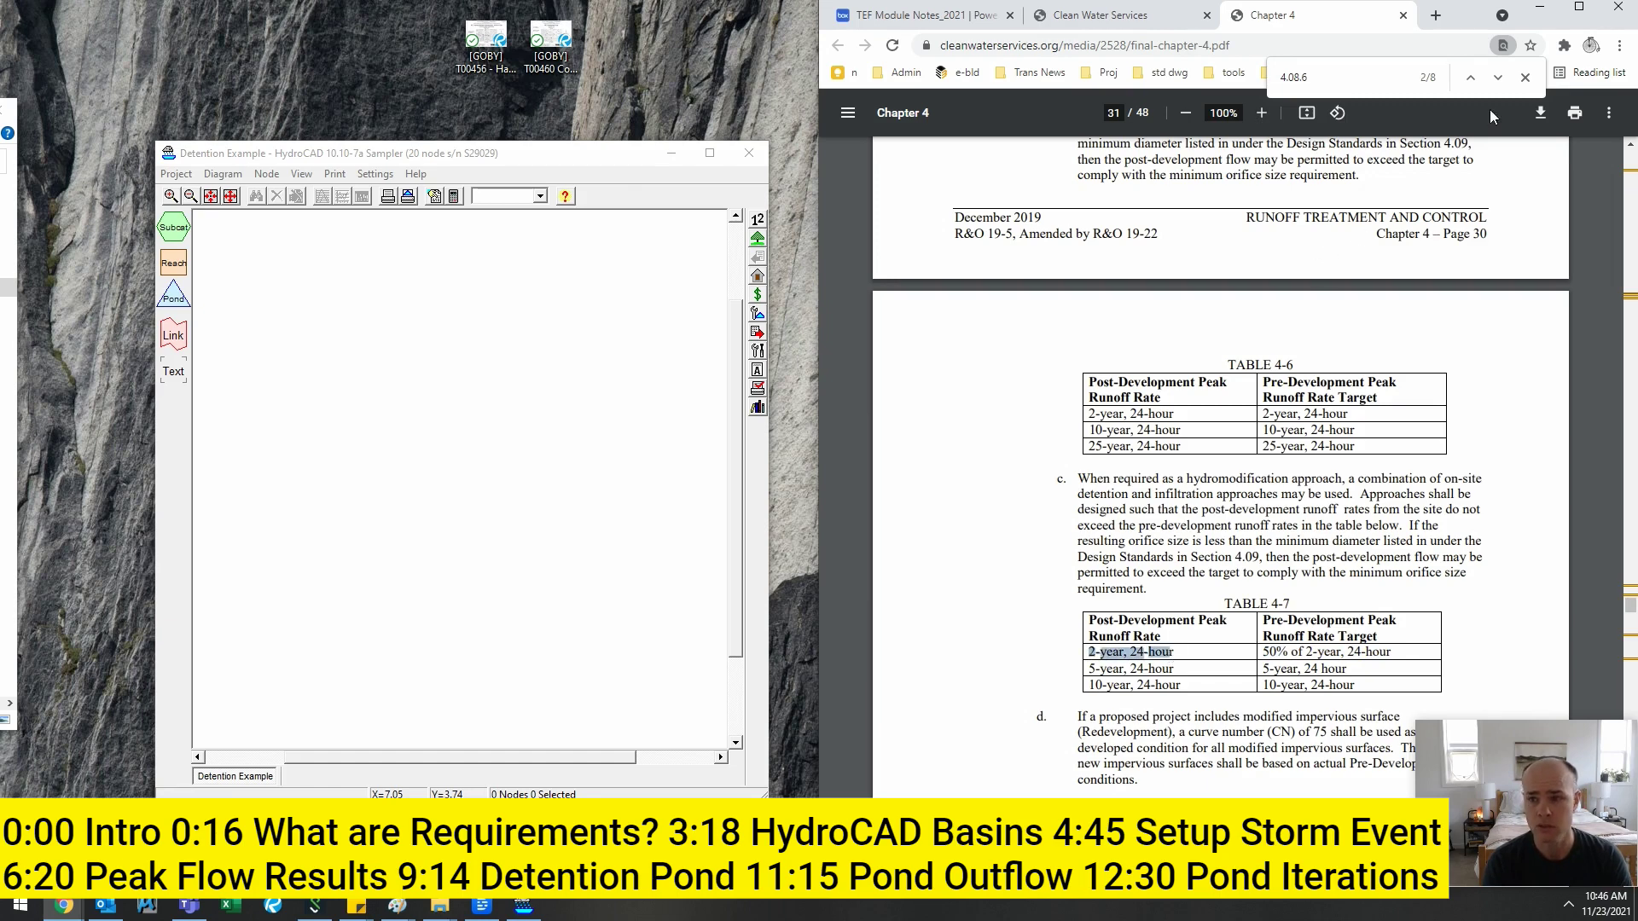
{"action": "left_click", "coordinate": [1525, 77]}
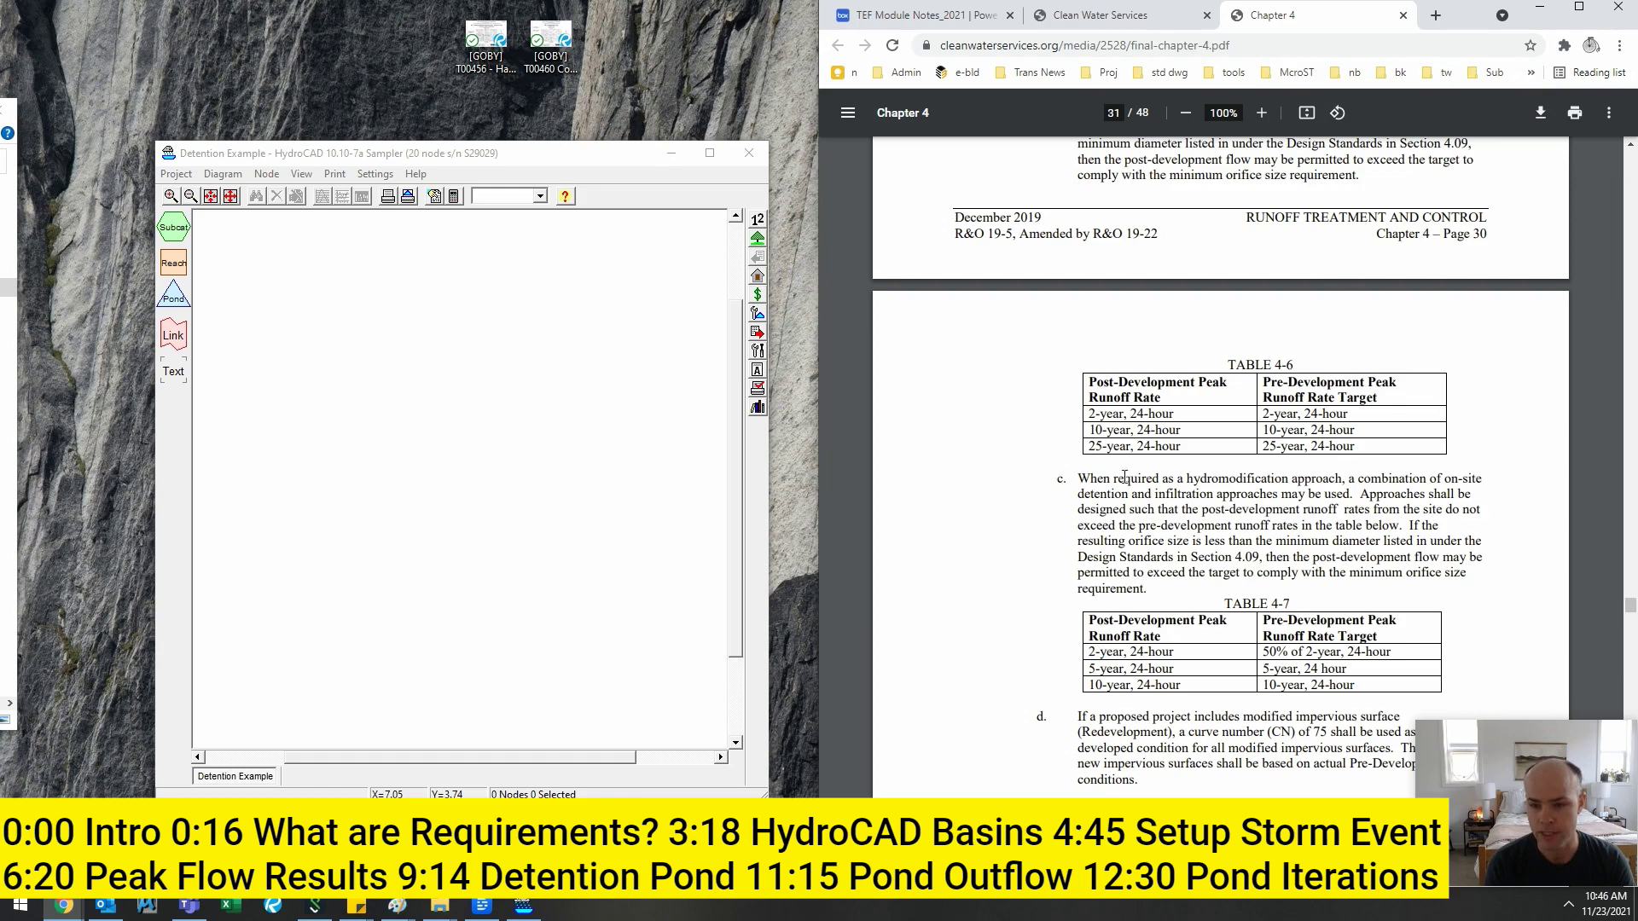
{"action": "scroll", "coordinate": [1375, 441], "scroll_direction": "down", "scroll_amount": 1}
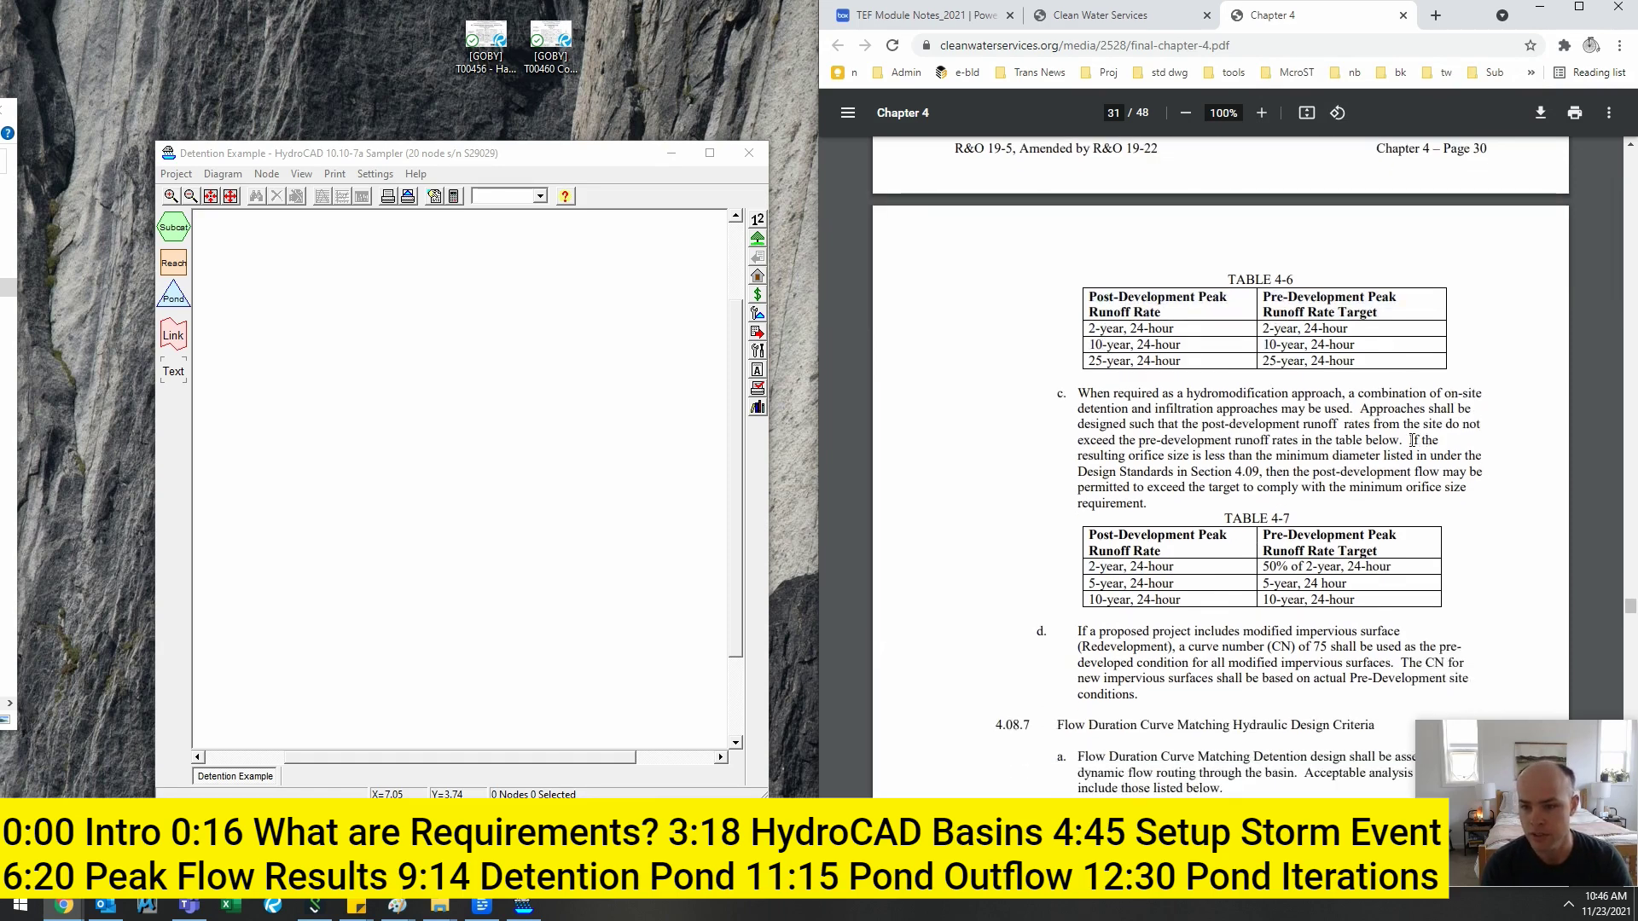
{"action": "left_click_drag", "start_coordinate": [1411, 441], "coordinate": [1464, 506]}
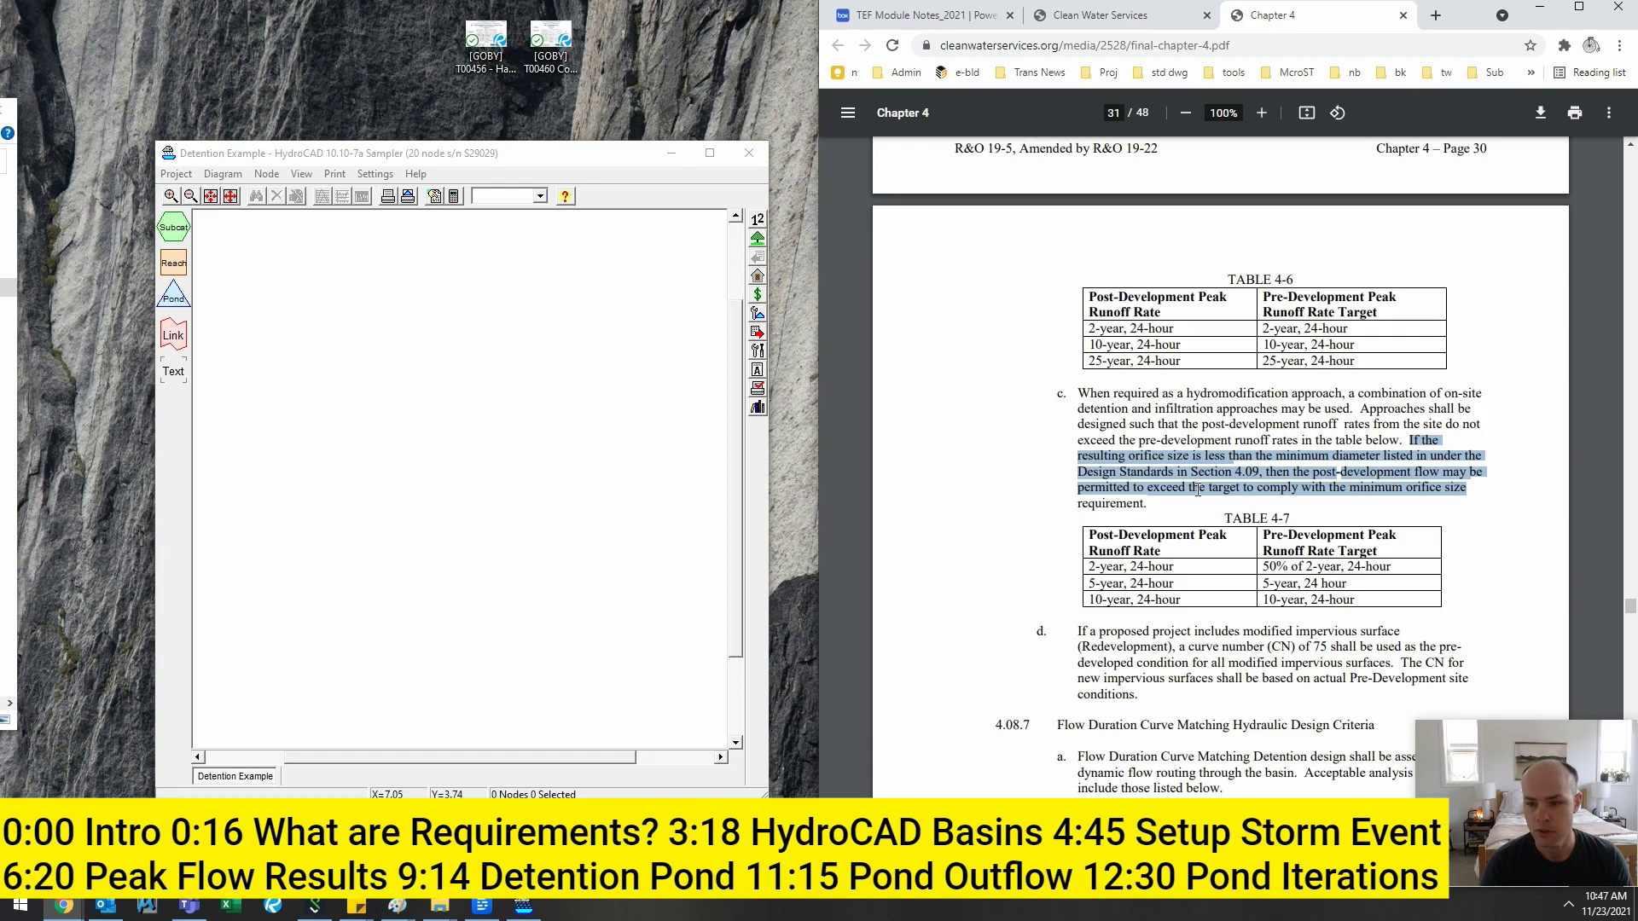
{"action": "left_click", "coordinate": [1160, 502]}
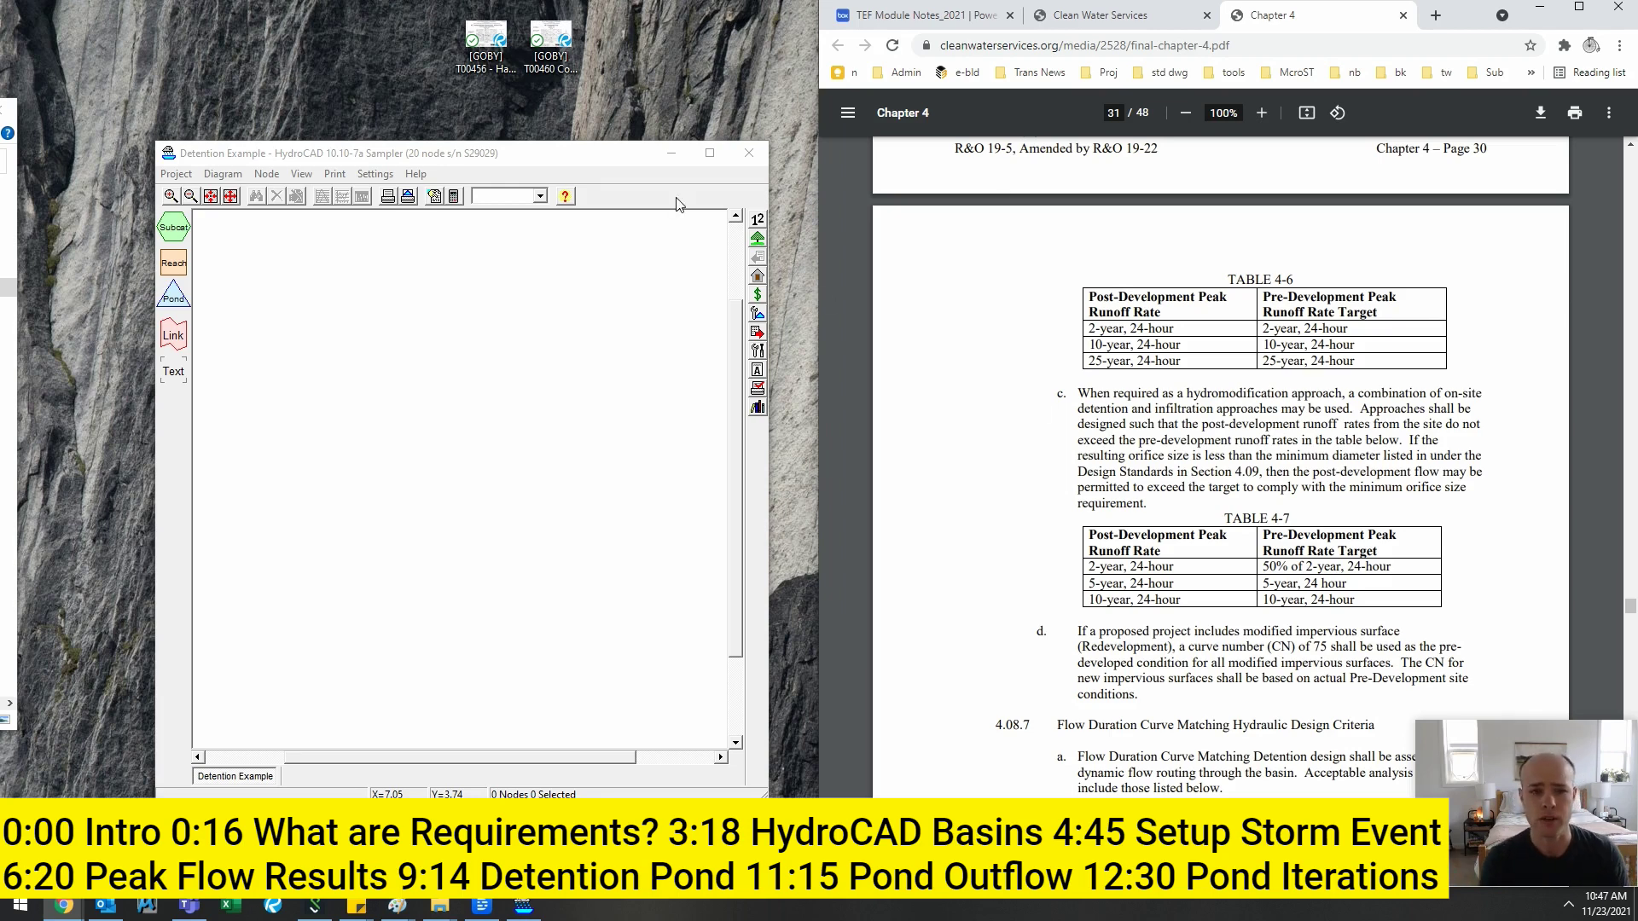
- Arrange the windows and add a 'Pre Development' text label to the HydroCAD diagram
{"action": "left_click_drag", "start_coordinate": [676, 153], "coordinate": [893, 150]}
{"action": "left_click_drag", "start_coordinate": [1087, 296], "coordinate": [1352, 362]}
{"action": "left_click", "coordinate": [1352, 361]}
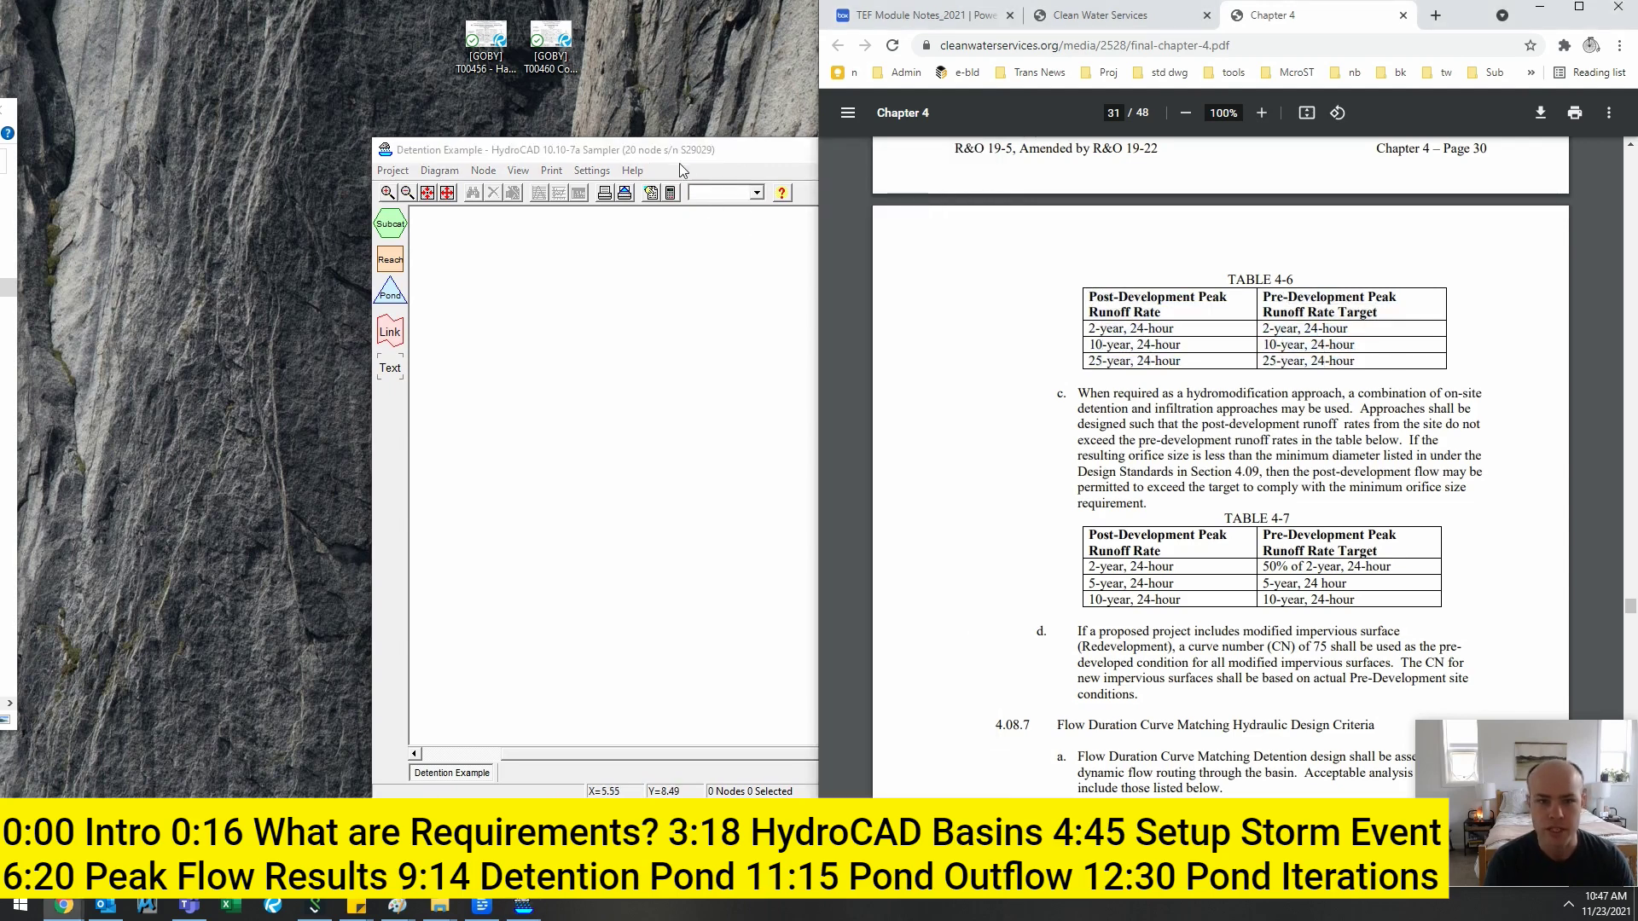
{"action": "left_click_drag", "start_coordinate": [679, 156], "coordinate": [508, 119]}
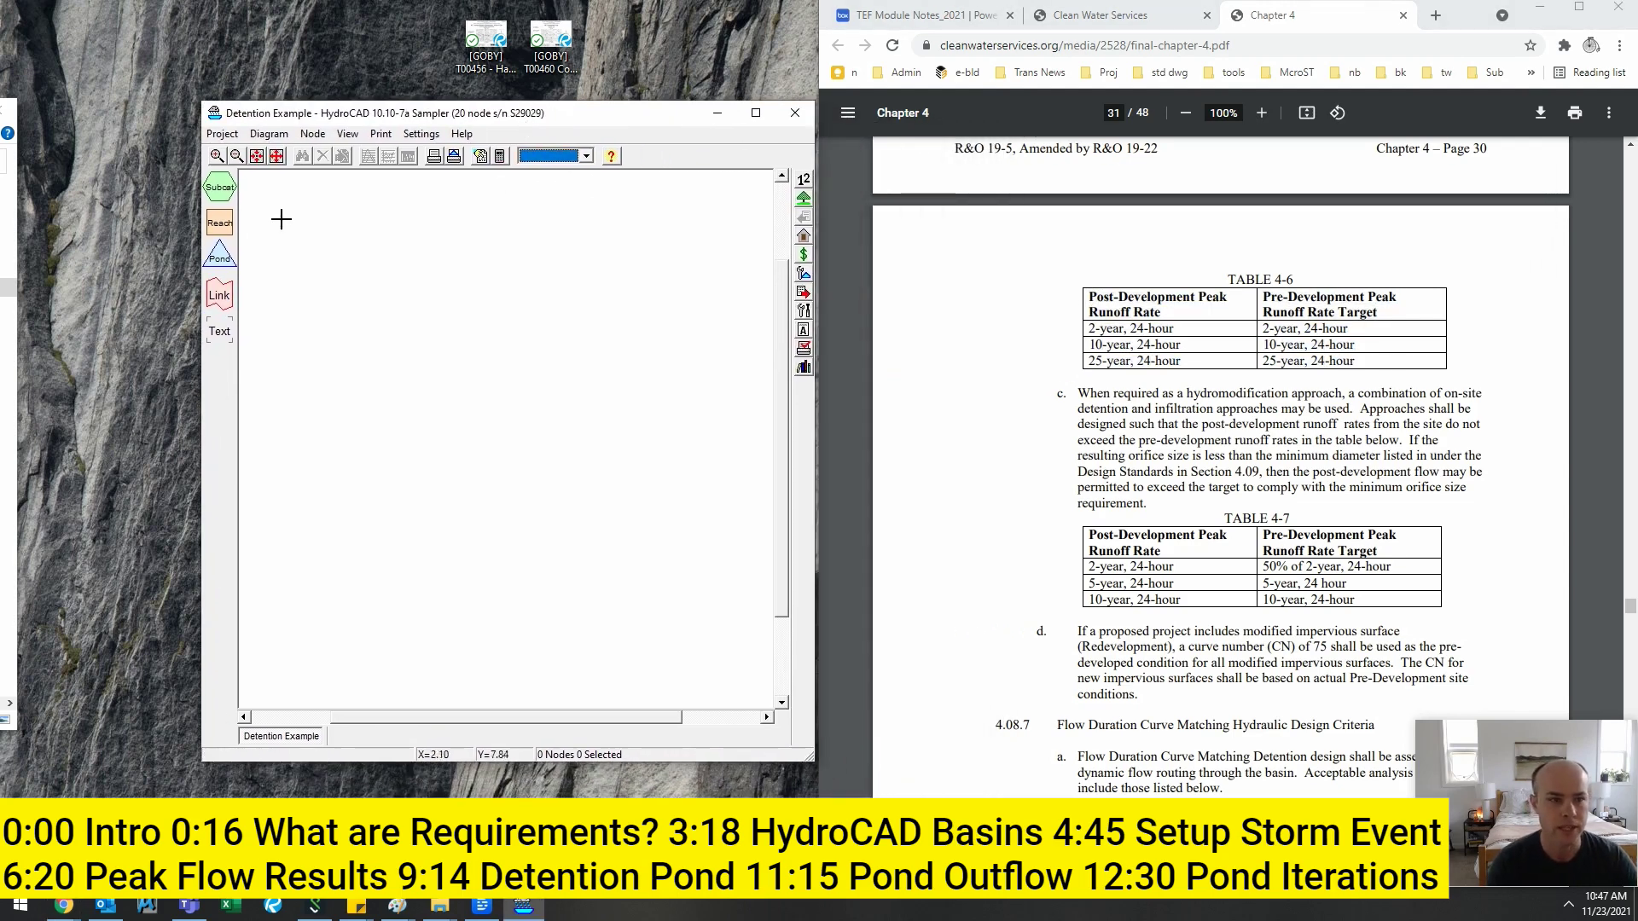
{"action": "left_click_drag", "start_coordinate": [336, 329], "coordinate": [443, 365]}
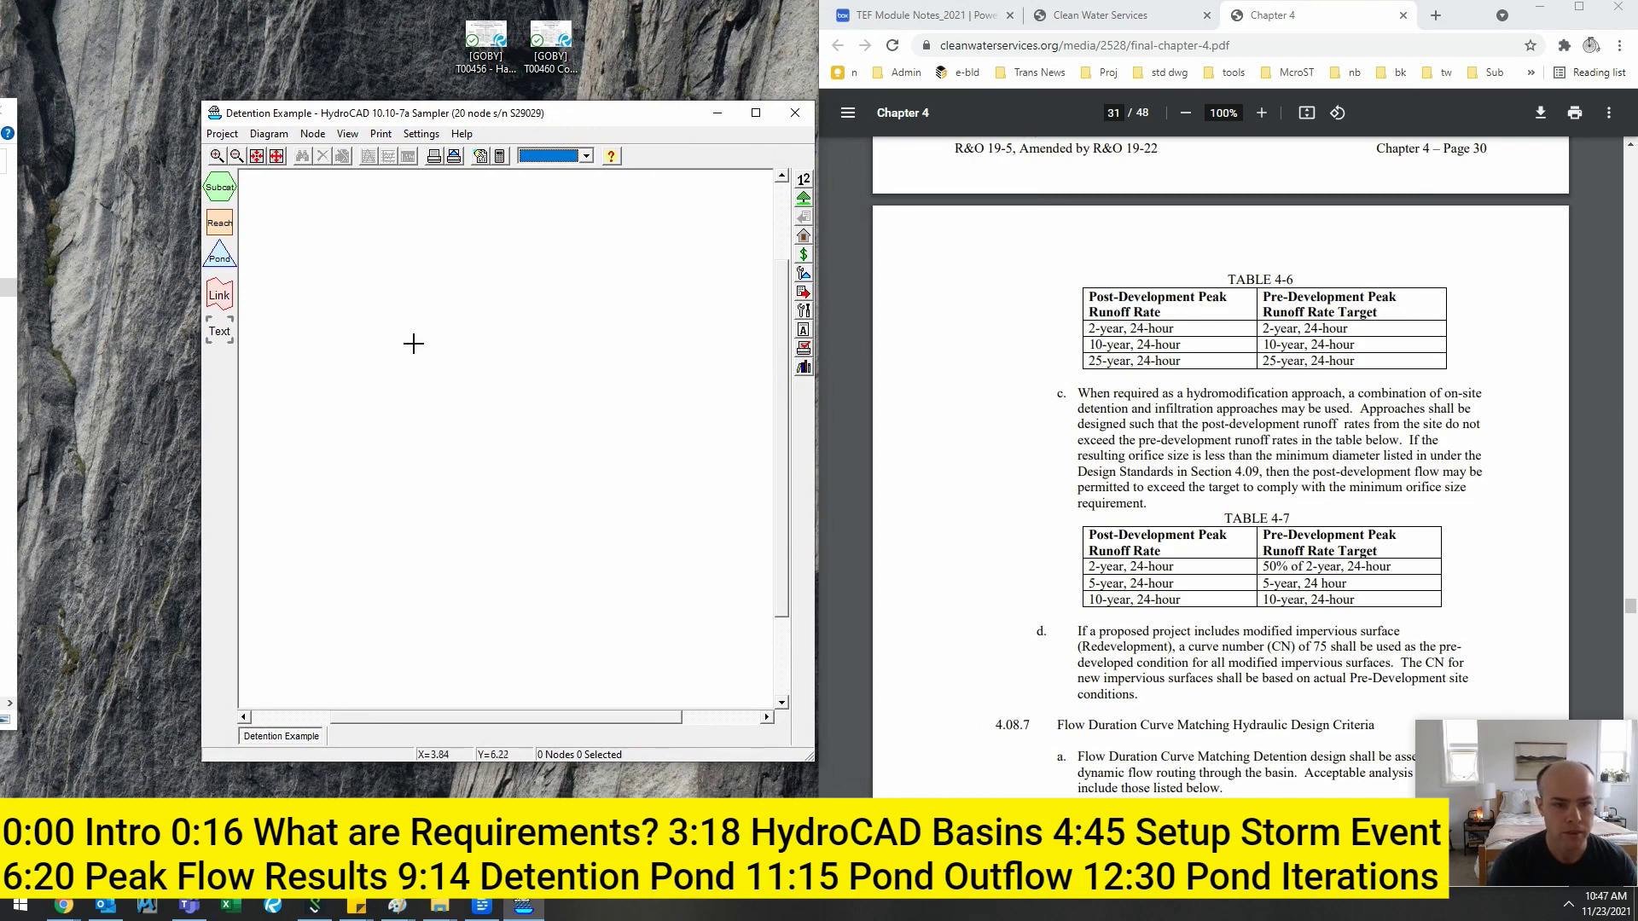
{"action": "left_click_drag", "start_coordinate": [219, 331], "coordinate": [424, 355]}
{"action": "double_click", "coordinate": [435, 357]}
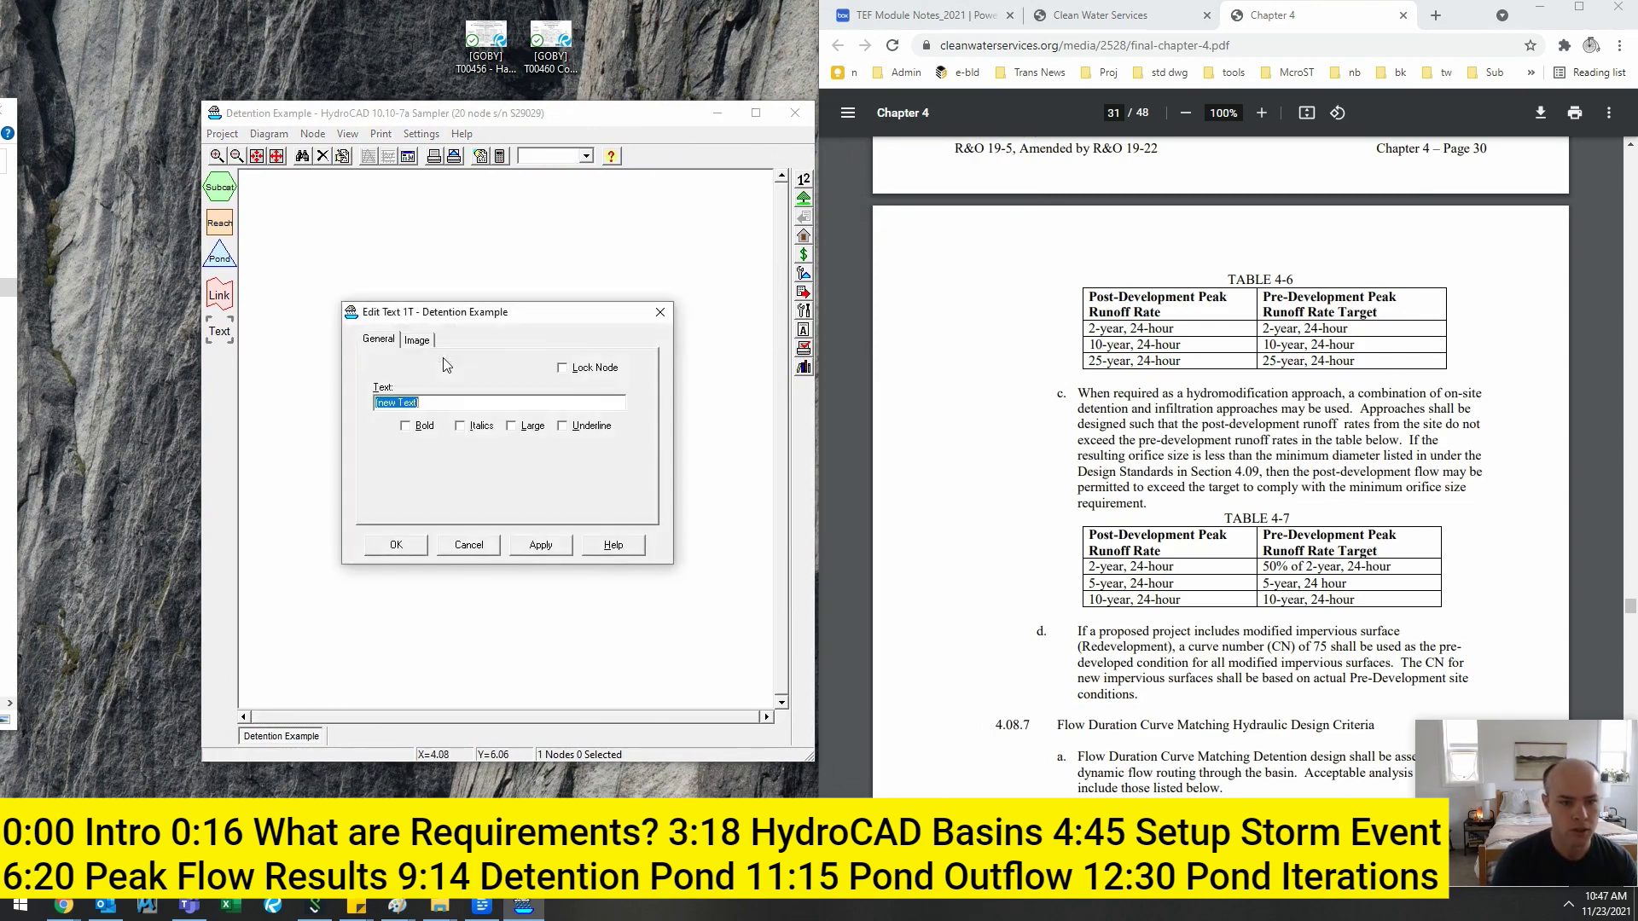
{"action": "type", "text": "Pre Devel"}
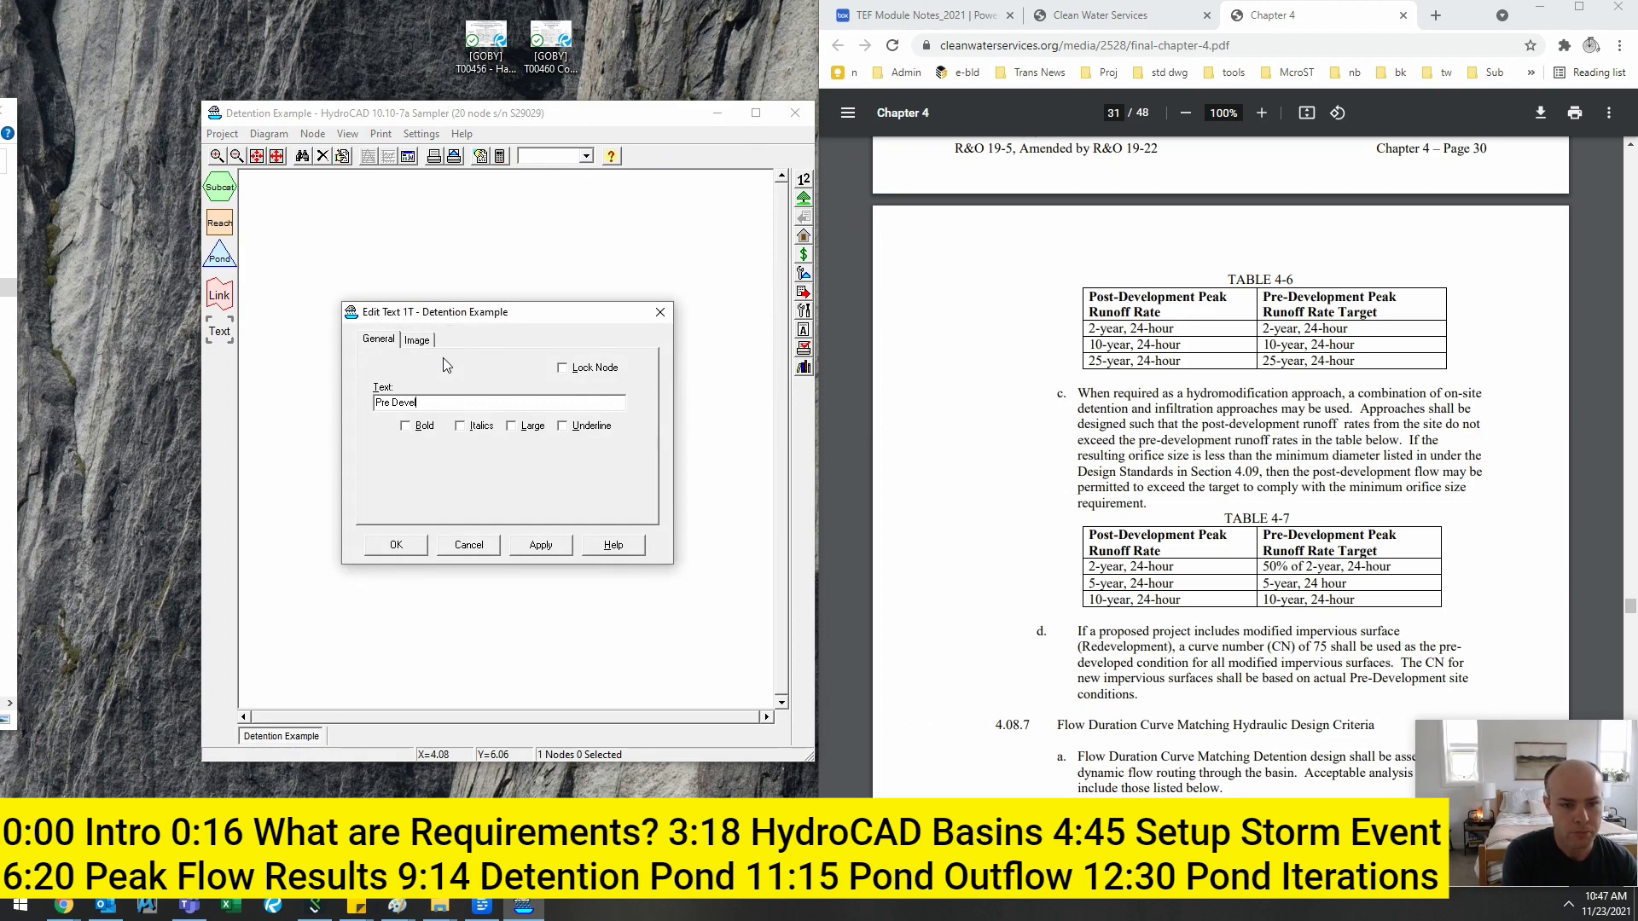
{"action": "type", "text": "opment"}
{"action": "key", "text": "Return"}
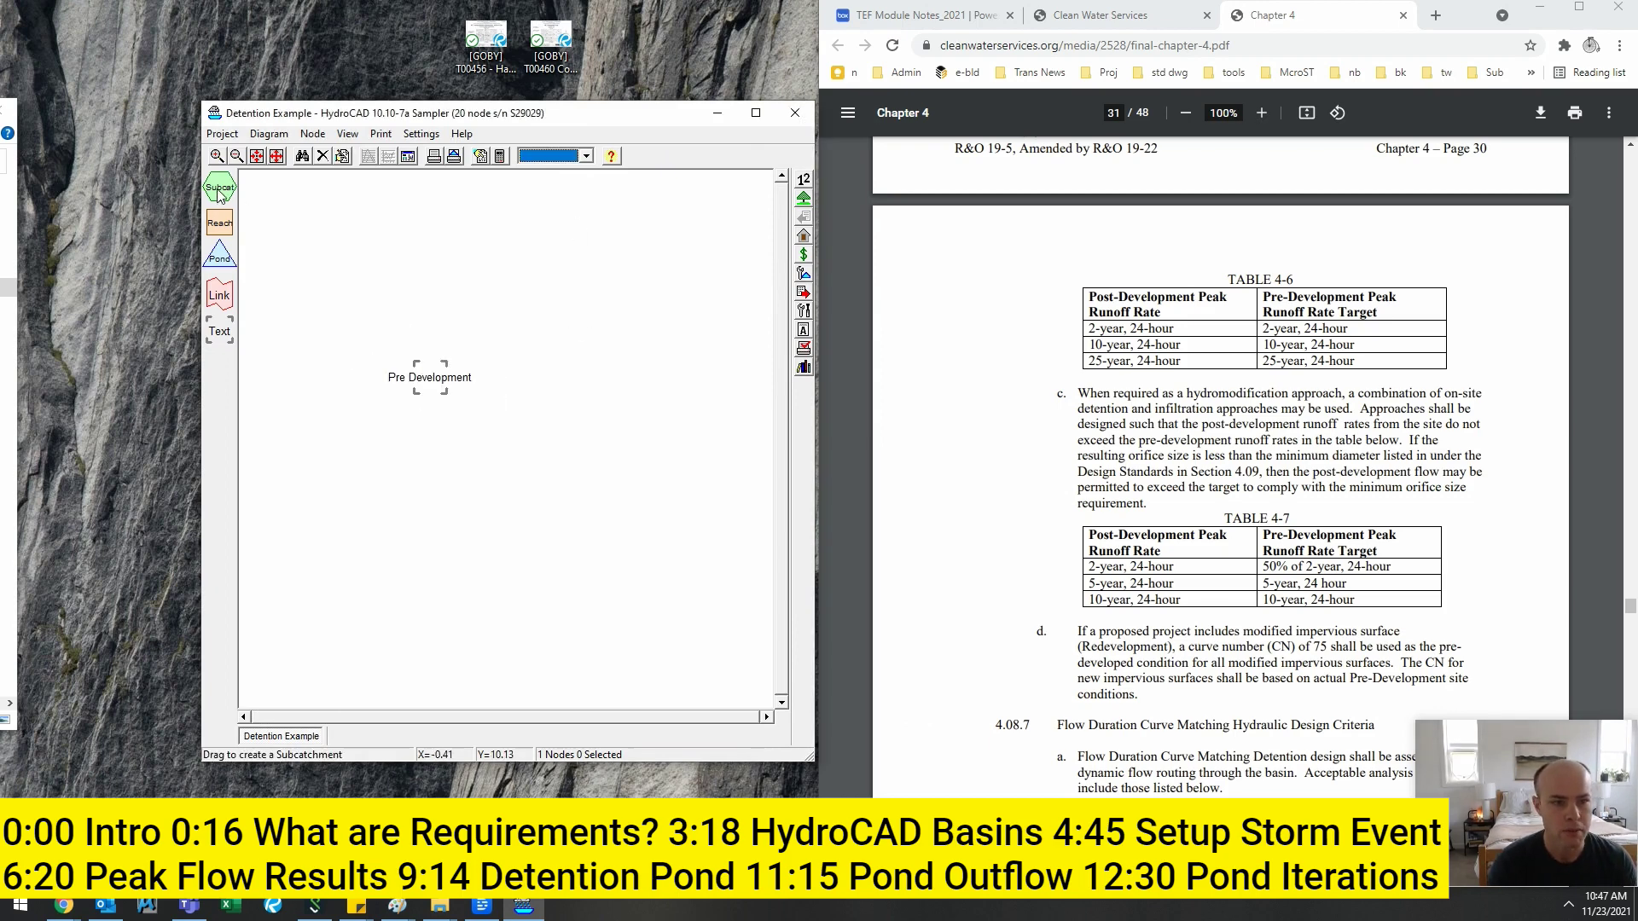
- Add subcatchment 2S below the label and bring up its enlarged Select Curve Number table
{"action": "left_click_drag", "start_coordinate": [220, 186], "coordinate": [437, 456]}
{"action": "right_click", "coordinate": [435, 448]}
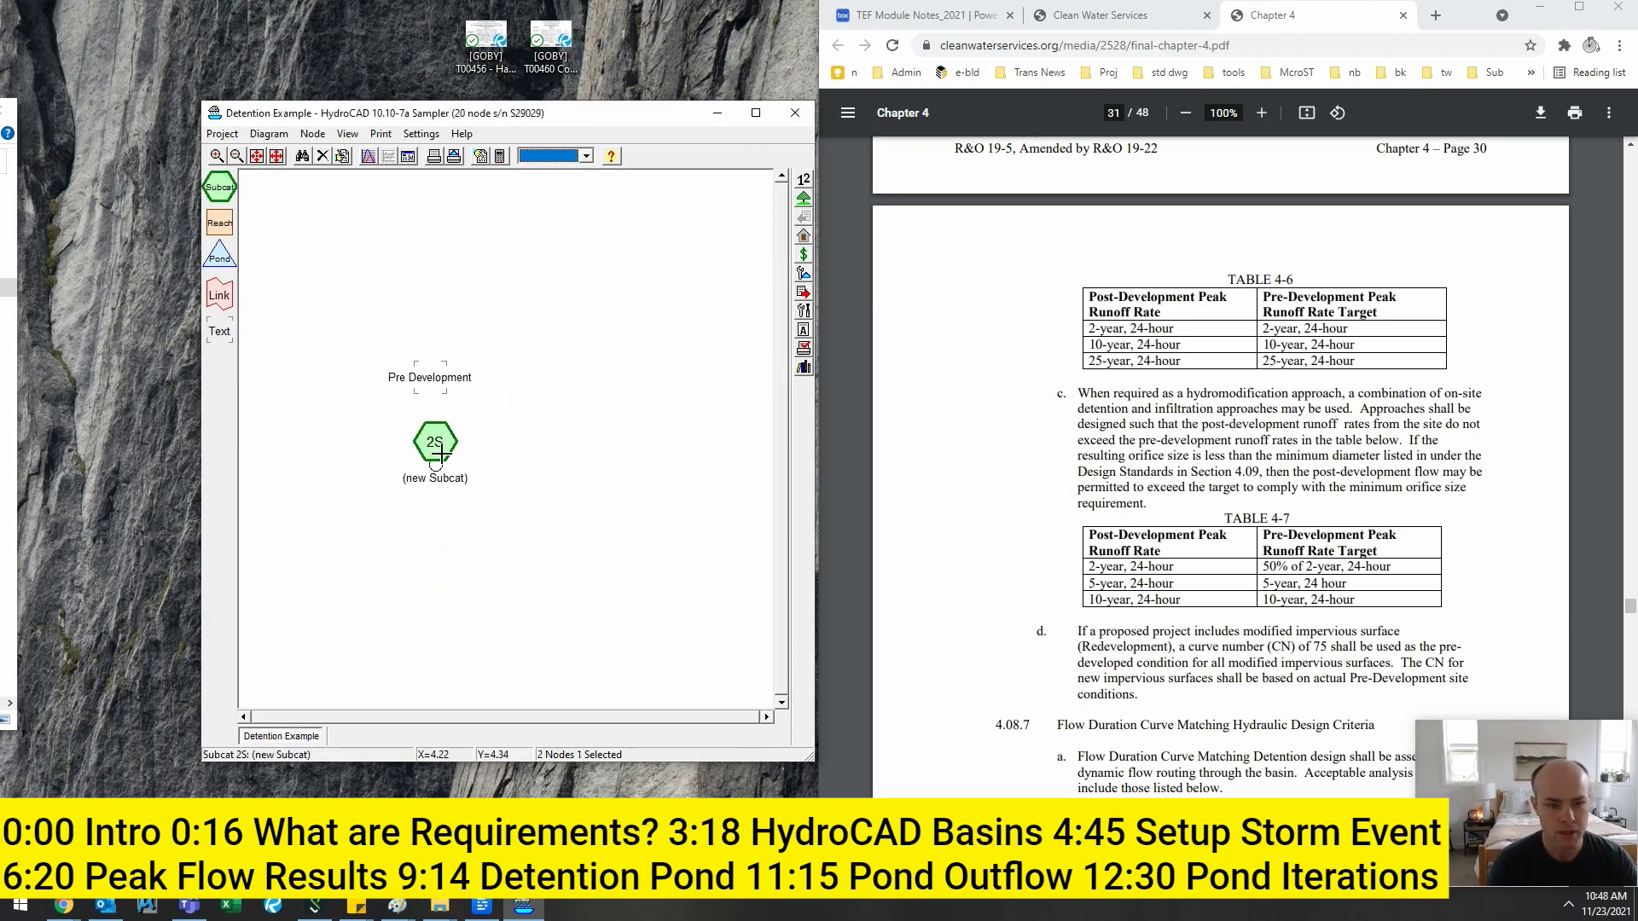
{"action": "right_click", "coordinate": [435, 444]}
{"action": "right_click", "coordinate": [435, 446]}
{"action": "right_click", "coordinate": [435, 445]}
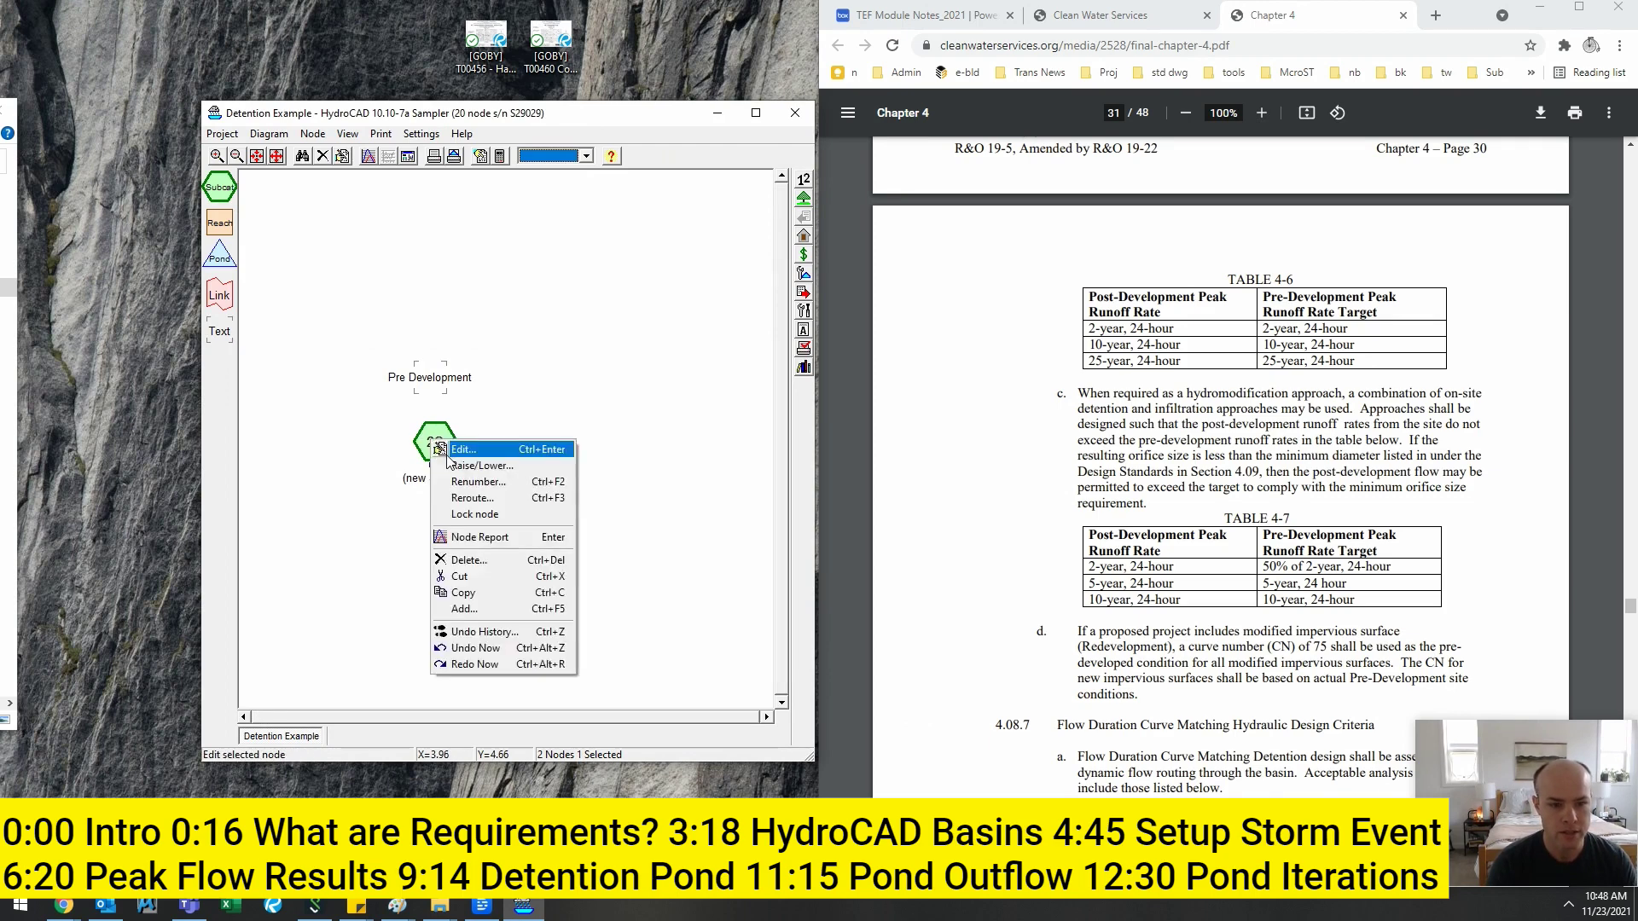
{"action": "left_click", "coordinate": [452, 449]}
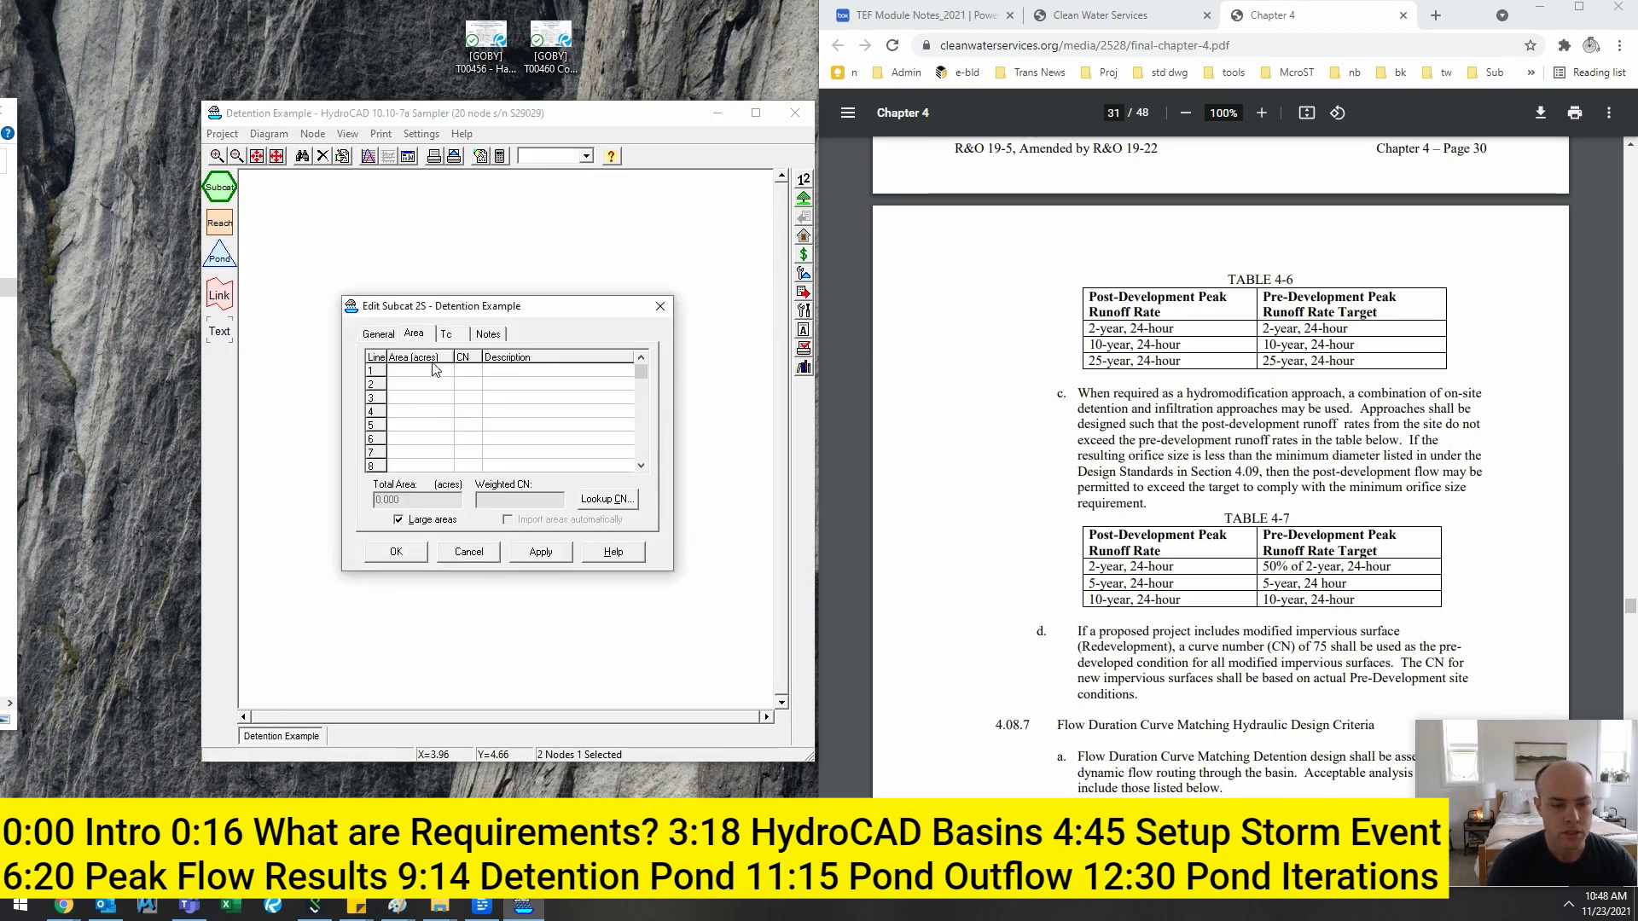
{"action": "left_click", "coordinate": [606, 499]}
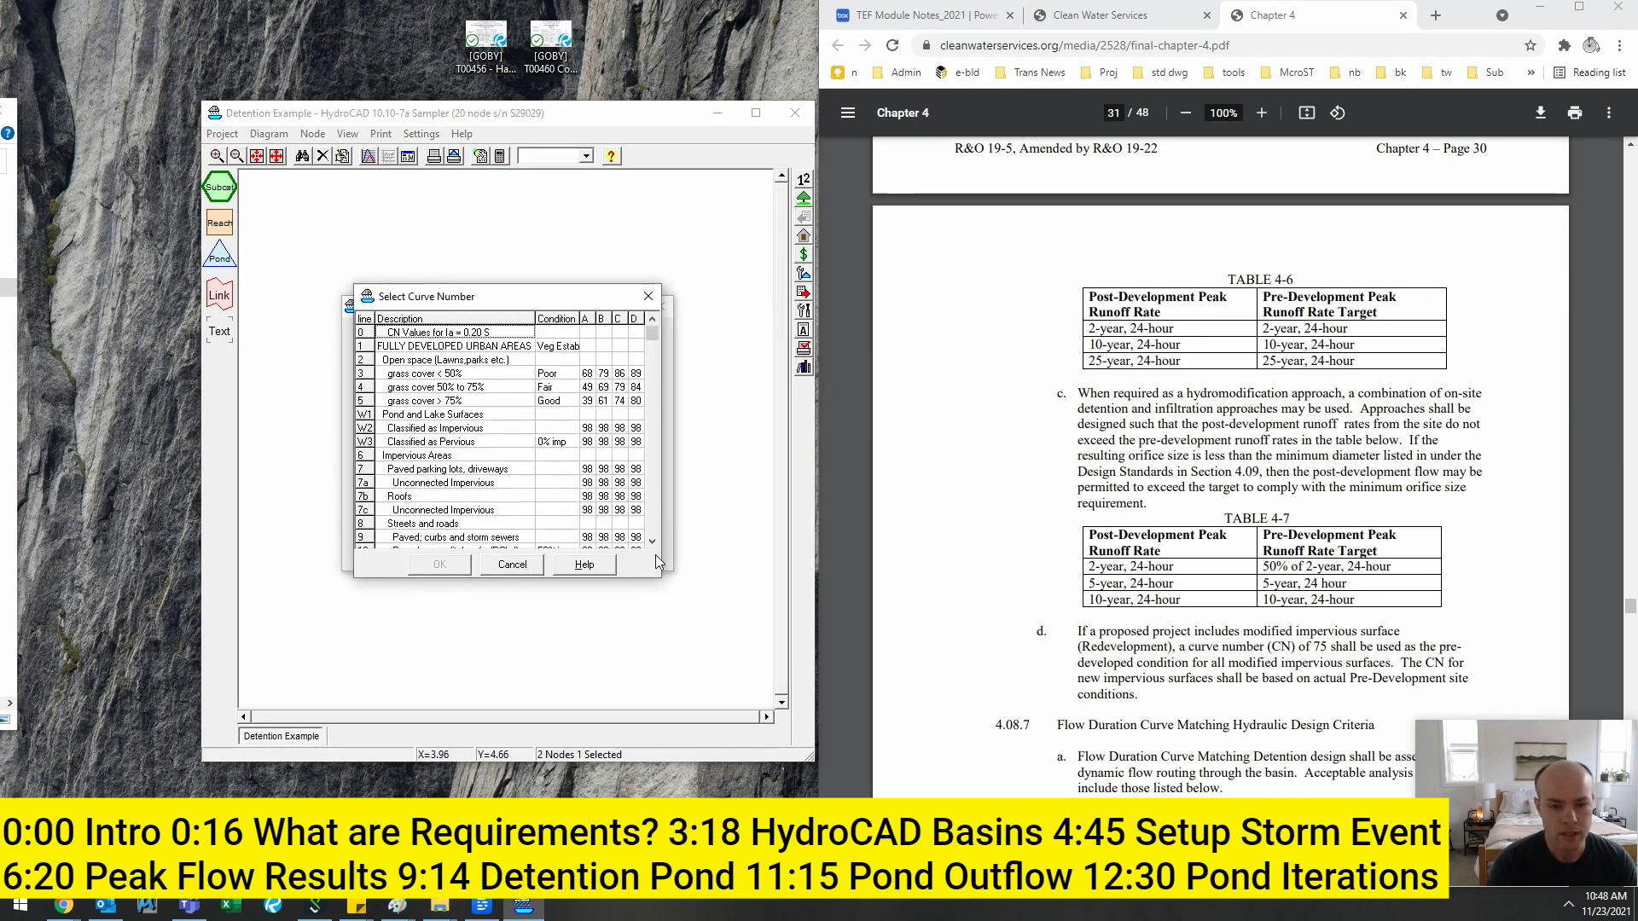
{"action": "left_click_drag", "start_coordinate": [660, 577], "coordinate": [854, 749]}
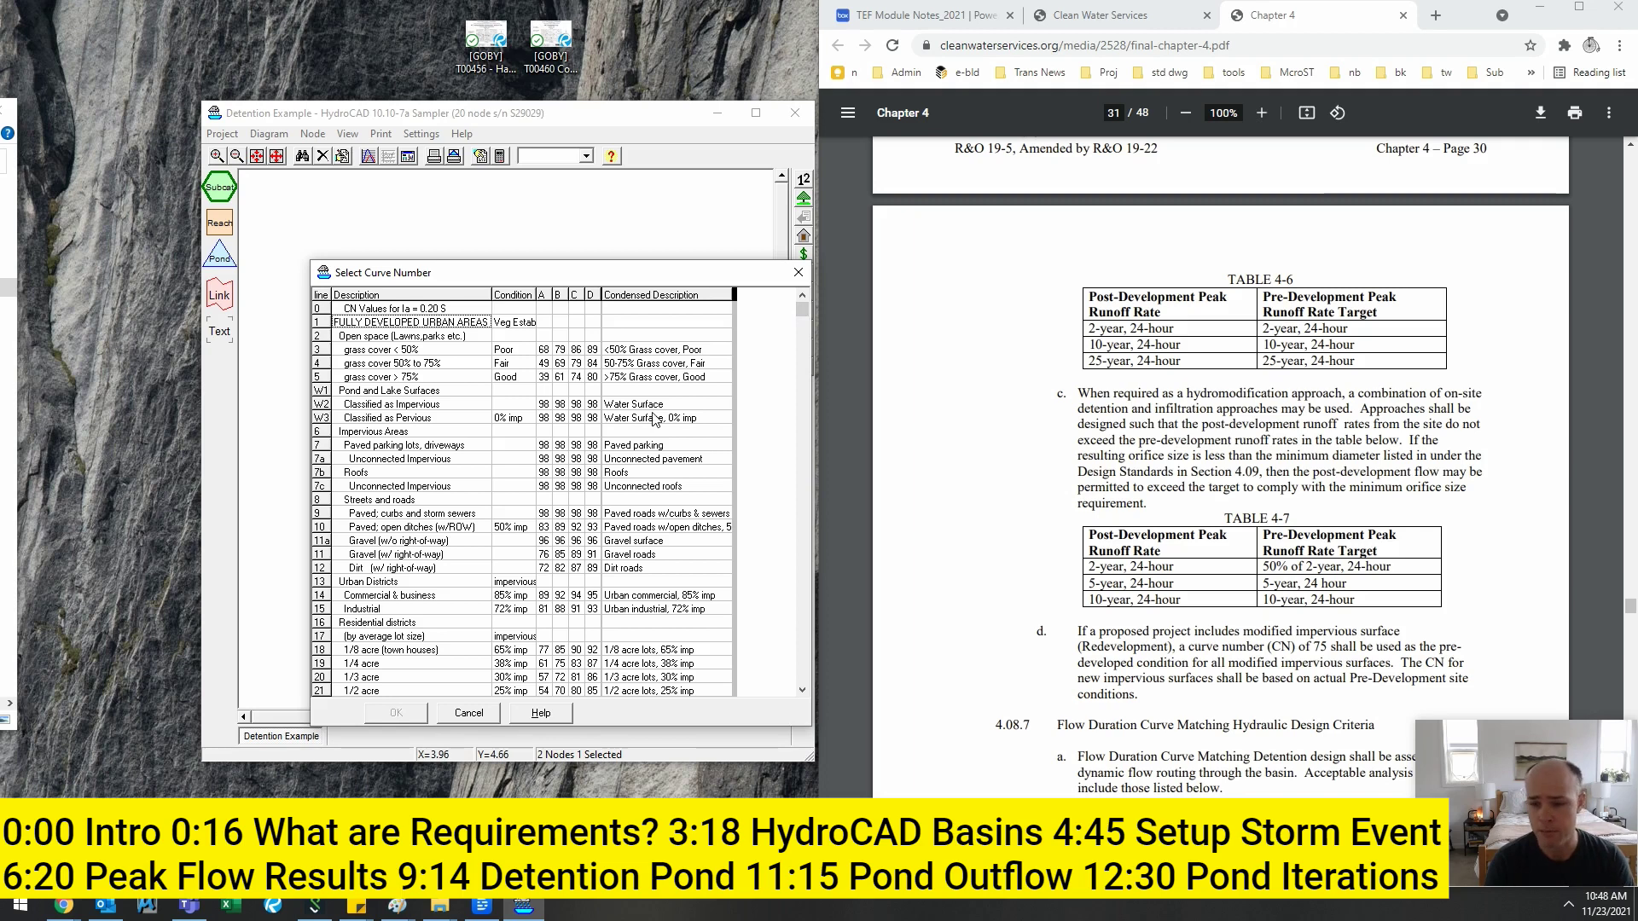
- Apply CN 79 for 50-75% grass cover, Fair, HSG C to the 2.000-acre area
{"action": "key", "text": "Down"}
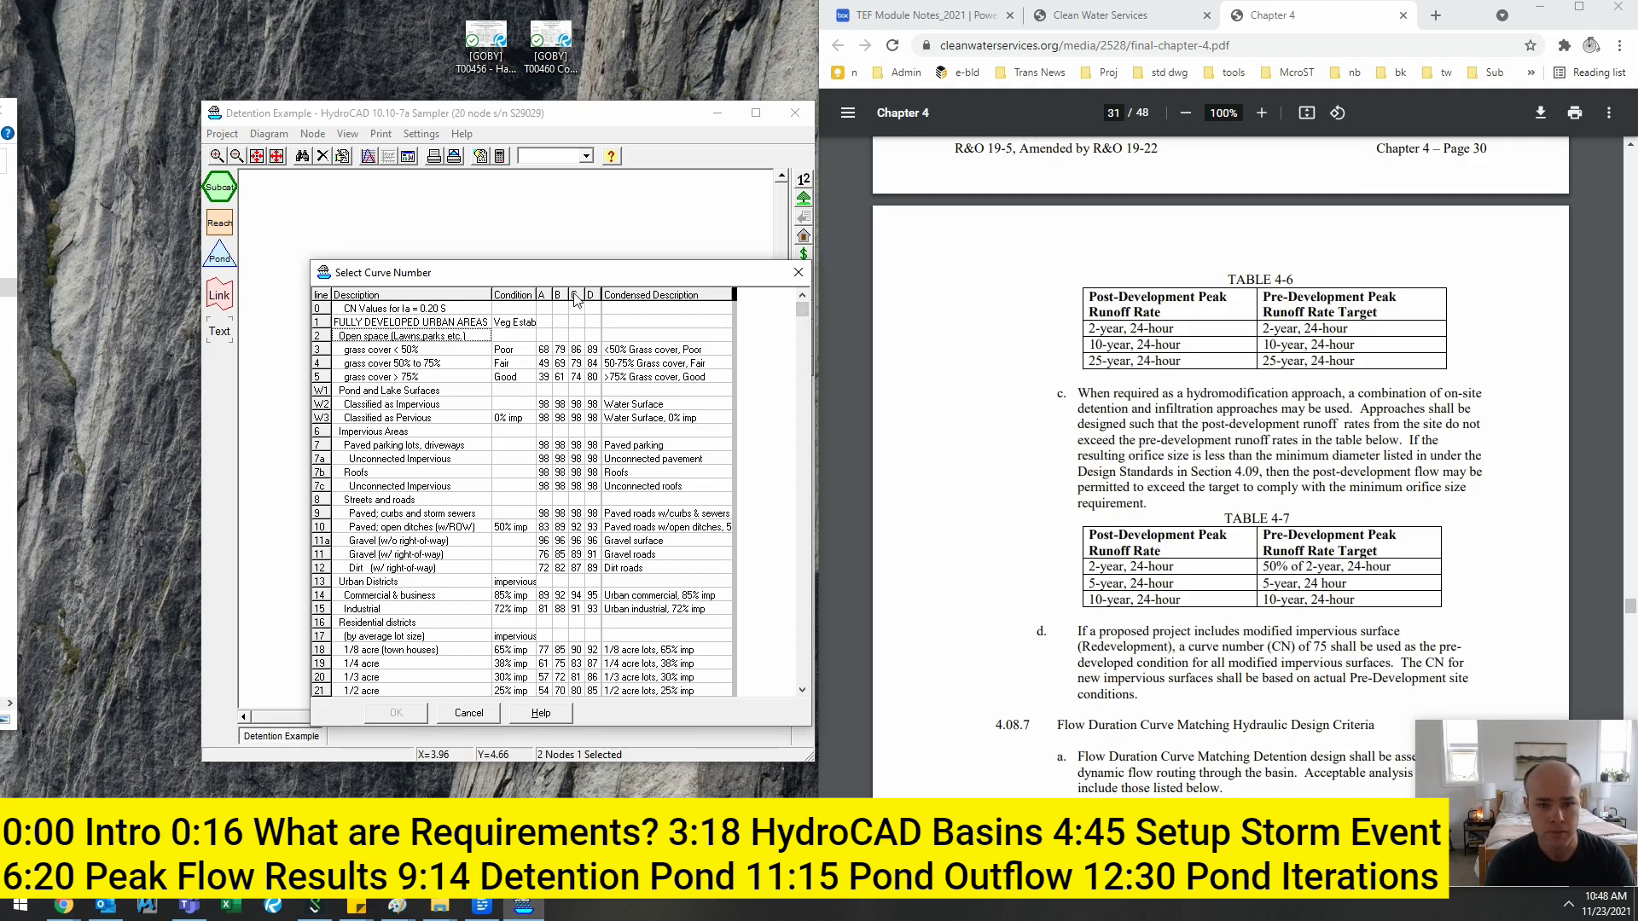
{"action": "left_click", "coordinate": [578, 350]}
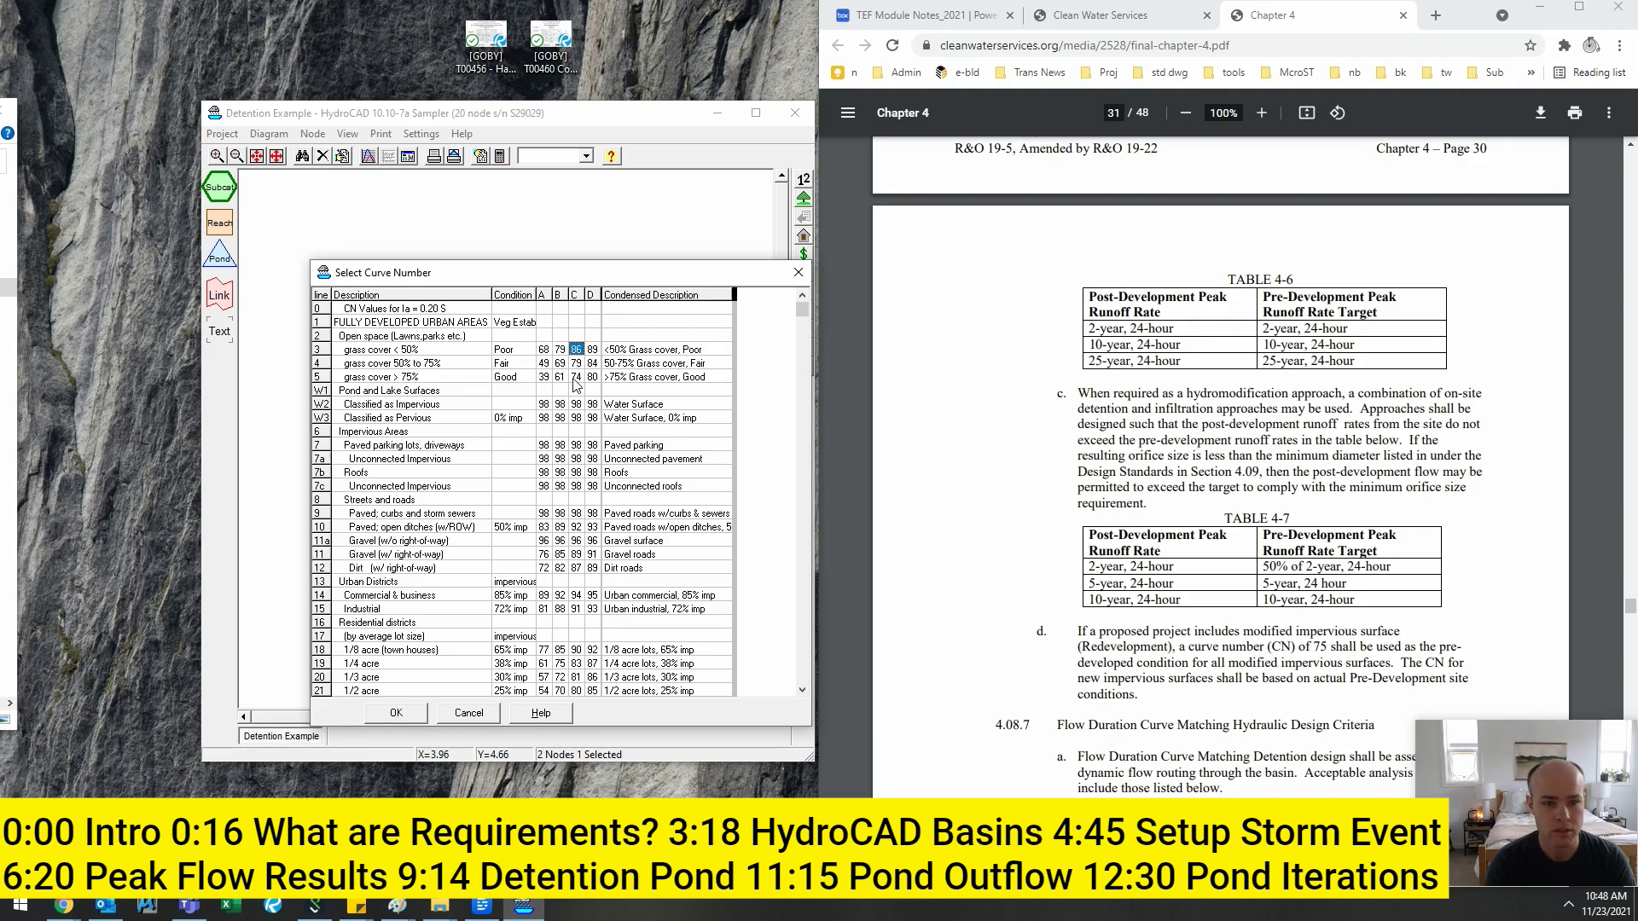
{"action": "left_click", "coordinate": [577, 378]}
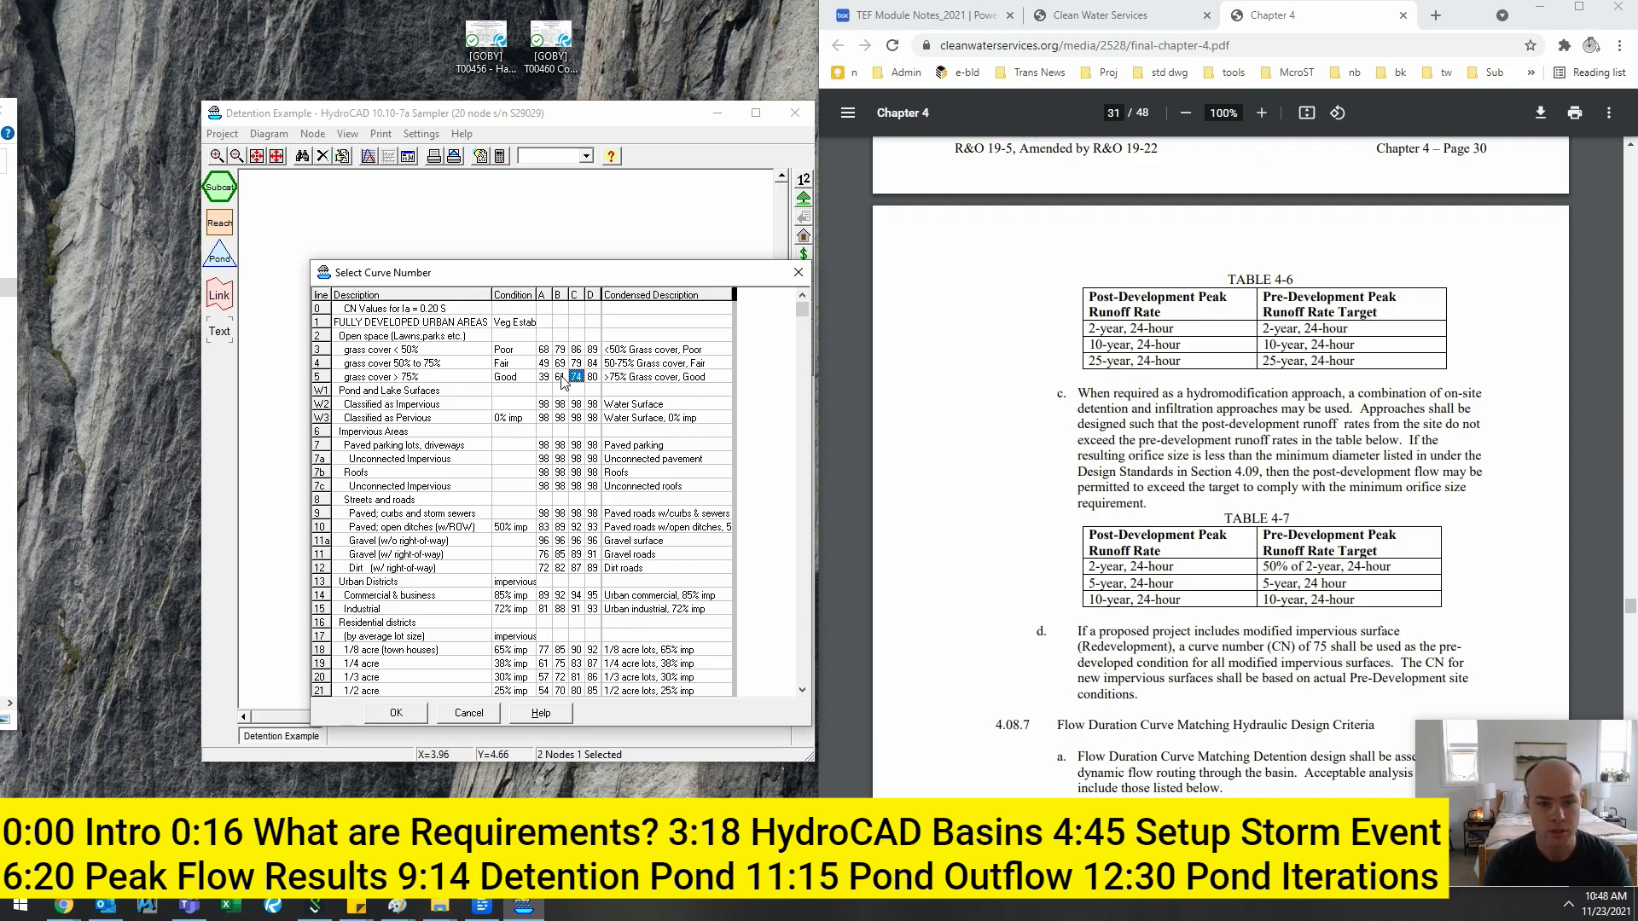
{"action": "left_click", "coordinate": [559, 377]}
{"action": "left_click", "coordinate": [546, 352]}
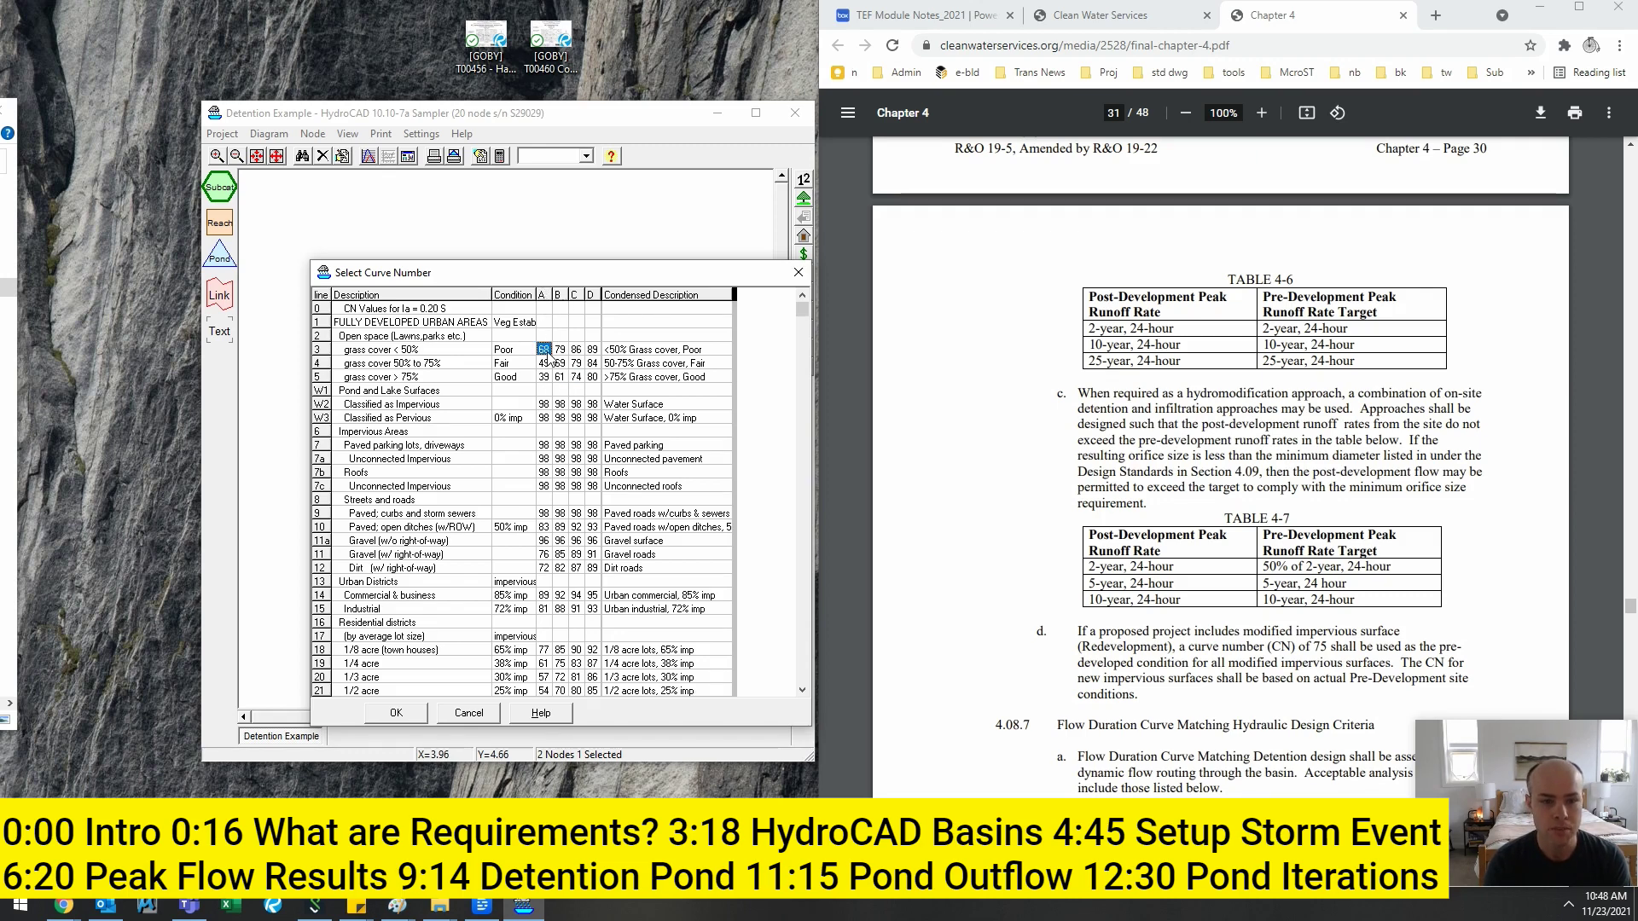
{"action": "left_click", "coordinate": [560, 349]}
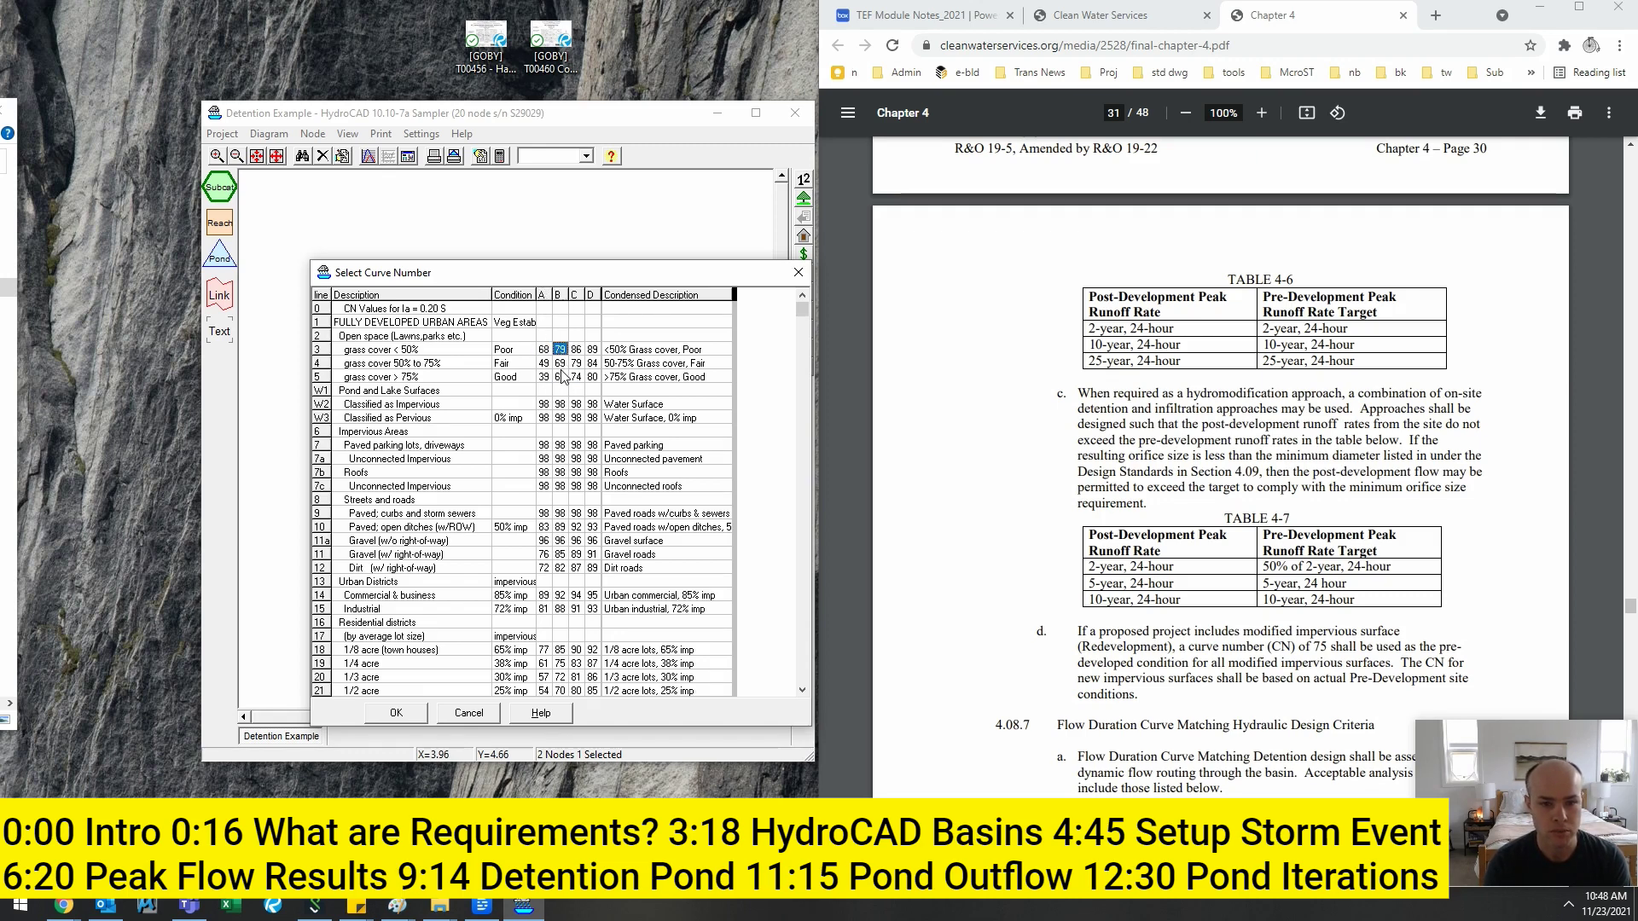
{"action": "left_click", "coordinate": [576, 364]}
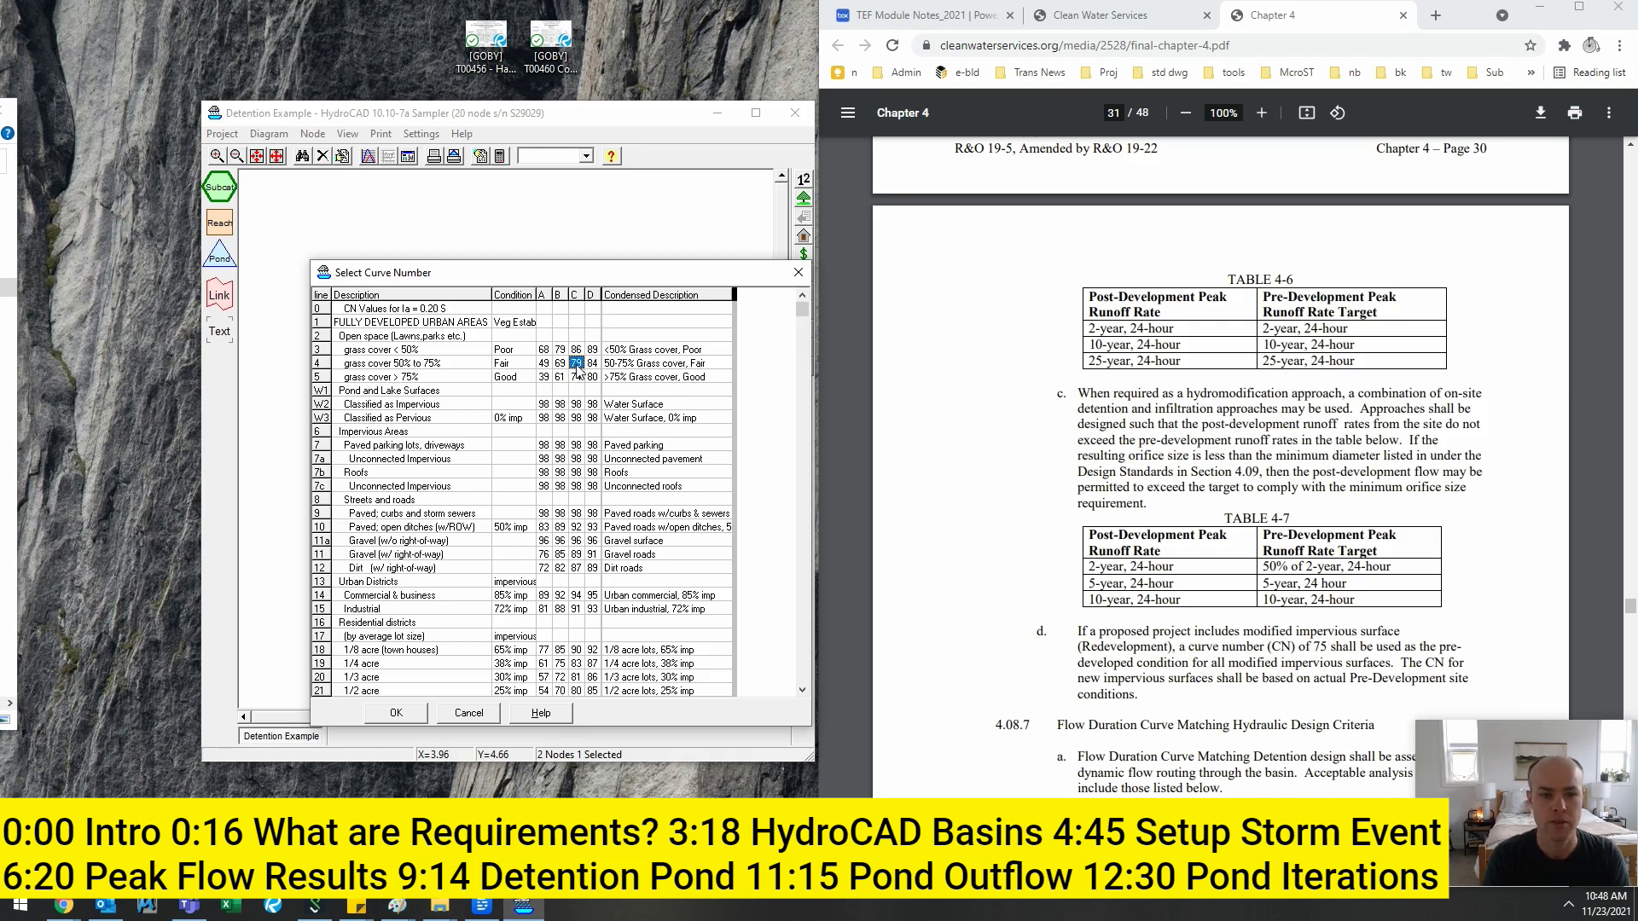
{"action": "double_click", "coordinate": [578, 367]}
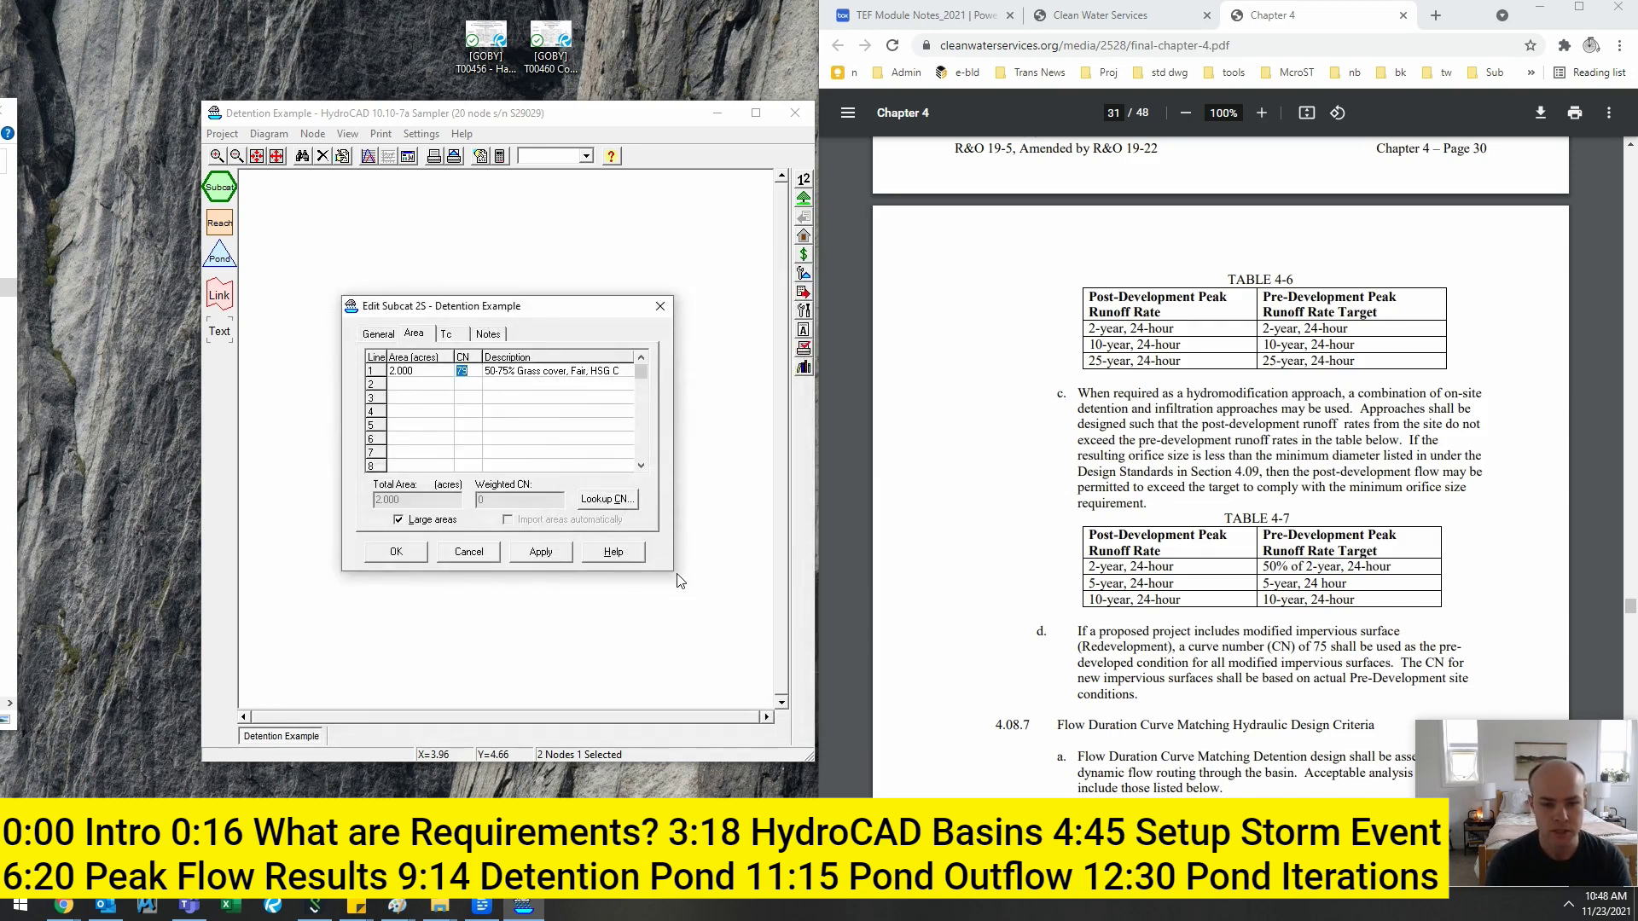
- Check the 2.000-acre area and CN 79, toggling area units to square feet and back to acres
{"action": "left_click", "coordinate": [419, 367]}
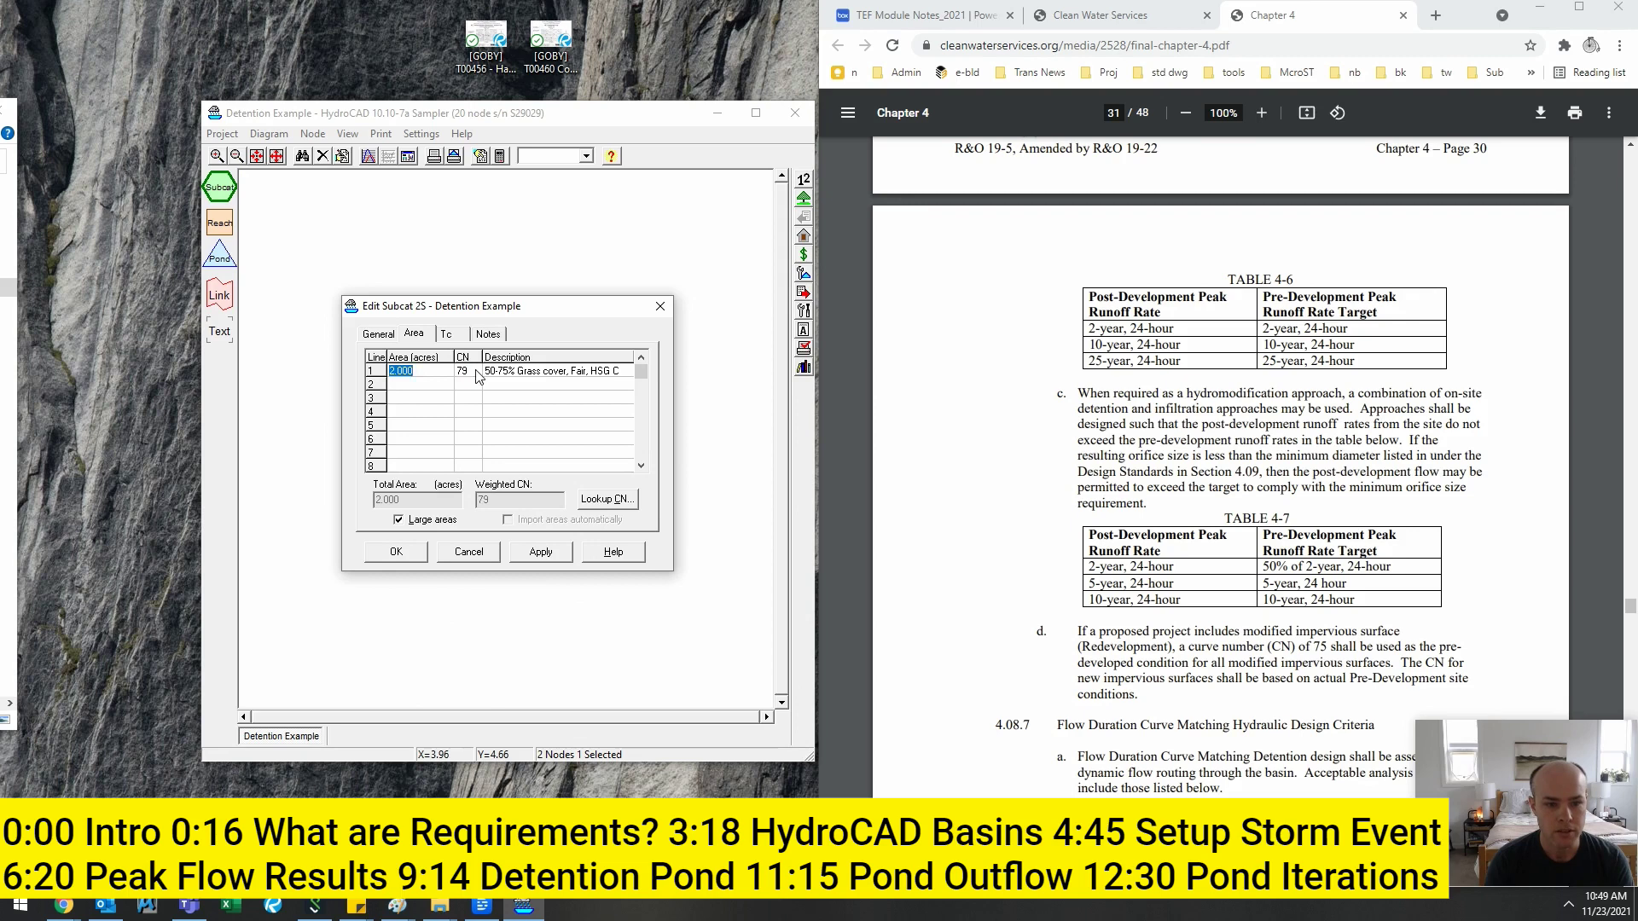
{"action": "left_click", "coordinate": [471, 371]}
{"action": "left_click", "coordinate": [429, 522]}
{"action": "left_click", "coordinate": [418, 523]}
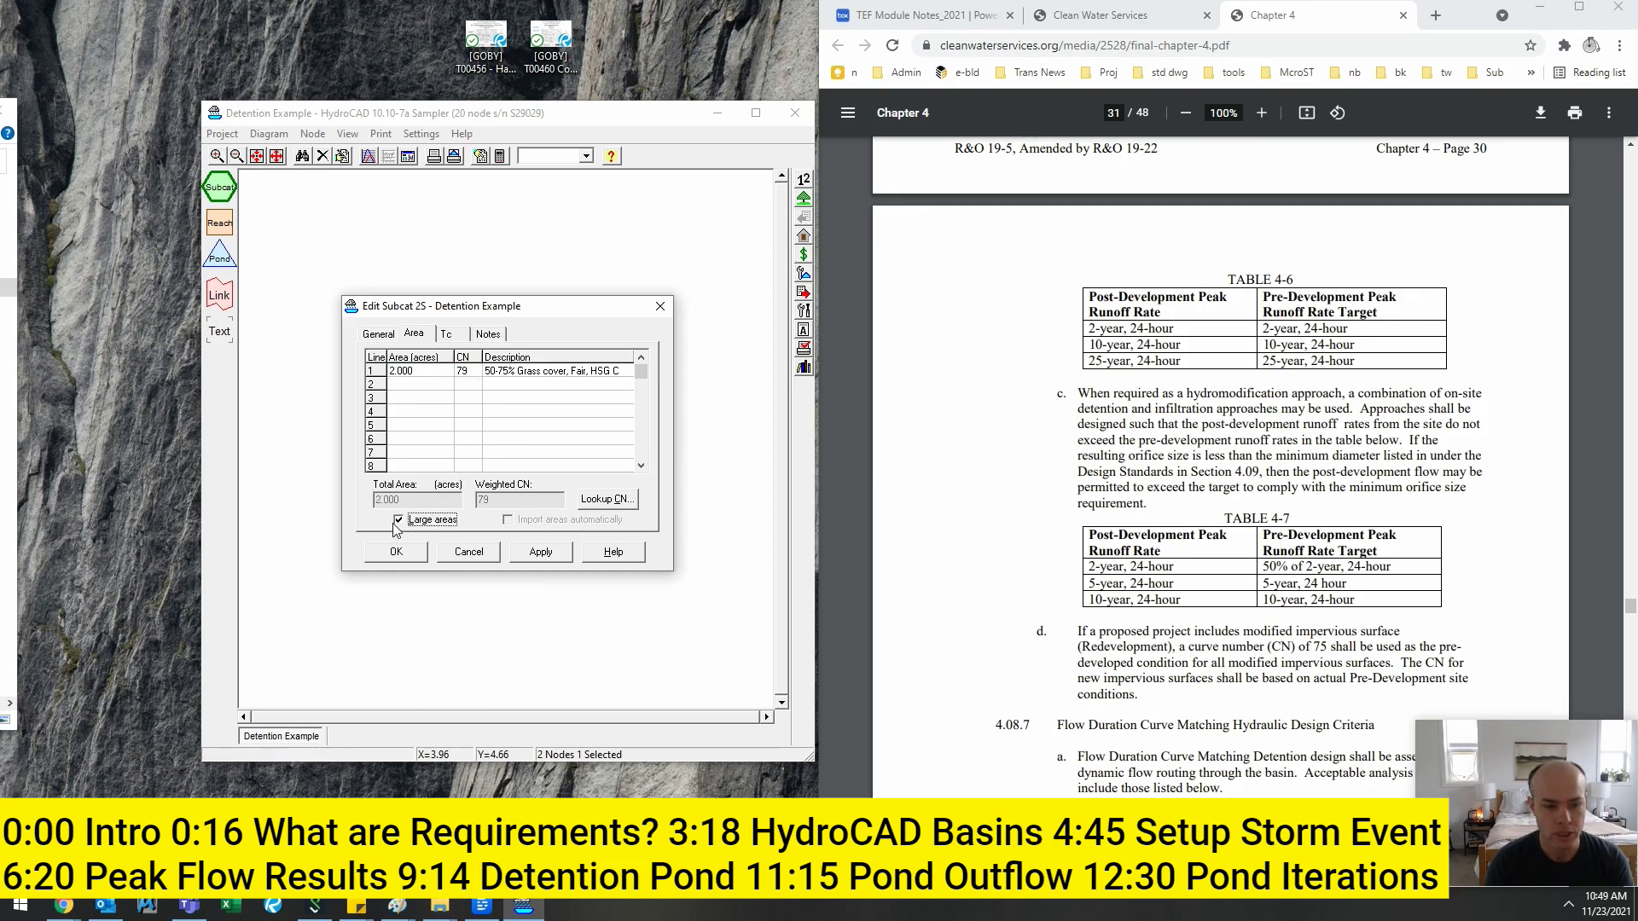
- Set a 20-minute direct-entry time of concentration and save the subcatchment settings
{"action": "left_click", "coordinate": [454, 335]}
{"action": "double_click", "coordinate": [407, 378]}
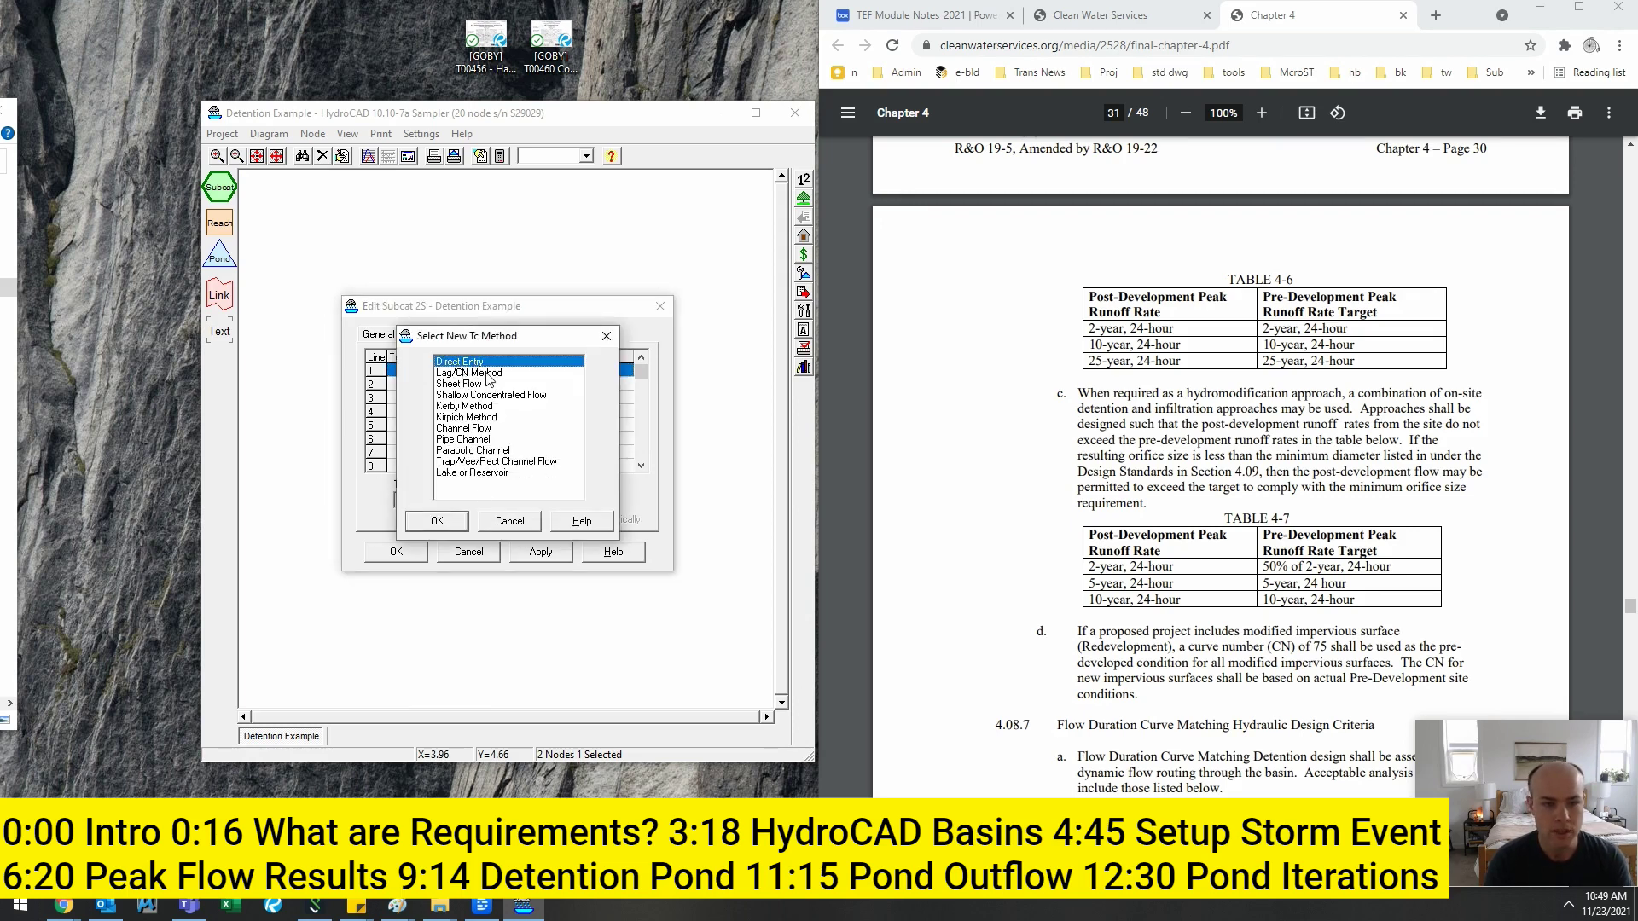
{"action": "double_click", "coordinate": [481, 362]}
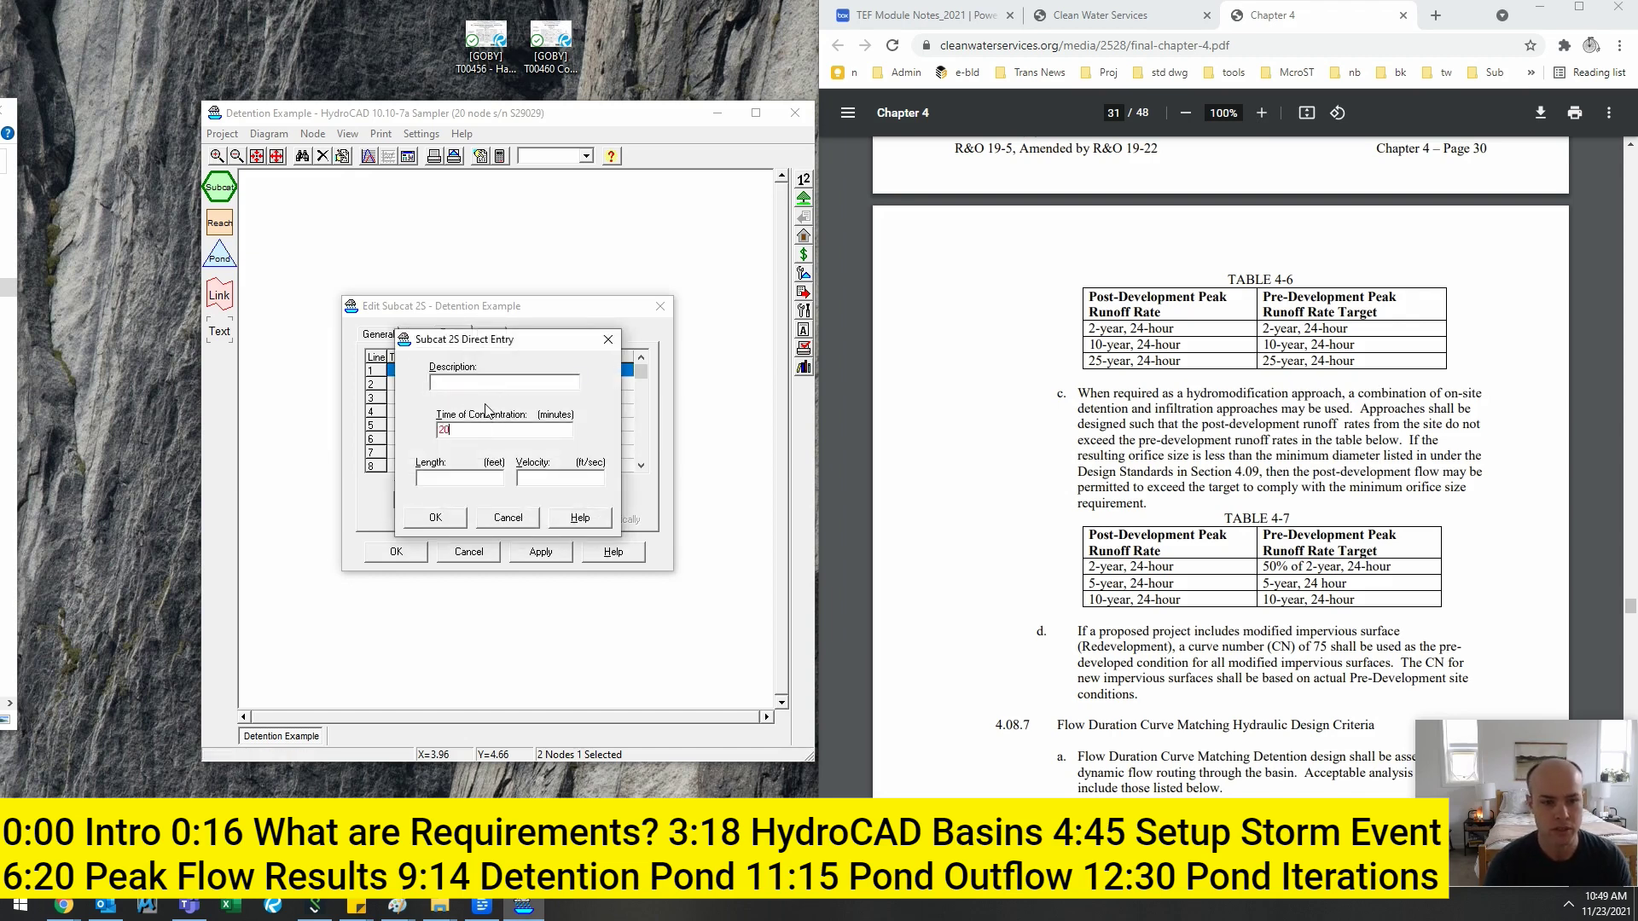
{"action": "left_click", "coordinate": [435, 517]}
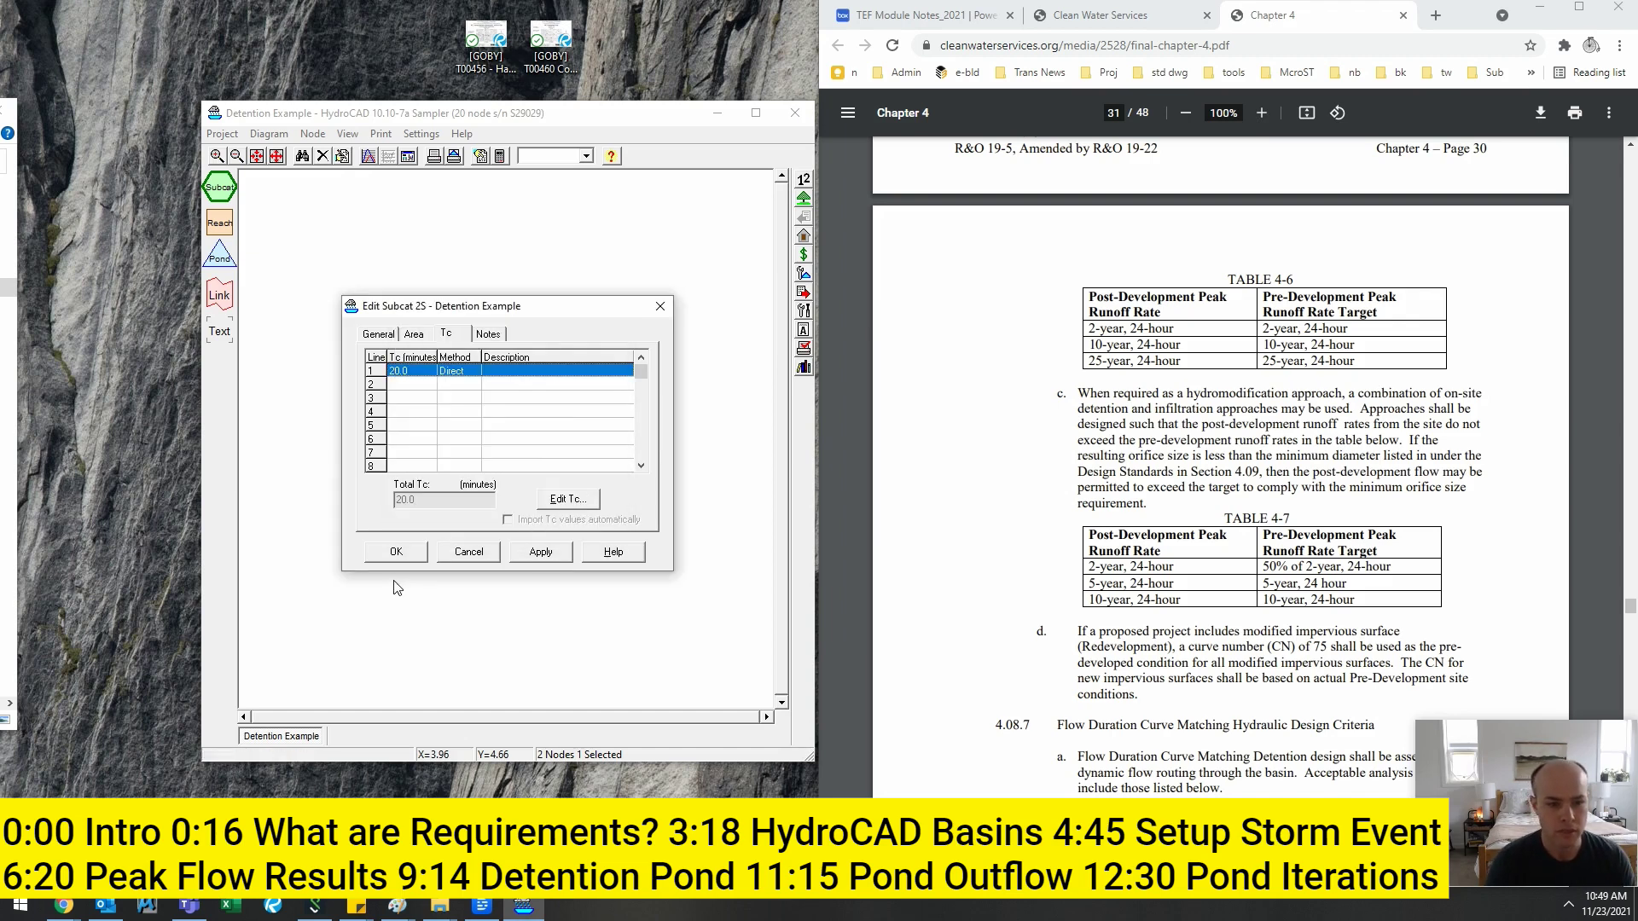
{"action": "double_click", "coordinate": [443, 385]}
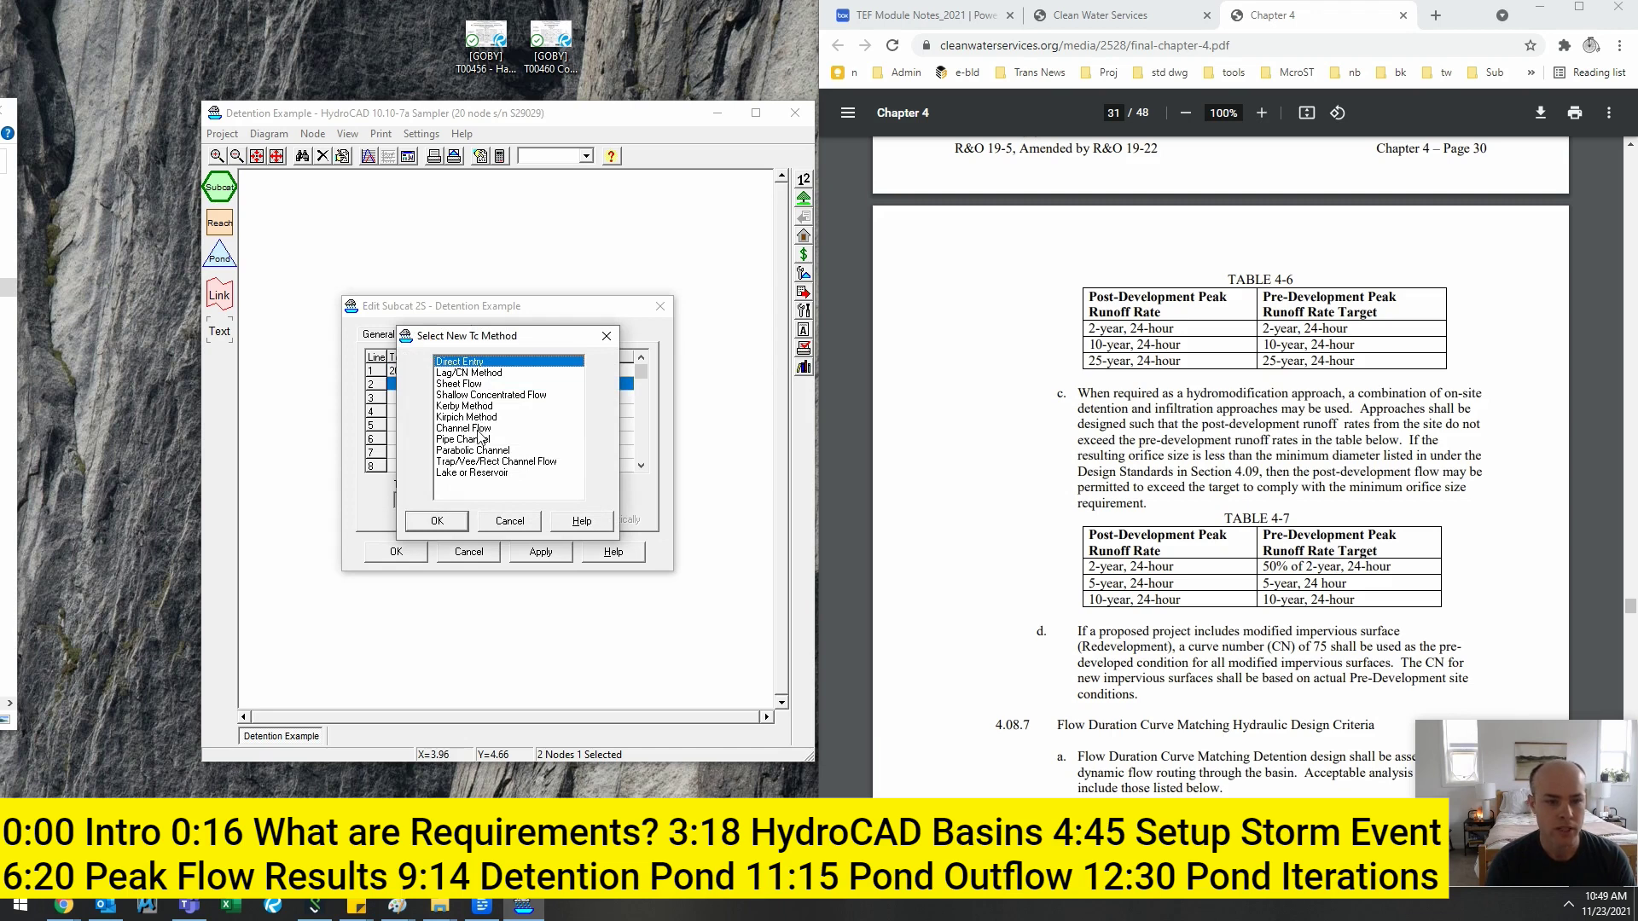
{"action": "left_click", "coordinate": [506, 521]}
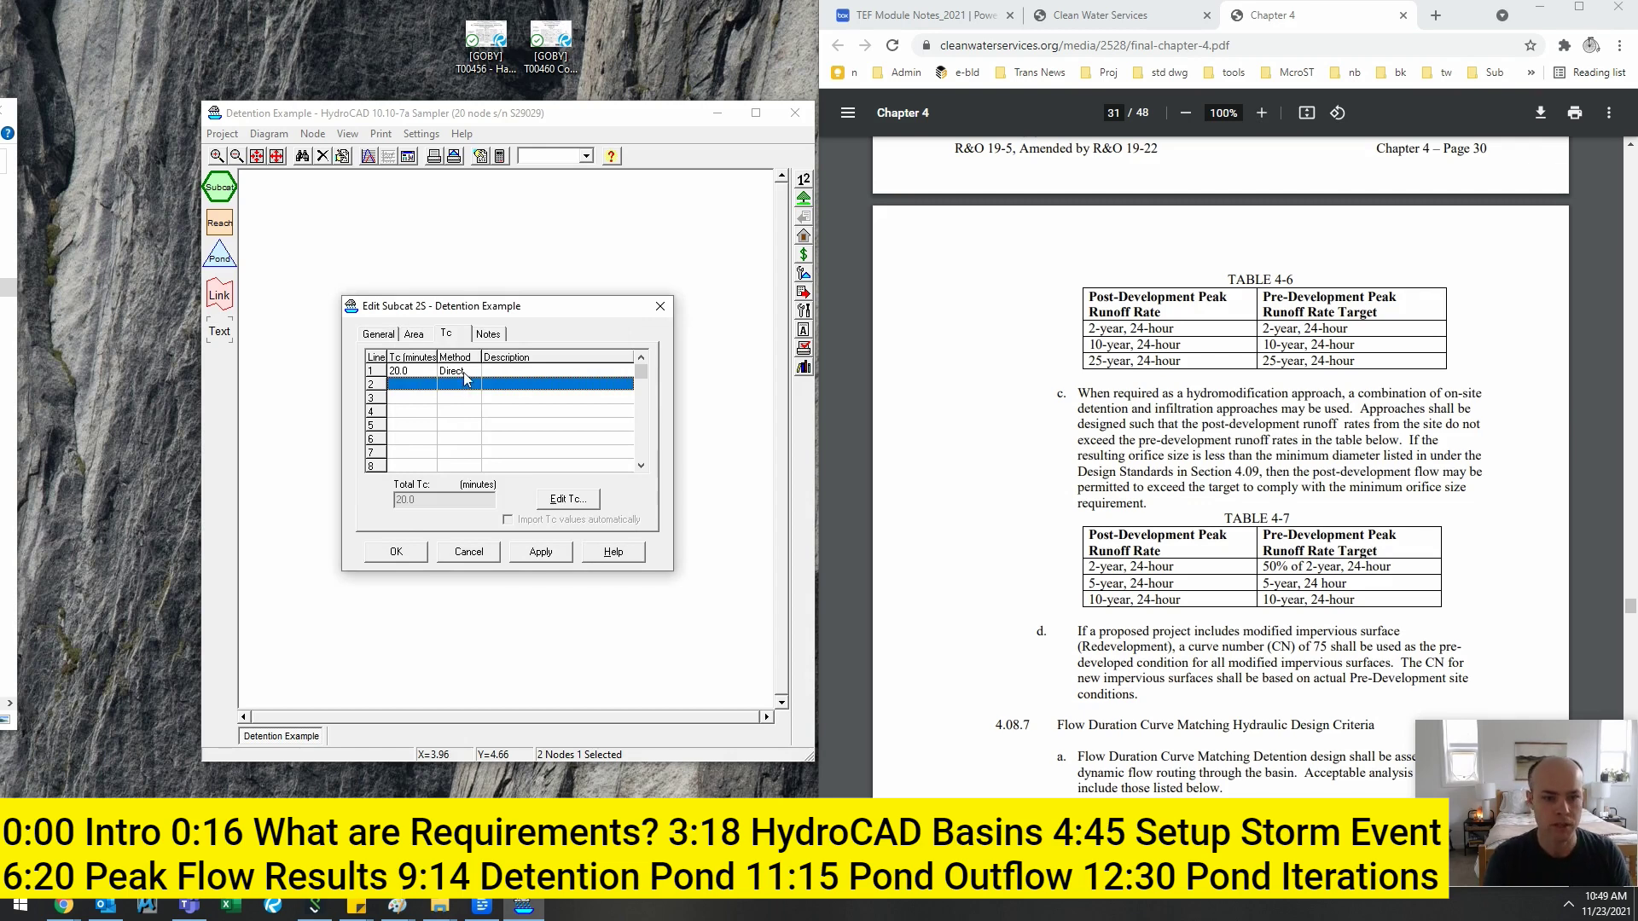
{"action": "left_click", "coordinate": [396, 551]}
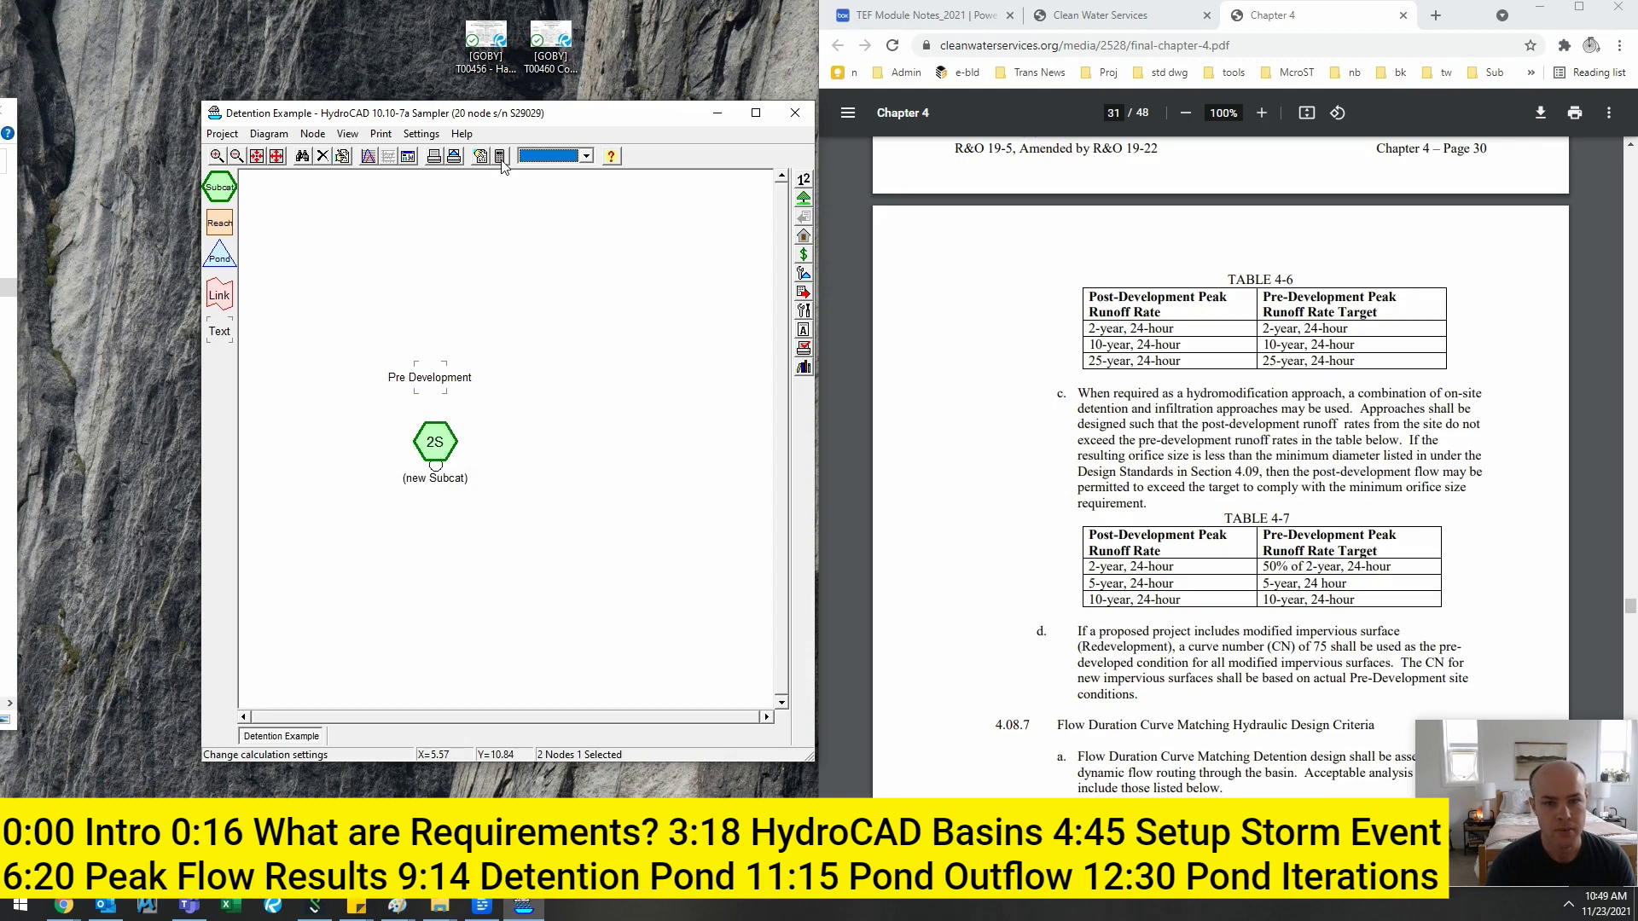
- Scroll the Chapter 4 PDF to Table 4-4 on page 25 and select the 2-year 2.5-inch row
{"action": "left_click", "coordinate": [1205, 394]}
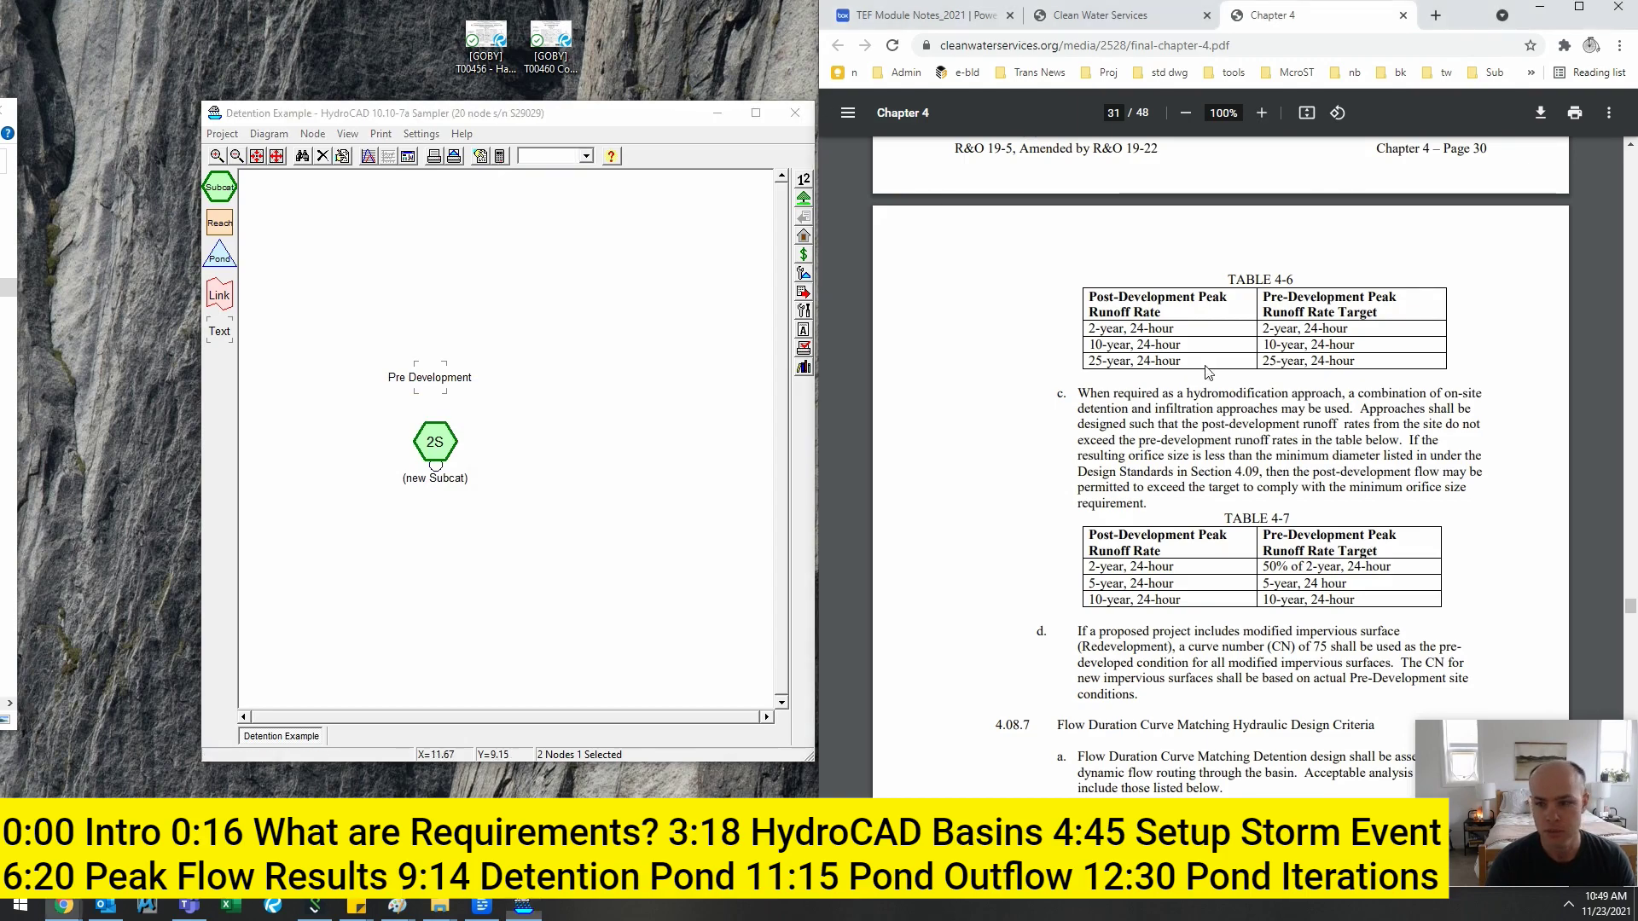
{"action": "scroll", "coordinate": [1205, 394], "scroll_direction": "up", "scroll_amount": 5}
{"action": "scroll", "coordinate": [1205, 393], "scroll_direction": "up", "scroll_amount": 14}
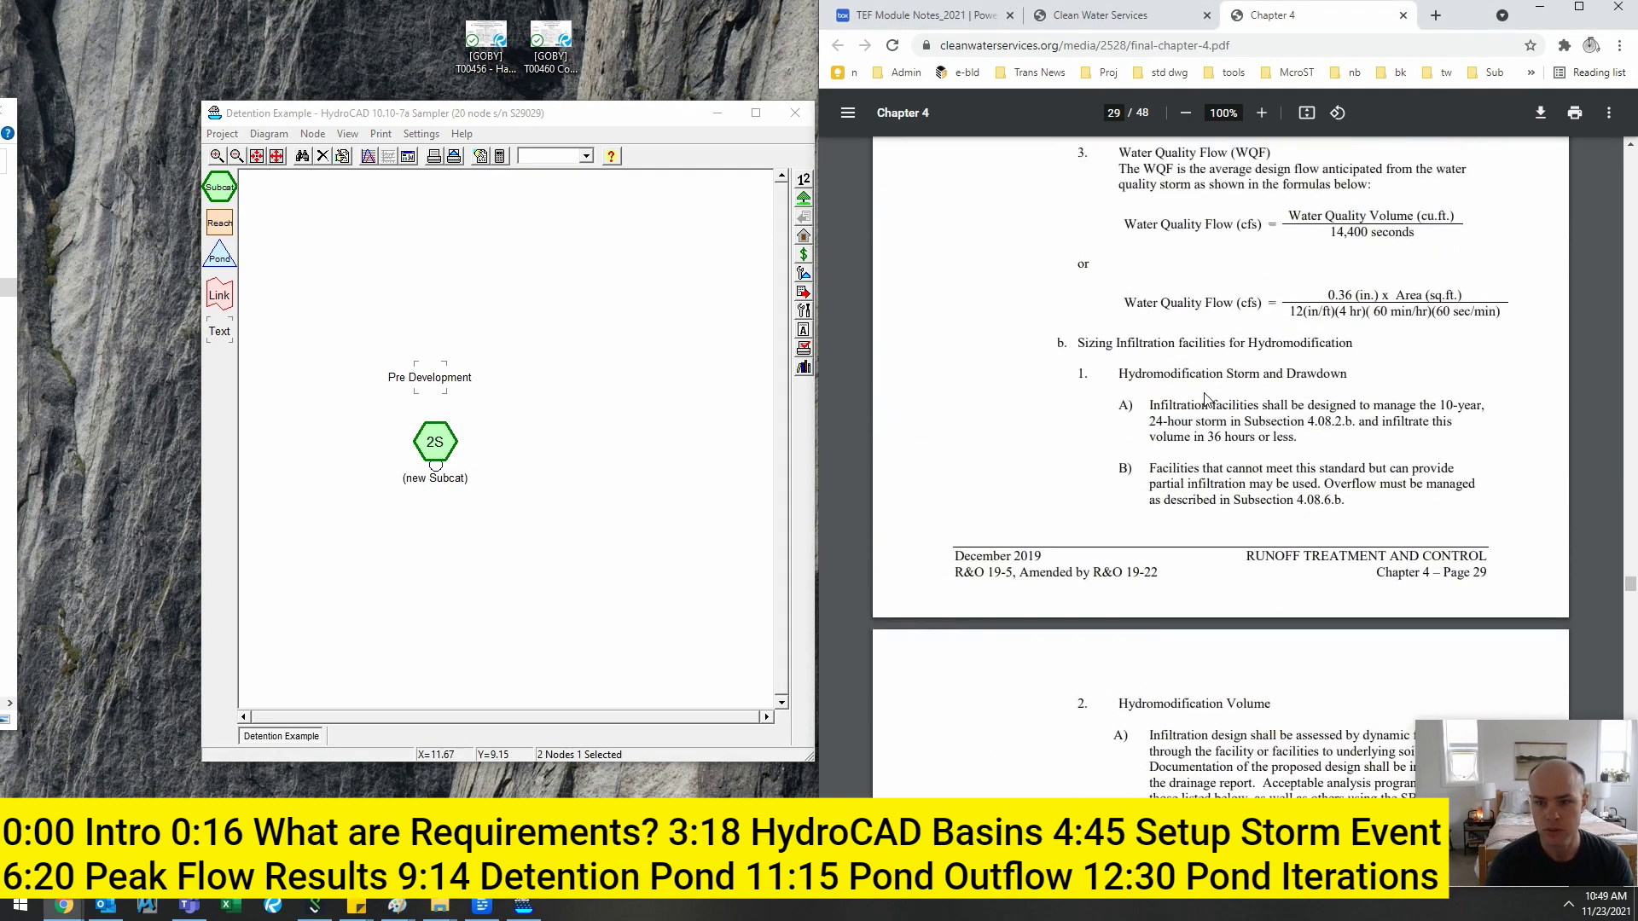
{"action": "scroll", "coordinate": [1269, 437], "scroll_direction": "down", "scroll_amount": 18}
{"action": "scroll", "coordinate": [1269, 437], "scroll_direction": "up", "scroll_amount": 20}
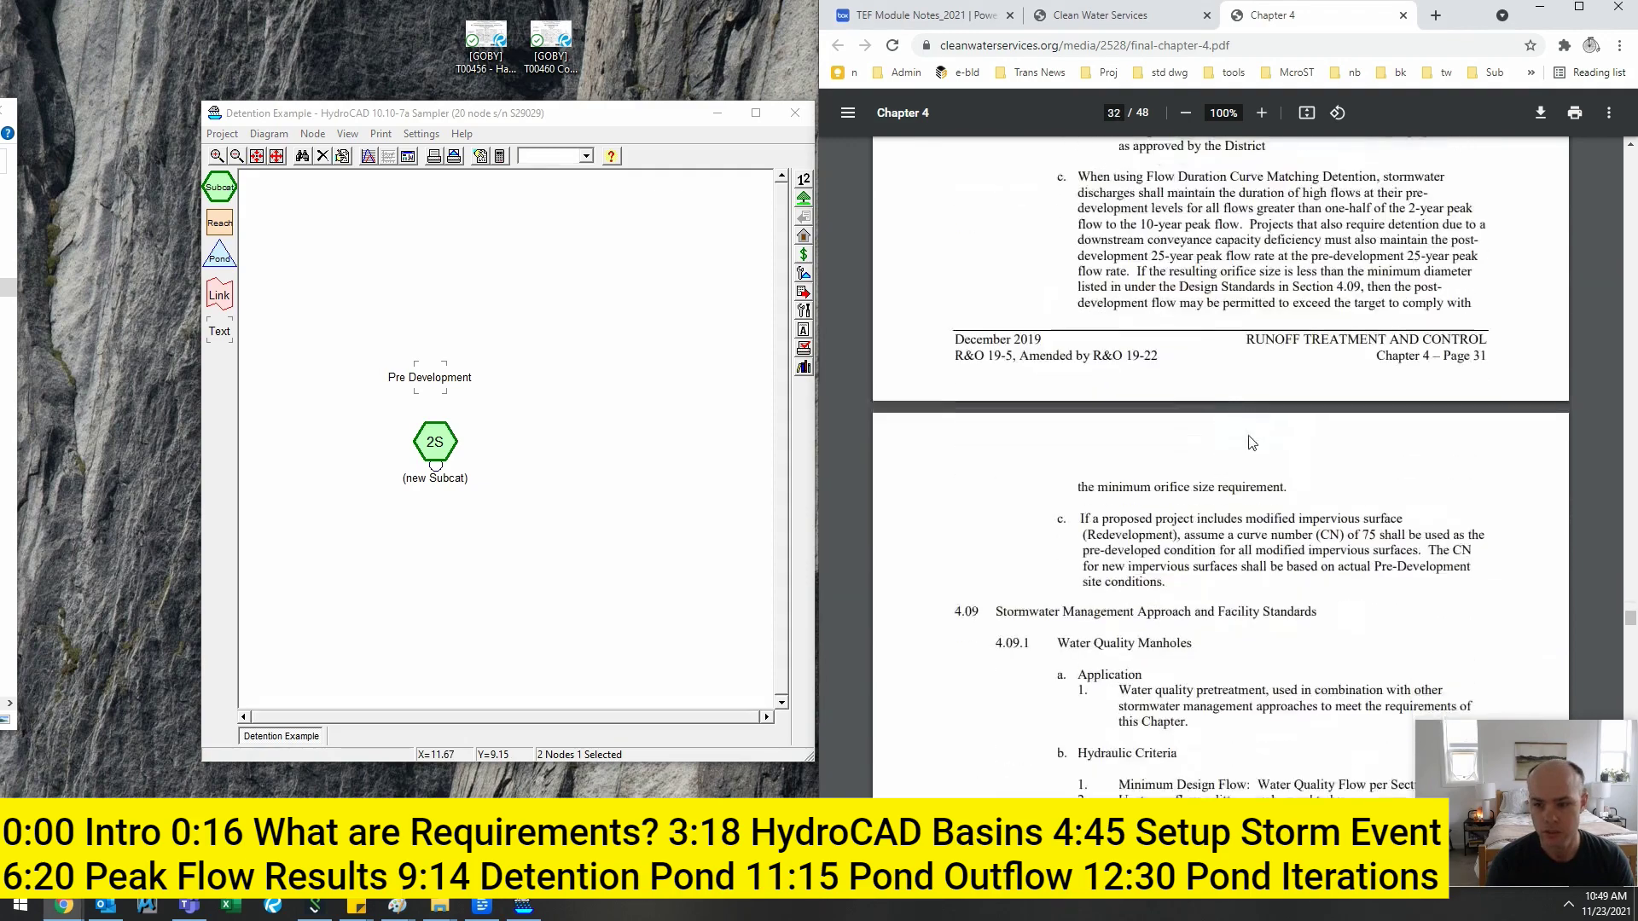
{"action": "scroll", "coordinate": [1245, 414], "scroll_direction": "down", "scroll_amount": 5}
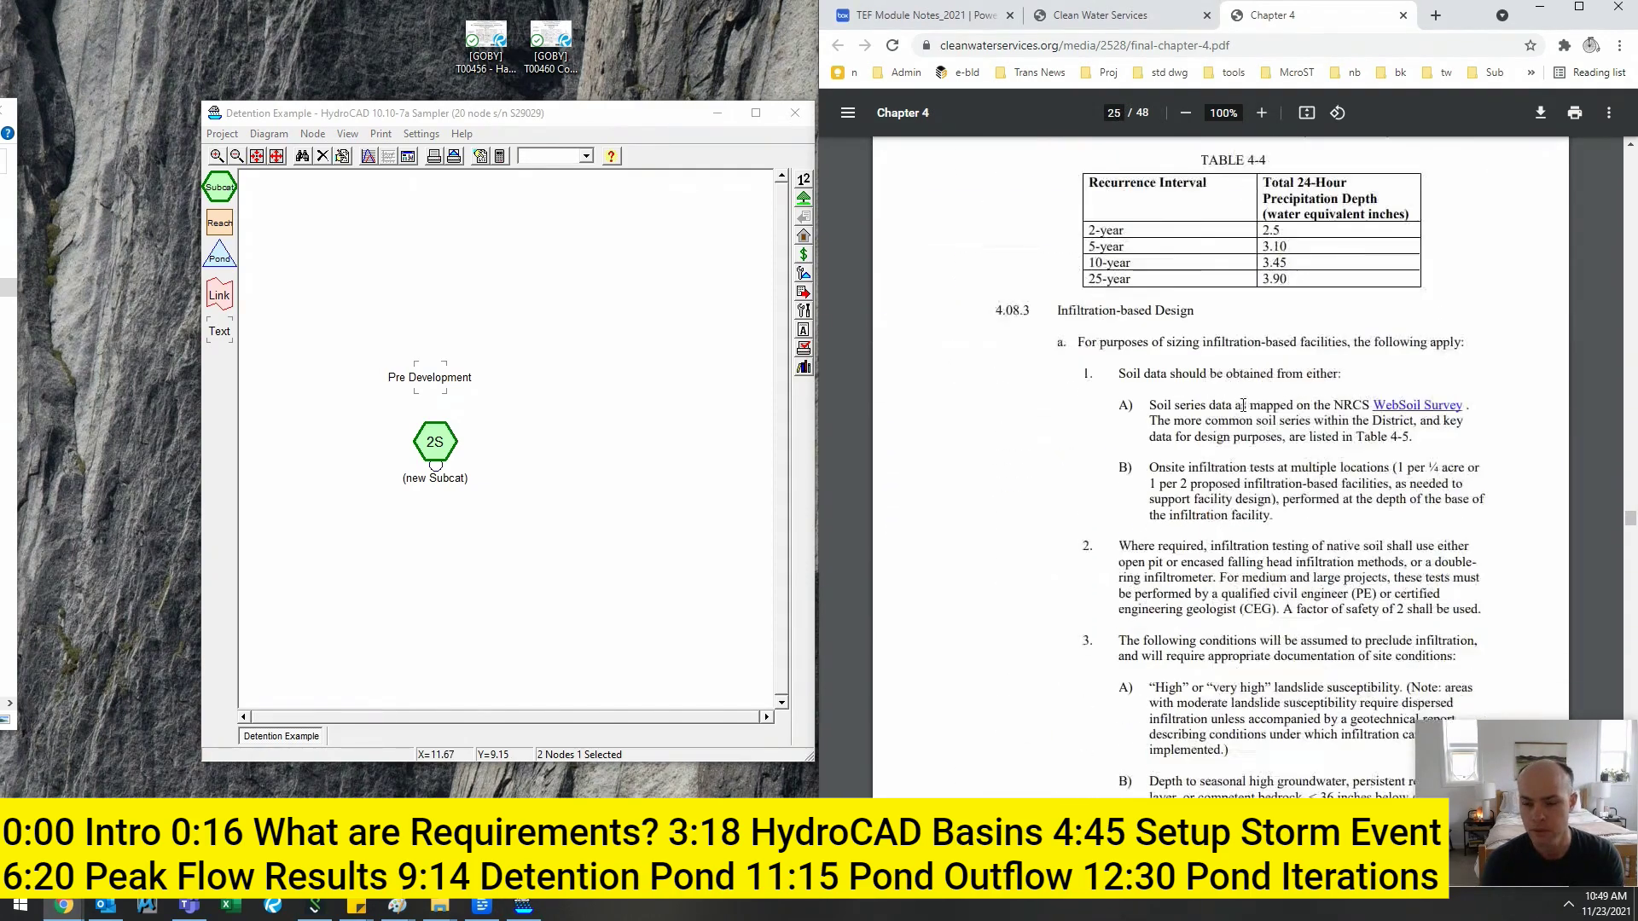
{"action": "scroll", "coordinate": [1177, 431], "scroll_direction": "up", "scroll_amount": 2}
{"action": "left_click_drag", "start_coordinate": [1089, 315], "coordinate": [1291, 317]}
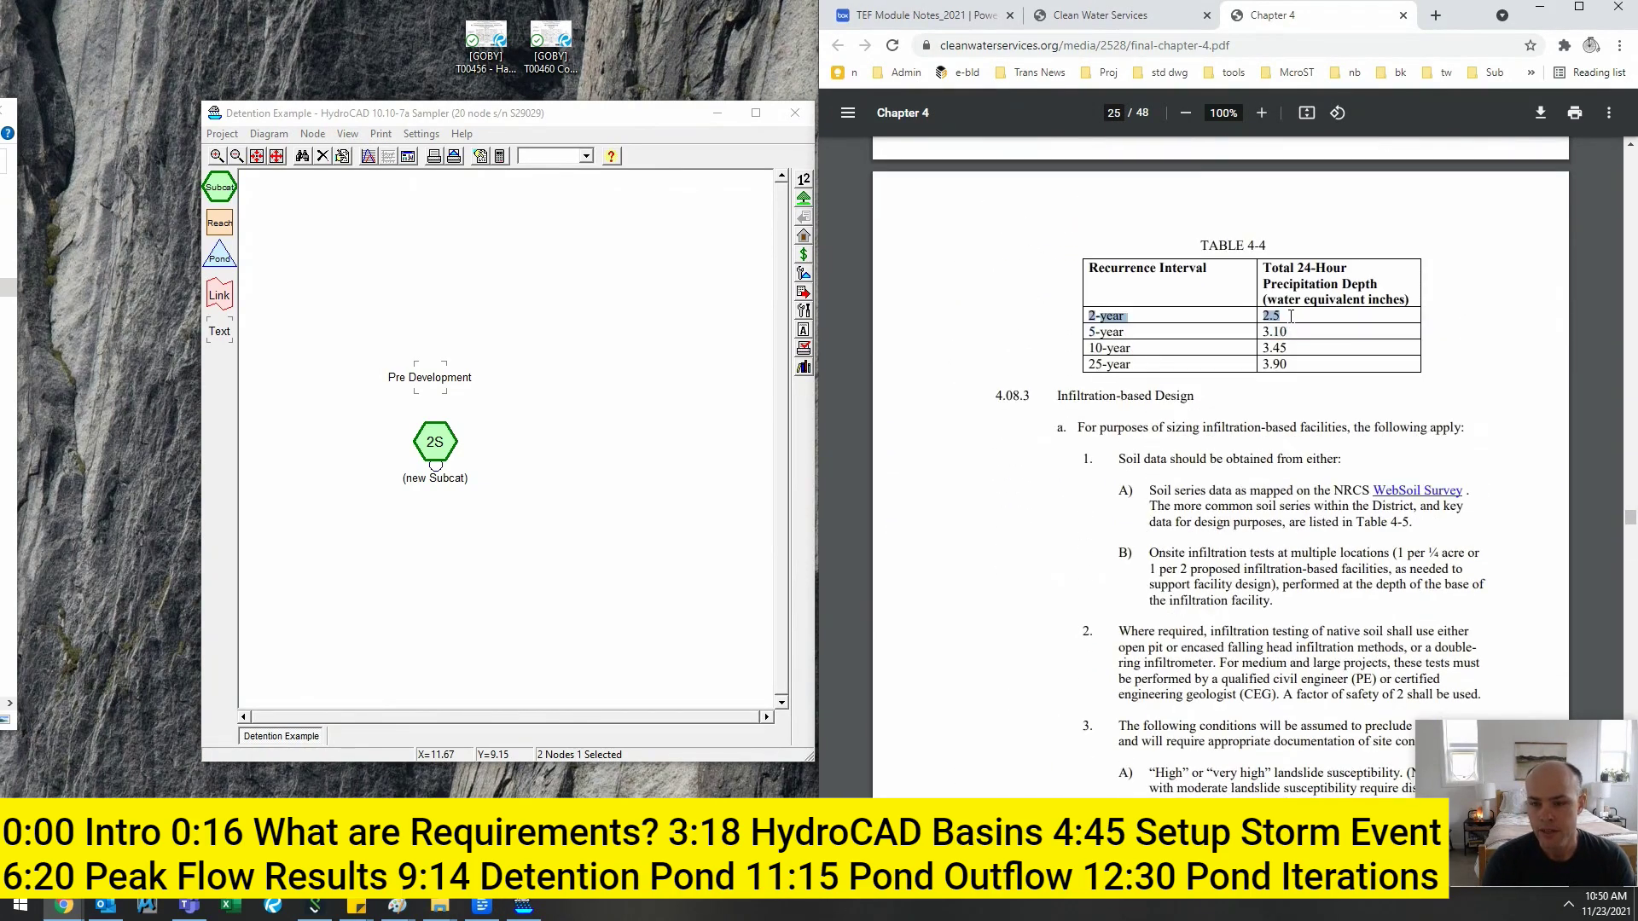
{"action": "left_click", "coordinate": [1265, 349]}
{"action": "scroll", "coordinate": [1313, 358], "scroll_direction": "down", "scroll_amount": 20}
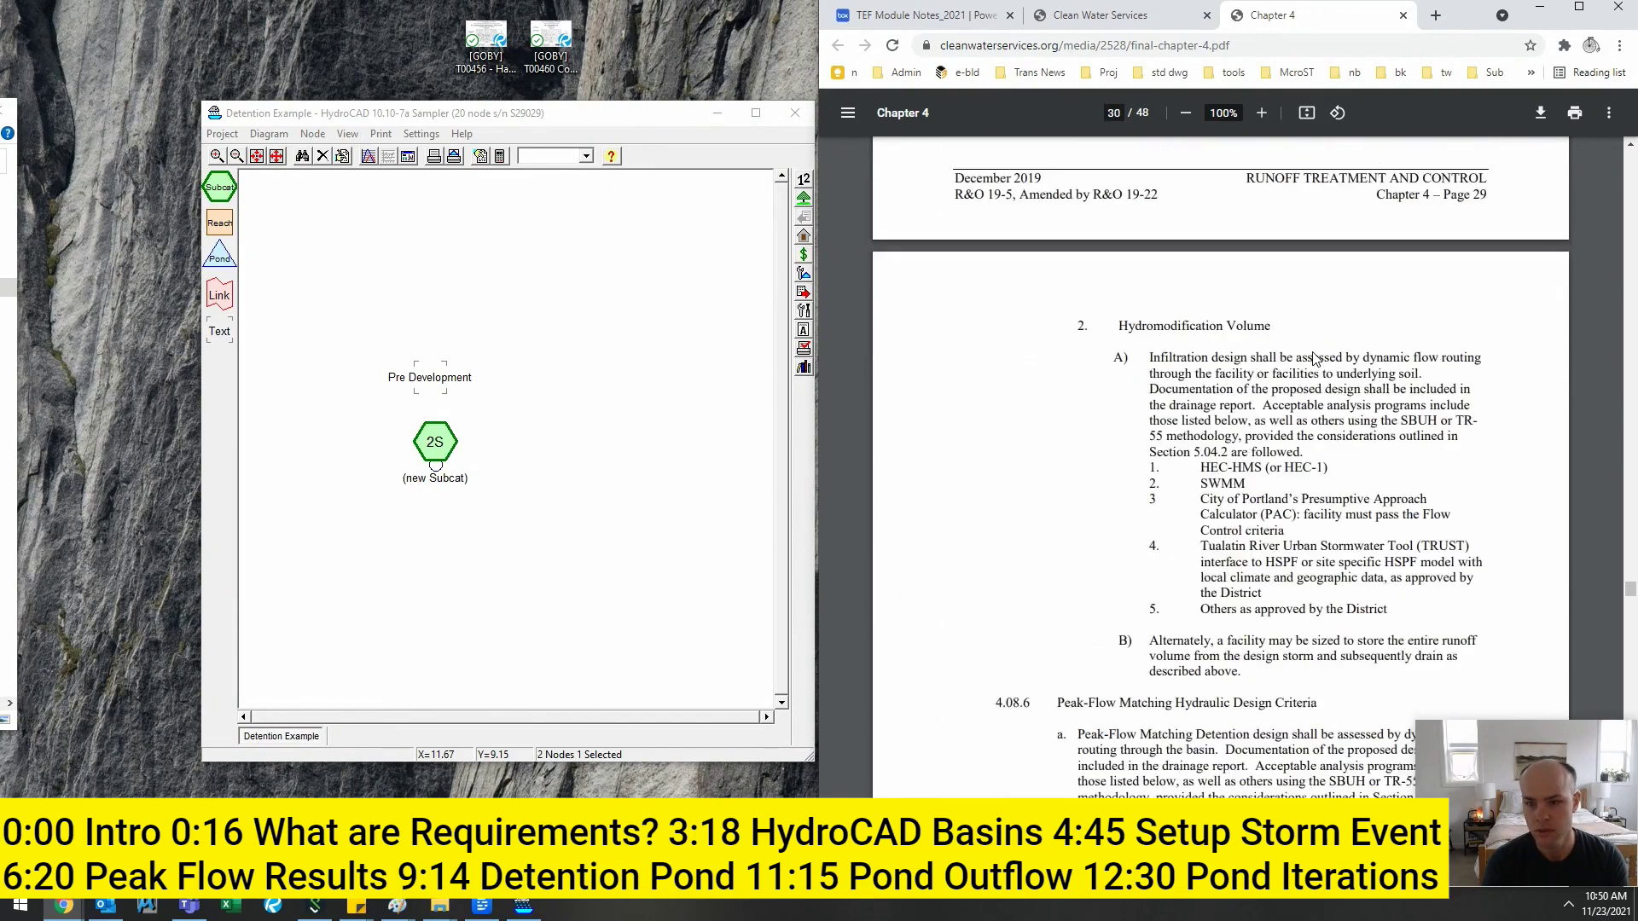
{"action": "scroll", "coordinate": [1313, 358], "scroll_direction": "up", "scroll_amount": 20}
- Open Calculation Settings and review the runoff method choices, including SBUH
{"action": "double_click", "coordinate": [479, 372]}
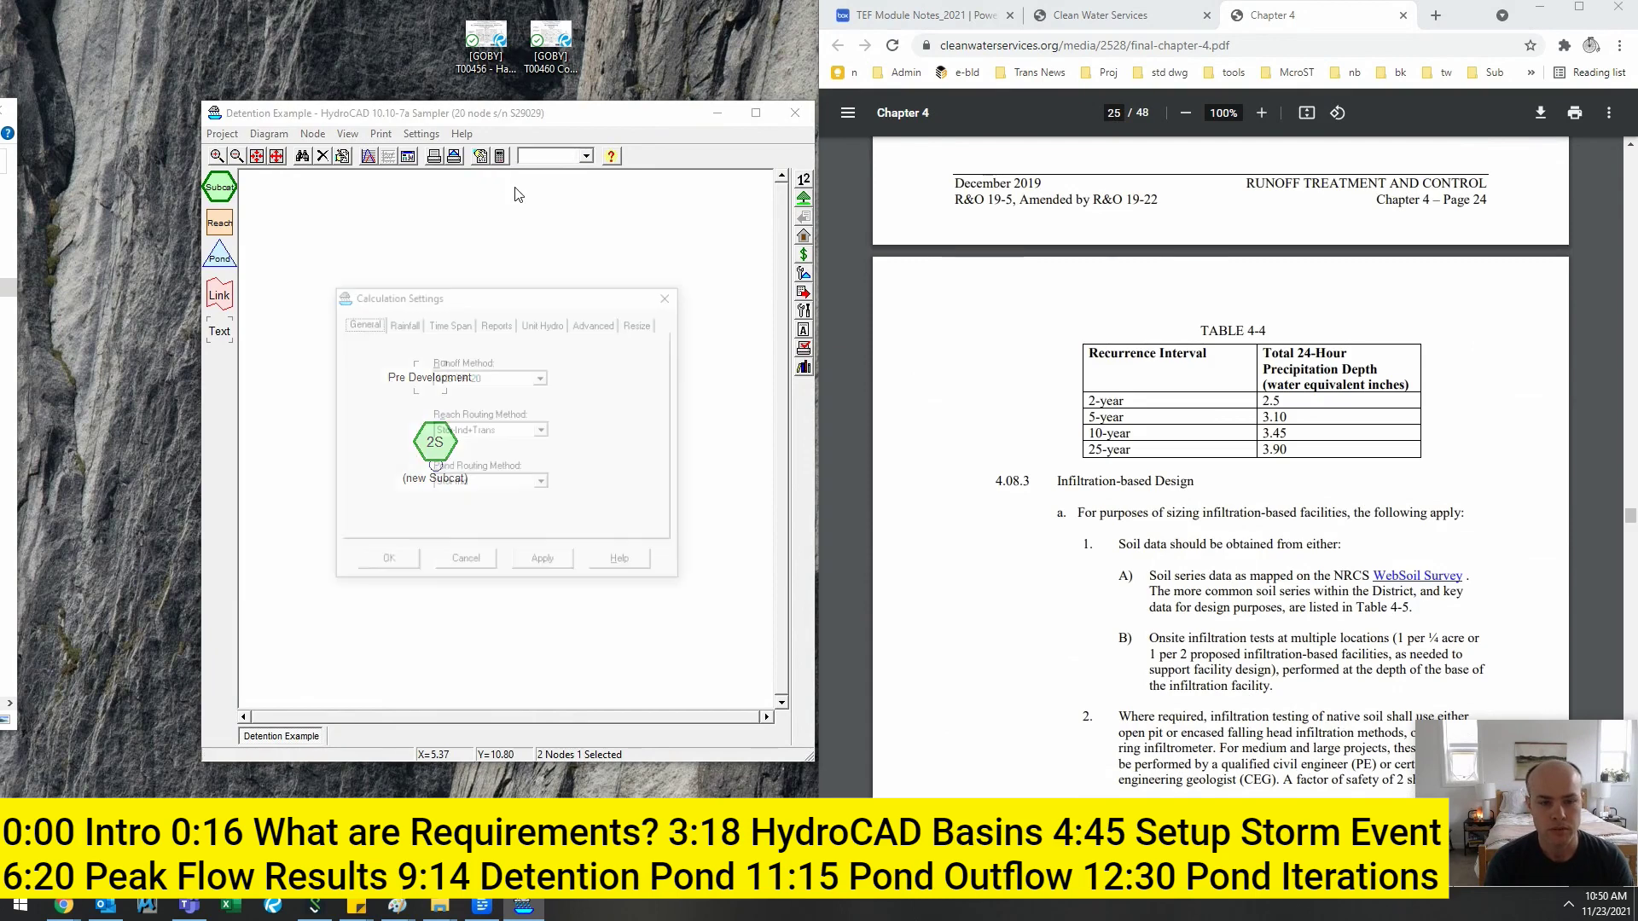
{"action": "left_click", "coordinate": [486, 376]}
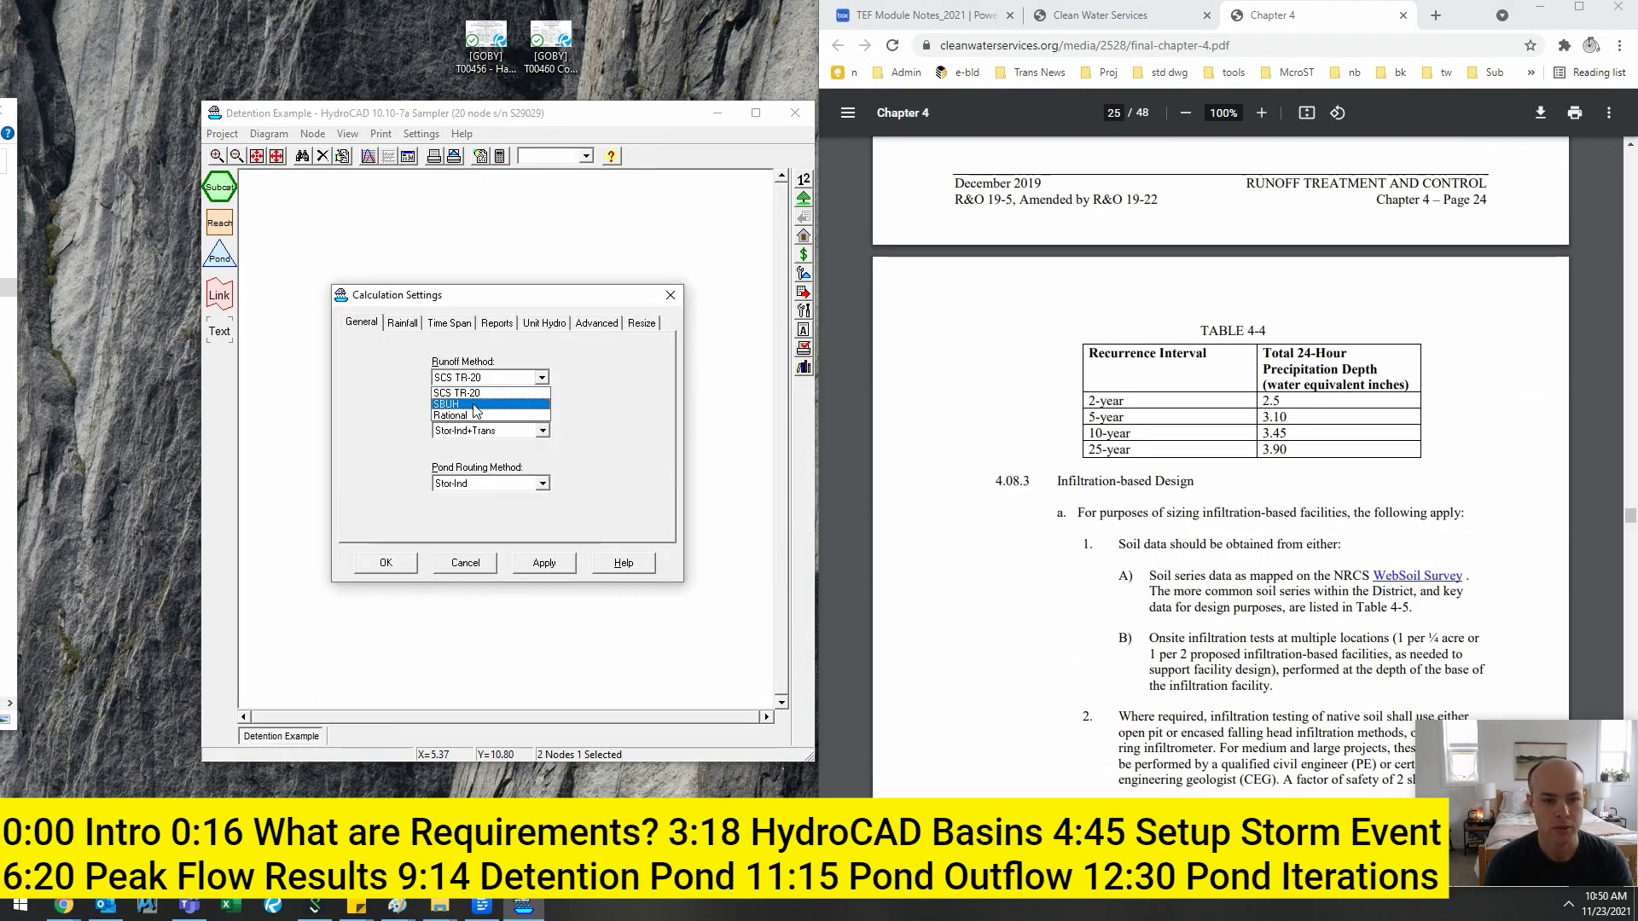
{"action": "left_click", "coordinate": [475, 406]}
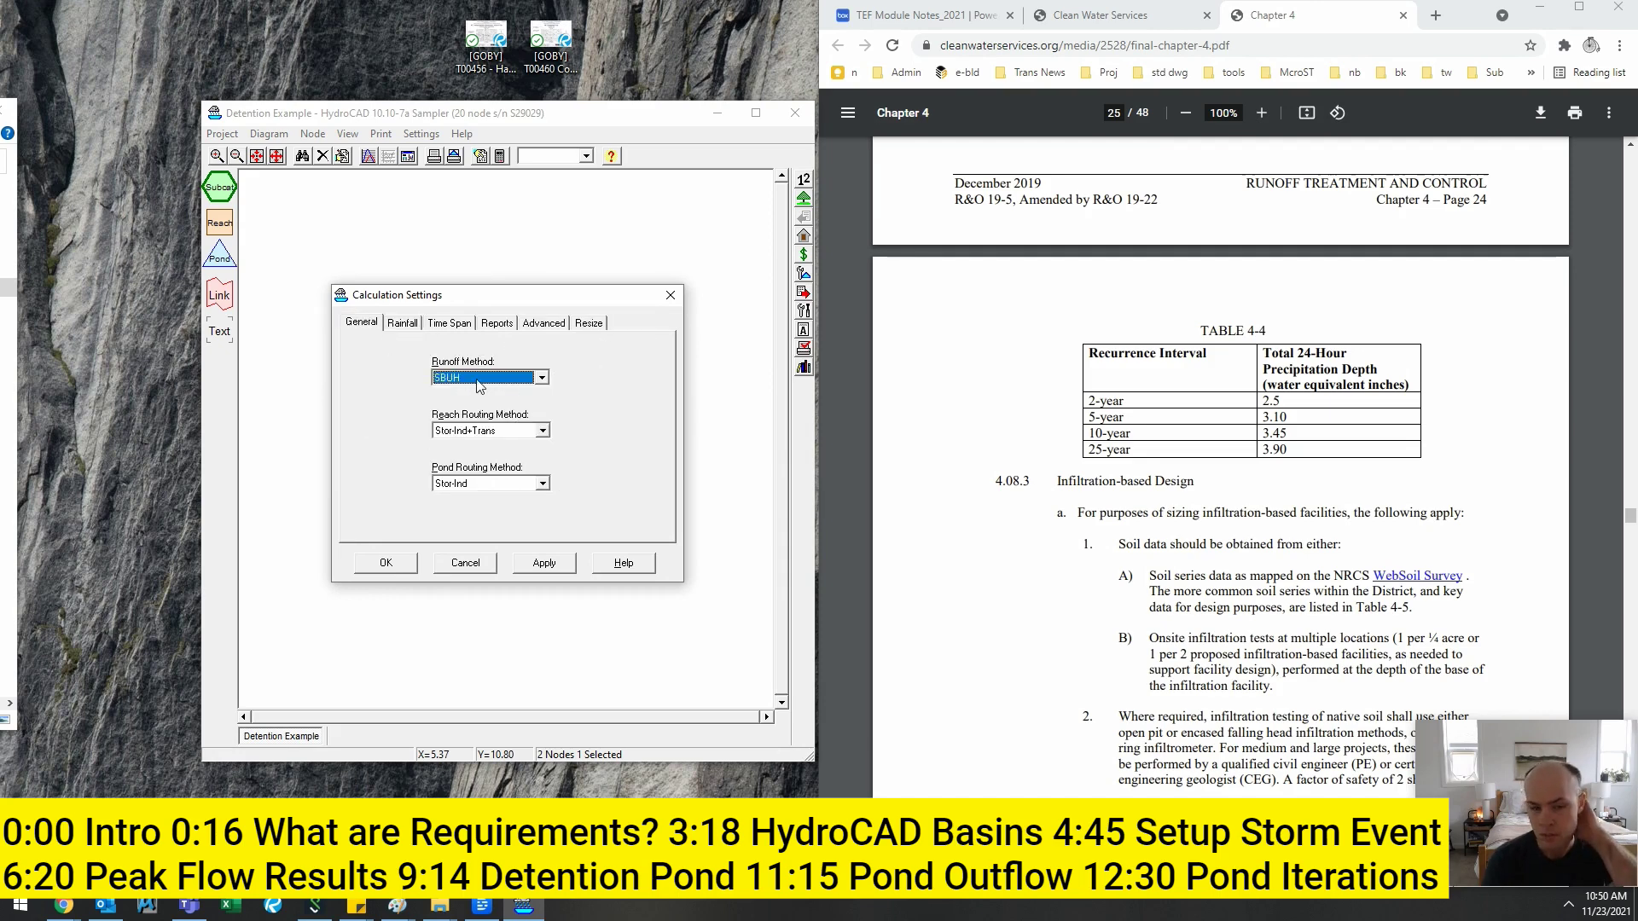
{"action": "left_click", "coordinate": [479, 385]}
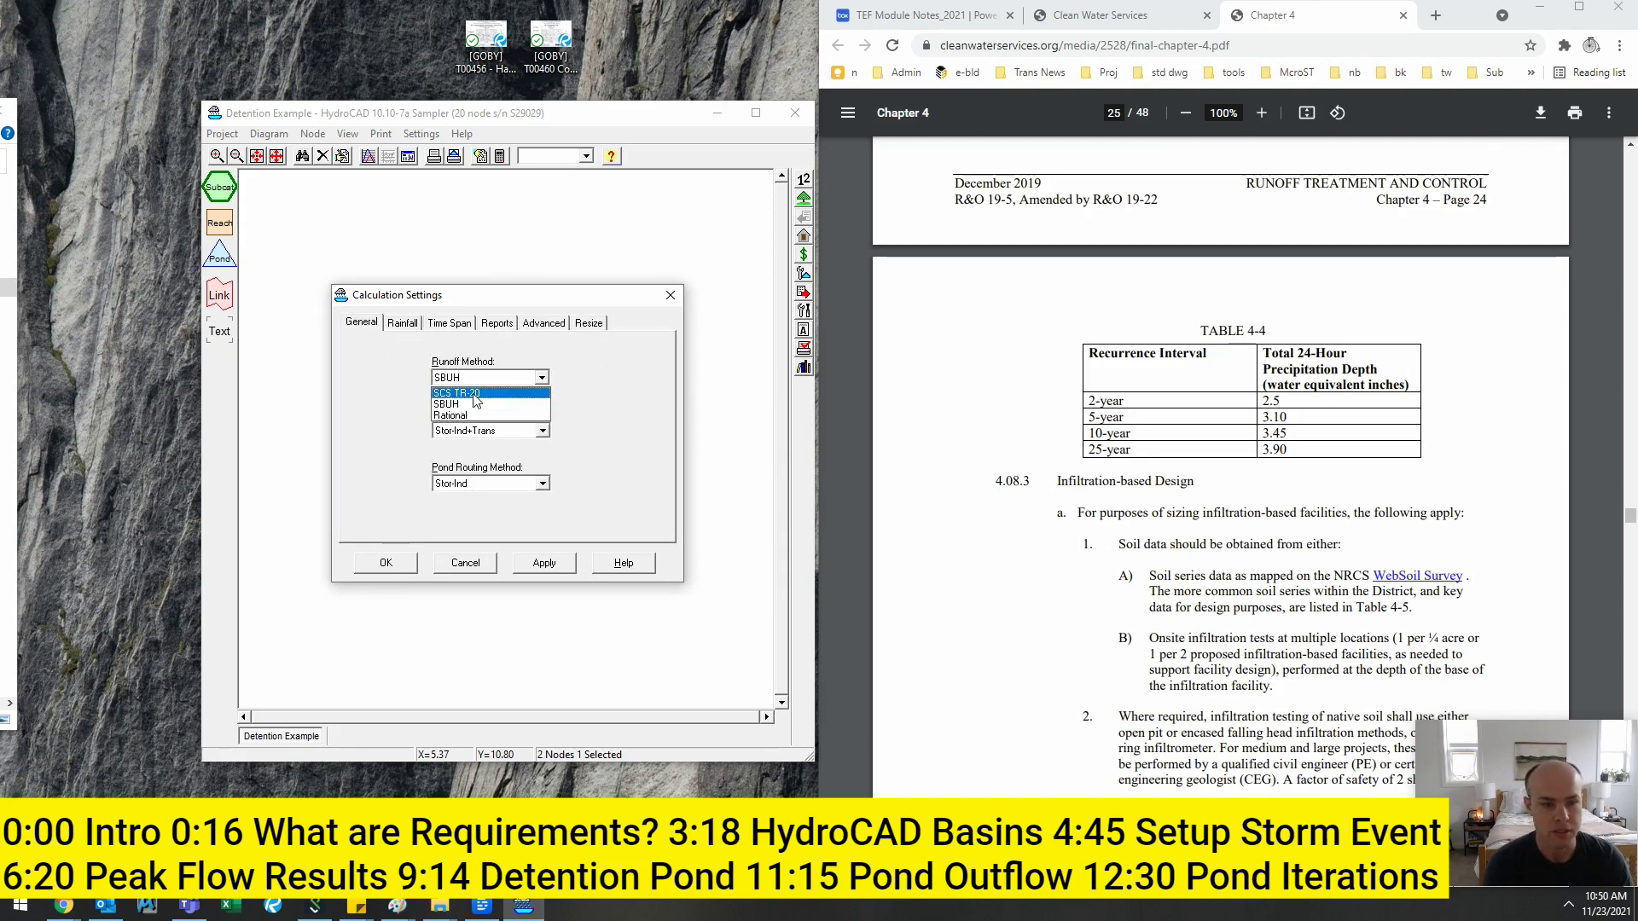
{"action": "left_click", "coordinate": [402, 323]}
- View the rainfall storm type choices, then start a new Chrome tab
{"action": "left_click", "coordinate": [436, 363]}
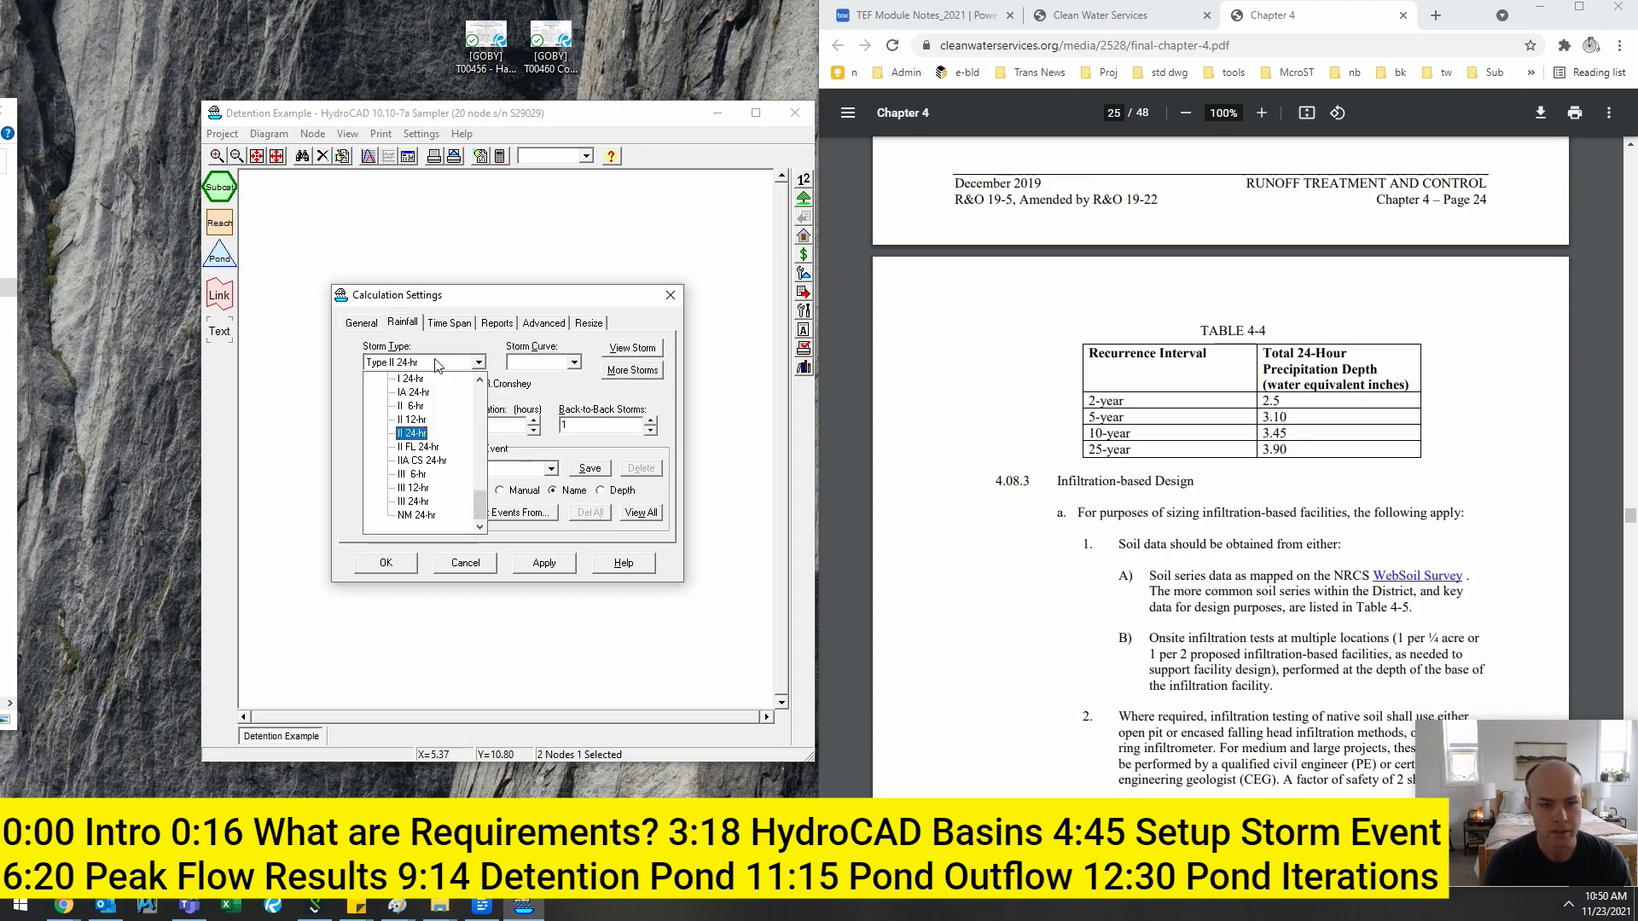
{"action": "left_click", "coordinate": [436, 365]}
{"action": "left_click", "coordinate": [1436, 14]}
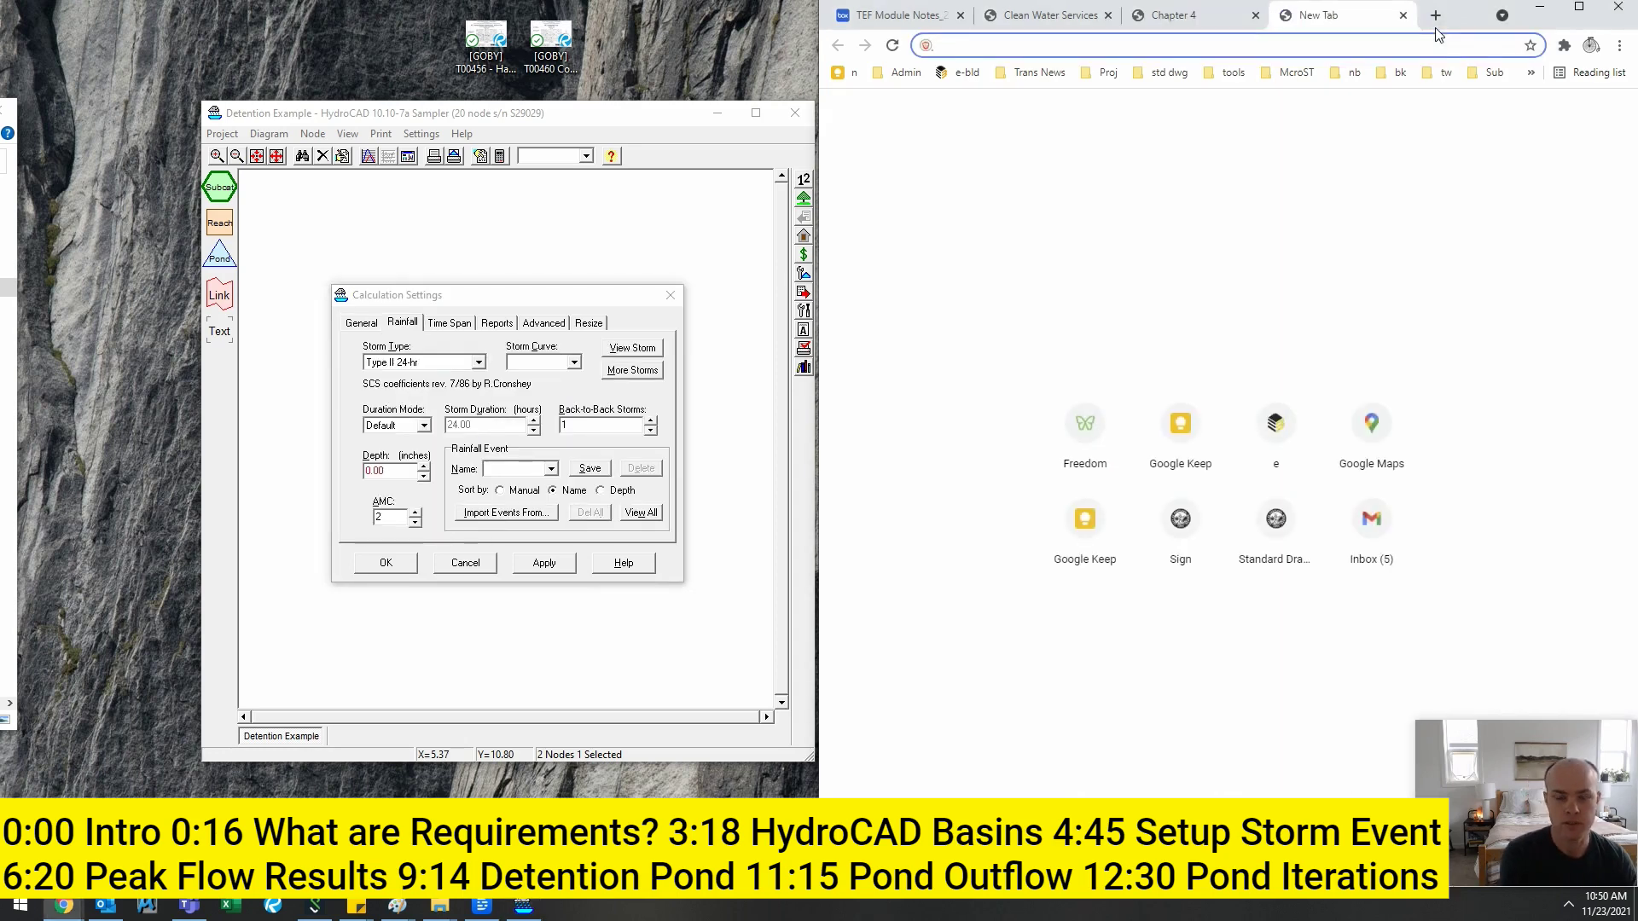
- Search 'rainfall type 1' for the distribution map and set the storm type to Type IA 24-hr
{"action": "type", "text": "rainfall type 1"}
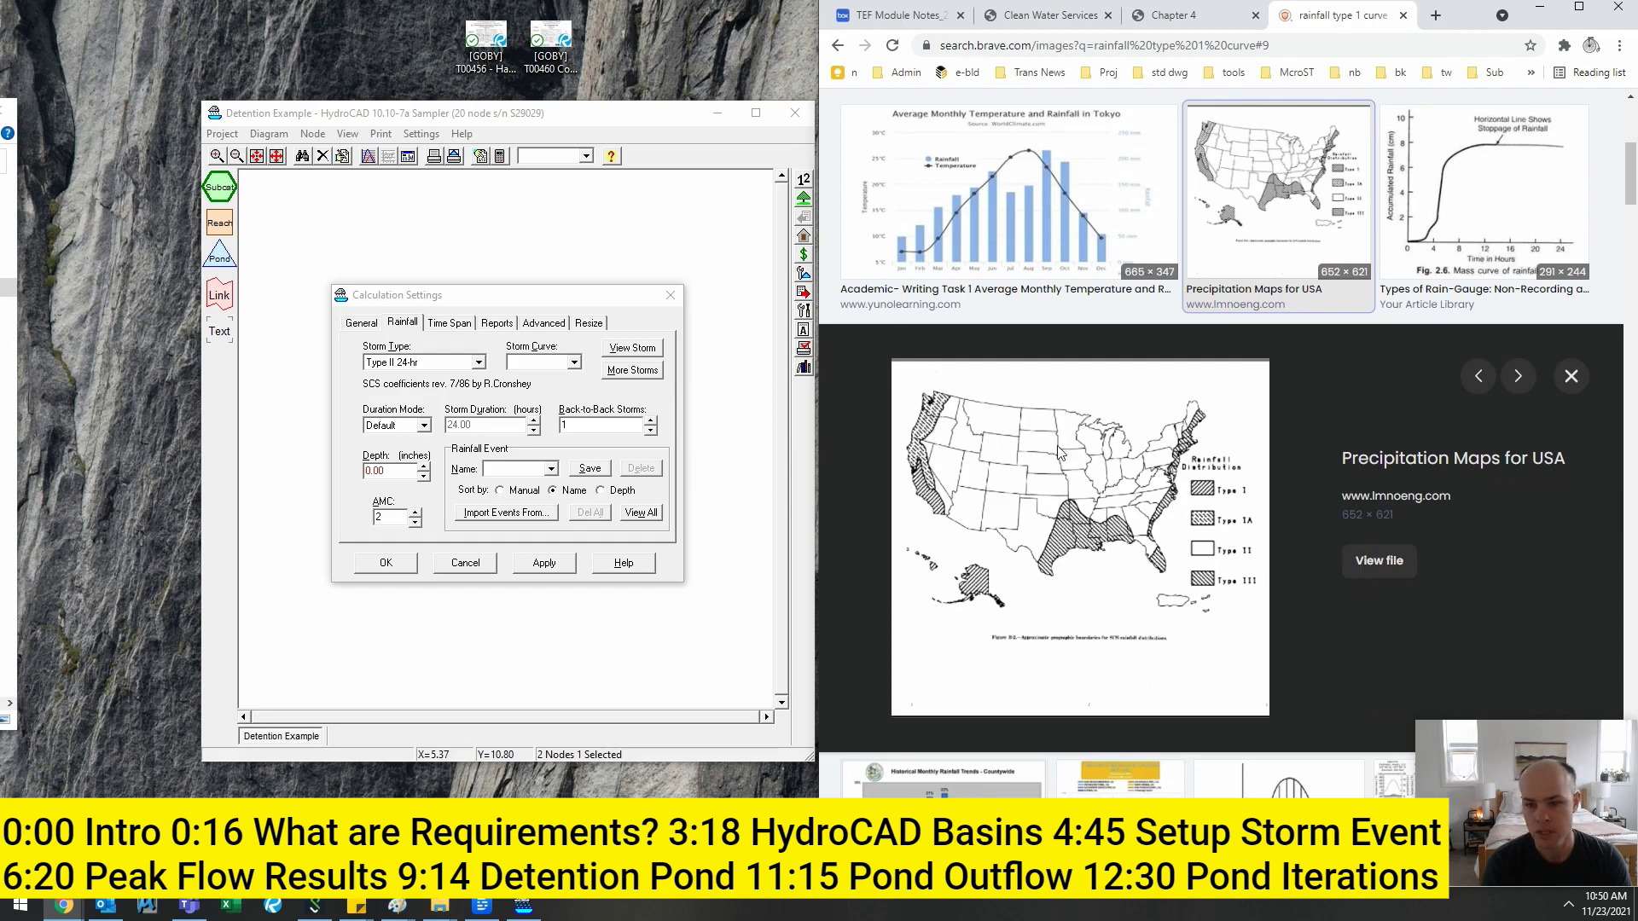
{"action": "left_click", "coordinate": [442, 363]}
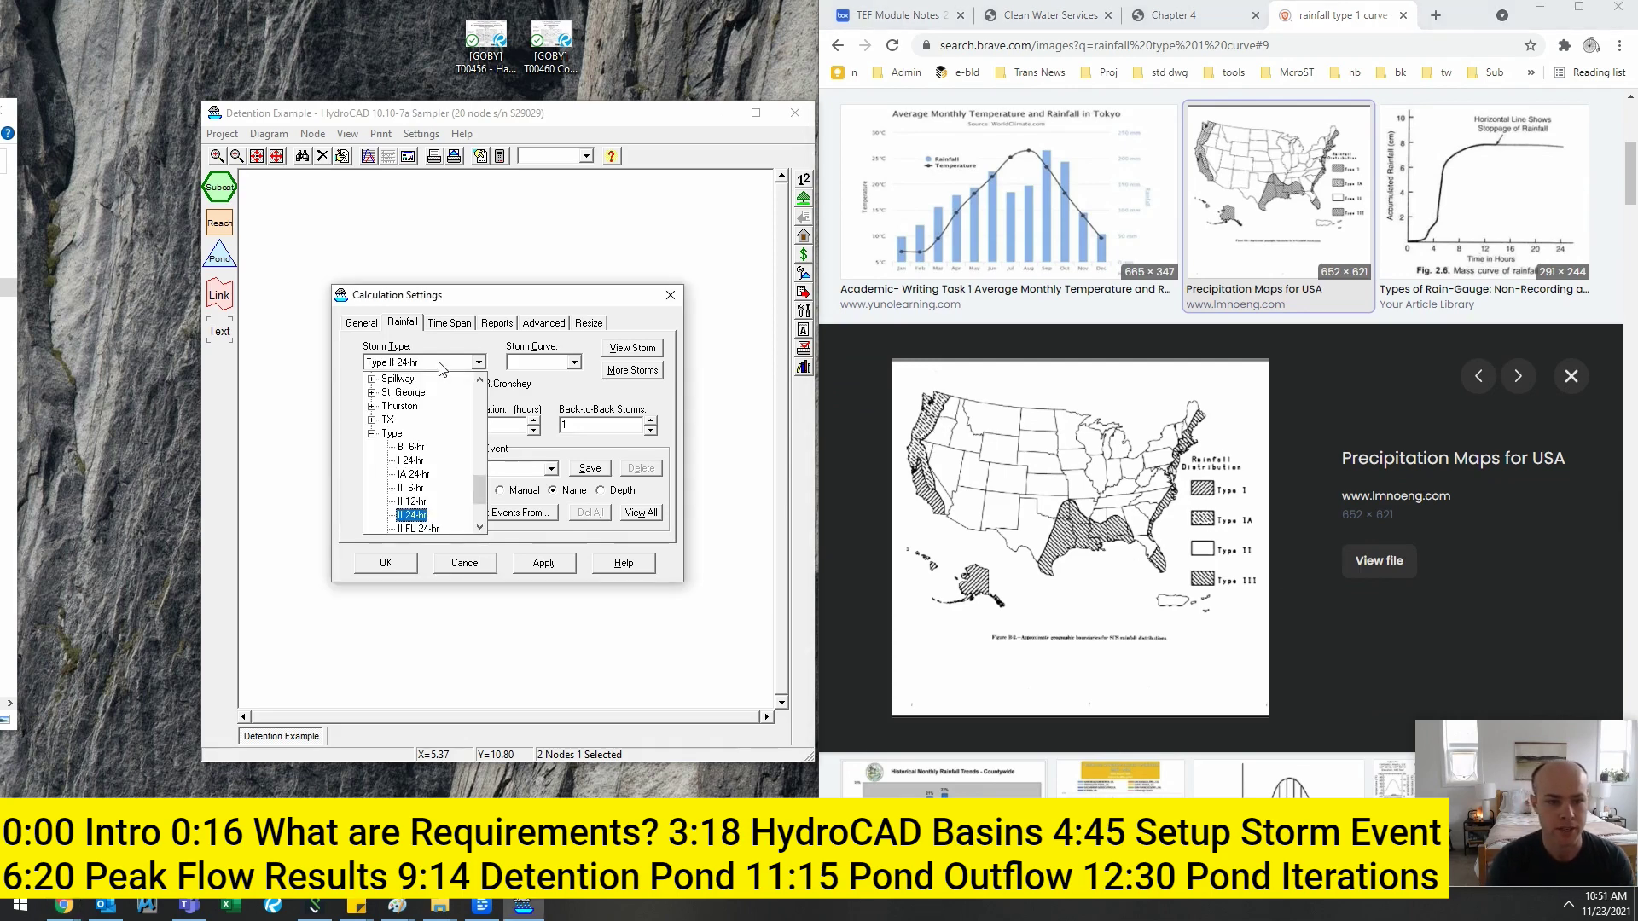
{"action": "scroll", "coordinate": [422, 392], "scroll_direction": "up", "scroll_amount": 10}
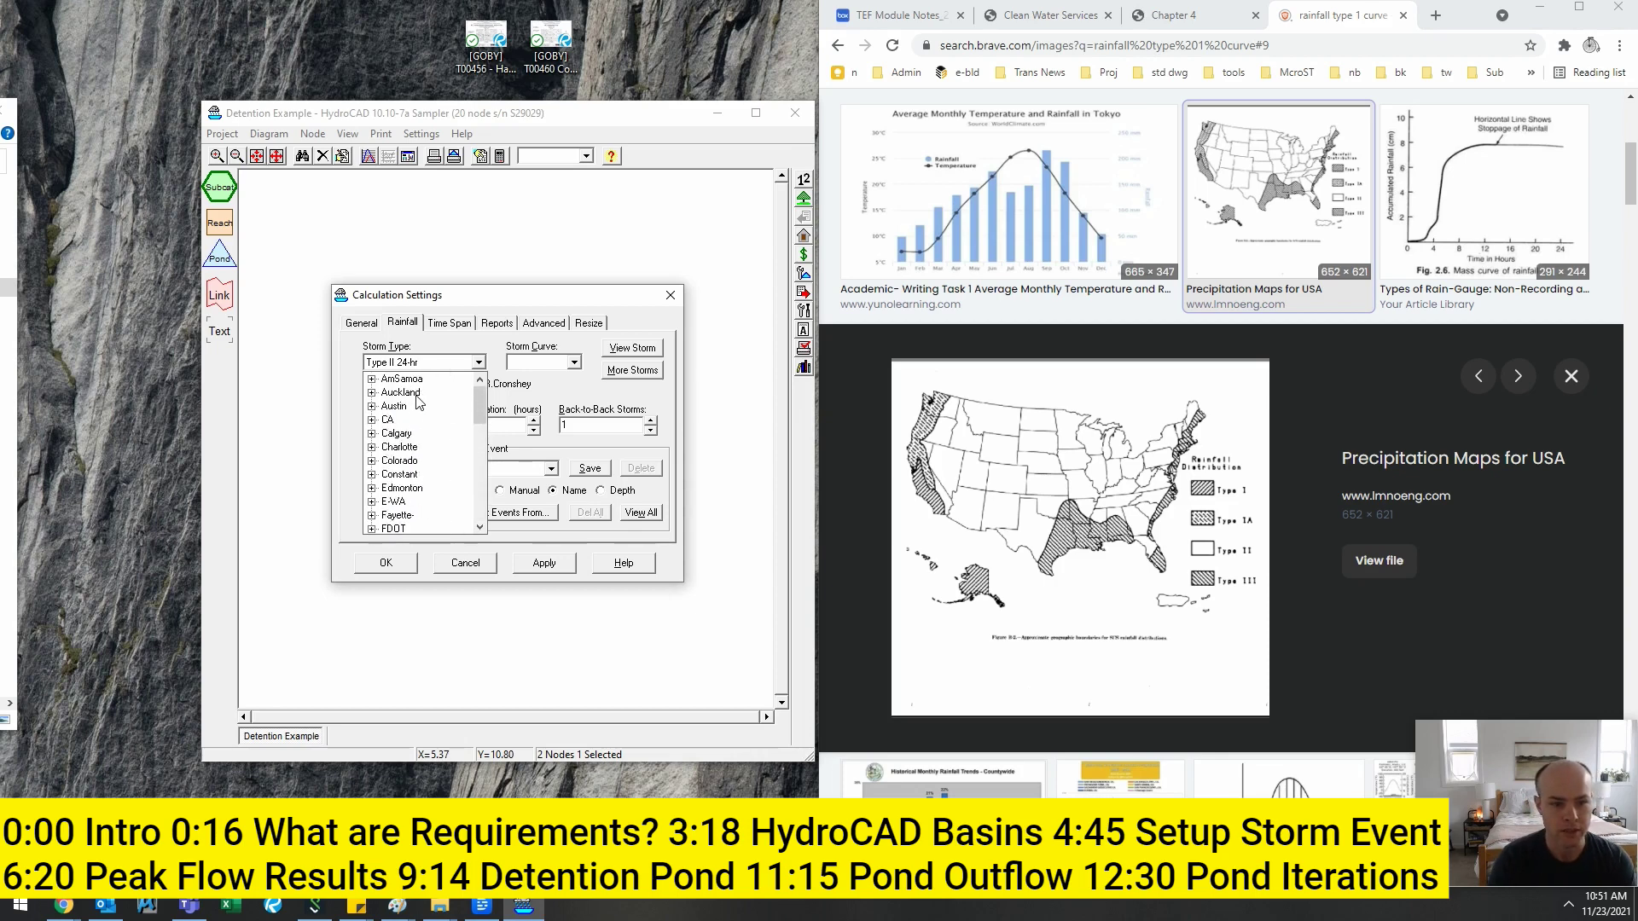
{"action": "scroll", "coordinate": [420, 394], "scroll_direction": "down", "scroll_amount": 10}
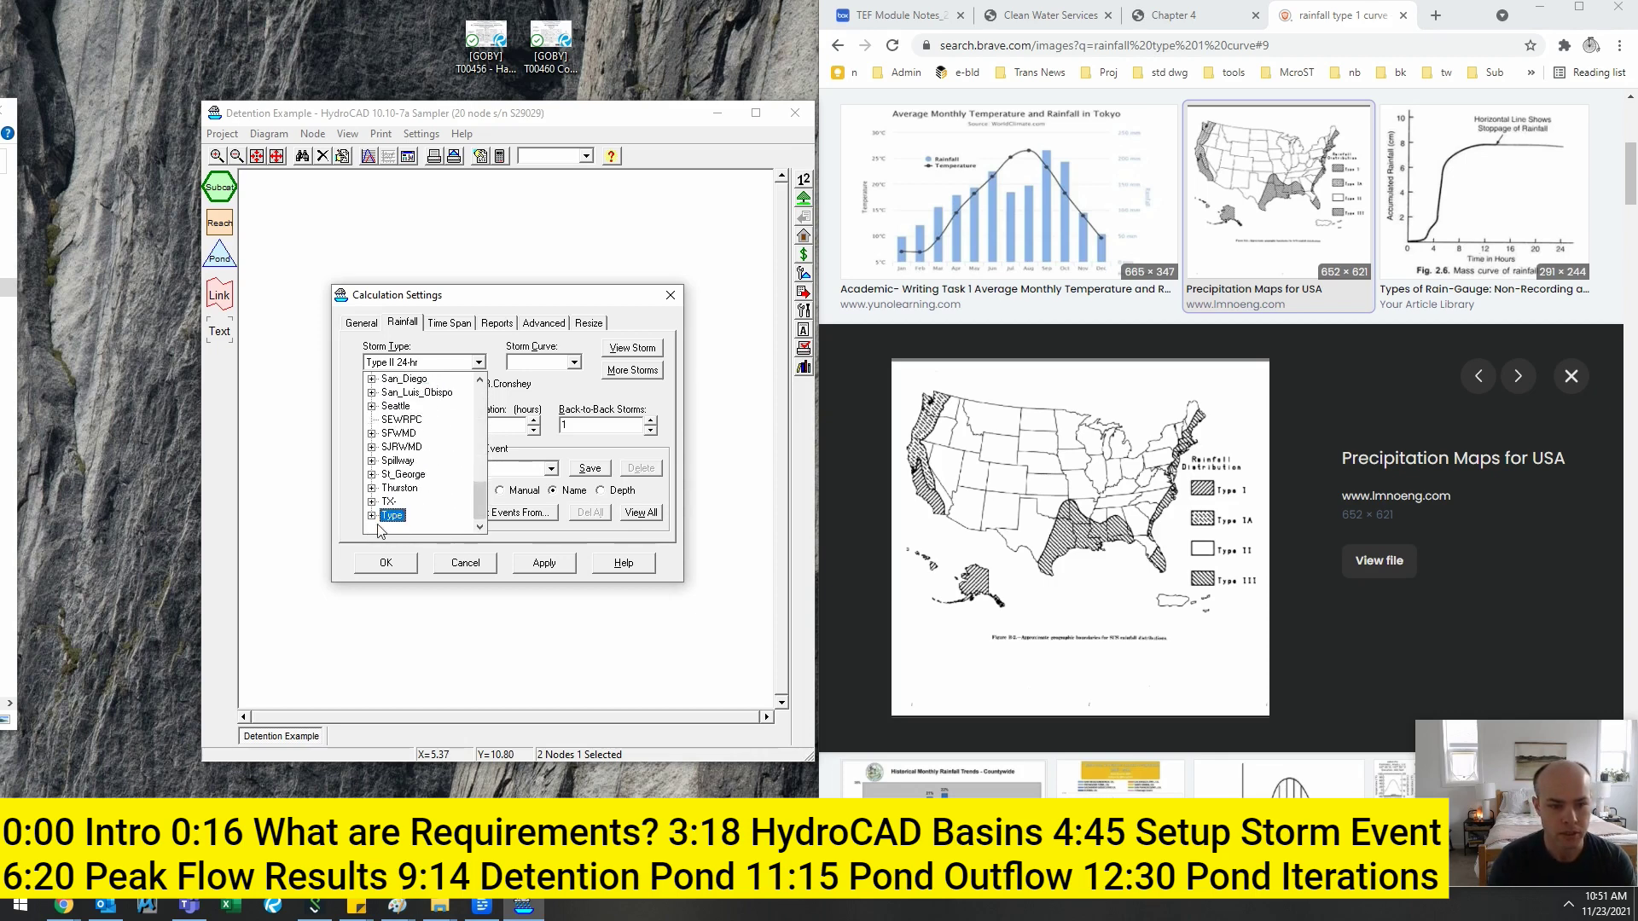
{"action": "left_click", "coordinate": [372, 518]}
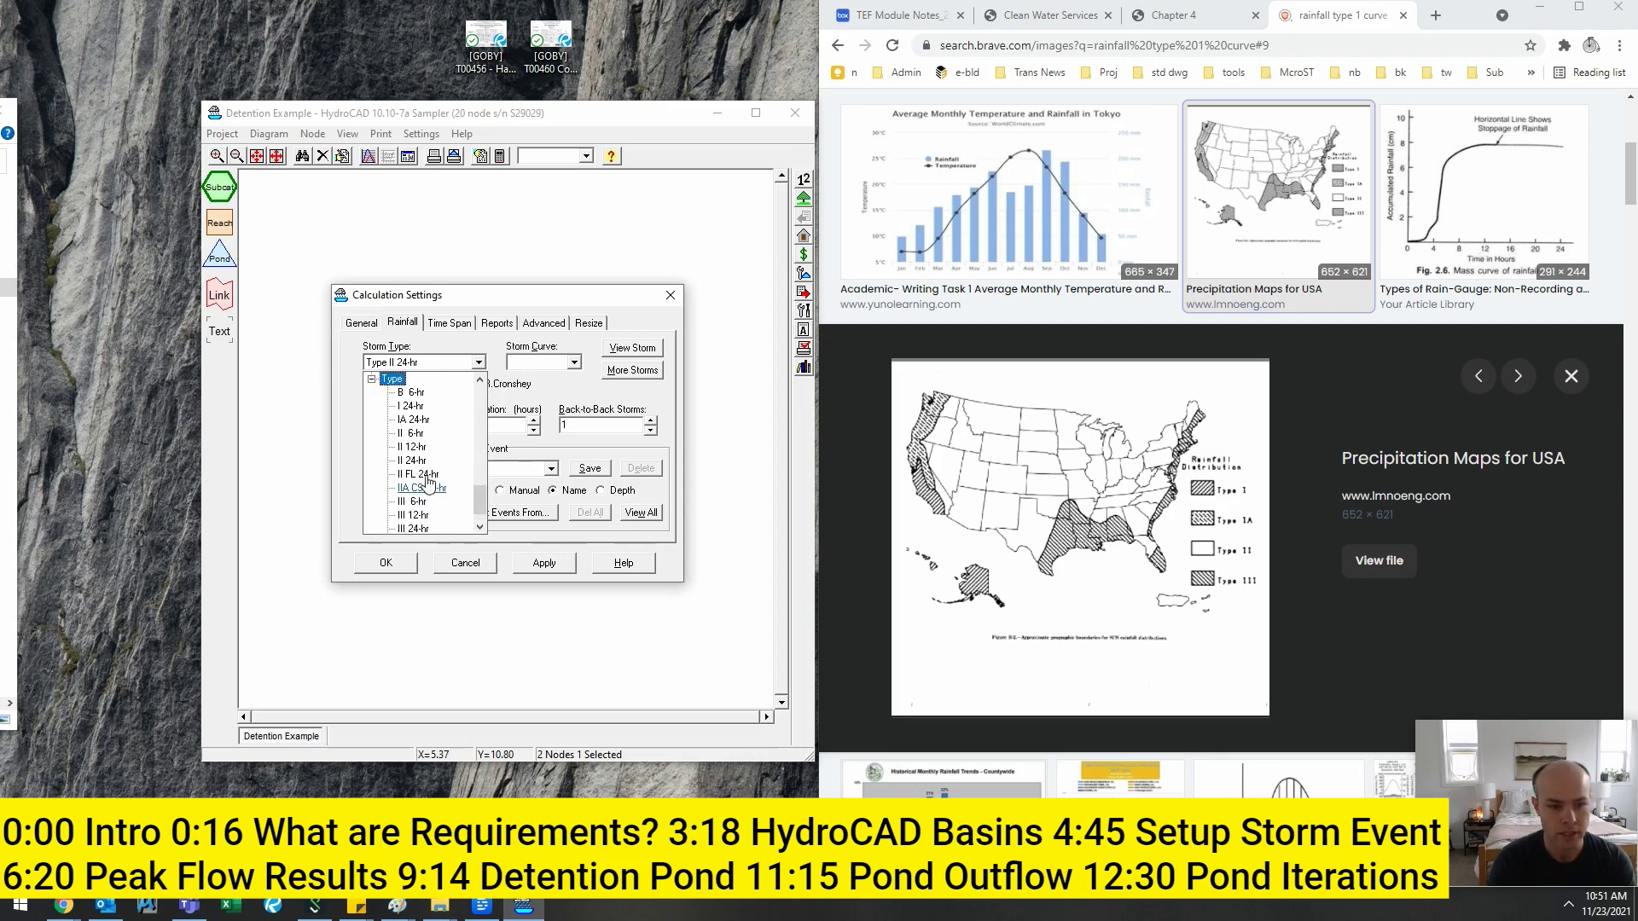
{"action": "left_click", "coordinate": [421, 428]}
{"action": "left_click", "coordinate": [1173, 14]}
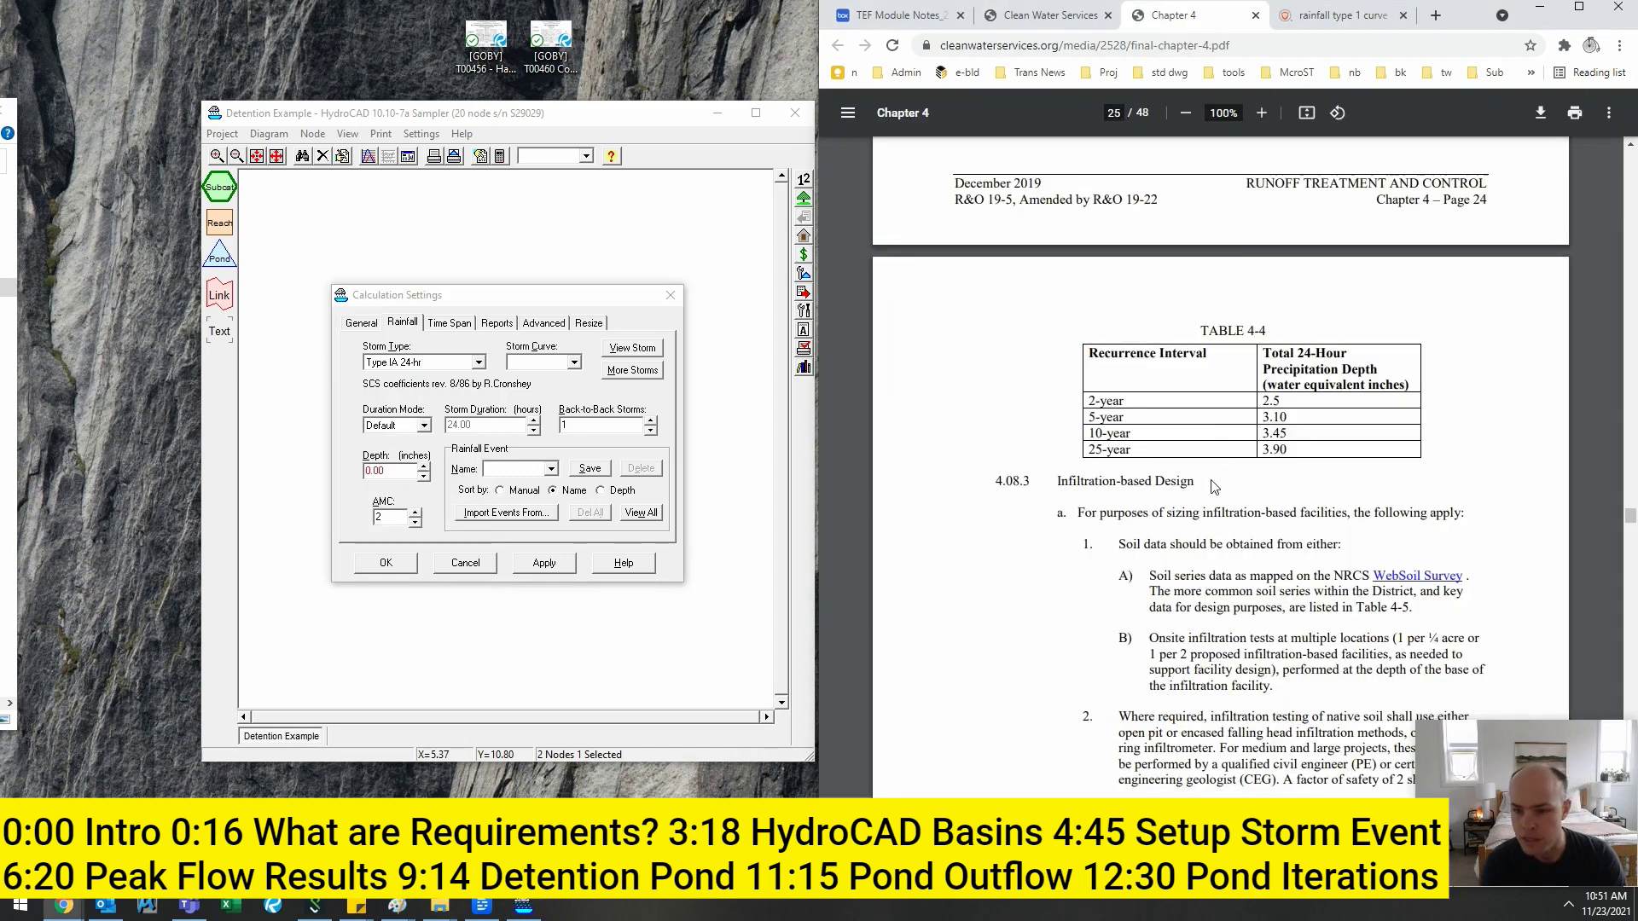
- Save a 2.50-inch 2-year Type IA rainfall event
{"action": "left_click_drag", "start_coordinate": [1392, 384], "coordinate": [1339, 411]}
{"action": "scroll", "coordinate": [1334, 411], "scroll_direction": "down", "scroll_amount": 1}
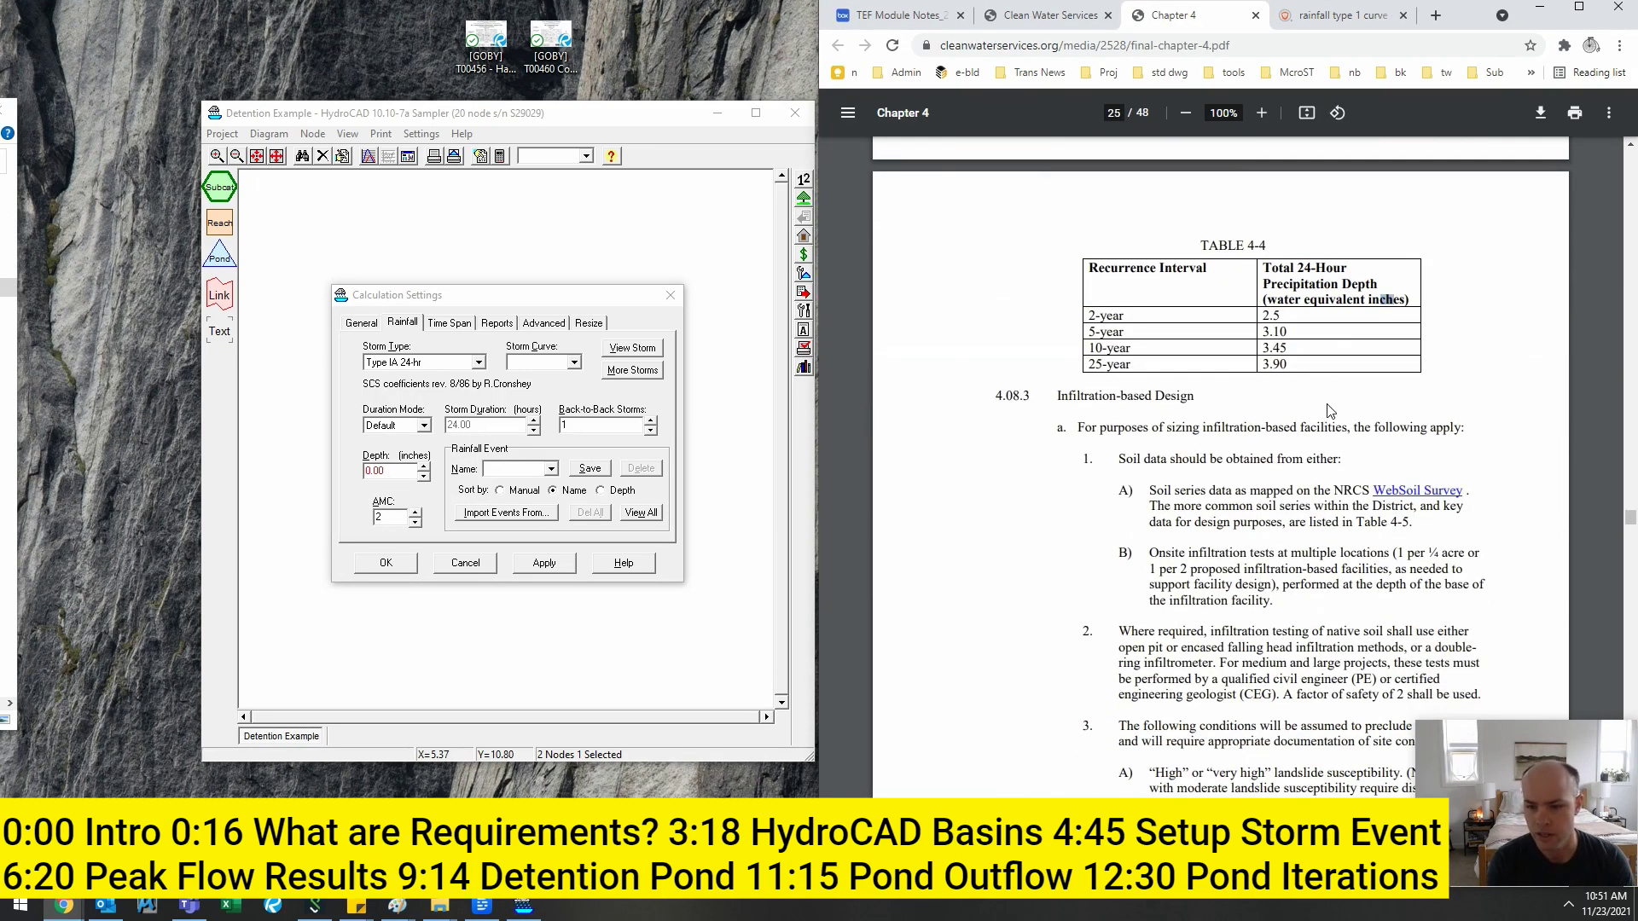
{"action": "scroll", "coordinate": [1245, 550], "scroll_direction": "up", "scroll_amount": 1}
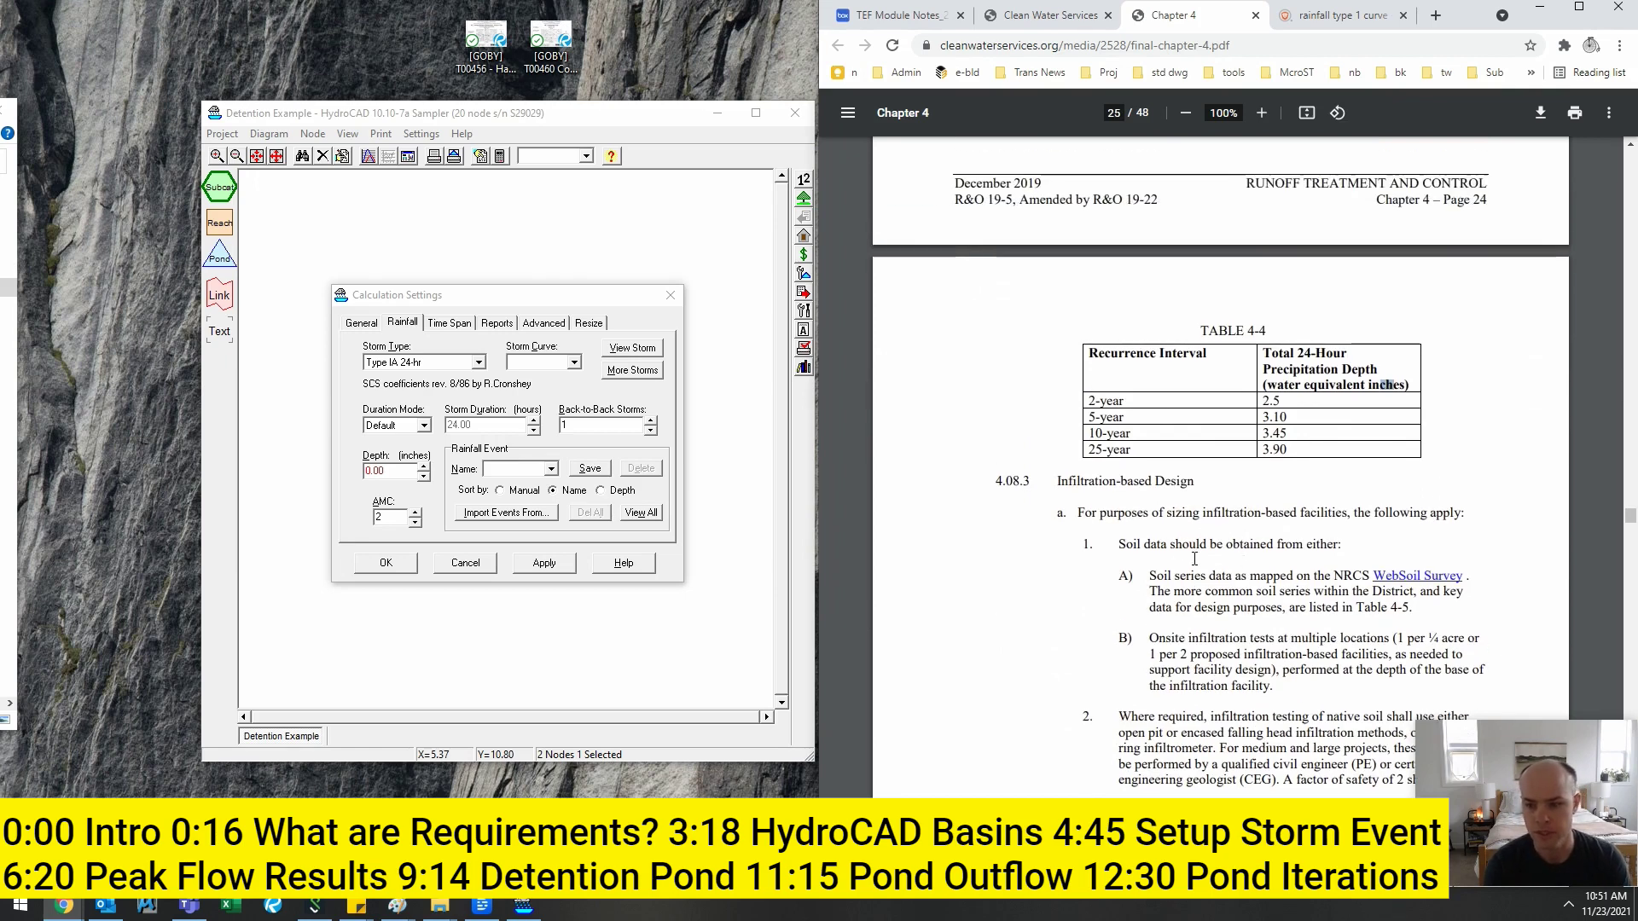
{"action": "left_click", "coordinate": [338, 470]}
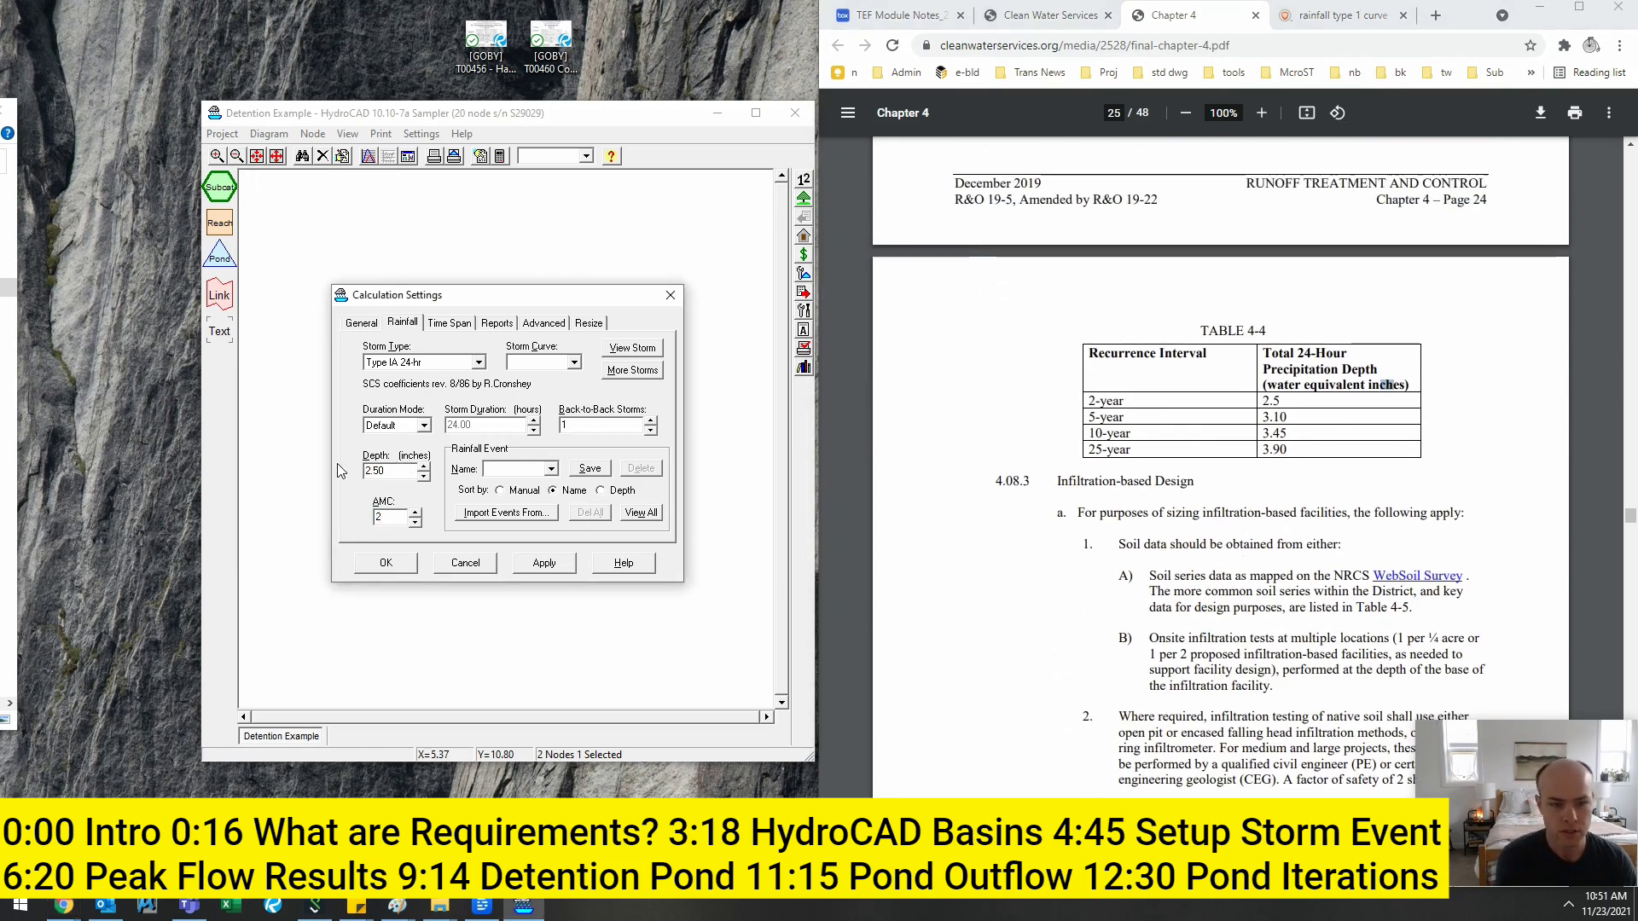
{"action": "key", "text": "Tab"}
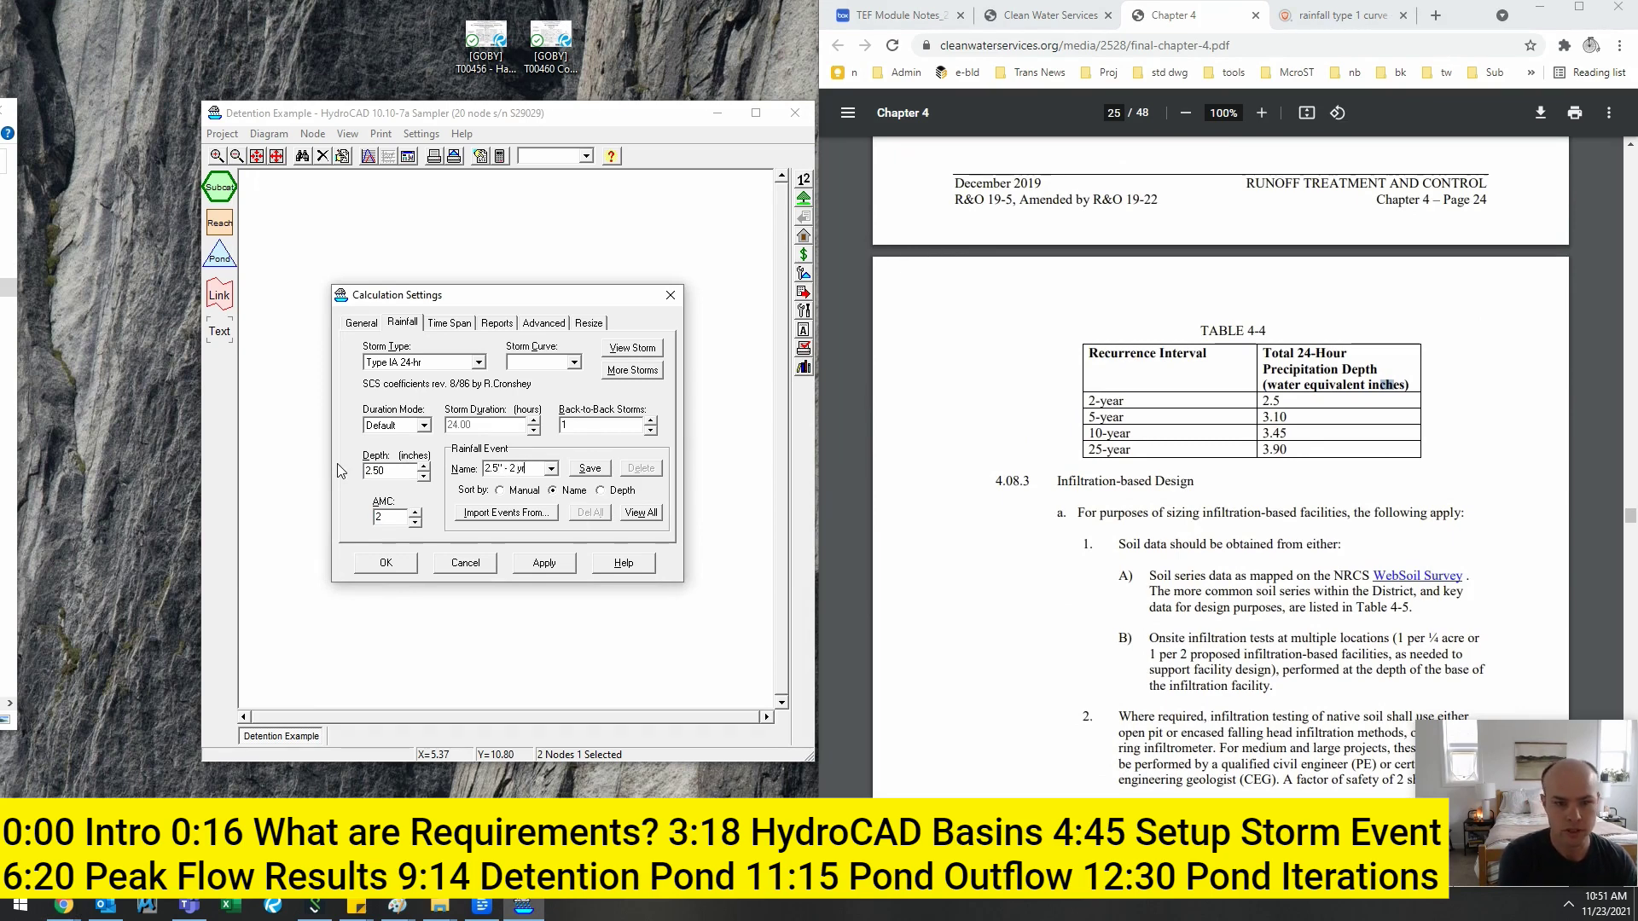
{"action": "key", "text": "Return"}
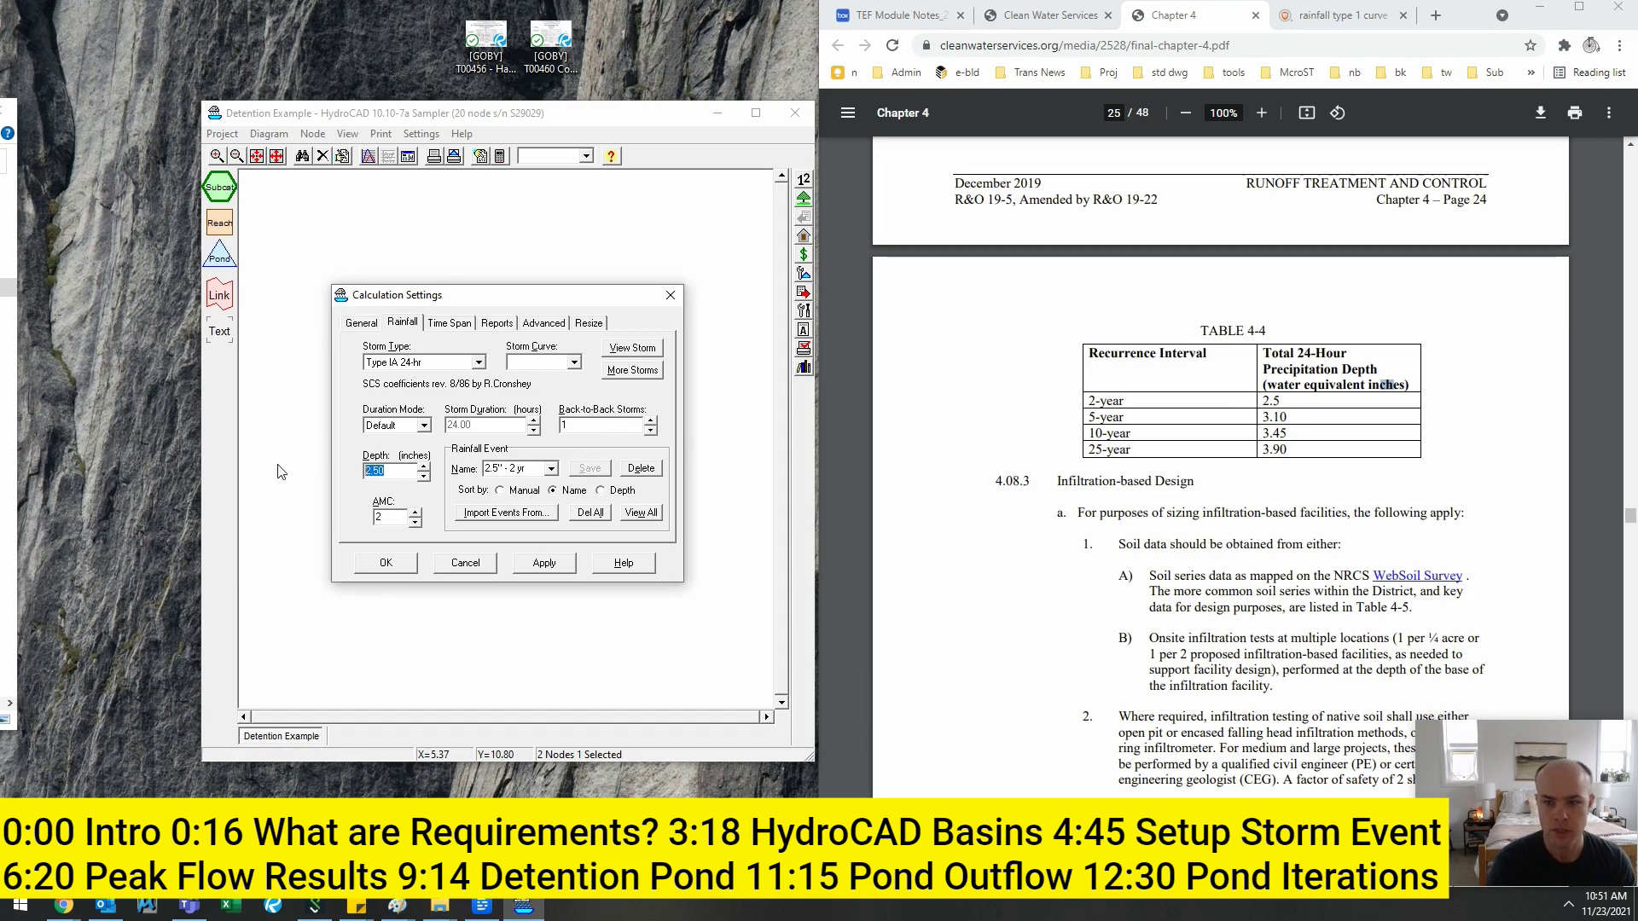
- Save the 3.45-inch 10-year and 3.90-inch 25-year rainfall events
{"action": "type", "text": "3"}
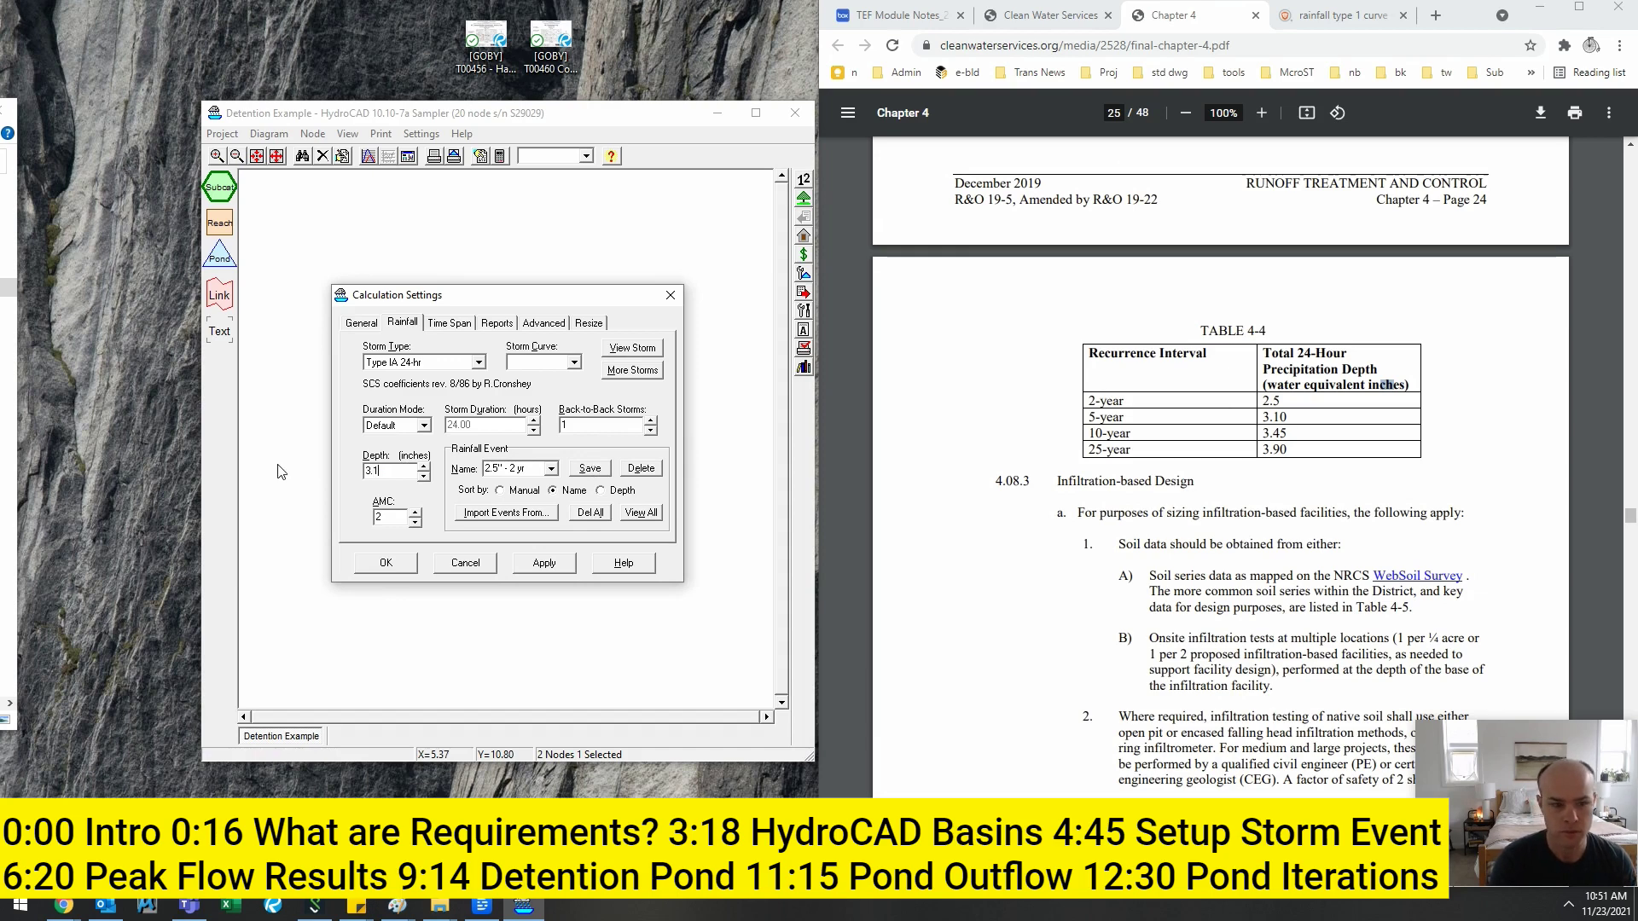
{"action": "type", "text": ".45"}
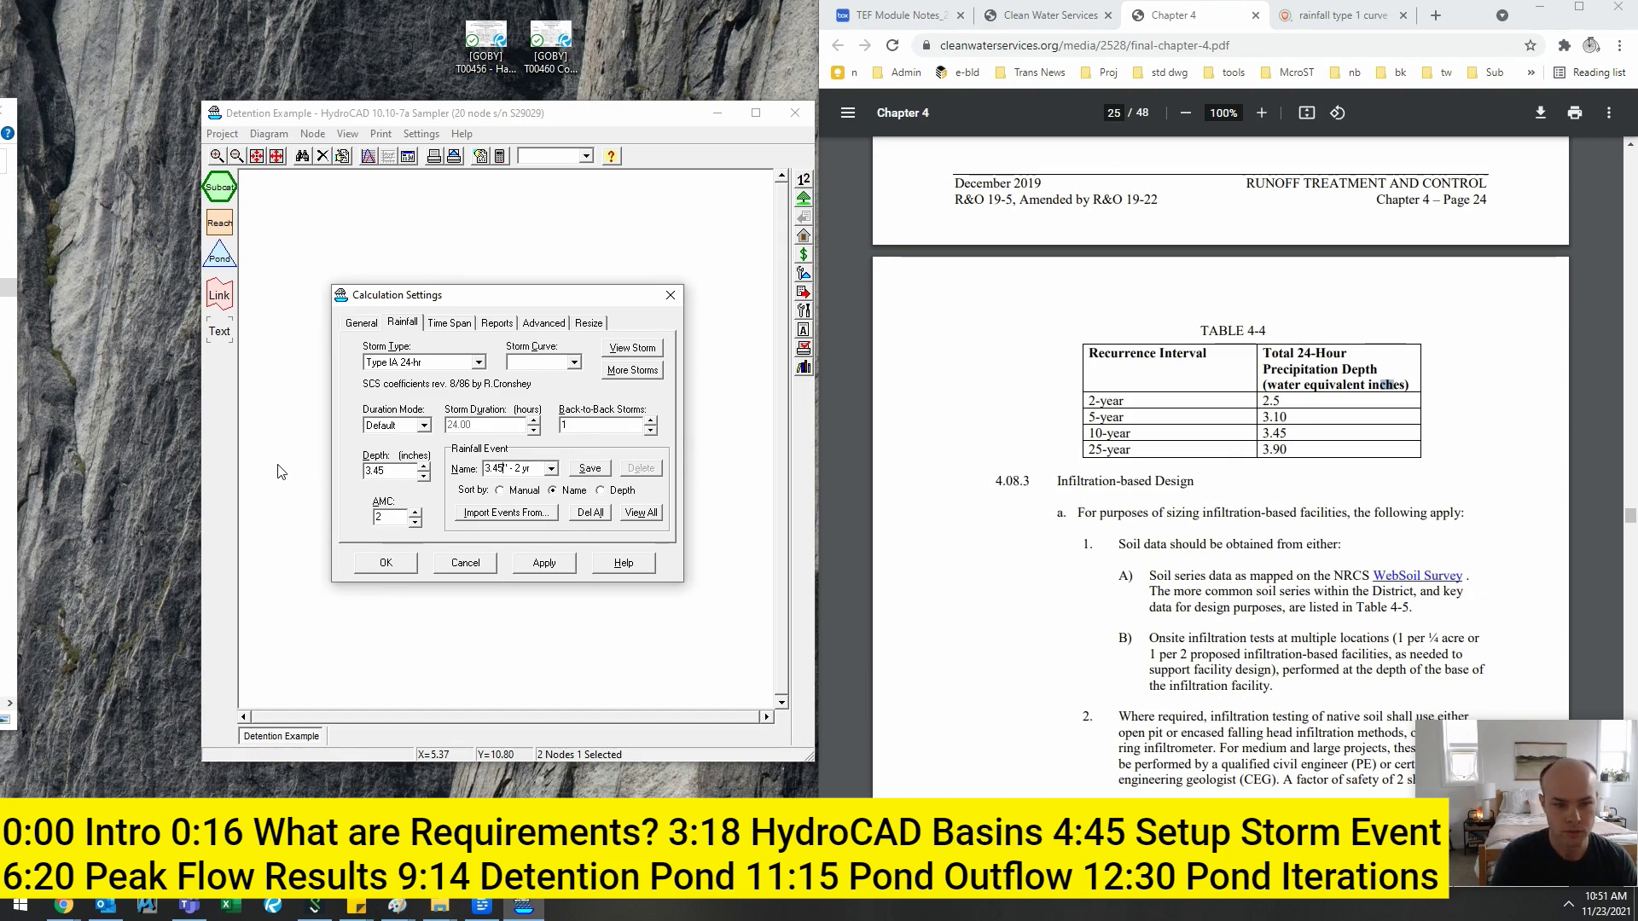
{"action": "key", "text": "Left"}
{"action": "key", "text": "Left"}
{"action": "key", "text": "Left"}
{"action": "type", "text": "10"}
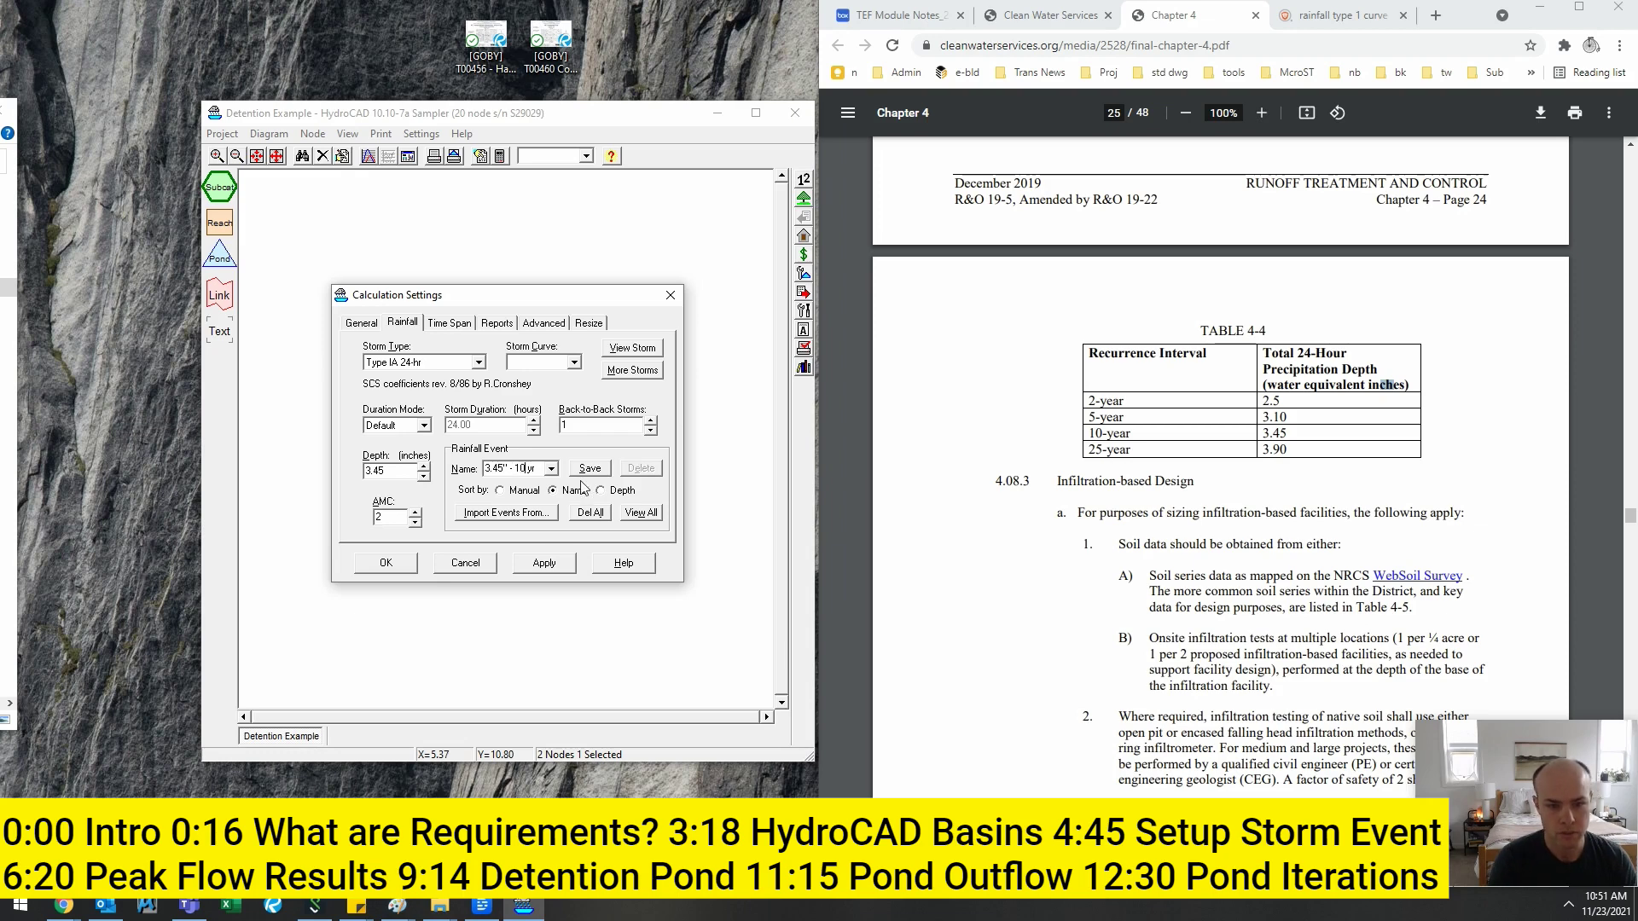
{"action": "left_click", "coordinate": [588, 469]}
{"action": "double_click", "coordinate": [401, 472]}
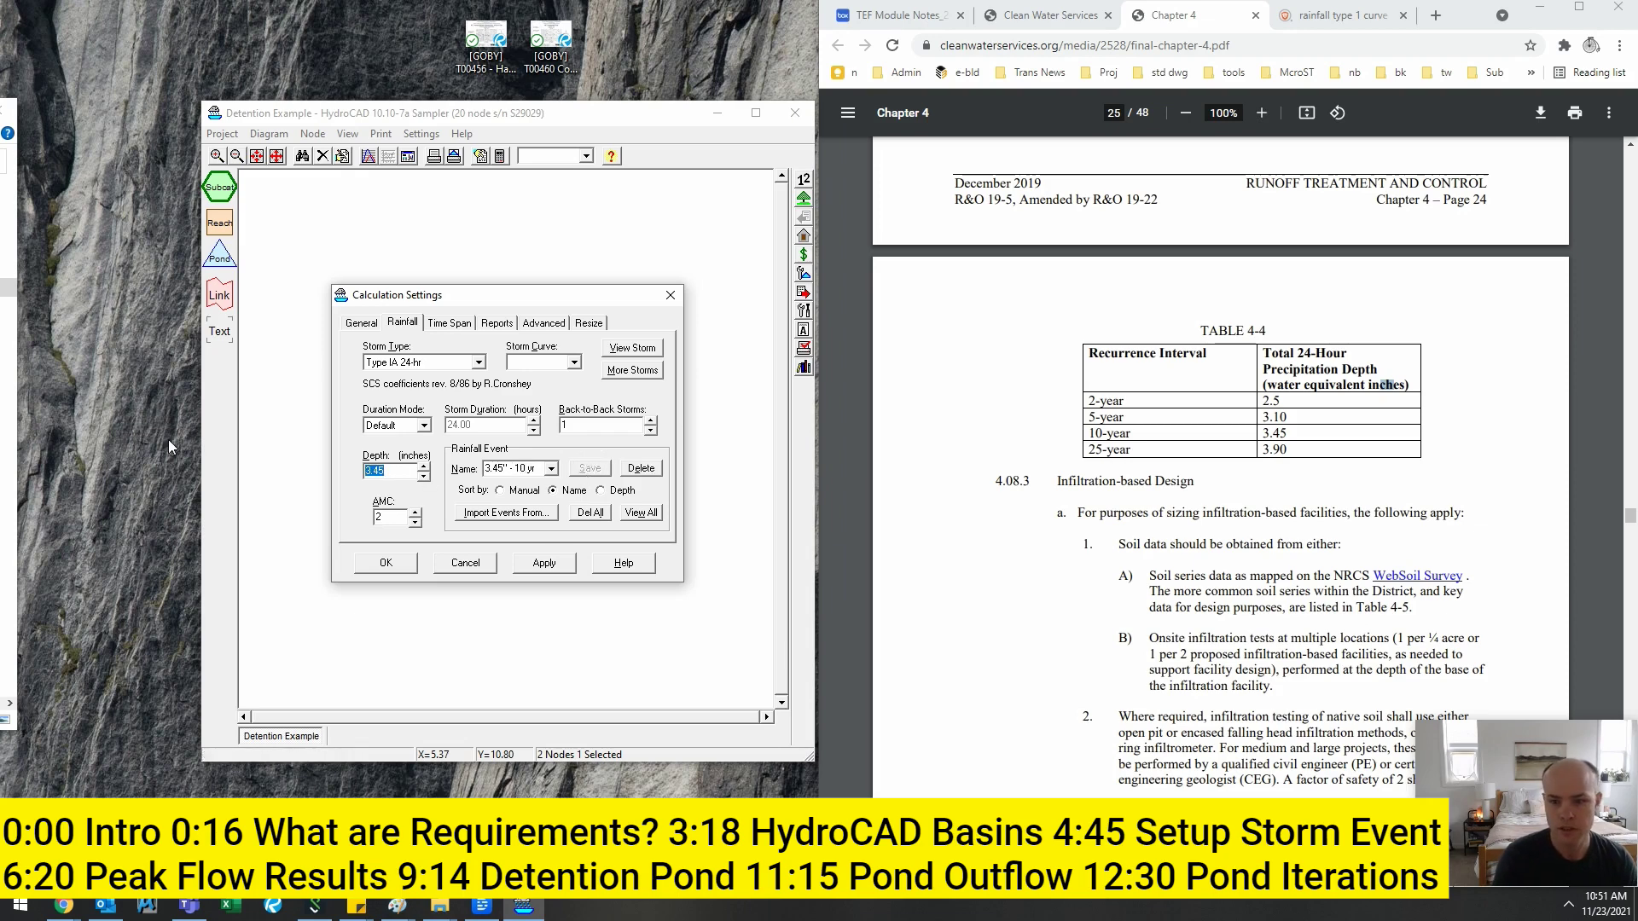
{"action": "type", "text": "3.90"}
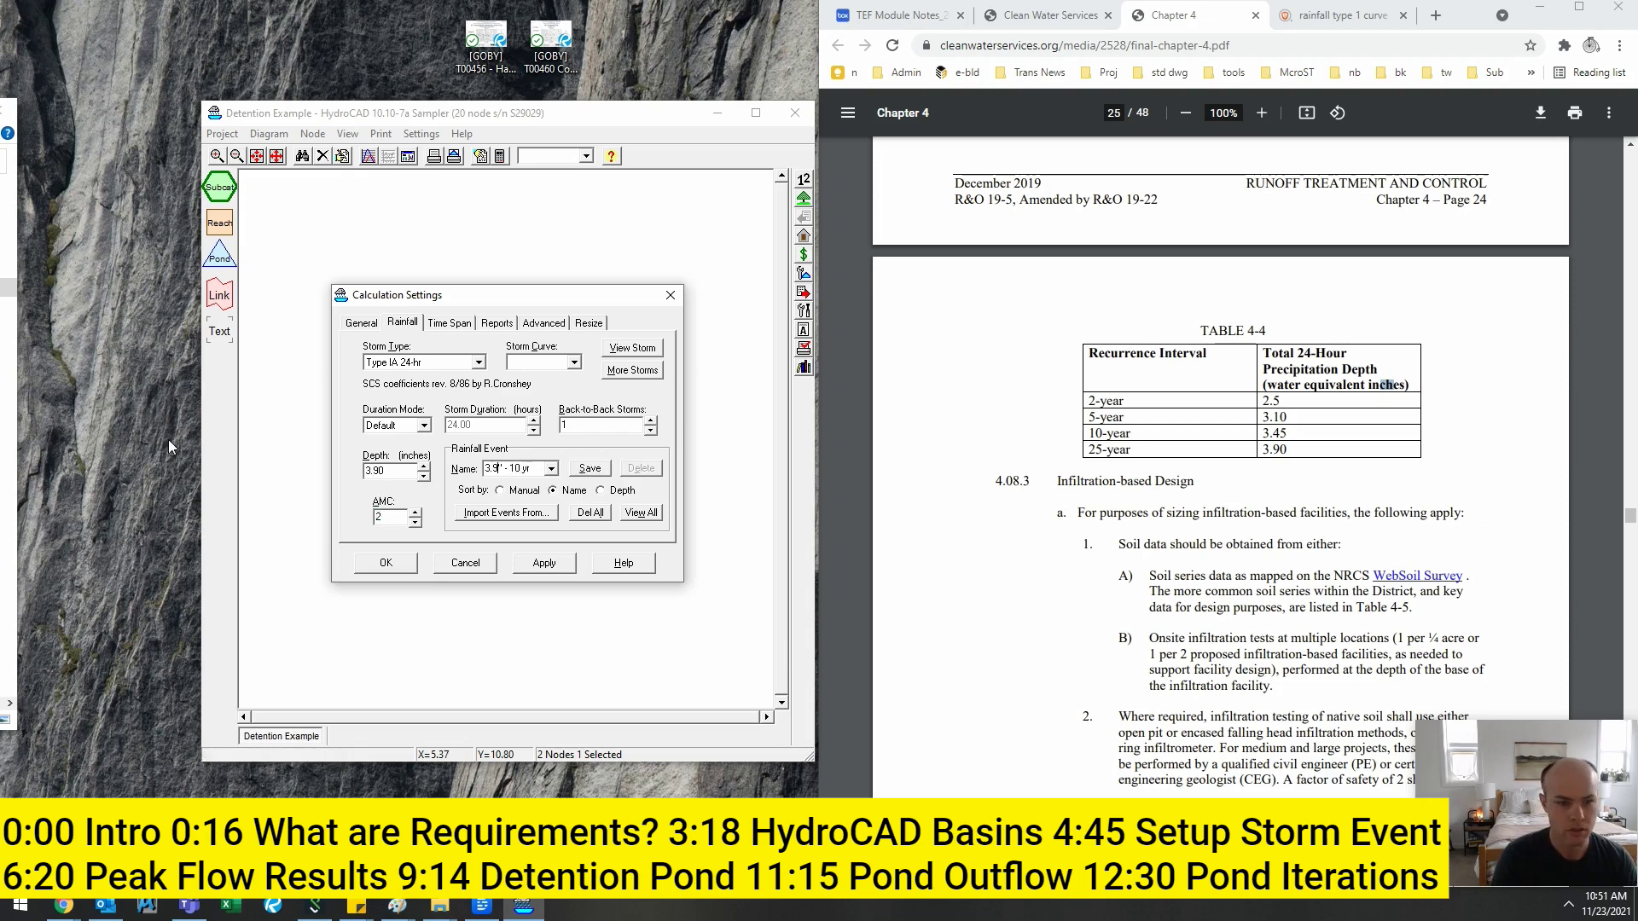
{"action": "key", "text": "BackSpace"}
{"action": "key", "text": "BackSpace"}
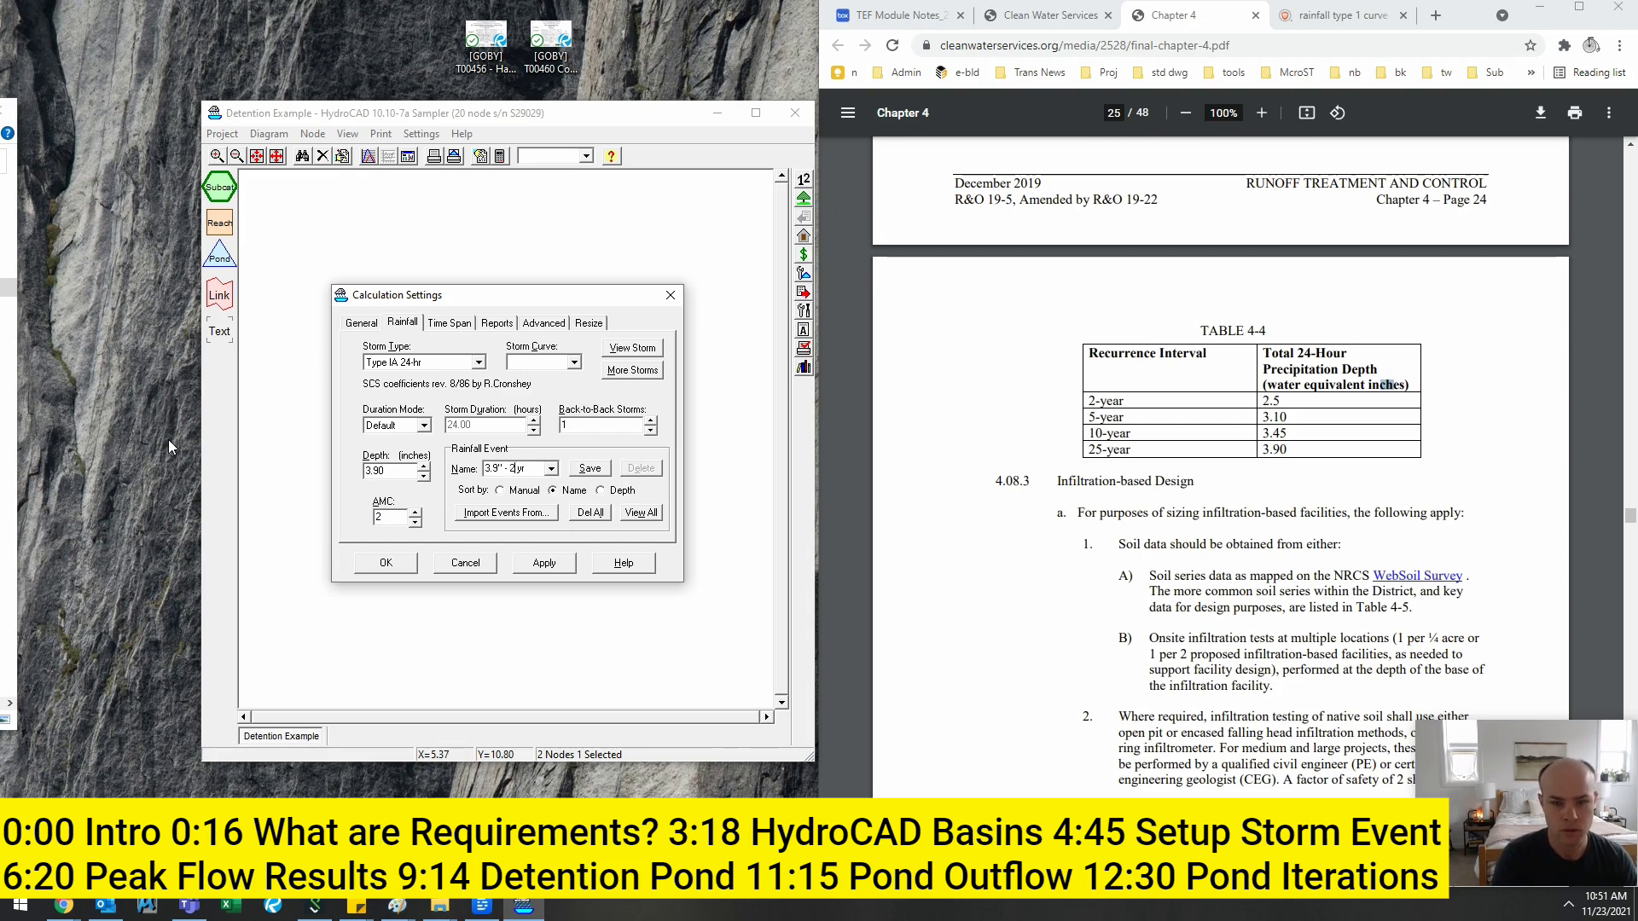
{"action": "left_click", "coordinate": [590, 468]}
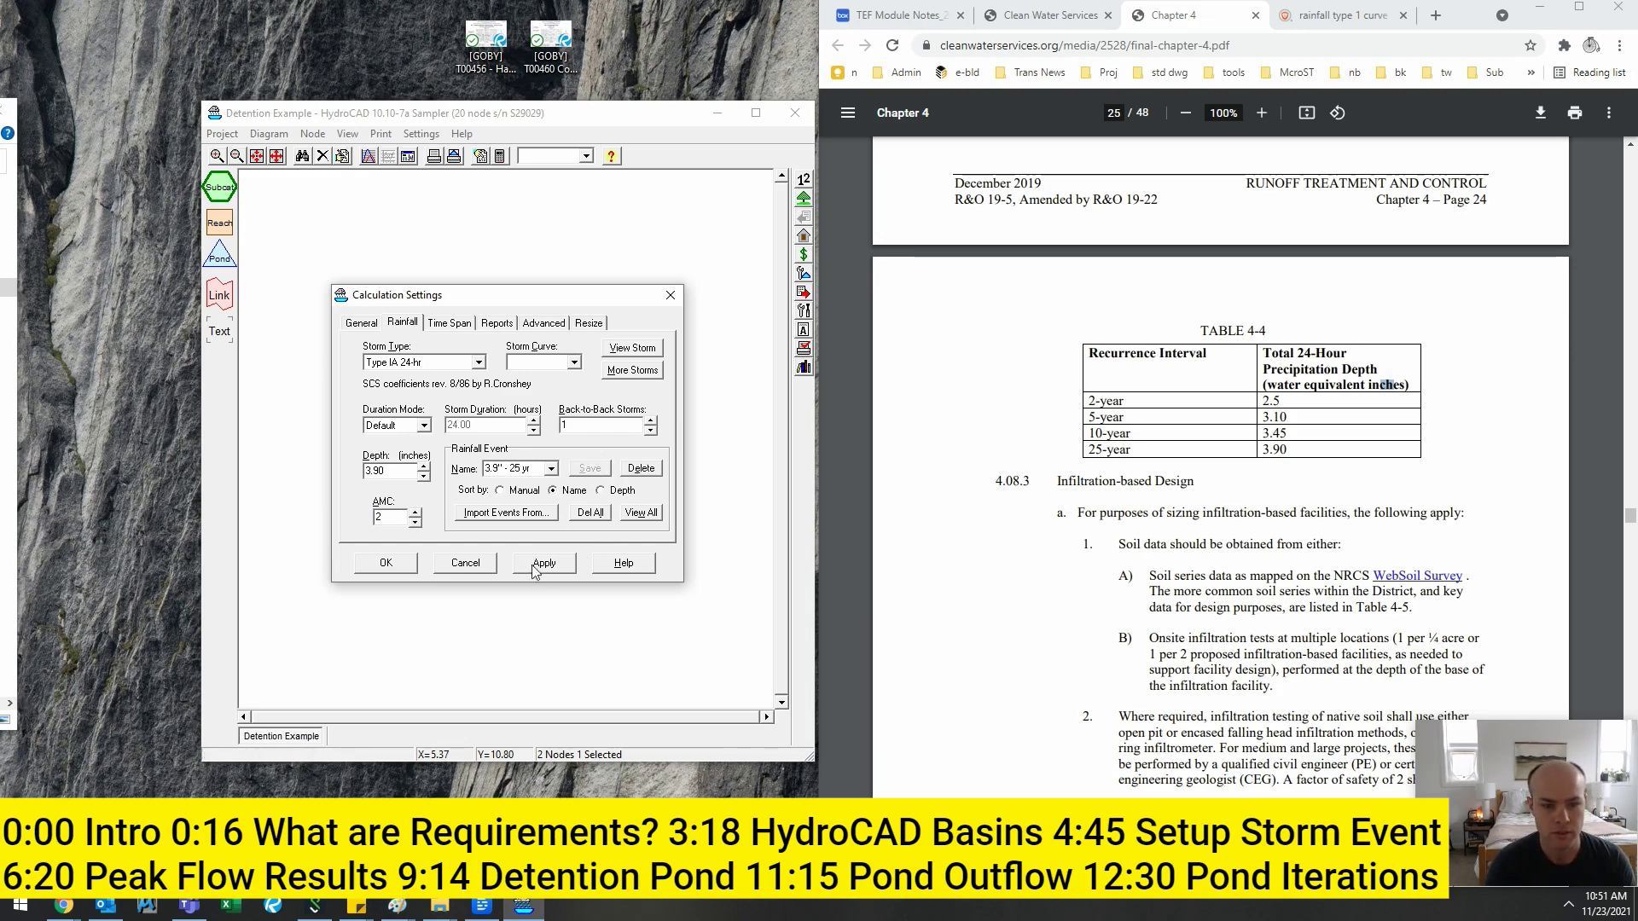
- Set the calculation time span to start 0, end 30 hours, with a 0.01-hour increment
{"action": "left_click", "coordinate": [448, 322]}
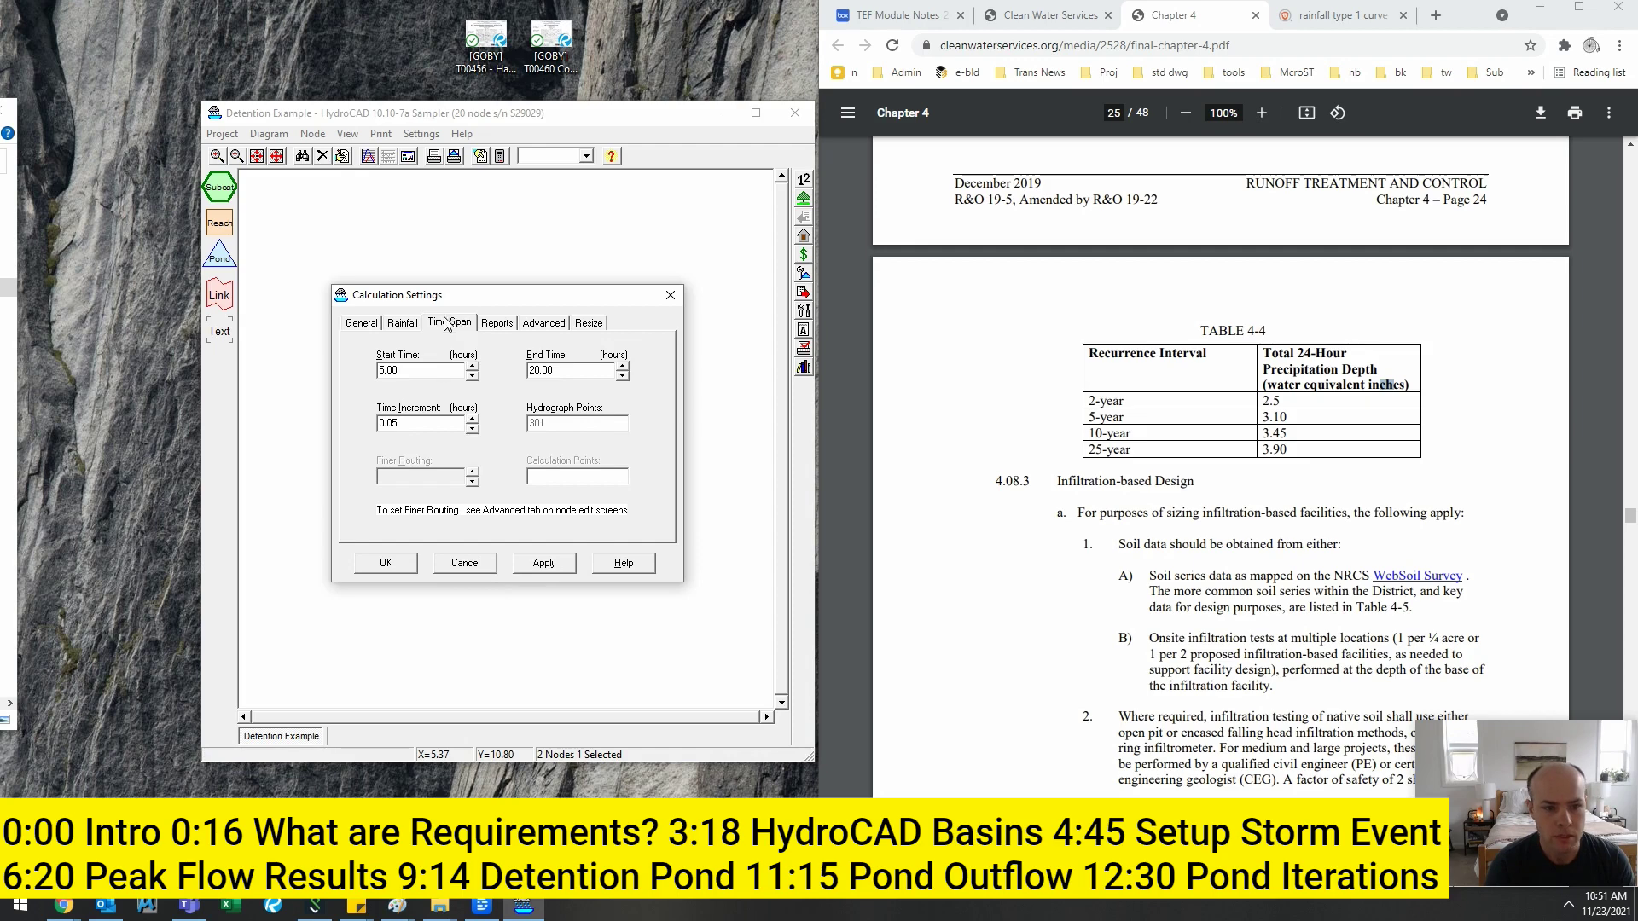
{"action": "double_click", "coordinate": [419, 370]}
{"action": "type", "text": "0"}
{"action": "key", "text": "Tab"}
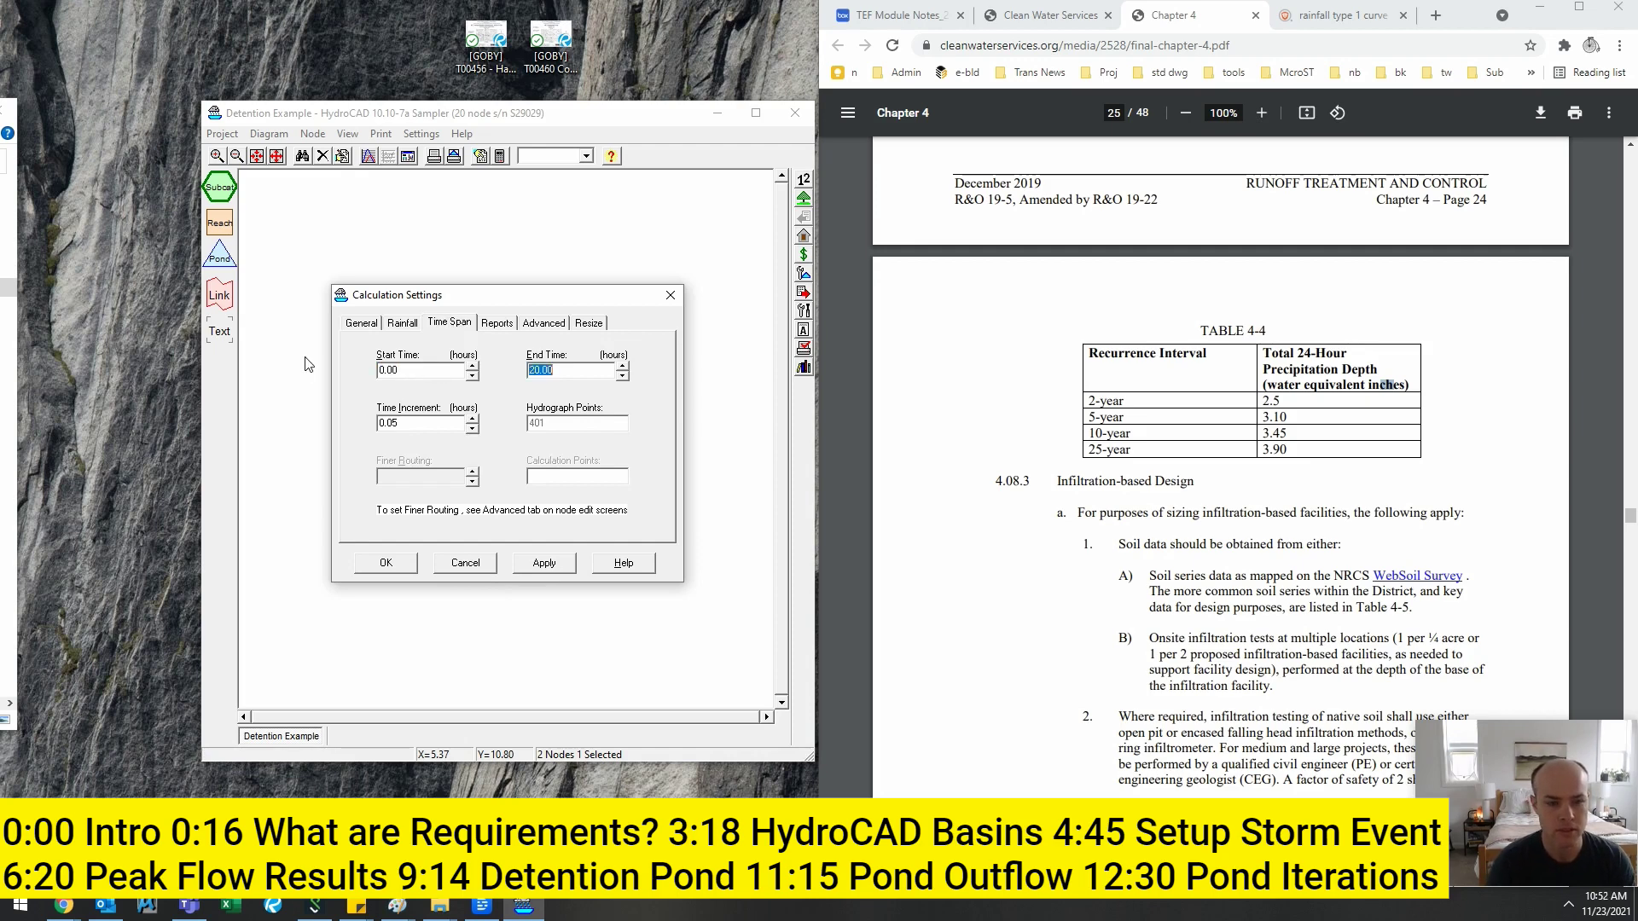
{"action": "type", "text": "30"}
{"action": "key", "text": "Tab"}
{"action": "type", "text": "."}
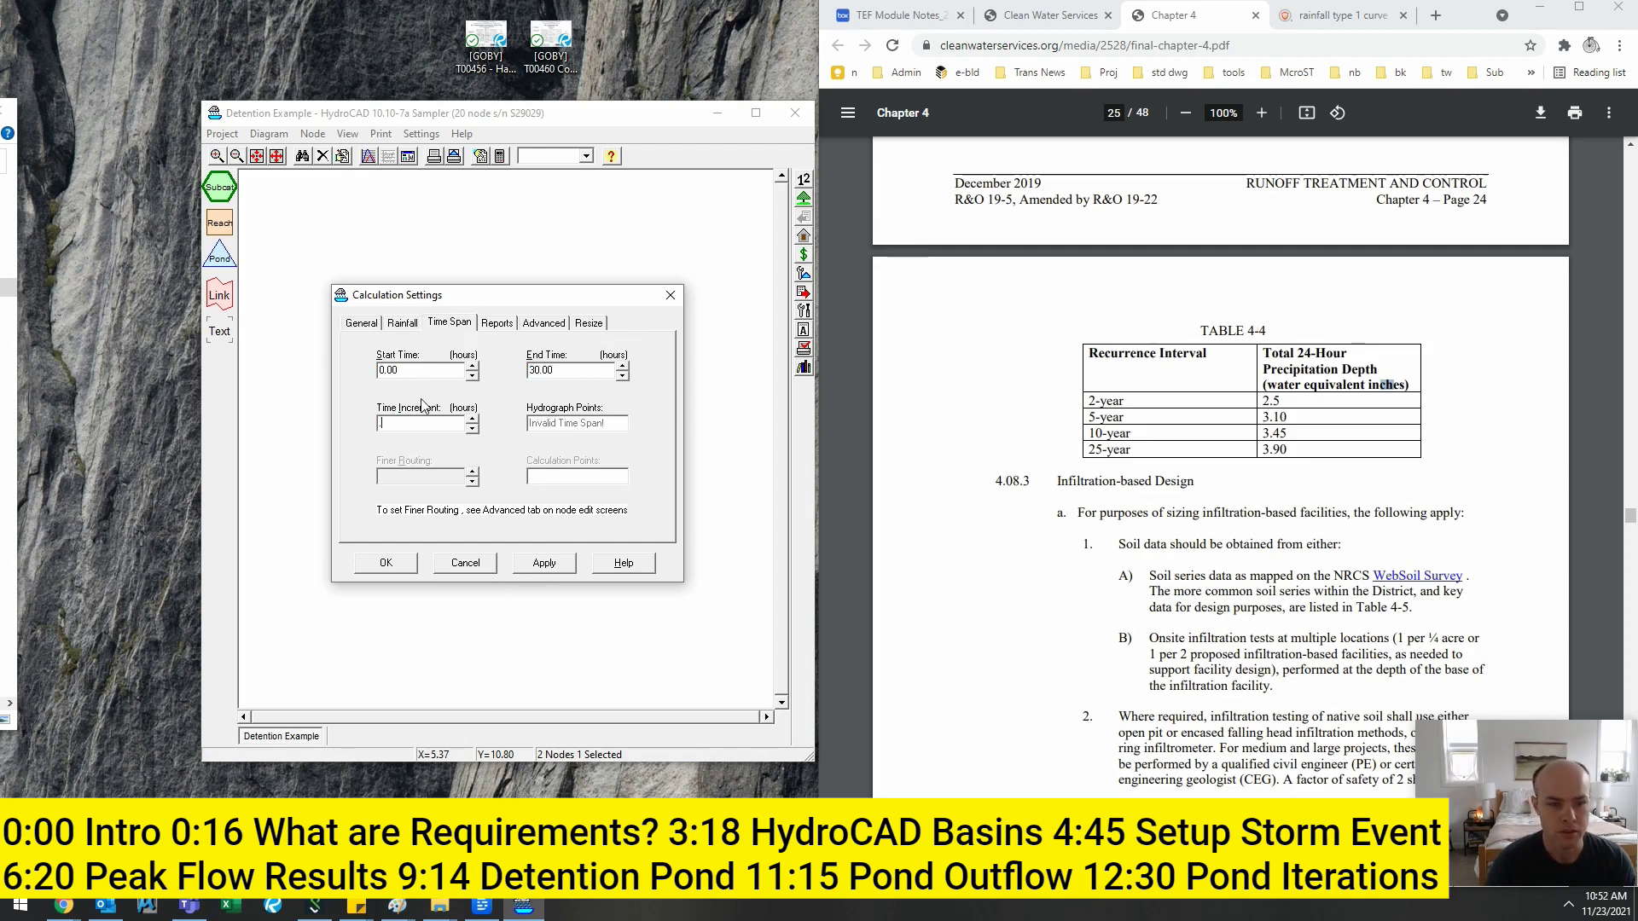
{"action": "type", "text": "01"}
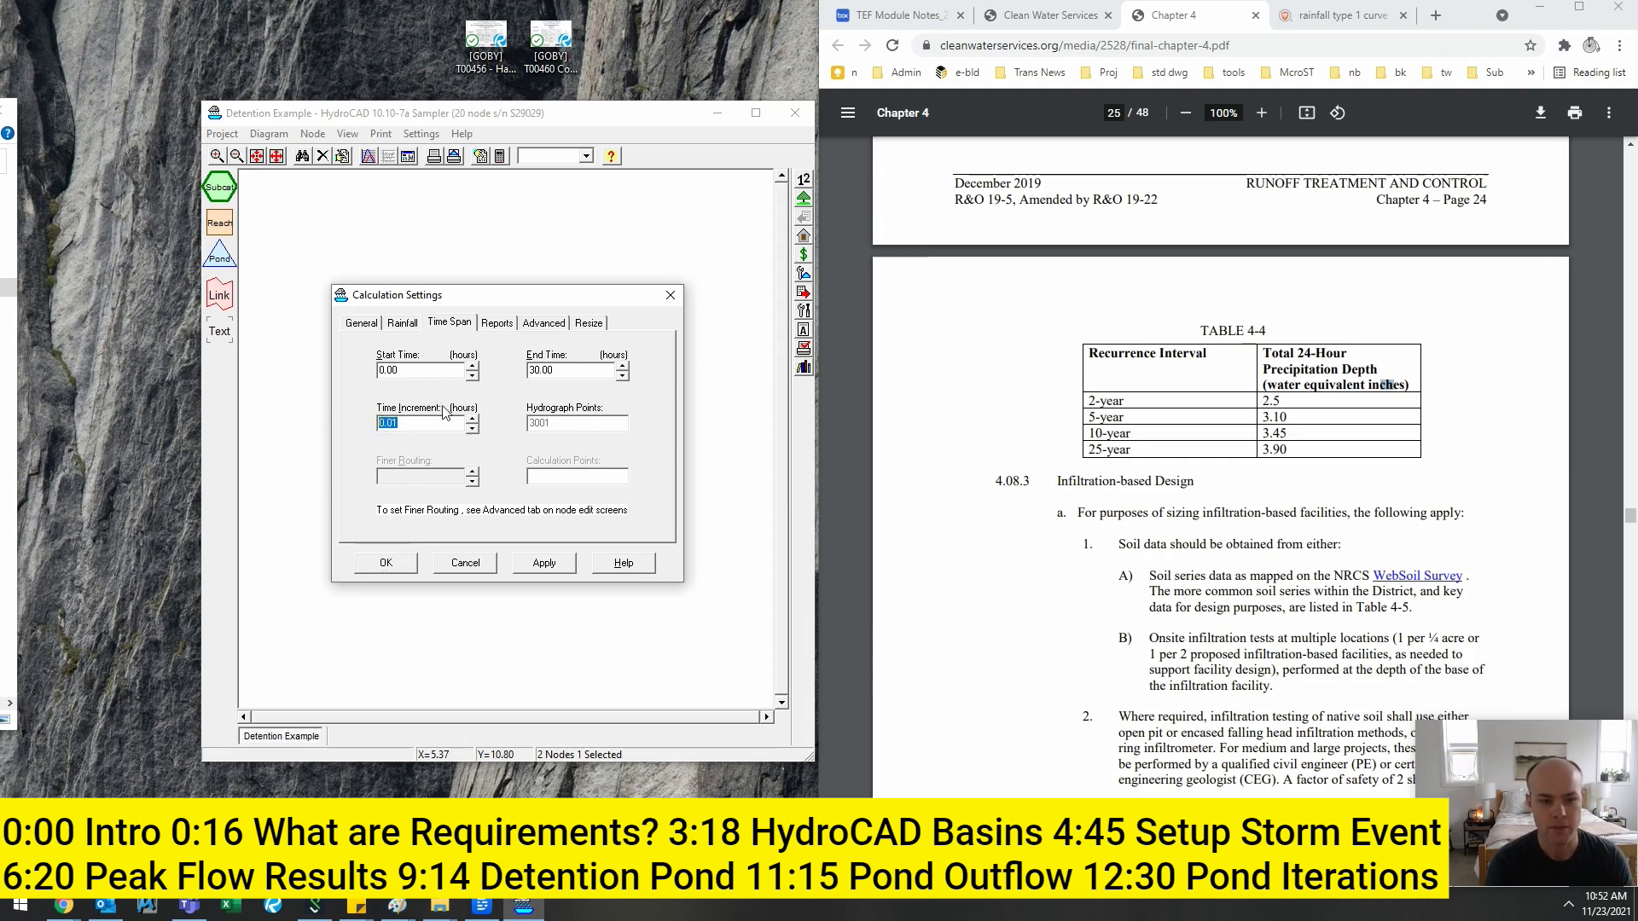
{"action": "type", "text": ".05"}
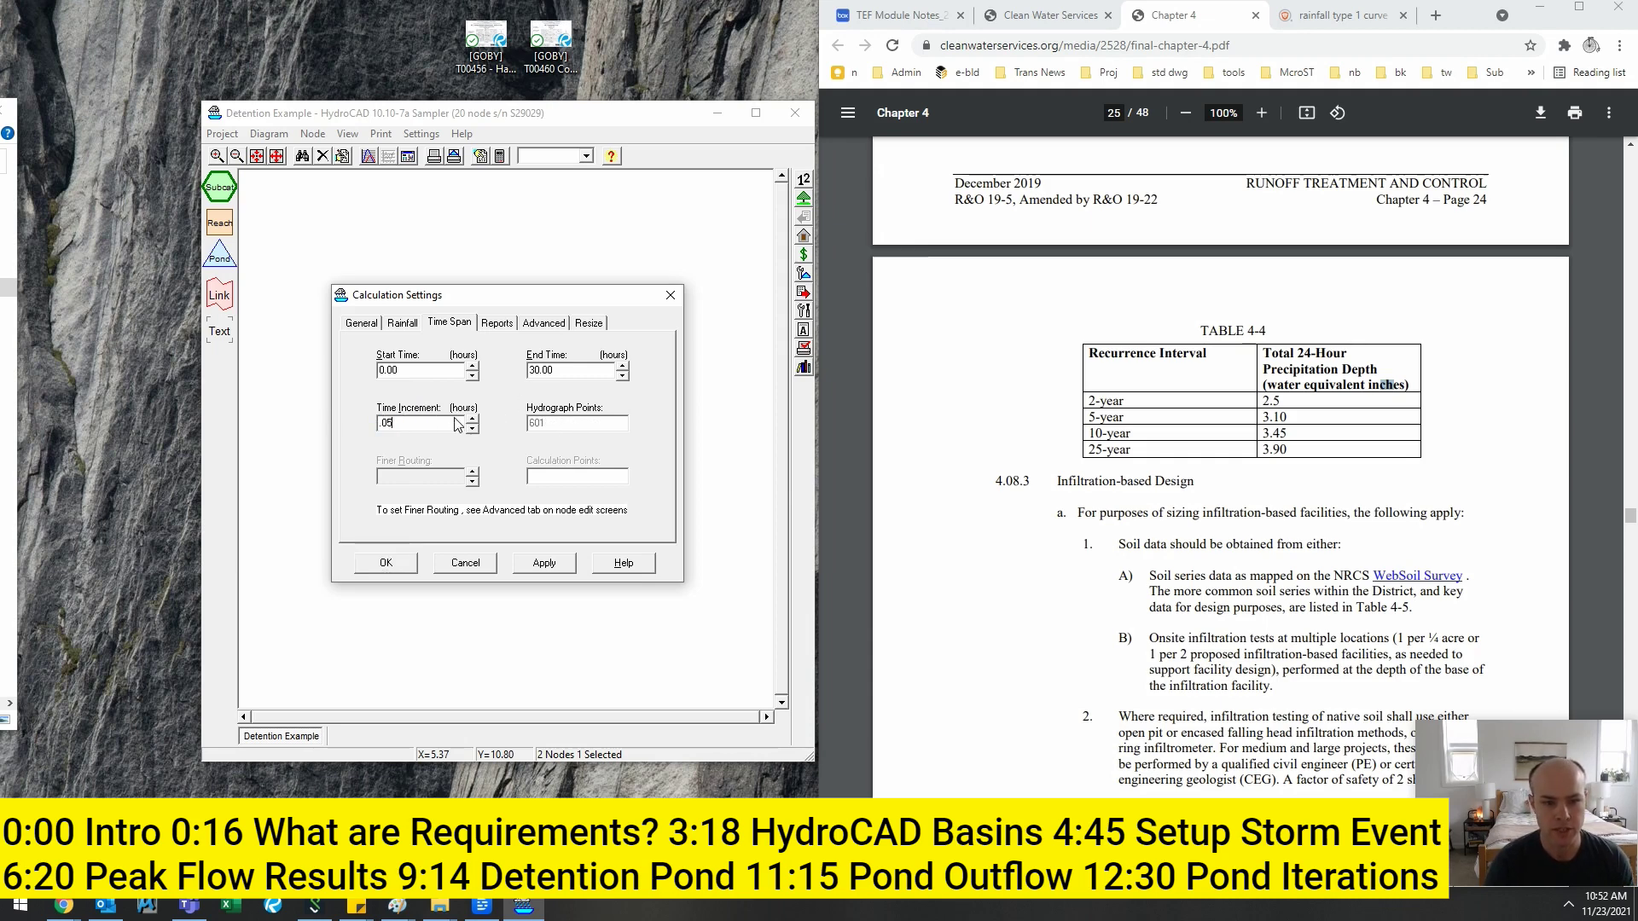
{"action": "key", "text": "BackSpace"}
{"action": "type", "text": "1"}
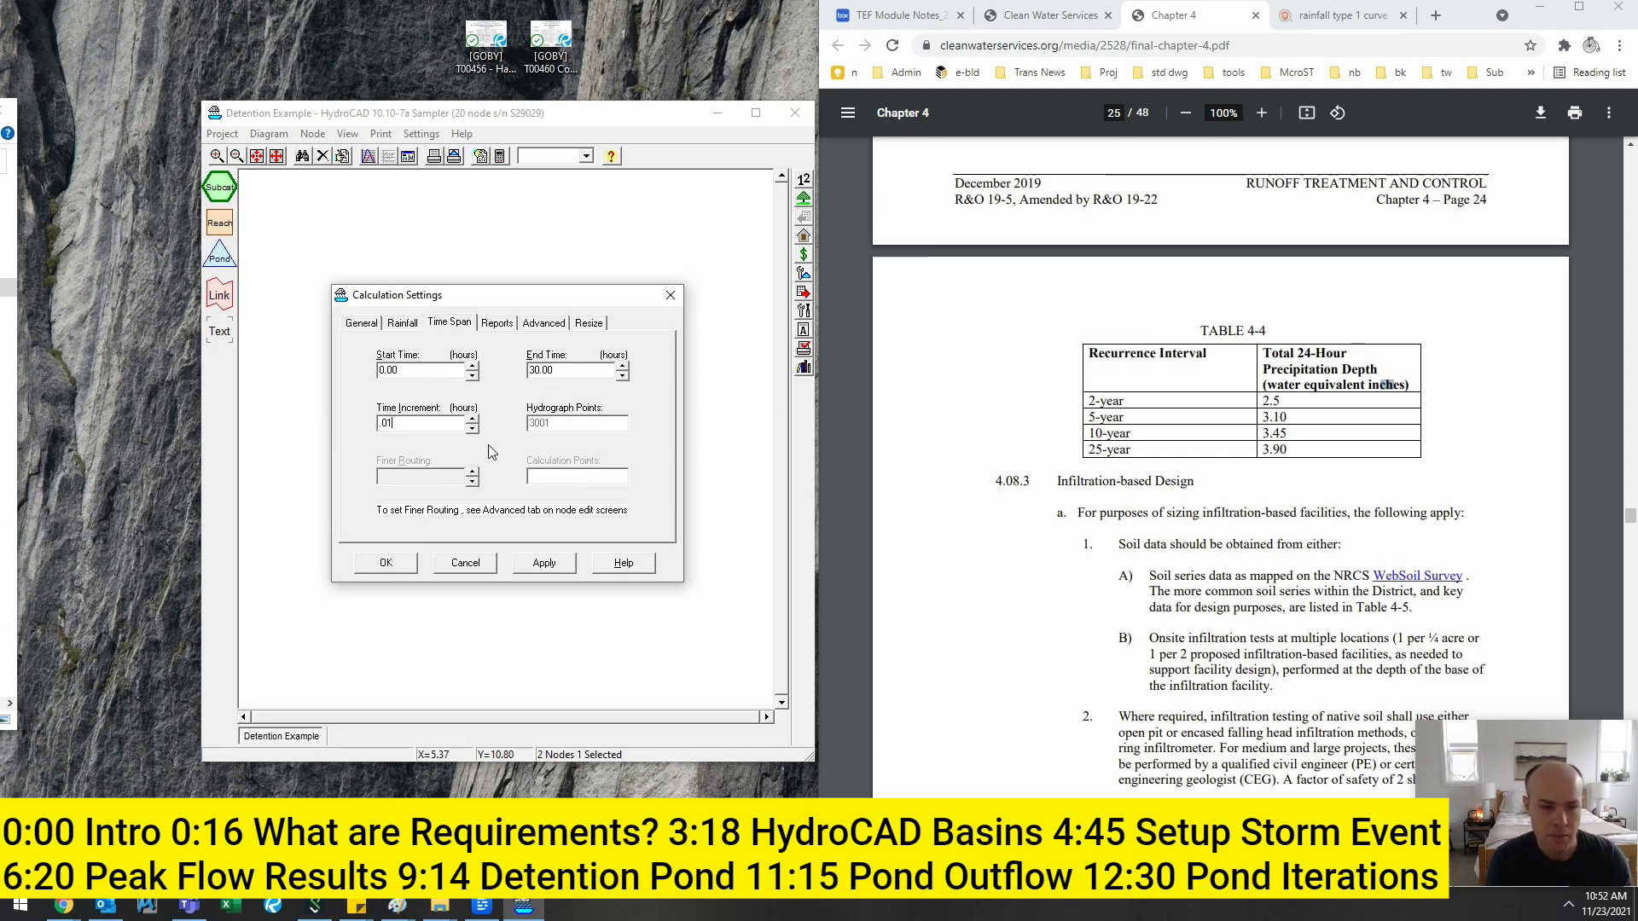
{"action": "left_click", "coordinate": [538, 324]}
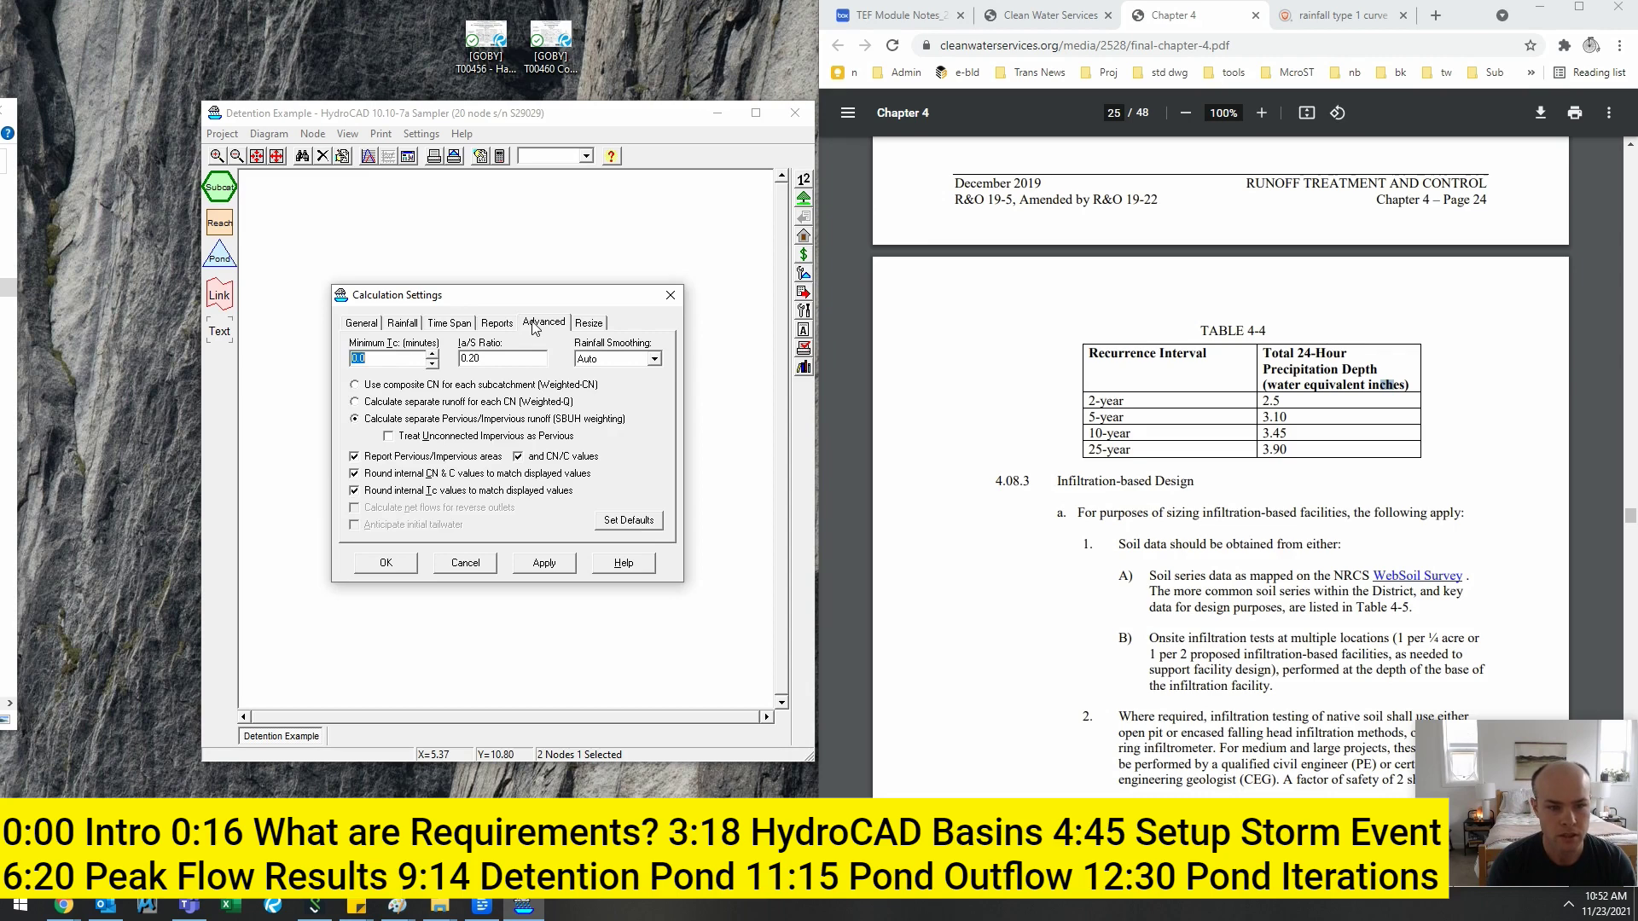
{"action": "left_click", "coordinate": [386, 562]}
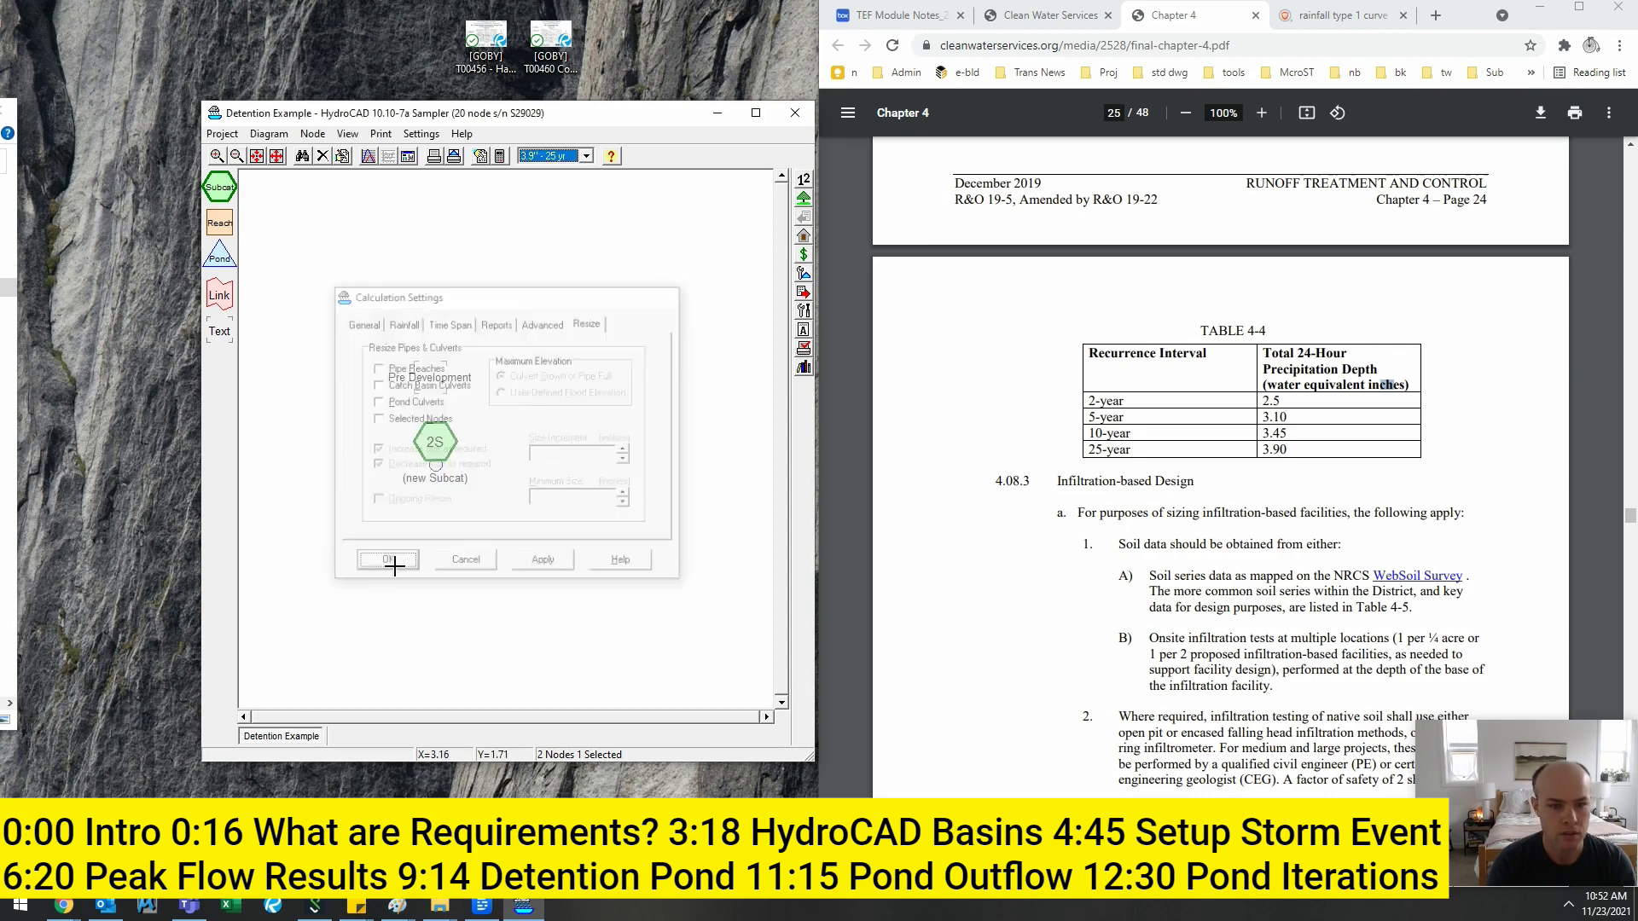
- View 2S's runoff hydrograph, switching between the 2.5" 2-year and 3.9" 25-year storms
{"action": "double_click", "coordinate": [423, 441]}
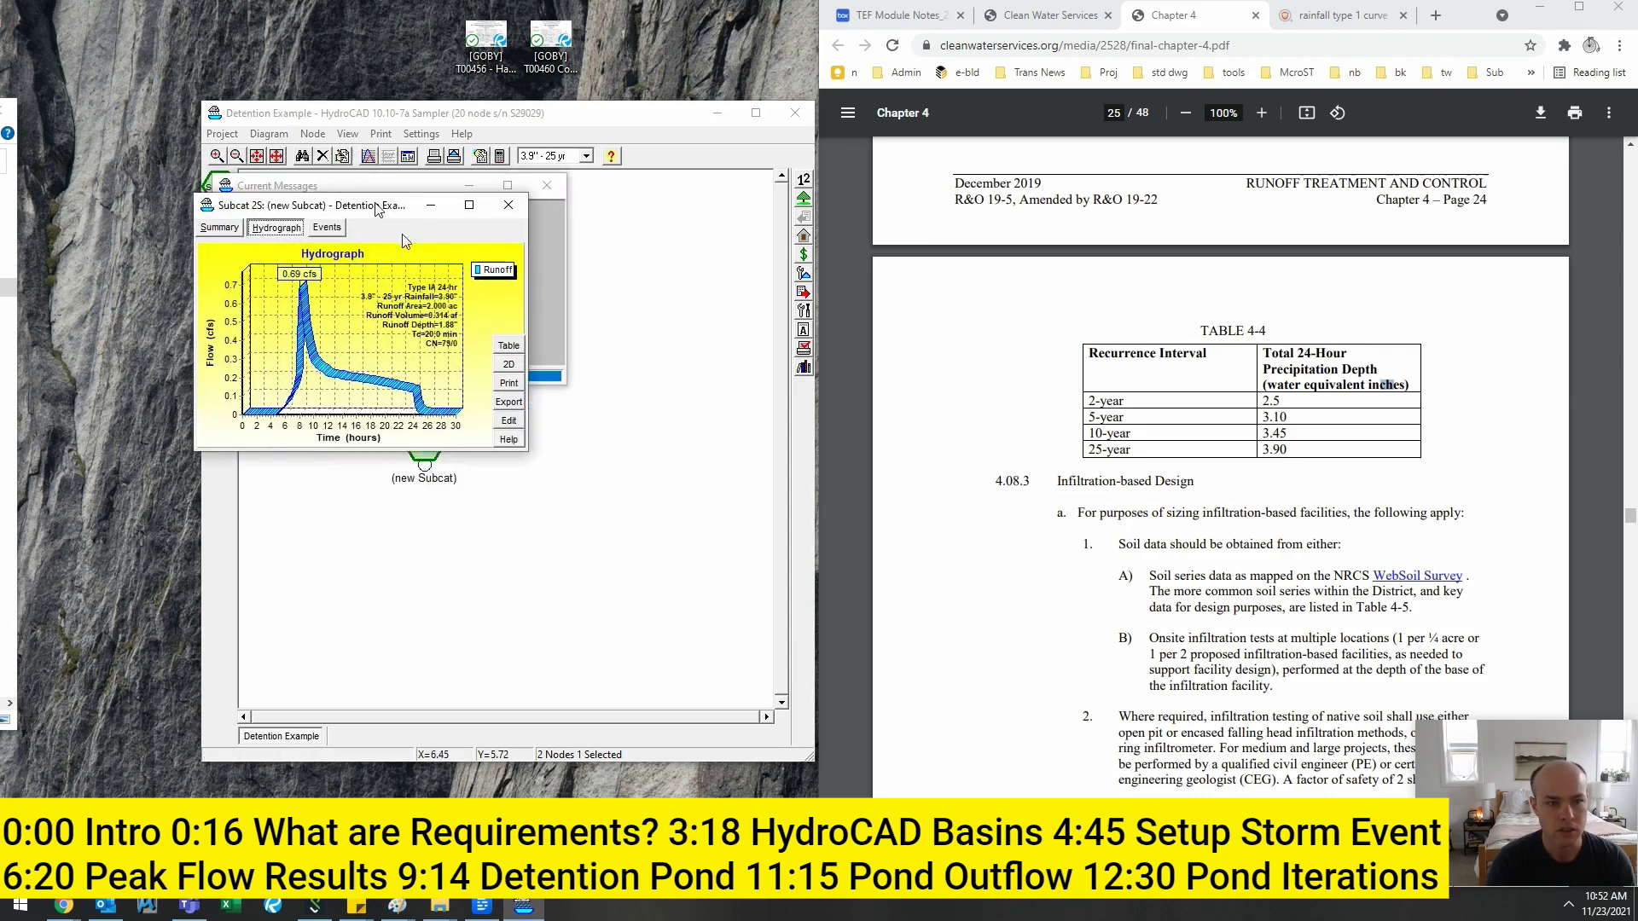
{"action": "left_click_drag", "start_coordinate": [376, 207], "coordinate": [562, 388]}
{"action": "left_click", "coordinate": [544, 191]}
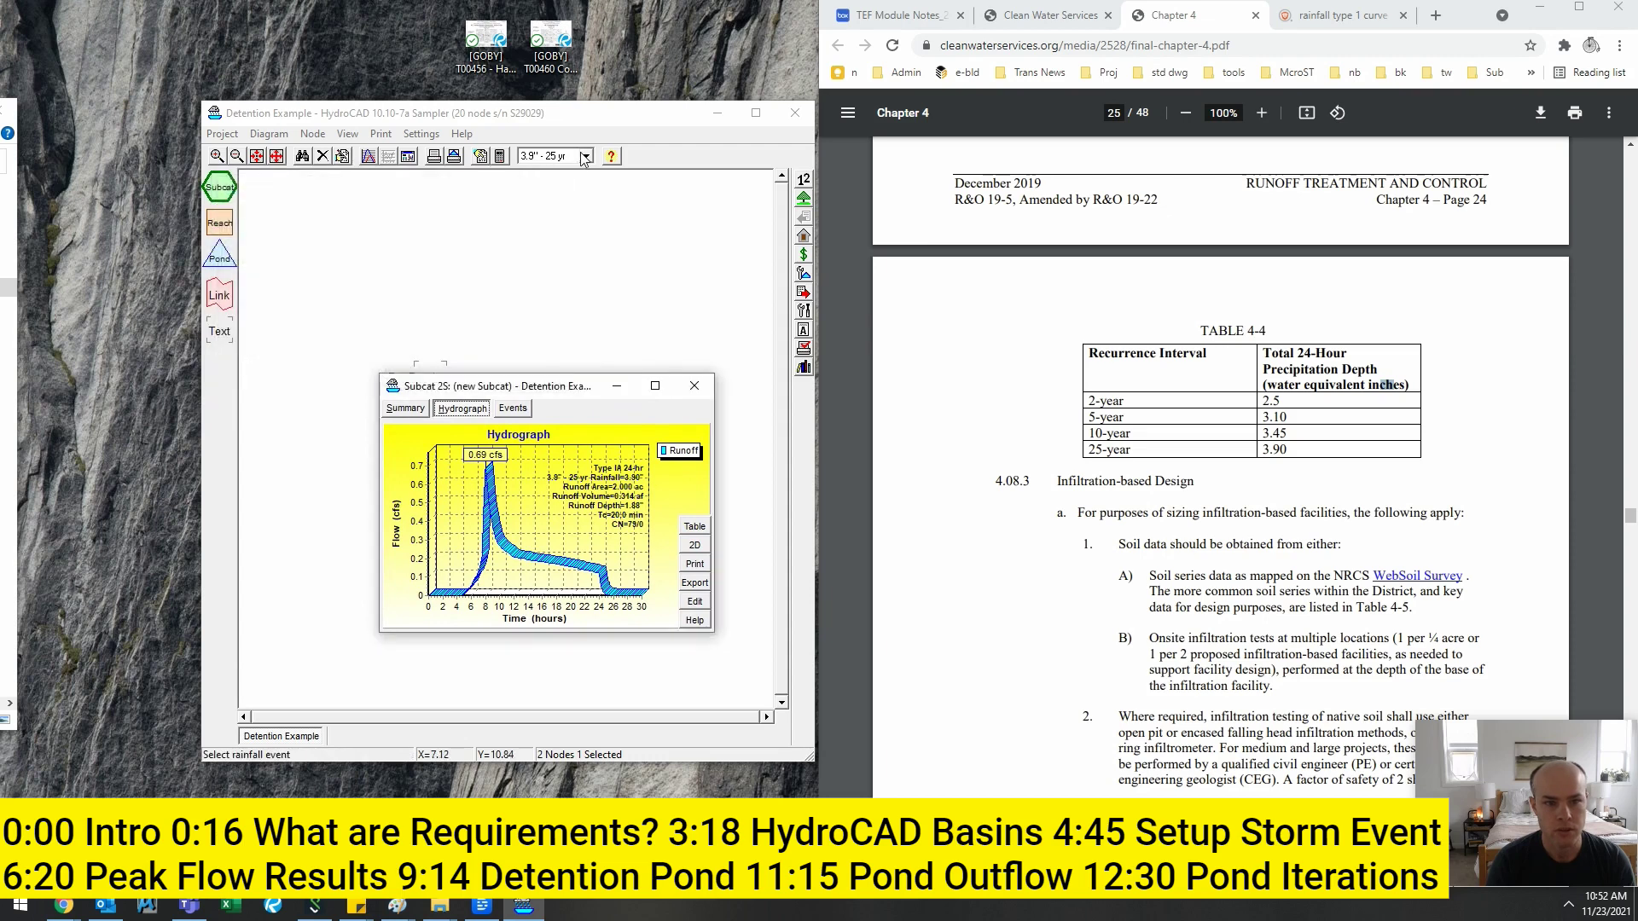
{"action": "left_click", "coordinate": [585, 157]}
{"action": "left_click", "coordinate": [539, 171]}
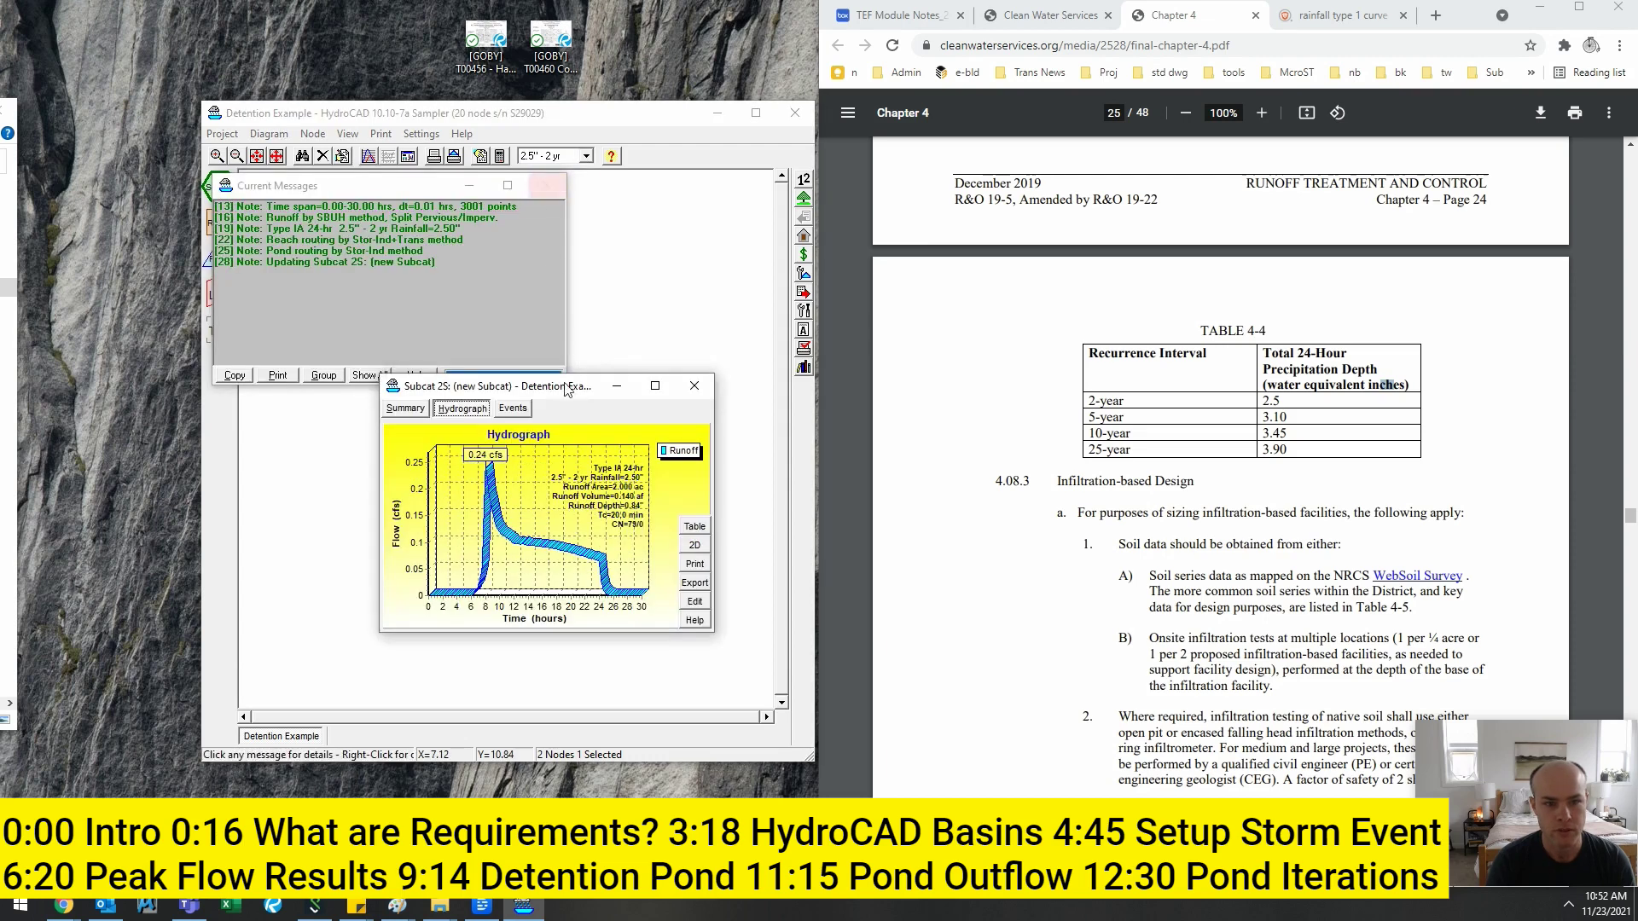
{"action": "left_click", "coordinate": [546, 185]}
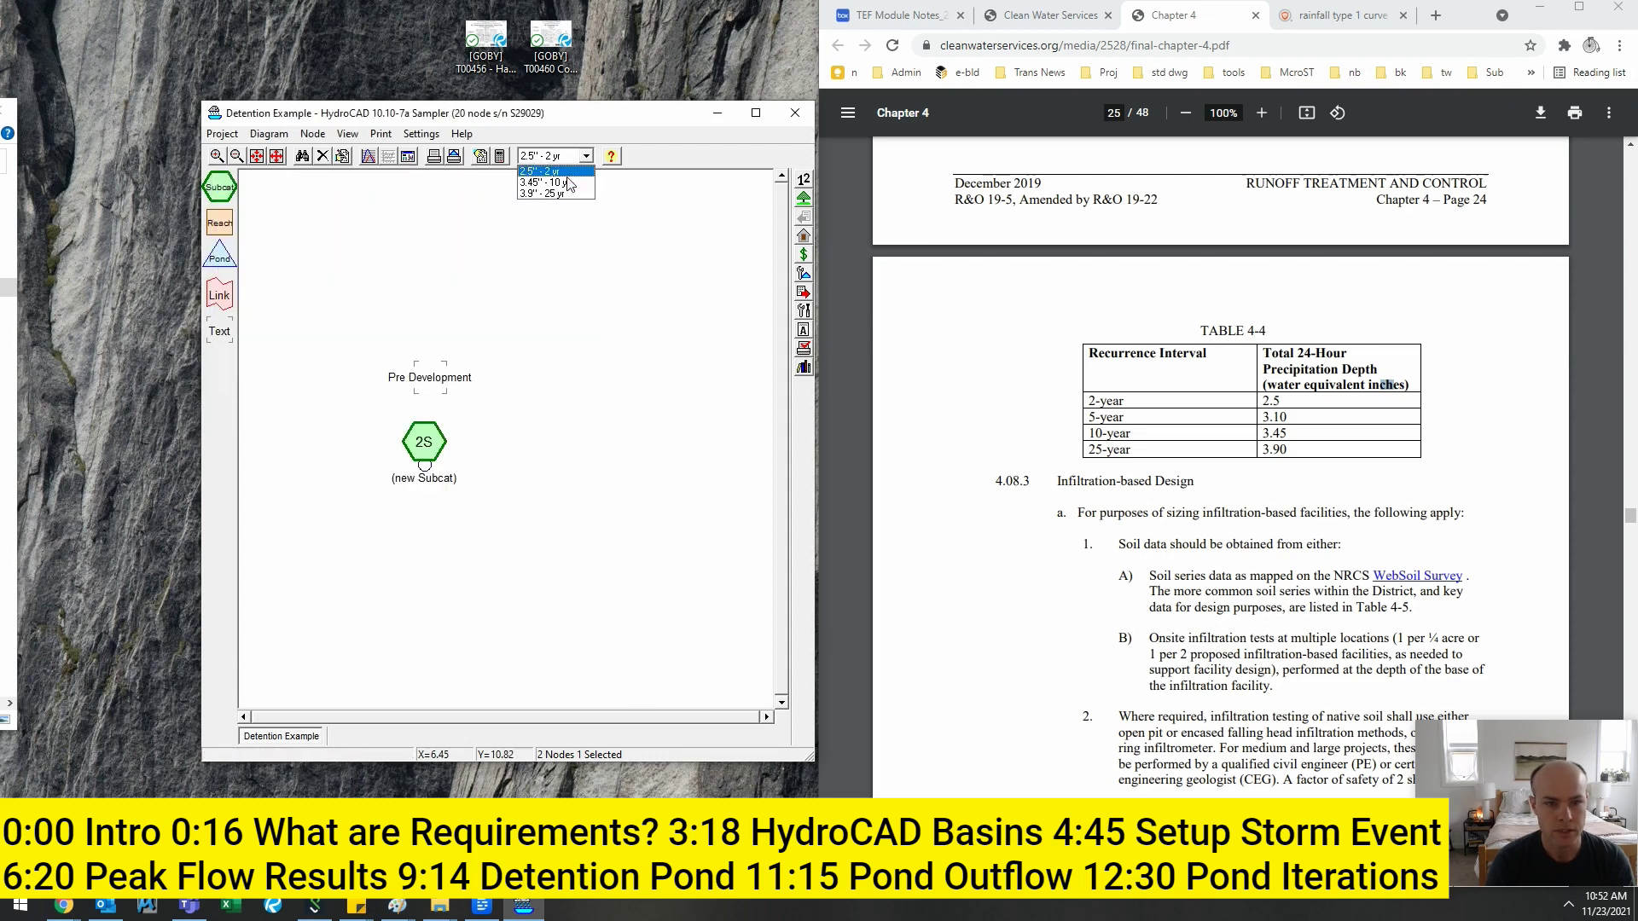
{"action": "left_click", "coordinate": [546, 201]}
{"action": "left_click", "coordinate": [584, 157]}
{"action": "left_click", "coordinate": [546, 196]}
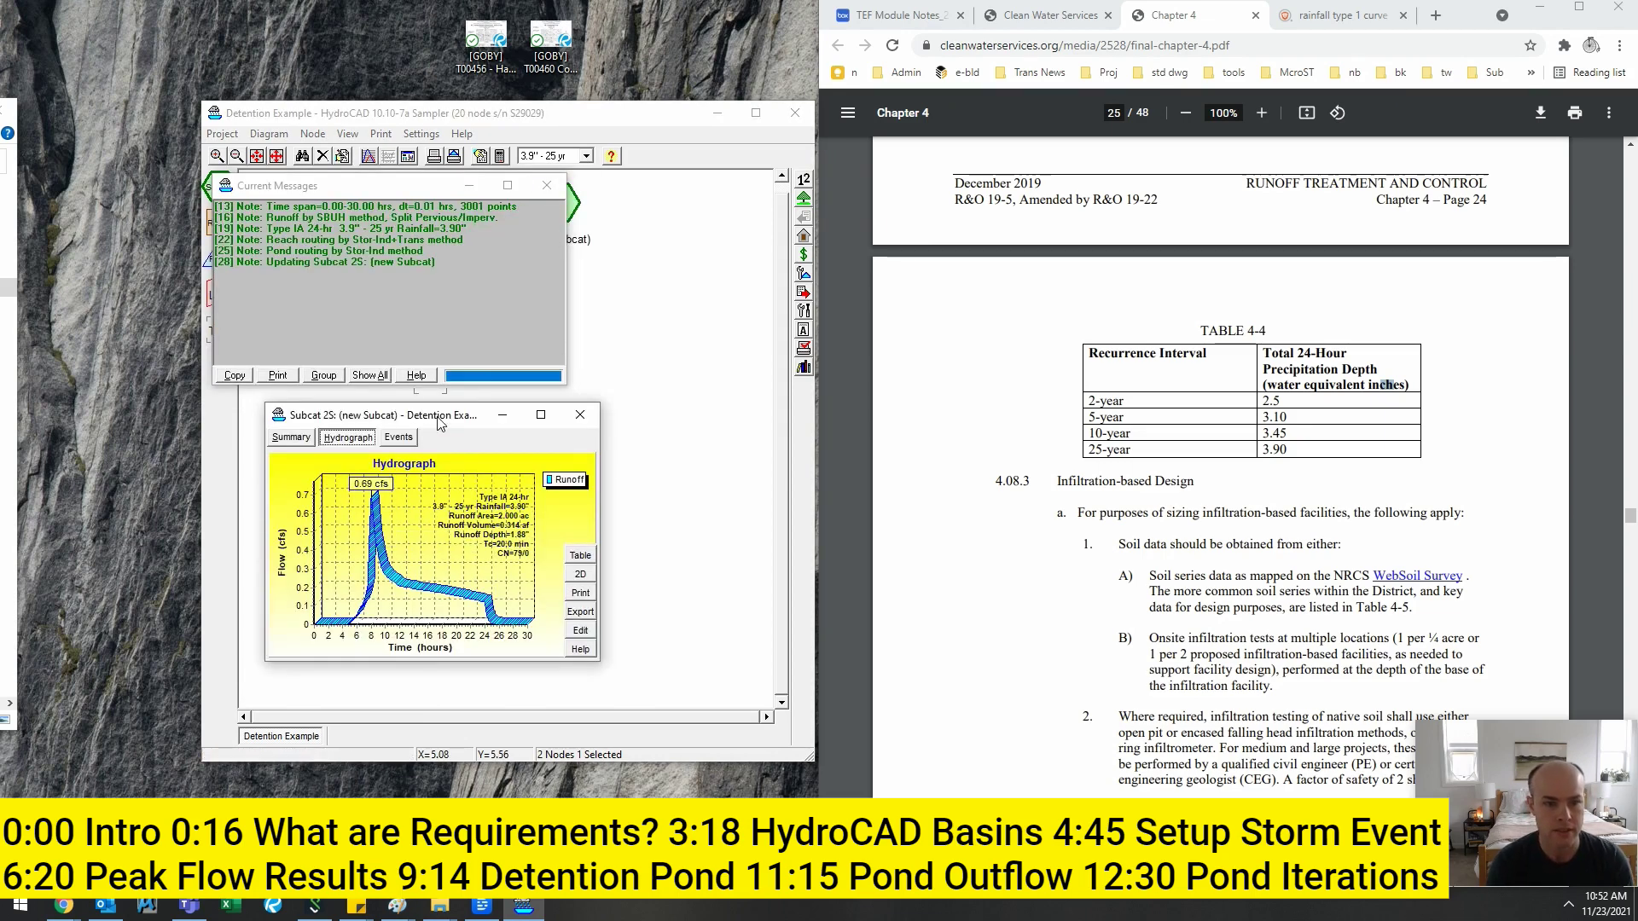
{"action": "left_click", "coordinate": [547, 185]}
- Move 2S below the Pre Development label and change its curve number to 98
{"action": "left_click", "coordinate": [539, 336]}
{"action": "left_click_drag", "start_coordinate": [539, 333], "coordinate": [424, 452]}
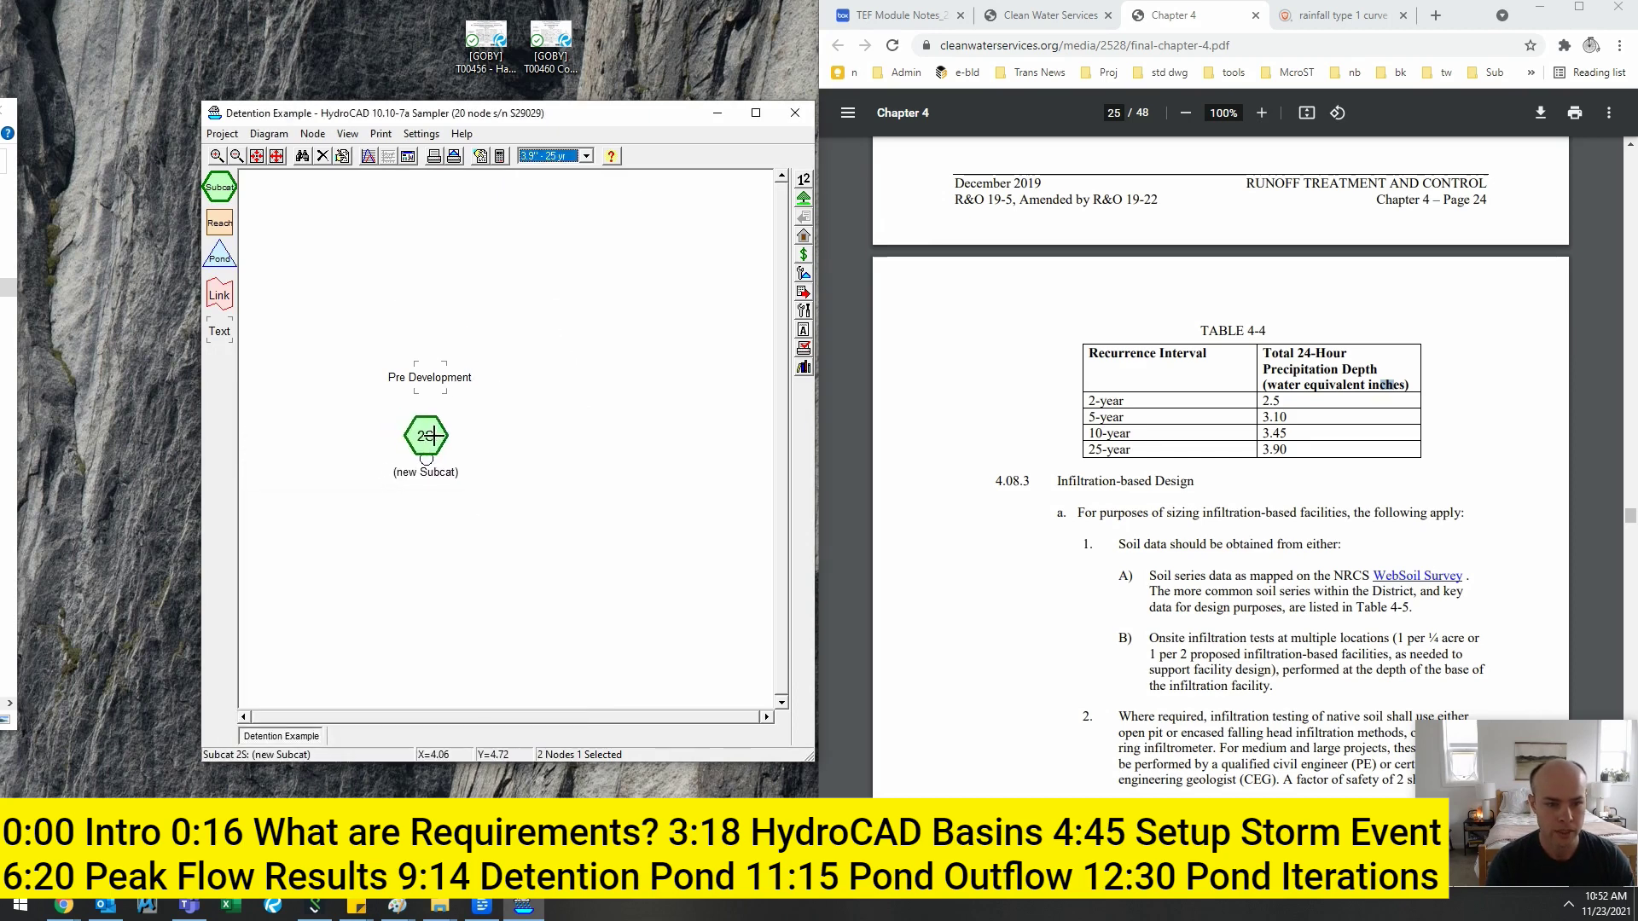
{"action": "right_click", "coordinate": [423, 452]}
{"action": "left_click", "coordinate": [456, 447]}
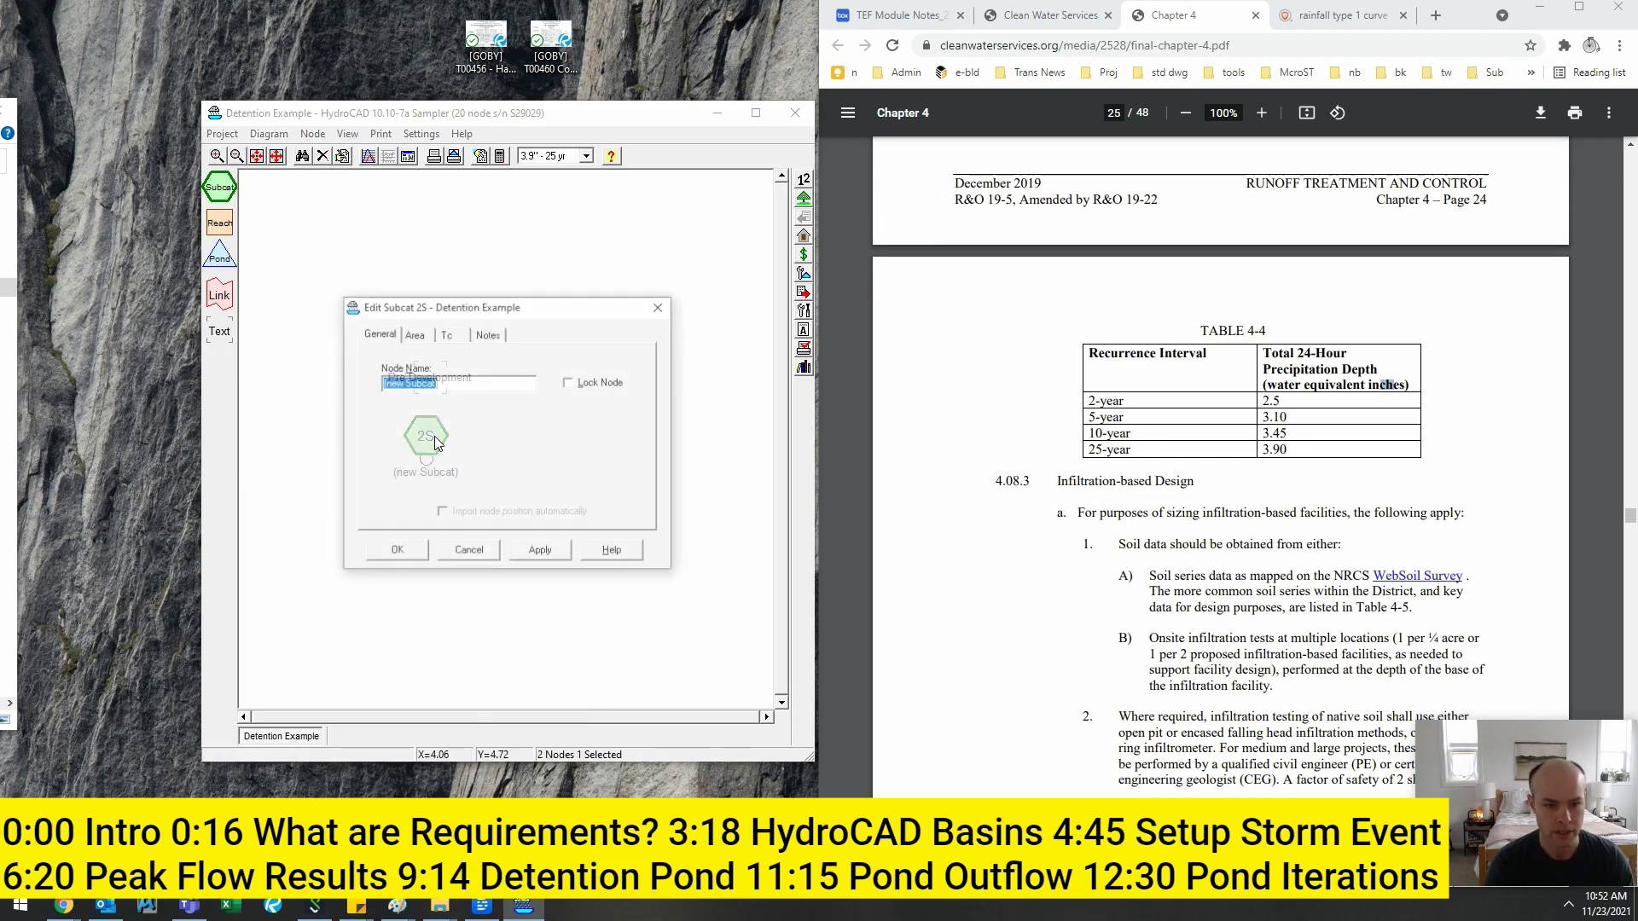
{"action": "left_click", "coordinate": [414, 336]}
{"action": "double_click", "coordinate": [461, 371]}
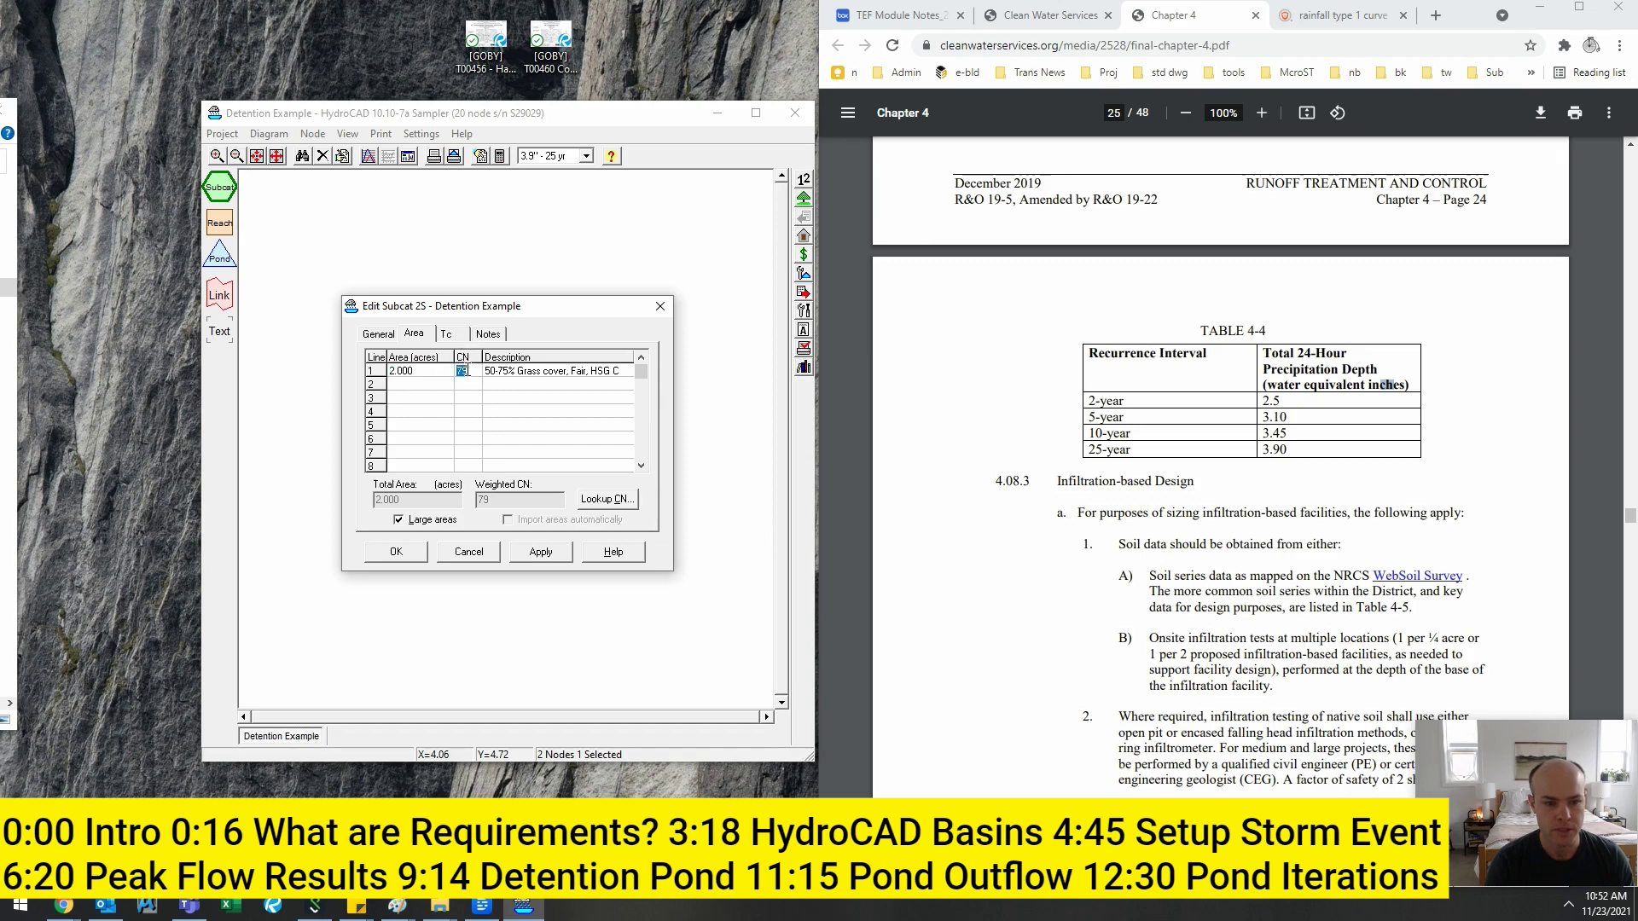
{"action": "double_click", "coordinate": [507, 367]}
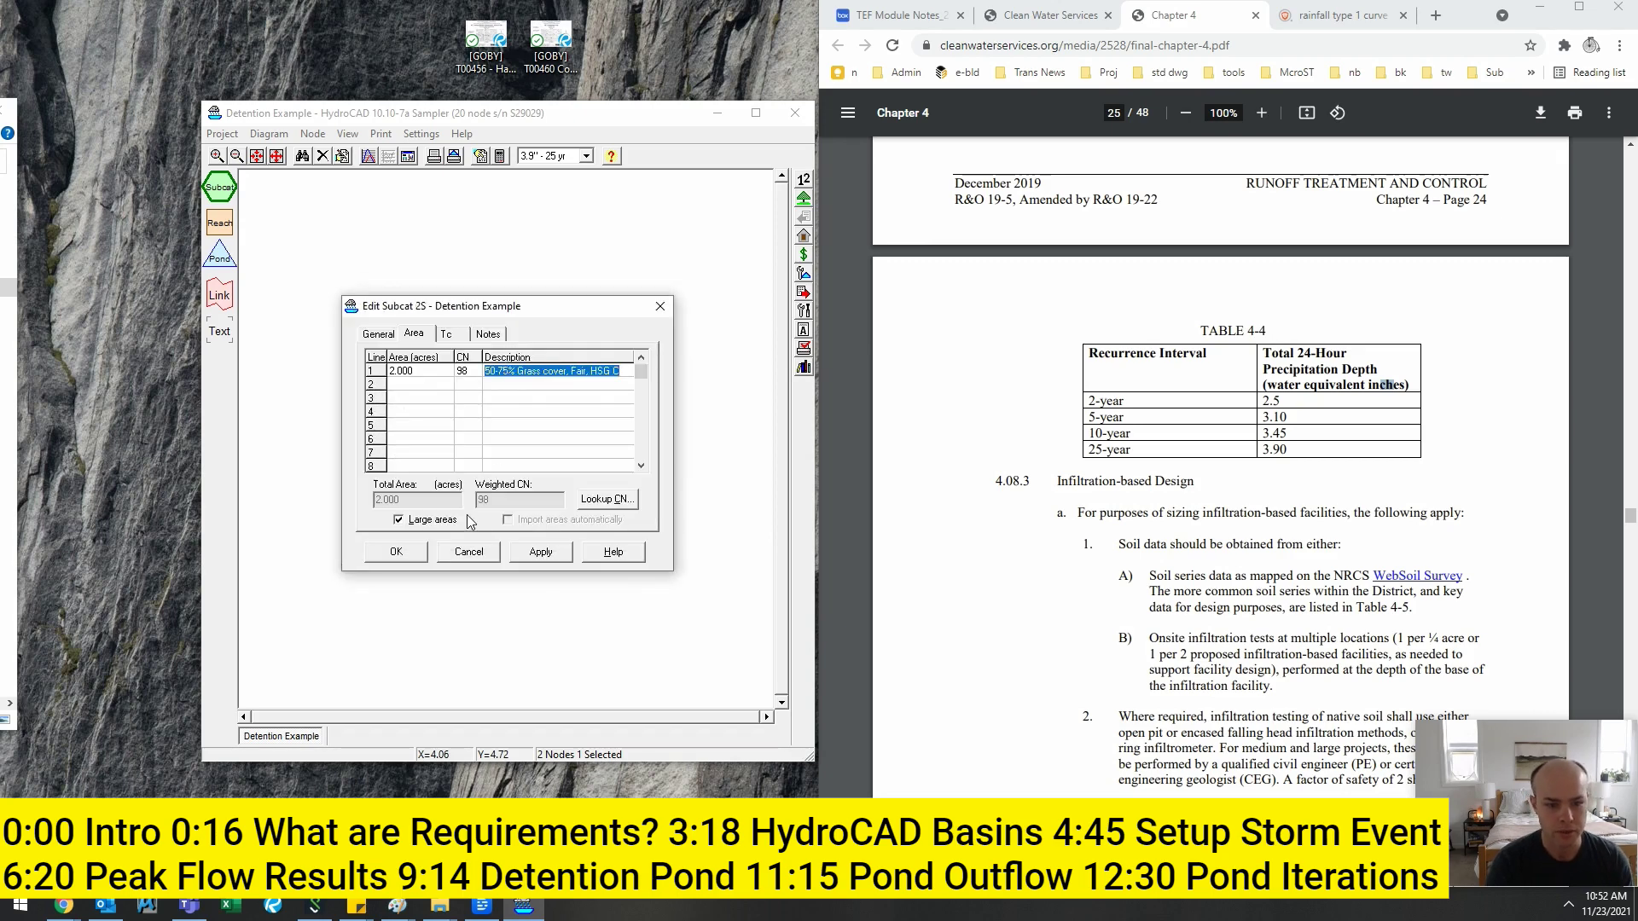
{"action": "left_click", "coordinate": [421, 550]}
- Check the CN 98 runoff, then restore CN 79 and show runoff for all three storms
{"action": "double_click", "coordinate": [420, 429]}
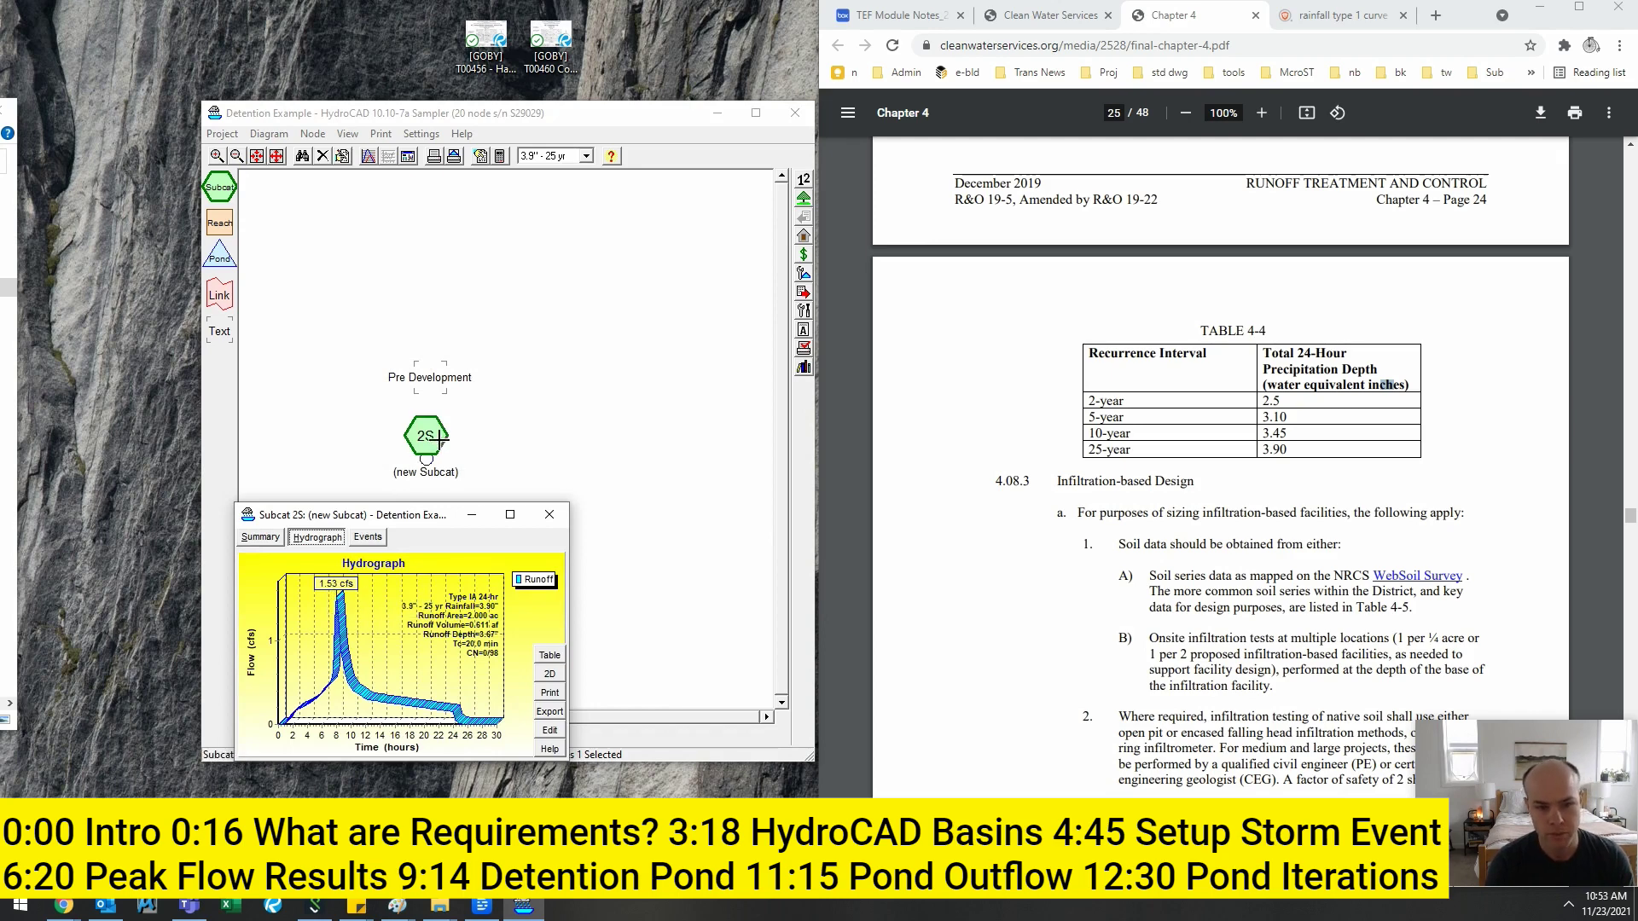
{"action": "mouse_move", "coordinate": [429, 426]}
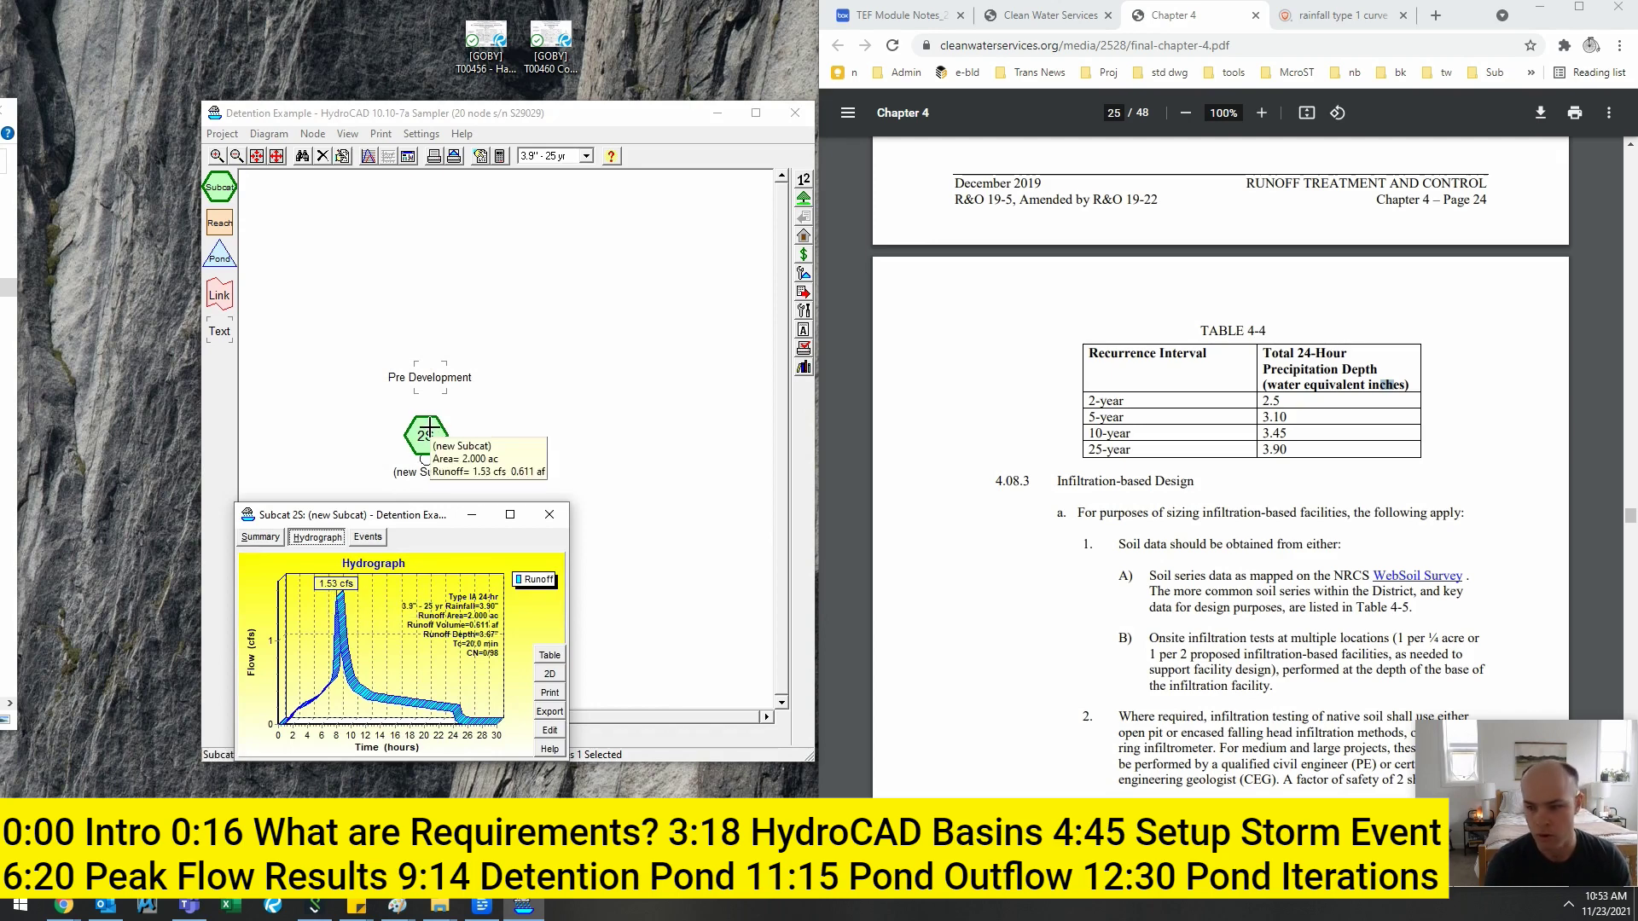
{"action": "double_click", "coordinate": [424, 438]}
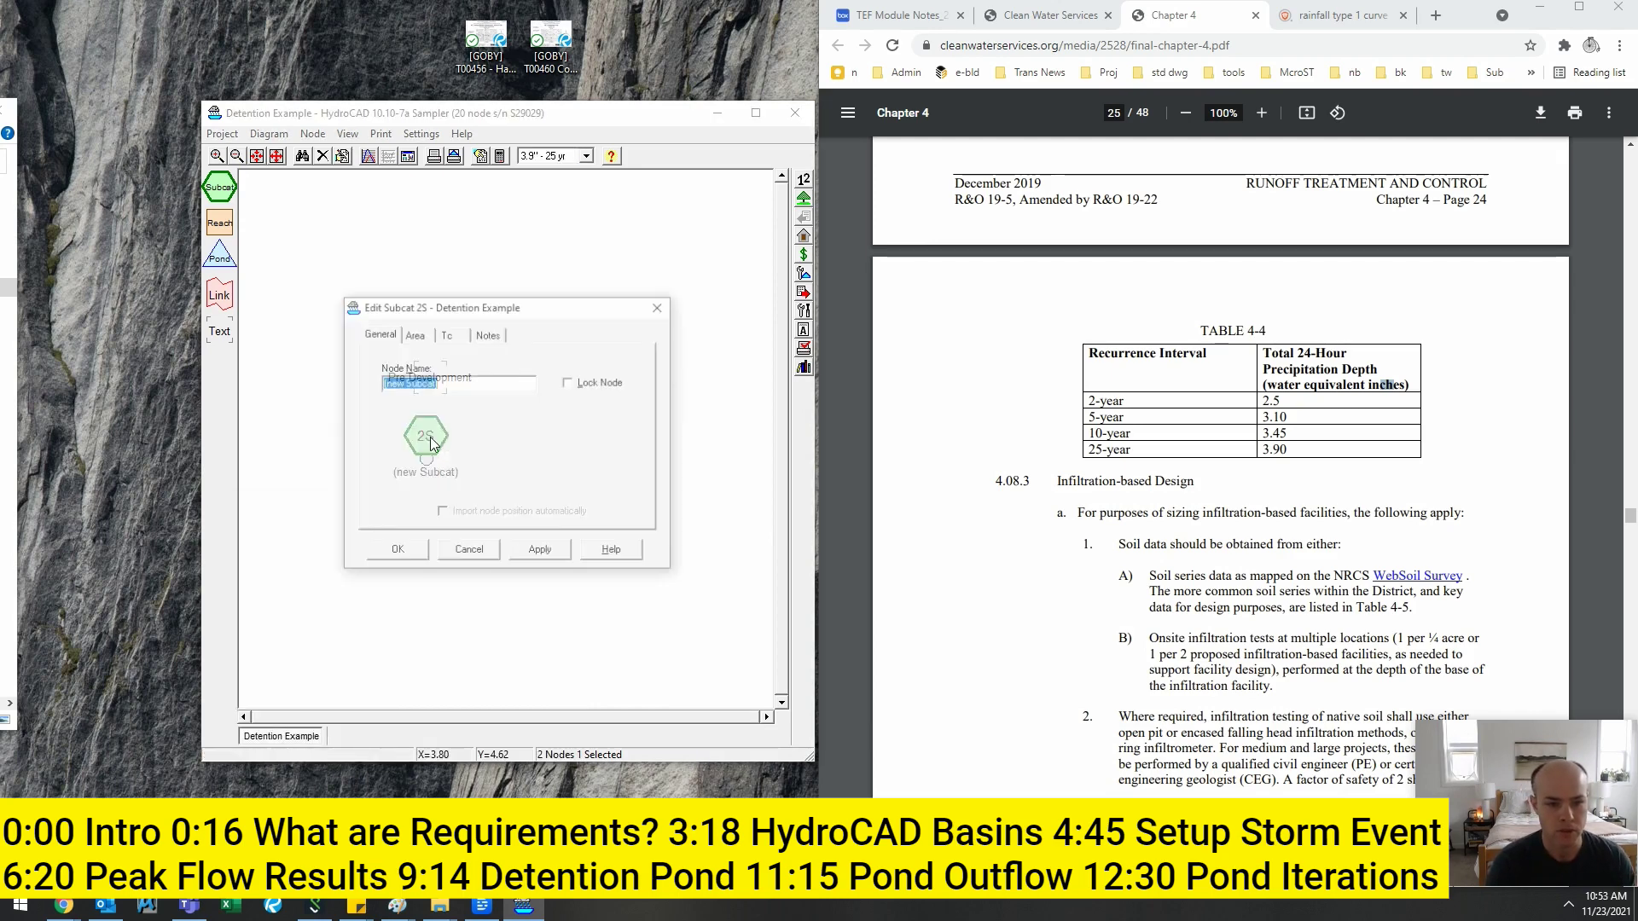
{"action": "left_click", "coordinate": [414, 334]}
{"action": "double_click", "coordinate": [468, 375]}
{"action": "left_click", "coordinate": [440, 563]}
{"action": "left_click", "coordinate": [421, 530]}
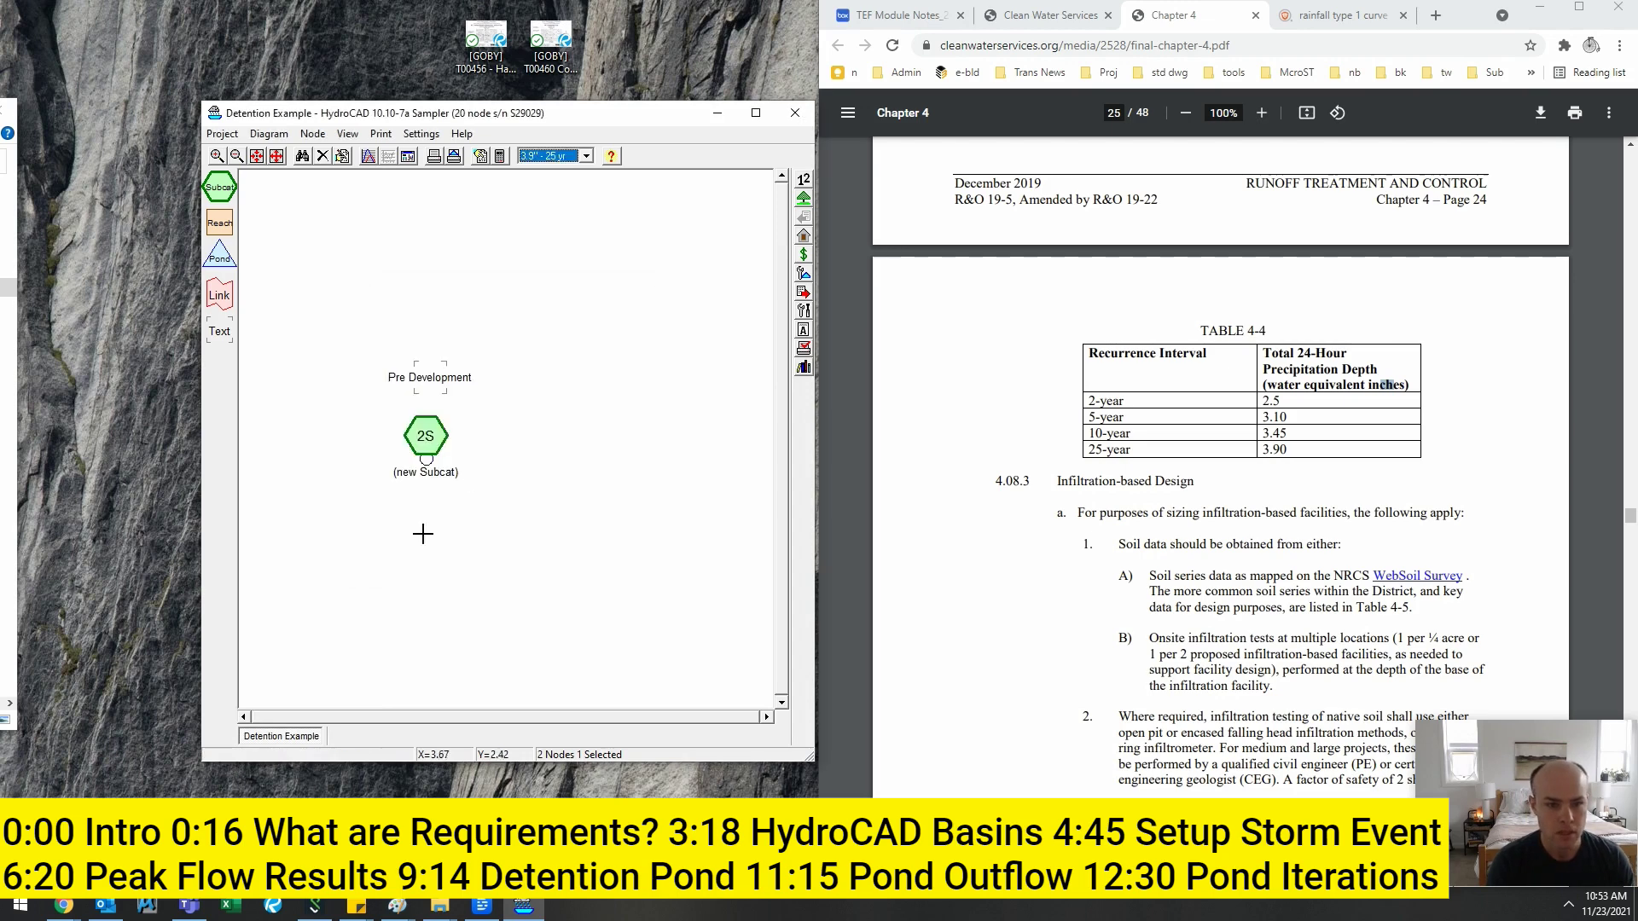
{"action": "left_click_drag", "start_coordinate": [432, 518], "coordinate": [466, 487]}
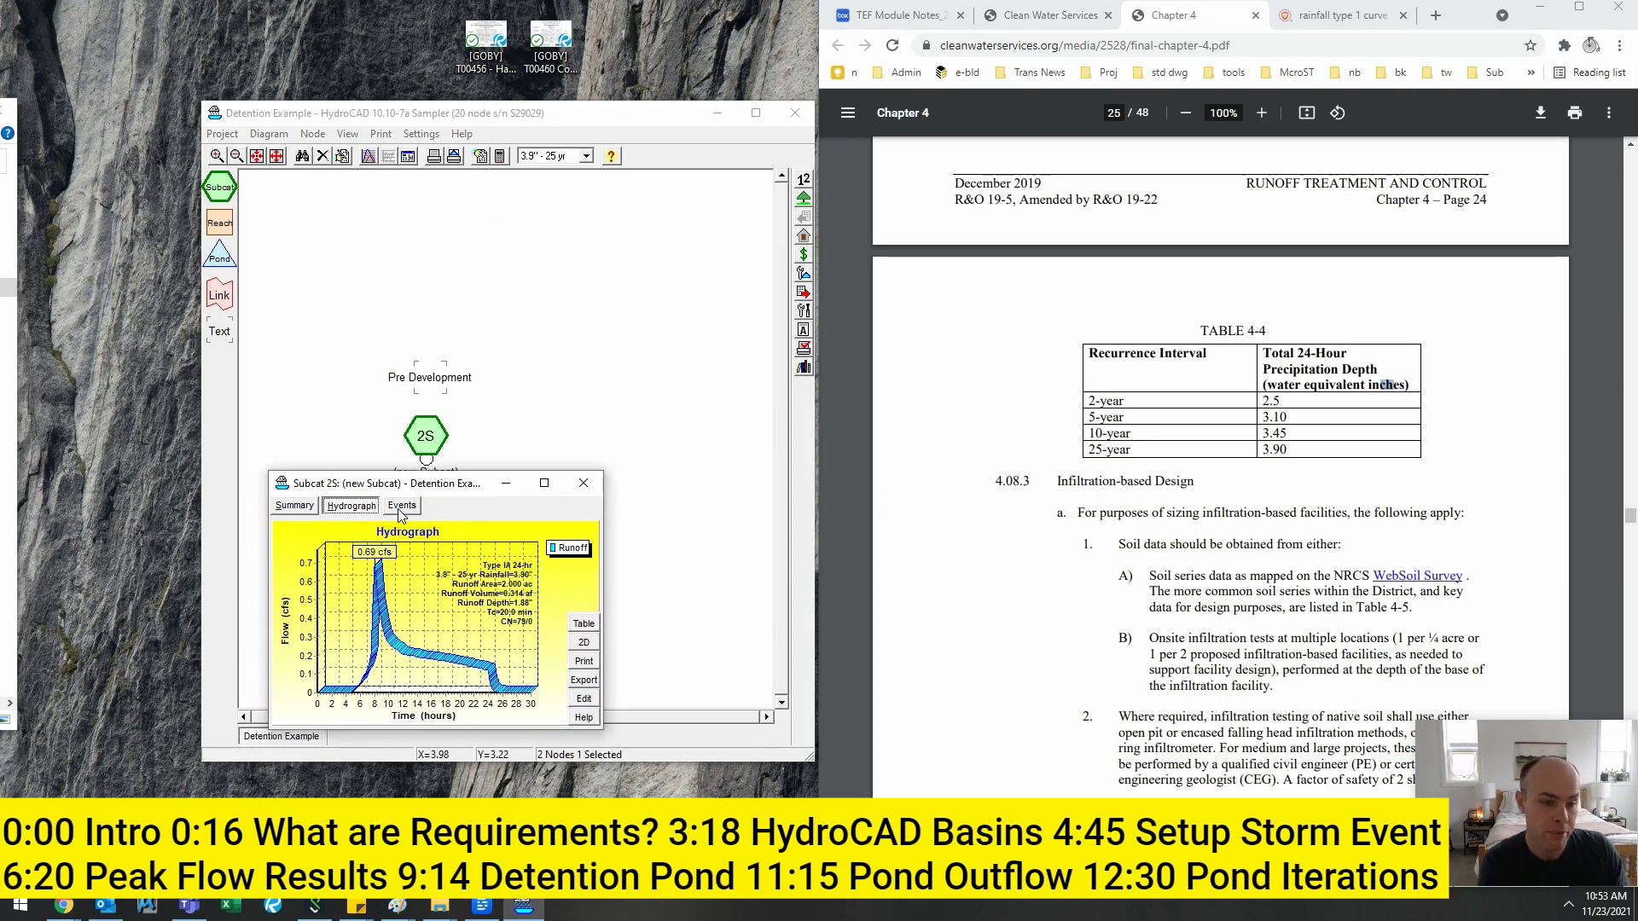
{"action": "left_click", "coordinate": [401, 506]}
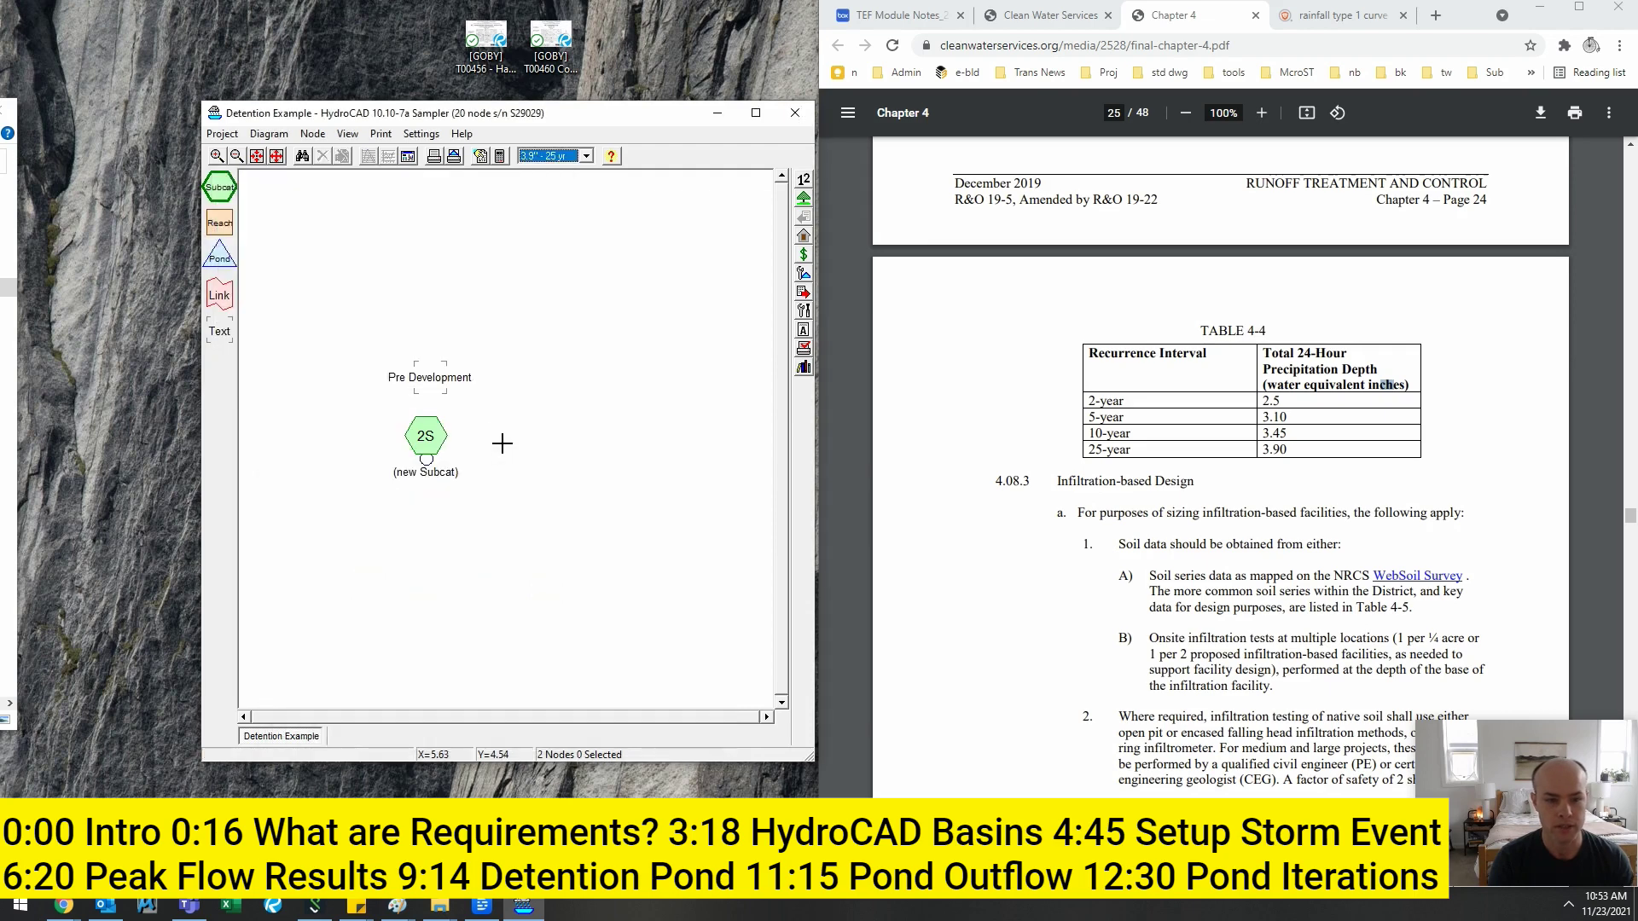
{"action": "key", "text": "Escape"}
{"action": "double_click", "coordinate": [426, 436]}
{"action": "left_click", "coordinate": [356, 505]}
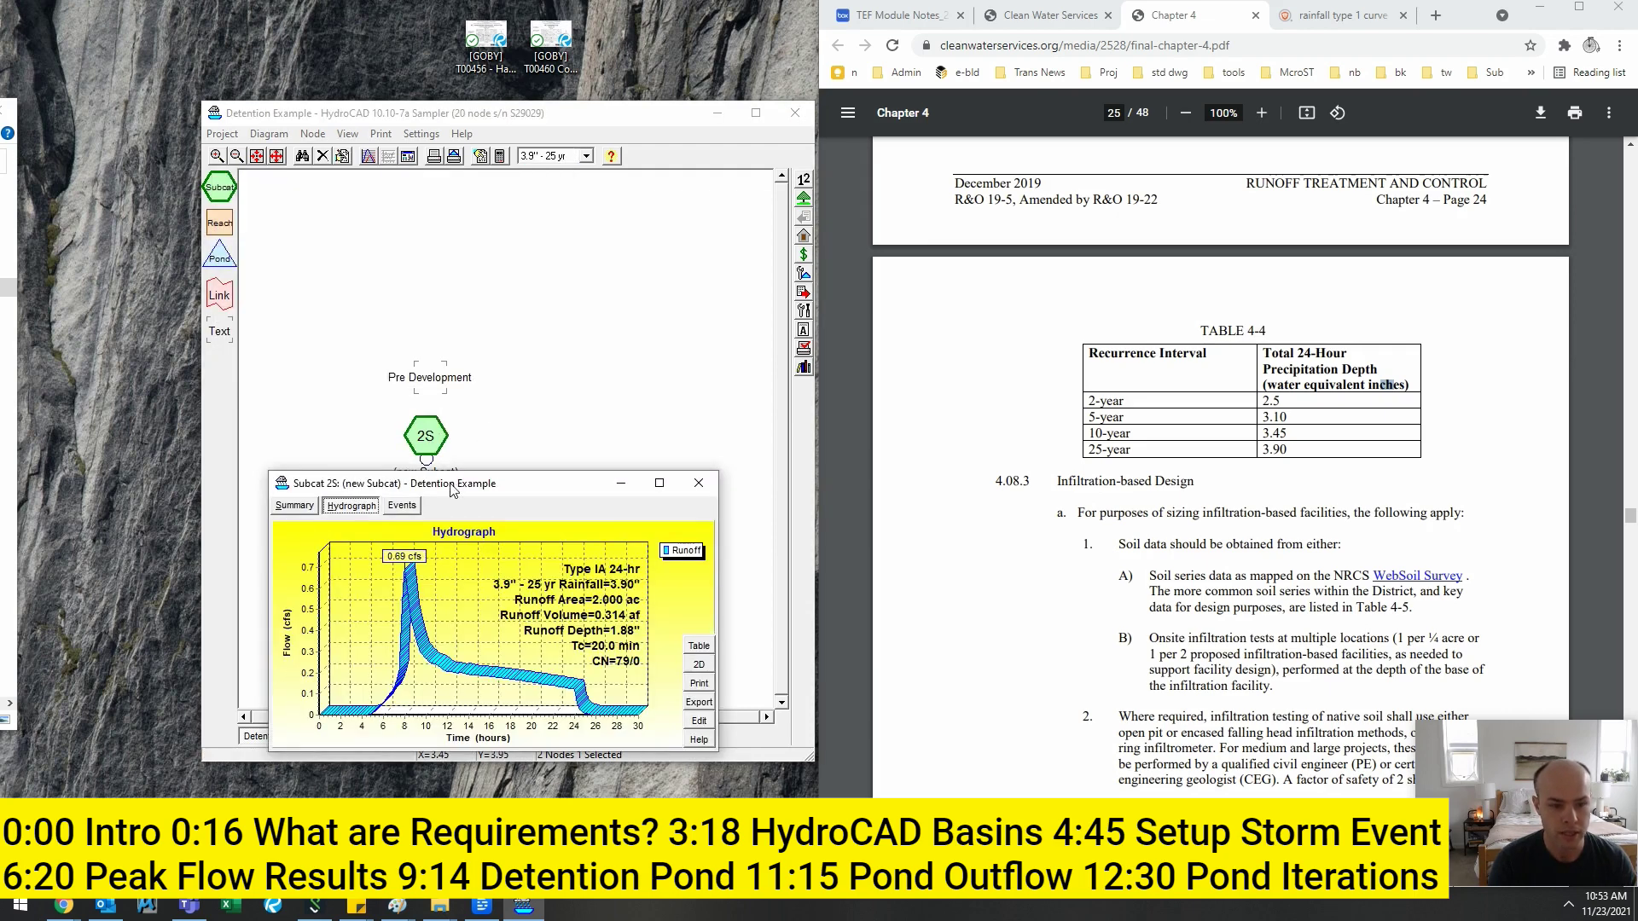
{"action": "left_click_drag", "start_coordinate": [456, 482], "coordinate": [461, 383]}
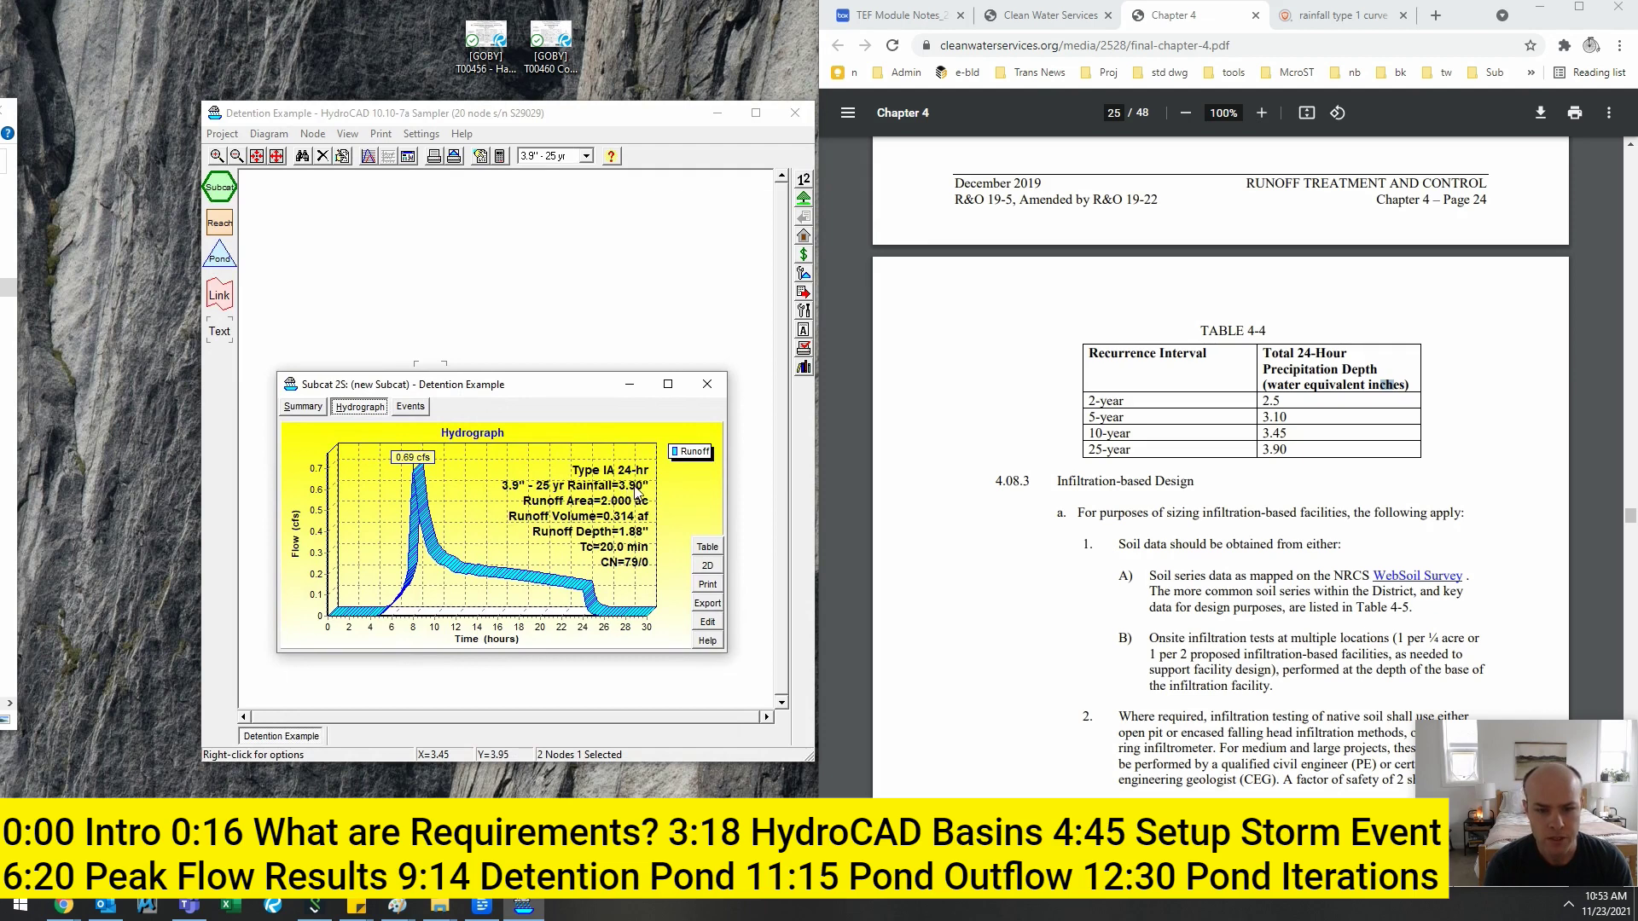
{"action": "left_click", "coordinate": [567, 156]}
{"action": "left_click", "coordinate": [544, 166]}
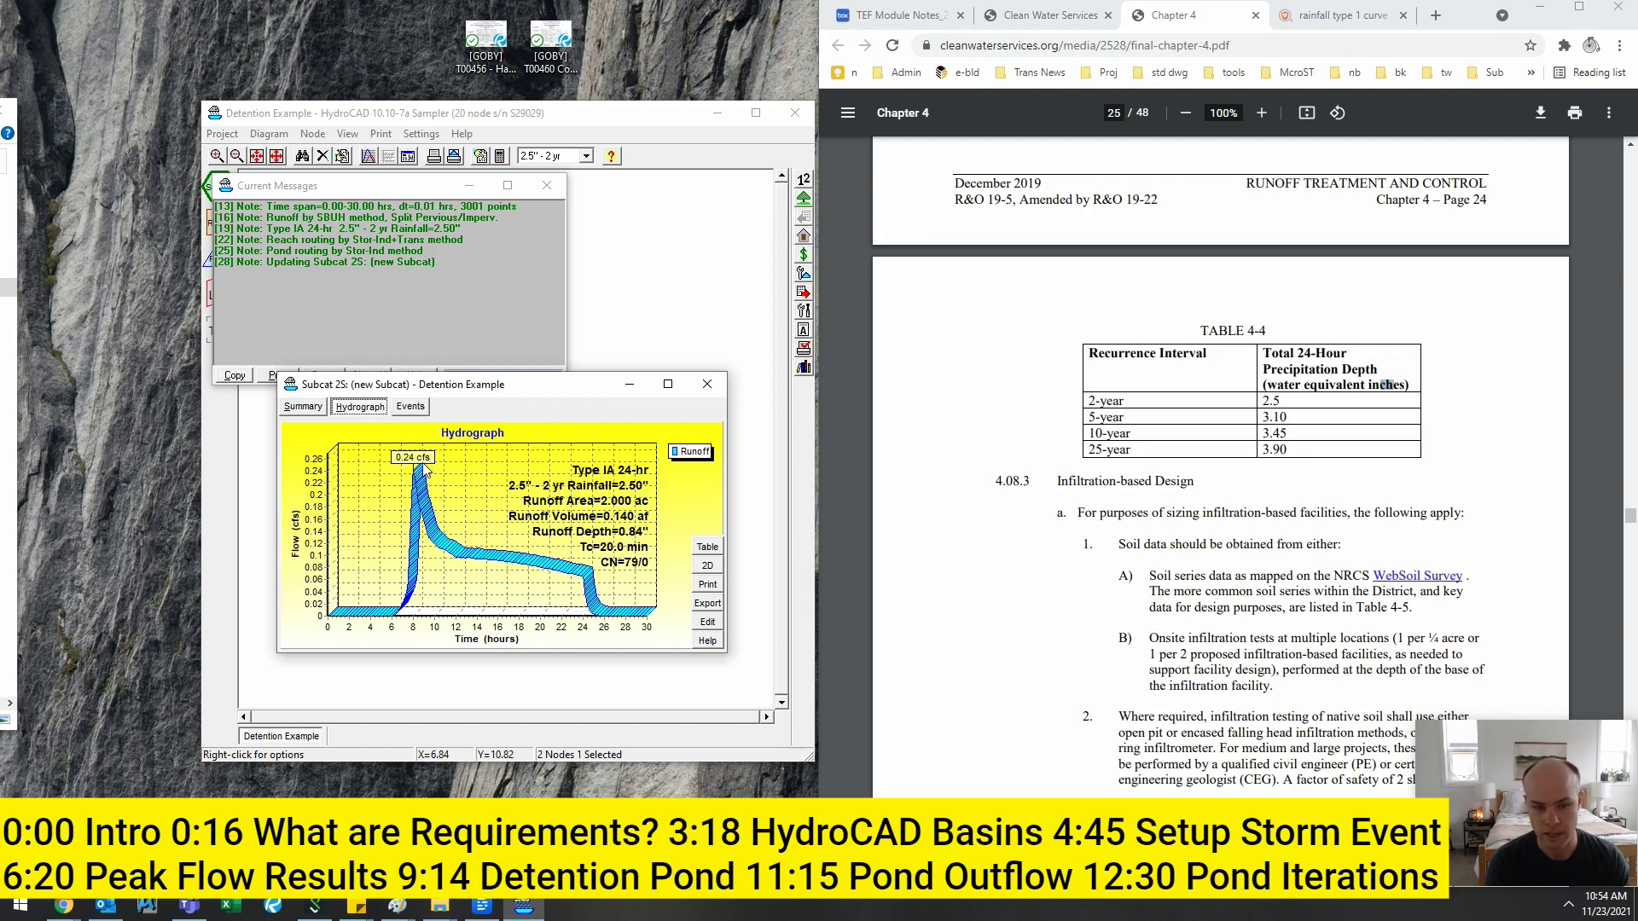
{"action": "left_click", "coordinate": [411, 406]}
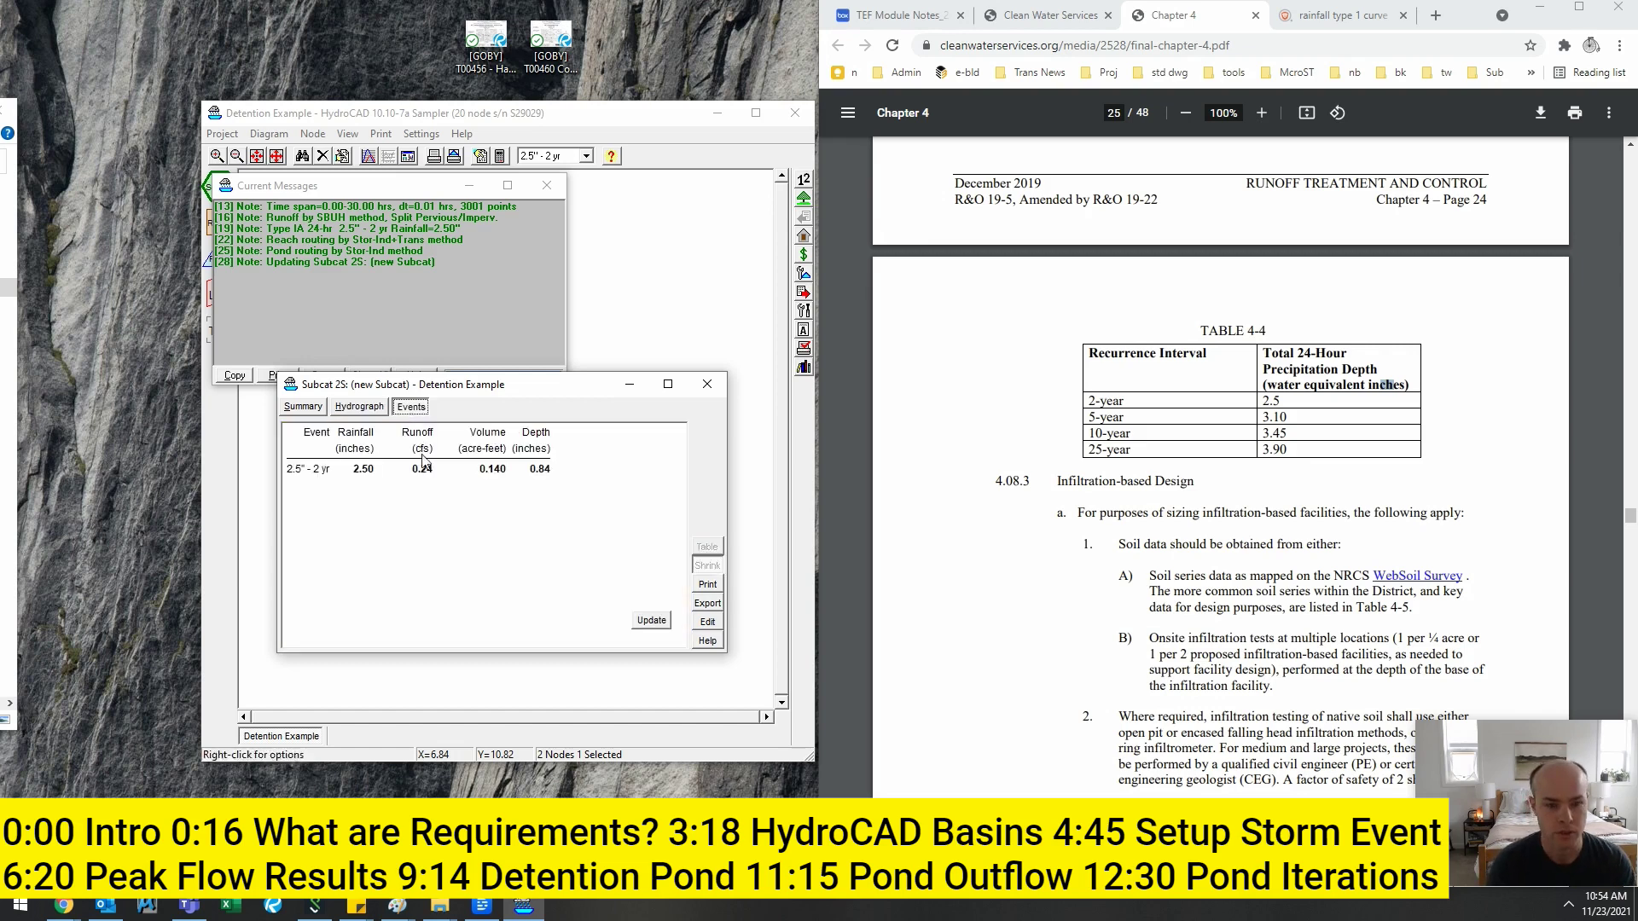
{"action": "key", "text": "Escape"}
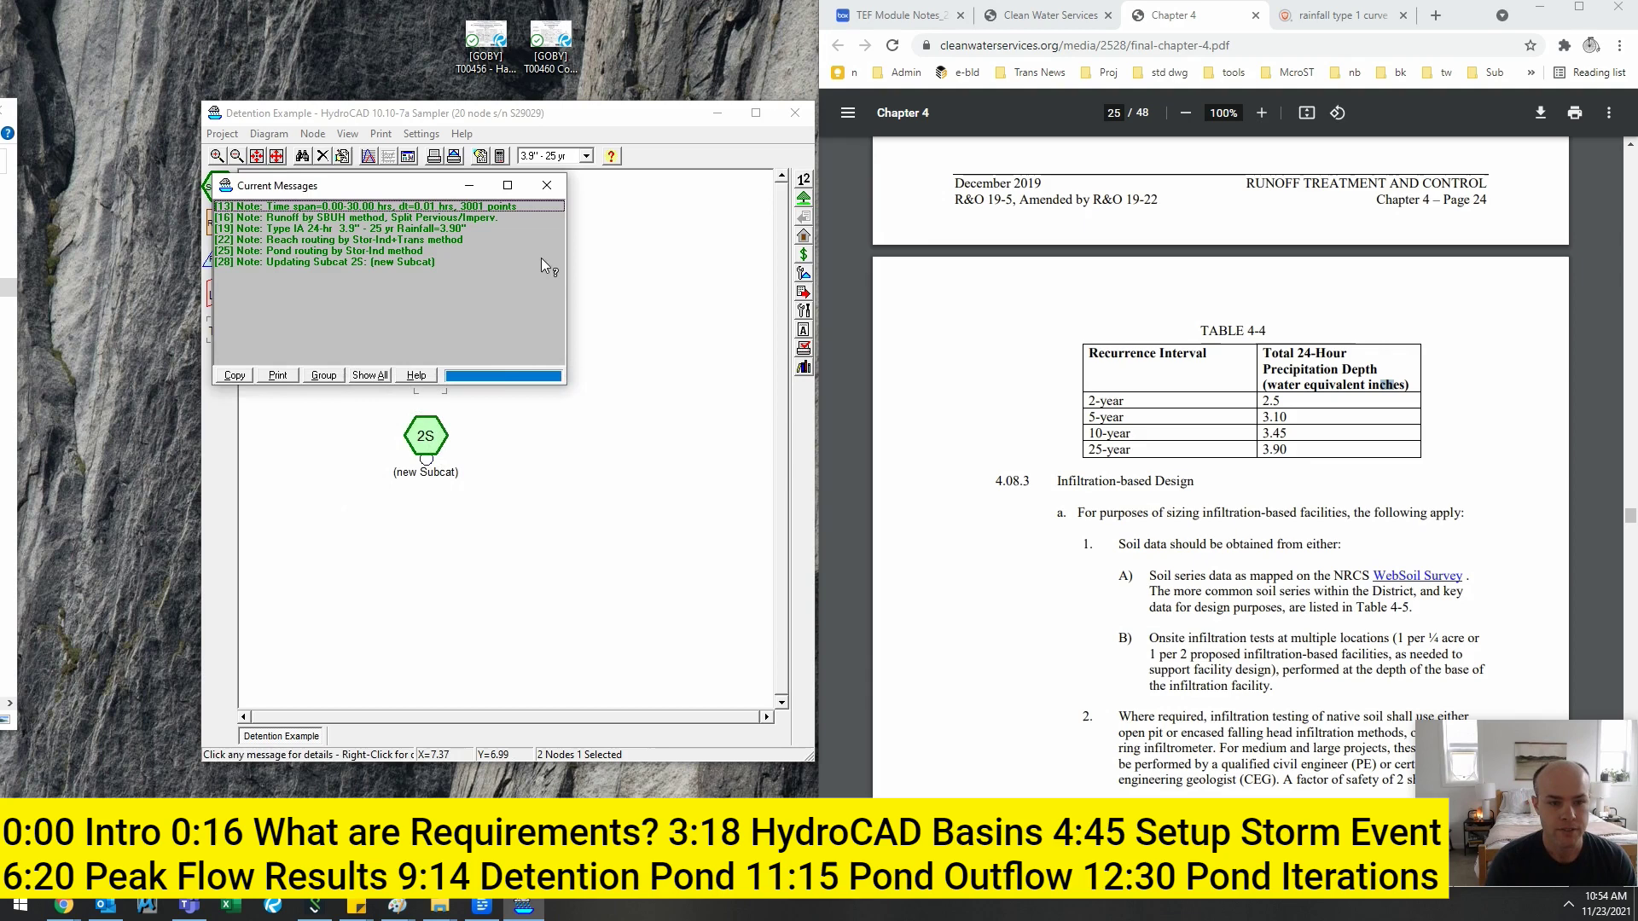
{"action": "left_click", "coordinate": [545, 186]}
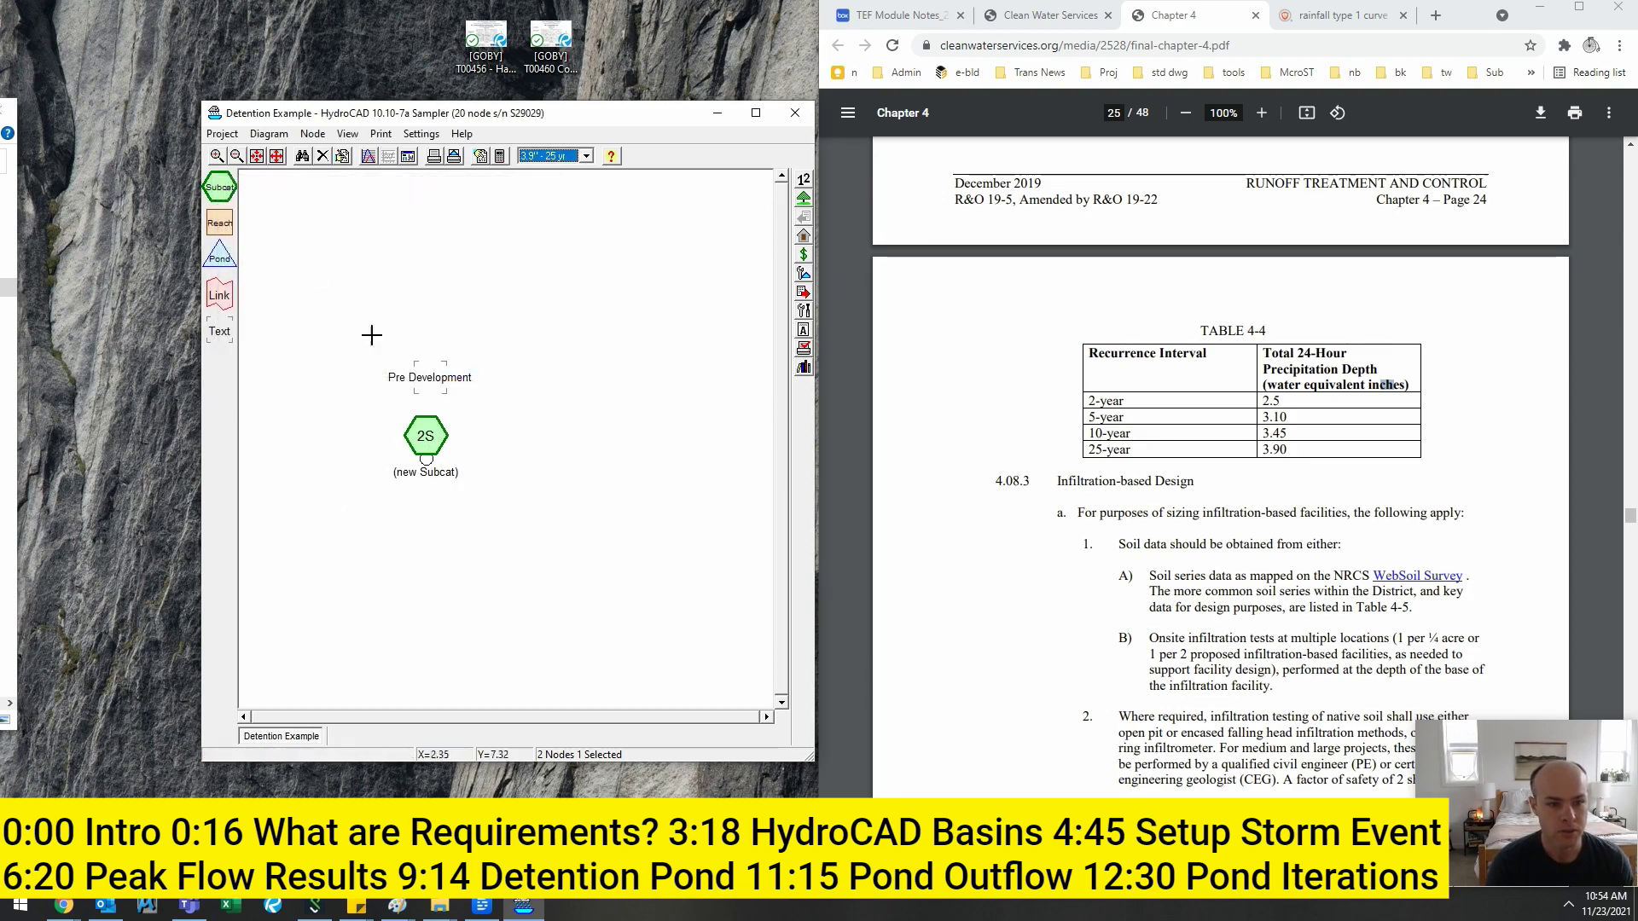
- Add subcatchment 3S right of 2S and set its first area line to paved roads, CN 98
{"action": "left_click_drag", "start_coordinate": [426, 444], "coordinate": [566, 438]}
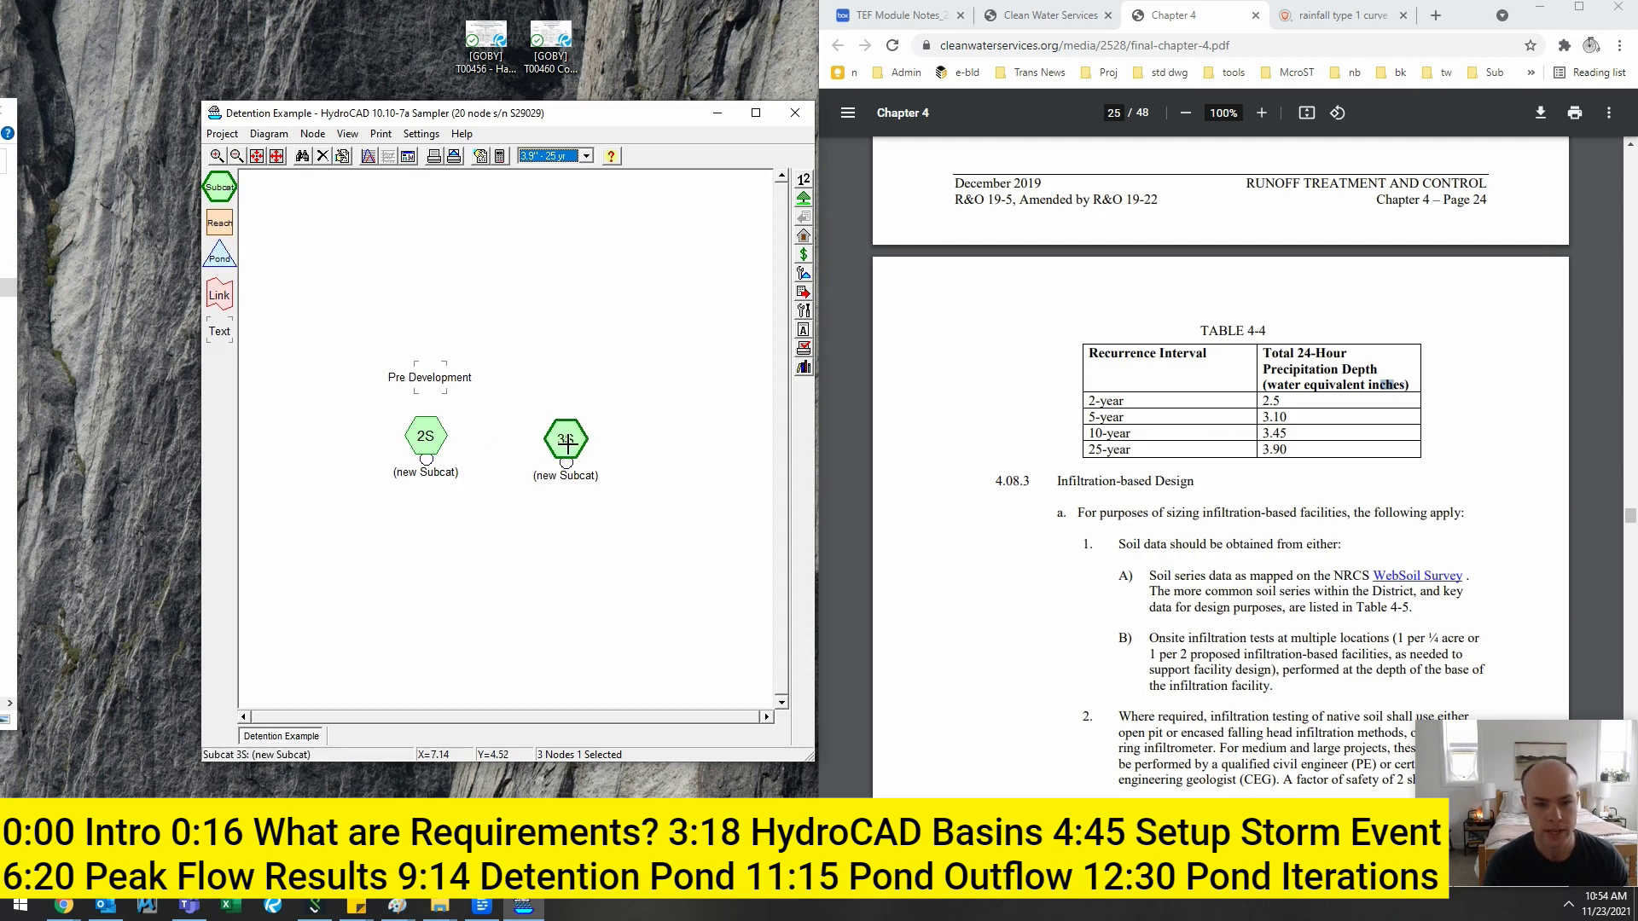
{"action": "right_click", "coordinate": [567, 441]}
{"action": "left_click", "coordinate": [650, 453]}
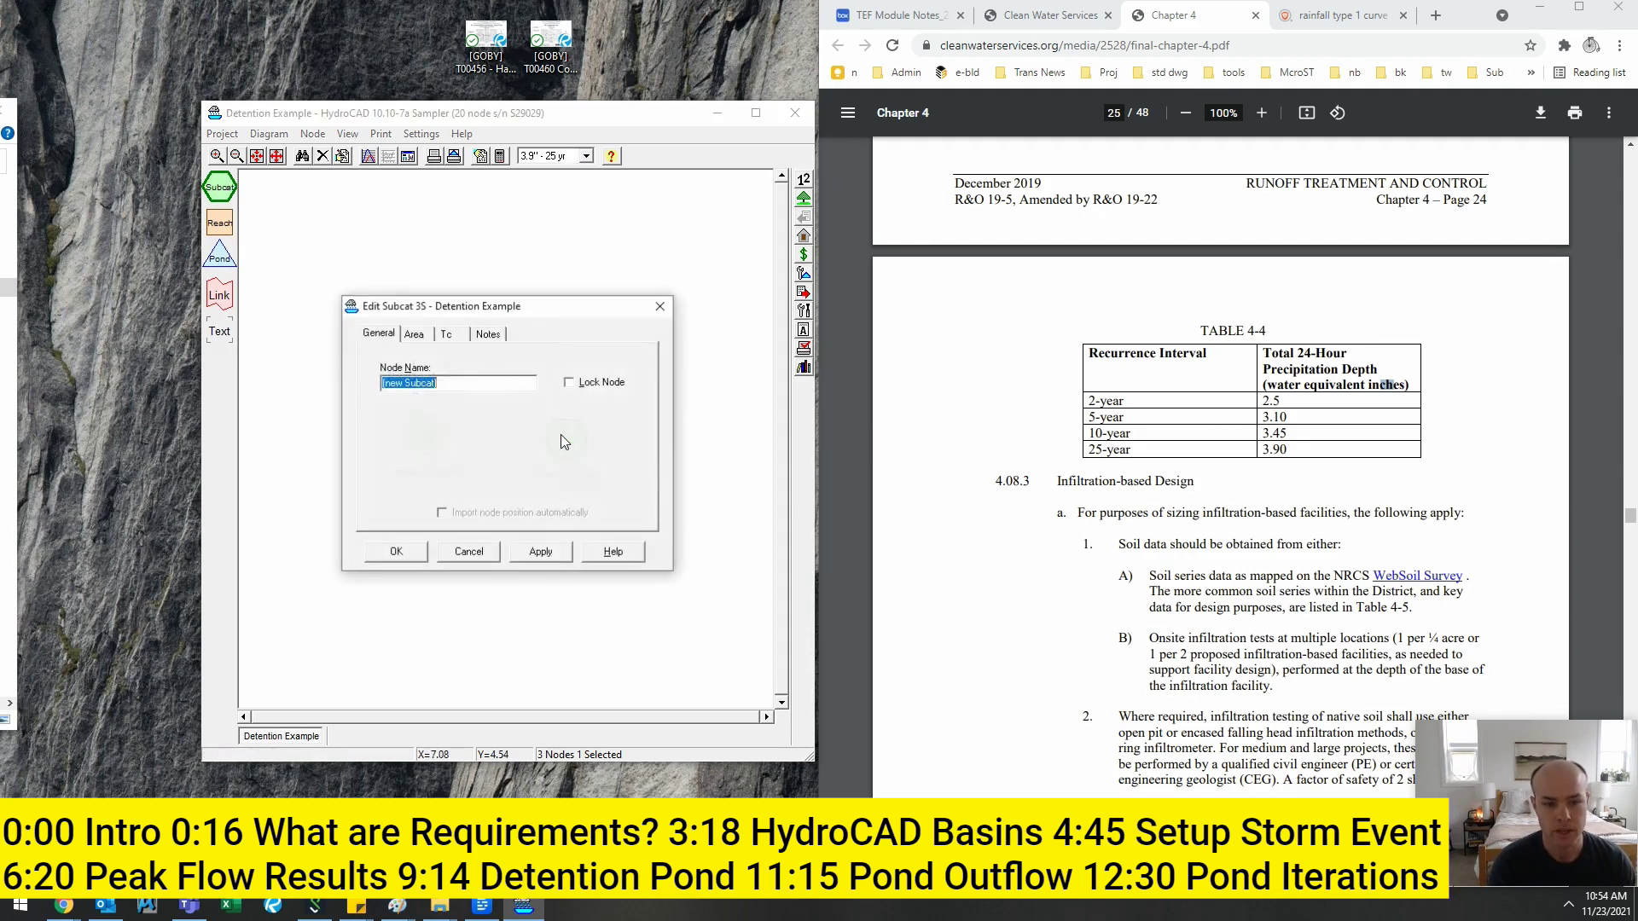
{"action": "left_click", "coordinate": [413, 333]}
{"action": "left_click", "coordinate": [533, 372]}
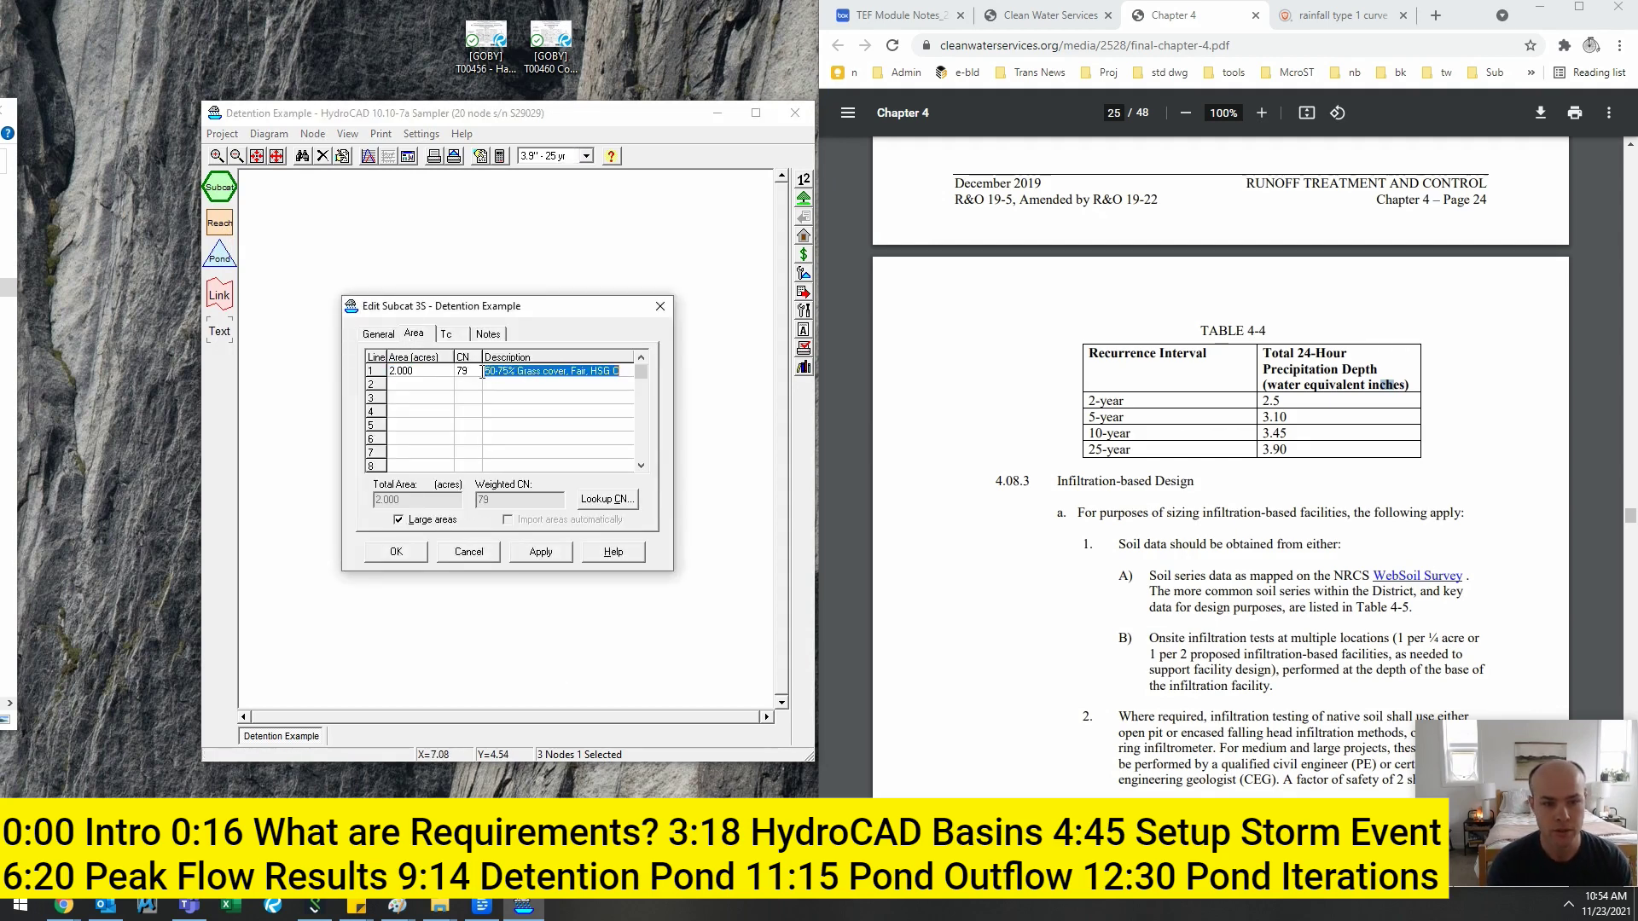
{"action": "key", "text": "Delete"}
{"action": "left_click", "coordinate": [471, 371]}
{"action": "double_click", "coordinate": [471, 371]}
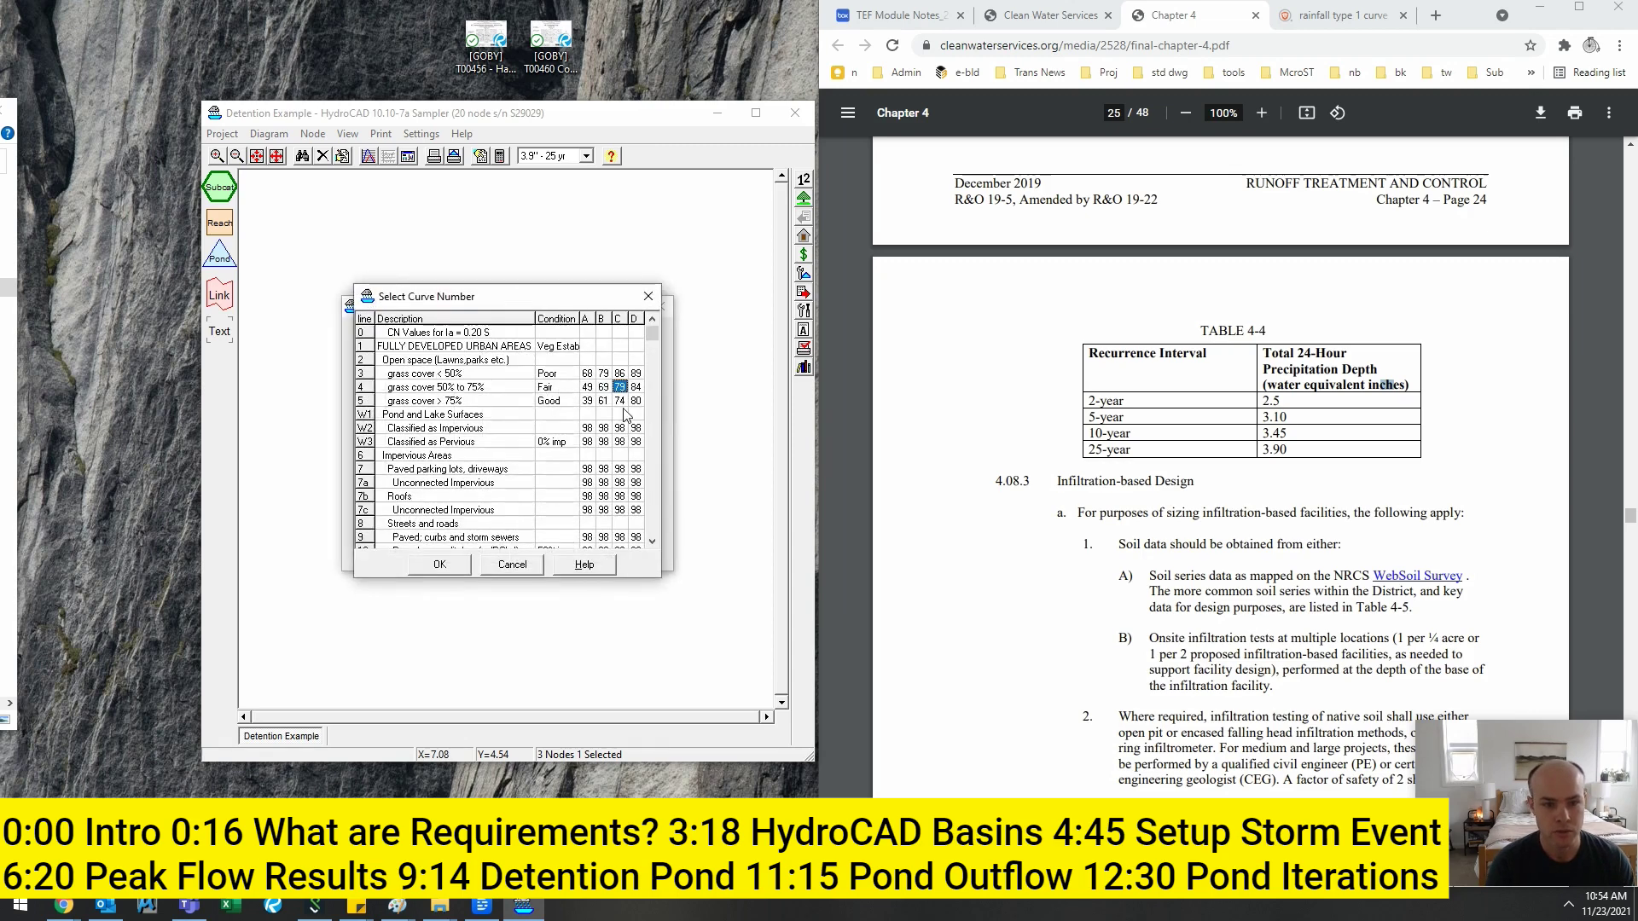
{"action": "left_click_drag", "start_coordinate": [673, 587], "coordinate": [750, 647]}
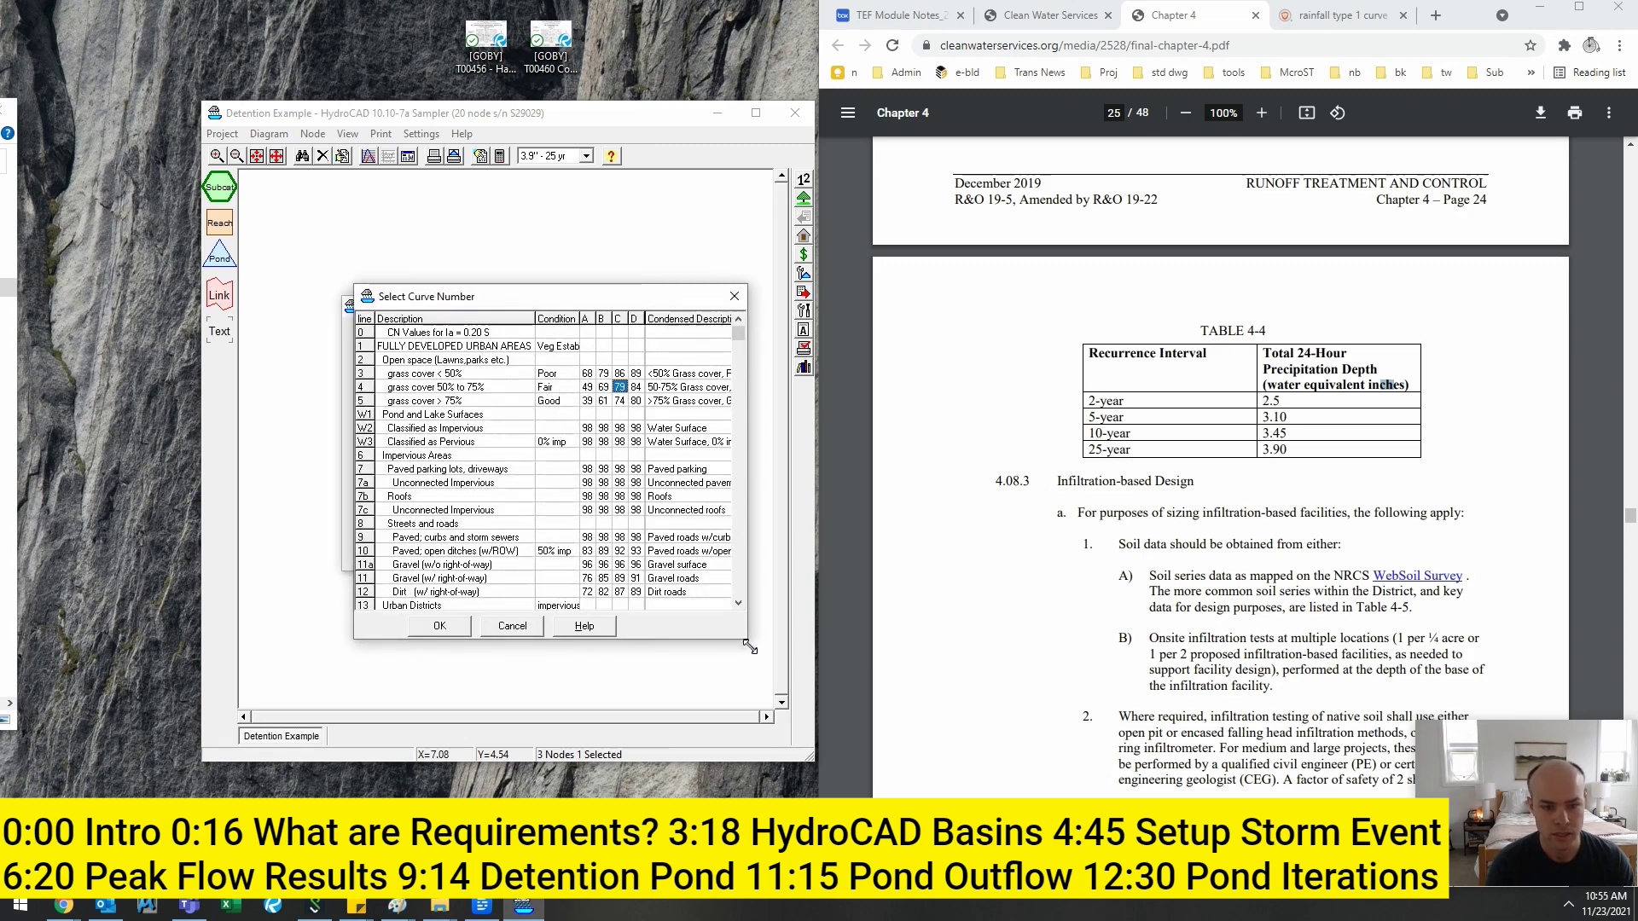
{"action": "double_click", "coordinate": [605, 538]}
- Give line 1 1.5 acres, add 0.5 acres of good grass (CN 74), and view the 1.27 cfs hydrograph
{"action": "left_click", "coordinate": [430, 372]}
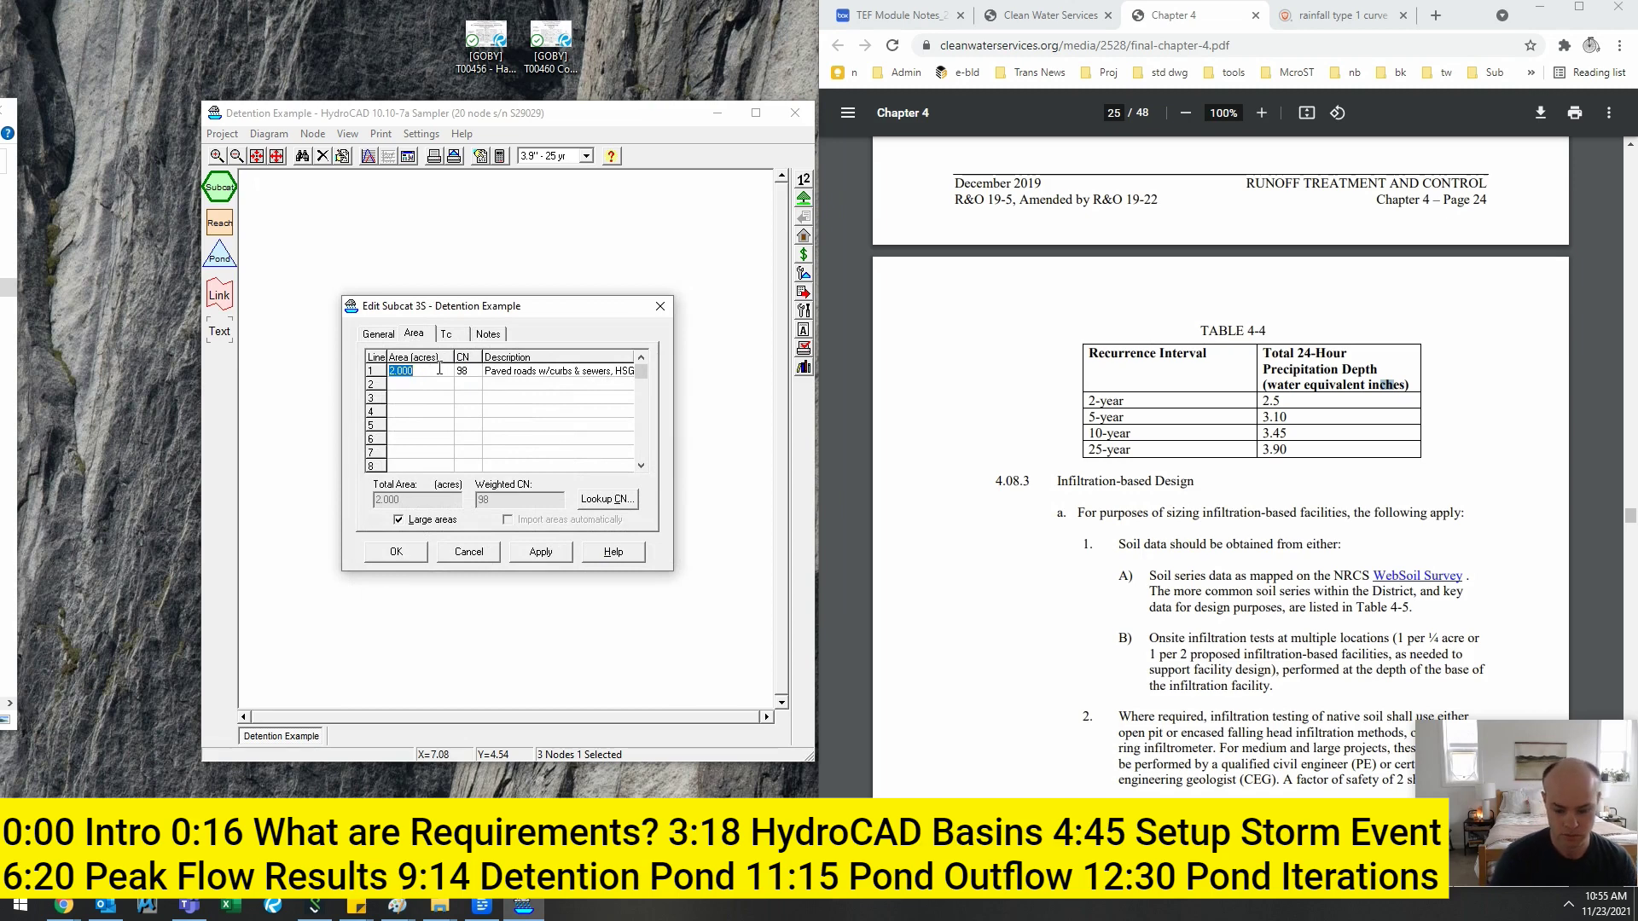
{"action": "type", "text": "1."}
{"action": "left_click", "coordinate": [429, 386]}
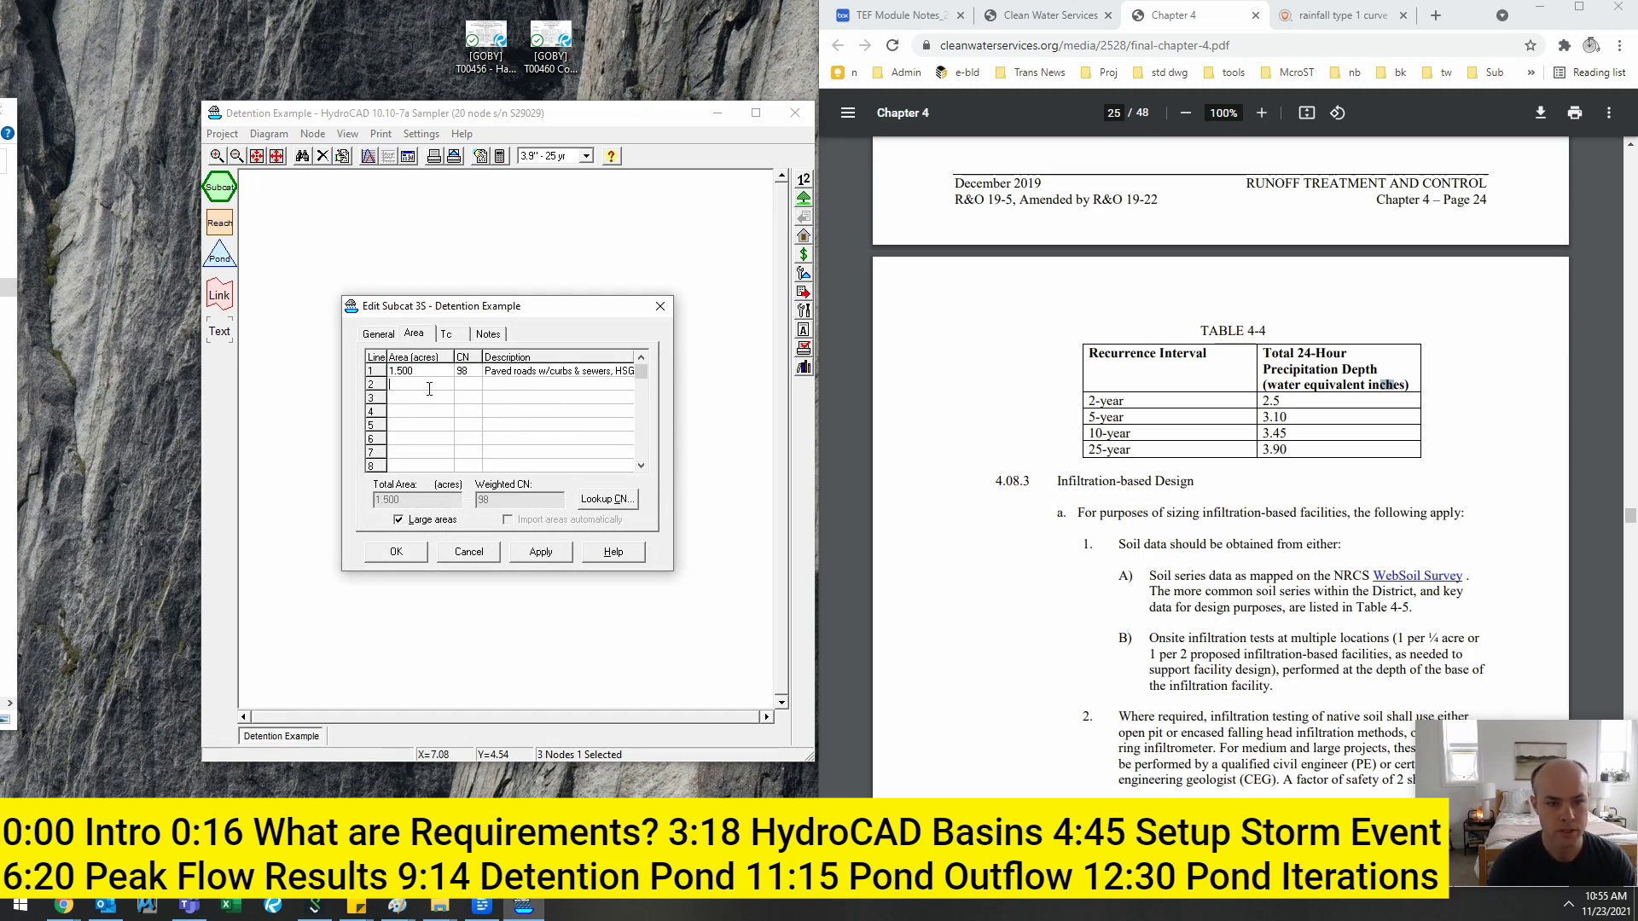
{"action": "left_click", "coordinate": [607, 499]}
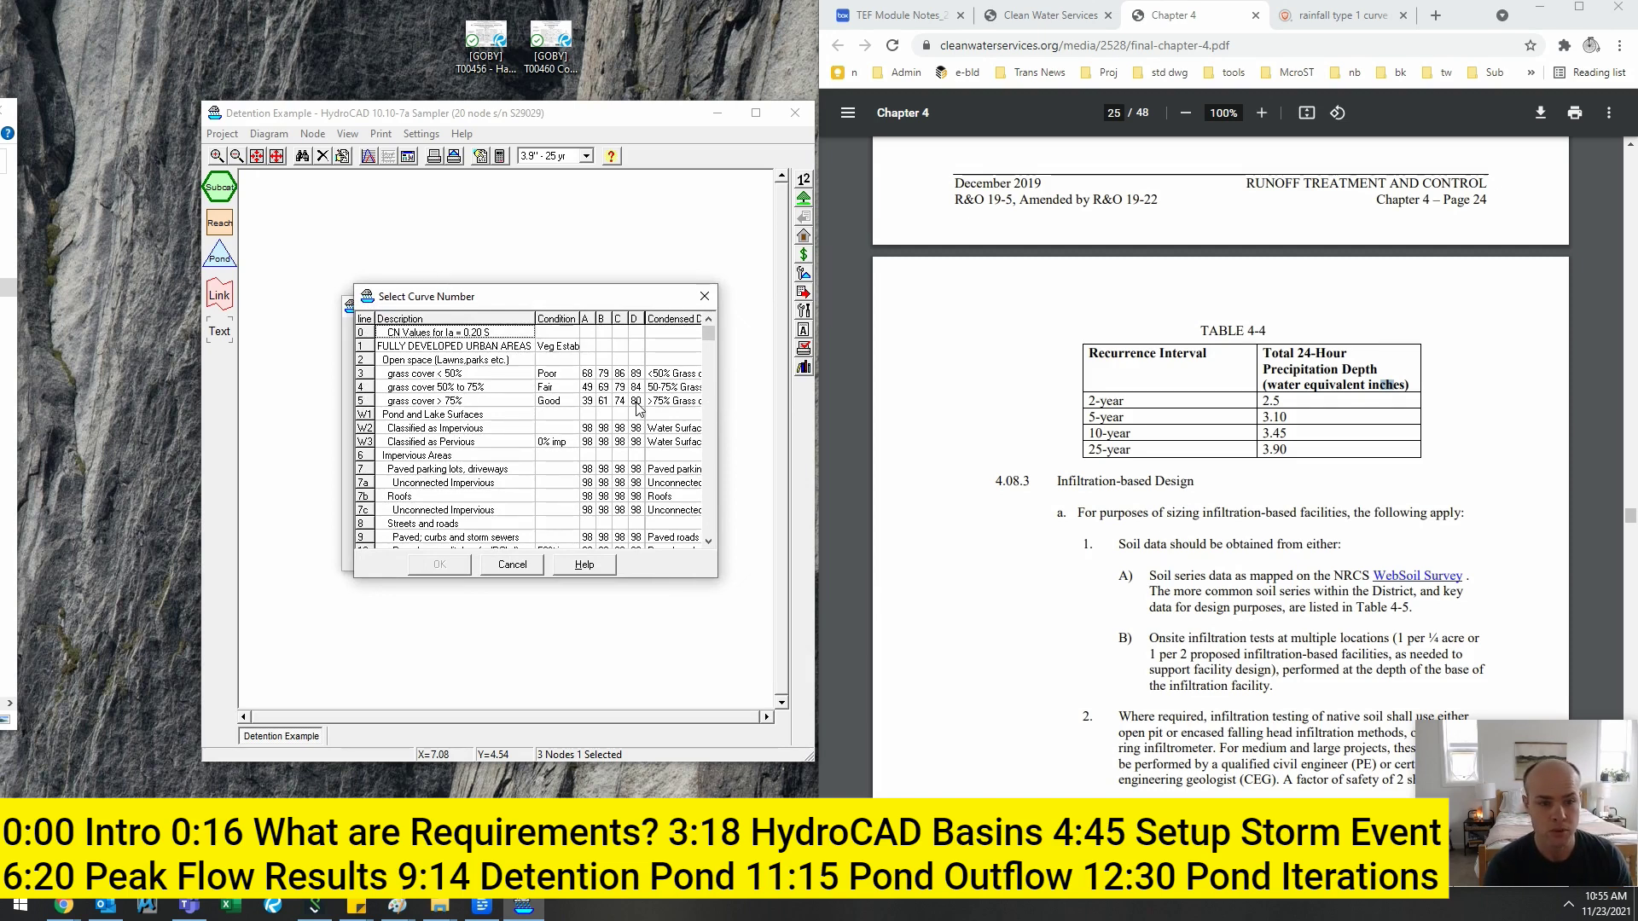
{"action": "double_click", "coordinate": [618, 400]}
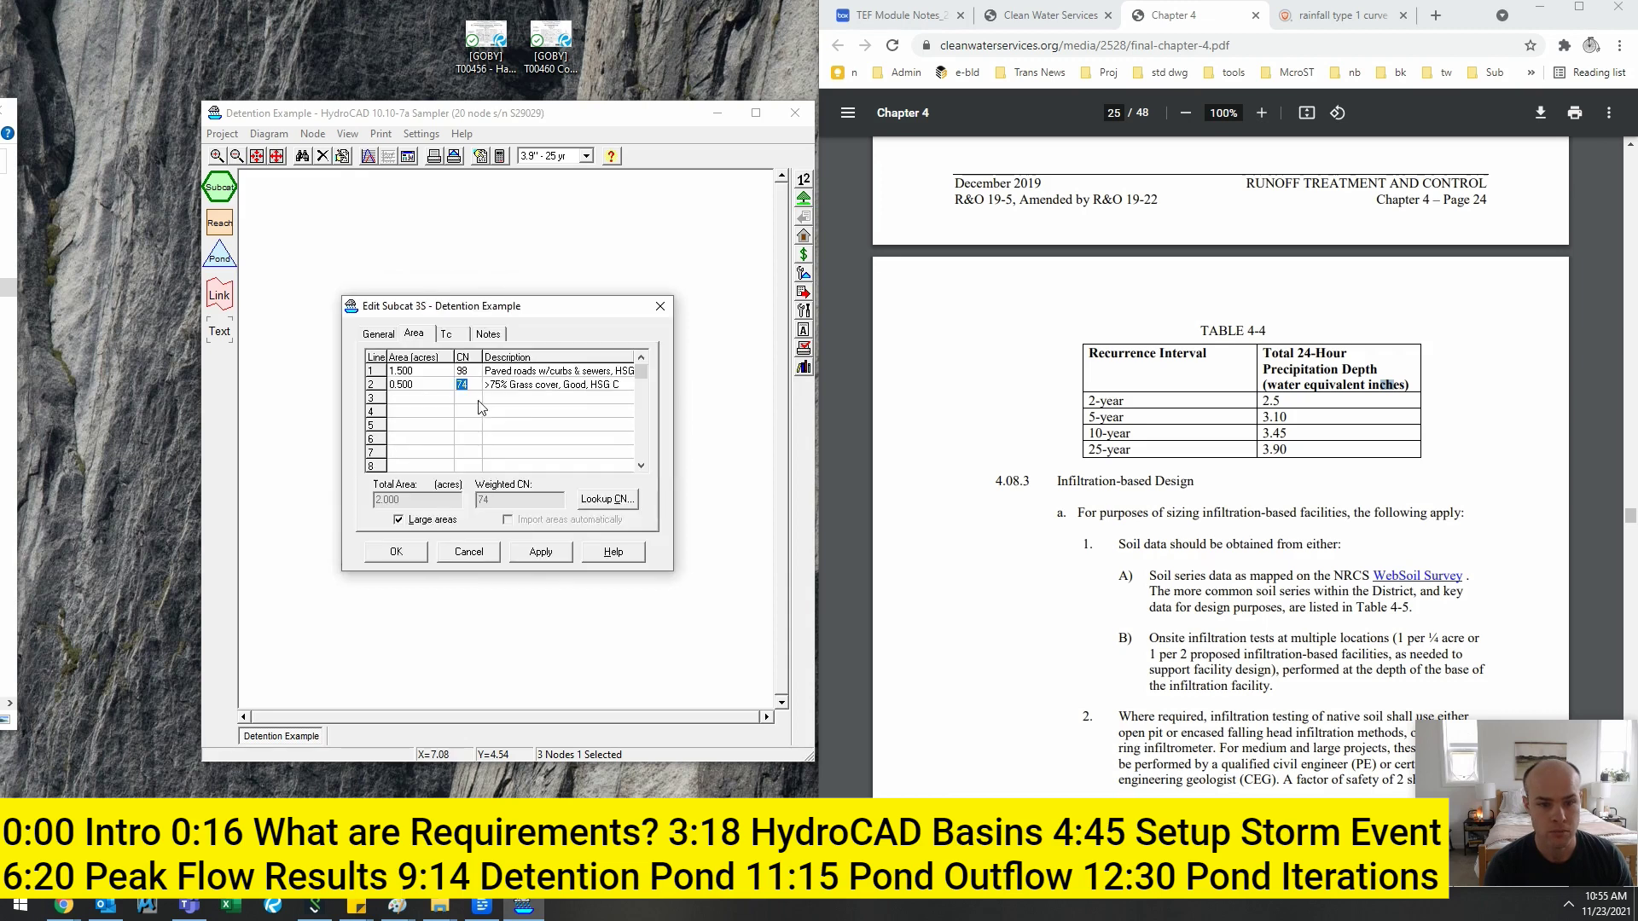
{"action": "left_click", "coordinate": [421, 554]}
{"action": "double_click", "coordinate": [561, 442]}
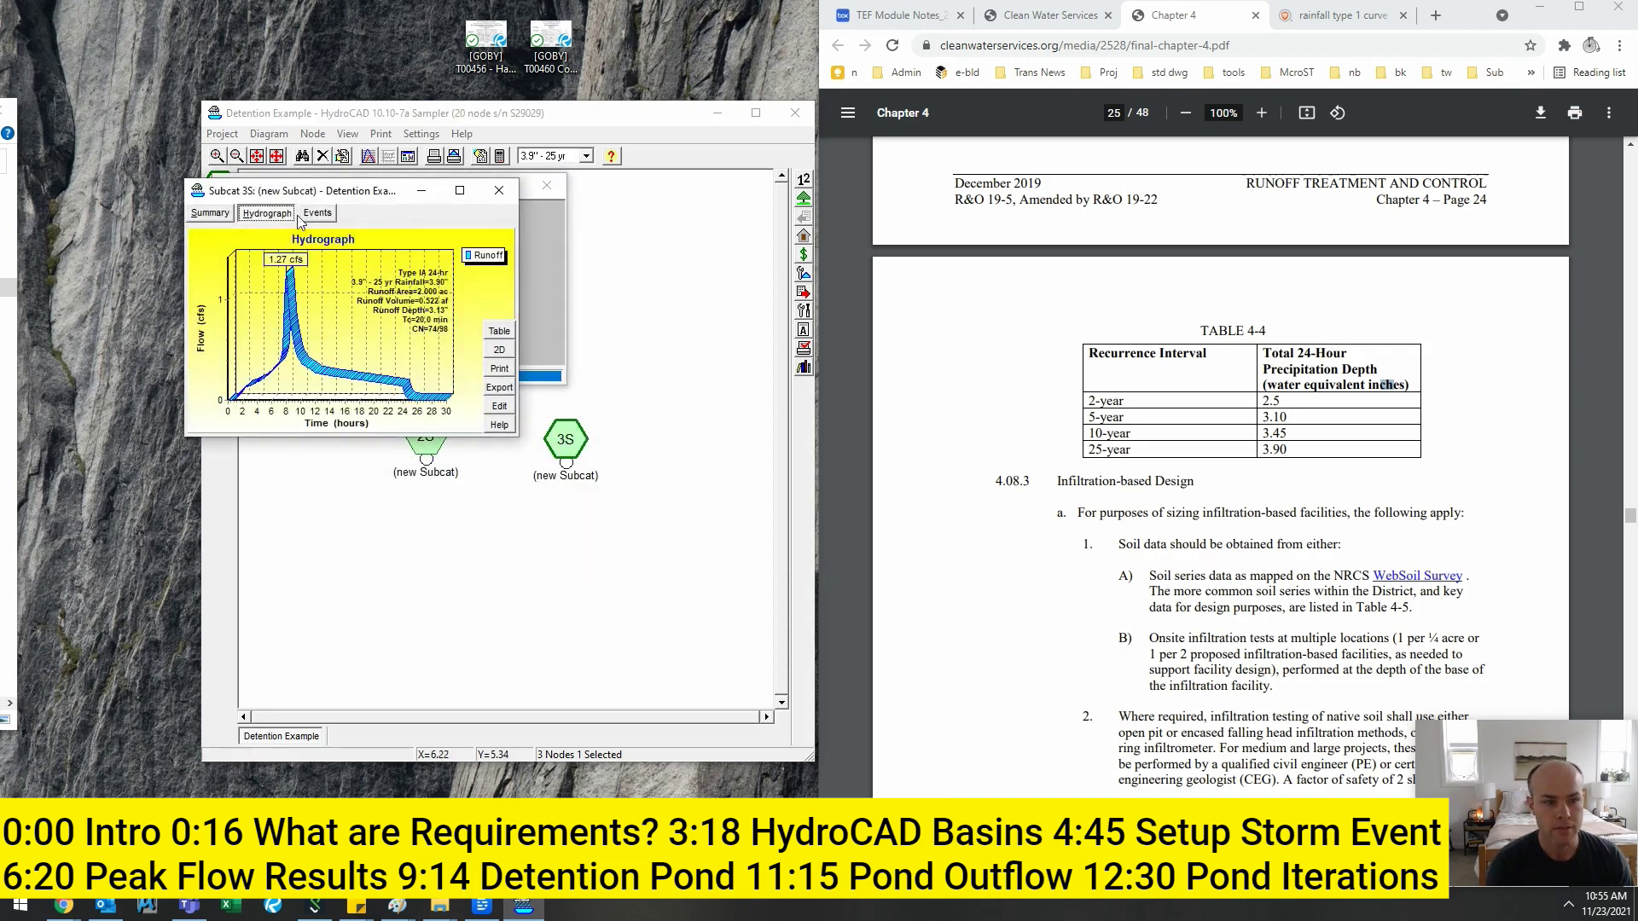
- Update the post node's storm event table, copy it, and rename the nodes pre and post
{"action": "left_click", "coordinate": [317, 214]}
{"action": "left_click", "coordinate": [445, 405]}
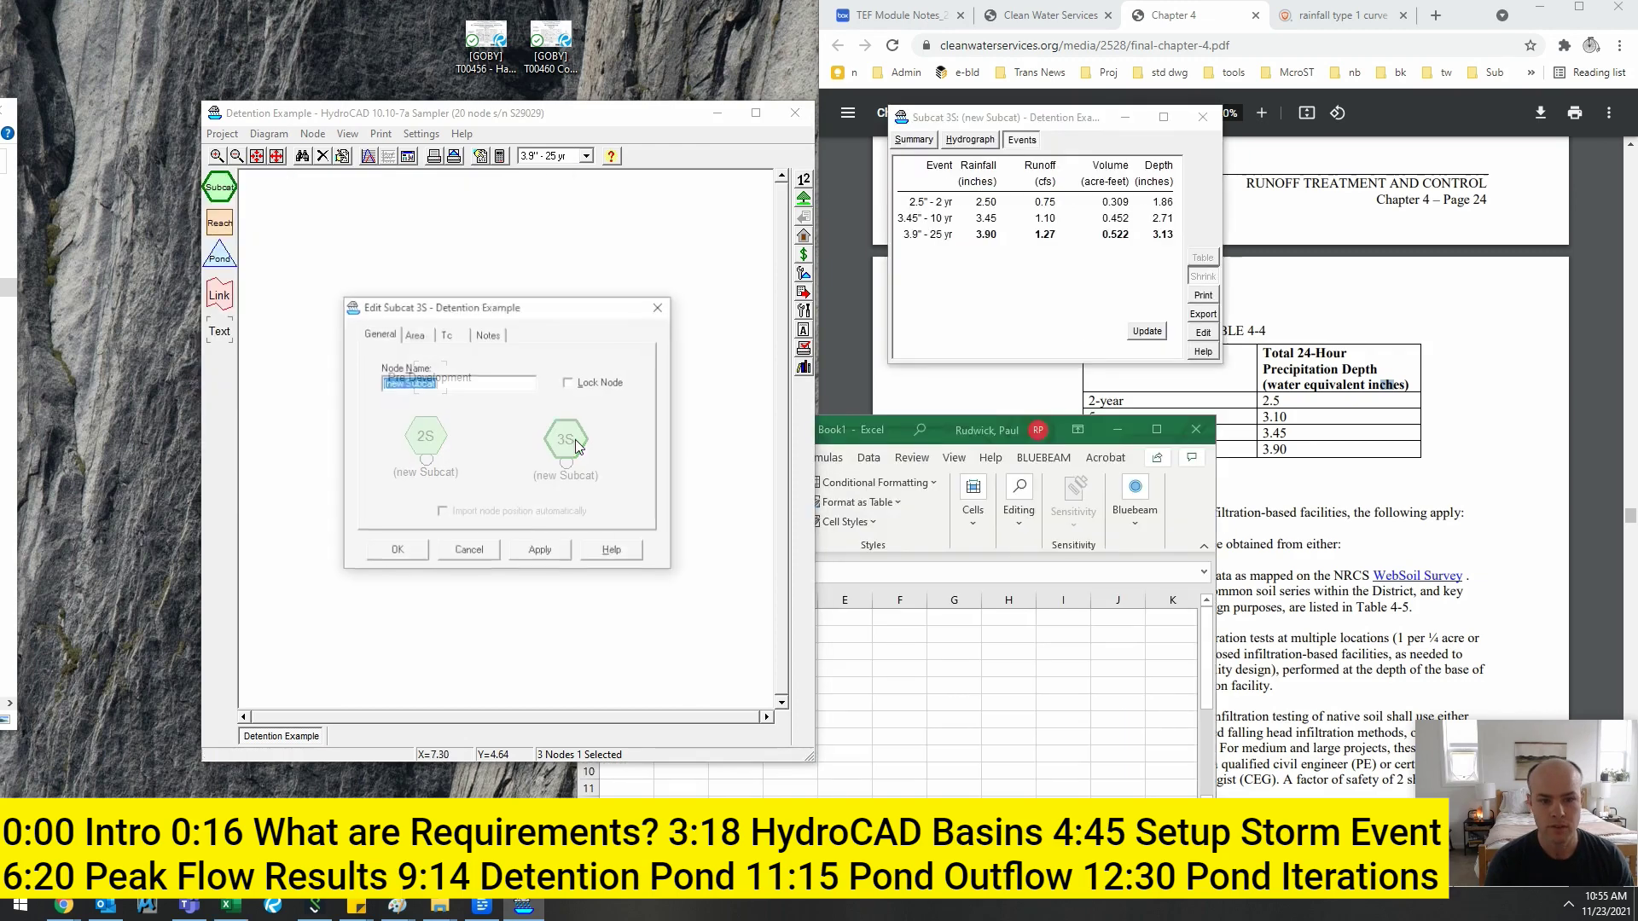
{"action": "key", "text": "Escape"}
{"action": "right_click", "coordinate": [580, 446]}
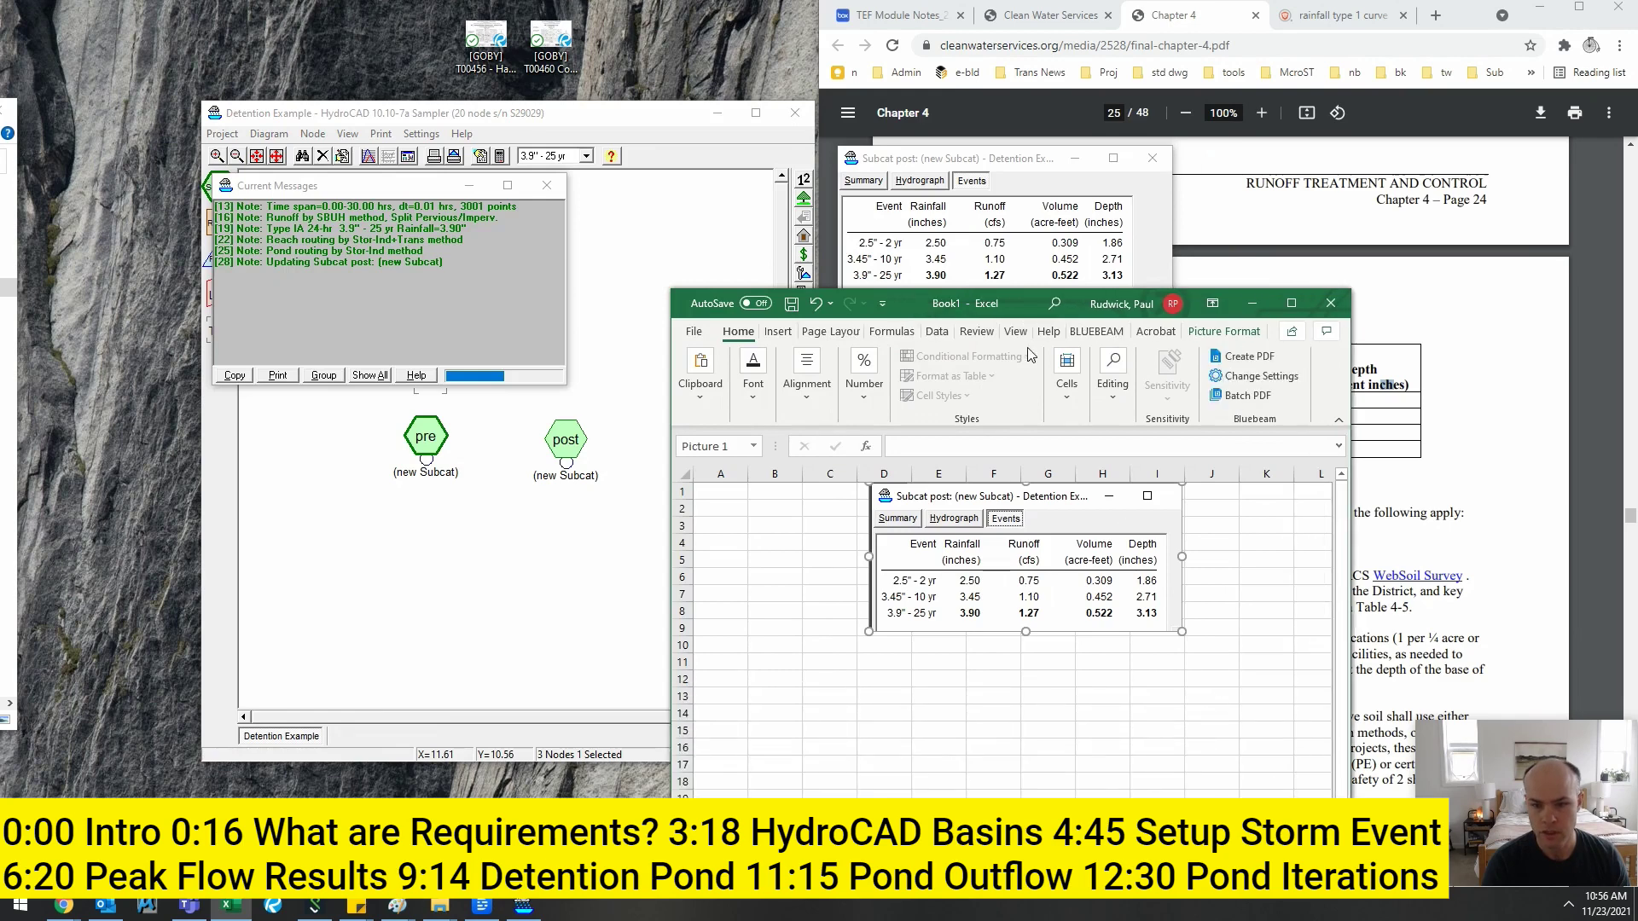
- Show the pre subcatchment's storm event peaks, then place a new pond below post
{"action": "double_click", "coordinate": [425, 436]}
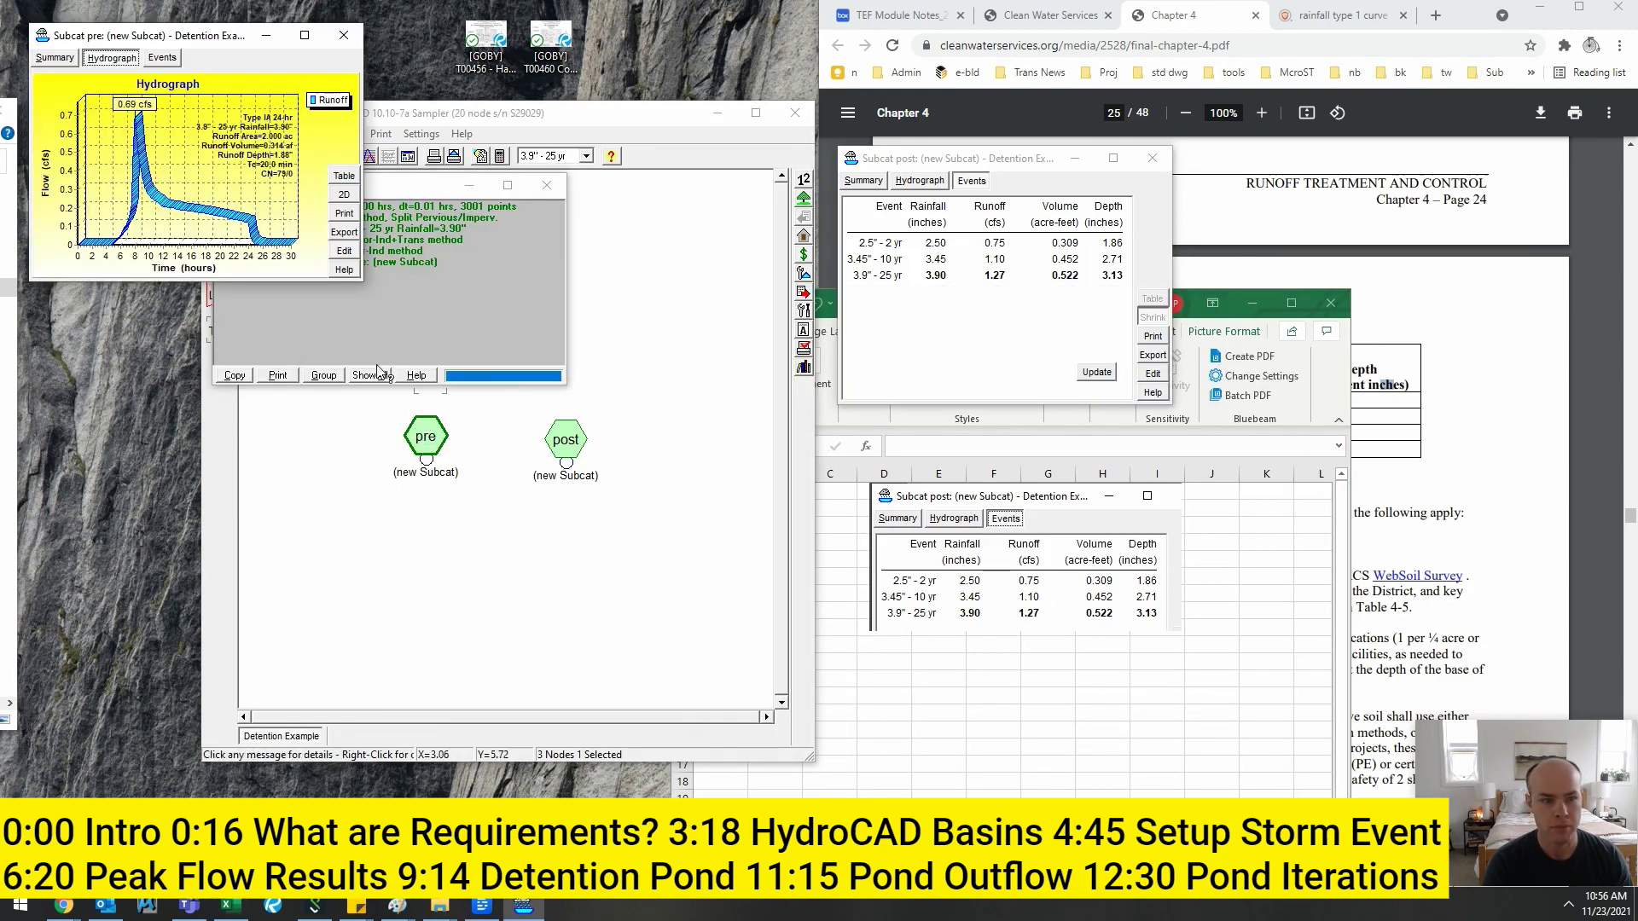
{"action": "left_click", "coordinate": [171, 58]}
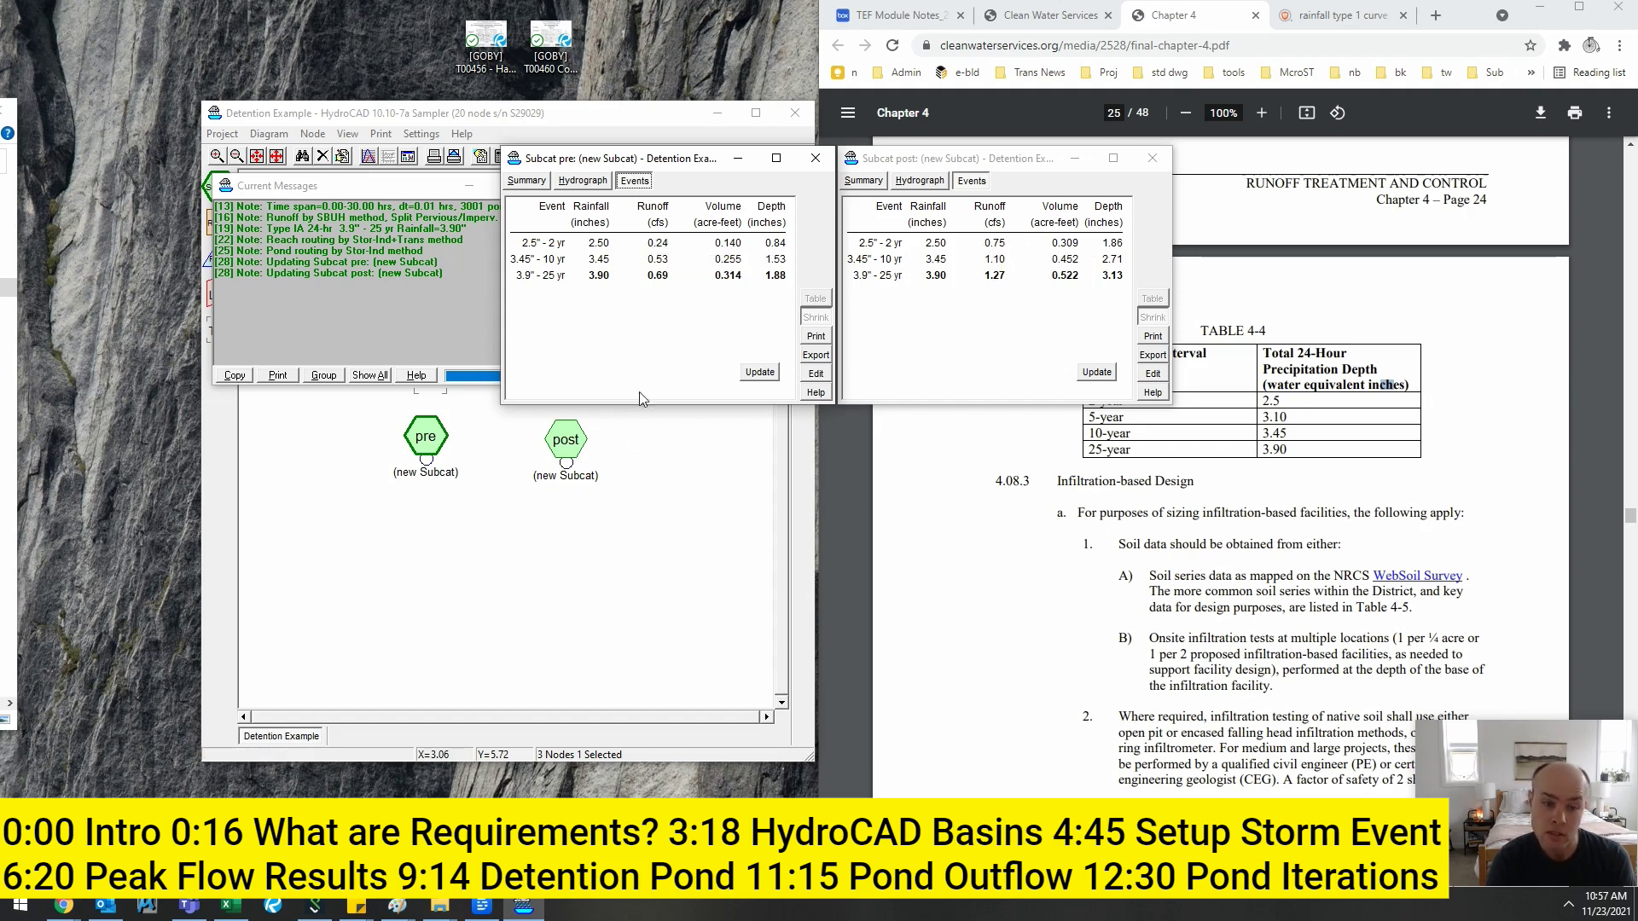
{"action": "left_click", "coordinate": [640, 460]}
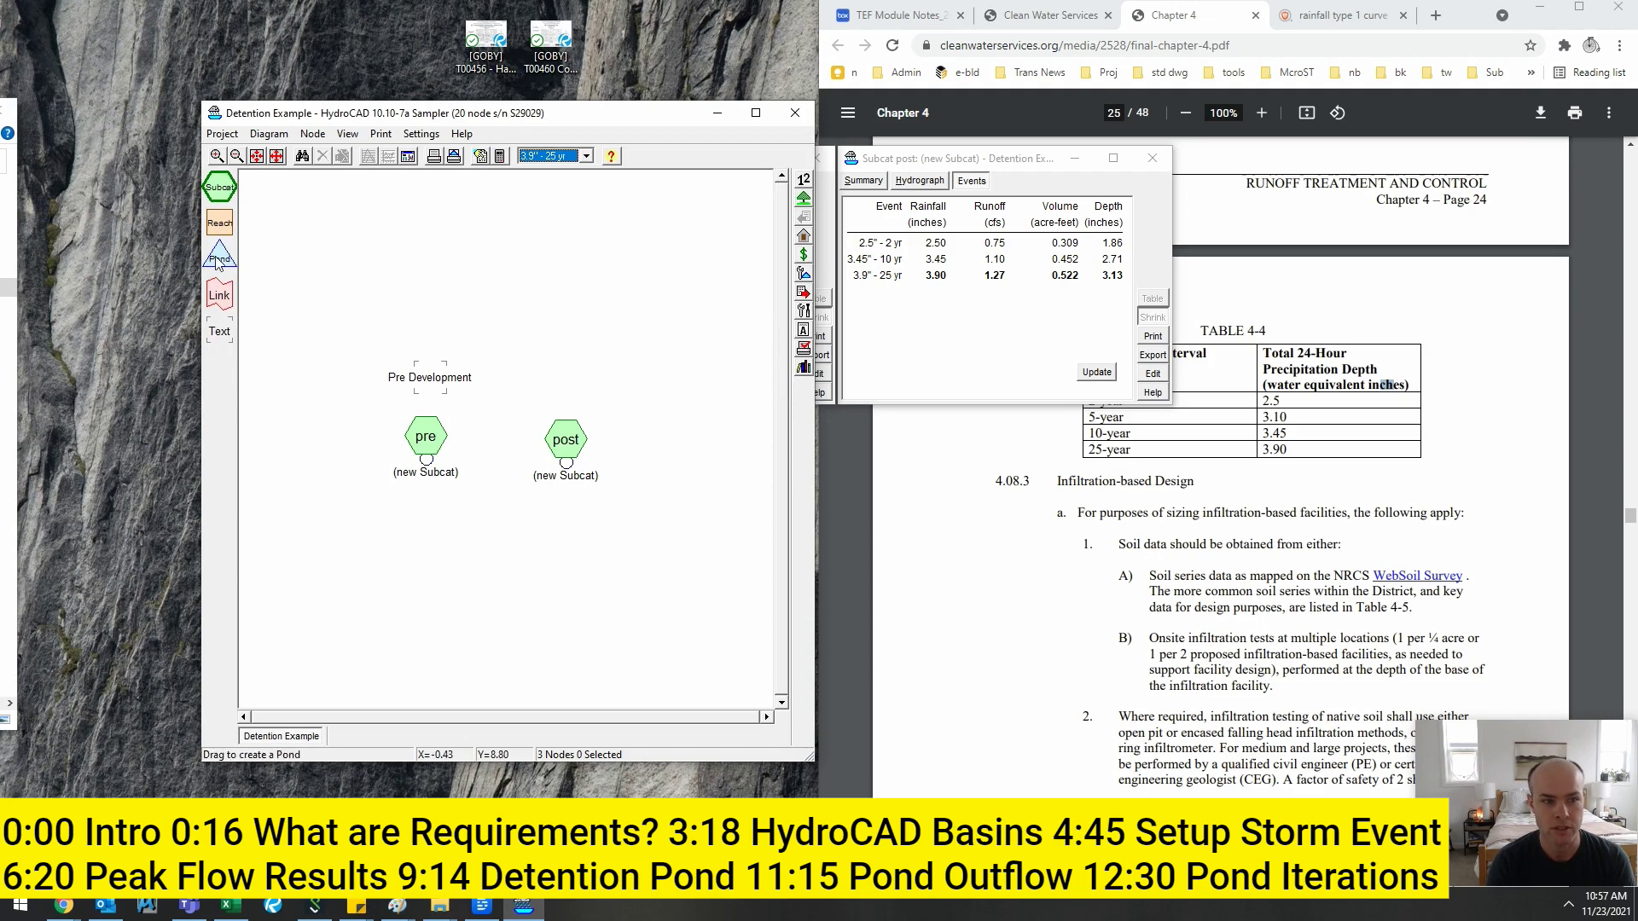
{"action": "left_click_drag", "start_coordinate": [220, 254], "coordinate": [566, 536]}
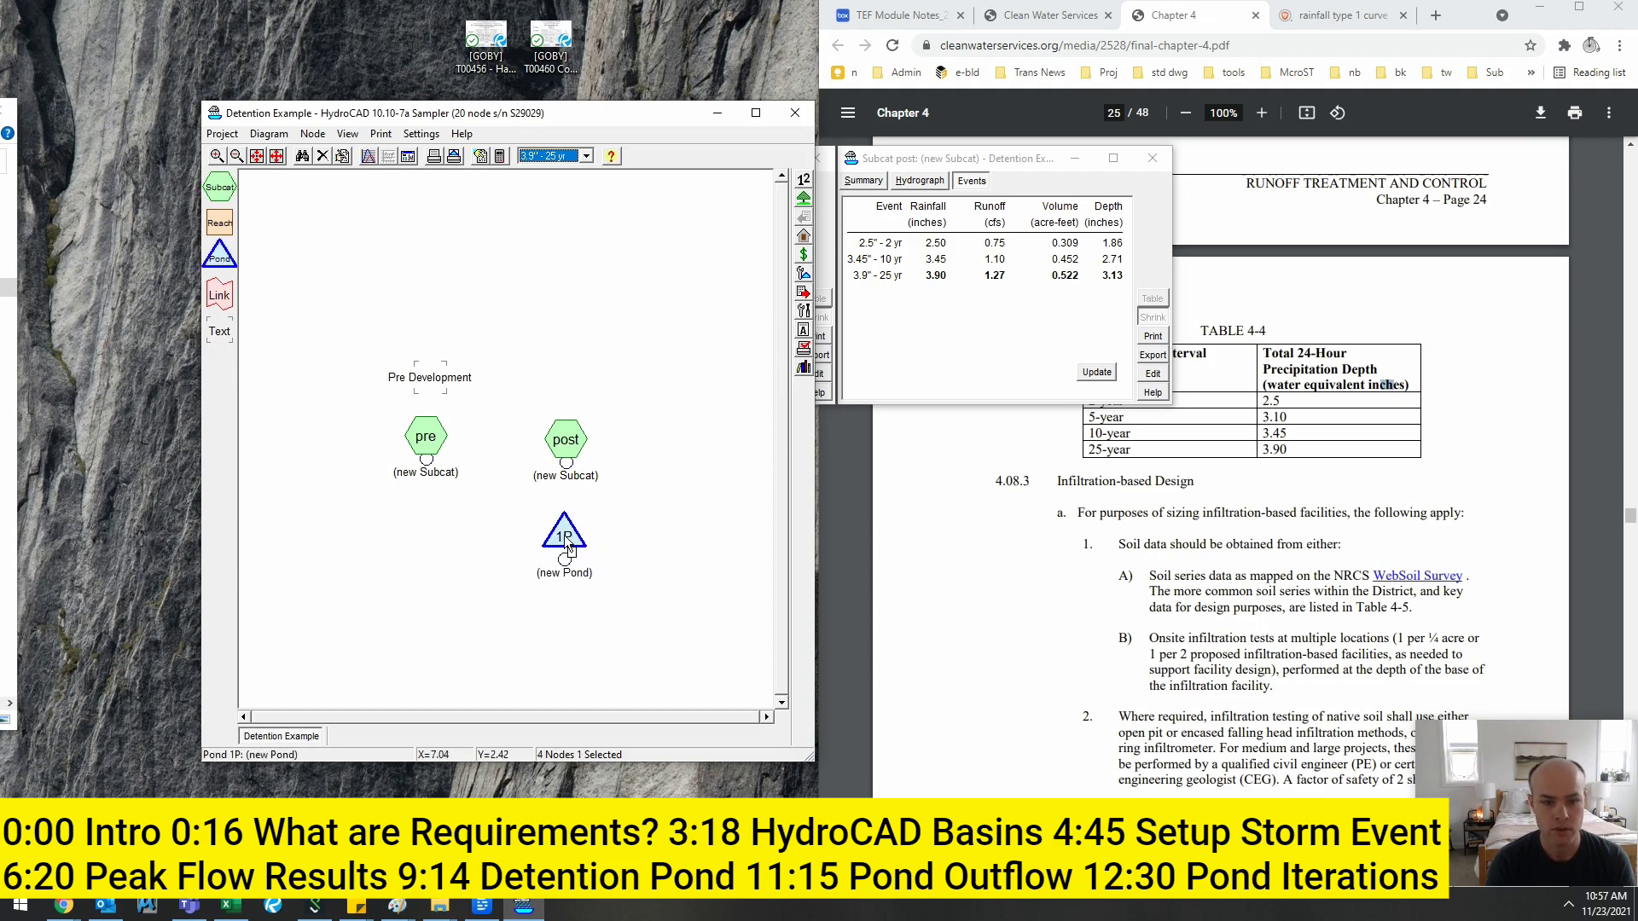
- Make the new pond 1P a detention pond and go to its storage definition
{"action": "left_click", "coordinate": [564, 535]}
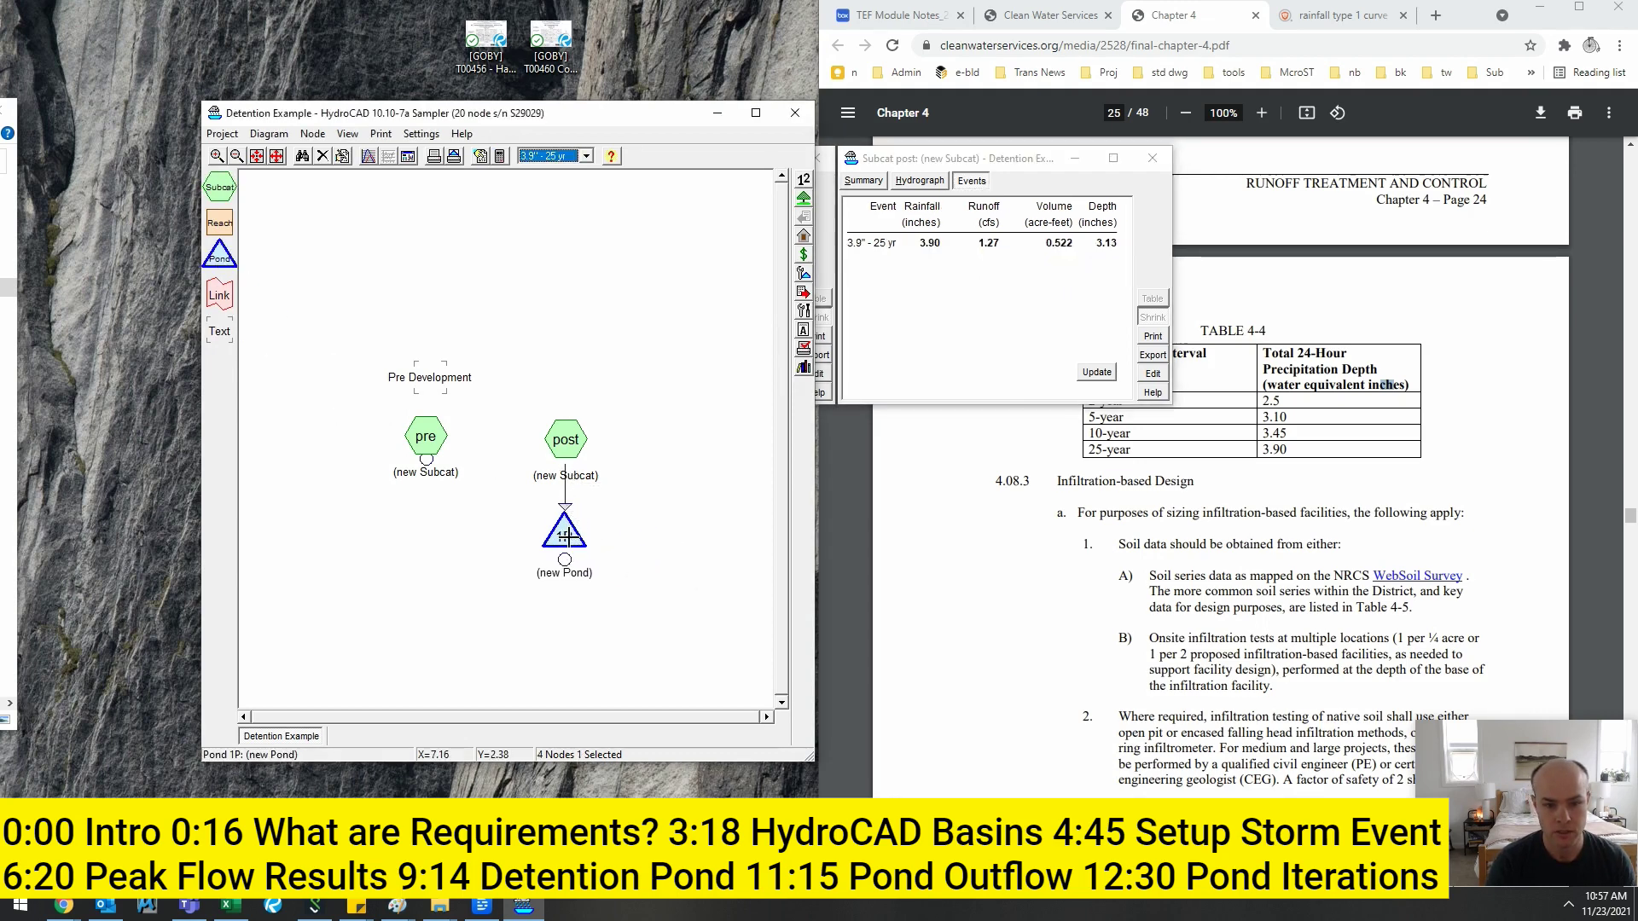
{"action": "scroll", "coordinate": [580, 495], "scroll_direction": "down", "scroll_amount": 1}
{"action": "right_click", "coordinate": [565, 452]}
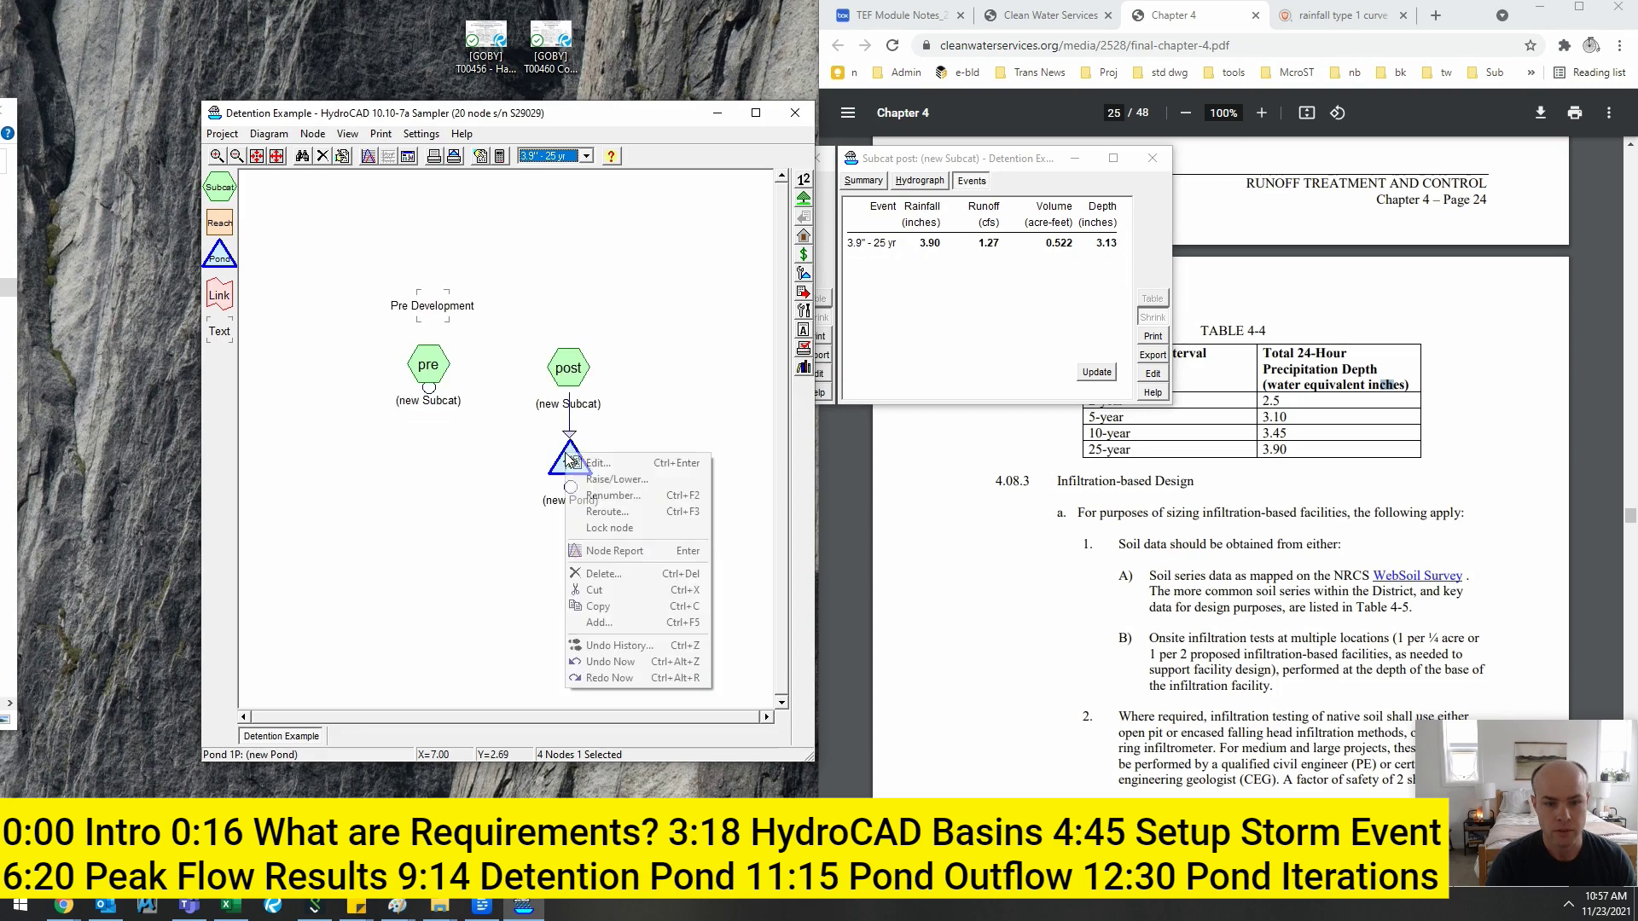
{"action": "left_click", "coordinate": [614, 462]}
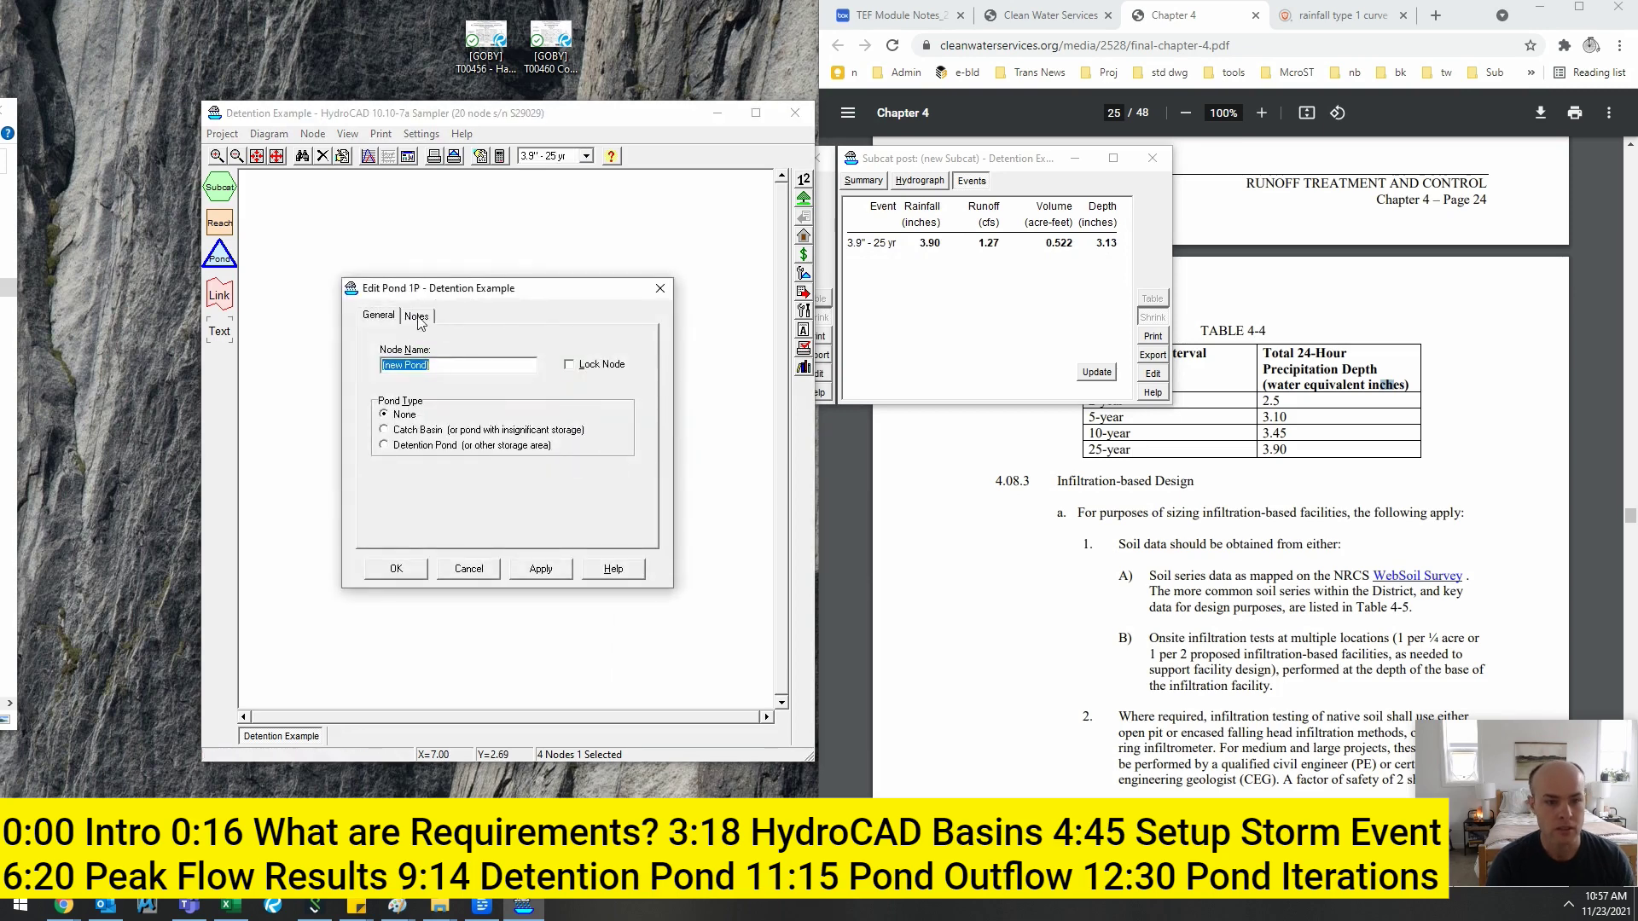
{"action": "left_click", "coordinate": [385, 445]}
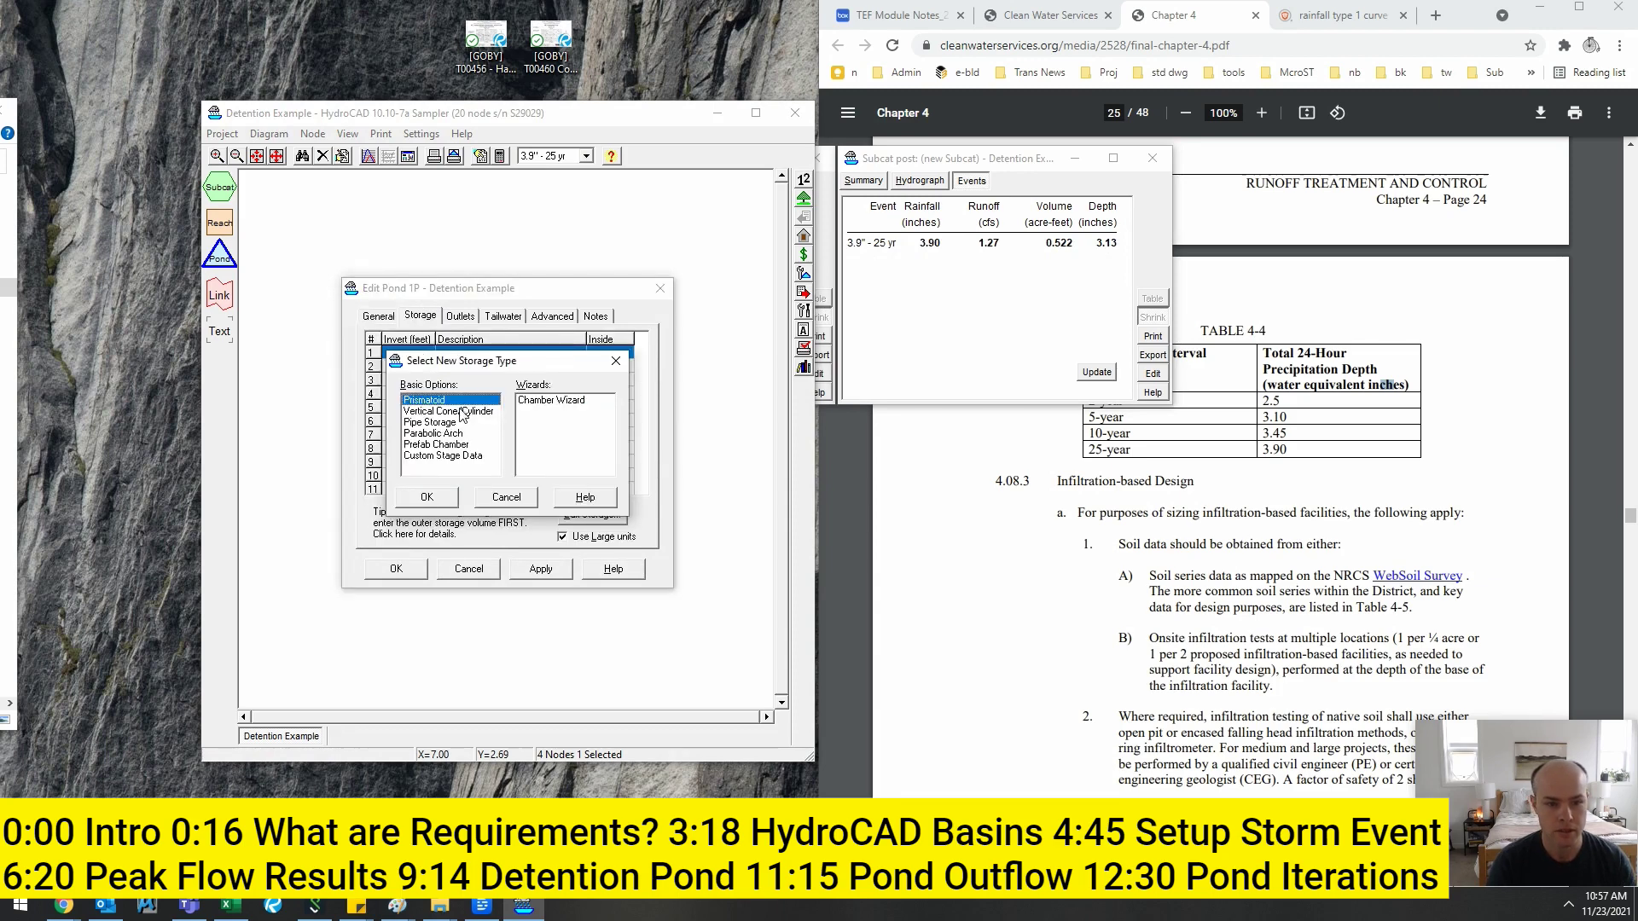
- Give 1P prismatoid storage: 100 ft invert, 20×20 ft bottom, 5 ft height, side-Z 3
{"action": "double_click", "coordinate": [463, 402]}
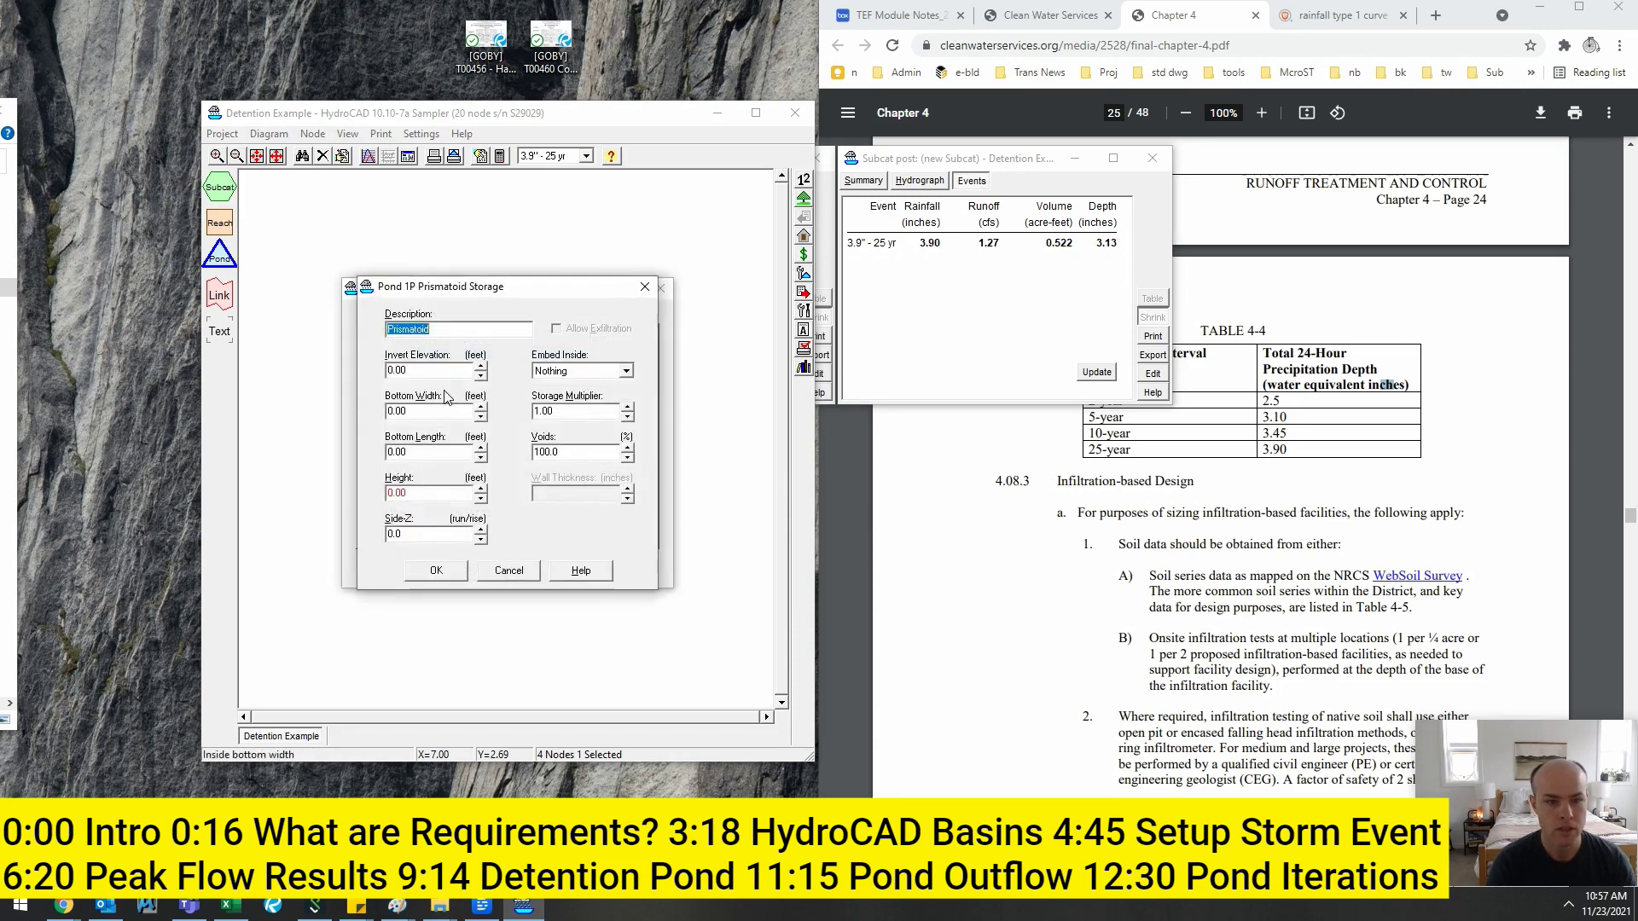
{"action": "type", "text": "100"}
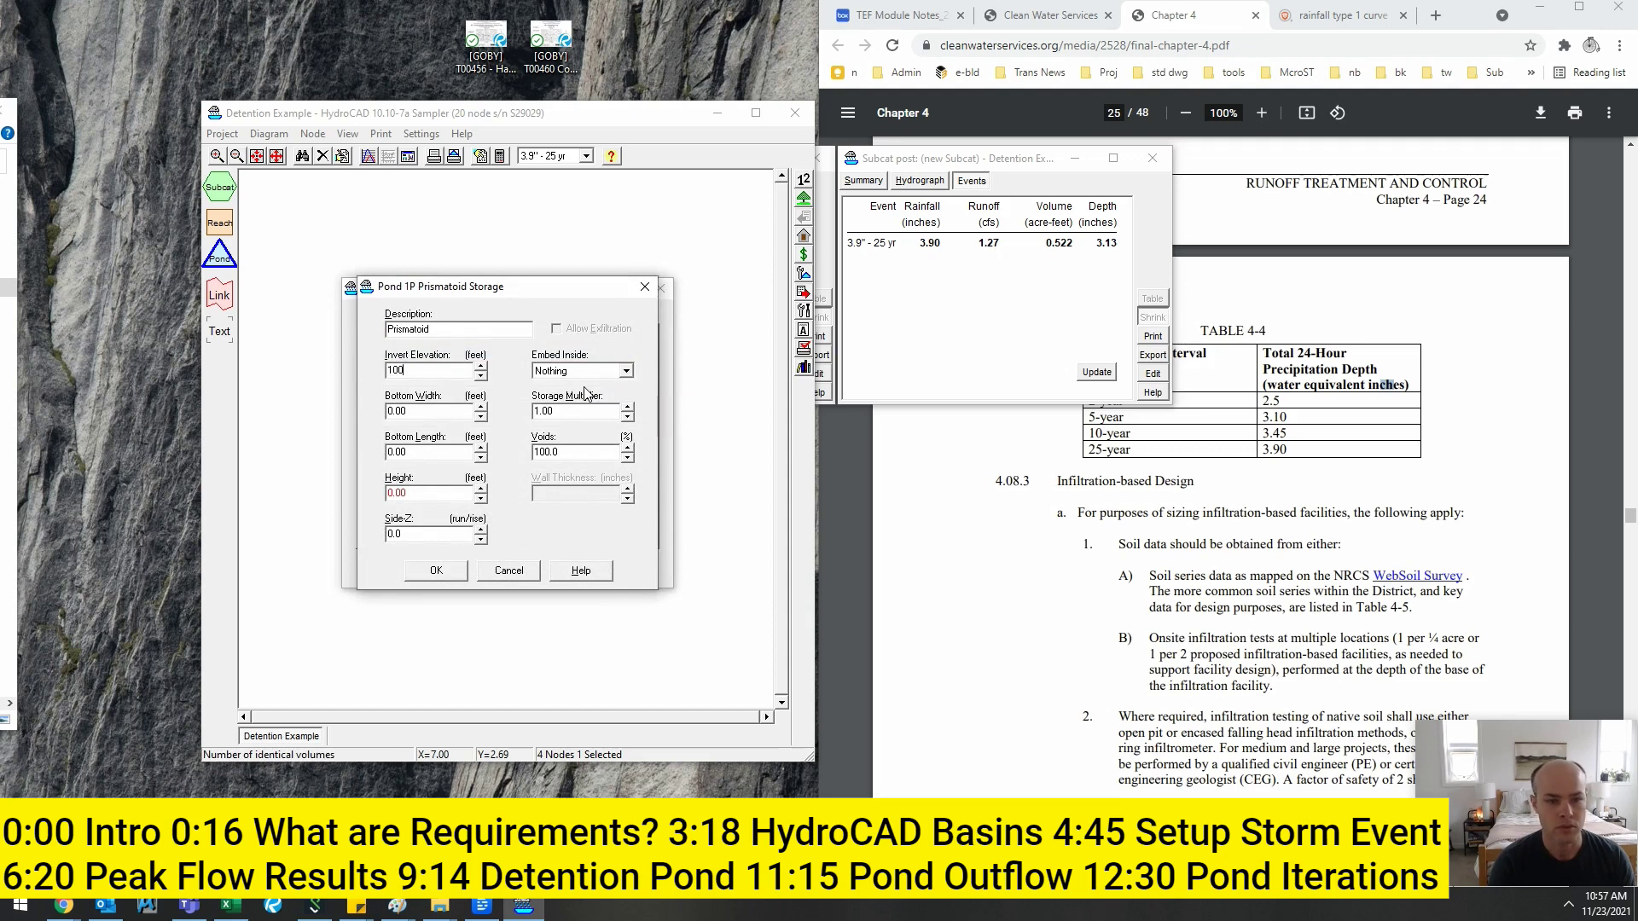
{"action": "key", "text": "Tab"}
{"action": "type", "text": "20"}
{"action": "key", "text": "Tab"}
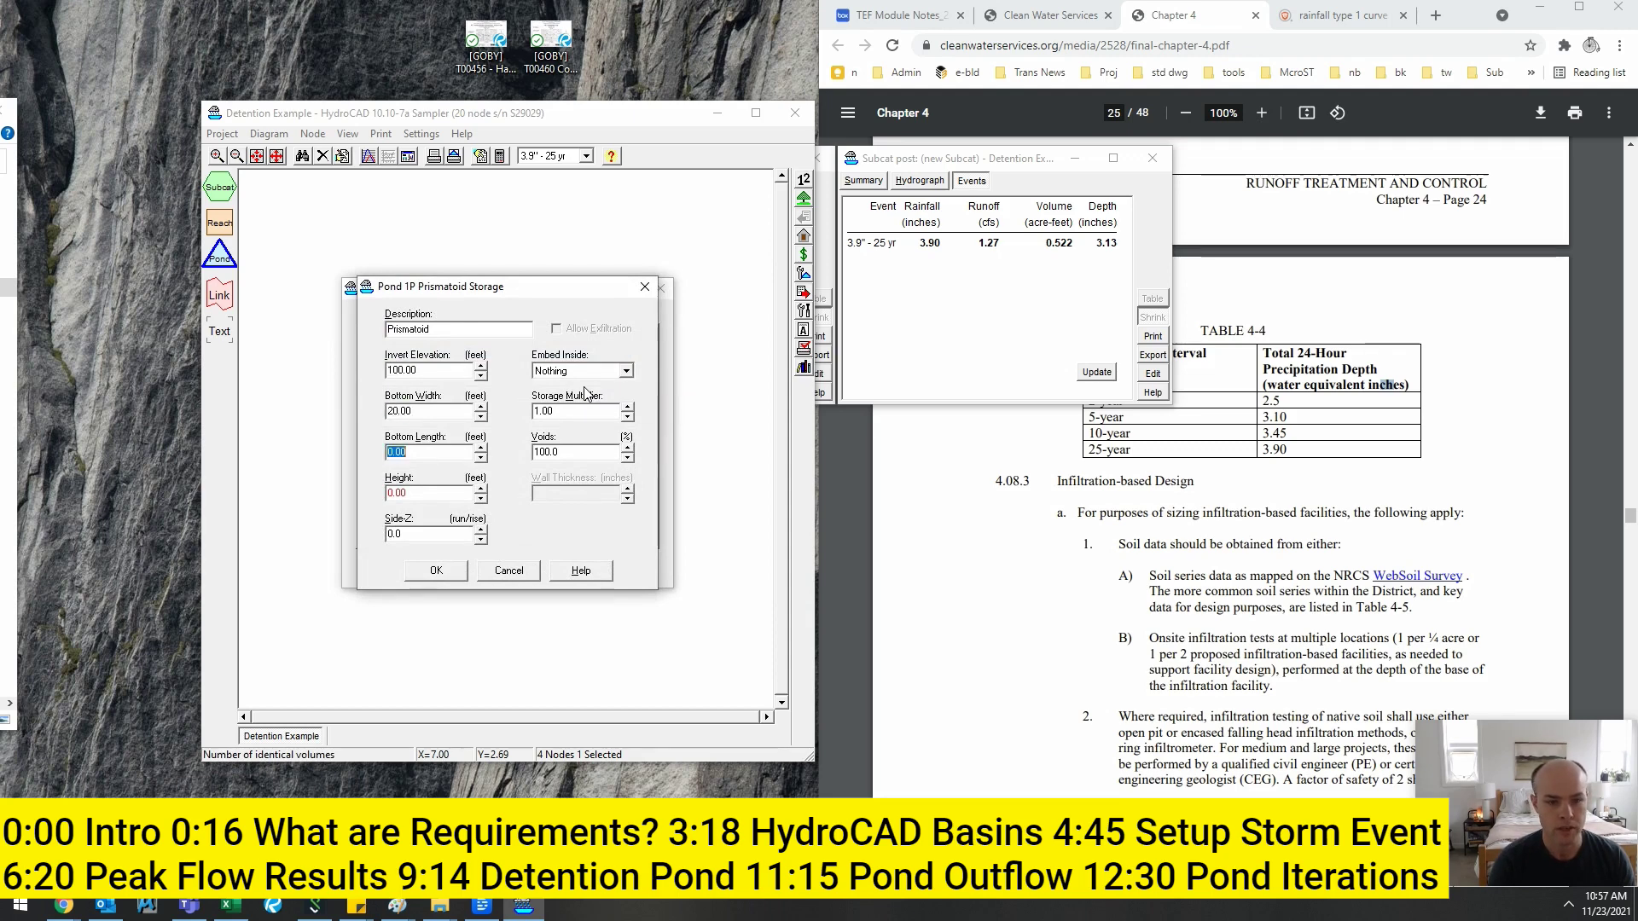
{"action": "type", "text": "20"}
{"action": "key", "text": "Tab"}
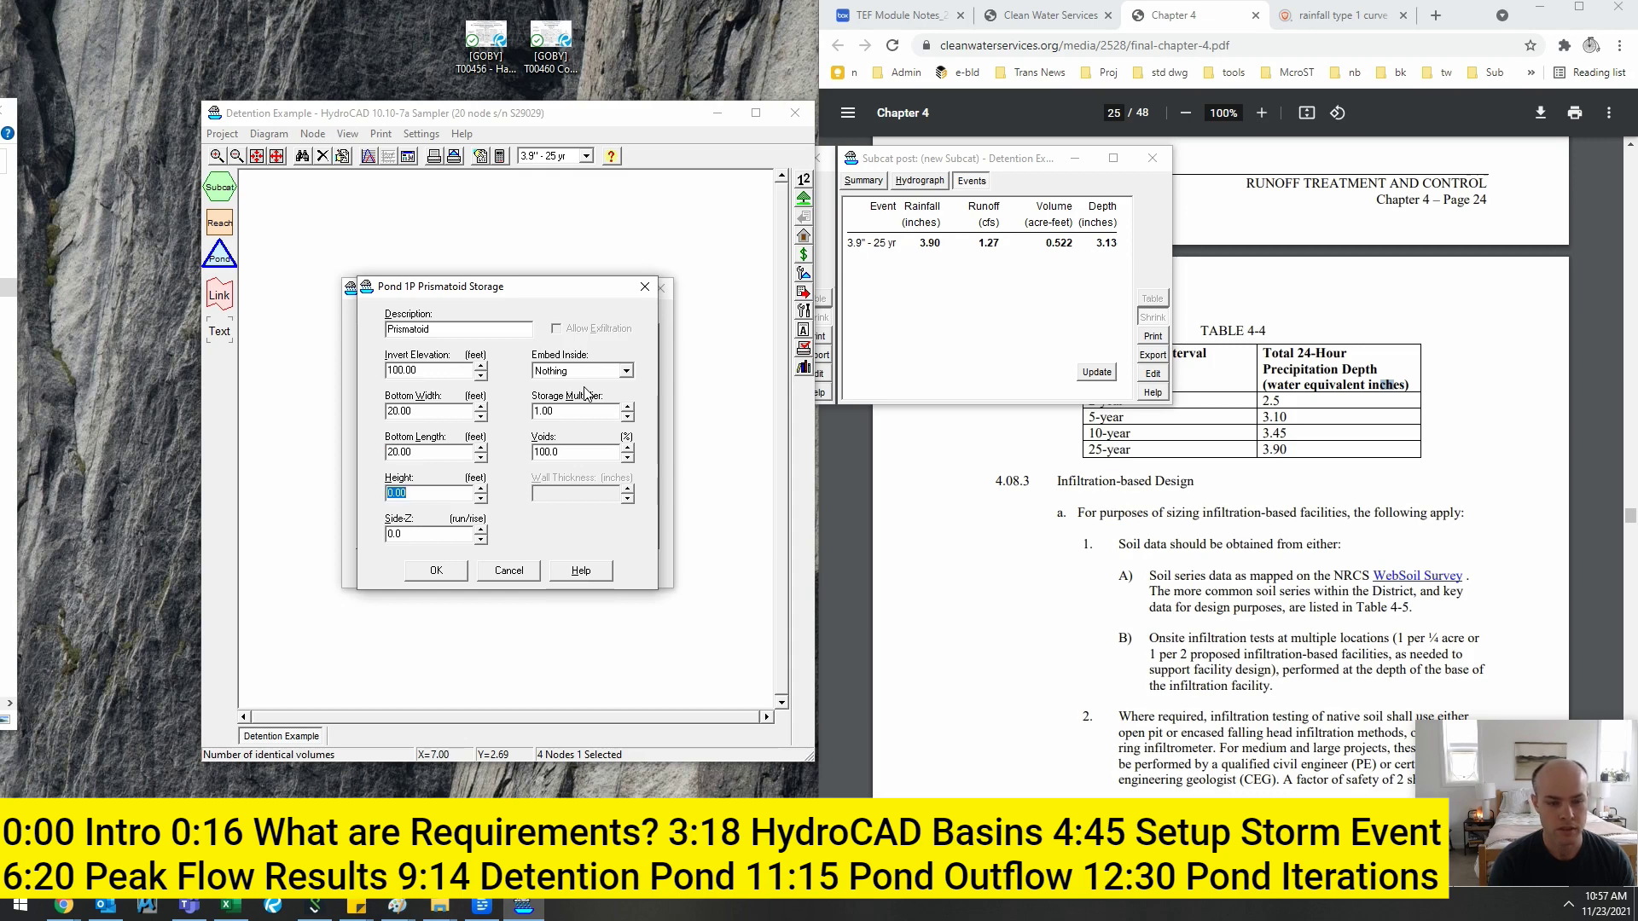
{"action": "type", "text": "5"}
{"action": "key", "text": "Tab"}
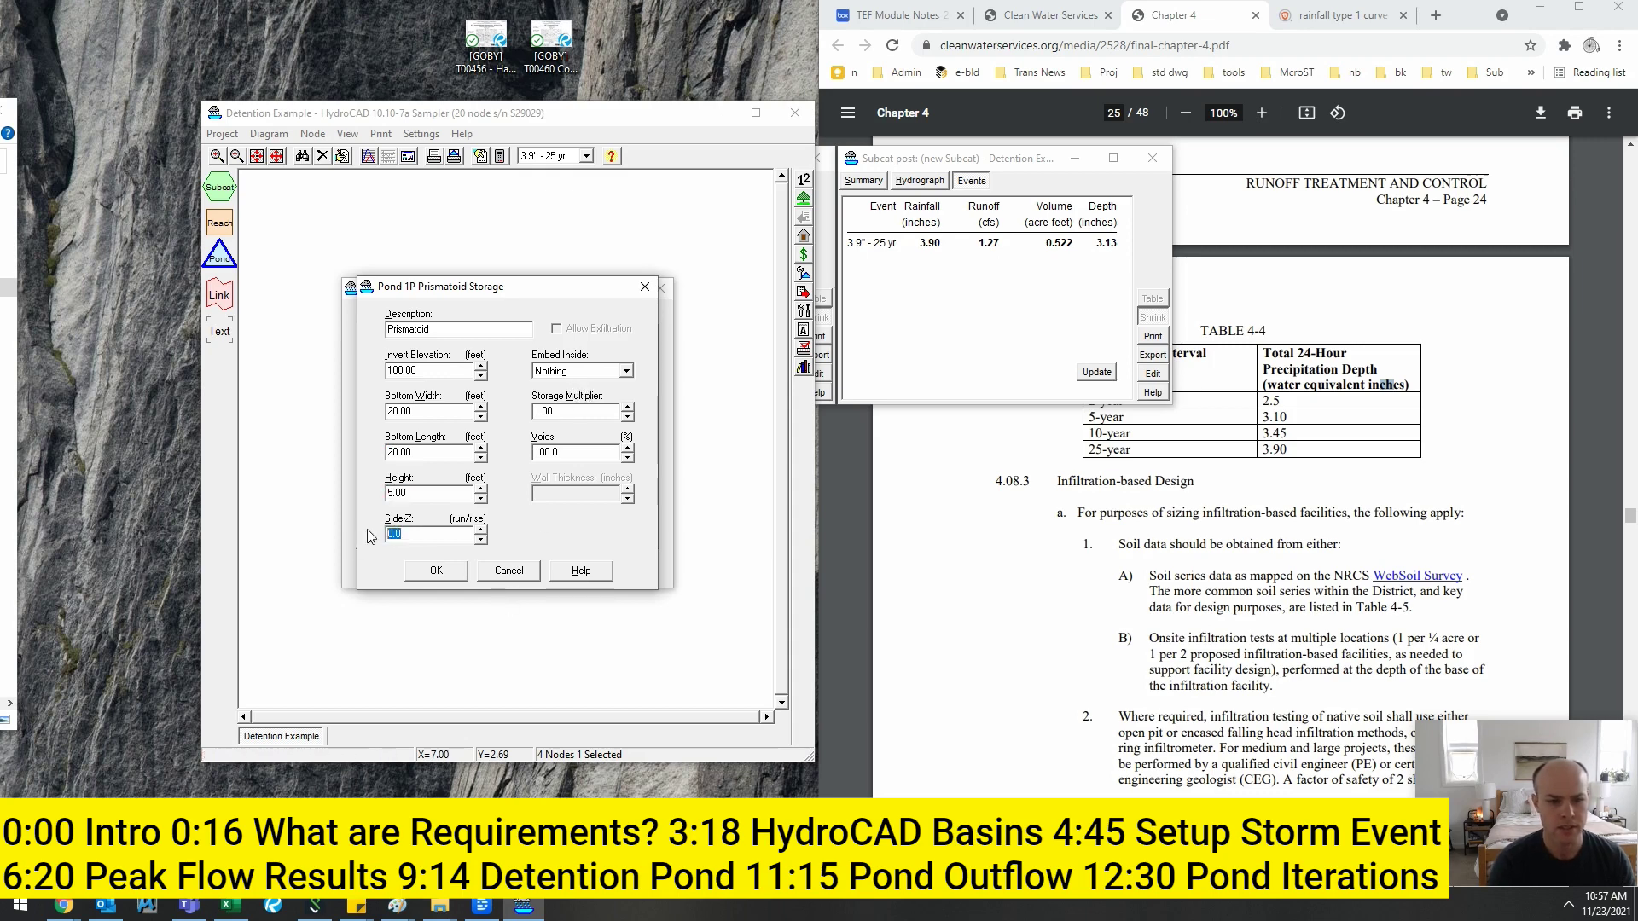
{"action": "type", "text": "3"}
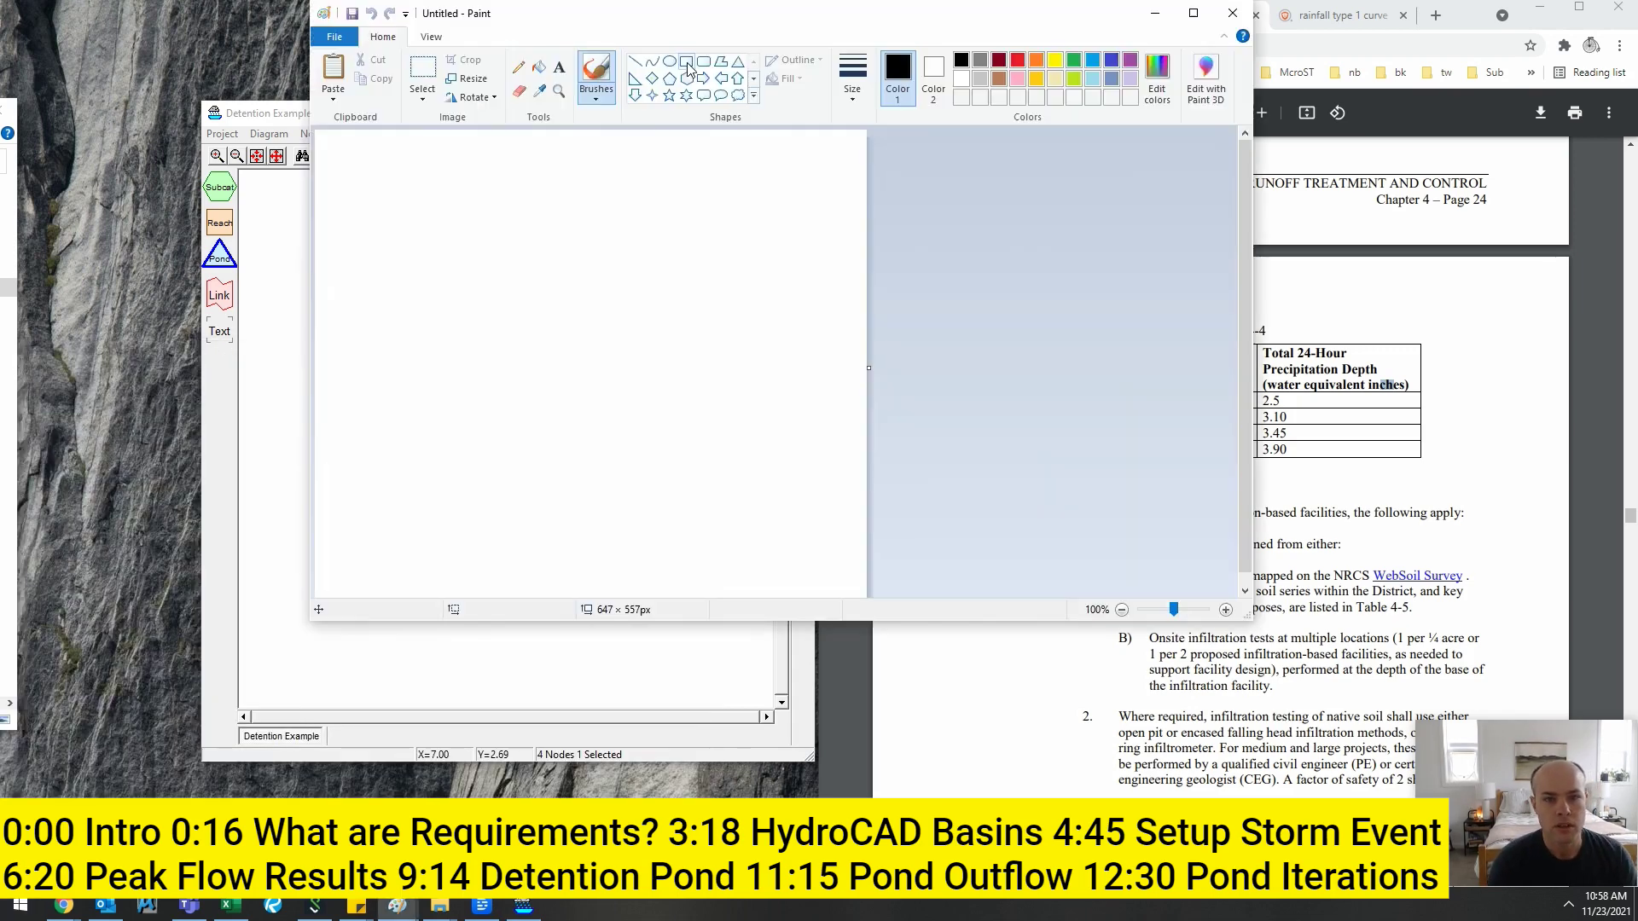
- Sketch the pond in Paint: a rectangle outline, U-shaped bank, edge lines, and a flow arrow
{"action": "left_click_drag", "start_coordinate": [495, 286], "coordinate": [637, 376]}
{"action": "mouse_move", "coordinate": [750, 17]}
{"action": "left_mouse_down"}
{"action": "mouse_move", "coordinate": [1007, 22]}
{"action": "mouse_move", "coordinate": [824, 84]}
{"action": "left_mouse_up"}
{"action": "left_click", "coordinate": [792, 337]}
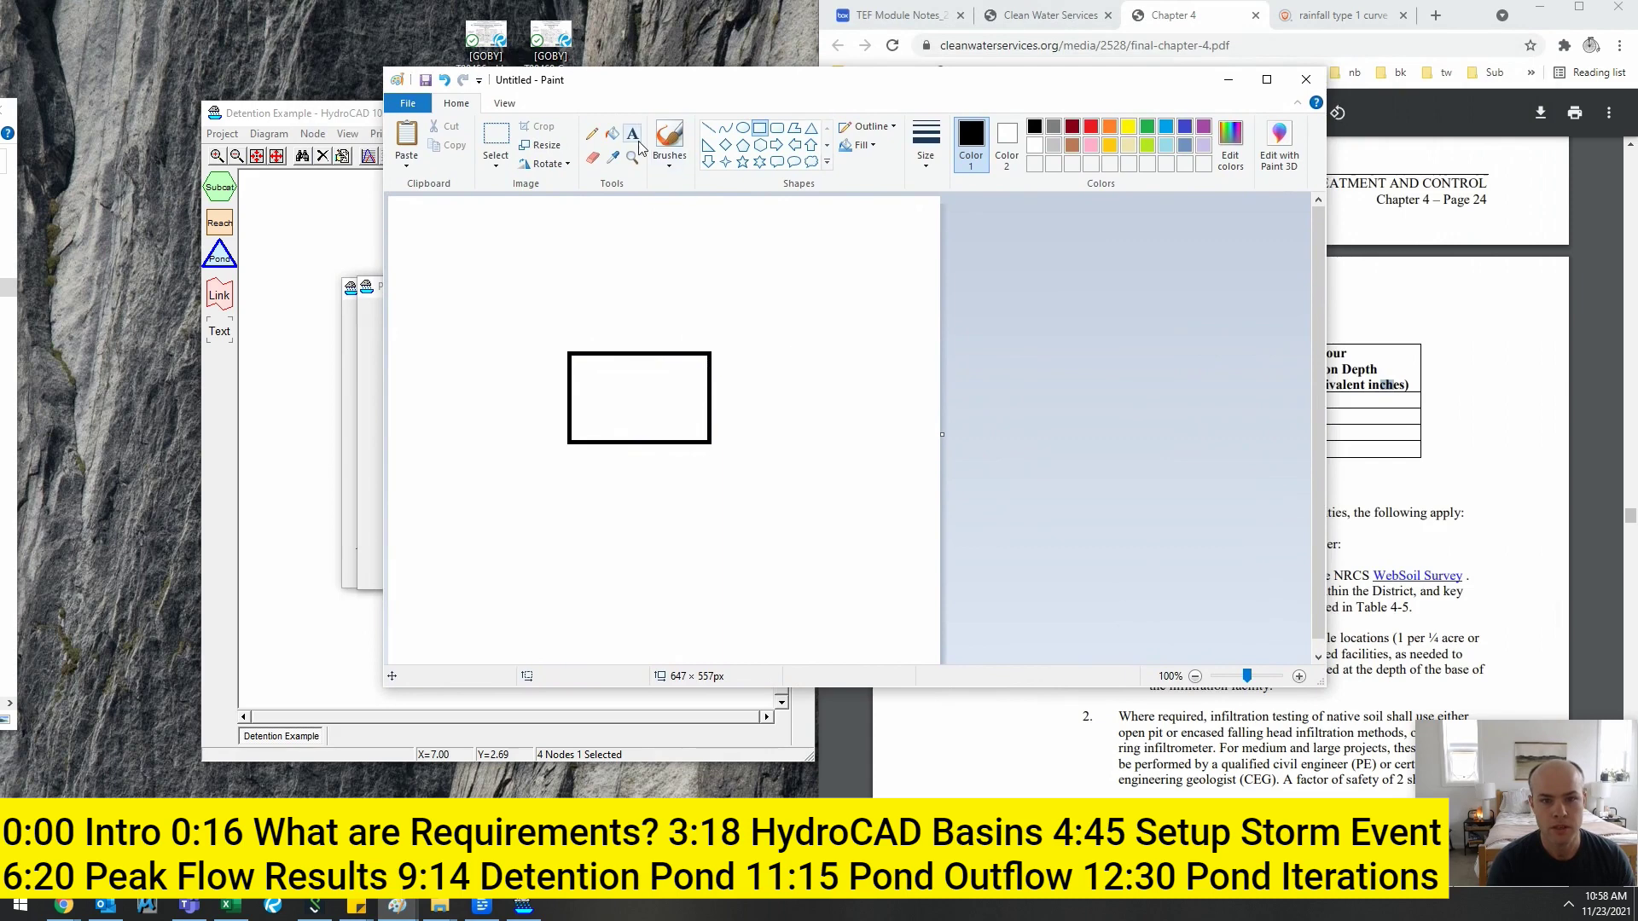
{"action": "left_click", "coordinate": [670, 140]}
{"action": "left_click_drag", "start_coordinate": [715, 355], "coordinate": [761, 315]}
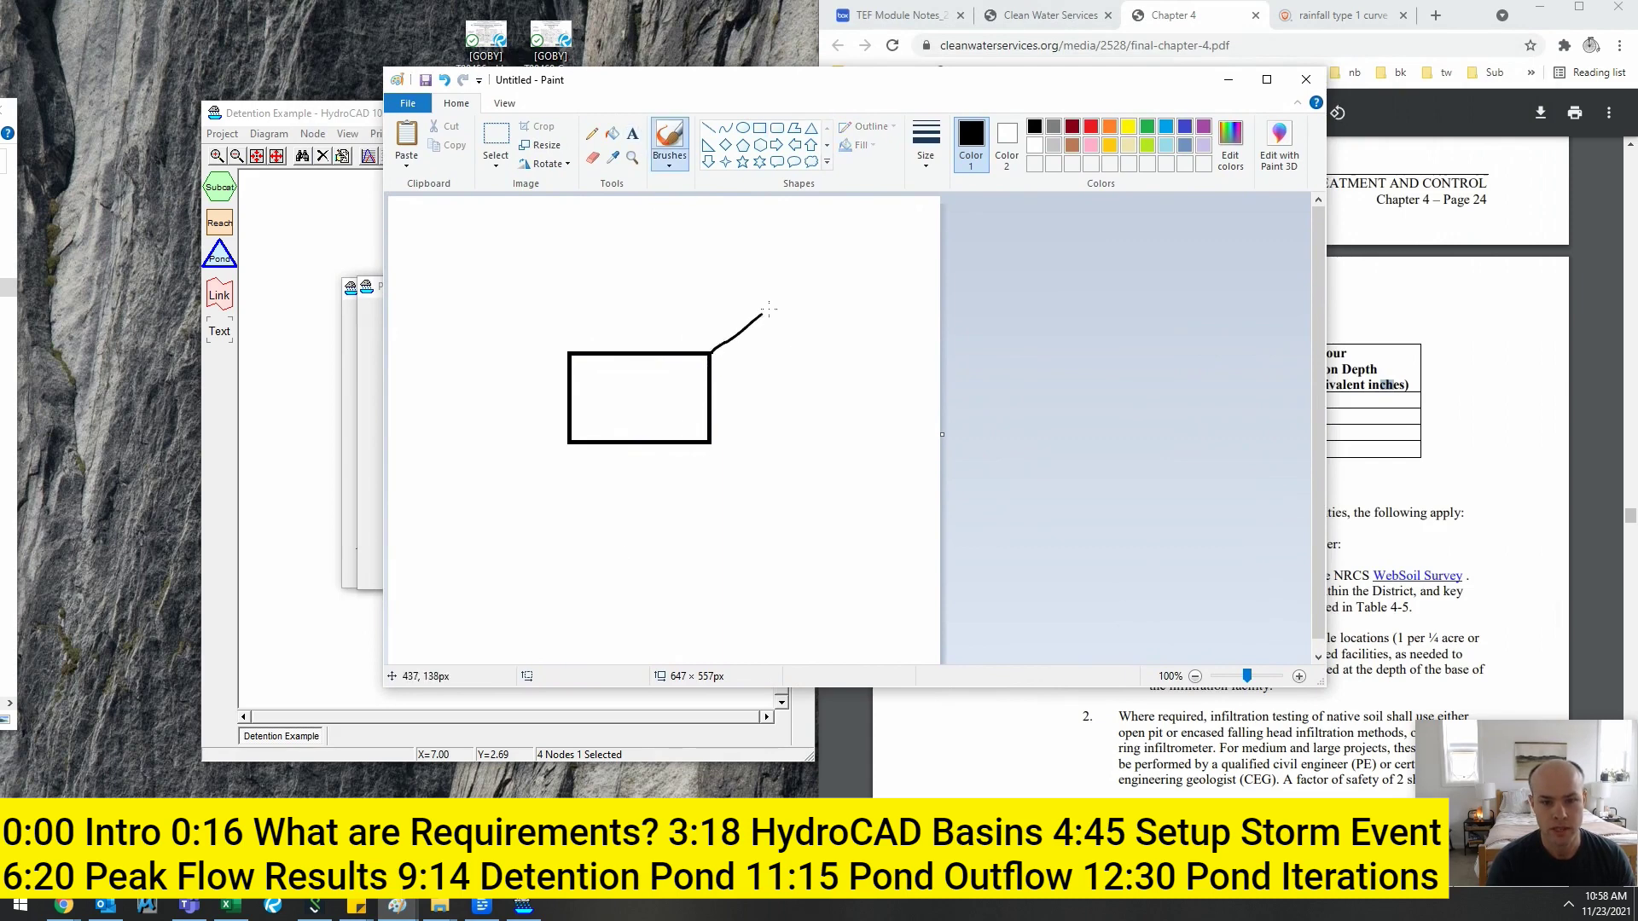
{"action": "key", "text": "ctrl+z"}
{"action": "left_click_drag", "start_coordinate": [499, 569], "coordinate": [725, 560]}
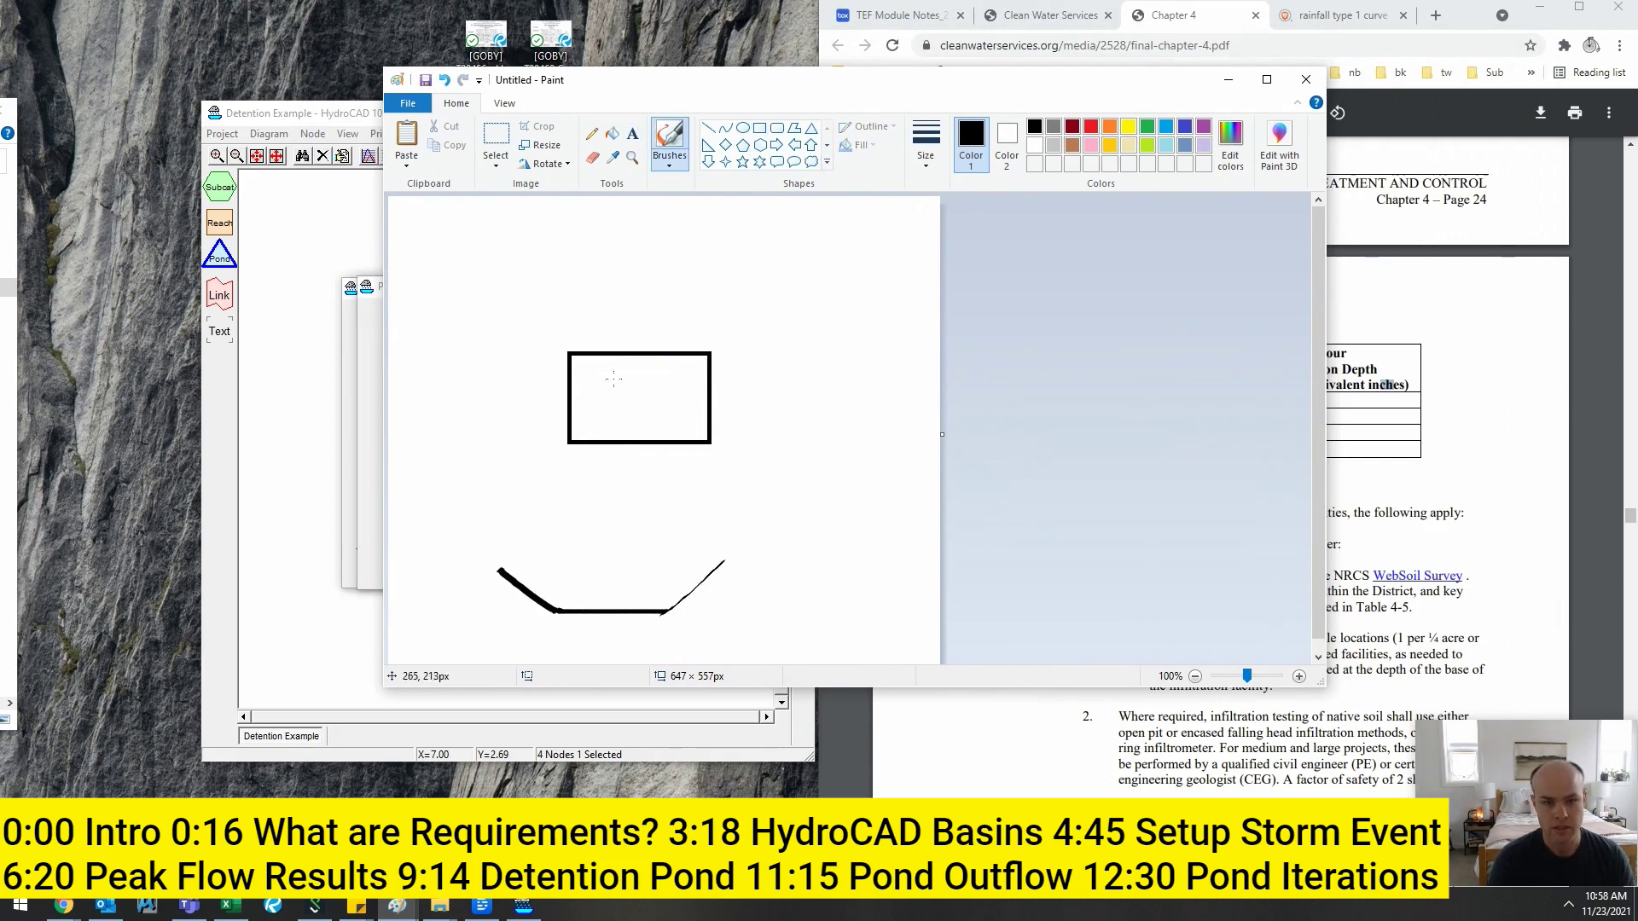
{"action": "left_click_drag", "start_coordinate": [715, 355], "coordinate": [772, 341]}
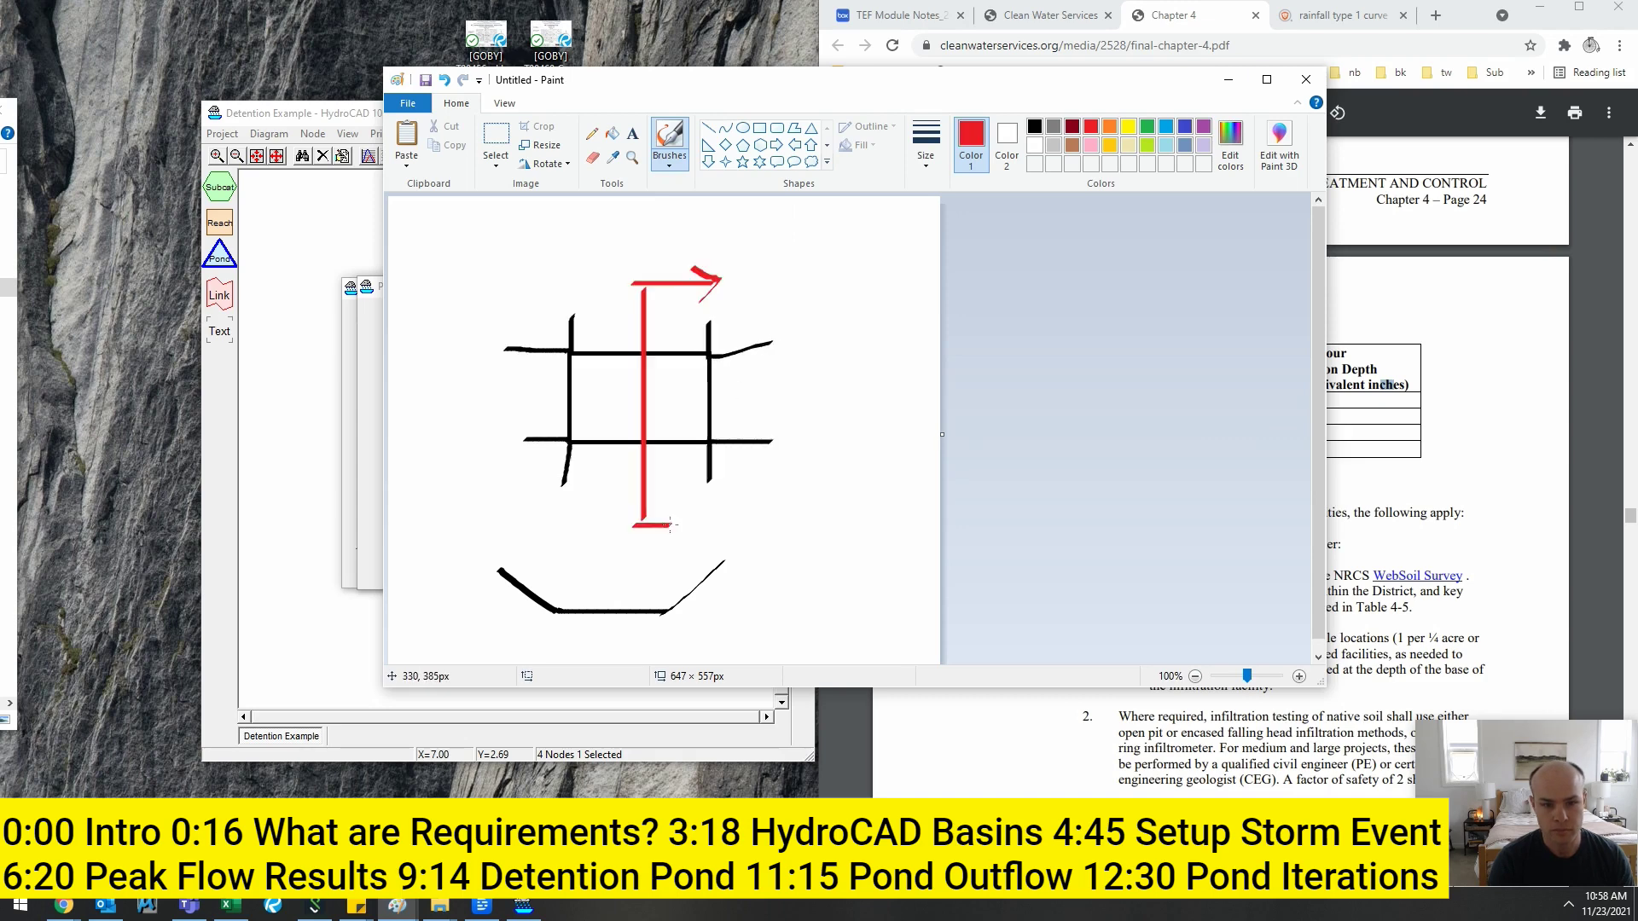
{"action": "mouse_move", "coordinate": [670, 511]}
{"action": "left_mouse_down"}
{"action": "mouse_move", "coordinate": [701, 519]}
{"action": "mouse_move", "coordinate": [680, 537]}
{"action": "left_mouse_up"}
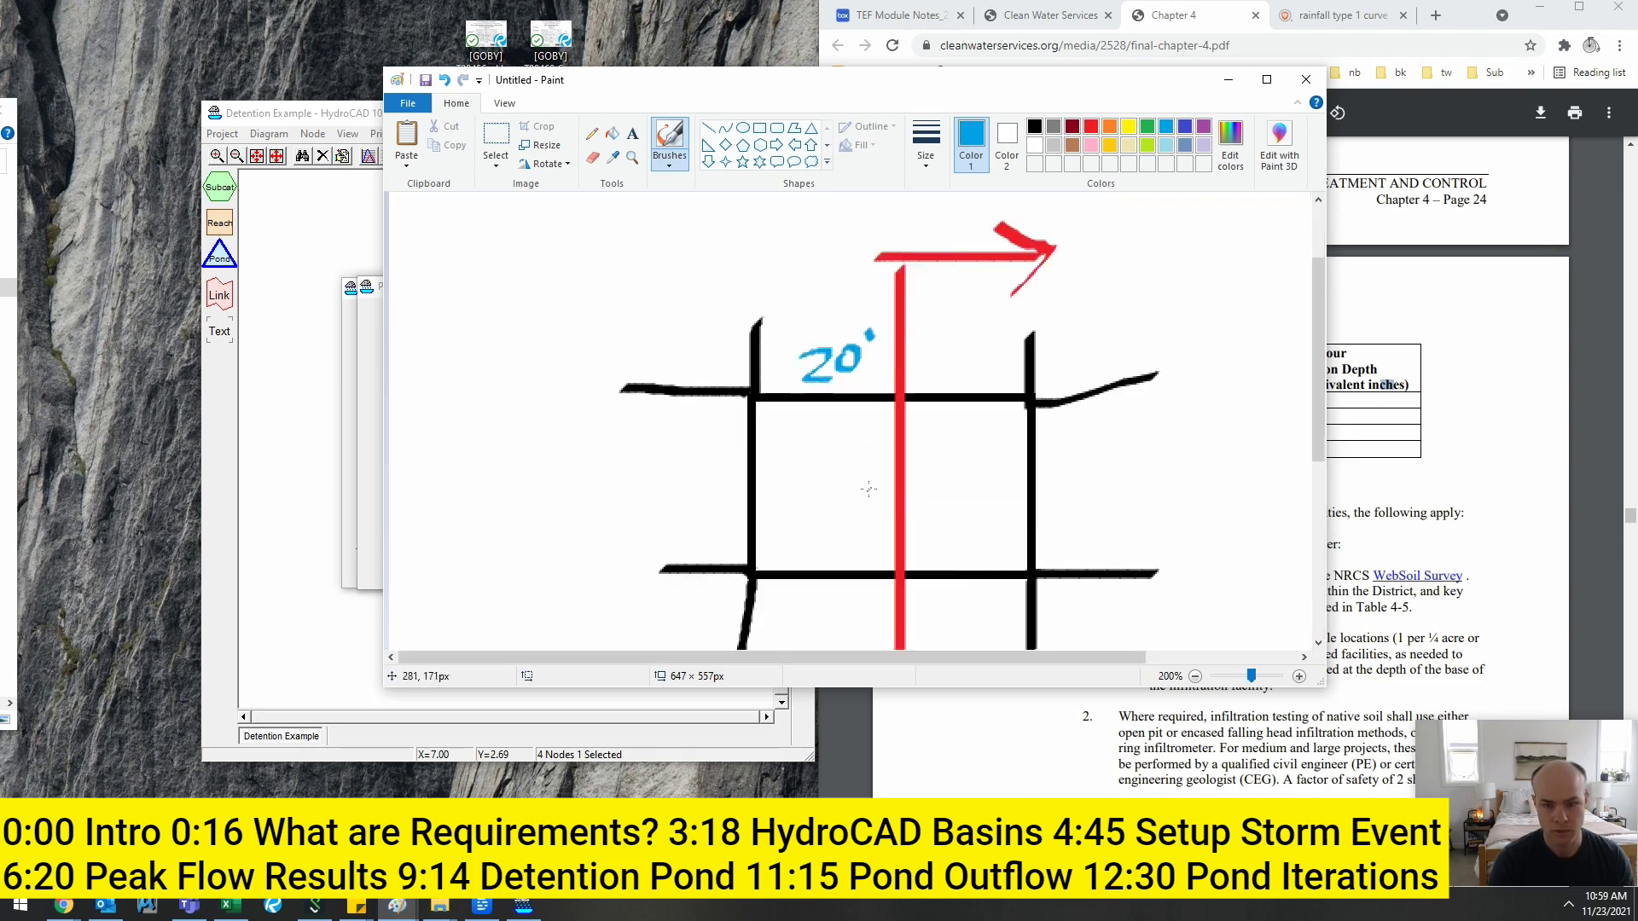
- Write the blue 3:1 side-slope label on the basin and minimize the sketch
{"action": "scroll", "coordinate": [772, 379], "scroll_direction": "down", "scroll_amount": 2}
{"action": "mouse_move", "coordinate": [762, 367]}
{"action": "left_mouse_down"}
{"action": "mouse_move", "coordinate": [783, 392]}
{"action": "mouse_move", "coordinate": [812, 369]}
{"action": "left_mouse_up"}
{"action": "left_click", "coordinate": [820, 350]}
{"action": "scroll", "coordinate": [974, 443], "scroll_direction": "down", "scroll_amount": 3}
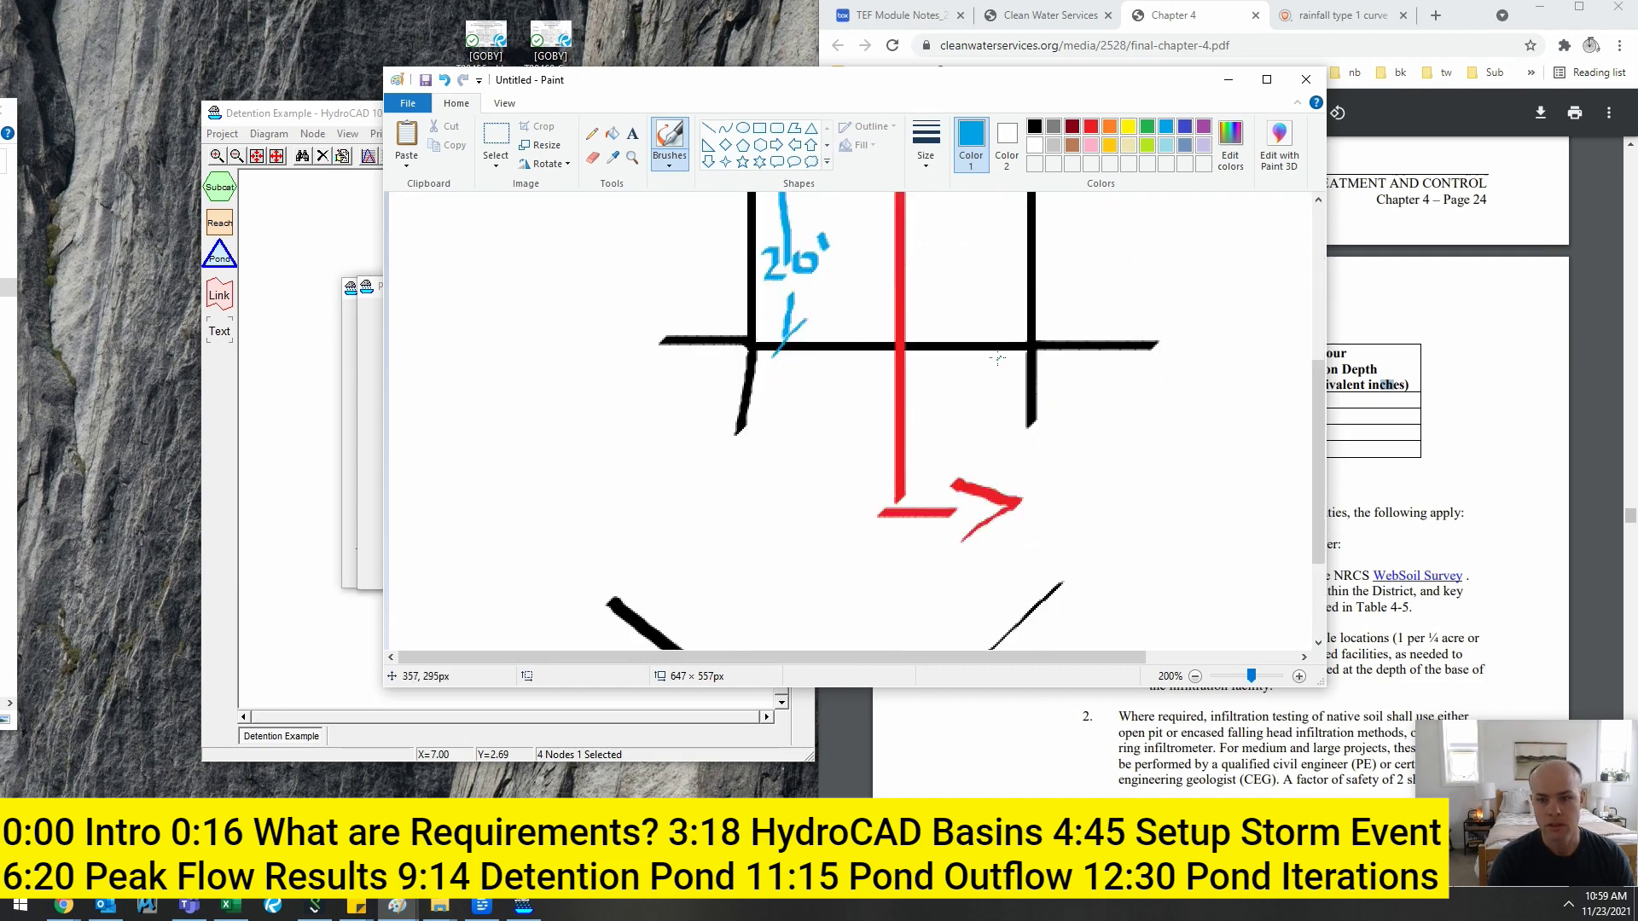
{"action": "mouse_move", "coordinate": [943, 443]}
{"action": "left_mouse_down"}
{"action": "mouse_move", "coordinate": [955, 482]}
{"action": "mouse_move", "coordinate": [988, 454]}
{"action": "left_mouse_up"}
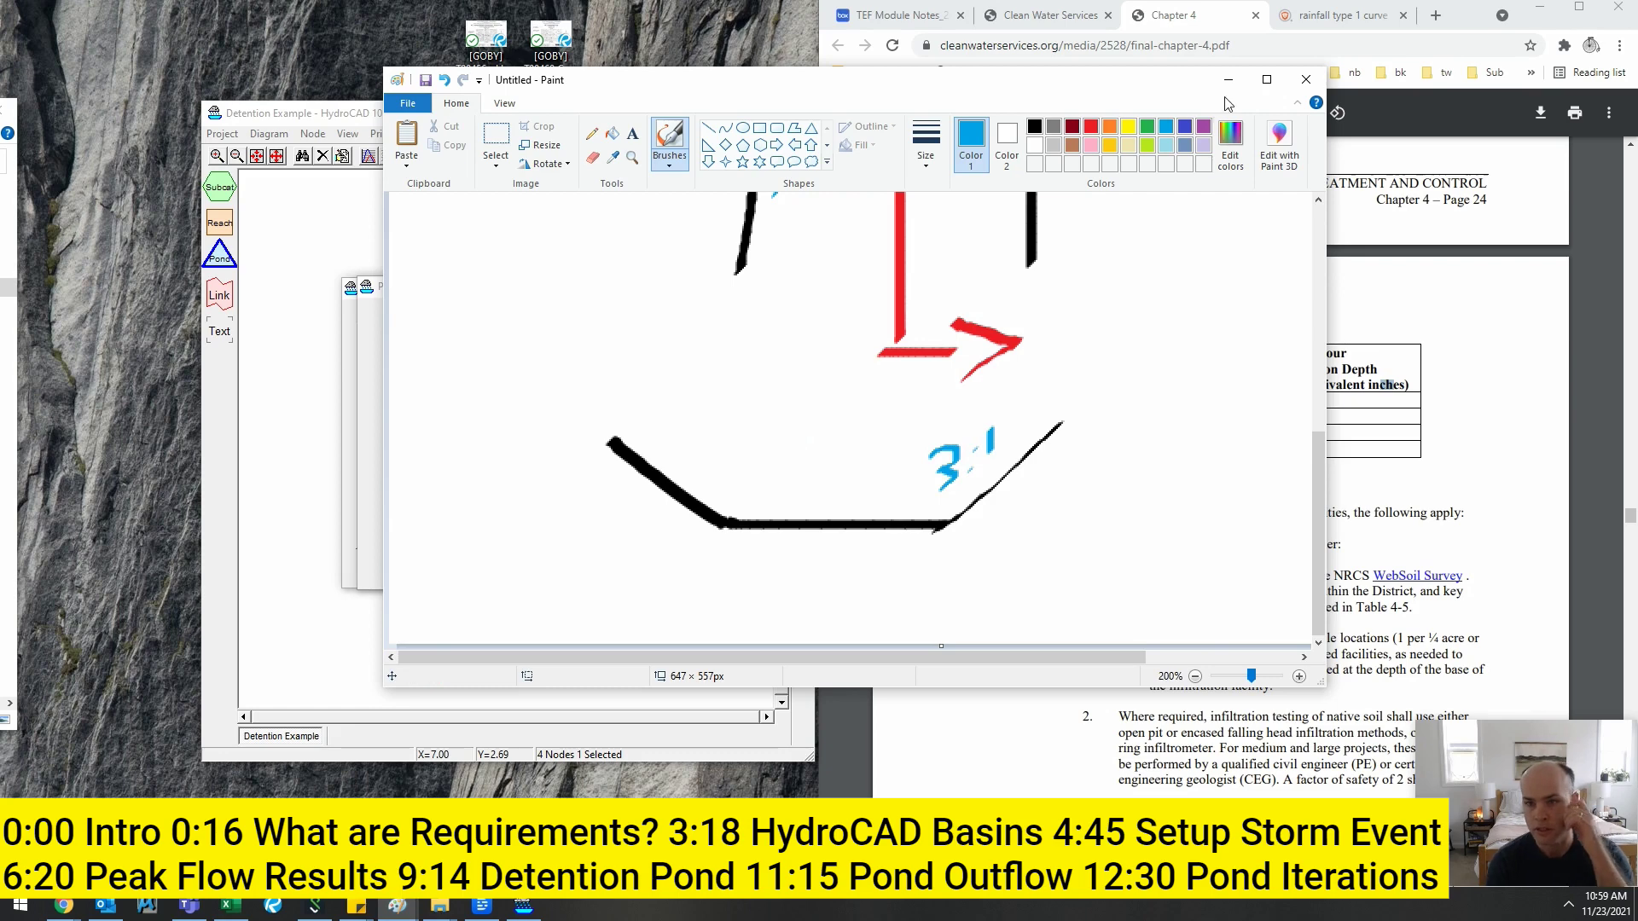
{"action": "left_click", "coordinate": [1229, 80]}
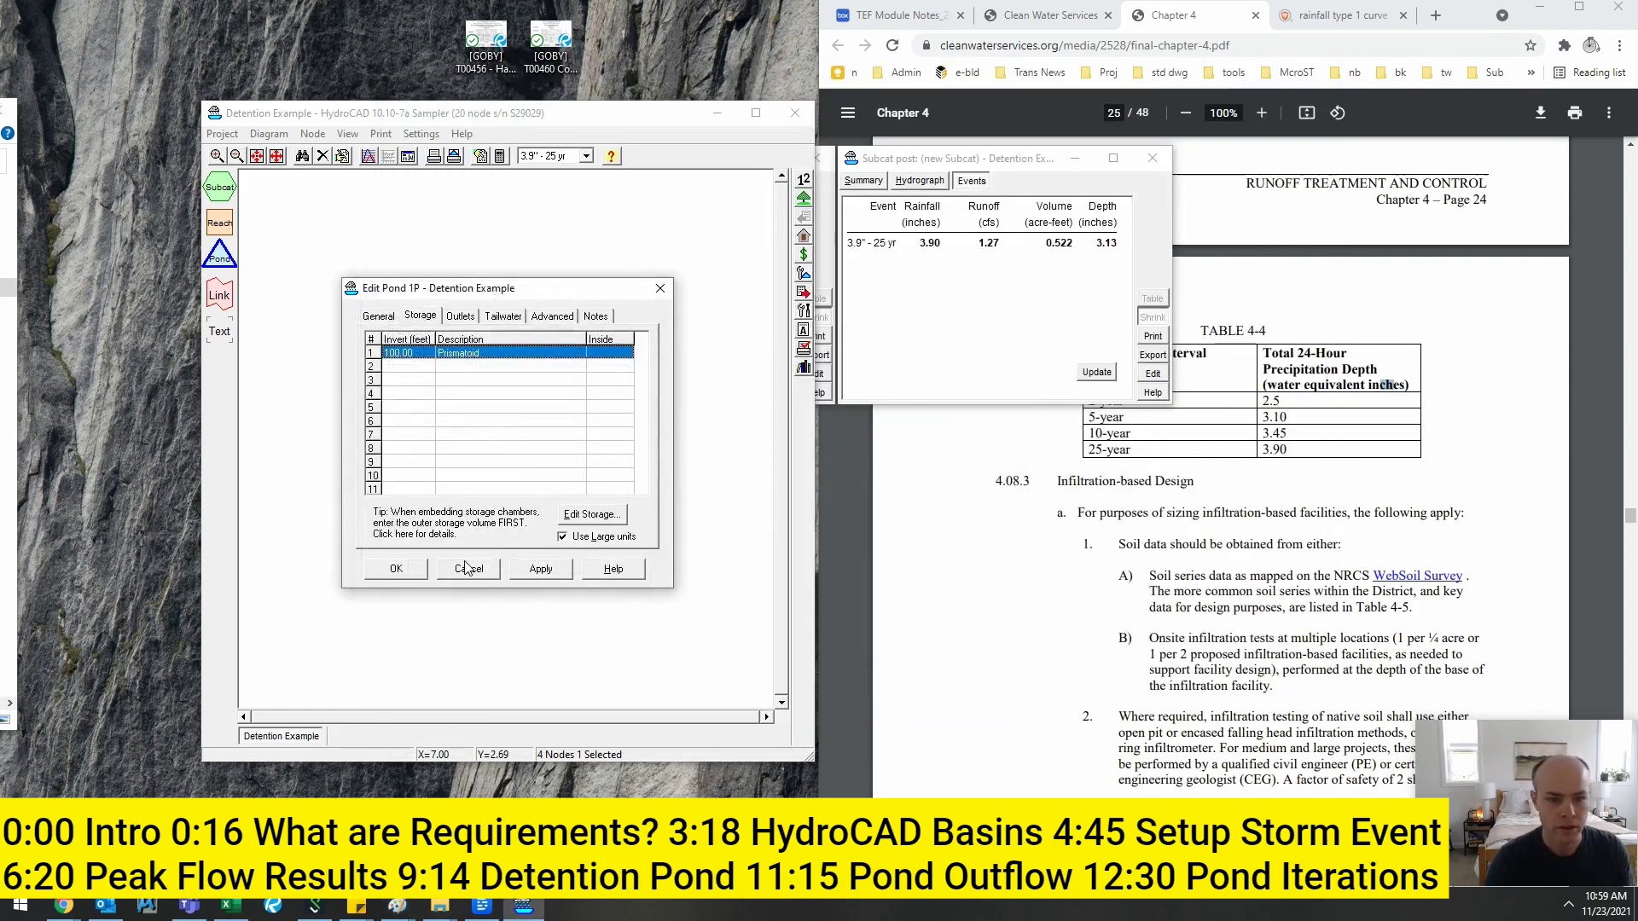
- Start a new outlet device in the pond's first Outlets row, then bring back the Paint sketch
{"action": "left_click", "coordinate": [472, 320]}
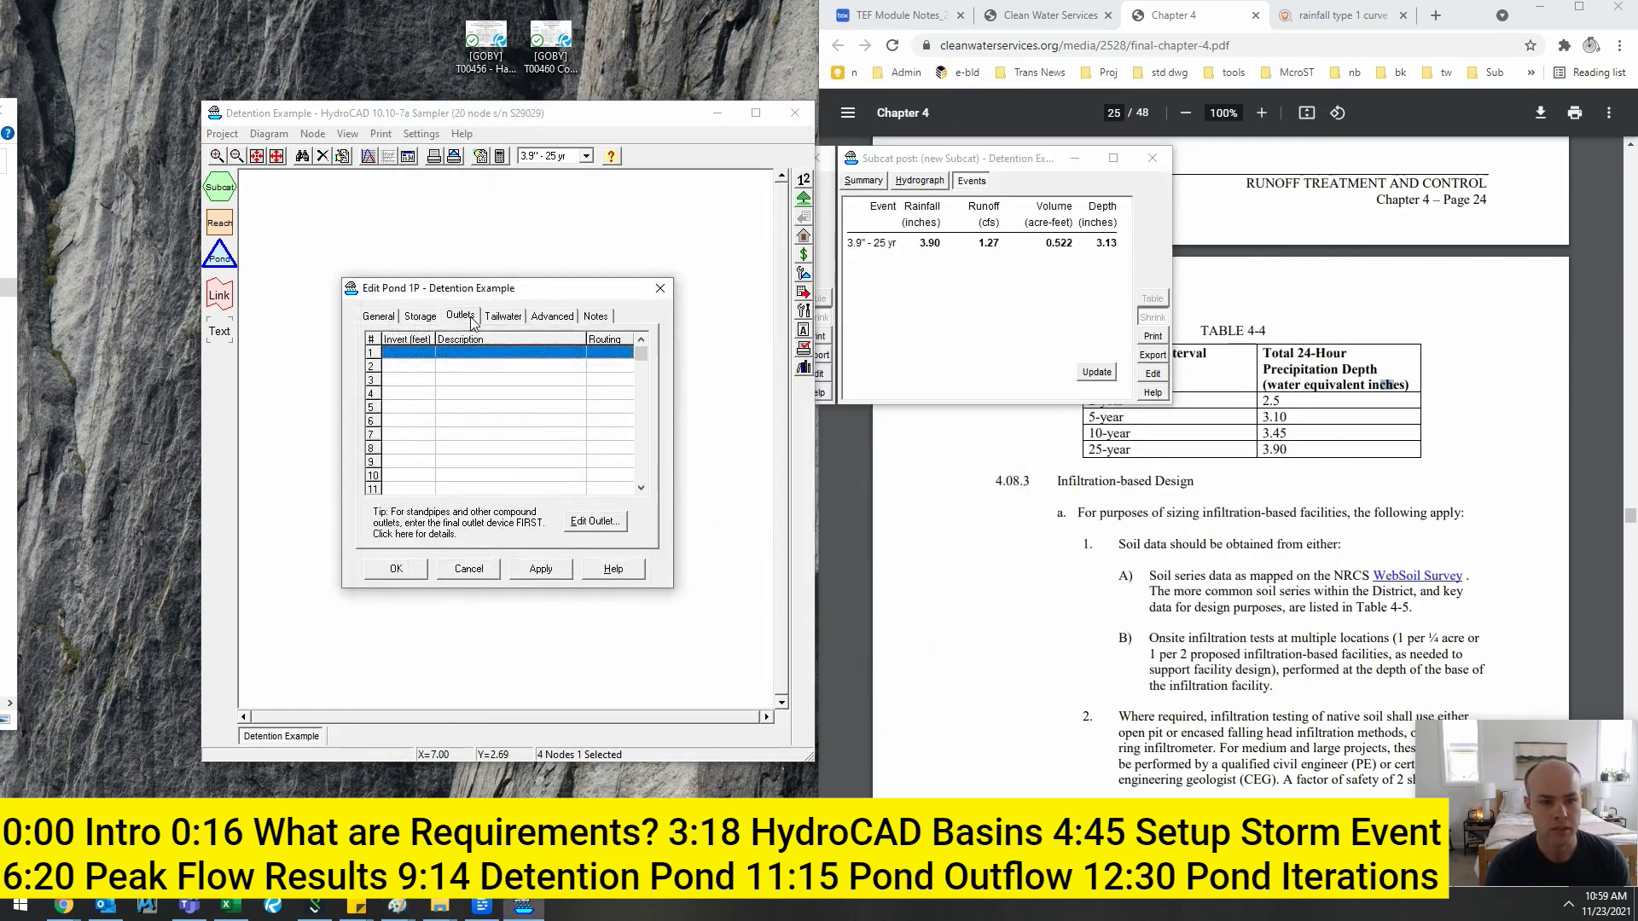
{"action": "left_click", "coordinate": [418, 354]}
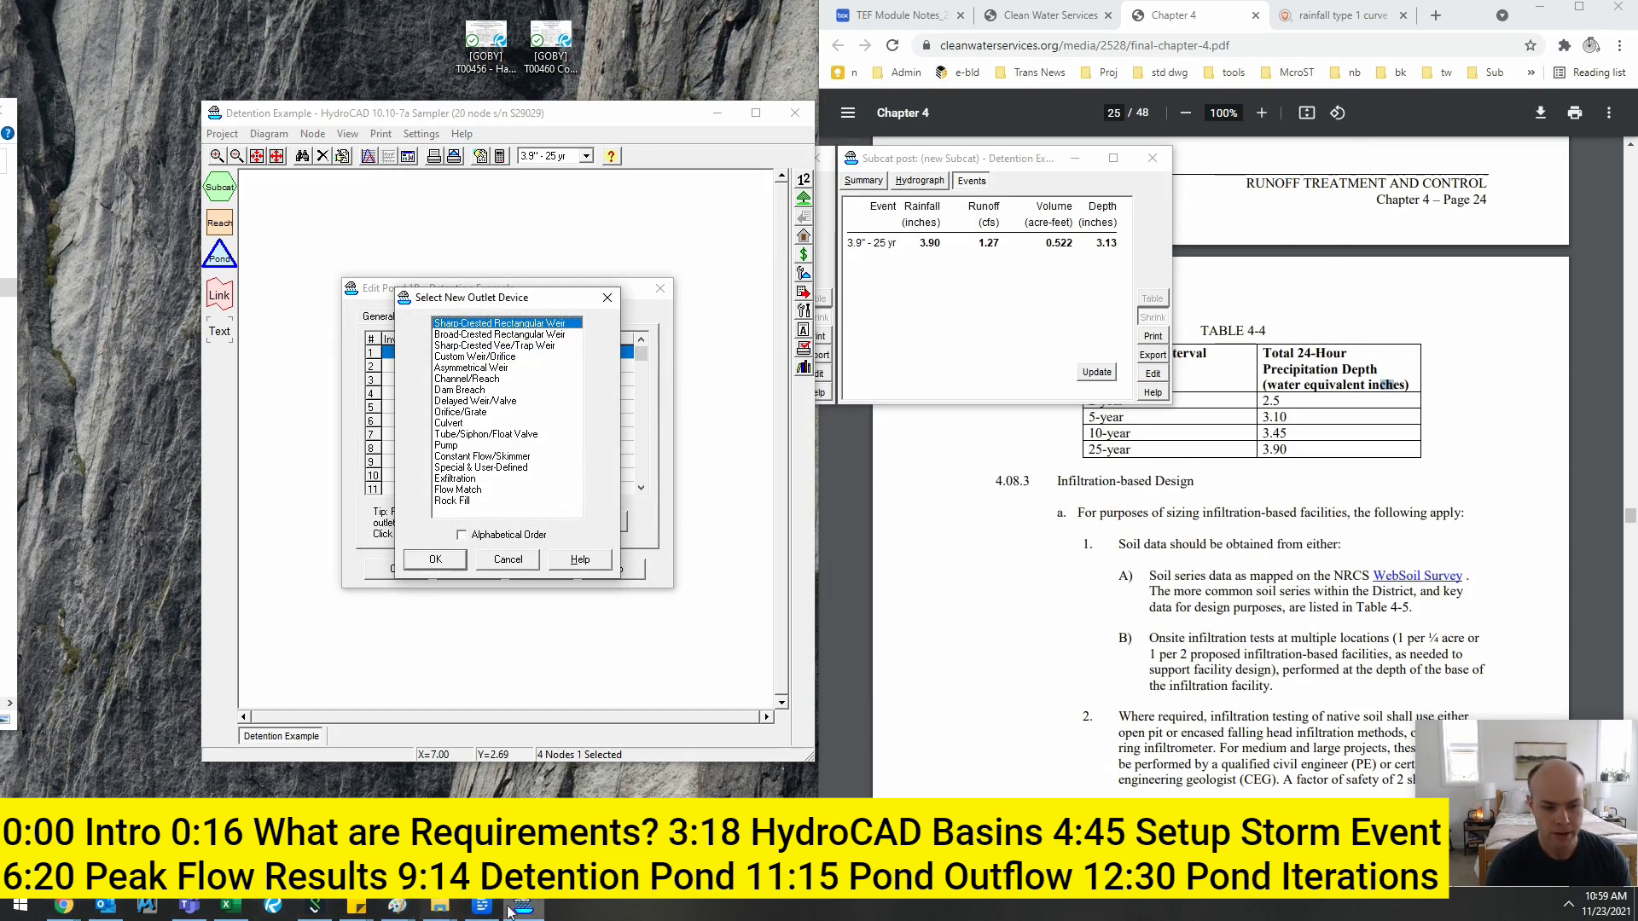
{"action": "left_click", "coordinate": [397, 905]}
{"action": "left_click", "coordinate": [566, 785]}
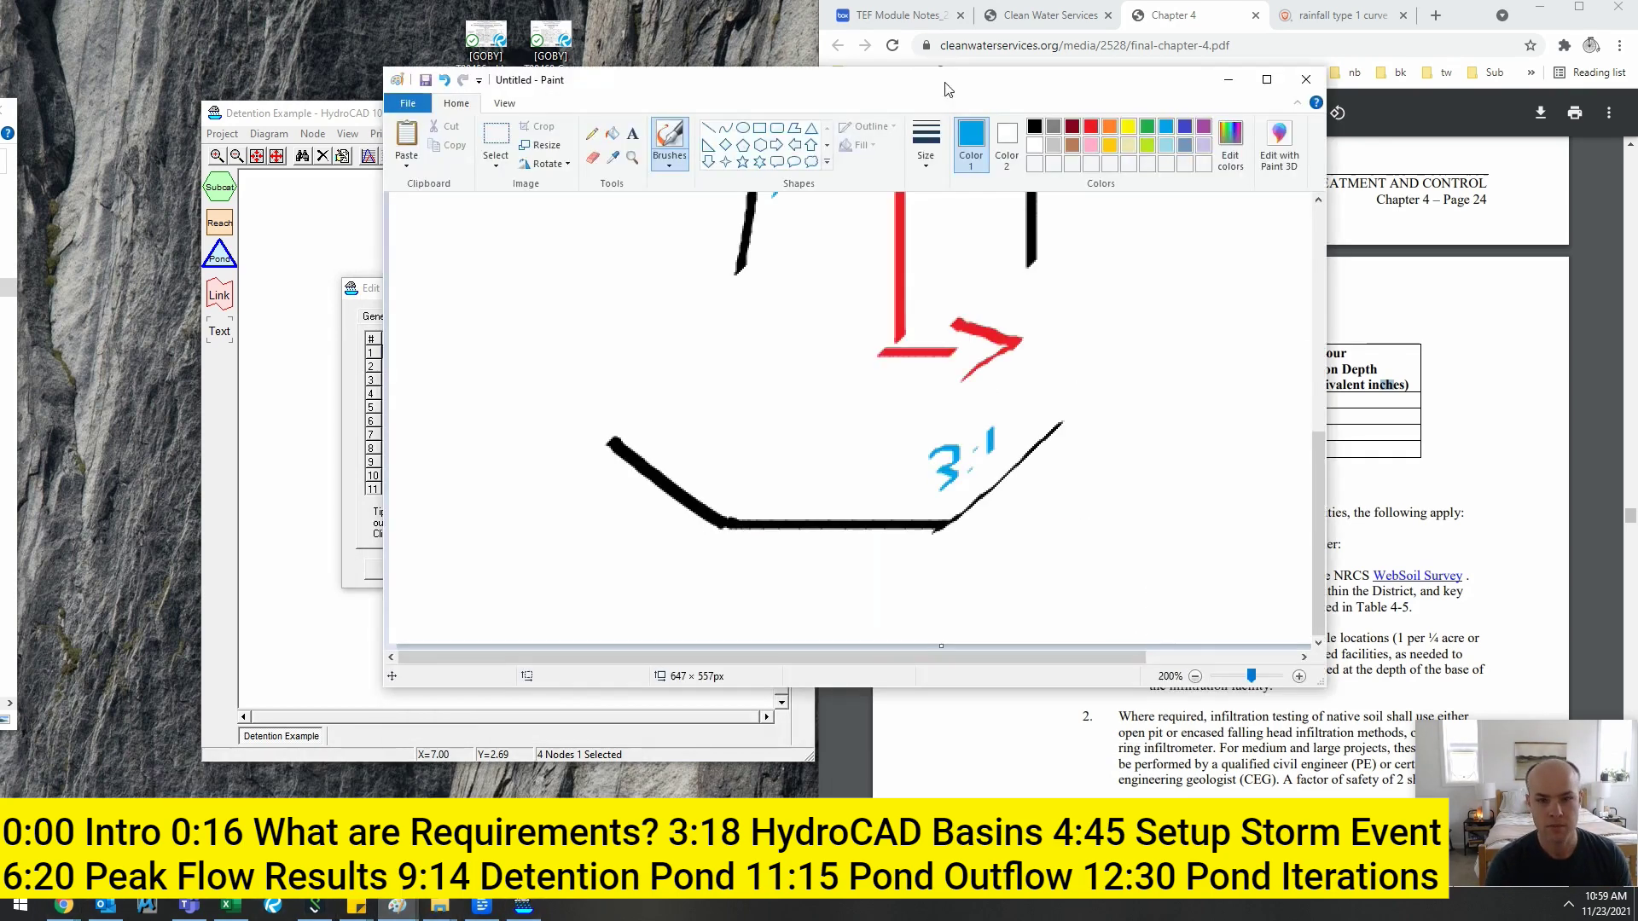
- Draw the outlet structure: red inlet pipe, orange riser, green outflow pipe, and purple lowest orifice
{"action": "key", "text": "super+Up"}
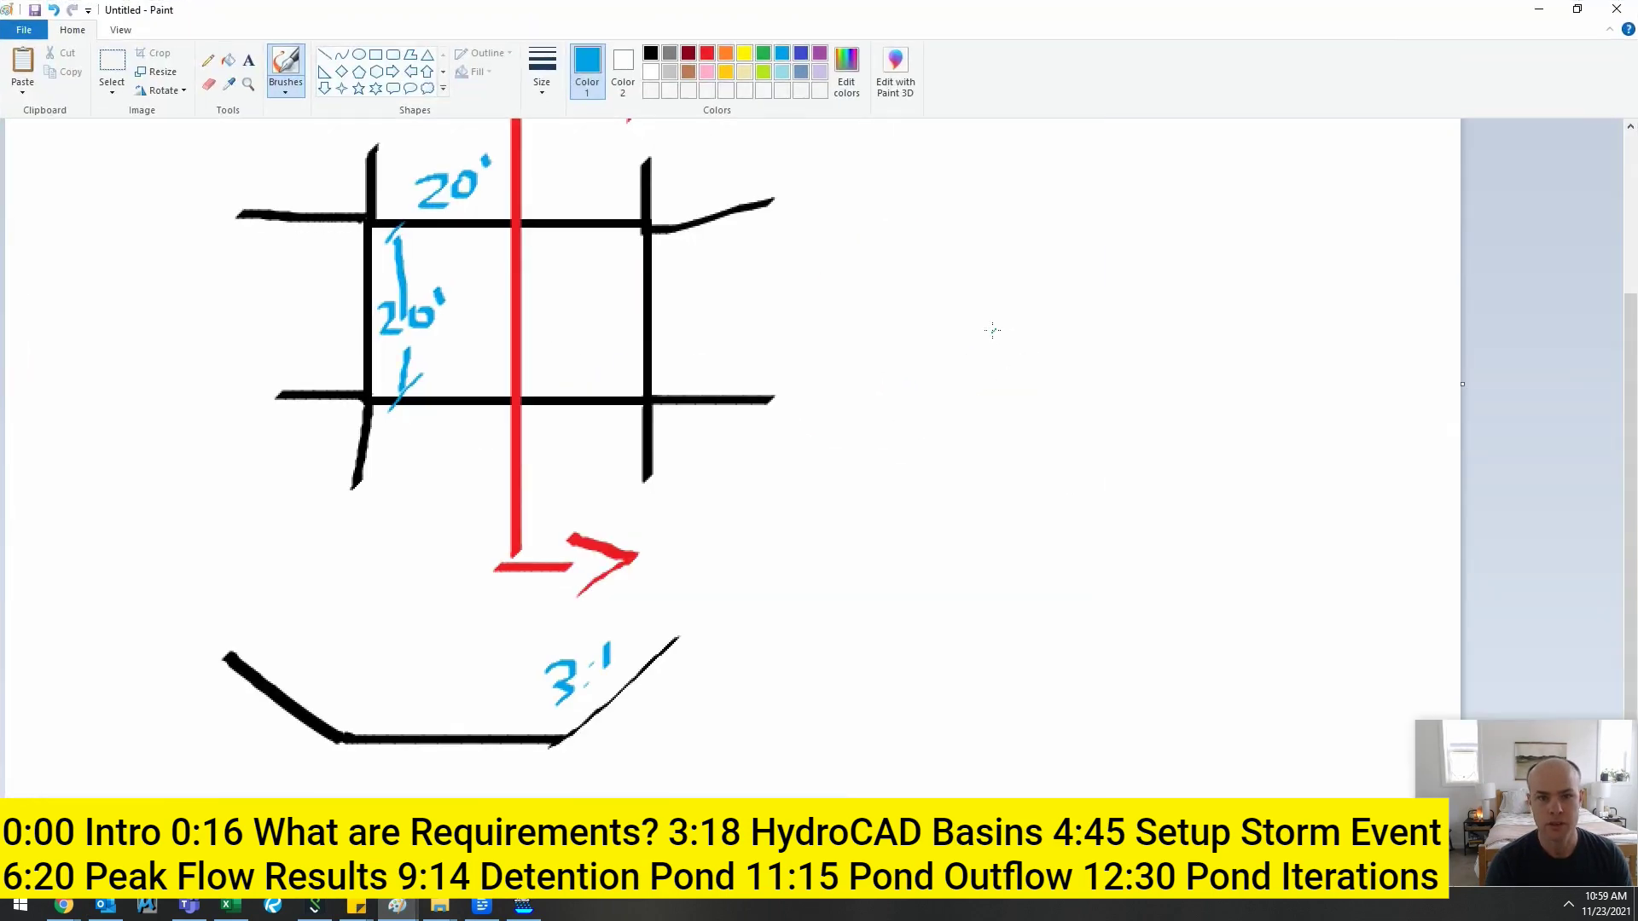
{"action": "scroll", "coordinate": [993, 330], "scroll_direction": "down", "scroll_amount": 2}
{"action": "left_click", "coordinate": [707, 53]}
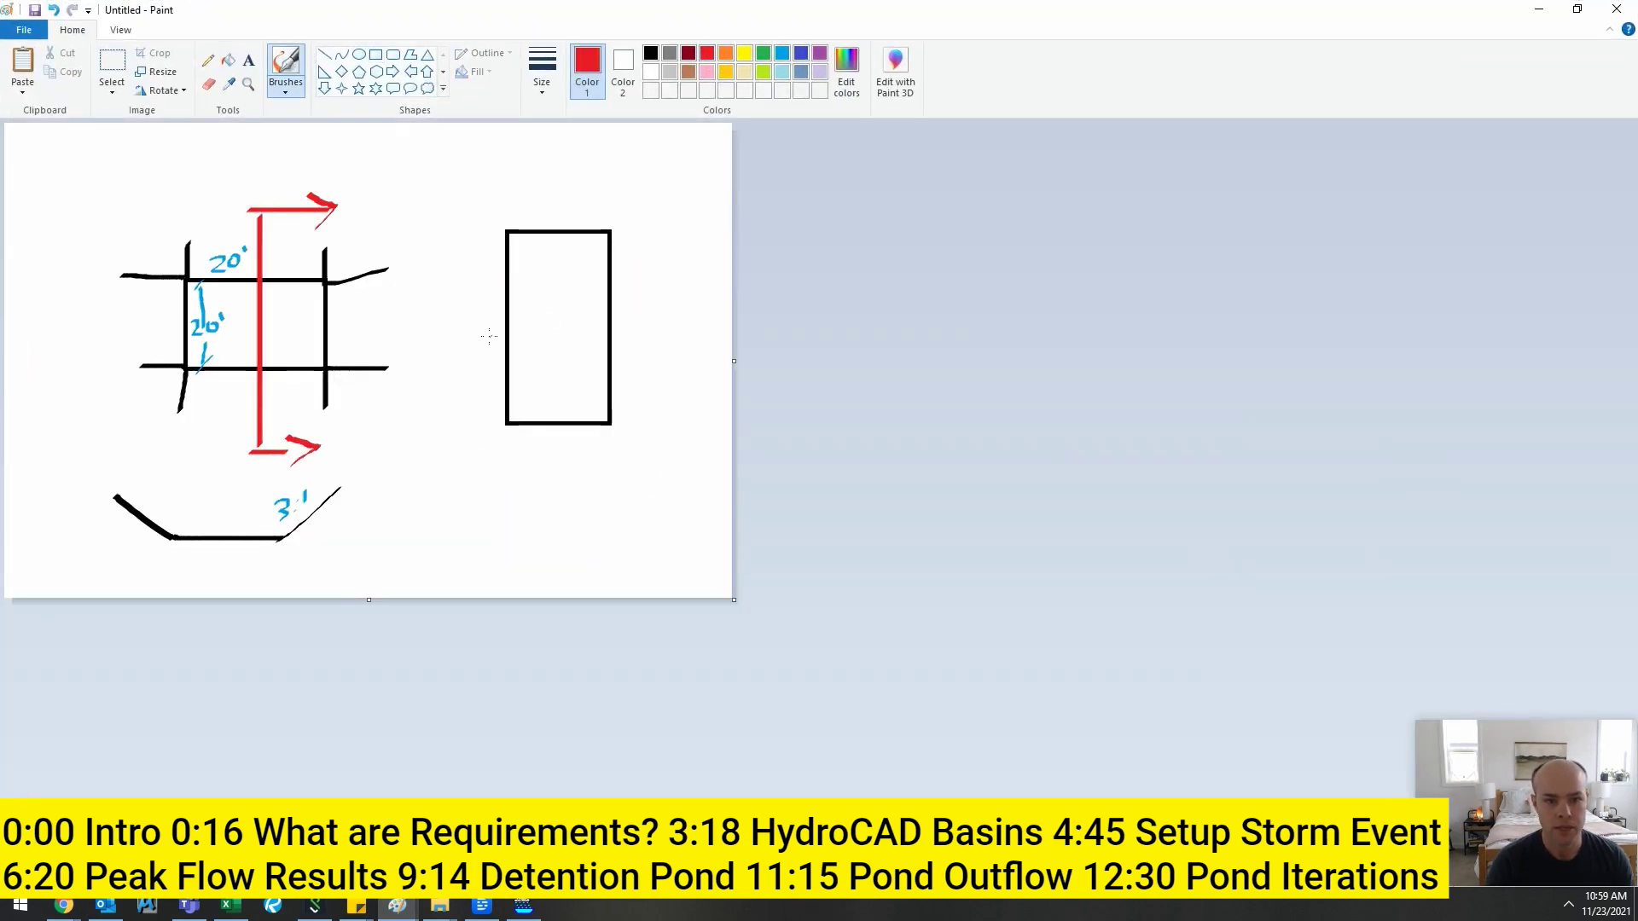
{"action": "left_click_drag", "start_coordinate": [472, 346], "coordinate": [524, 345]}
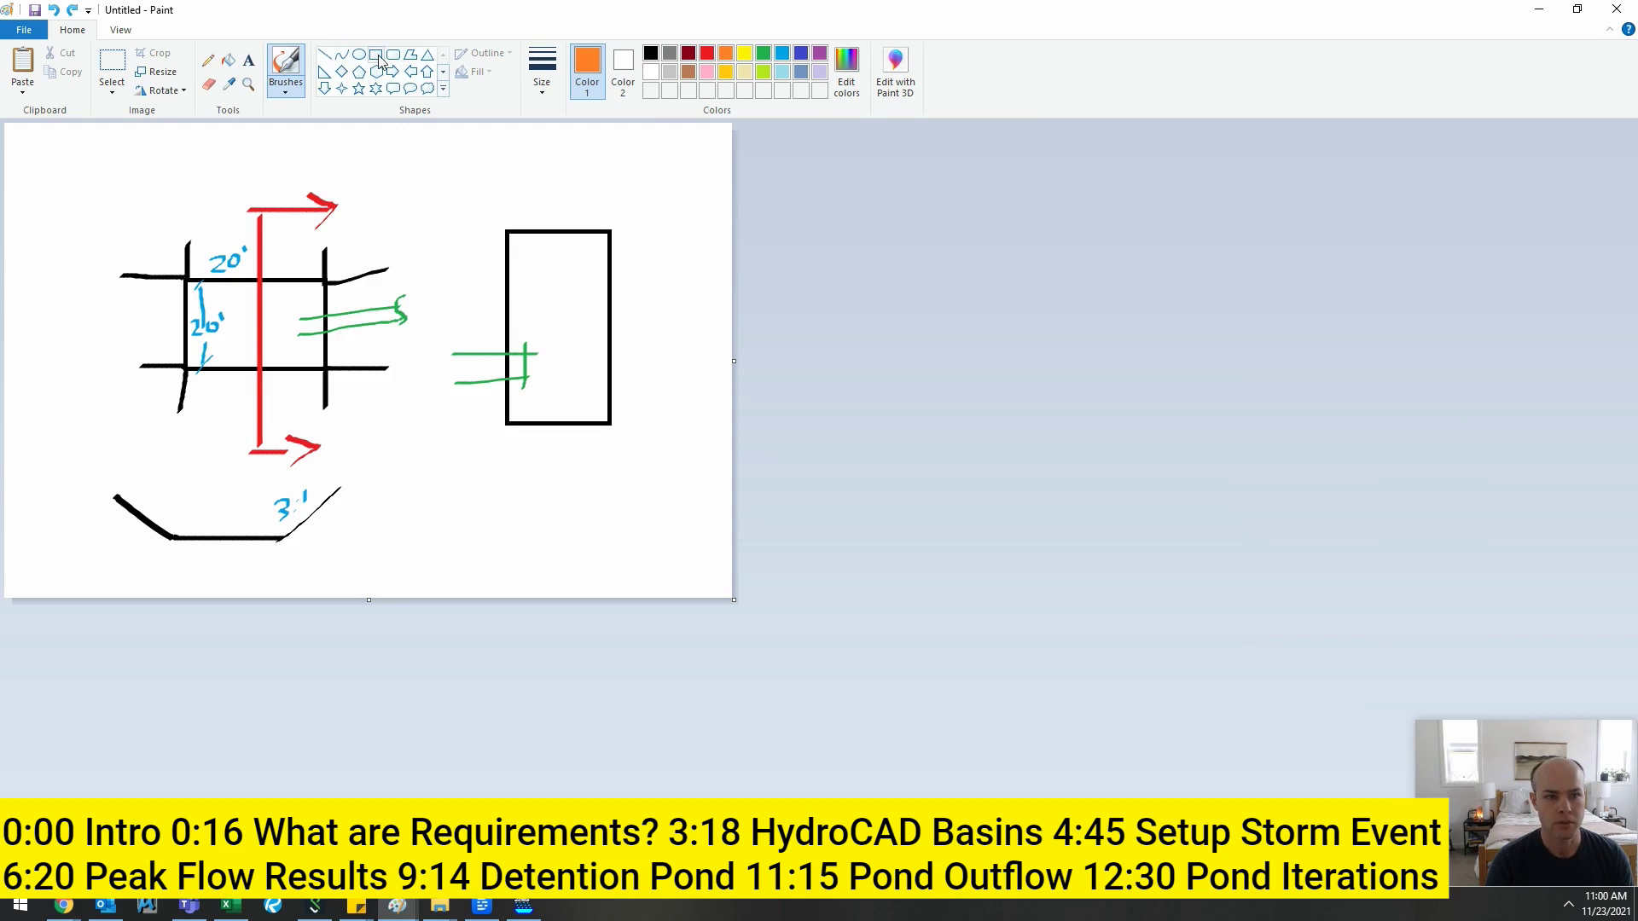
{"action": "left_click", "coordinate": [377, 56]}
{"action": "left_click_drag", "start_coordinate": [539, 422], "coordinate": [575, 311]}
{"action": "left_click", "coordinate": [765, 56]}
{"action": "left_click", "coordinate": [286, 64]}
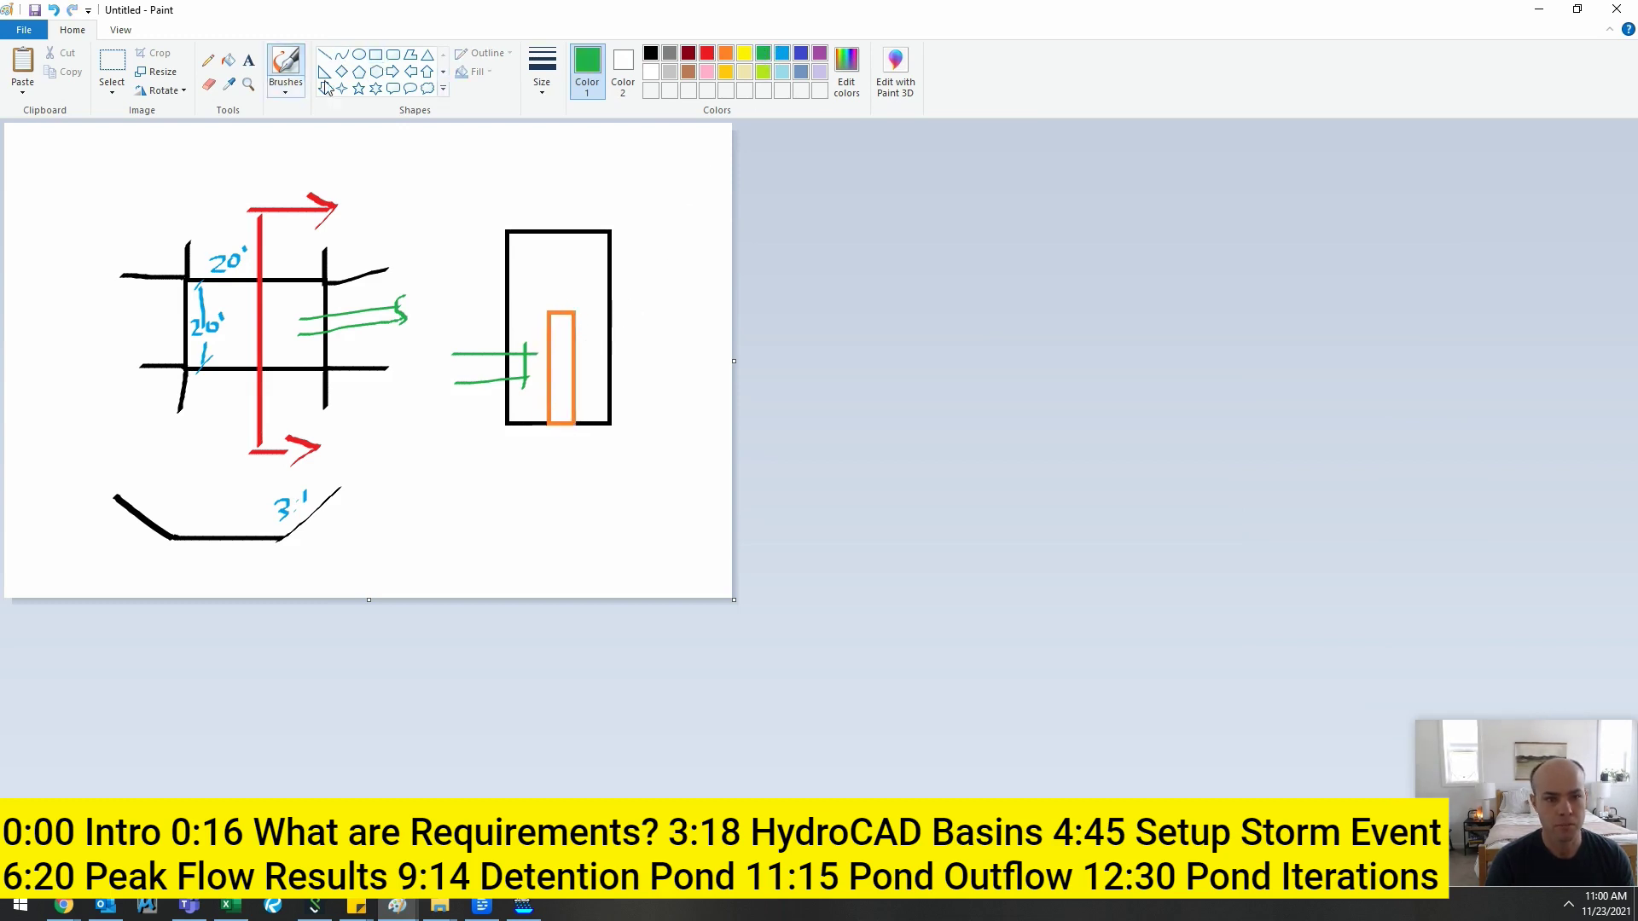
{"action": "mouse_move", "coordinate": [596, 348]}
{"action": "left_mouse_down"}
{"action": "mouse_move", "coordinate": [649, 348]}
{"action": "mouse_move", "coordinate": [658, 374]}
{"action": "left_mouse_up"}
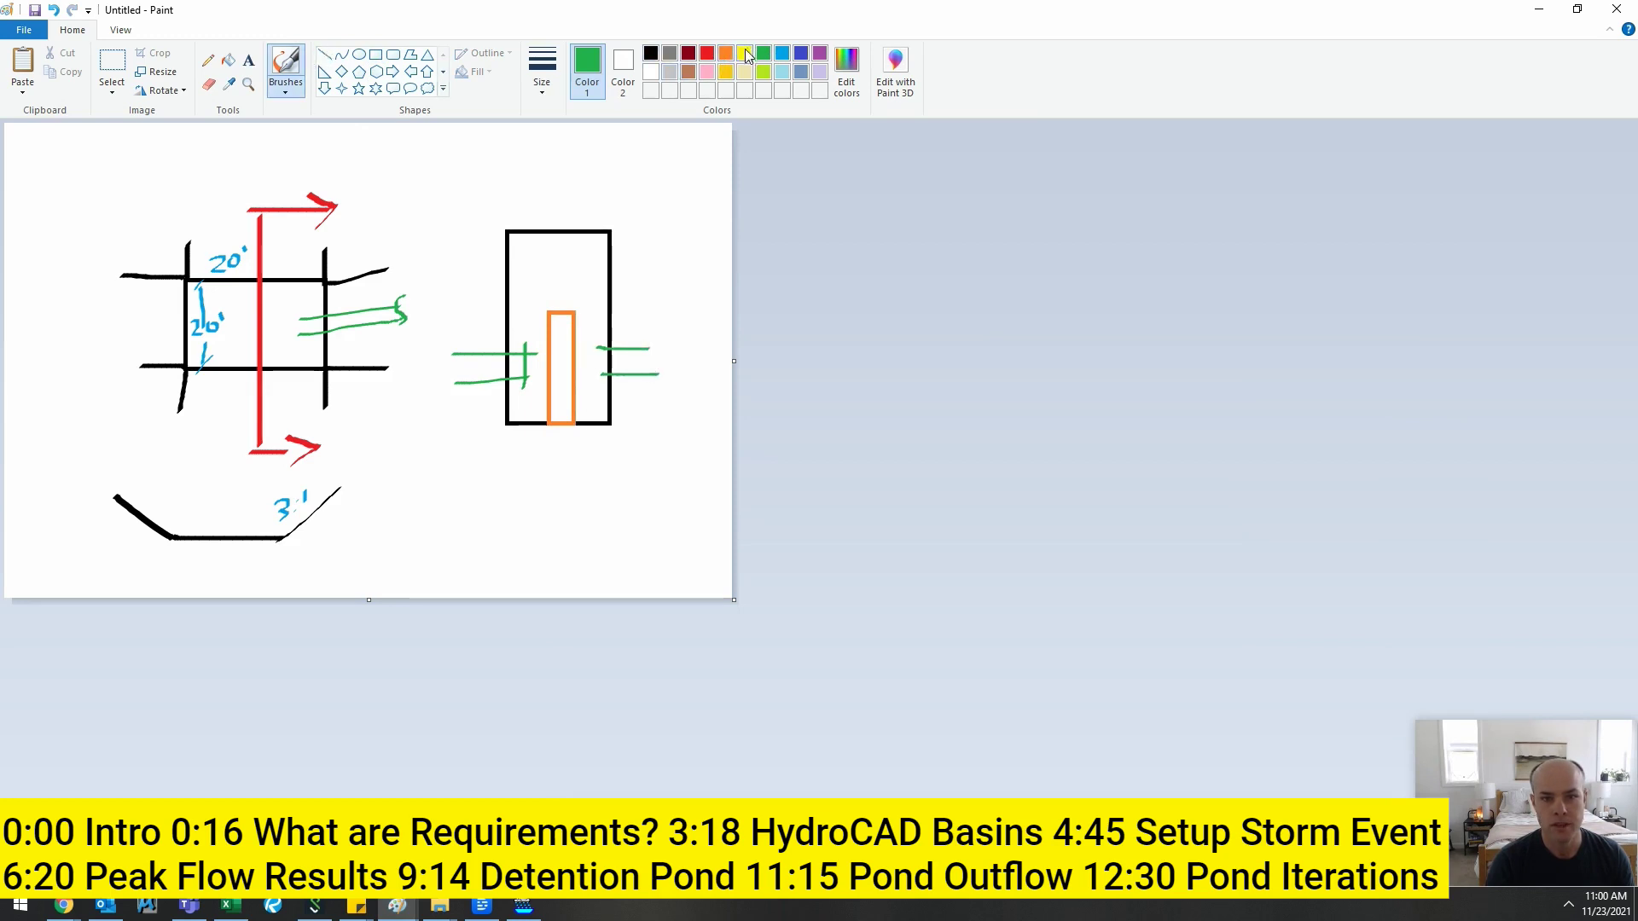
{"action": "left_click", "coordinate": [818, 53]}
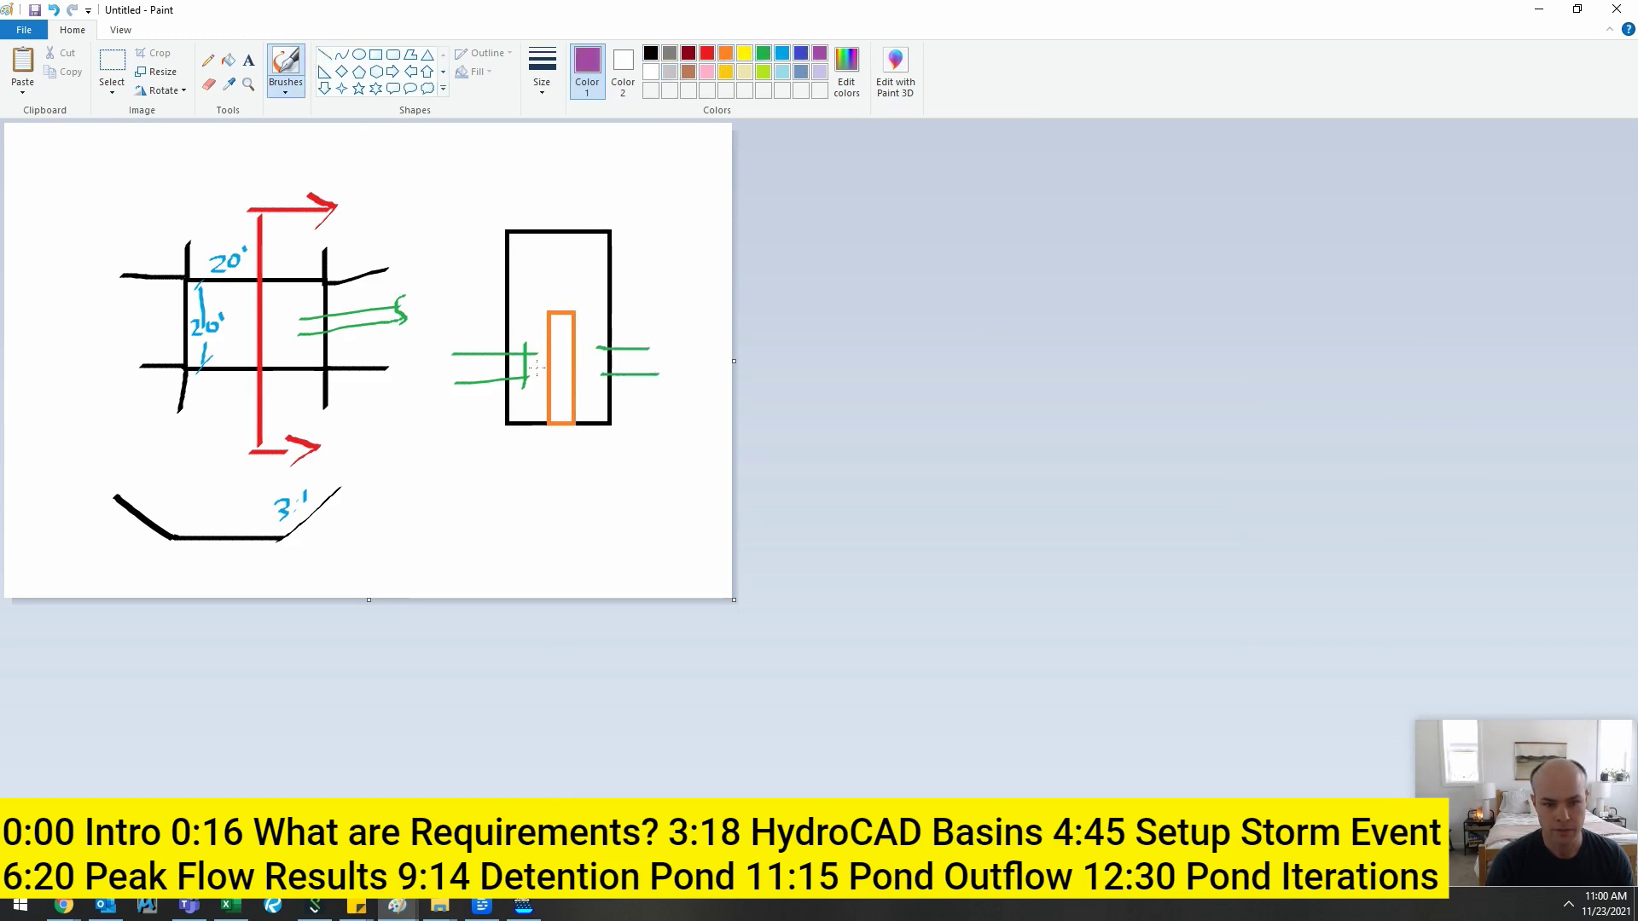
{"action": "left_click_drag", "start_coordinate": [537, 368], "coordinate": [550, 373]}
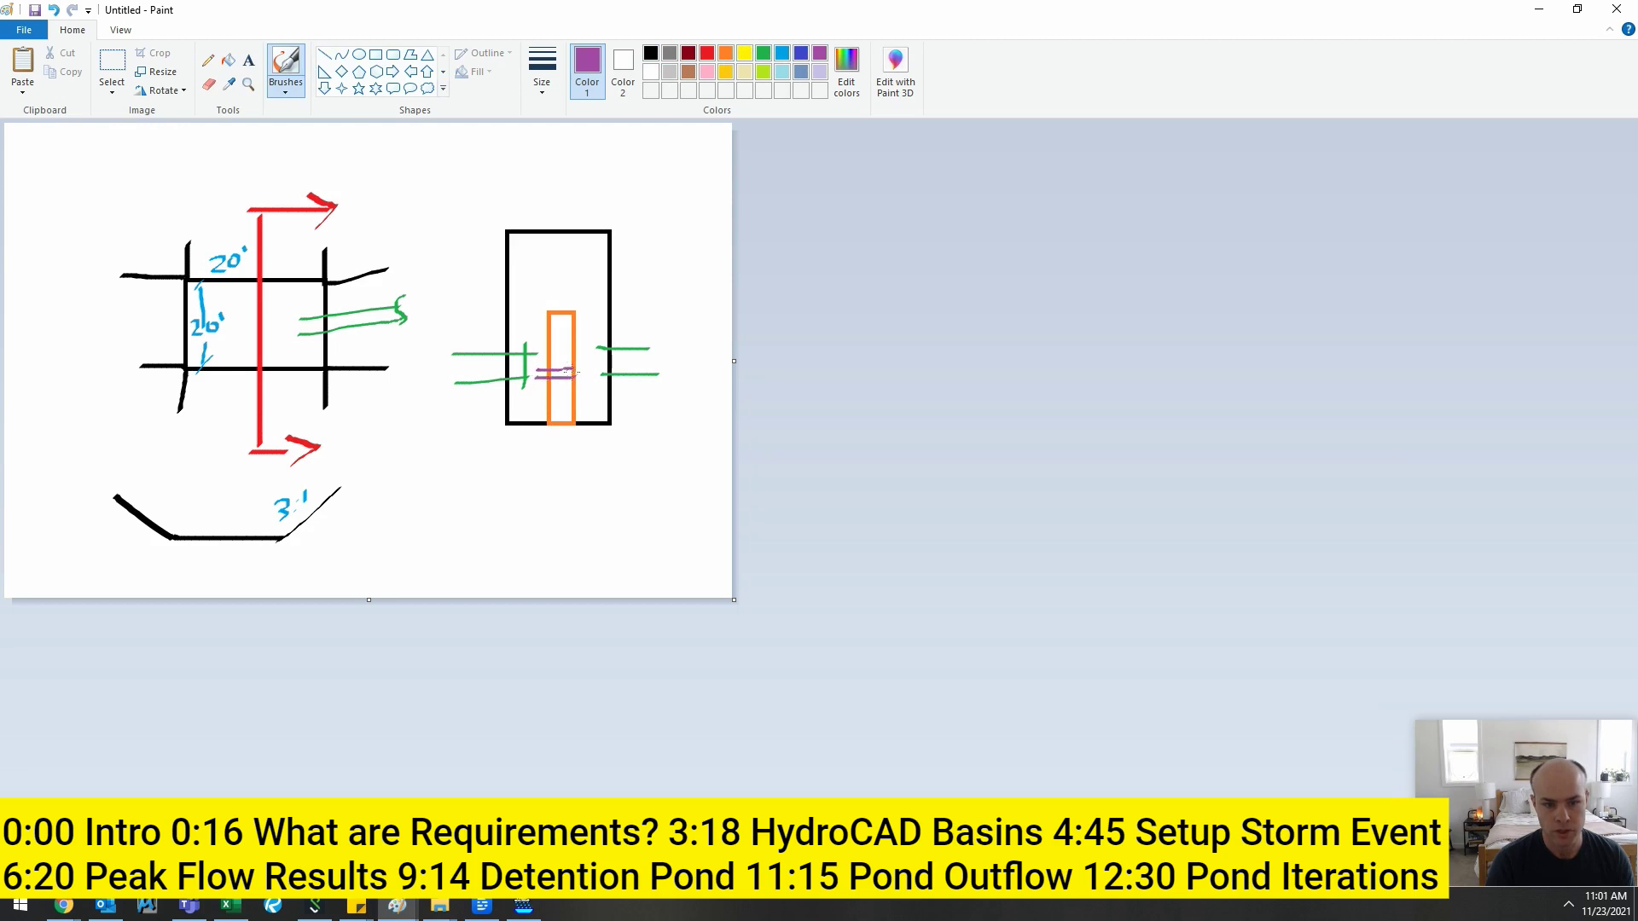
- Add the '1 inch min' label, upper orifice lines across the riser, and a '3 orifice' note
{"action": "left_click", "coordinate": [248, 59]}
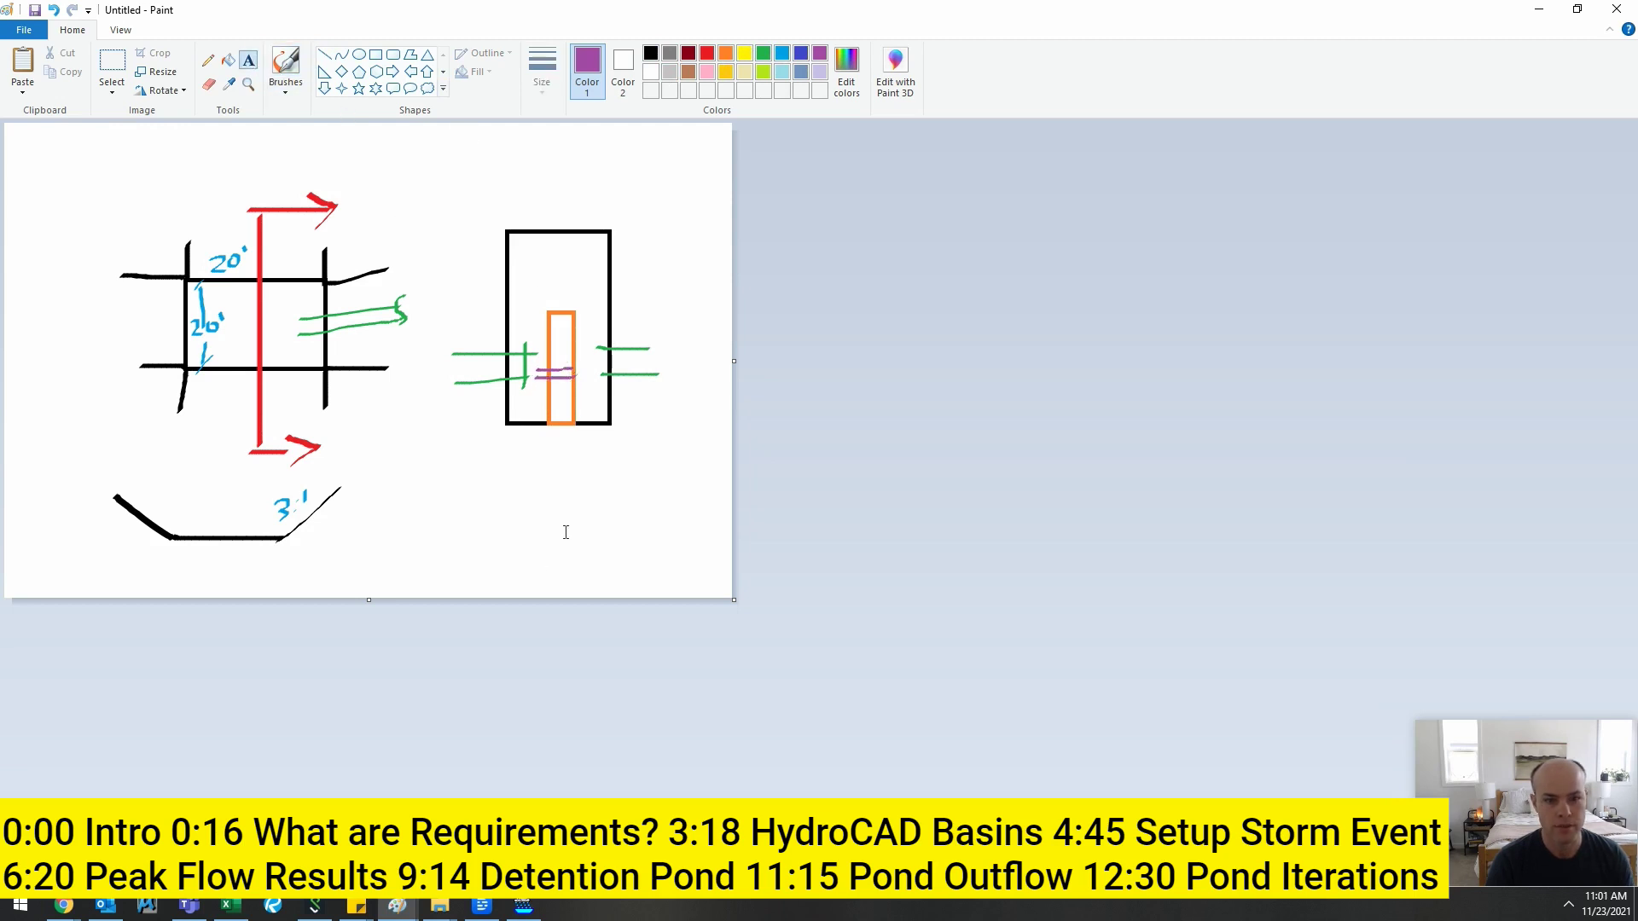
{"action": "scroll", "coordinate": [540, 363], "scroll_direction": "up", "scroll_amount": 1}
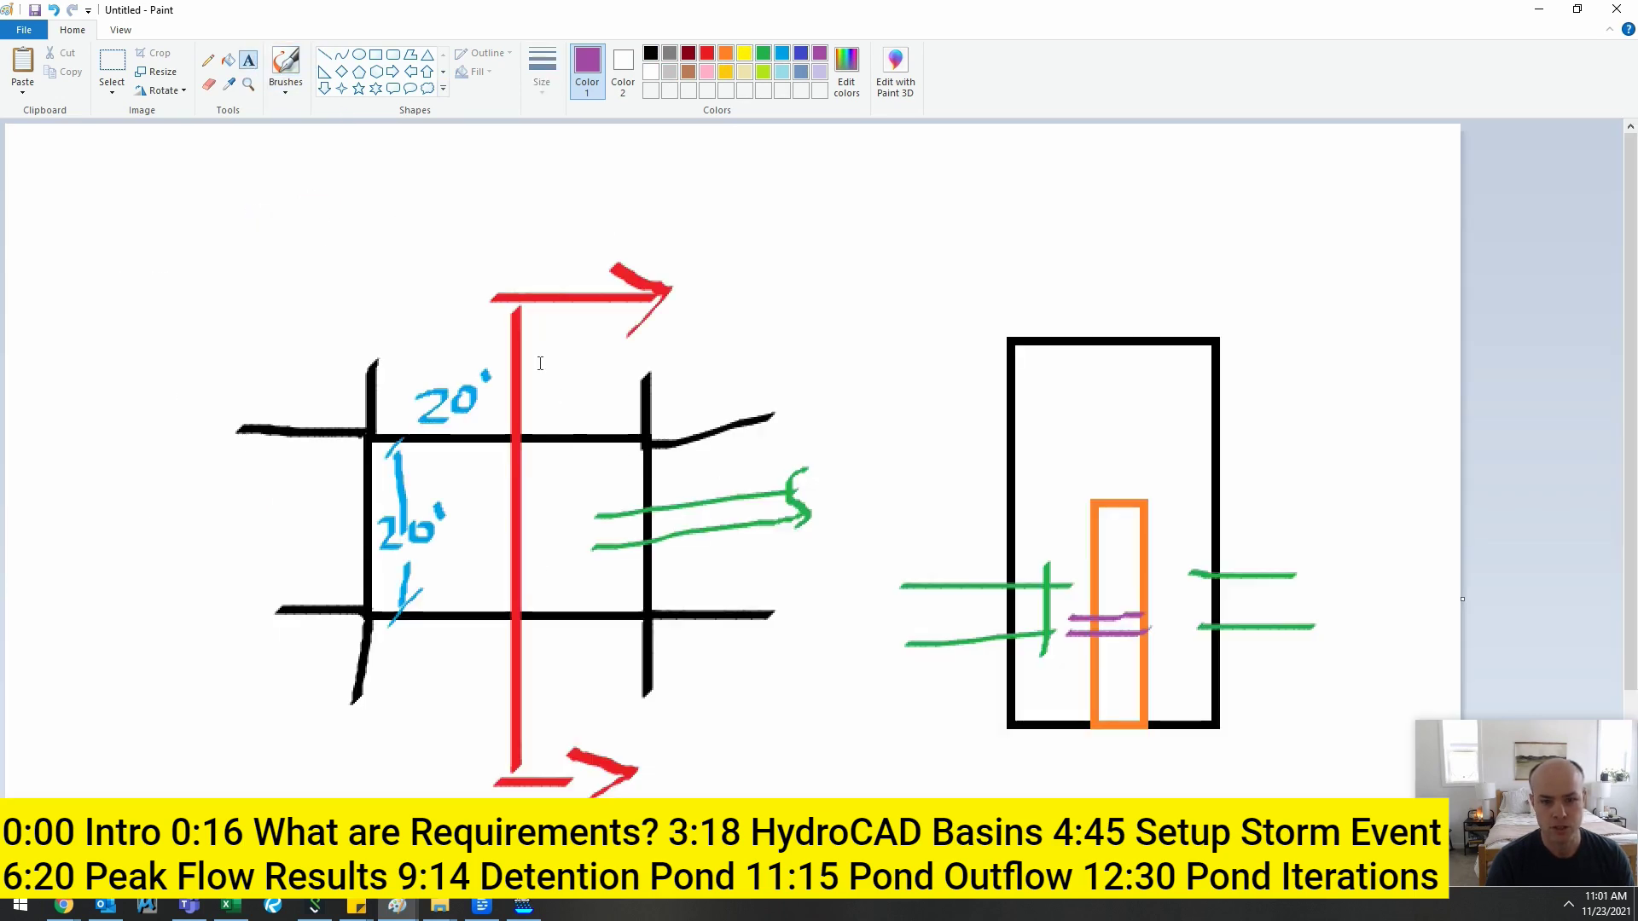
{"action": "left_click", "coordinate": [1078, 661]}
{"action": "type", "text": "1 inch min"}
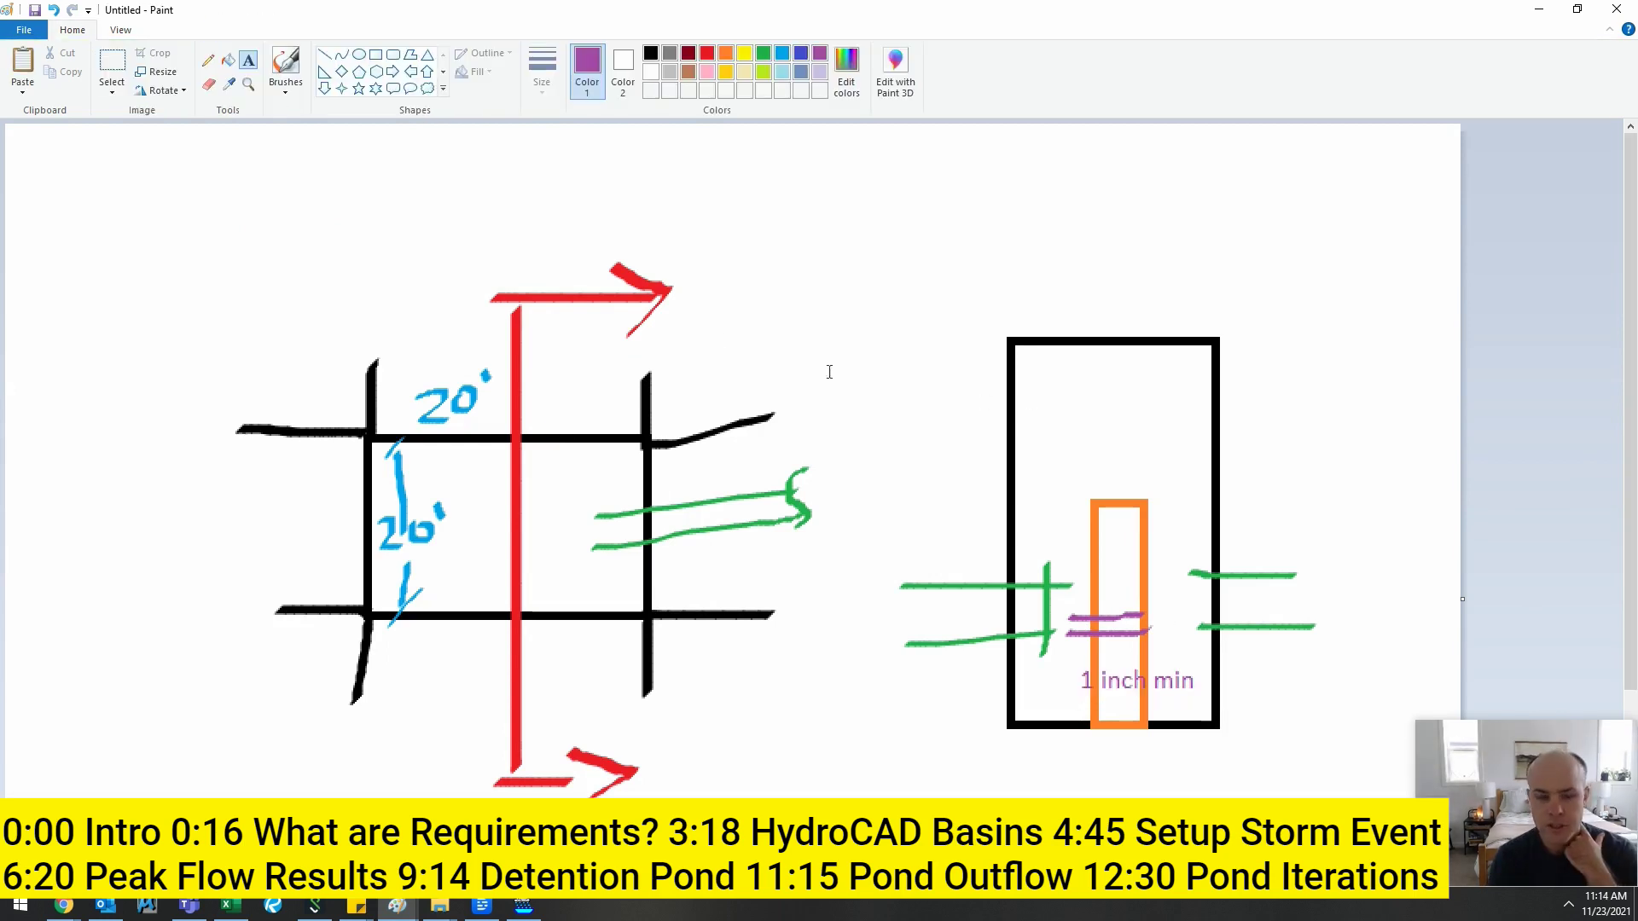
{"action": "left_click", "coordinate": [286, 61]}
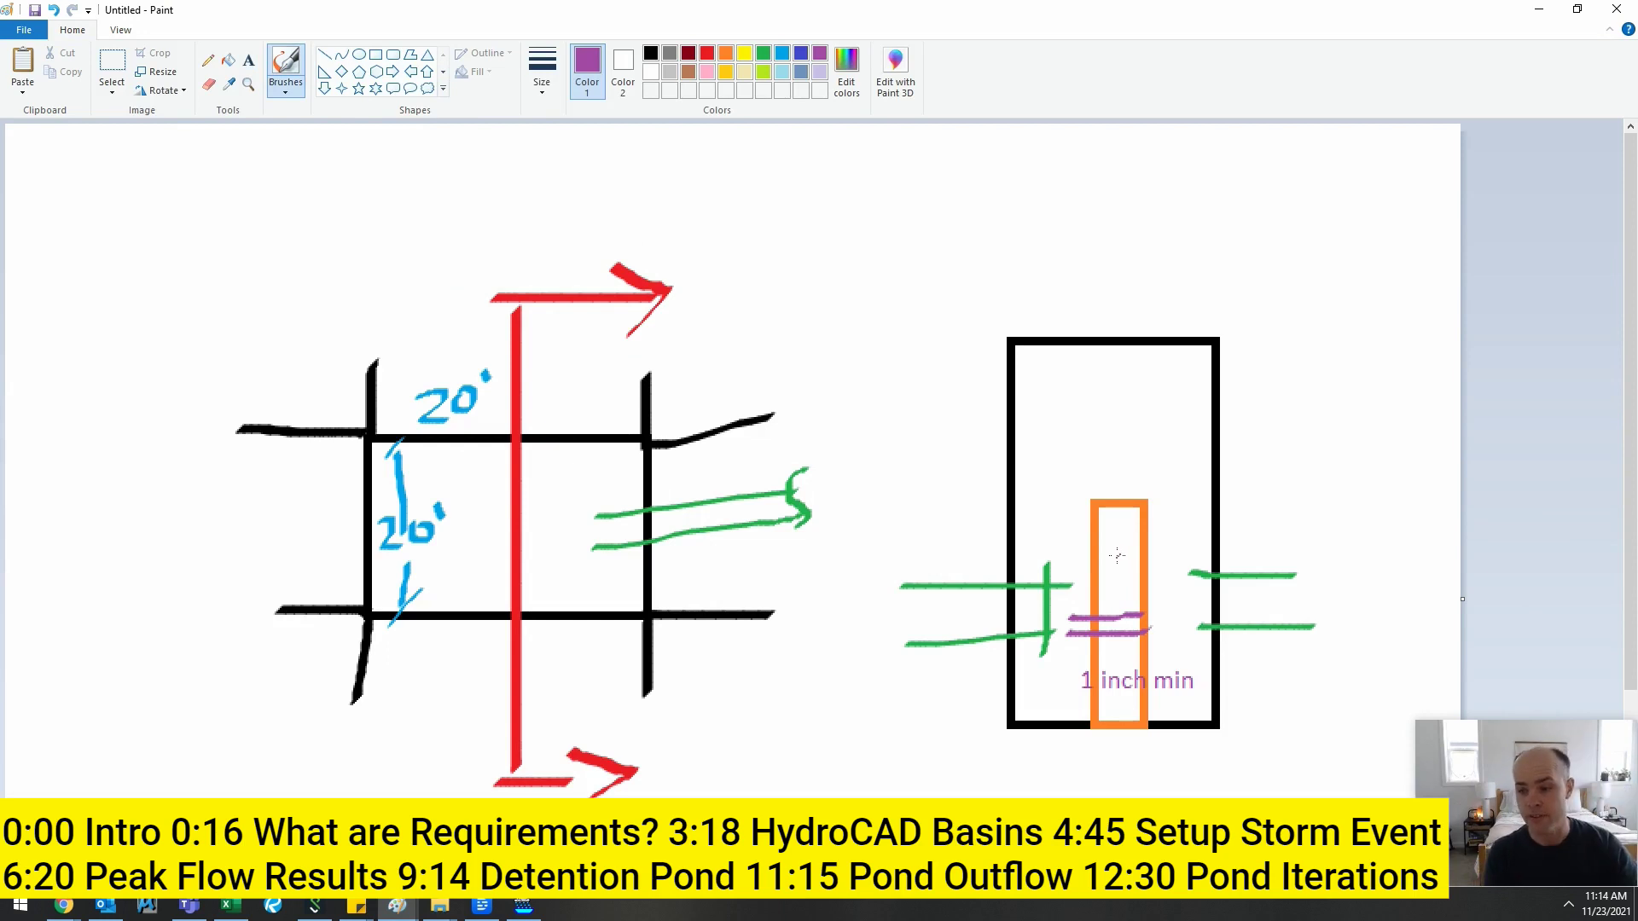
{"action": "left_click_drag", "start_coordinate": [1076, 580], "coordinate": [1163, 588]}
{"action": "left_click_drag", "start_coordinate": [1091, 547], "coordinate": [1184, 561]}
{"action": "left_click", "coordinate": [248, 60]}
{"action": "left_click", "coordinate": [900, 229]}
{"action": "type", "text": "3"}
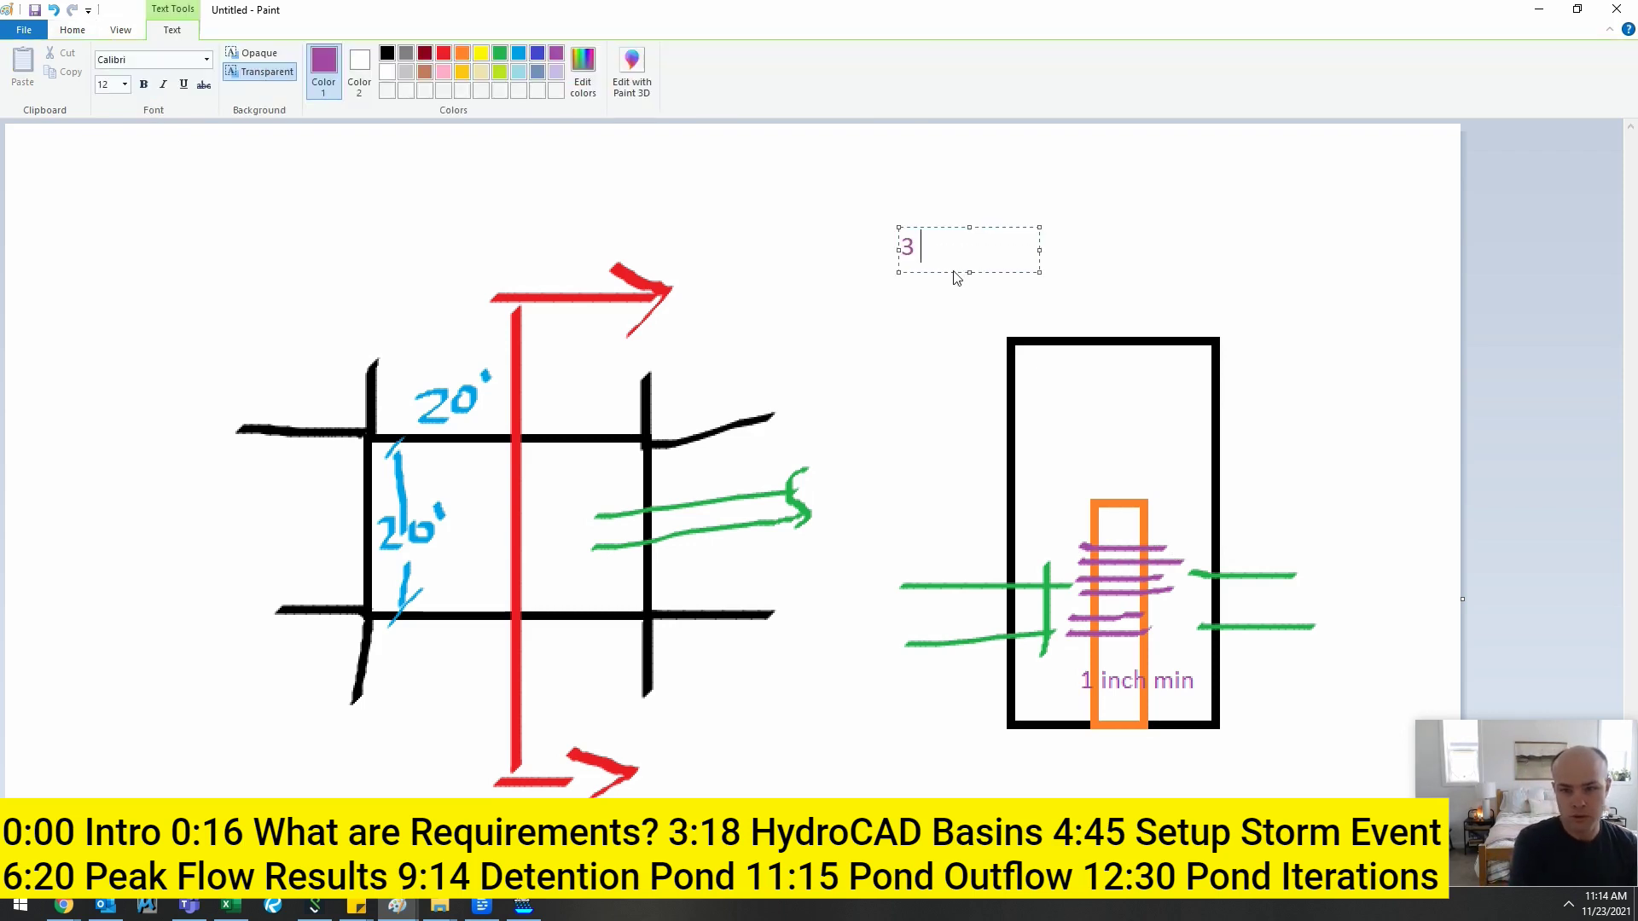
{"action": "type", "text": " orifice"}
{"action": "left_click", "coordinate": [1087, 655]}
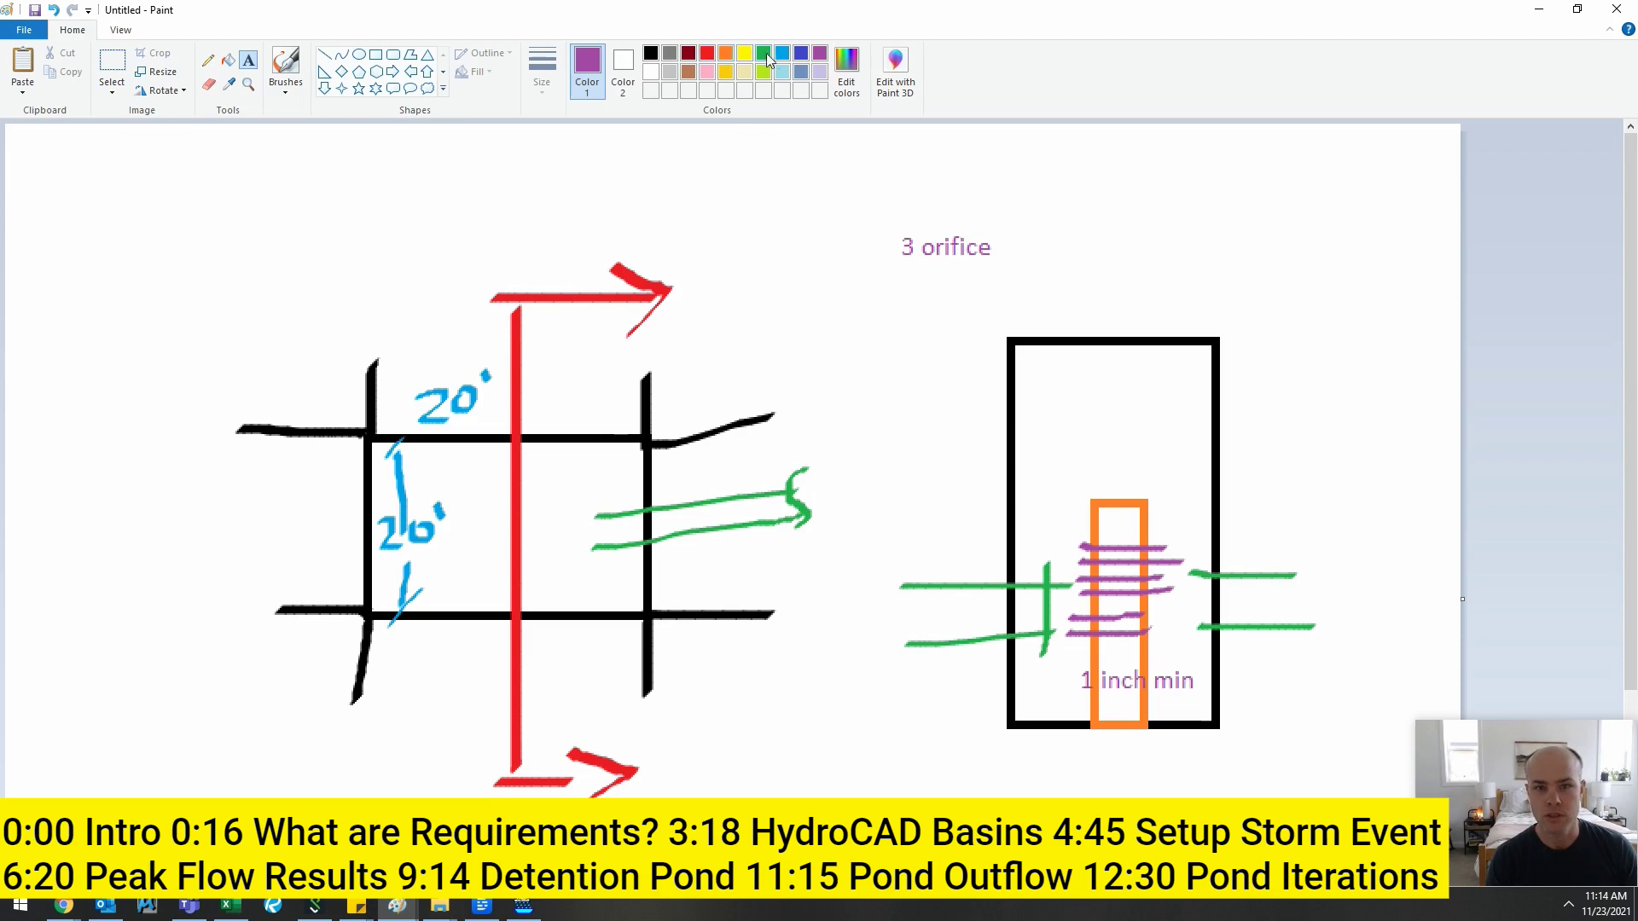
- Draw a light-blue slot in the riser and a pink flow path, then minimize Paint
{"action": "left_click", "coordinate": [781, 53]}
{"action": "left_click", "coordinate": [286, 64]}
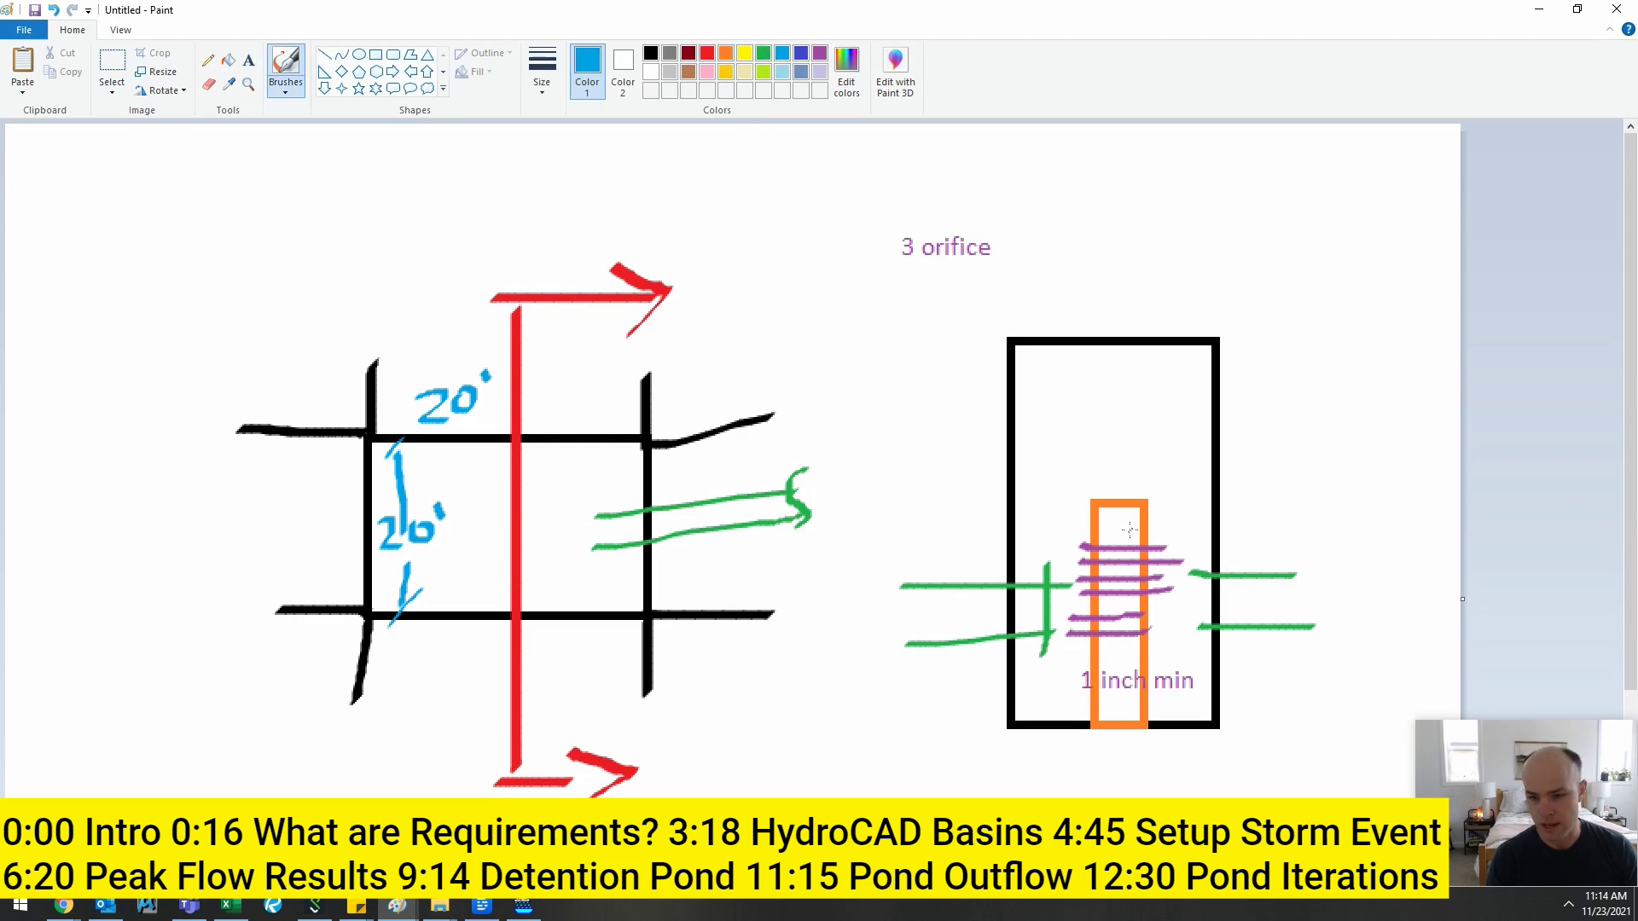
{"action": "left_click_drag", "start_coordinate": [1123, 503], "coordinate": [1126, 597]}
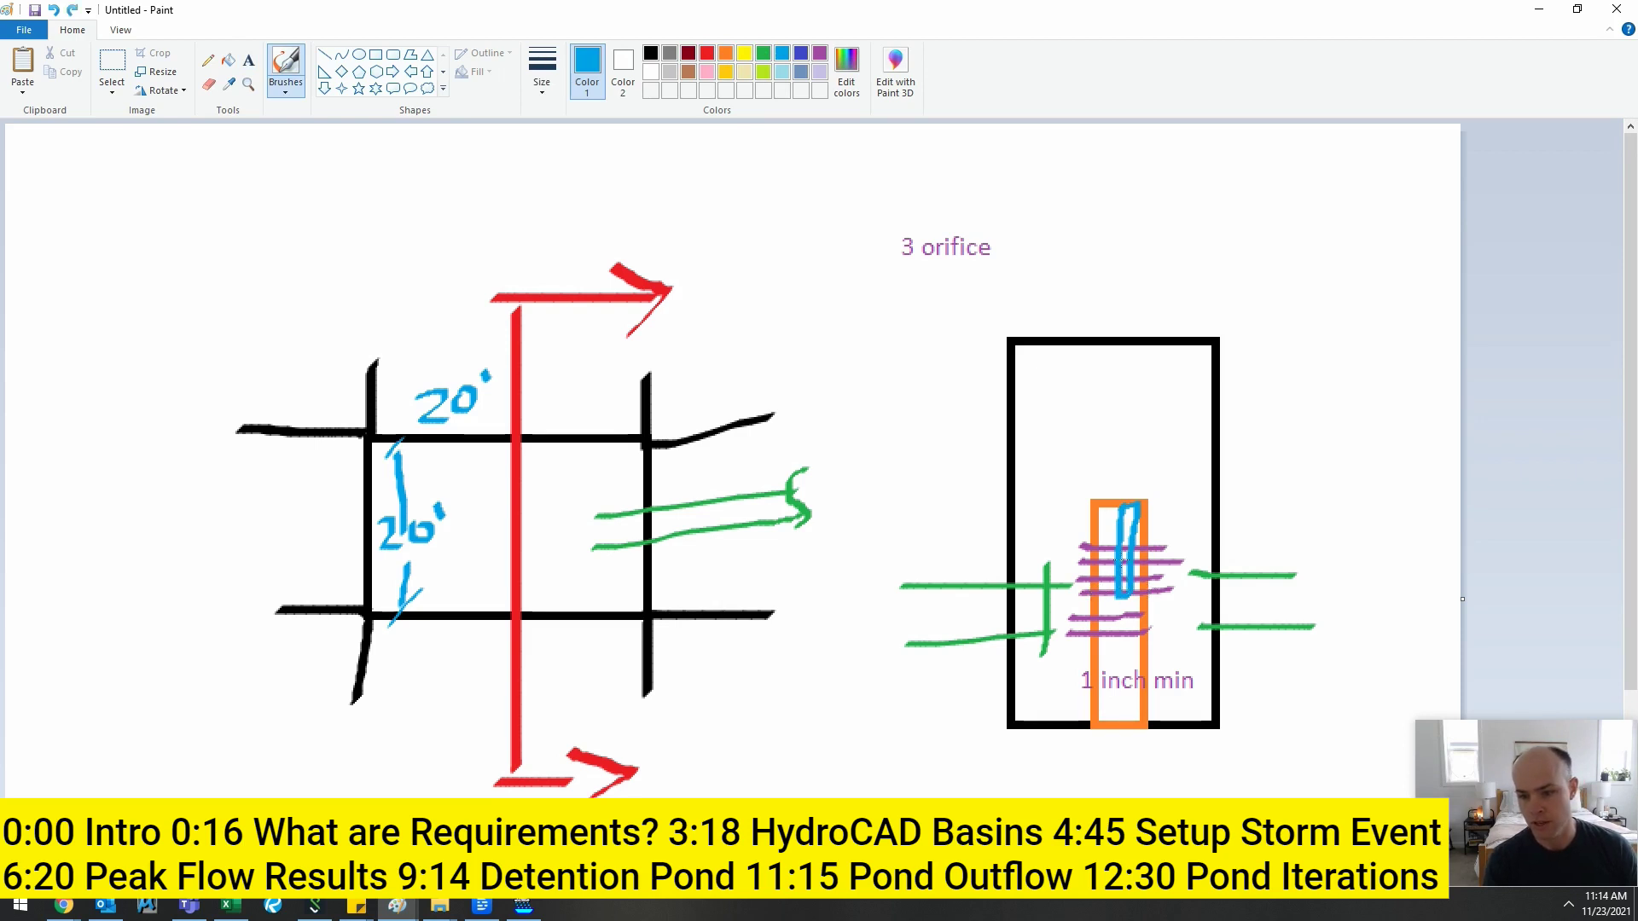
{"action": "left_click", "coordinate": [704, 73]}
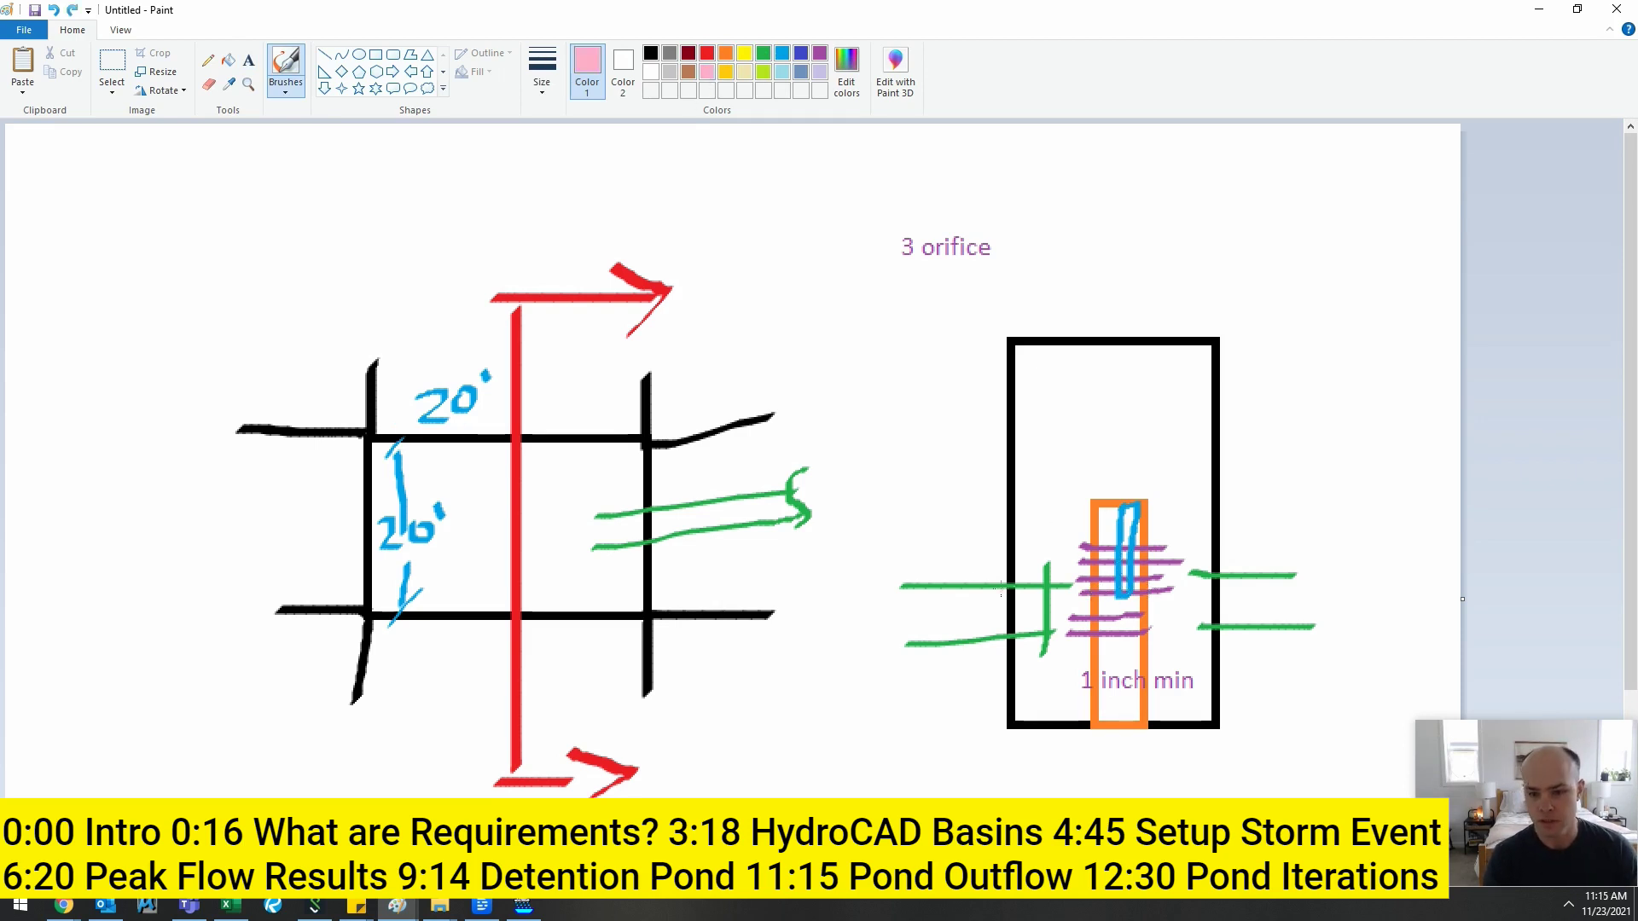
{"action": "mouse_move", "coordinate": [946, 620]}
{"action": "left_mouse_down"}
{"action": "mouse_move", "coordinate": [1041, 621]}
{"action": "mouse_move", "coordinate": [1064, 504]}
{"action": "mouse_move", "coordinate": [1104, 476]}
{"action": "mouse_move", "coordinate": [1153, 499]}
{"action": "mouse_move", "coordinate": [1186, 586]}
{"action": "left_mouse_up"}
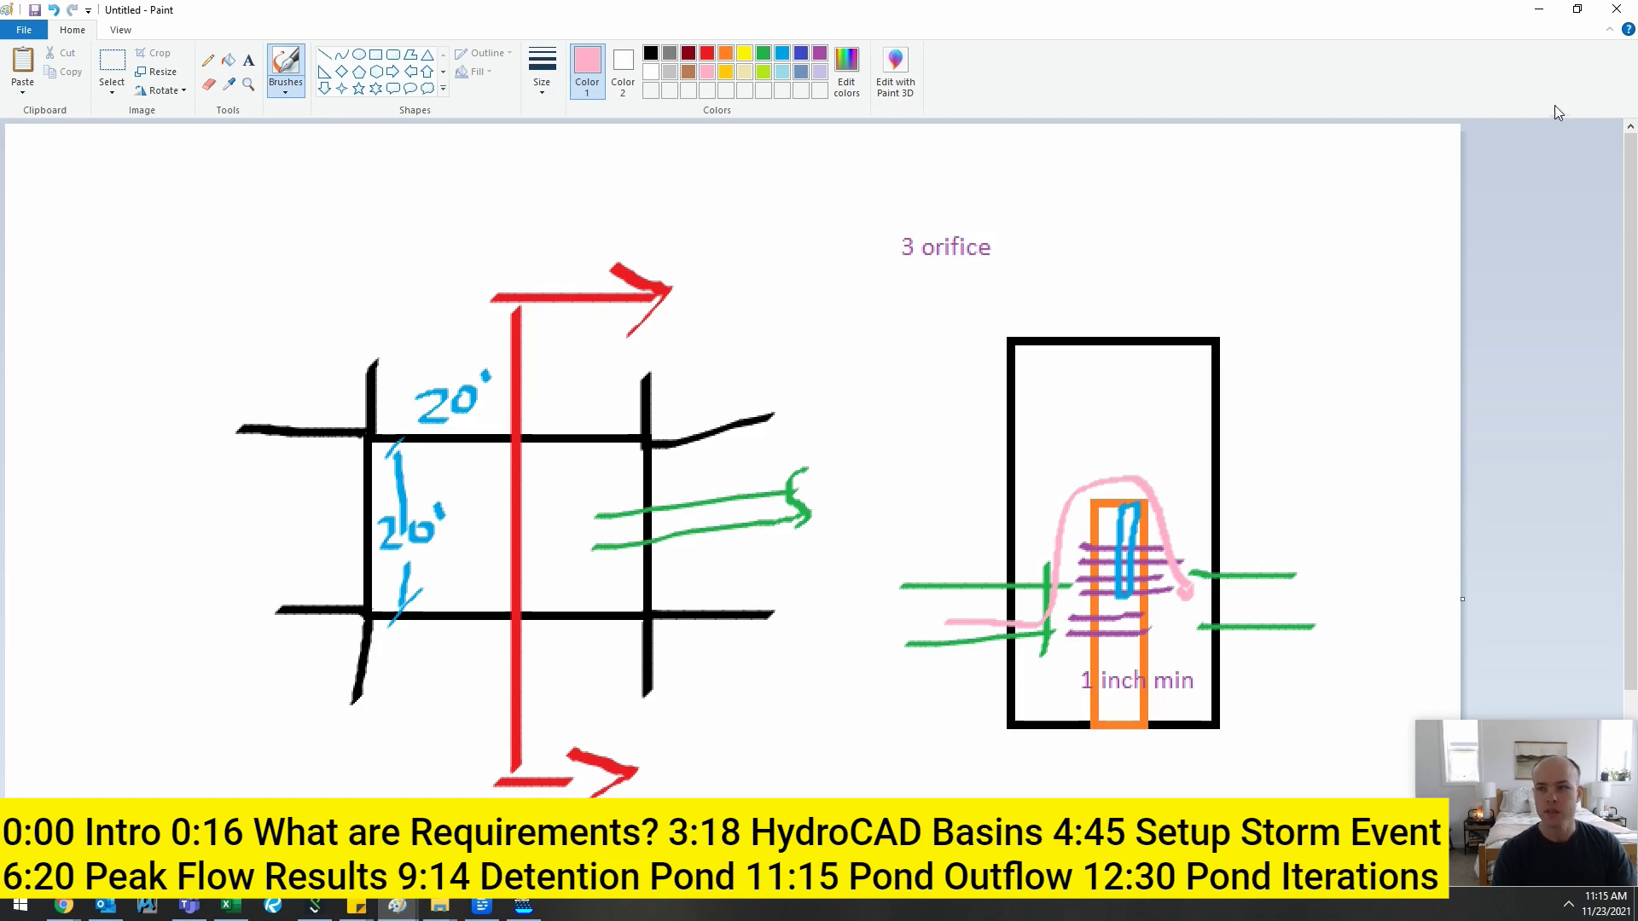
{"action": "left_click", "coordinate": [1539, 11]}
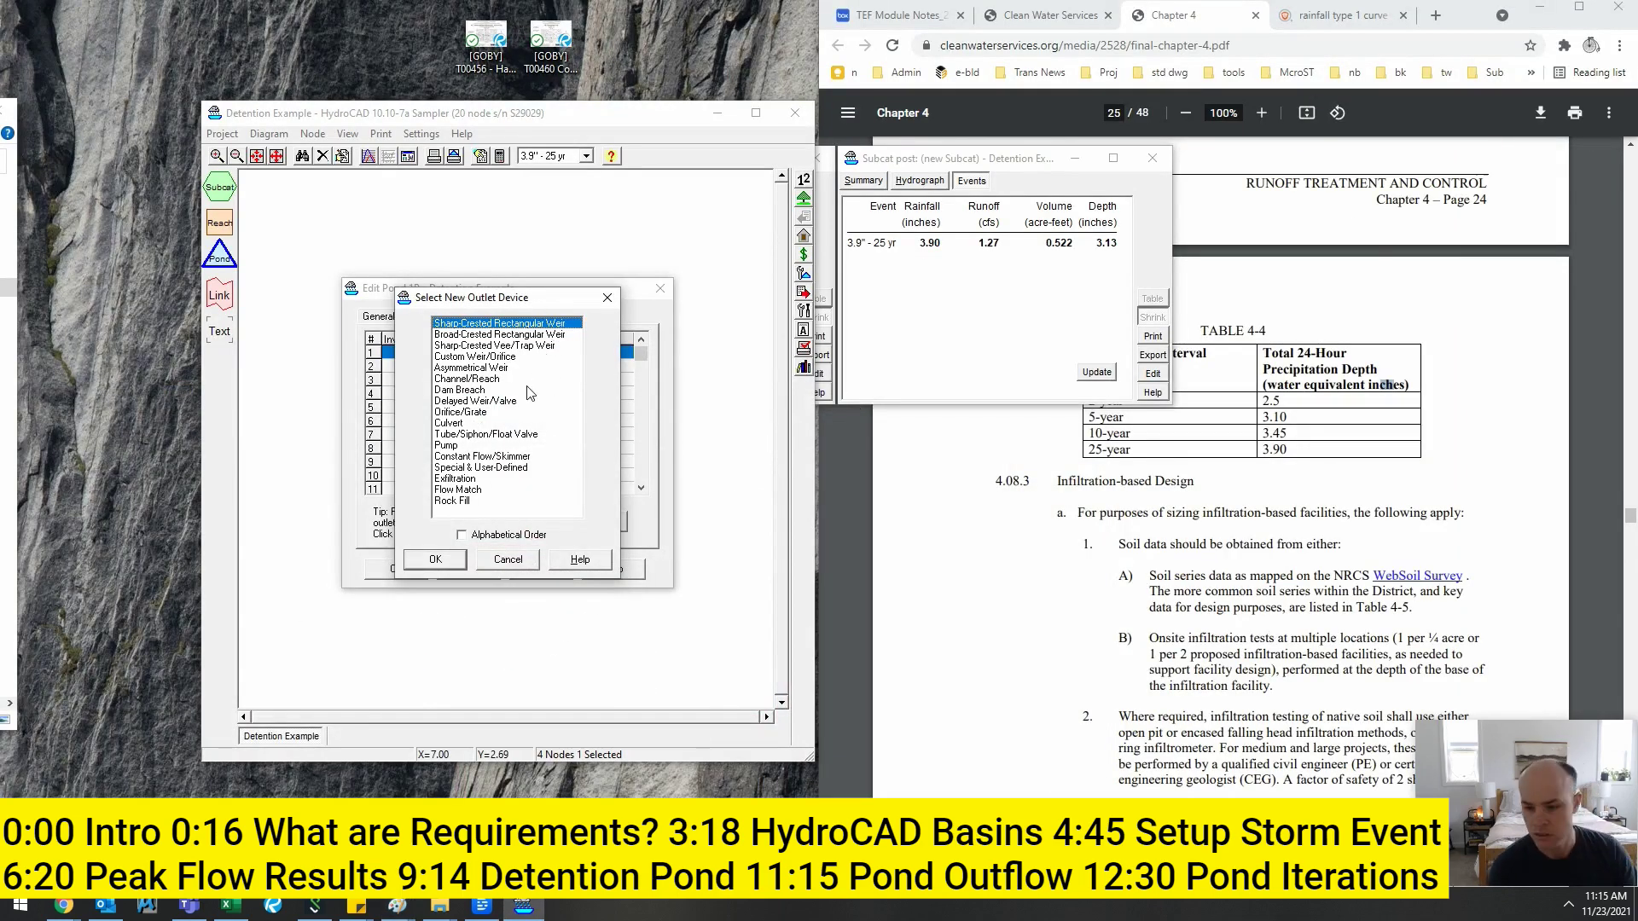
- Make the first outlet an Orifice/Grate at 100.00 ft with a vertical-plane opening, then return to Paint
{"action": "double_click", "coordinate": [478, 413]}
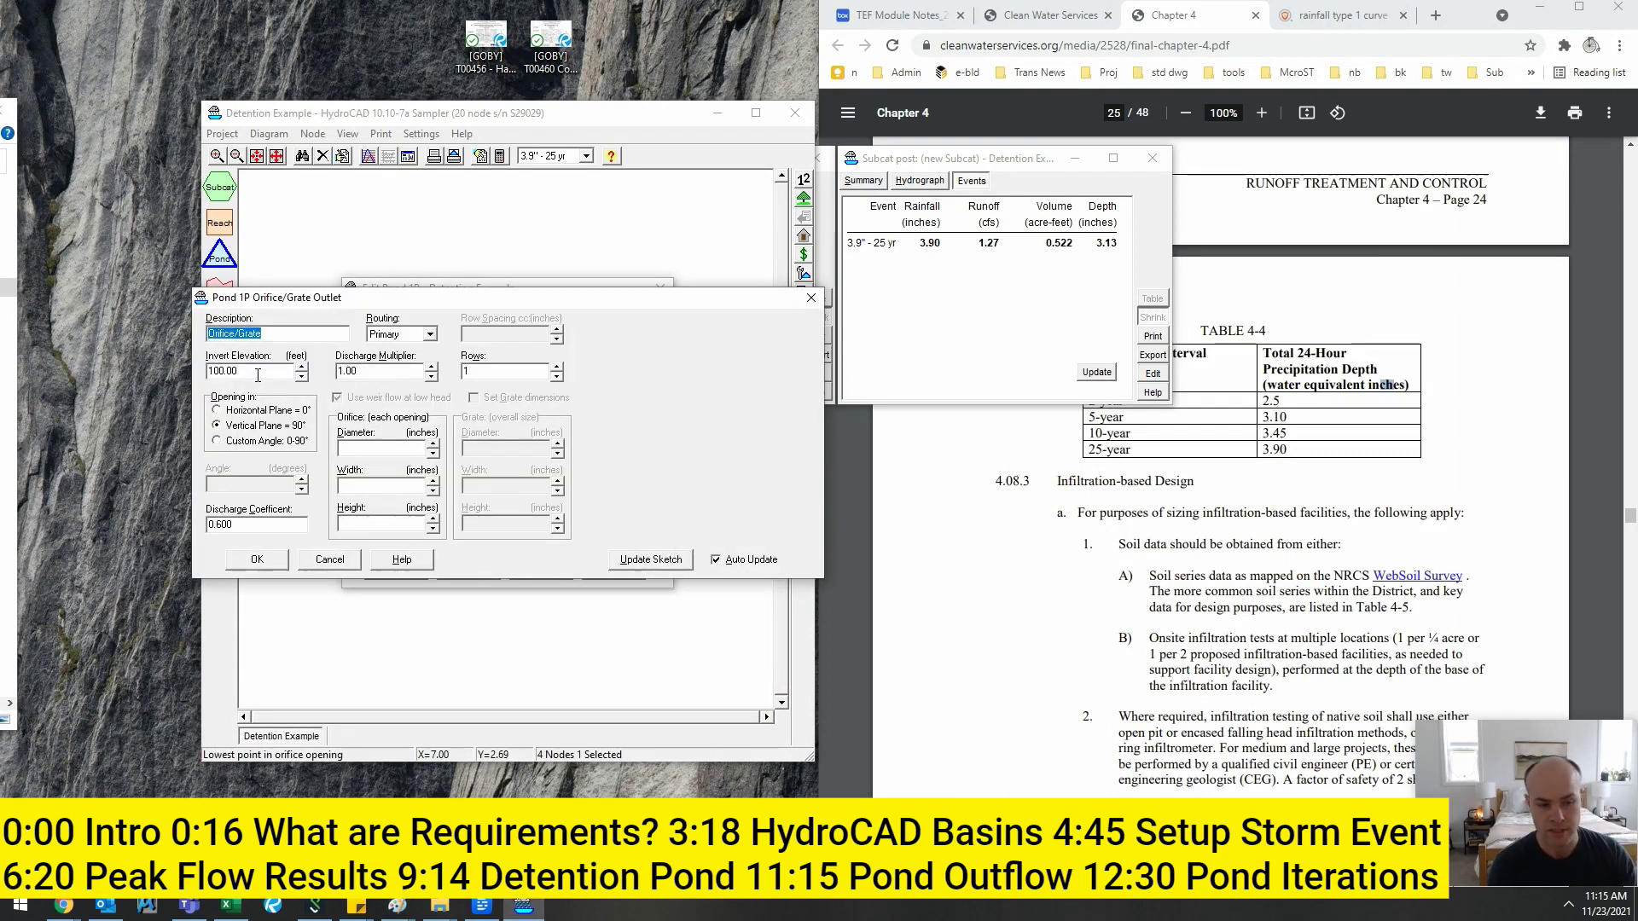
{"action": "left_click", "coordinate": [280, 370]}
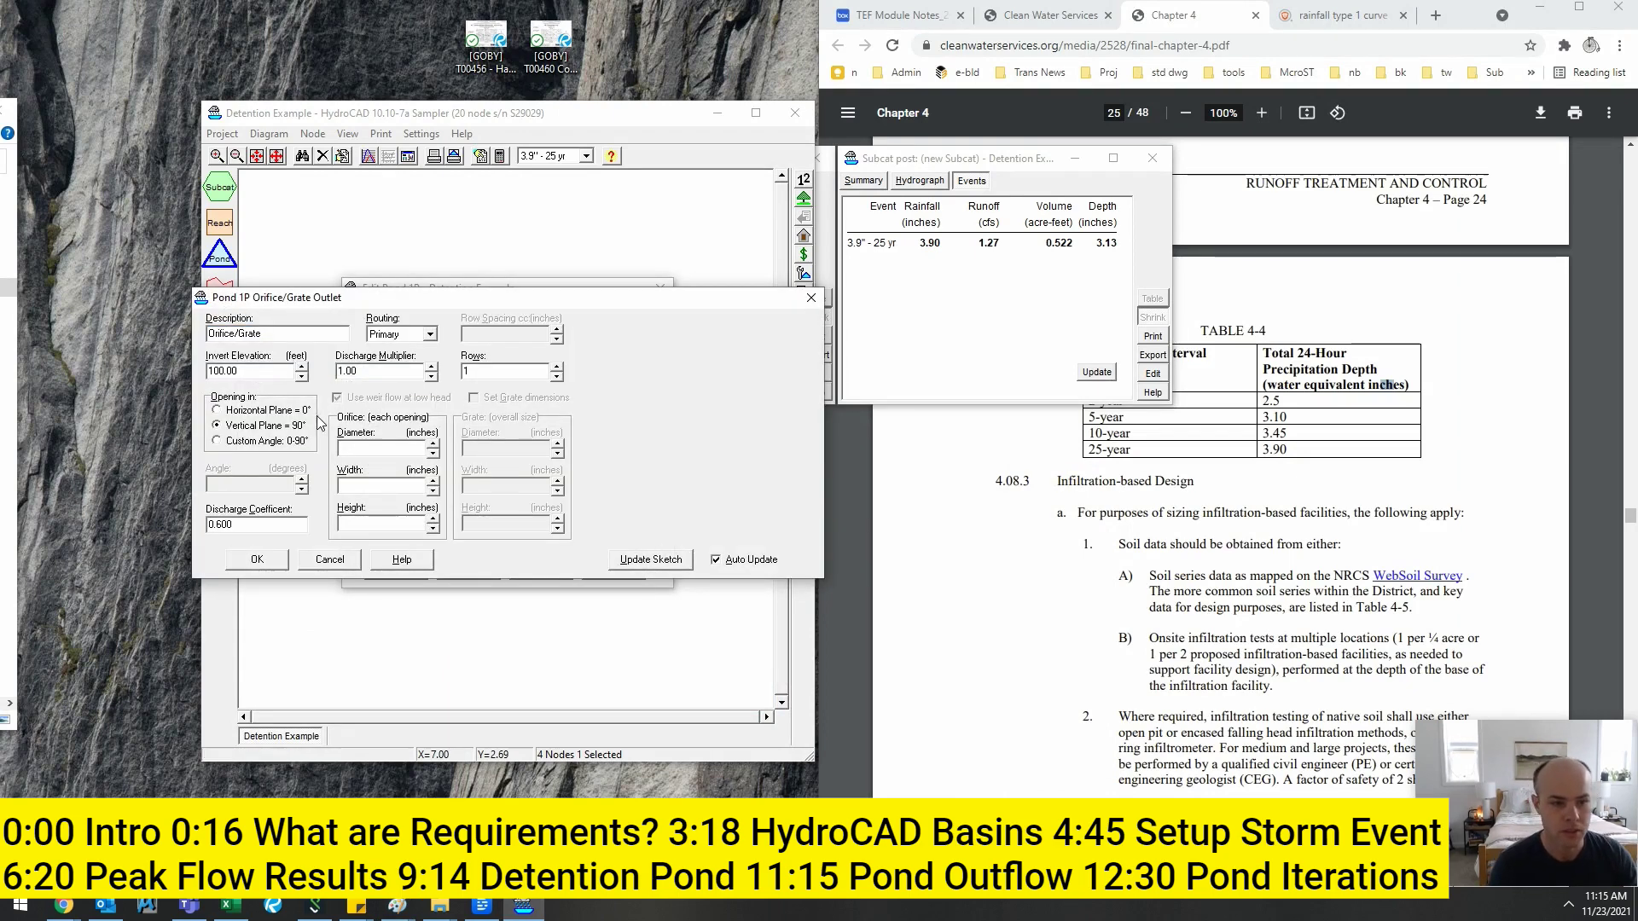
{"action": "left_click", "coordinate": [242, 411]}
{"action": "left_click", "coordinate": [243, 424]}
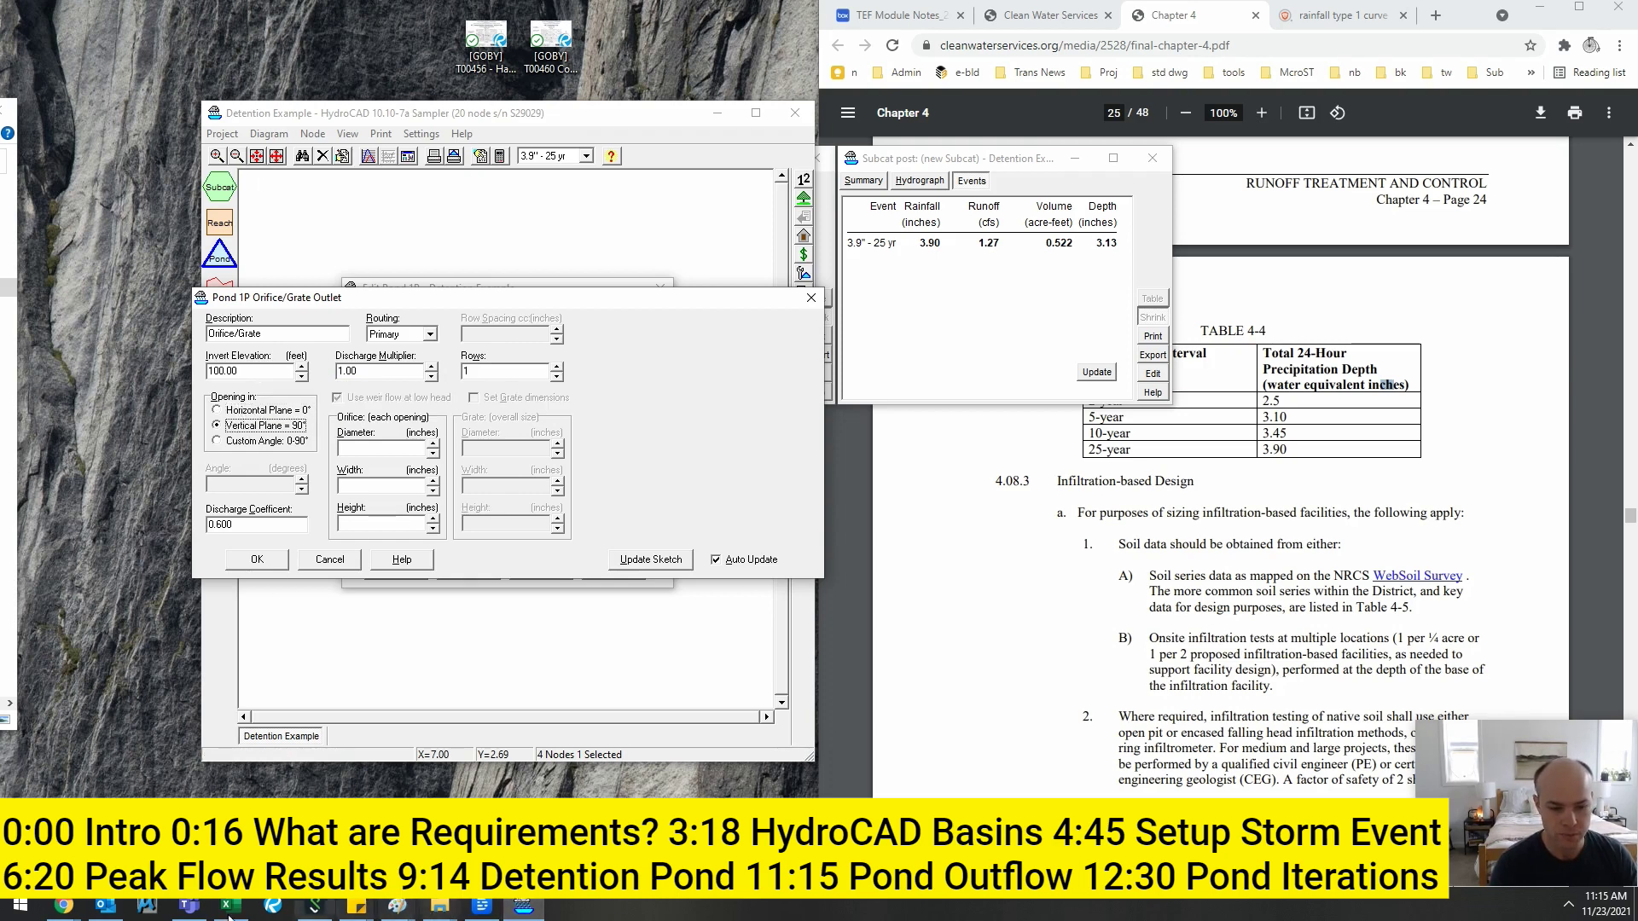
{"action": "left_click", "coordinate": [397, 906]}
{"action": "left_click", "coordinate": [707, 53]}
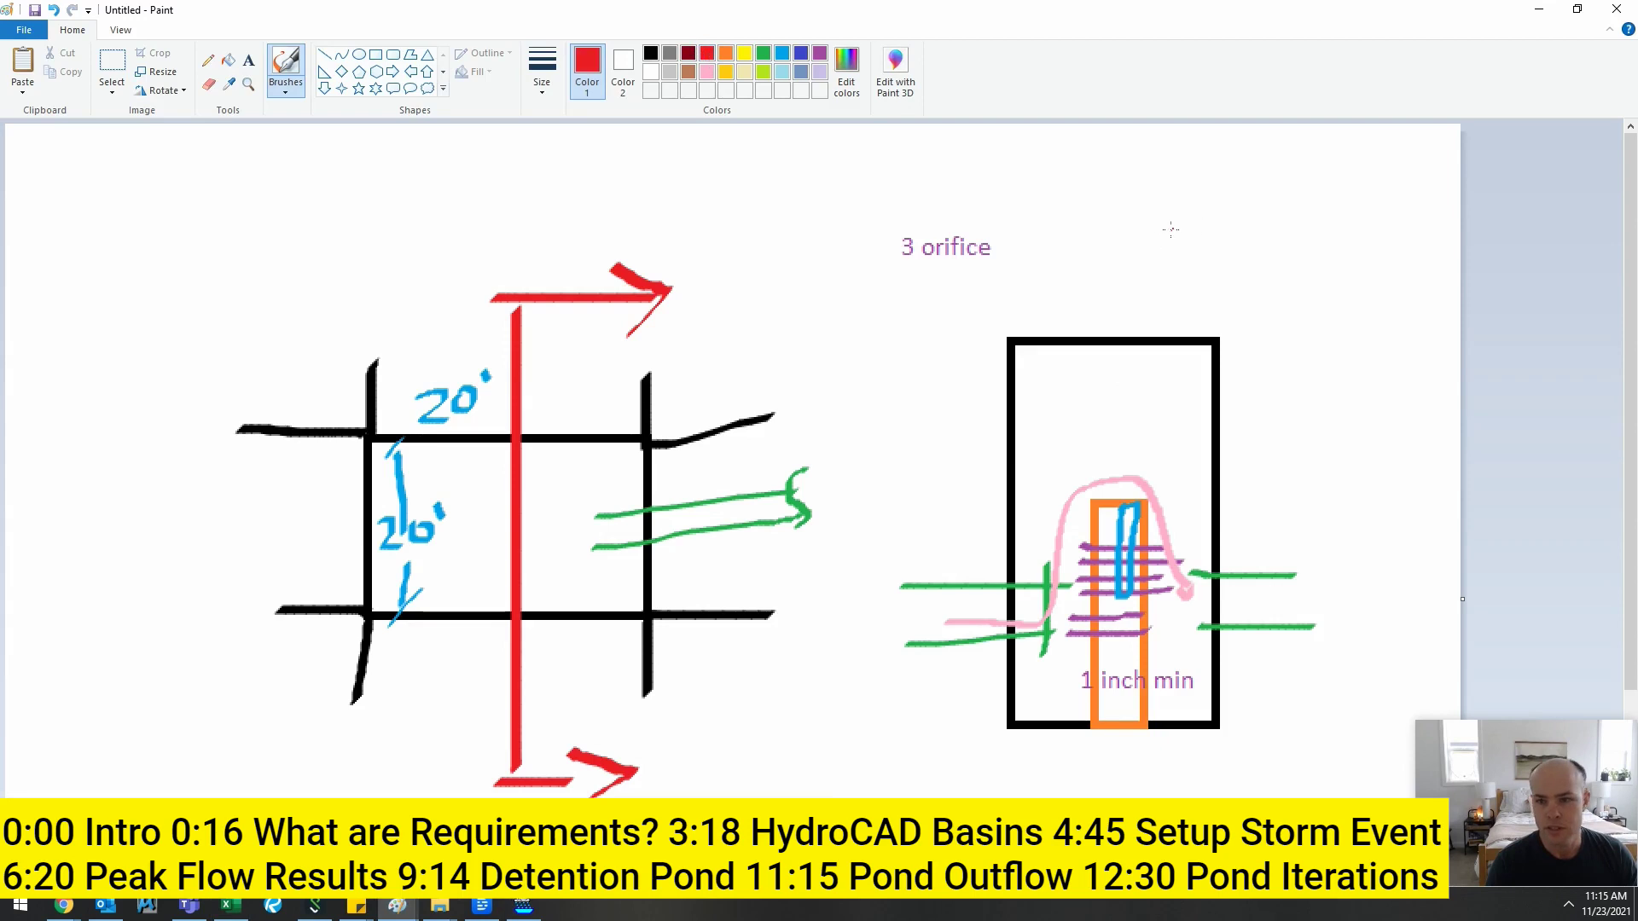
- Draw red horizontal and vertical pipe marks, then place HydroCAD's Orifice/Grate settings beside the sketch
{"action": "left_click_drag", "start_coordinate": [1155, 231], "coordinate": [1257, 233]}
{"action": "left_click_drag", "start_coordinate": [1167, 251], "coordinate": [1267, 252]}
{"action": "mouse_move", "coordinate": [1312, 172]}
{"action": "left_mouse_down"}
{"action": "mouse_move", "coordinate": [1315, 228]}
{"action": "mouse_move", "coordinate": [1335, 238]}
{"action": "left_mouse_up"}
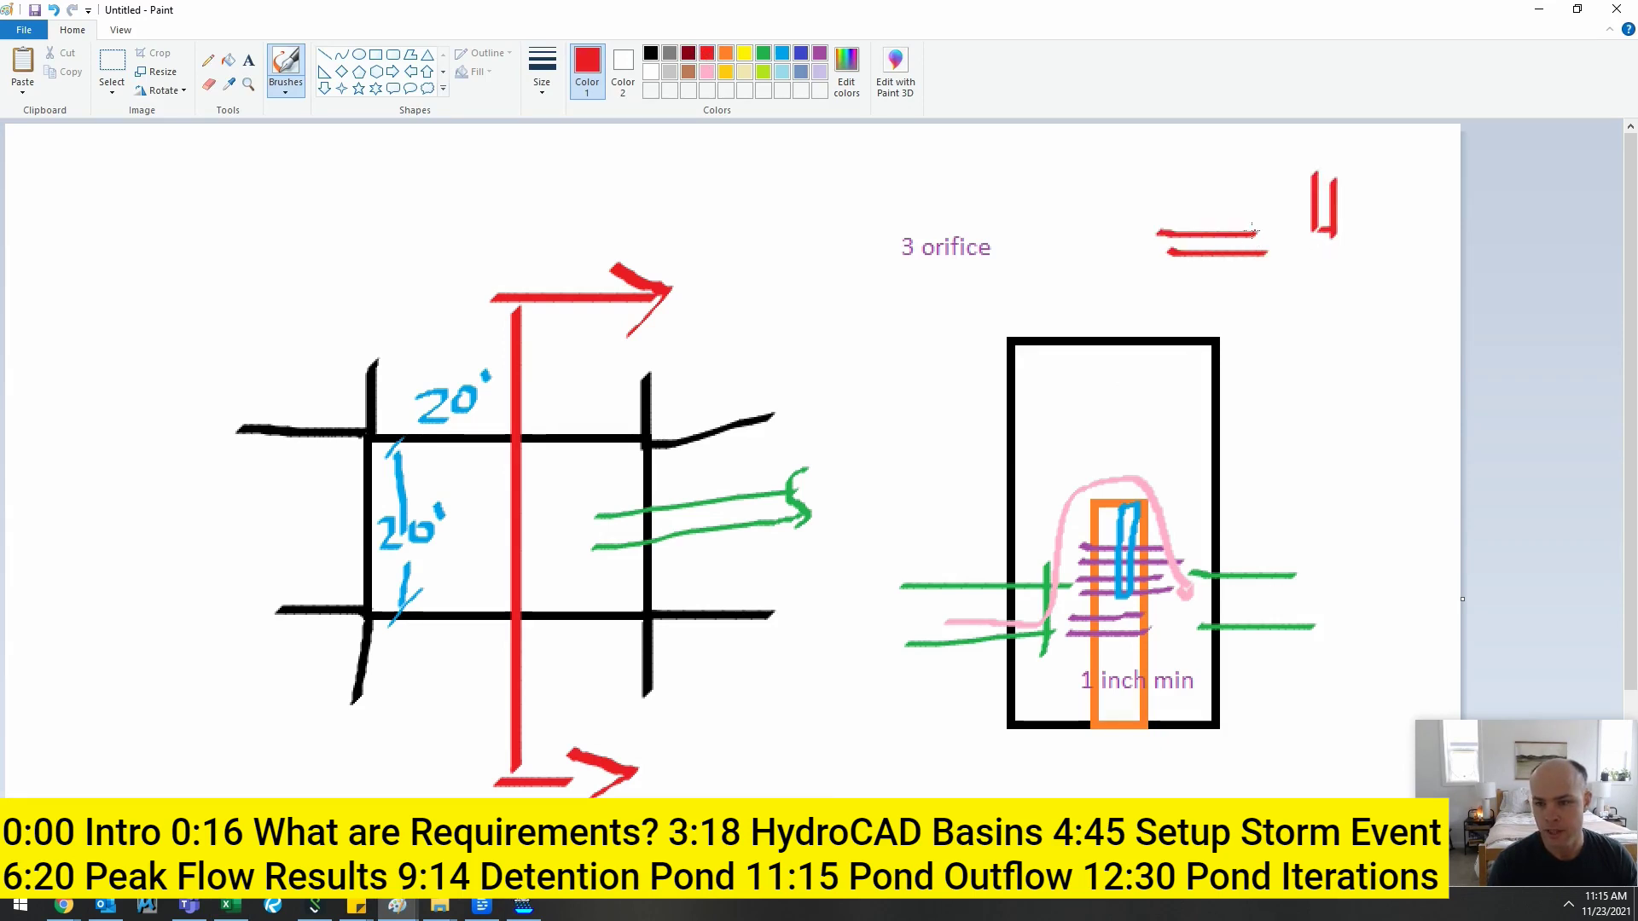
{"action": "key", "text": "alt+Tab"}
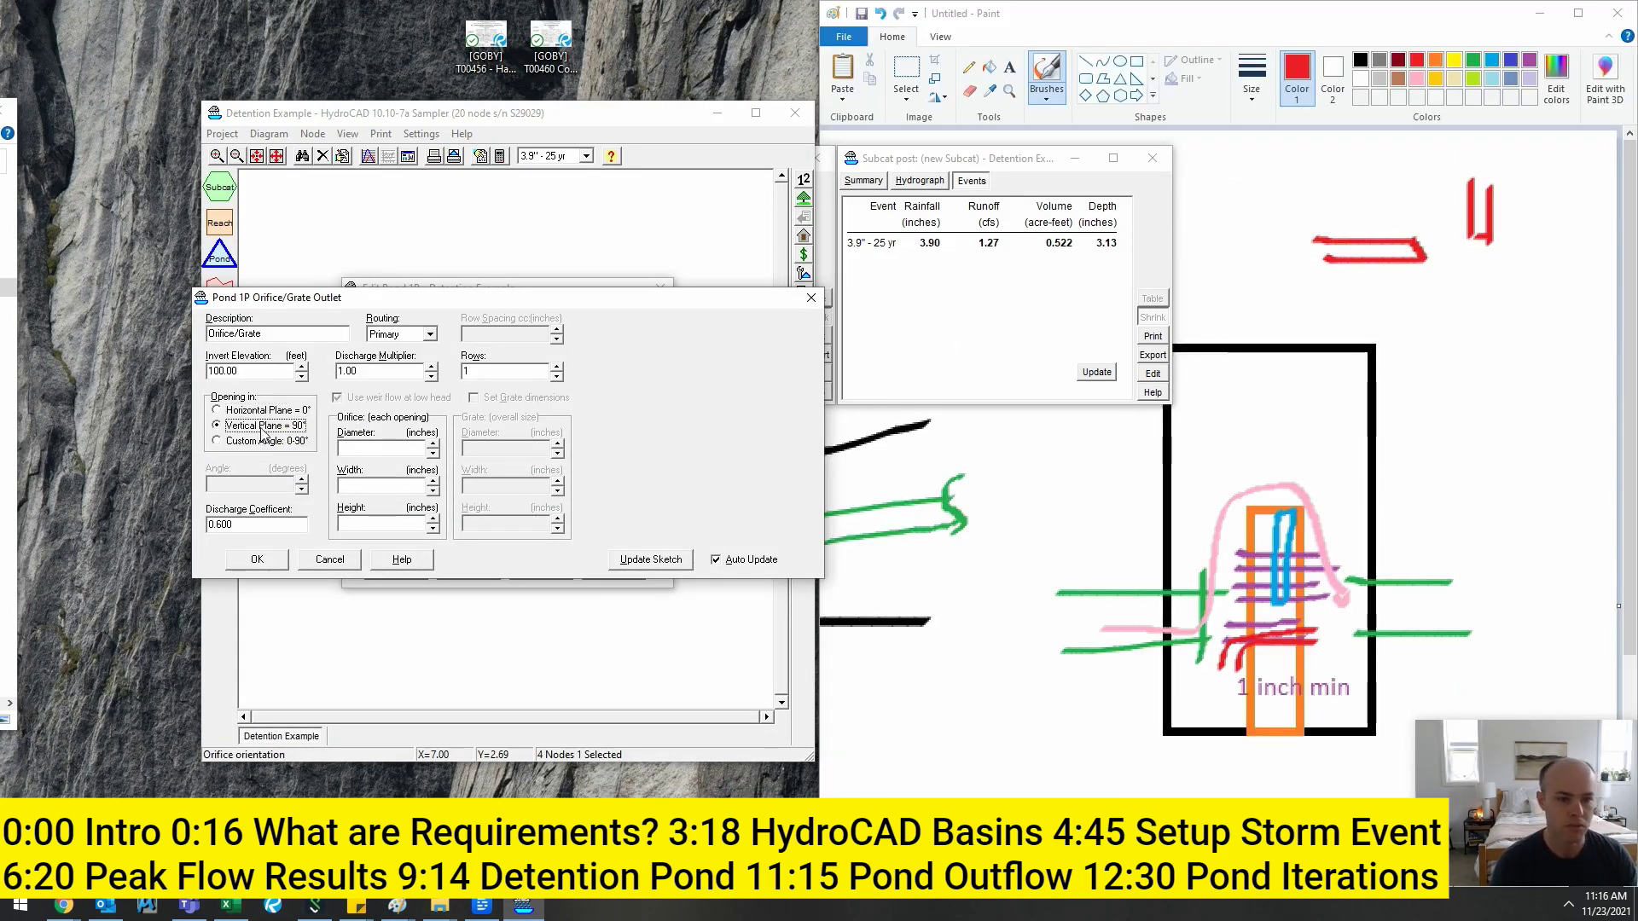
{"action": "left_click_drag", "start_coordinate": [386, 303], "coordinate": [433, 290]}
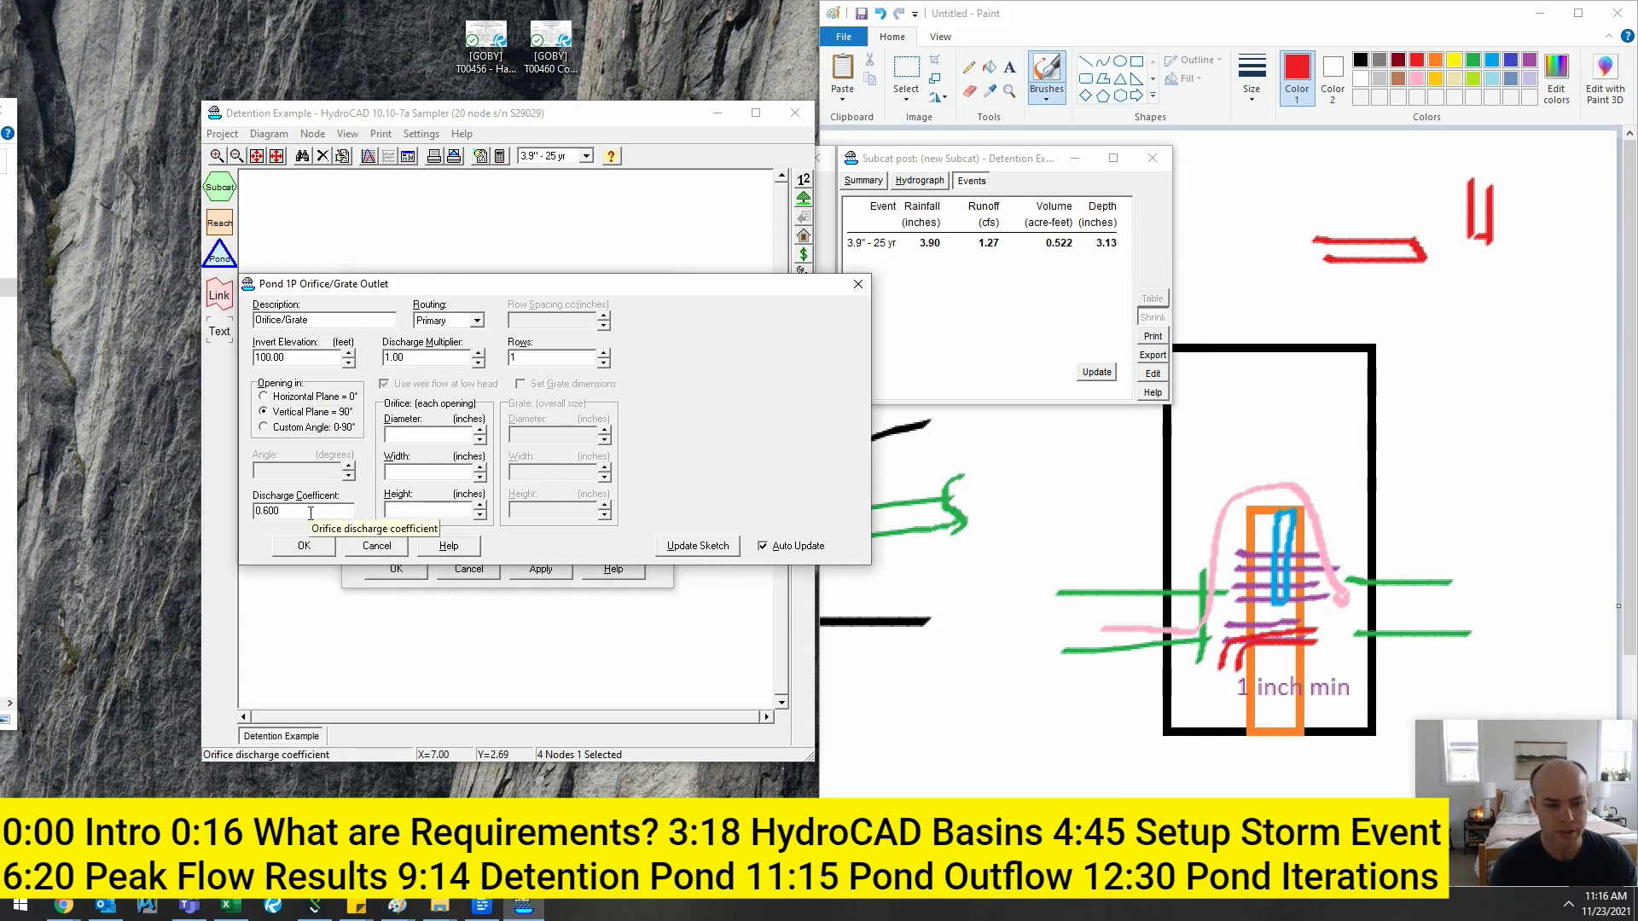
- Enter a 1-inch diameter for the 100.00 ft orifice outlet
{"action": "left_click", "coordinate": [436, 435]}
{"action": "type", "text": "1"}
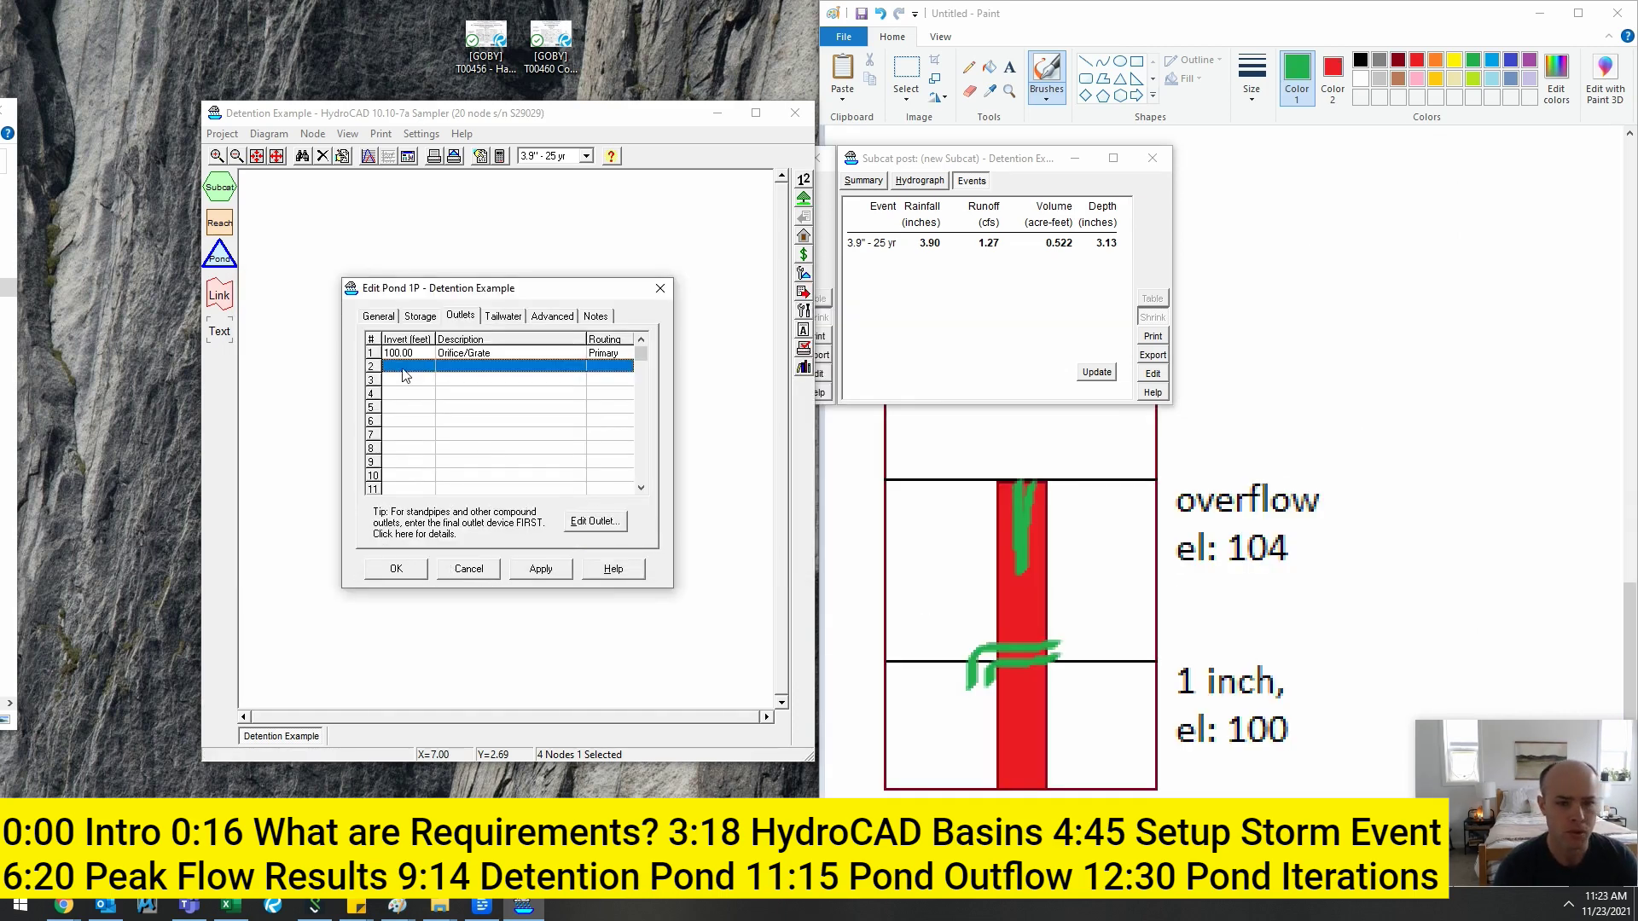
{"action": "left_click", "coordinate": [880, 13]}
- Sketch two openings on the red riser in Paint, one near the el 104 overflow, and start adding another outlet
{"action": "left_click", "coordinate": [1137, 61]}
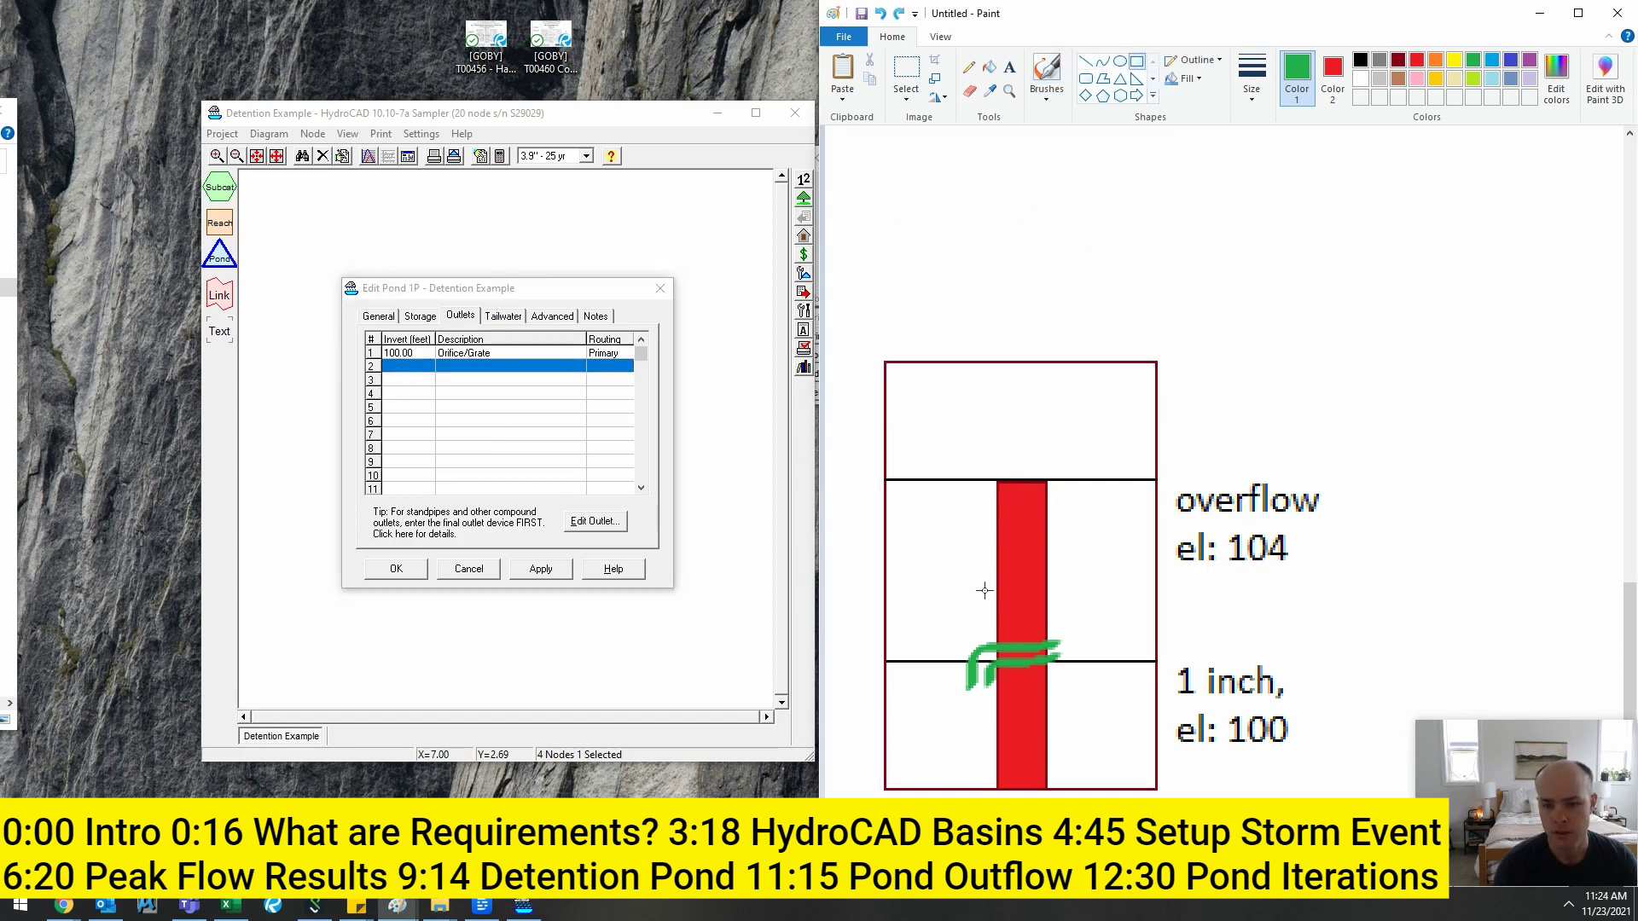
{"action": "left_click_drag", "start_coordinate": [991, 566], "coordinate": [1054, 588]}
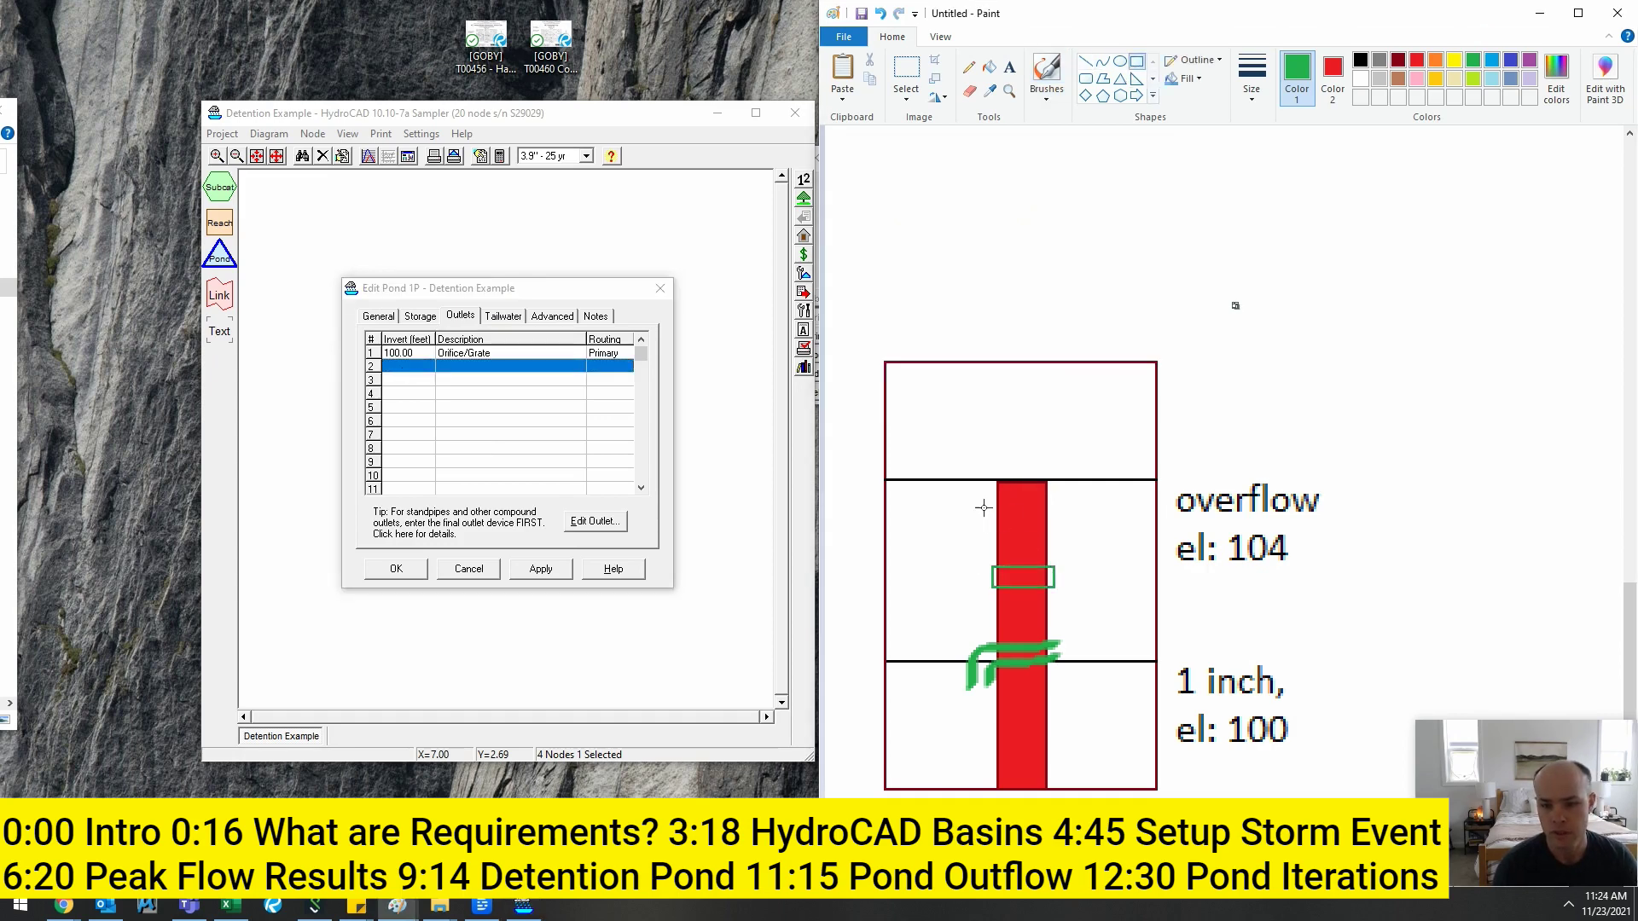
{"action": "key", "text": "ctrl+z"}
{"action": "left_click_drag", "start_coordinate": [987, 544], "coordinate": [1052, 564]}
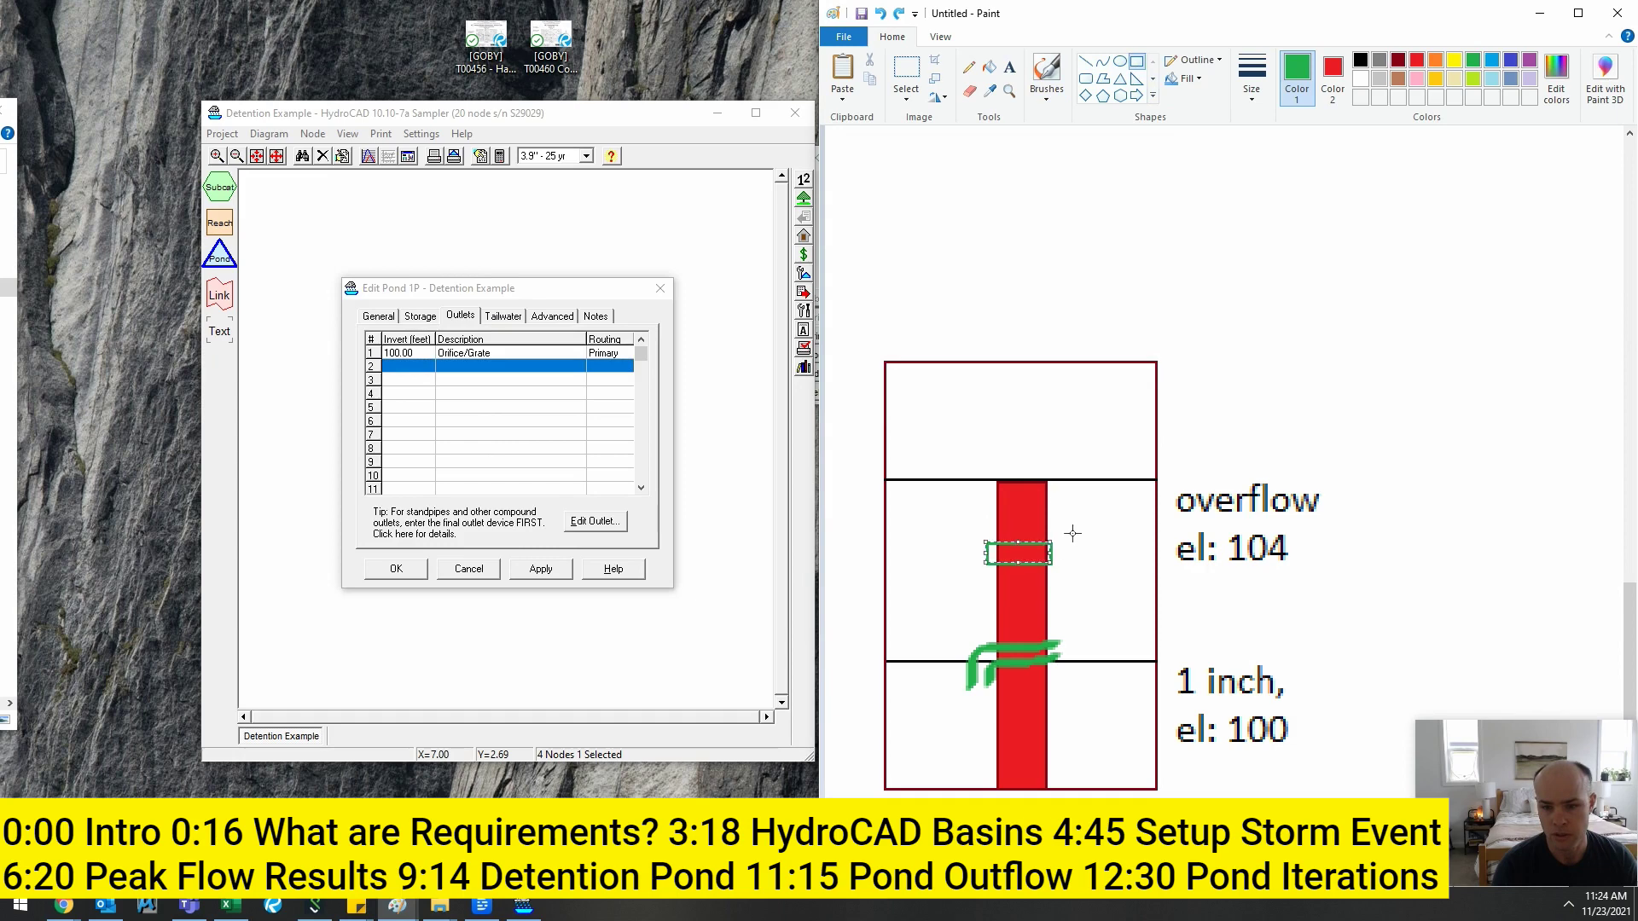
{"action": "left_click_drag", "start_coordinate": [983, 501], "coordinate": [1055, 517]}
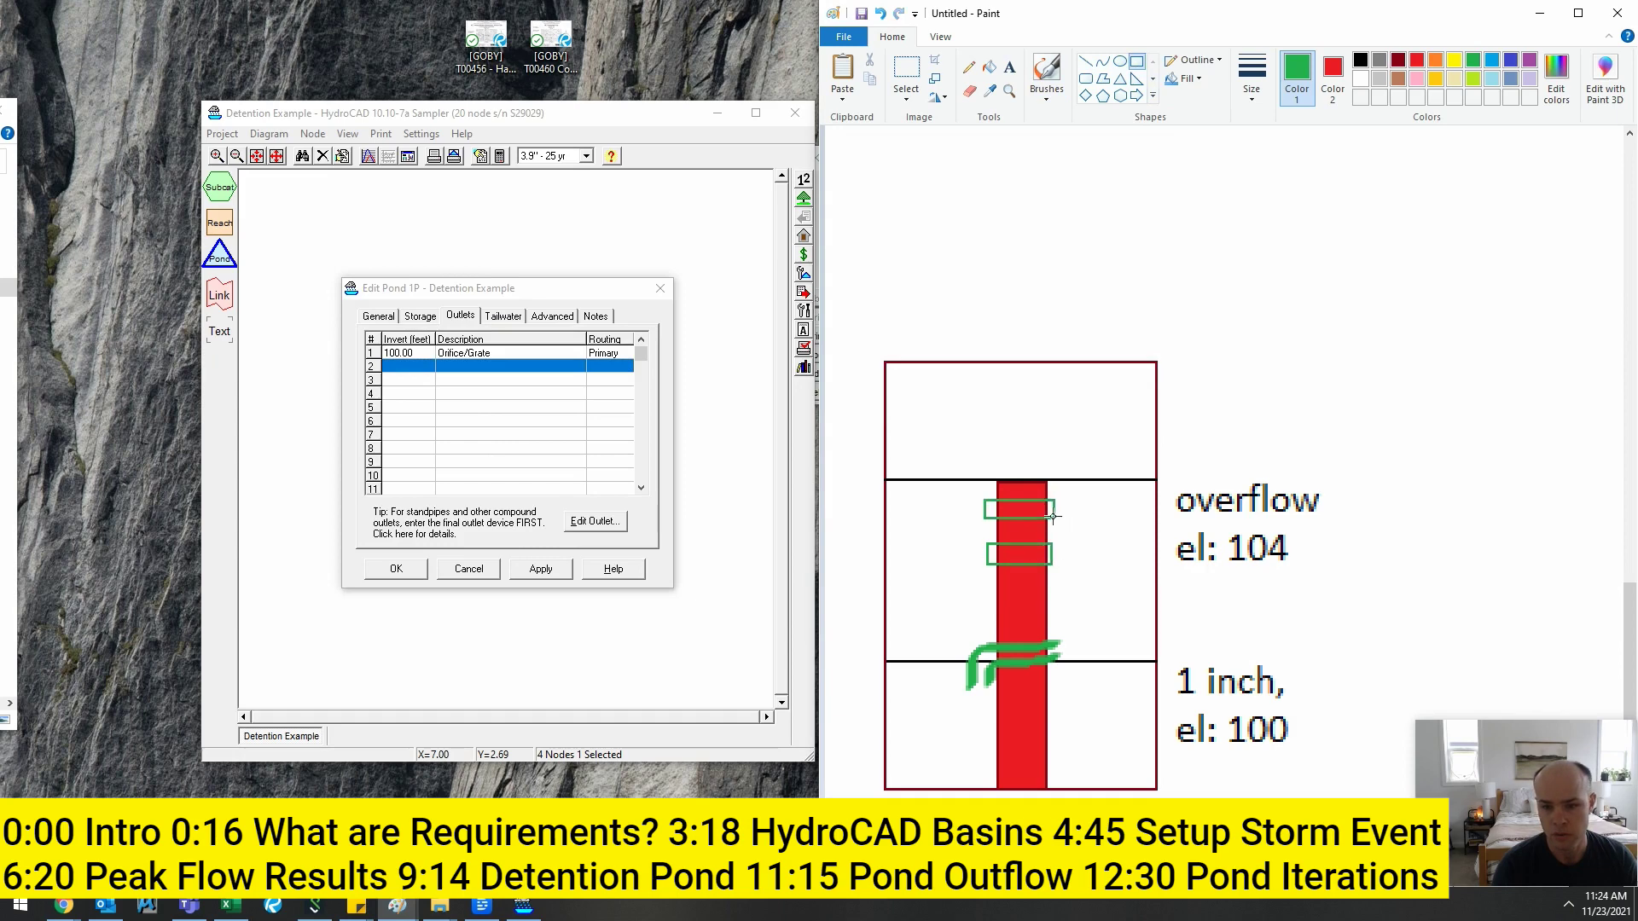
{"action": "double_click", "coordinate": [419, 370]}
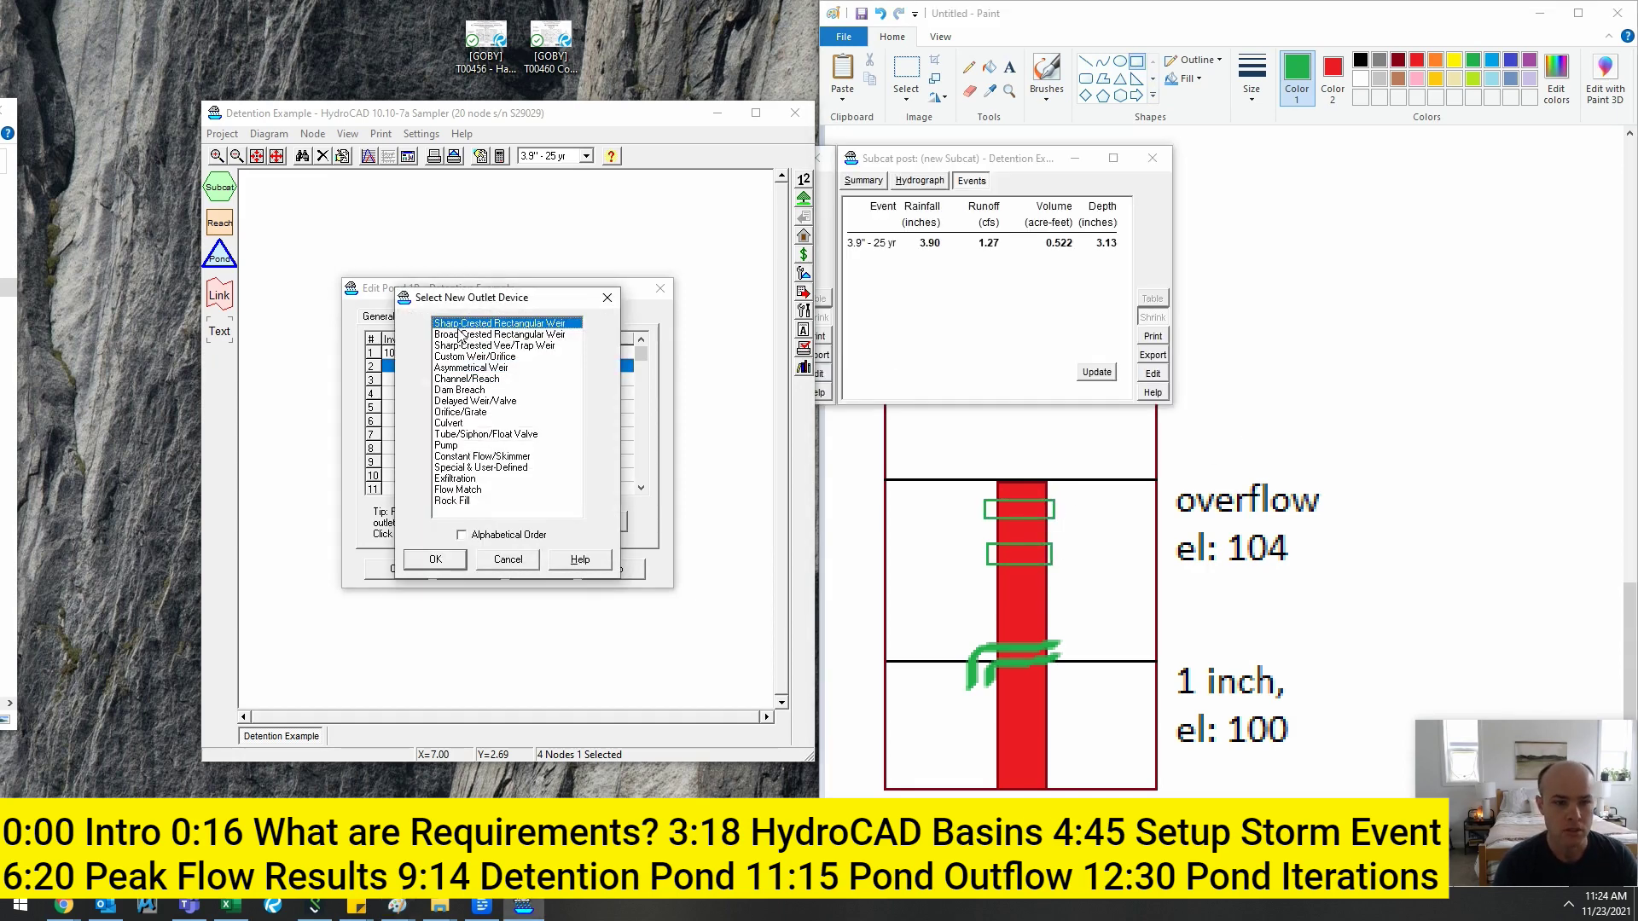
- Cancel the device choice and insert a blank row in the pond's outlet table
{"action": "key", "text": "Escape"}
{"action": "right_click", "coordinate": [416, 358]}
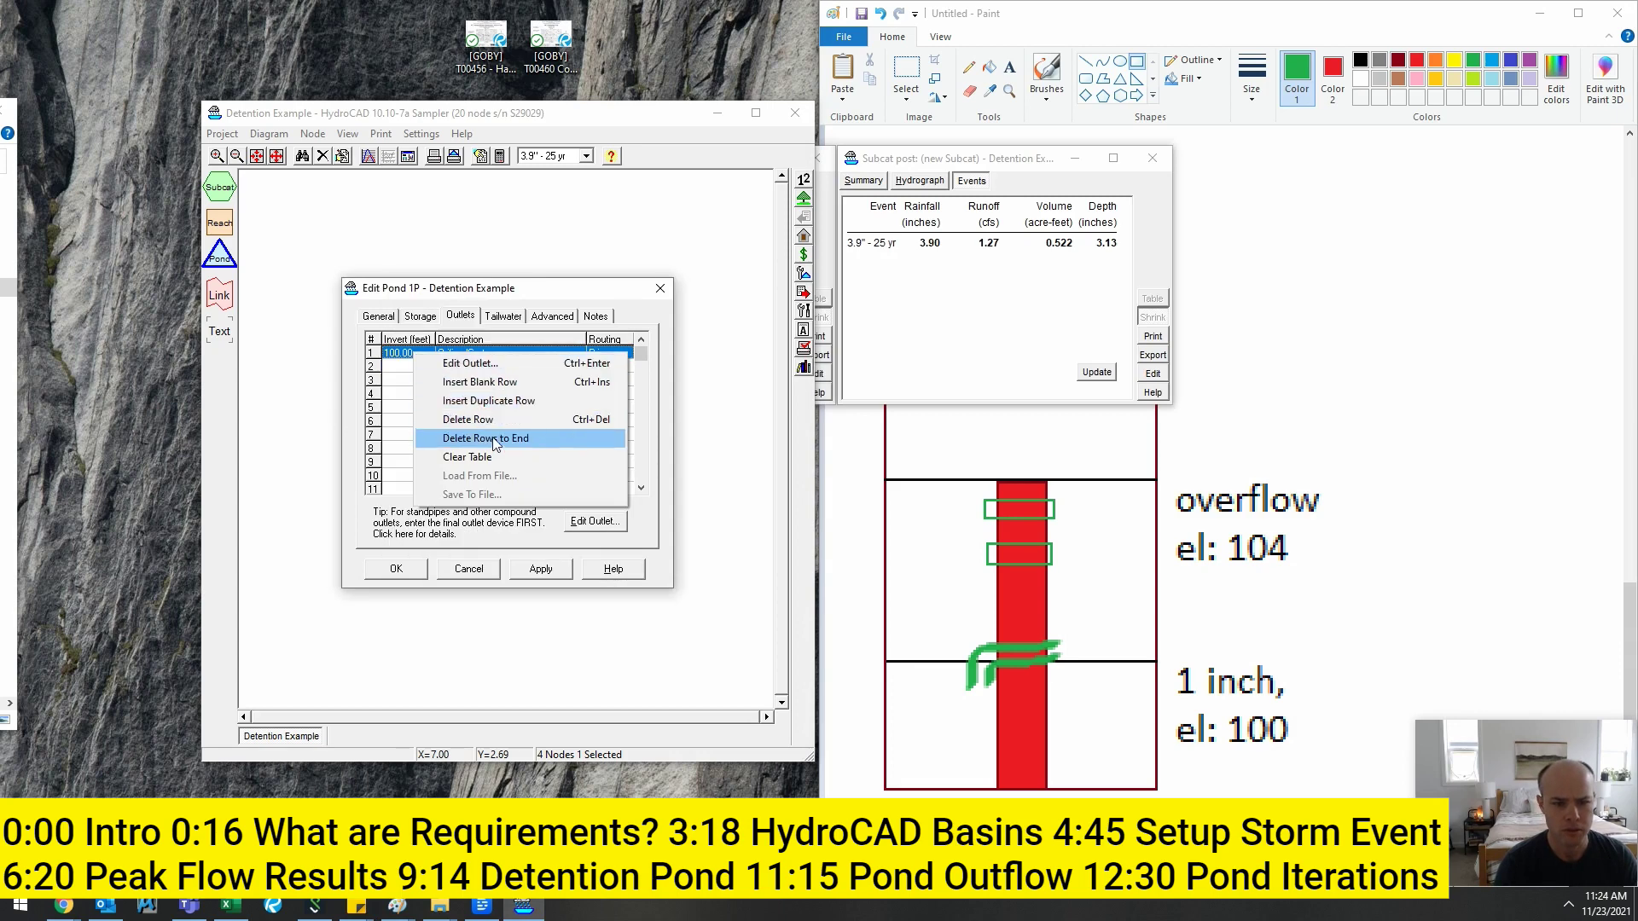
{"action": "key", "text": "Escape"}
{"action": "right_click", "coordinate": [418, 357]}
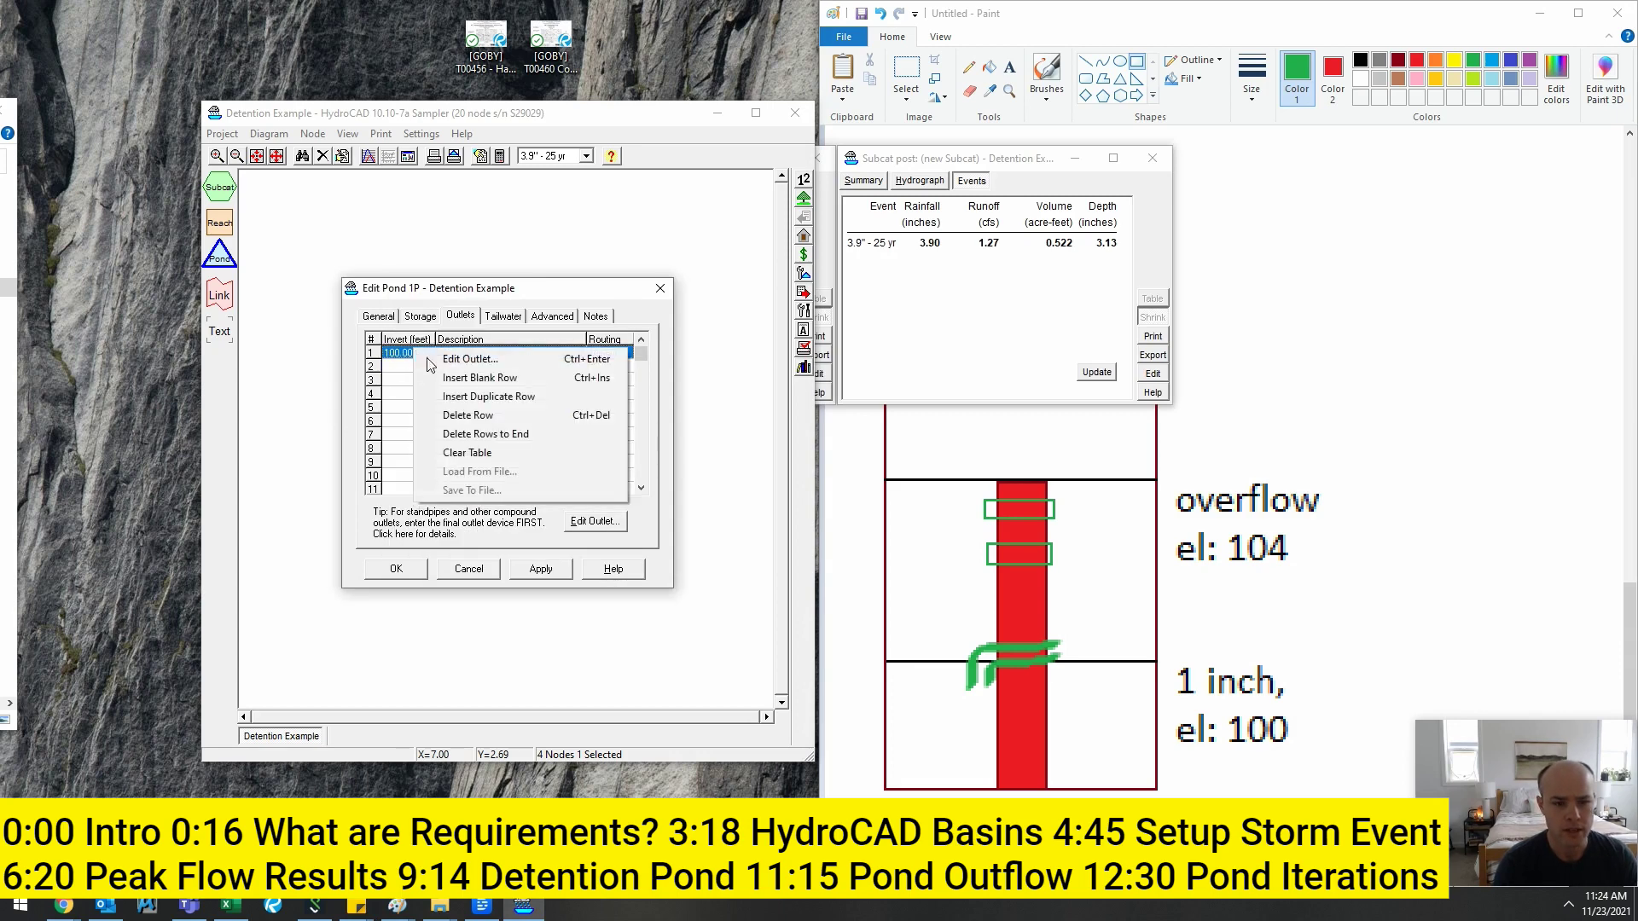
{"action": "left_click", "coordinate": [480, 378]}
- Set up a 3-inch horizontal orifice at invert 102.50, routed as secondary
{"action": "double_click", "coordinate": [396, 366]}
{"action": "left_click", "coordinate": [301, 372]}
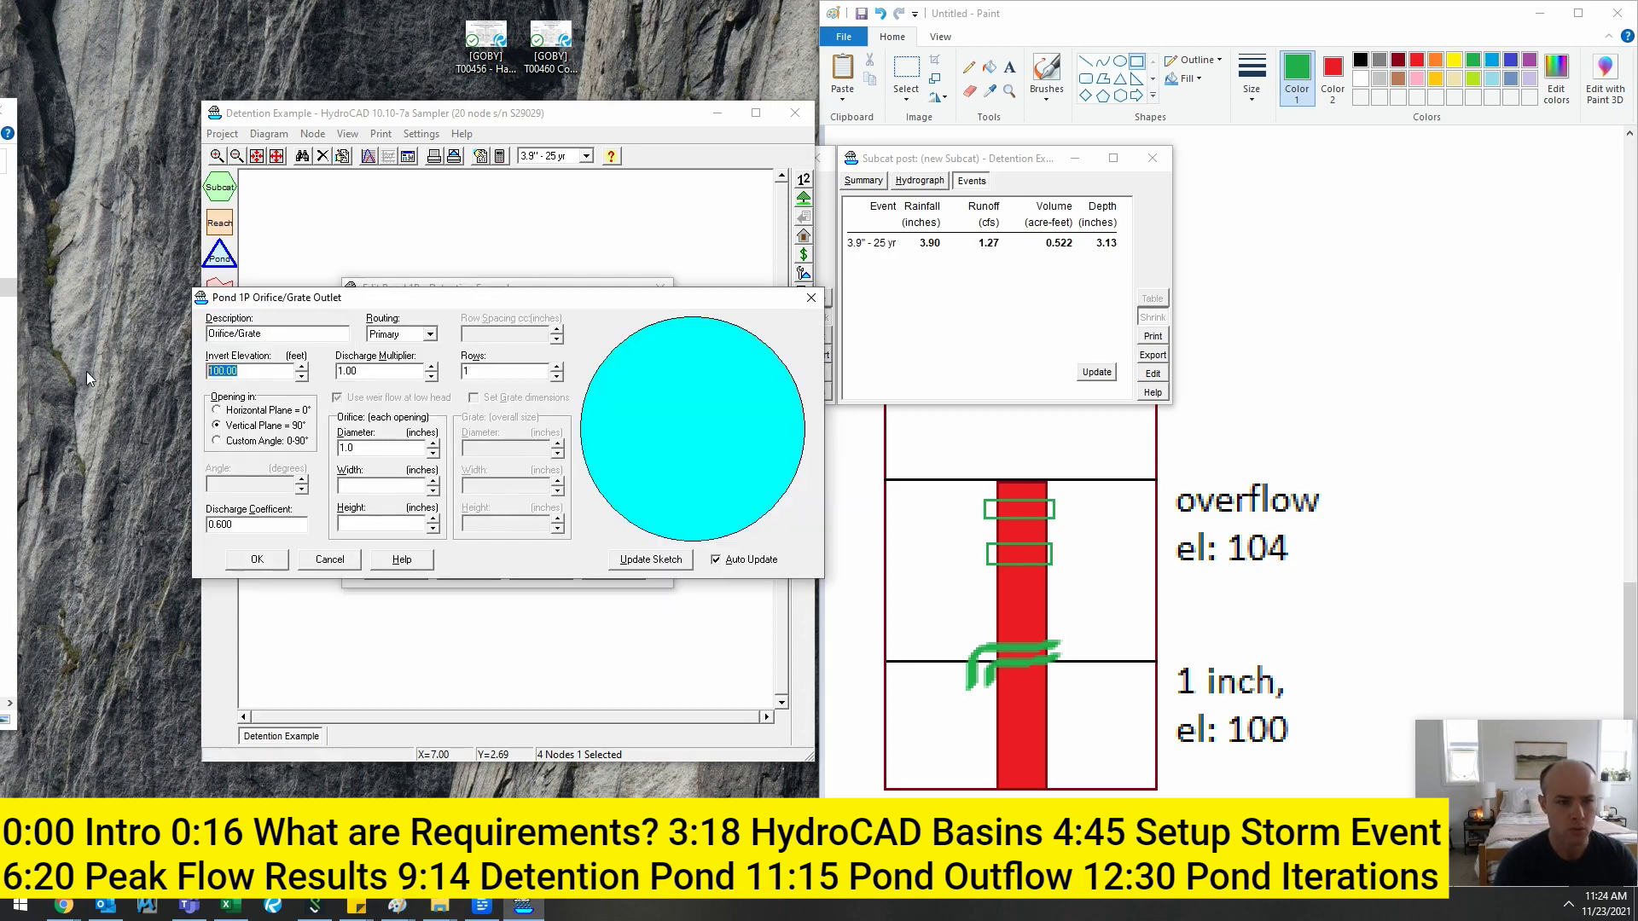
{"action": "type", "text": "102.5"}
{"action": "key", "text": "Tab"}
{"action": "key", "text": "Tab"}
{"action": "key", "text": "Tab"}
{"action": "key", "text": "Tab"}
{"action": "key", "text": "Tab"}
{"action": "key", "text": "Tab"}
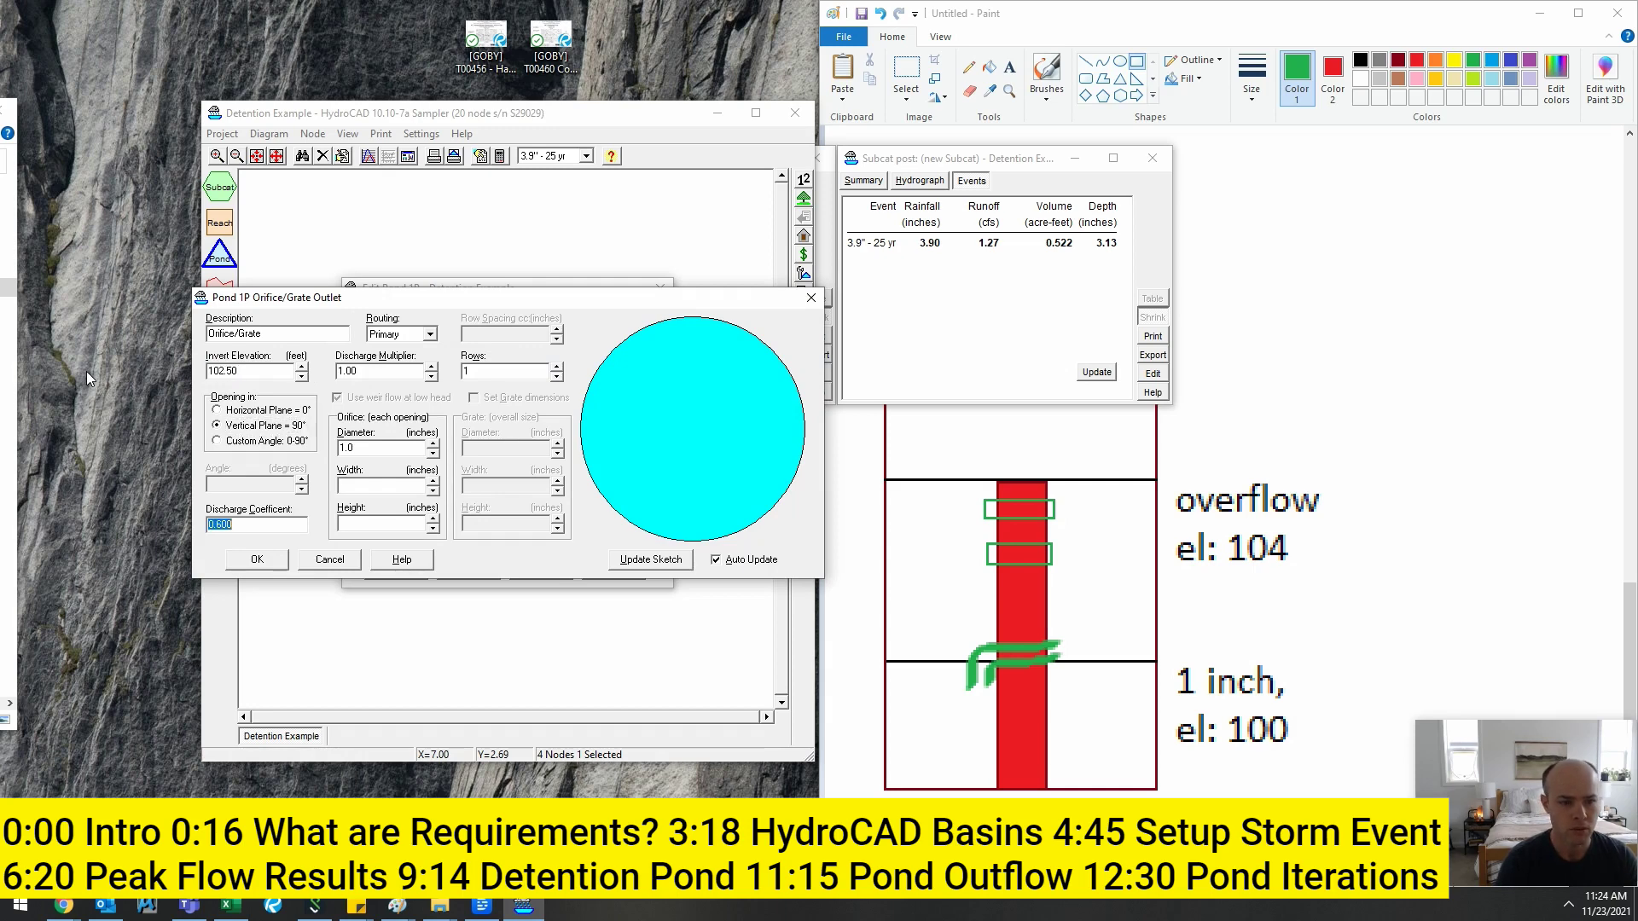
{"action": "key", "text": "shift+Tab"}
{"action": "type", "text": "3"}
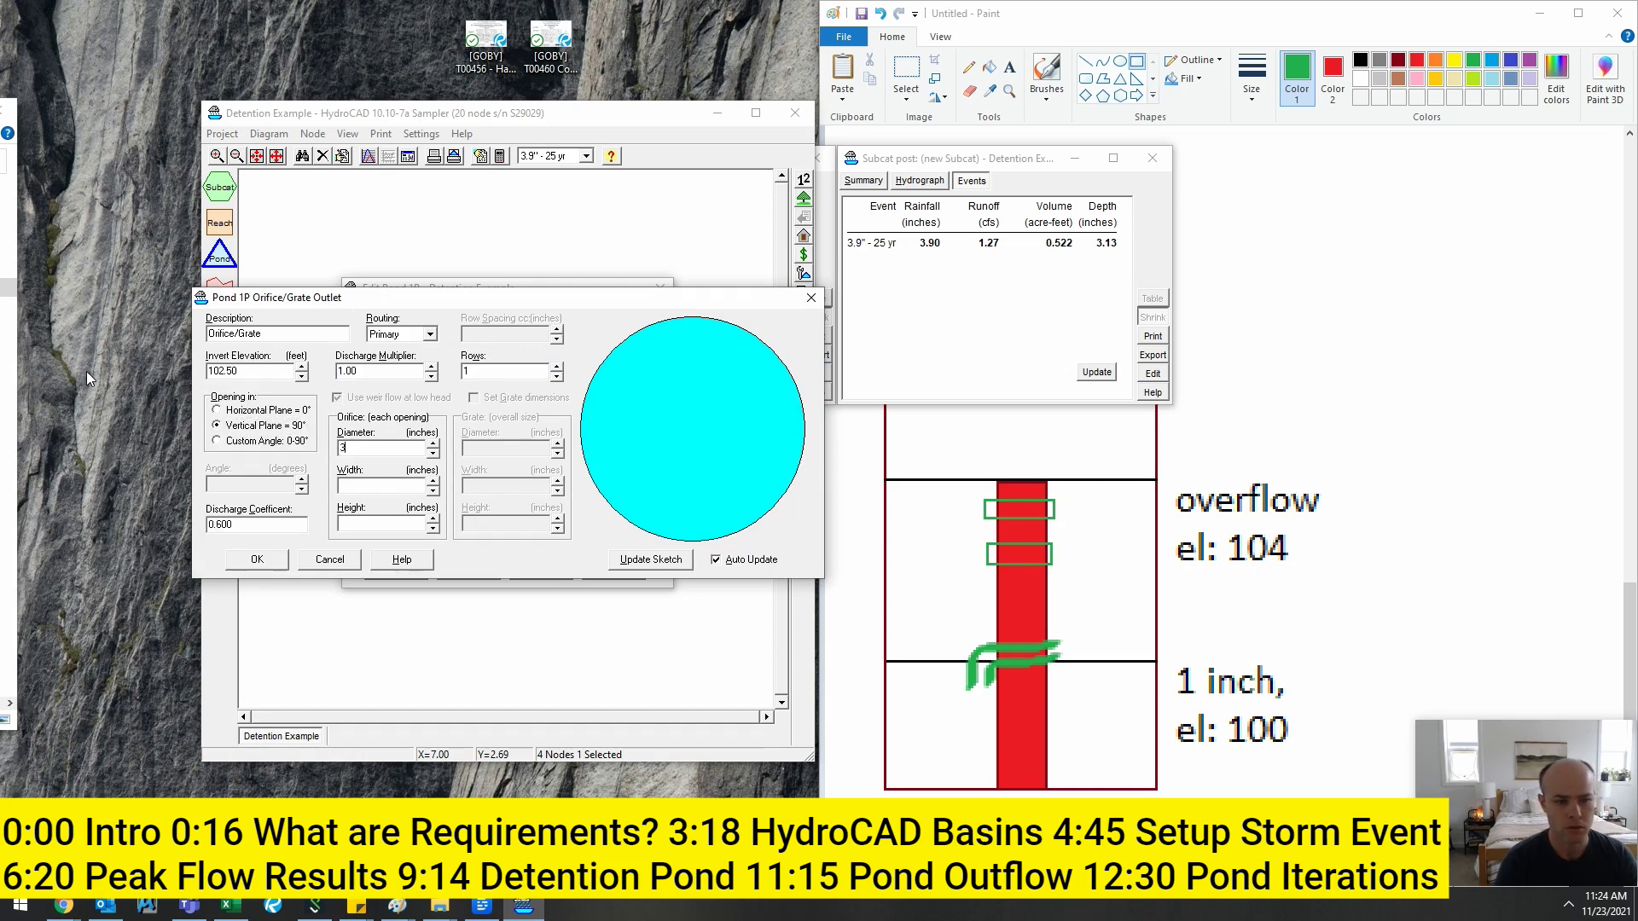
{"action": "left_click", "coordinate": [260, 411]}
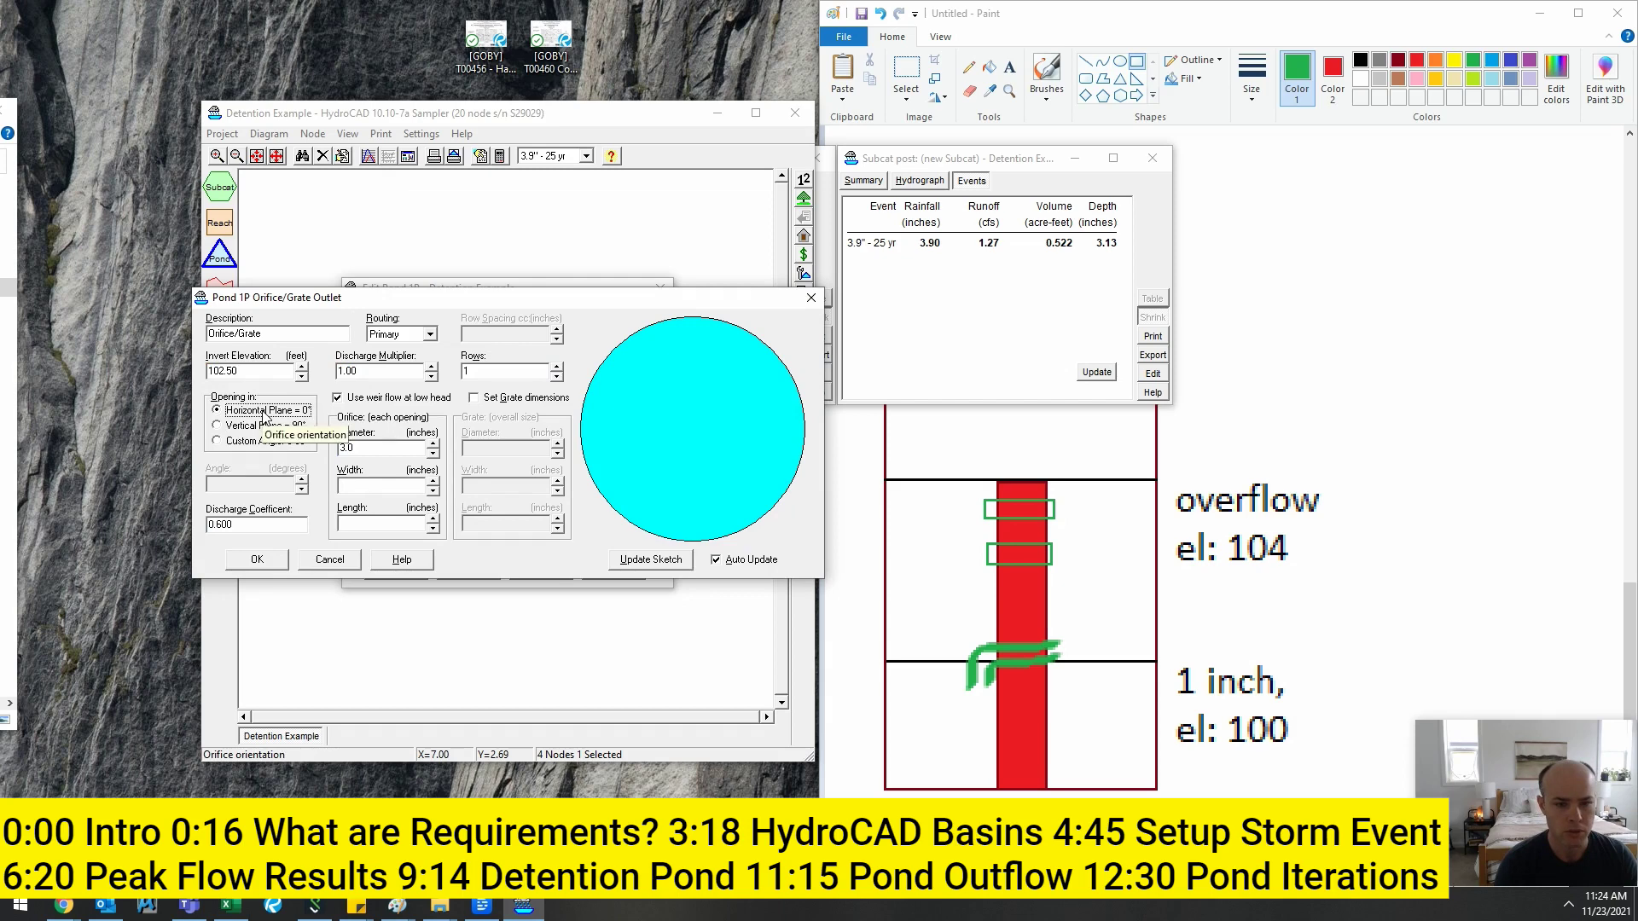
{"action": "left_click", "coordinate": [401, 333]}
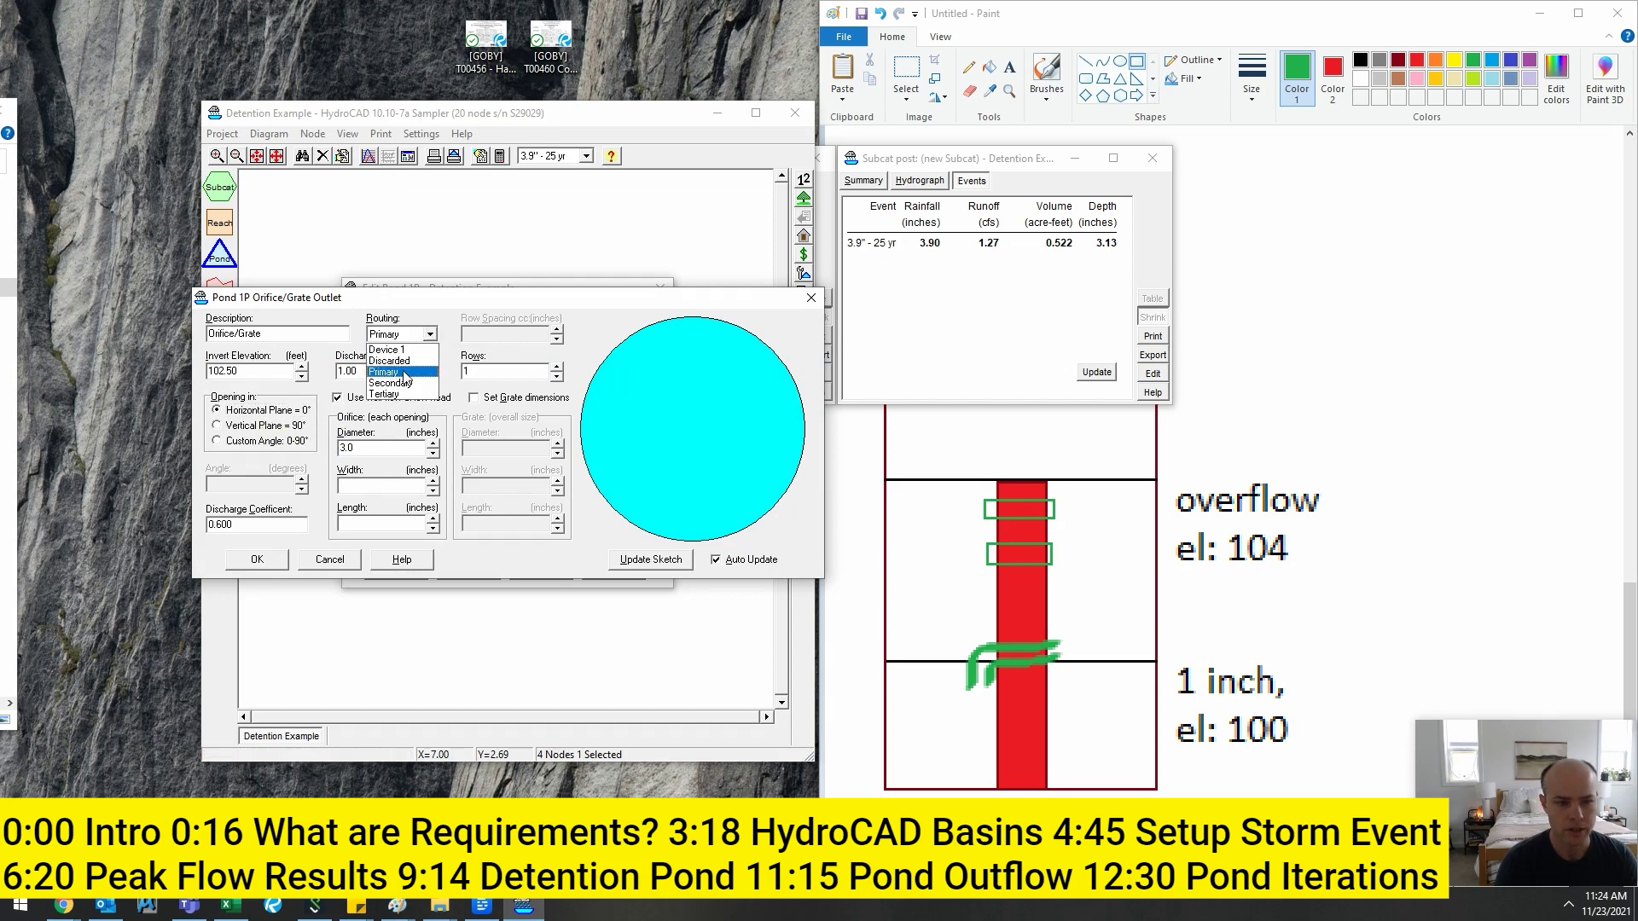
{"action": "left_click", "coordinate": [396, 383]}
{"action": "left_click", "coordinate": [776, 550]}
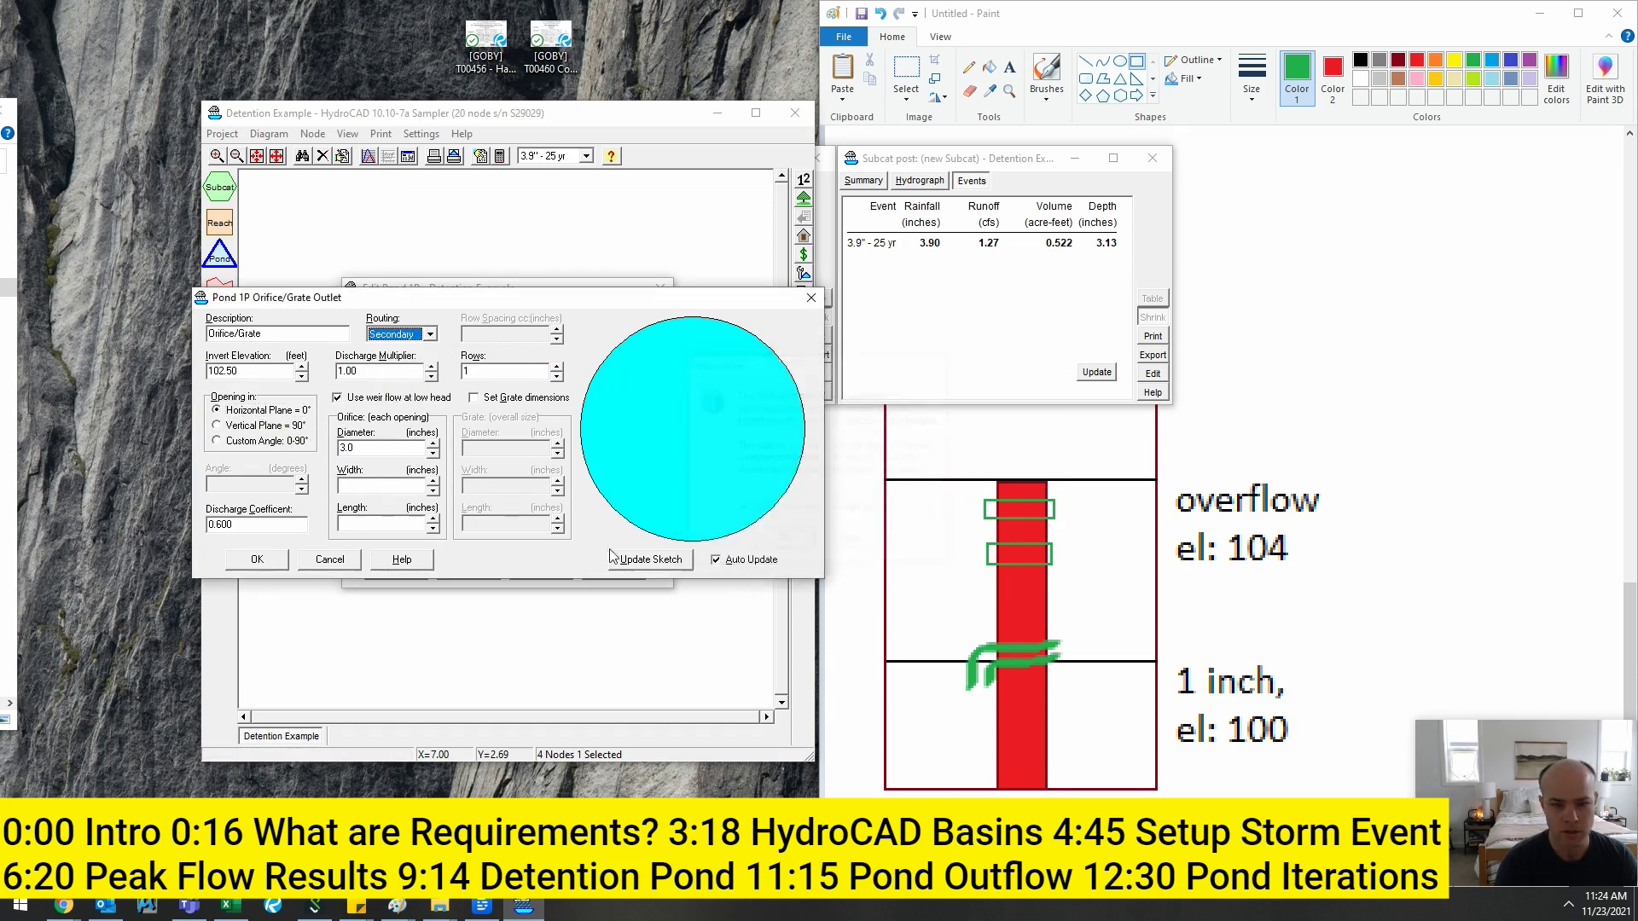
{"action": "key", "text": "Return"}
- Add a sharp-crested rectangular weir in row 3 with a 4-ft crest at invert 104.00
{"action": "left_click", "coordinate": [425, 384]}
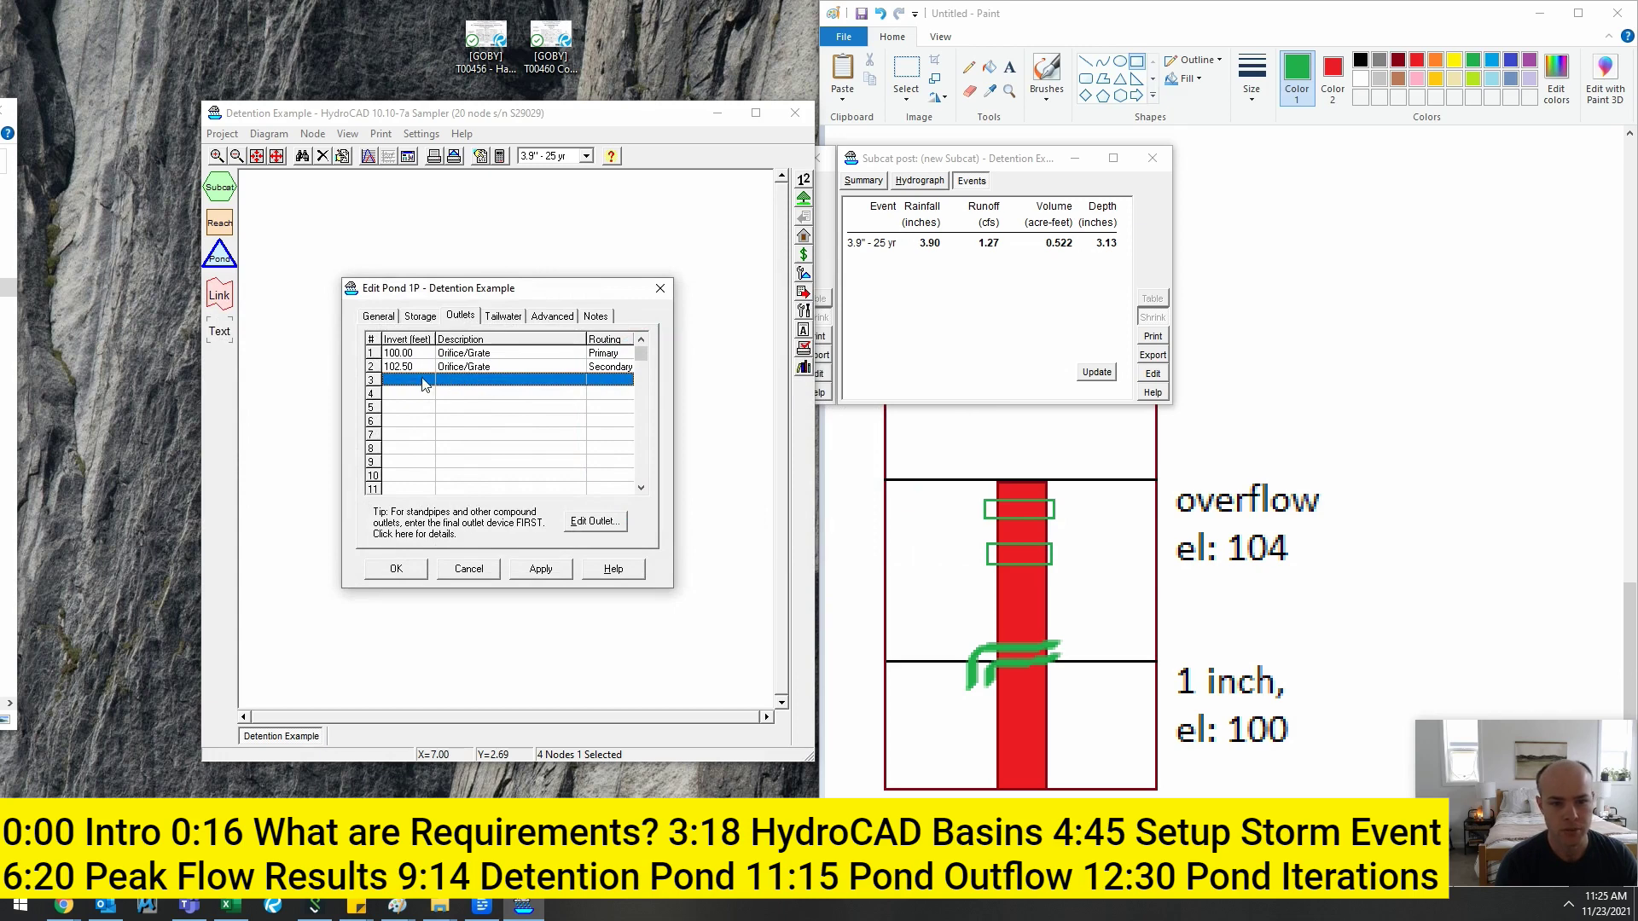
{"action": "double_click", "coordinate": [424, 383]}
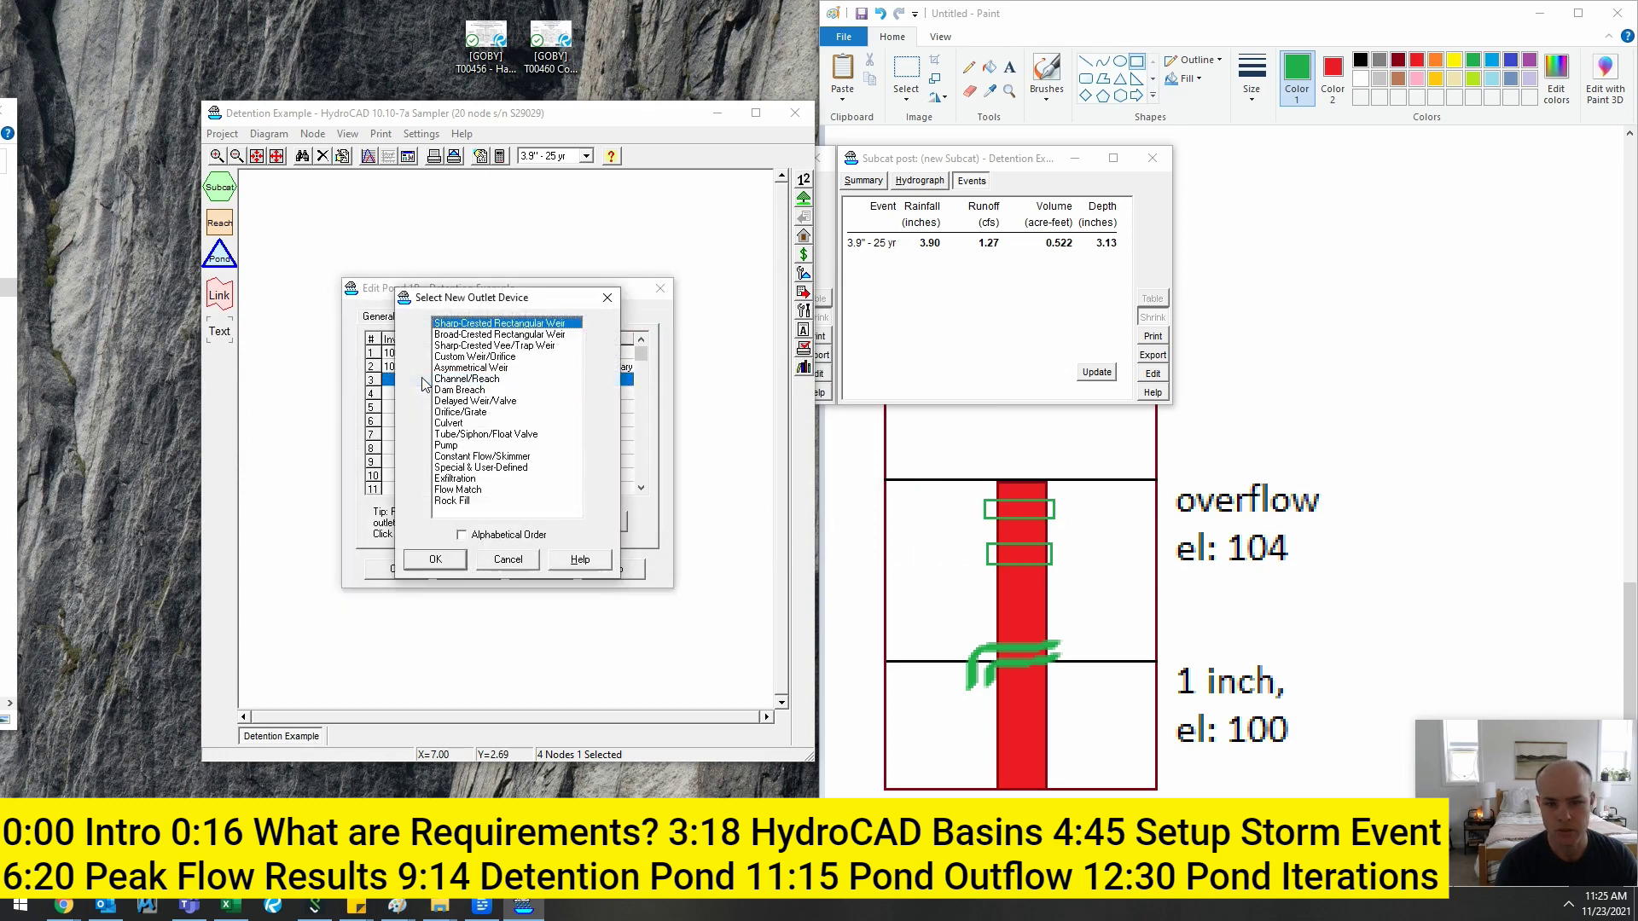
{"action": "double_click", "coordinate": [486, 324]}
{"action": "left_click", "coordinate": [438, 452]}
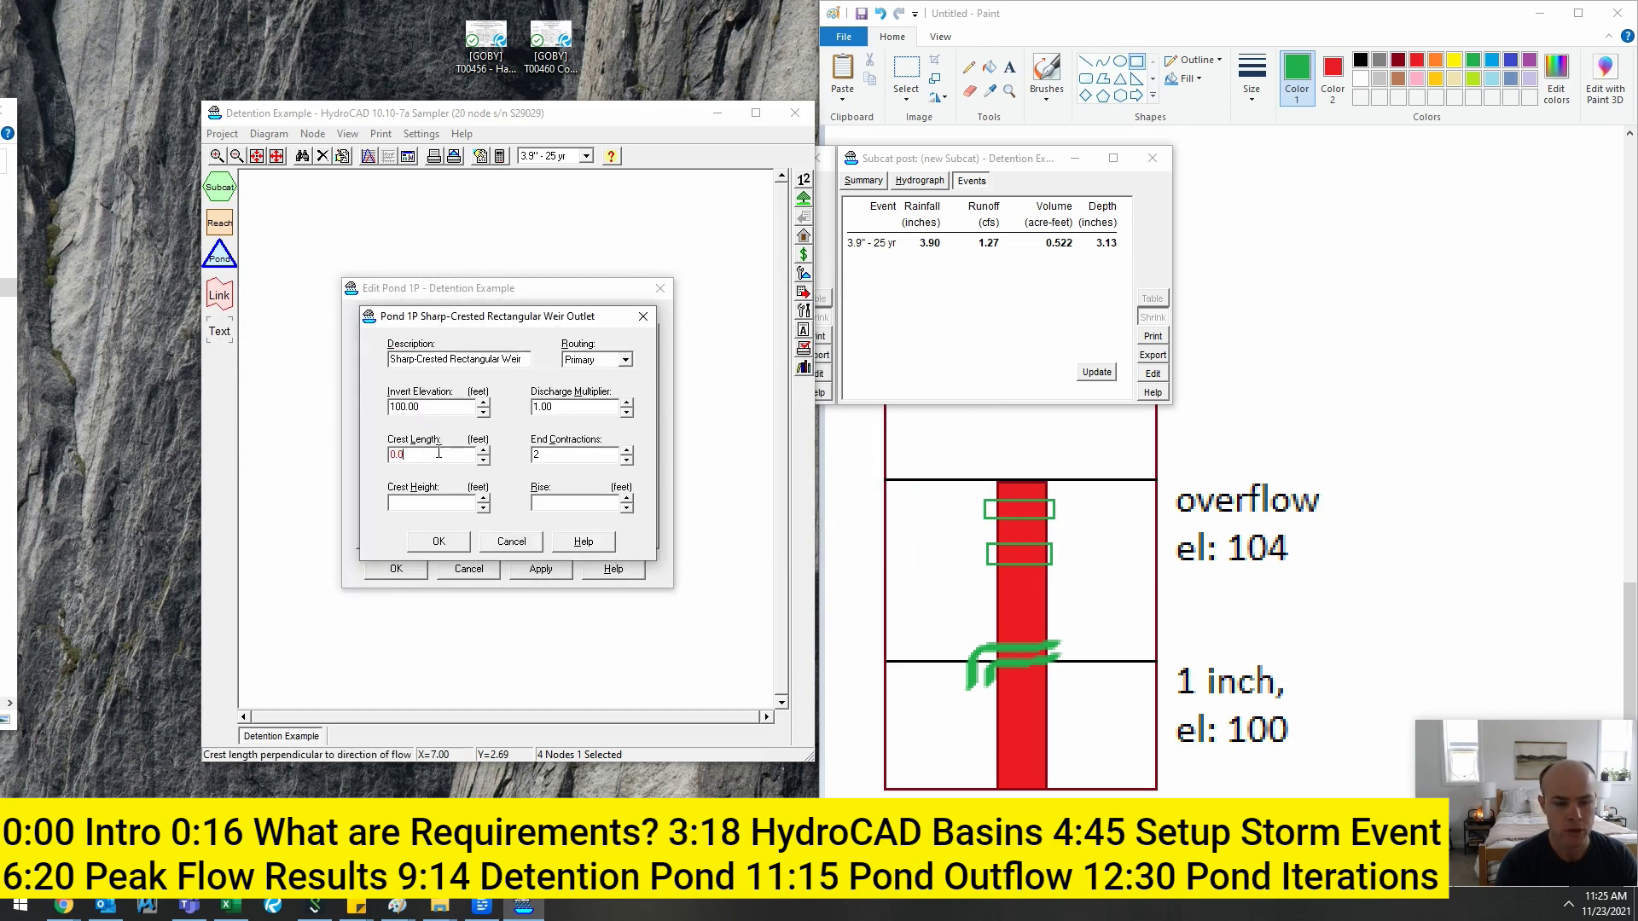
{"action": "double_click", "coordinate": [438, 452]}
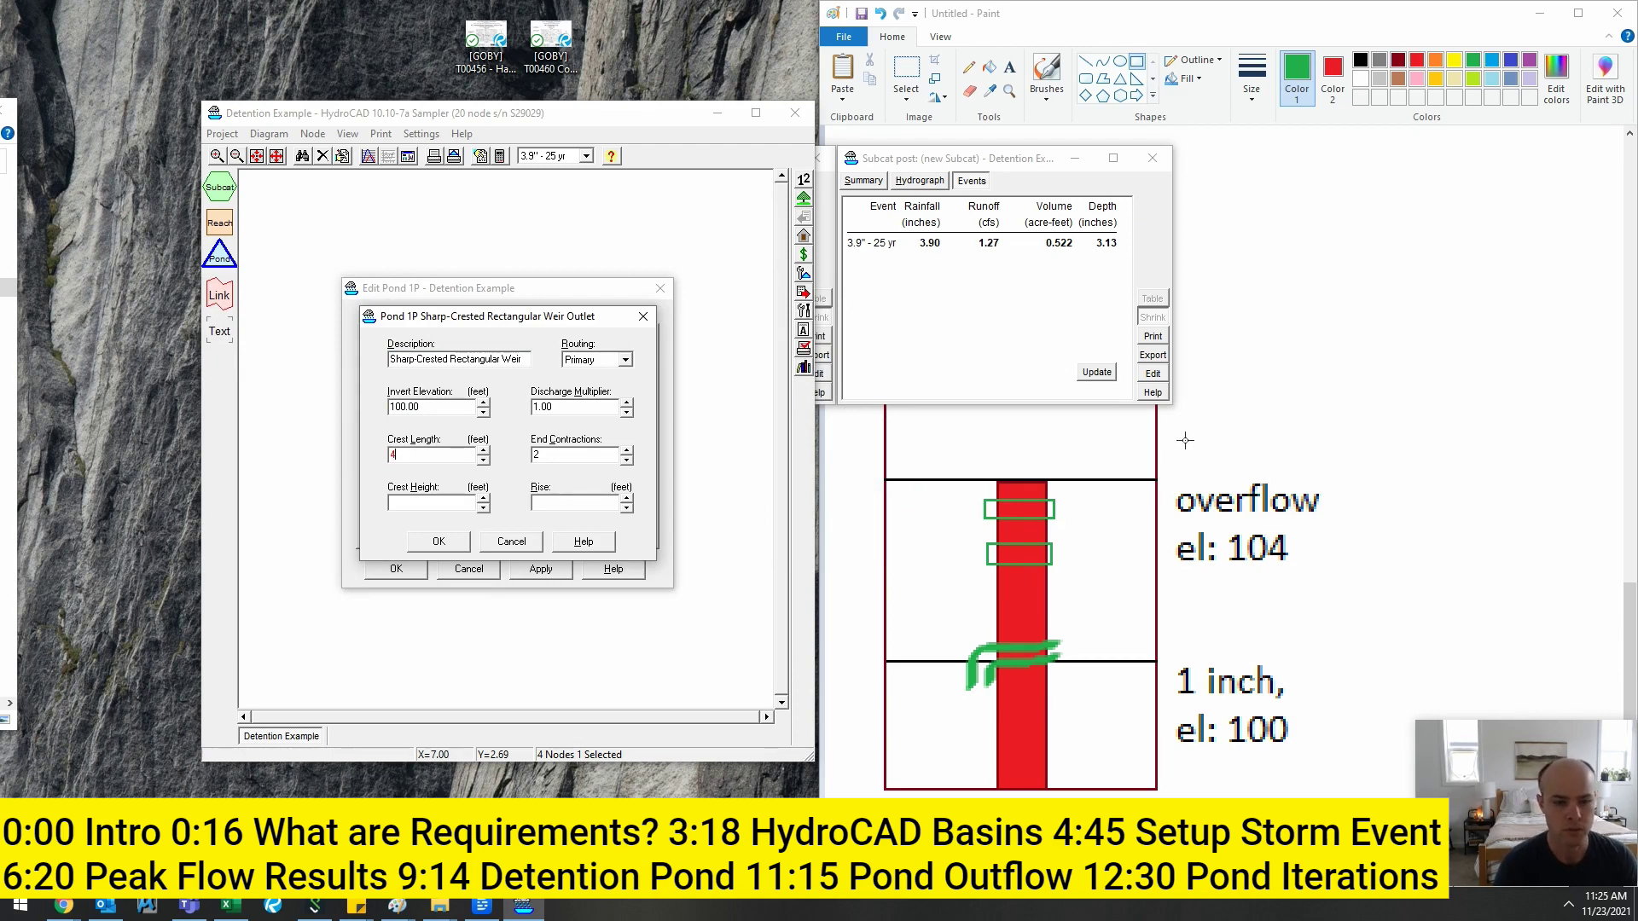
{"action": "key", "text": "shift+Tab"}
{"action": "key", "text": "shift+Tab"}
{"action": "type", "text": "104"}
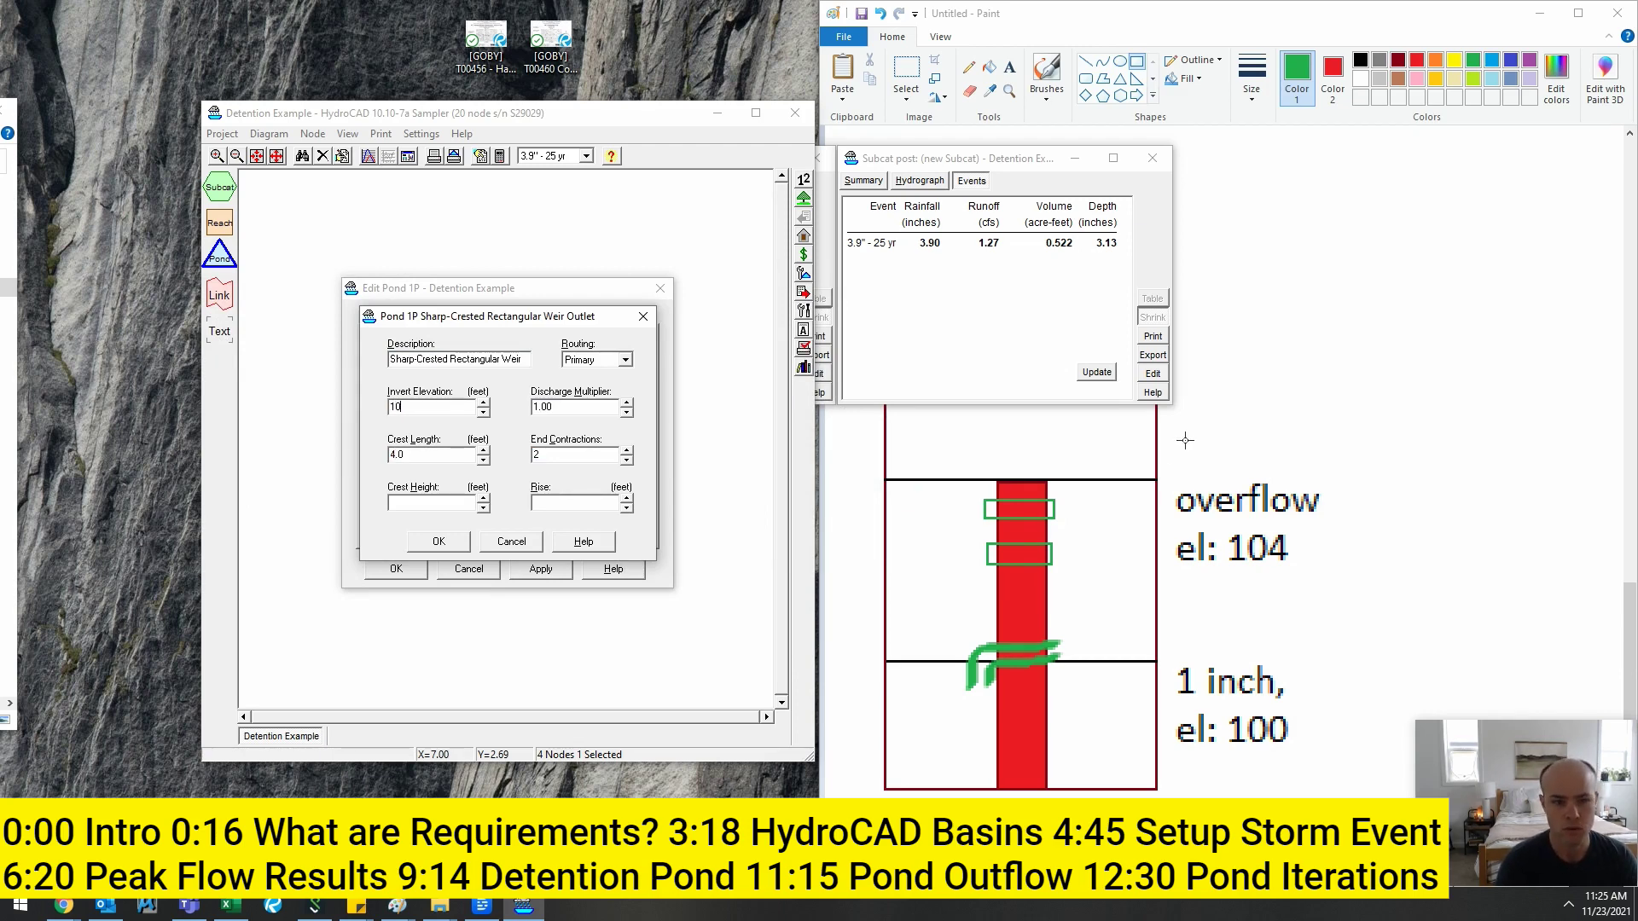
{"action": "key", "text": "Tab"}
- Route the weir as tertiary, apply the pond outlets and open the pond's results
{"action": "left_click", "coordinate": [625, 359]}
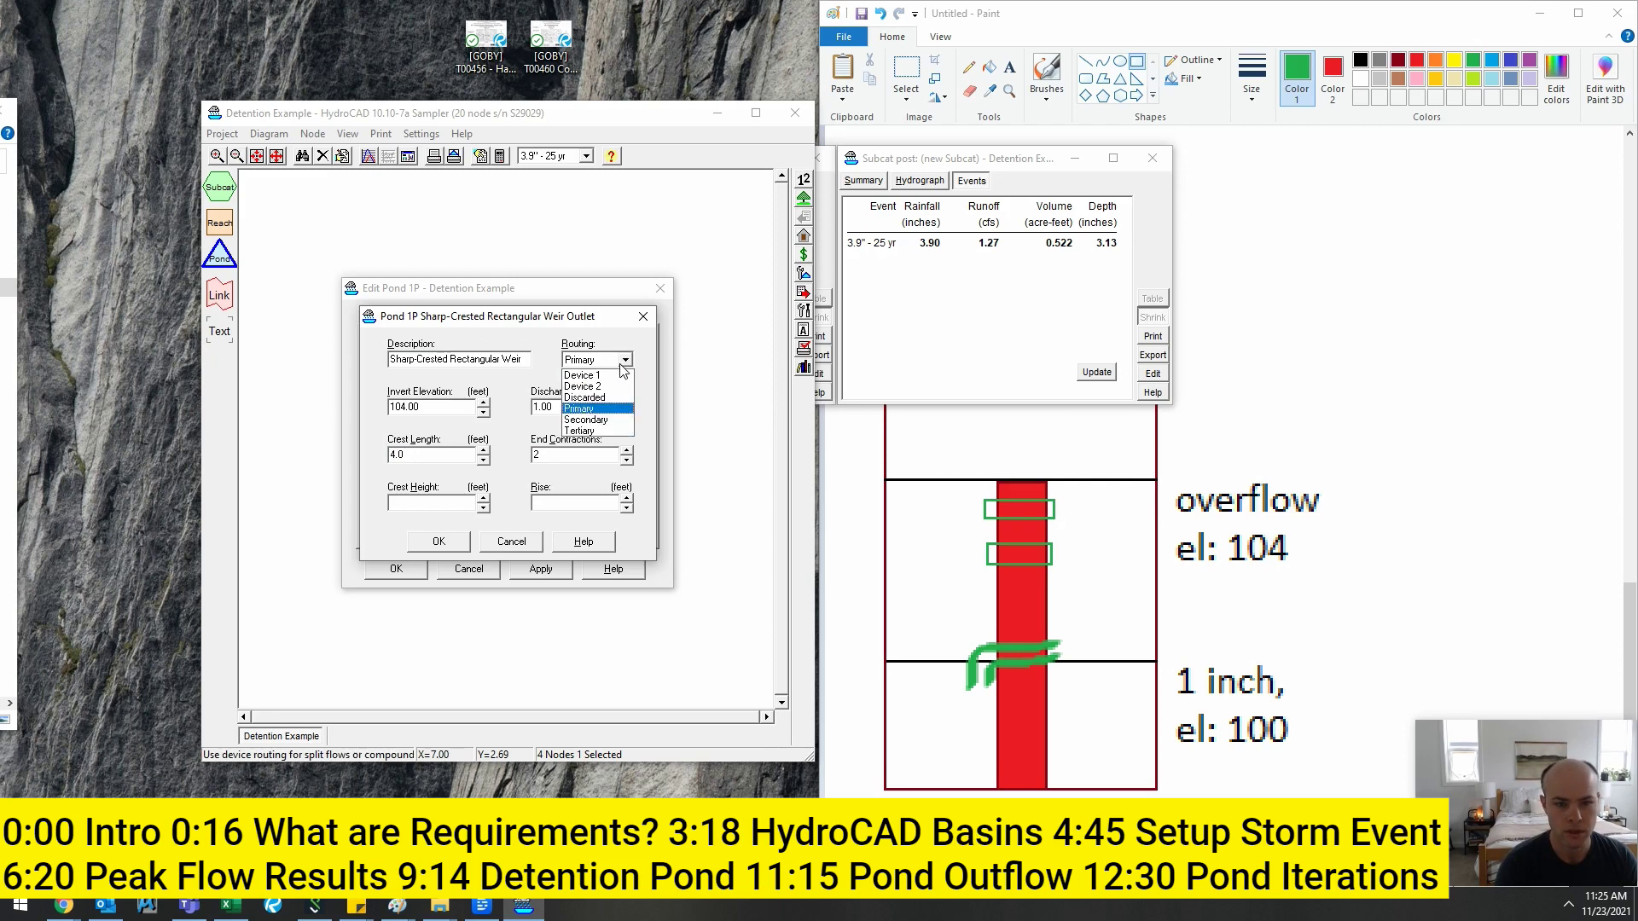
{"action": "left_click", "coordinate": [589, 432]}
{"action": "left_click", "coordinate": [783, 542]}
{"action": "left_click", "coordinate": [438, 540]}
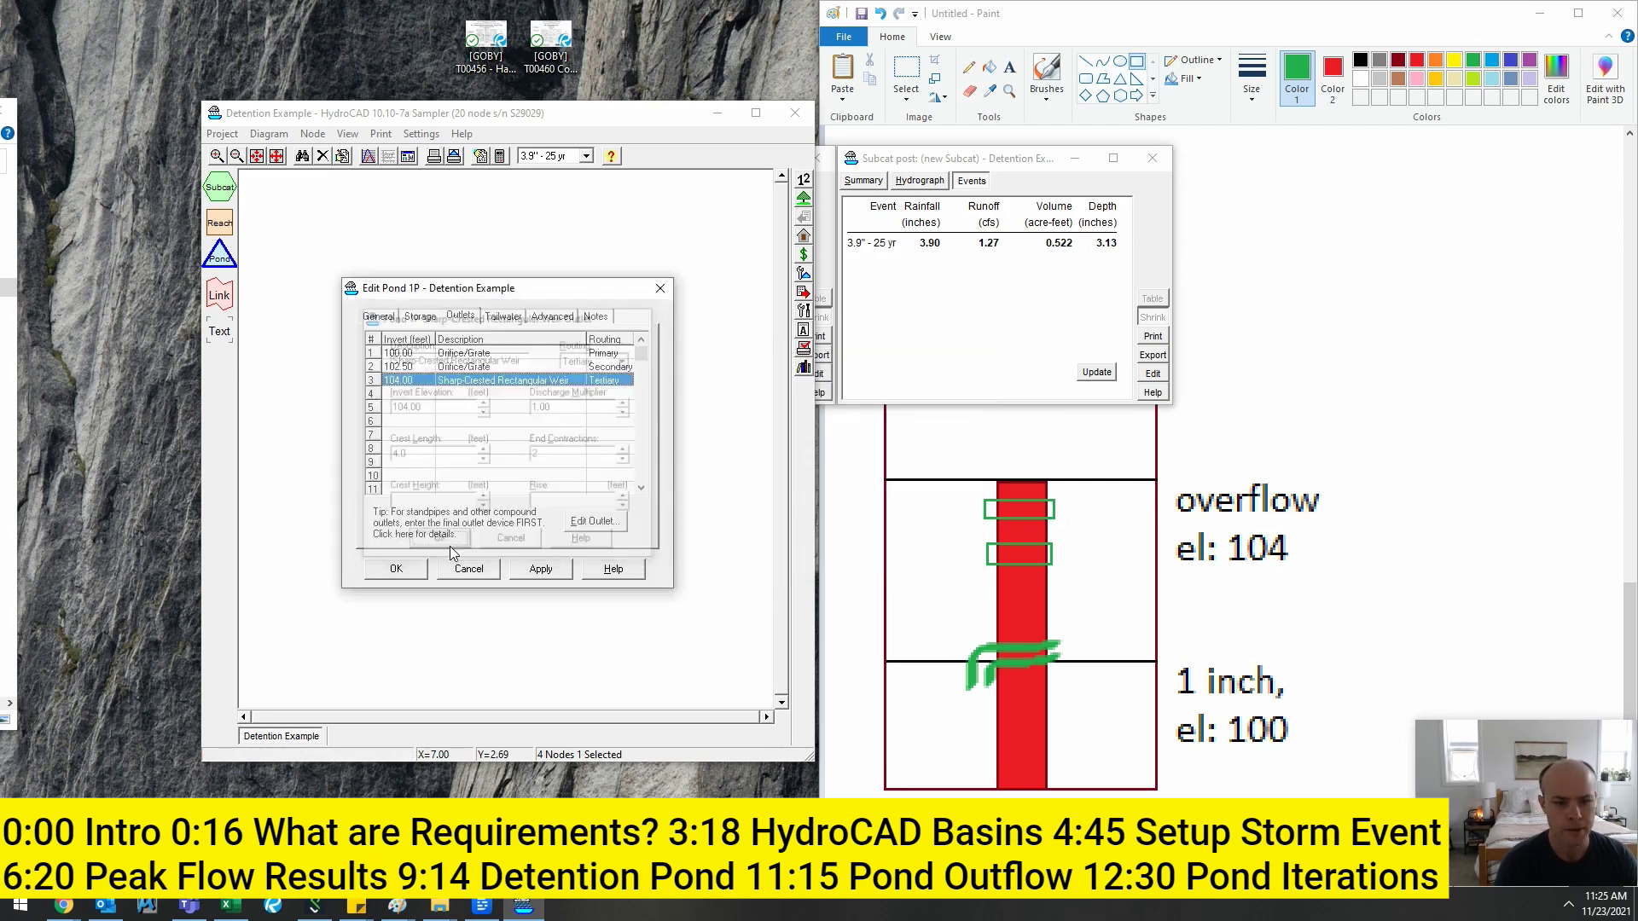
{"action": "left_click", "coordinate": [400, 567]}
{"action": "left_click", "coordinate": [597, 456]}
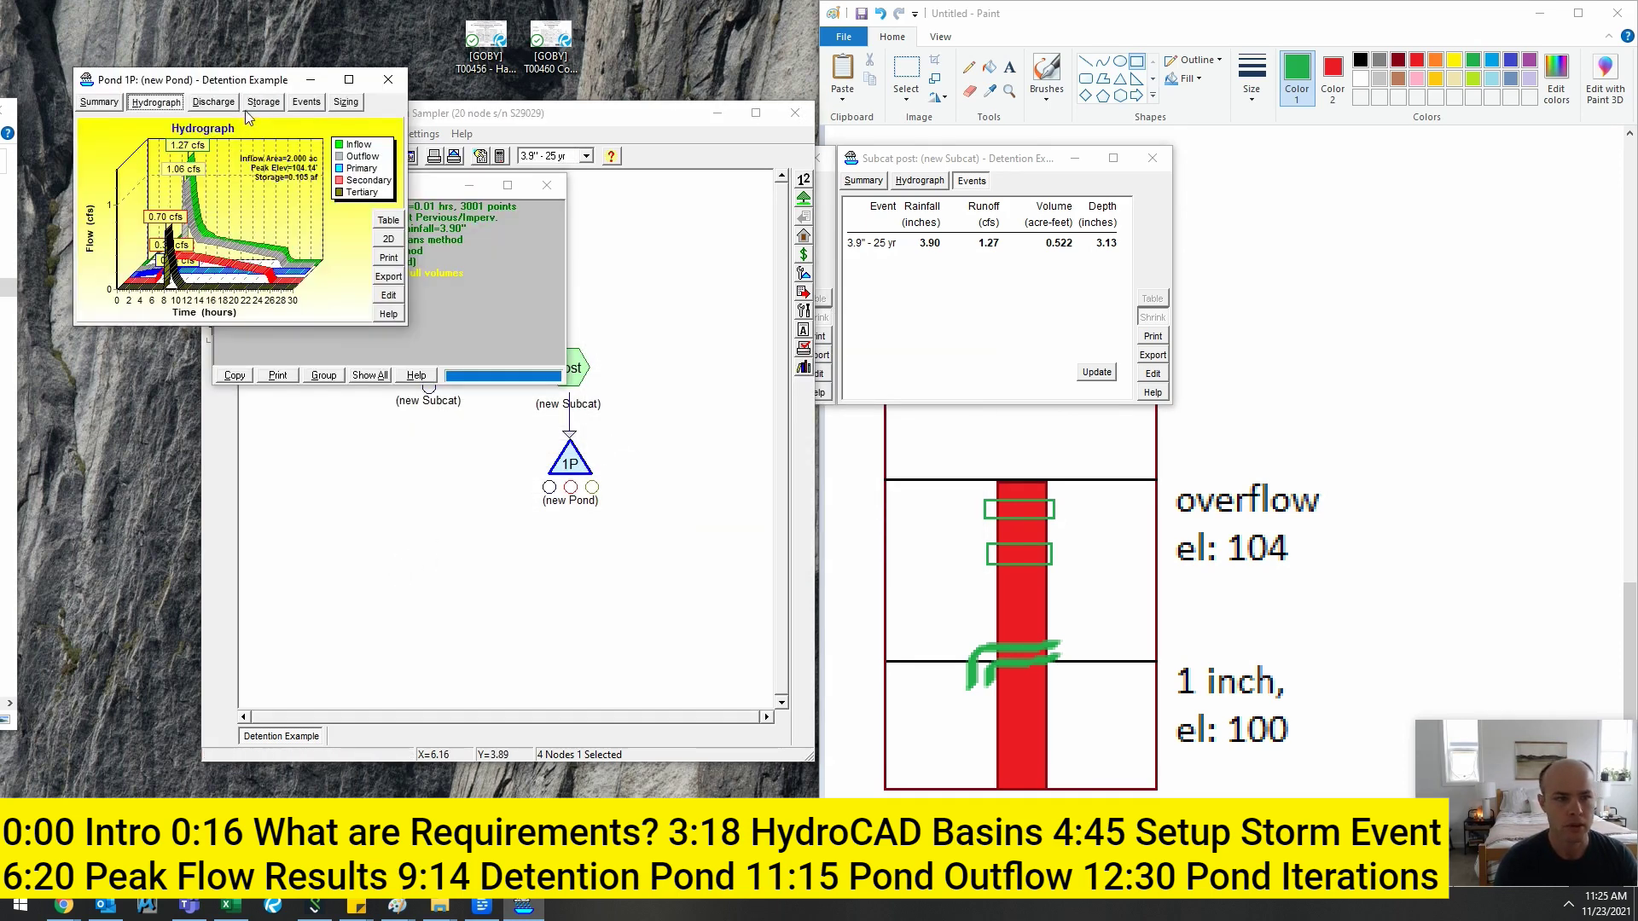
- Show Pond 1P's updated events table (outflow peaks 0.30, 0.75, 1.06 cfs) beneath the pre-development table
{"action": "left_click_drag", "start_coordinate": [244, 77], "coordinate": [525, 199]}
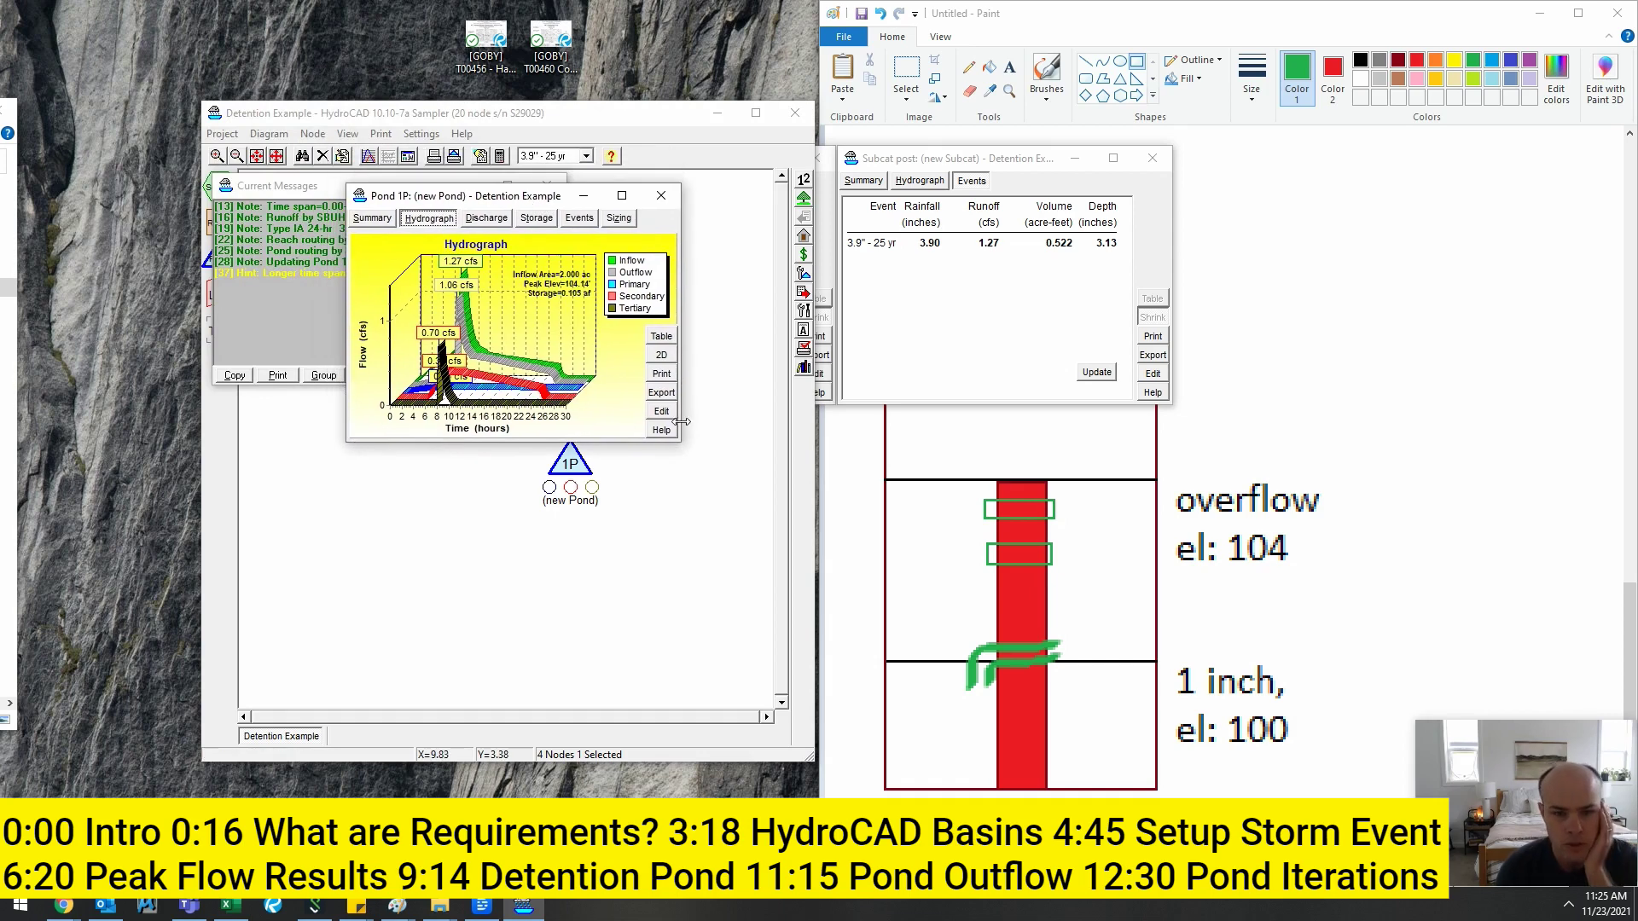
{"action": "left_click_drag", "start_coordinate": [678, 440], "coordinate": [765, 509]}
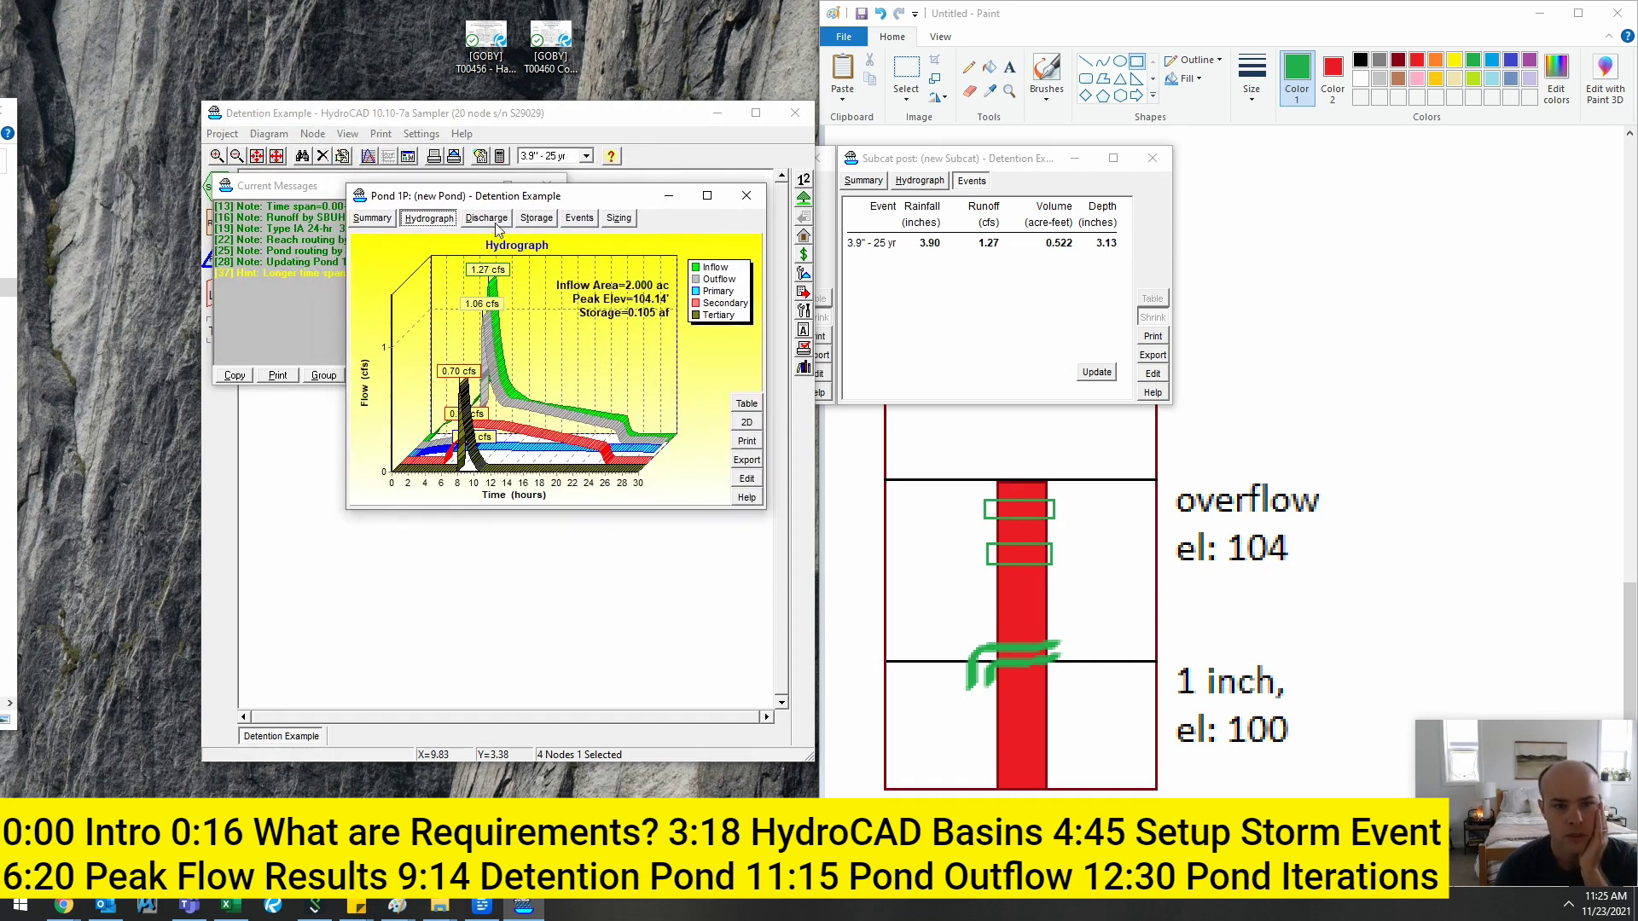
{"action": "left_click", "coordinate": [579, 219]}
{"action": "left_click", "coordinate": [690, 462]}
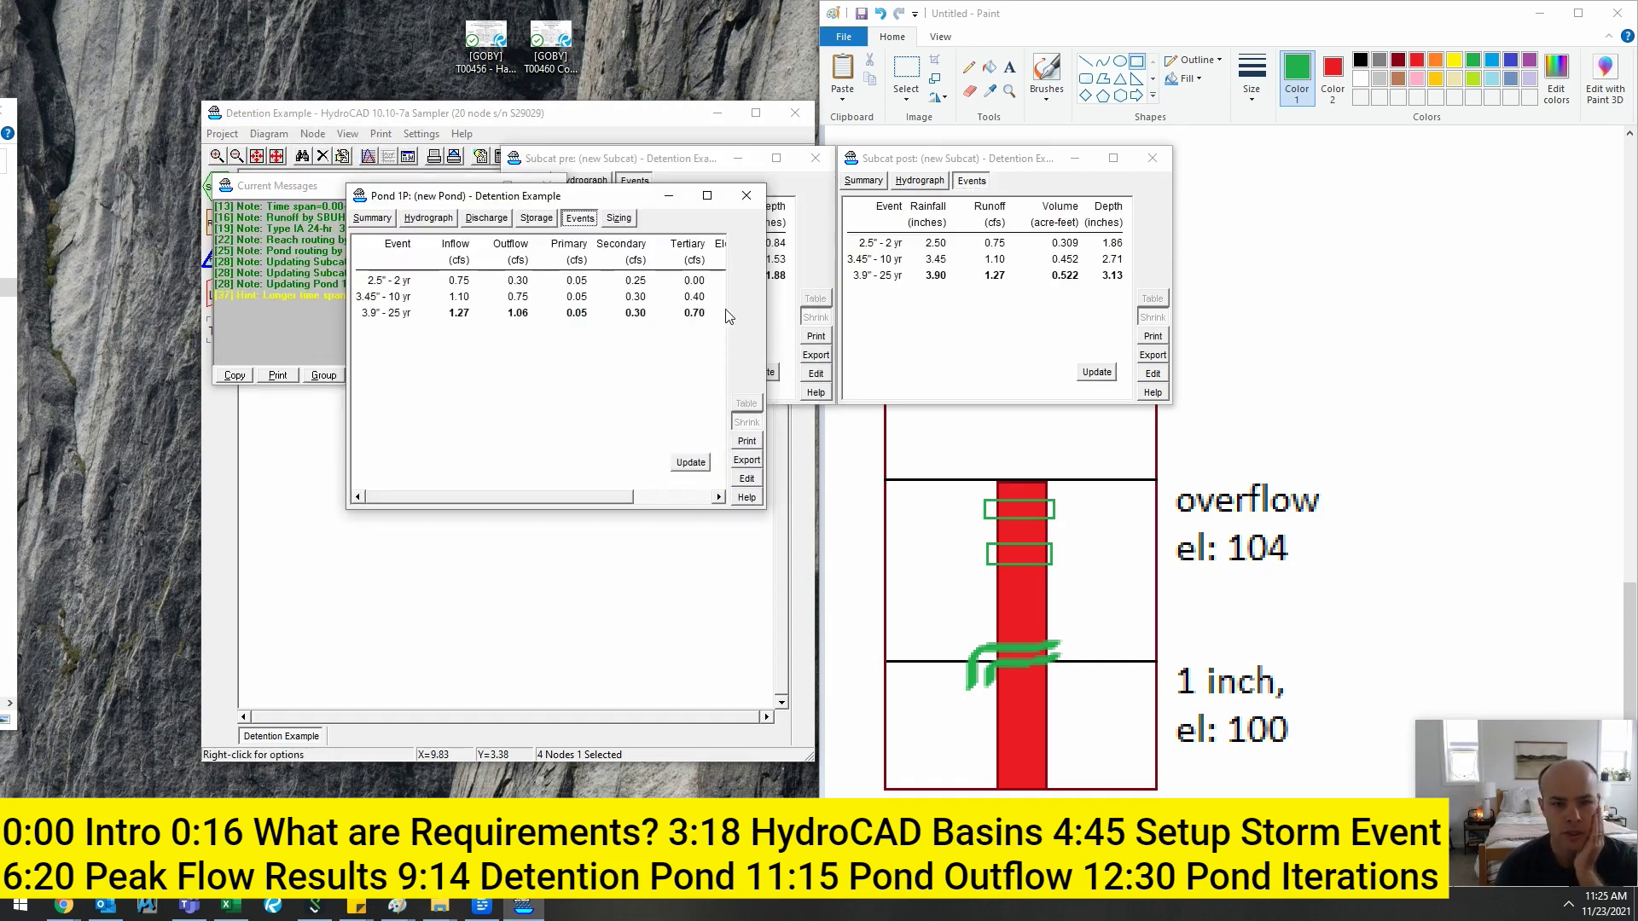
{"action": "left_click_drag", "start_coordinate": [766, 259], "coordinate": [906, 259]}
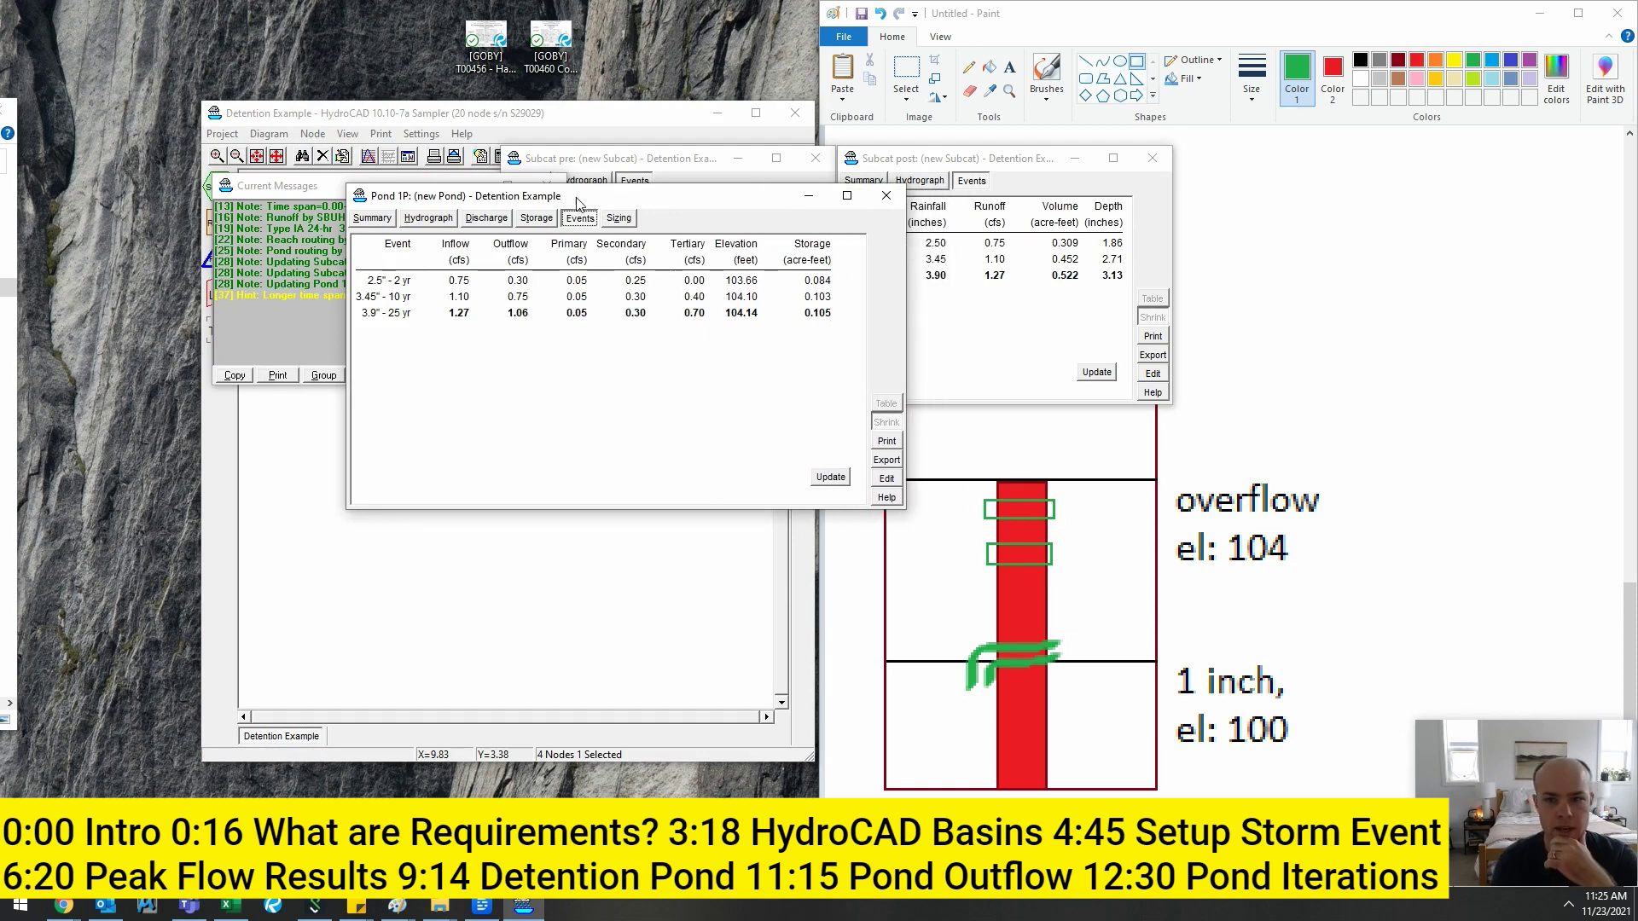
{"action": "left_click_drag", "start_coordinate": [576, 202], "coordinate": [750, 425]}
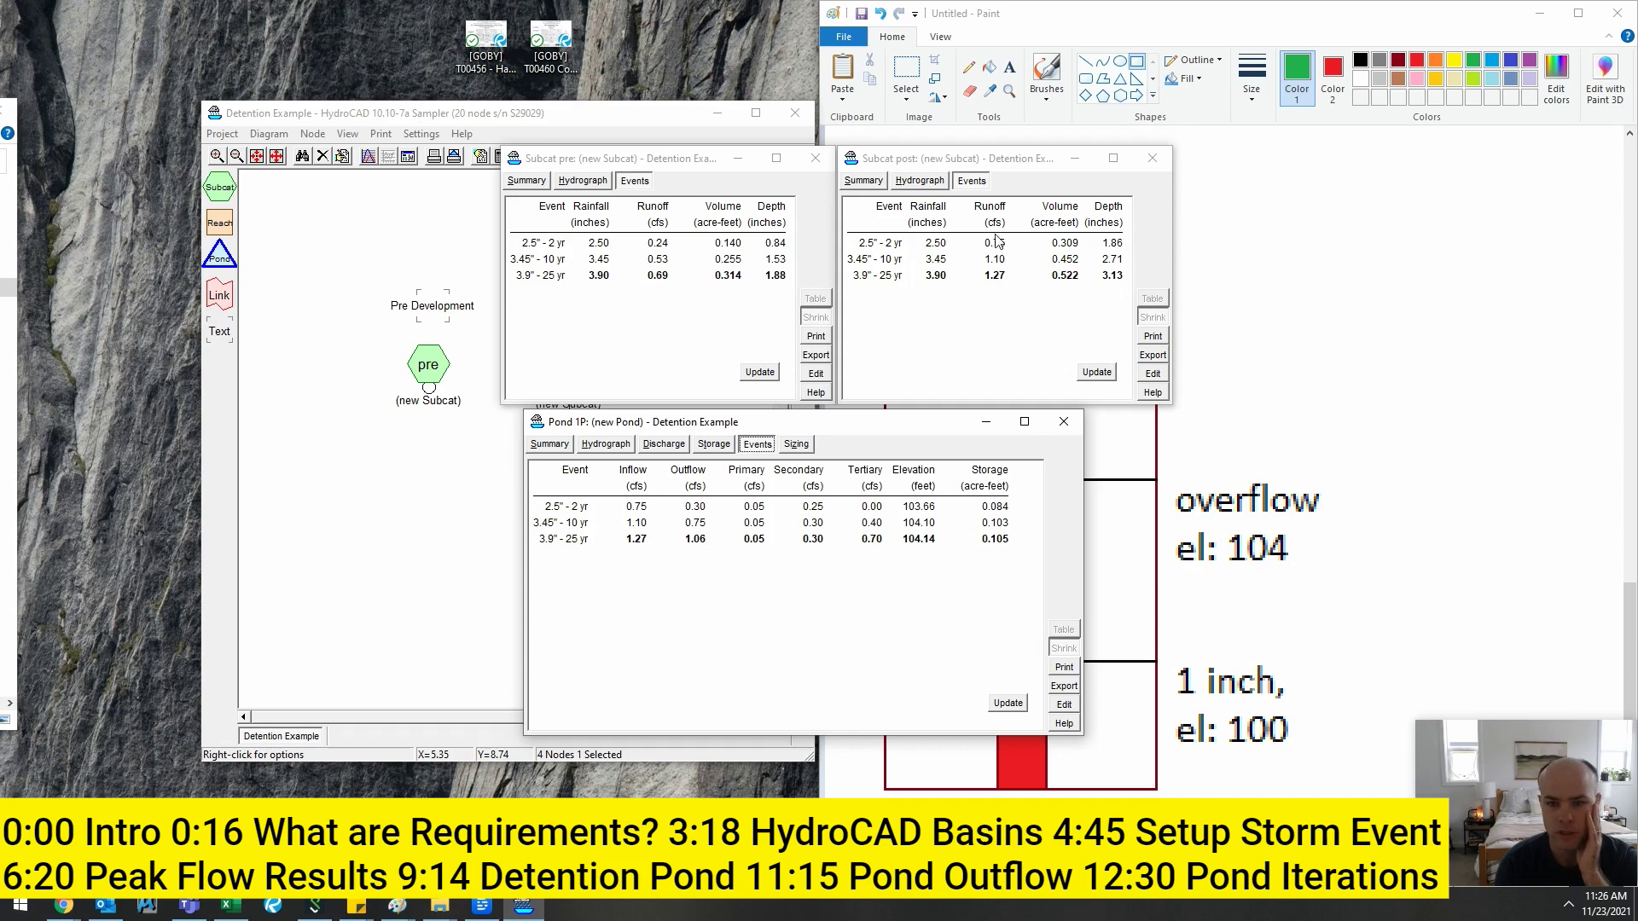
- Change the primary orifice diameter to 0.5 inch and re-route the pond
{"action": "left_click", "coordinate": [495, 181]}
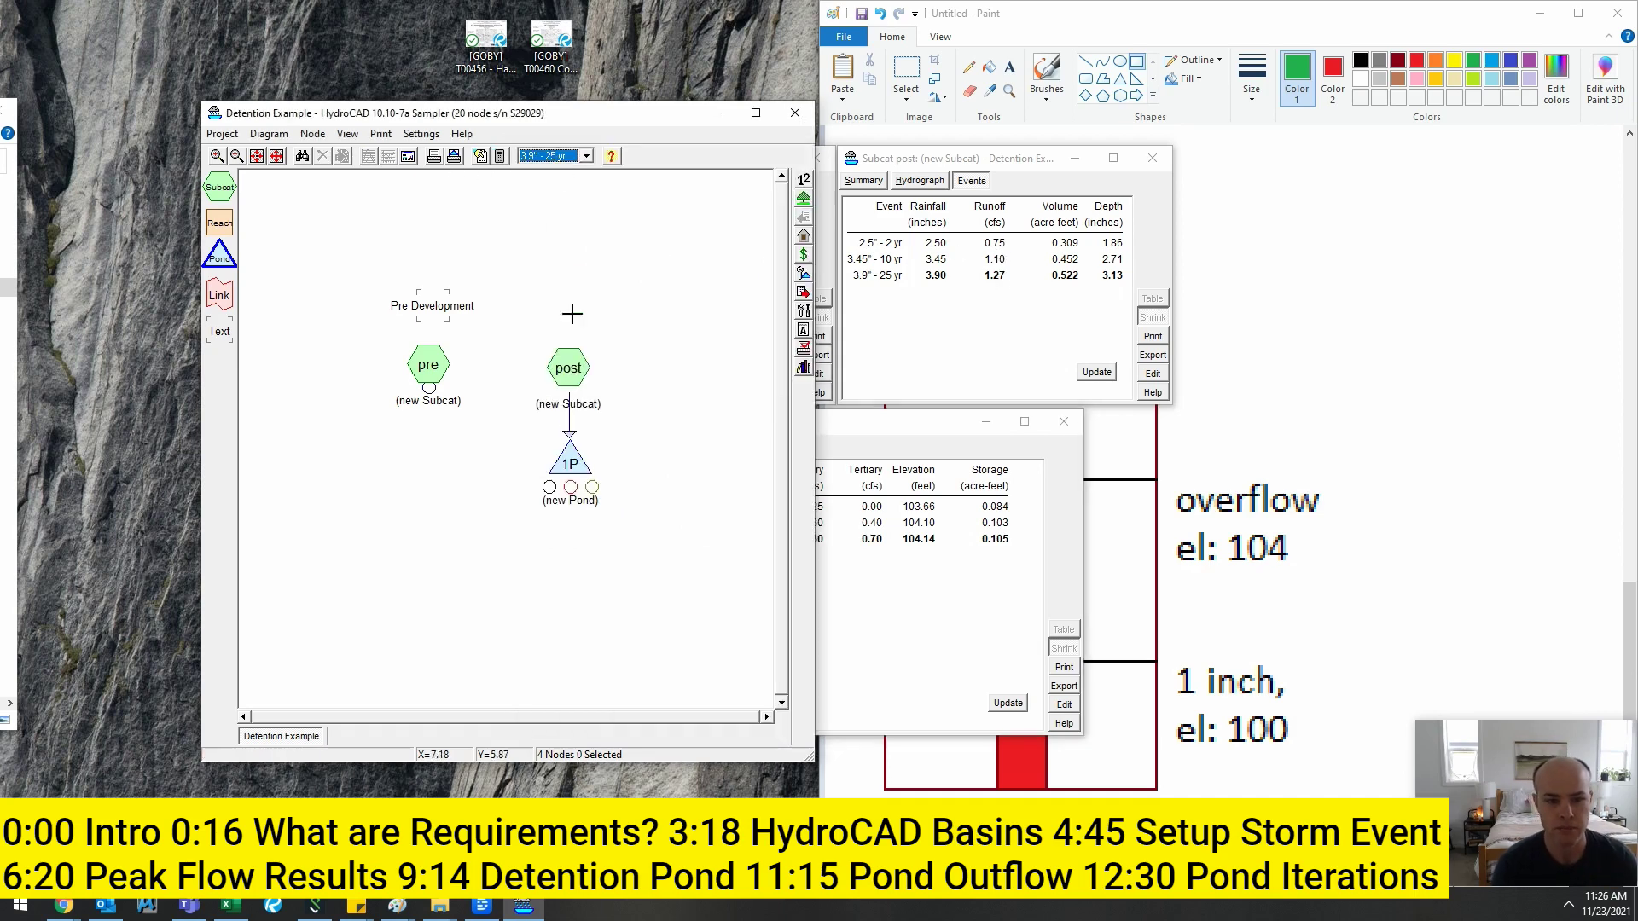
{"action": "left_click_drag", "start_coordinate": [563, 125], "coordinate": [365, 112]}
{"action": "double_click", "coordinate": [372, 447]}
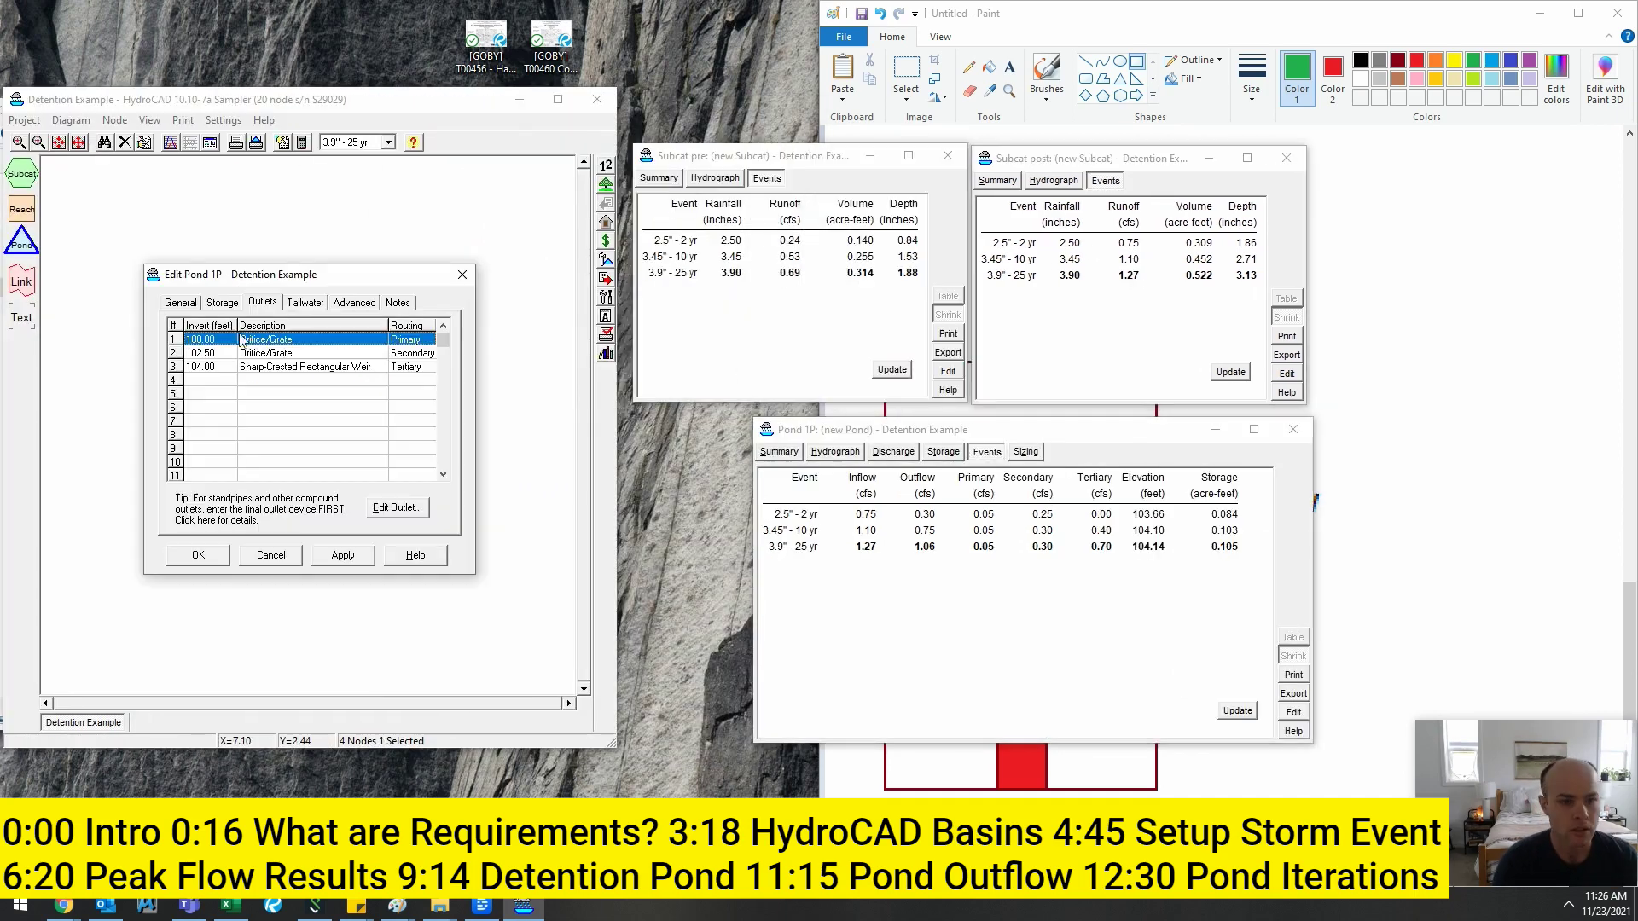
{"action": "double_click", "coordinate": [265, 344]}
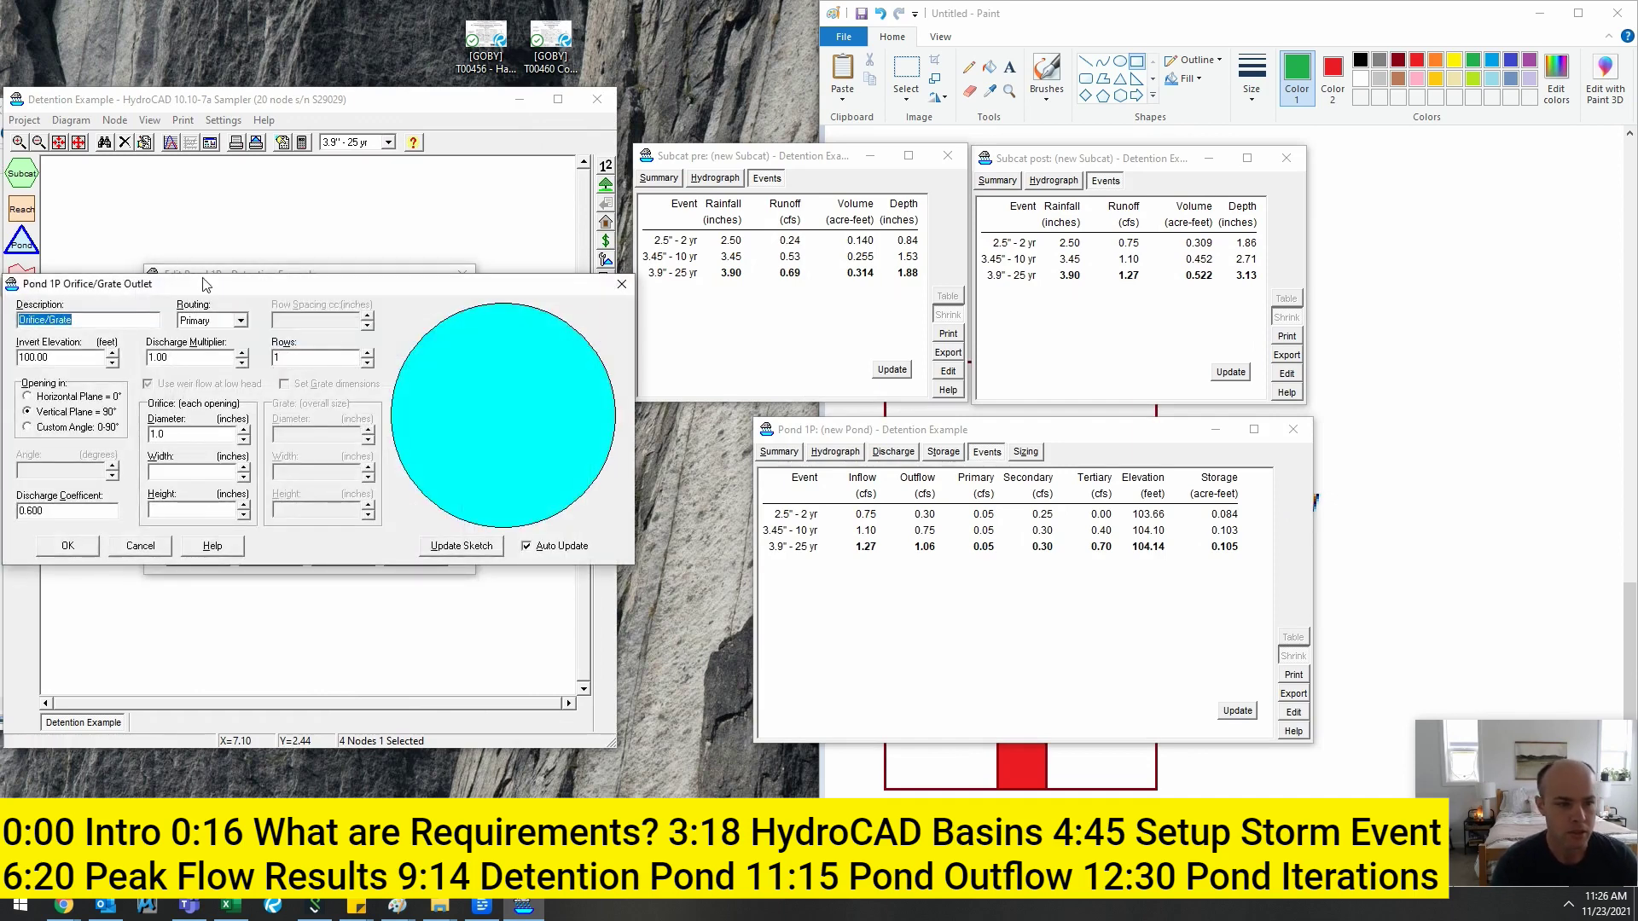
{"action": "left_click_drag", "start_coordinate": [202, 281], "coordinate": [163, 281]}
{"action": "double_click", "coordinate": [291, 434]}
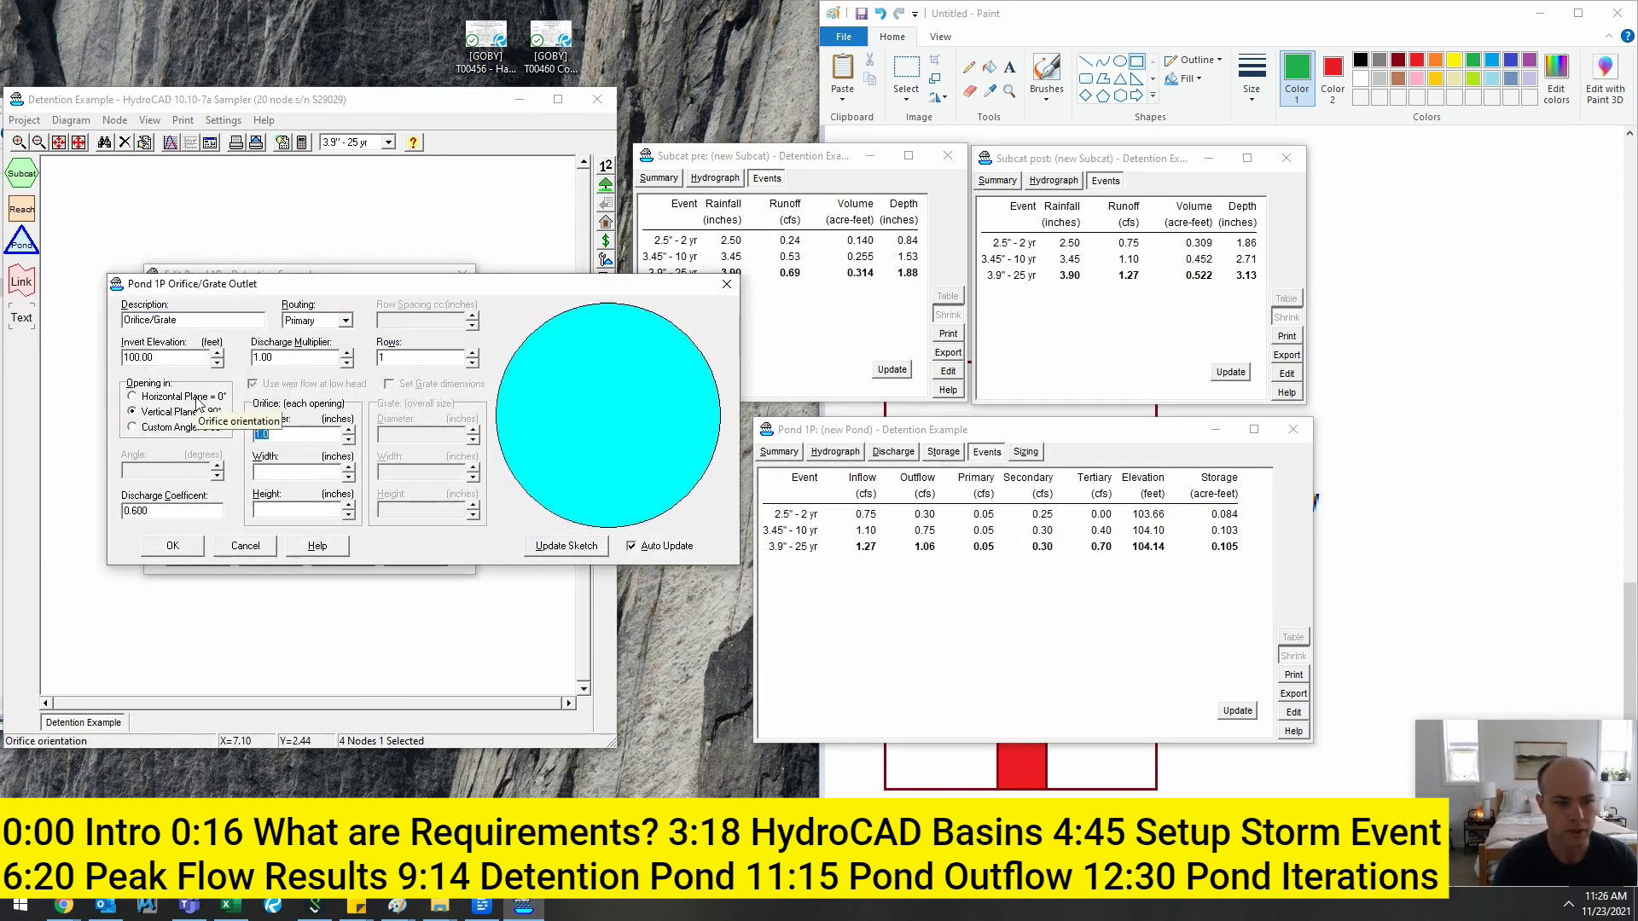
{"action": "type", "text": ".5"}
{"action": "left_click", "coordinate": [172, 545]}
{"action": "left_click", "coordinate": [343, 555]}
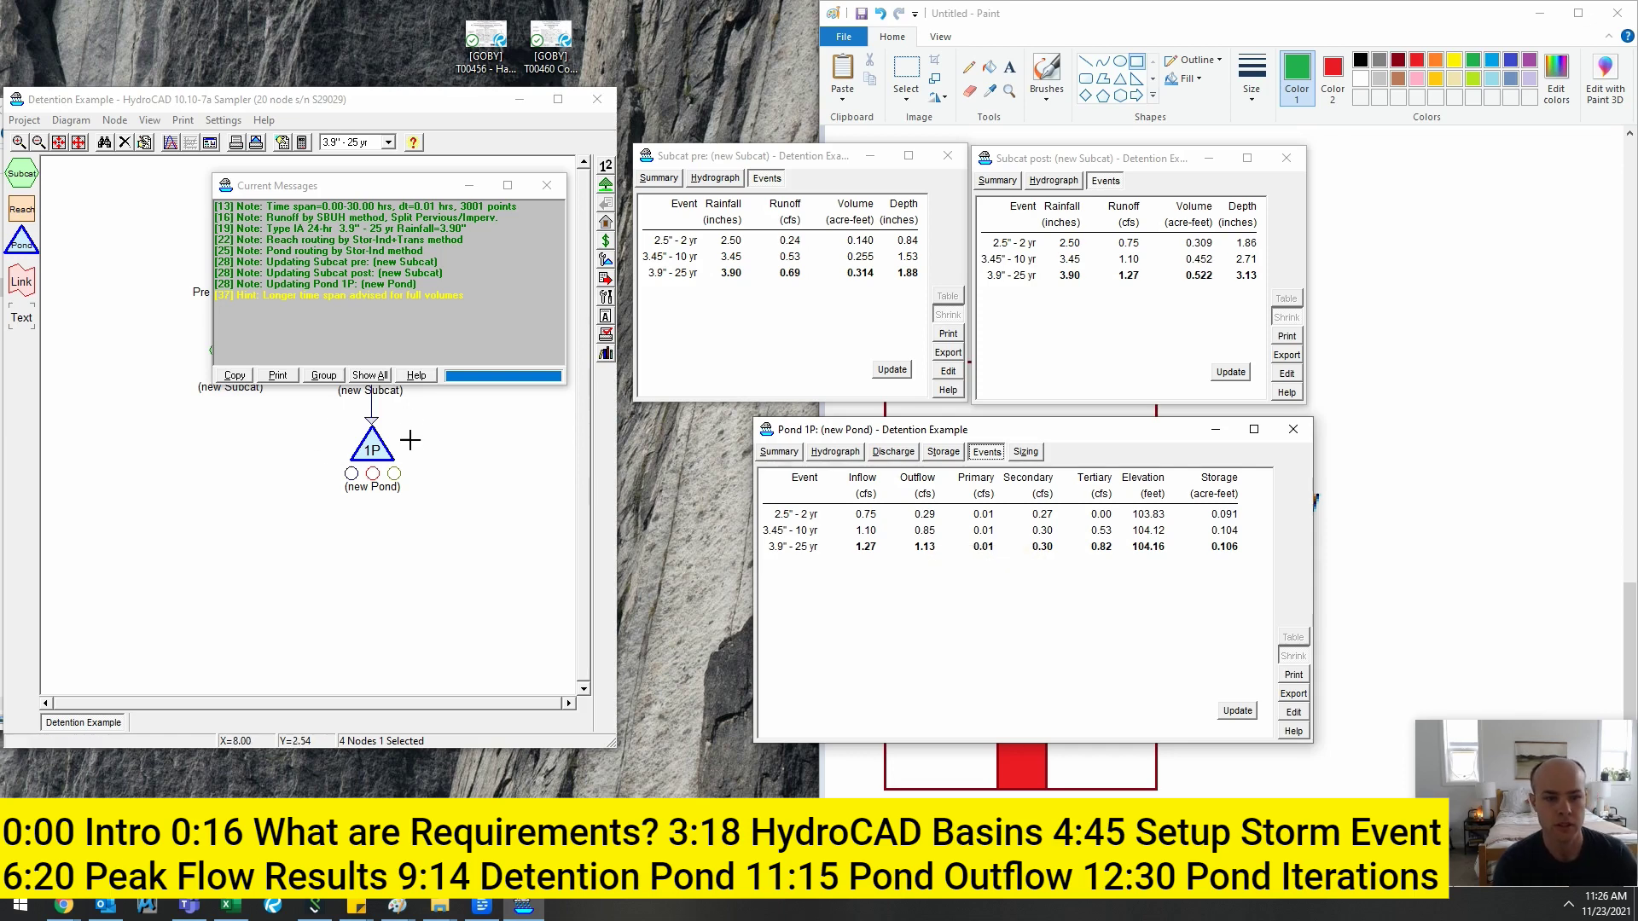
- Raise the secondary orifice invert to 103.00 with a 2.0-inch diameter
{"action": "left_click_drag", "start_coordinate": [397, 185], "coordinate": [406, 41]}
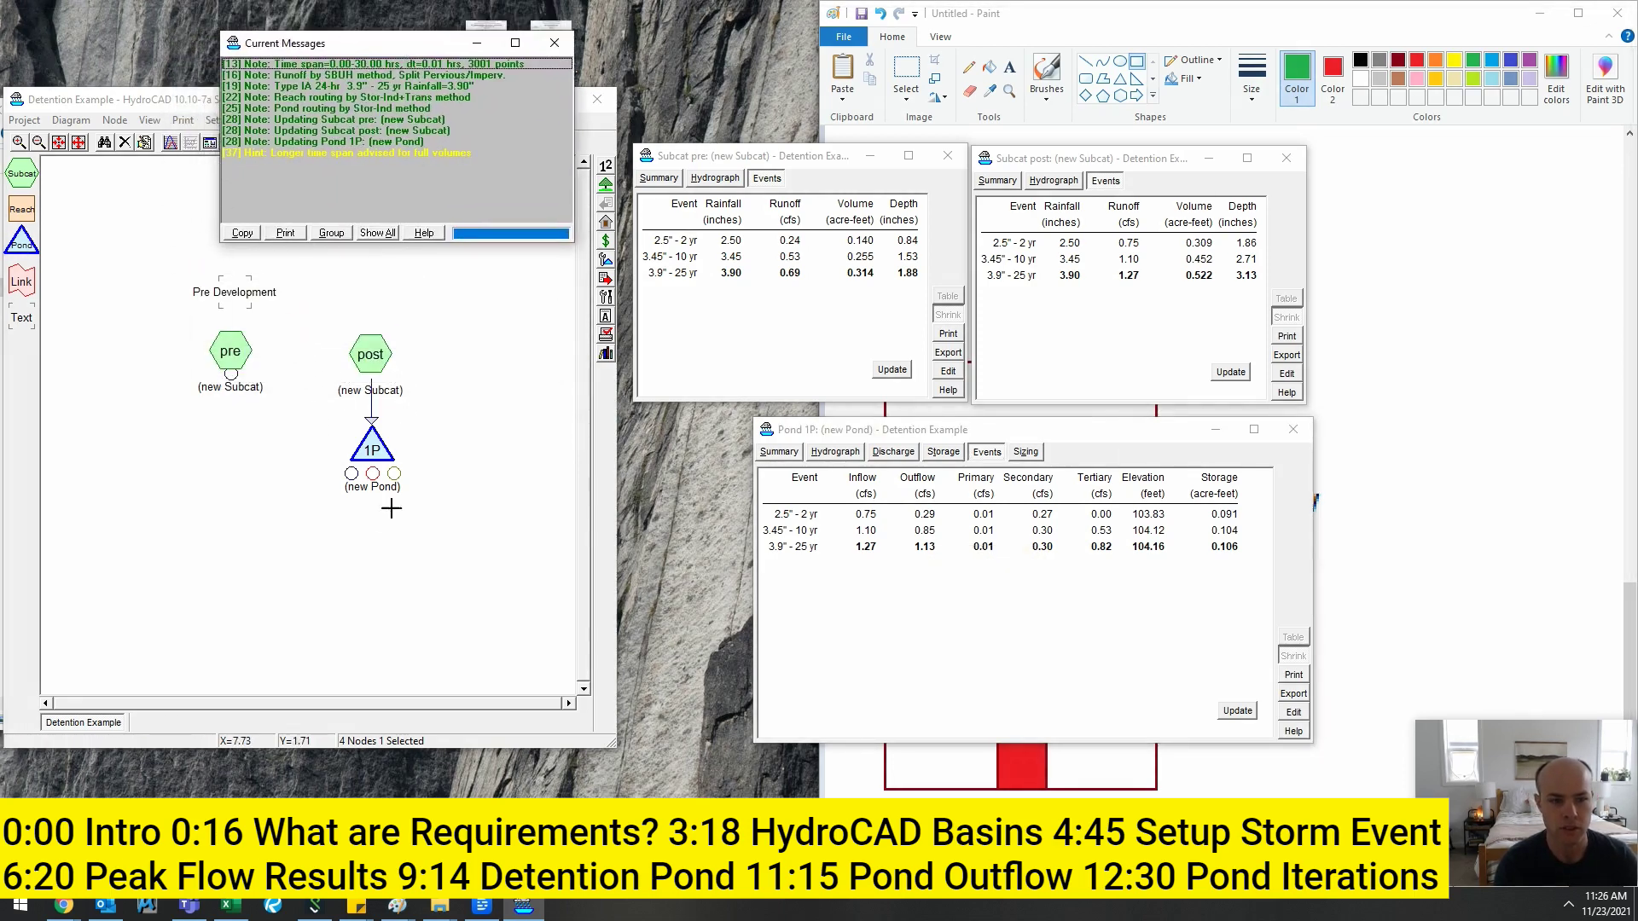
{"action": "double_click", "coordinate": [372, 477]}
{"action": "left_click", "coordinate": [258, 304]}
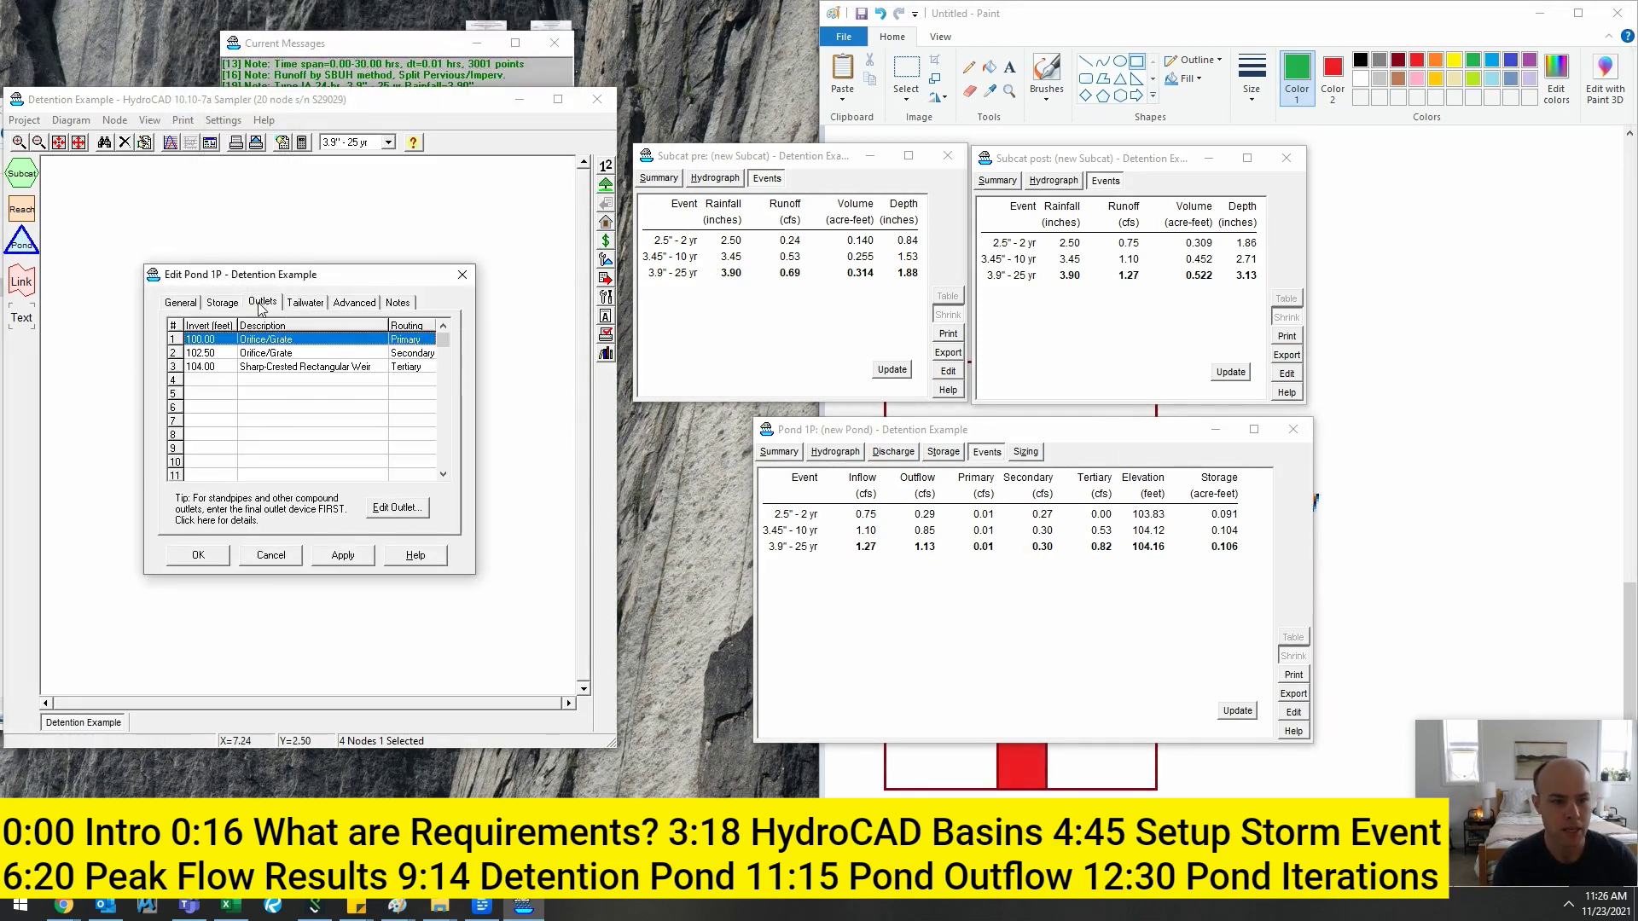
{"action": "right_click", "coordinate": [222, 360]}
{"action": "left_click", "coordinate": [256, 368]}
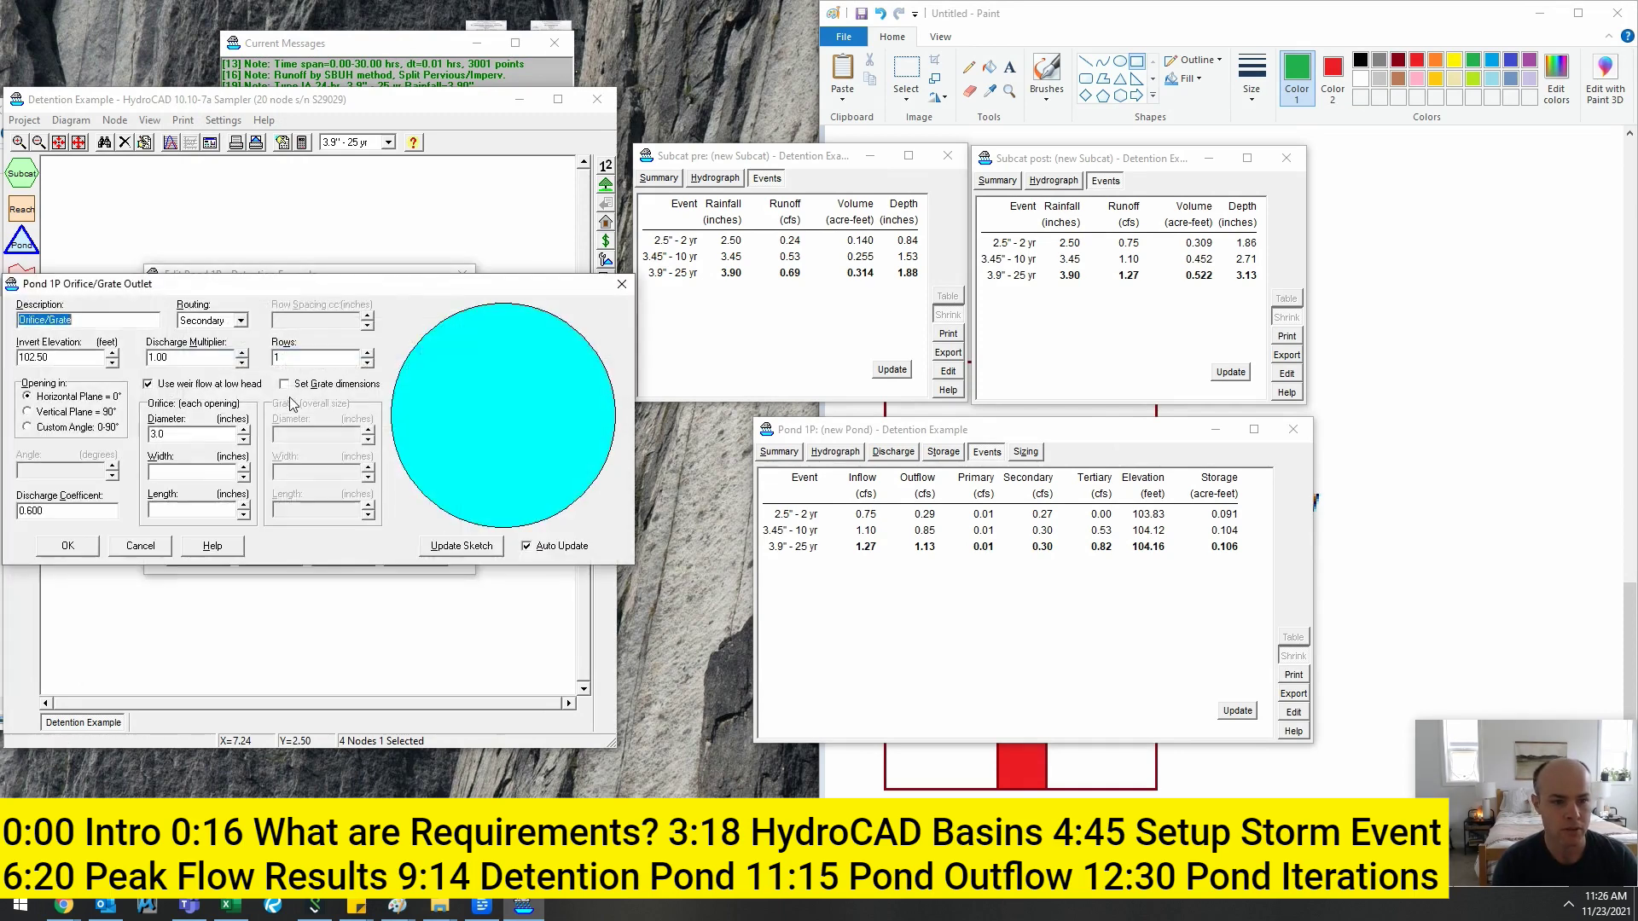
{"action": "double_click", "coordinate": [73, 362]}
{"action": "type", "text": "10"}
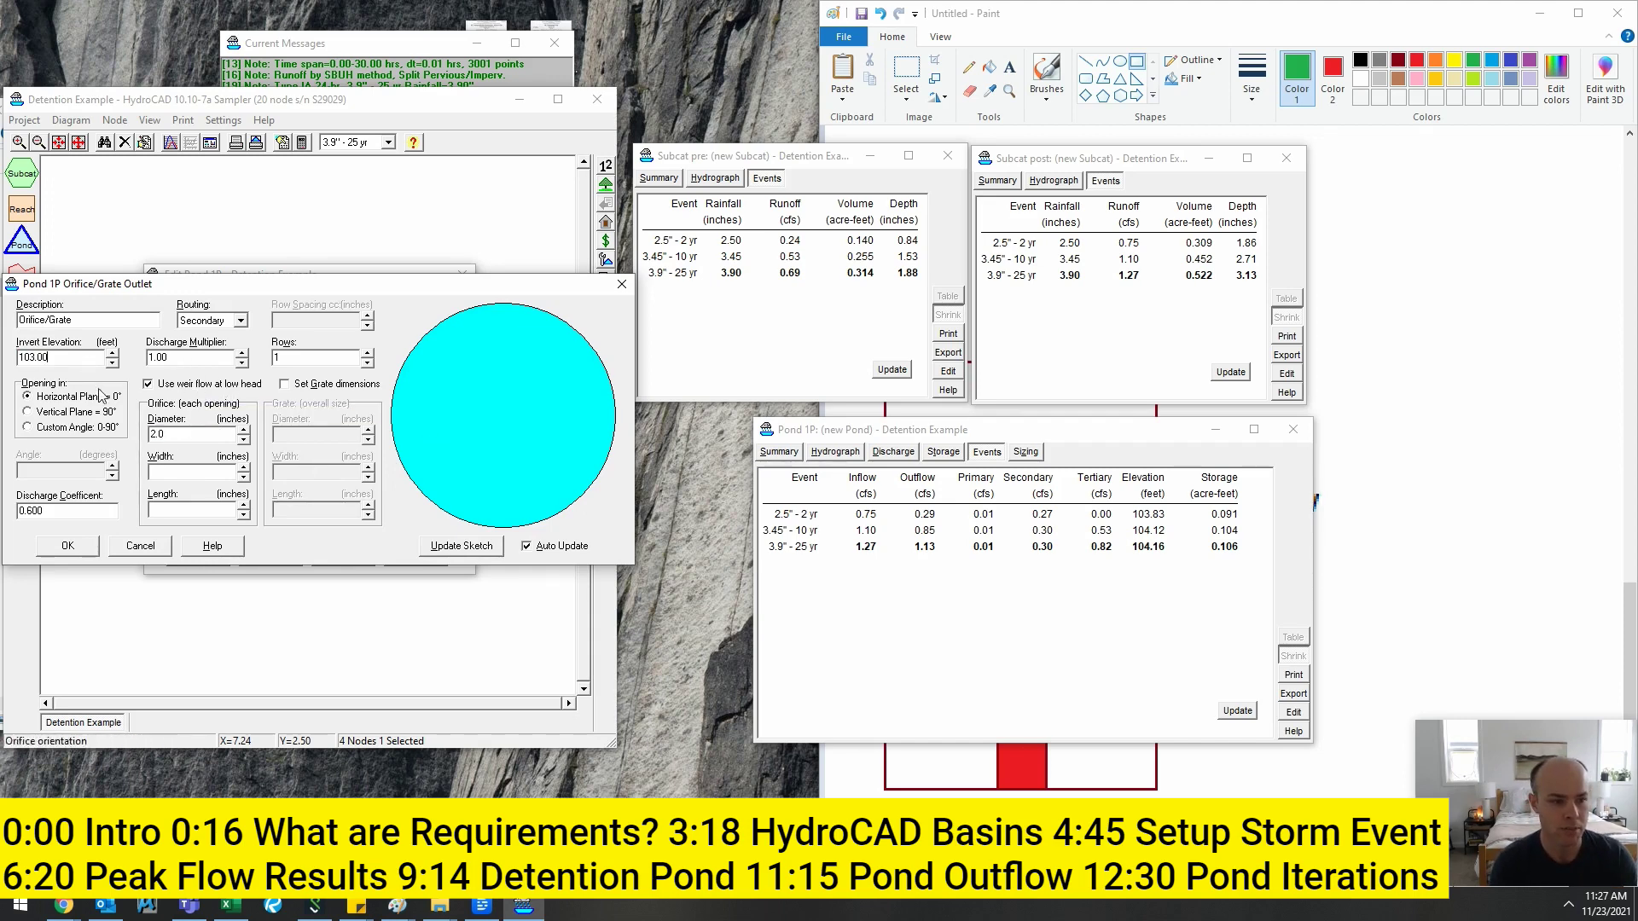
{"action": "left_click", "coordinate": [128, 545]}
- Widen the primary orifice to 1.25 inches and re-route the pond
{"action": "double_click", "coordinate": [276, 339]}
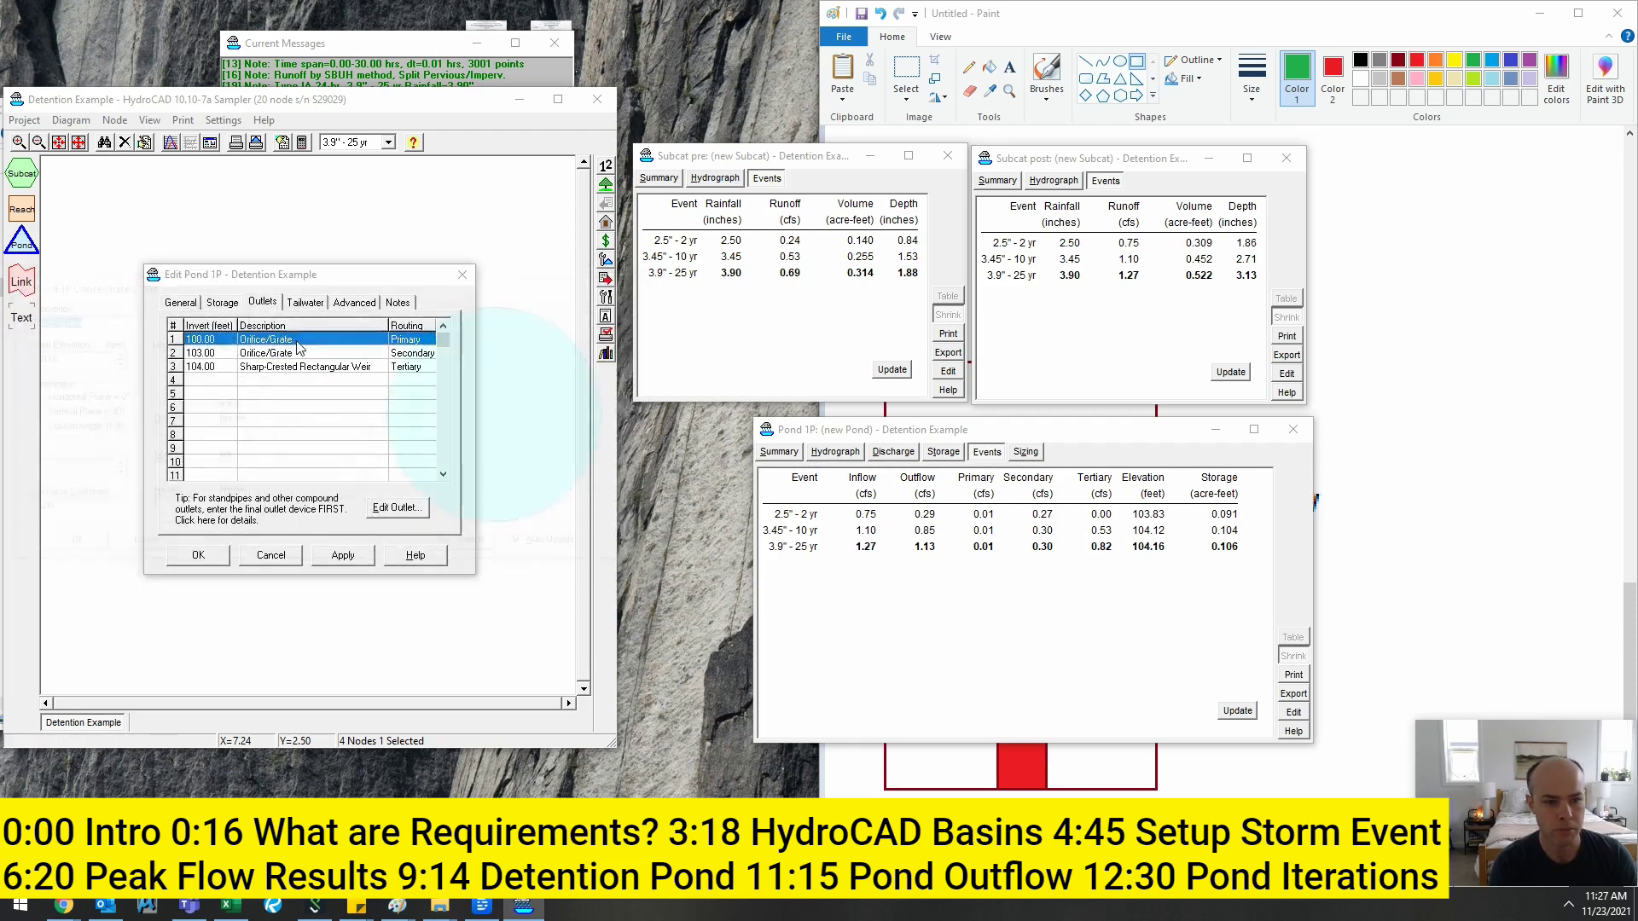
{"action": "type", "text": "1.25"}
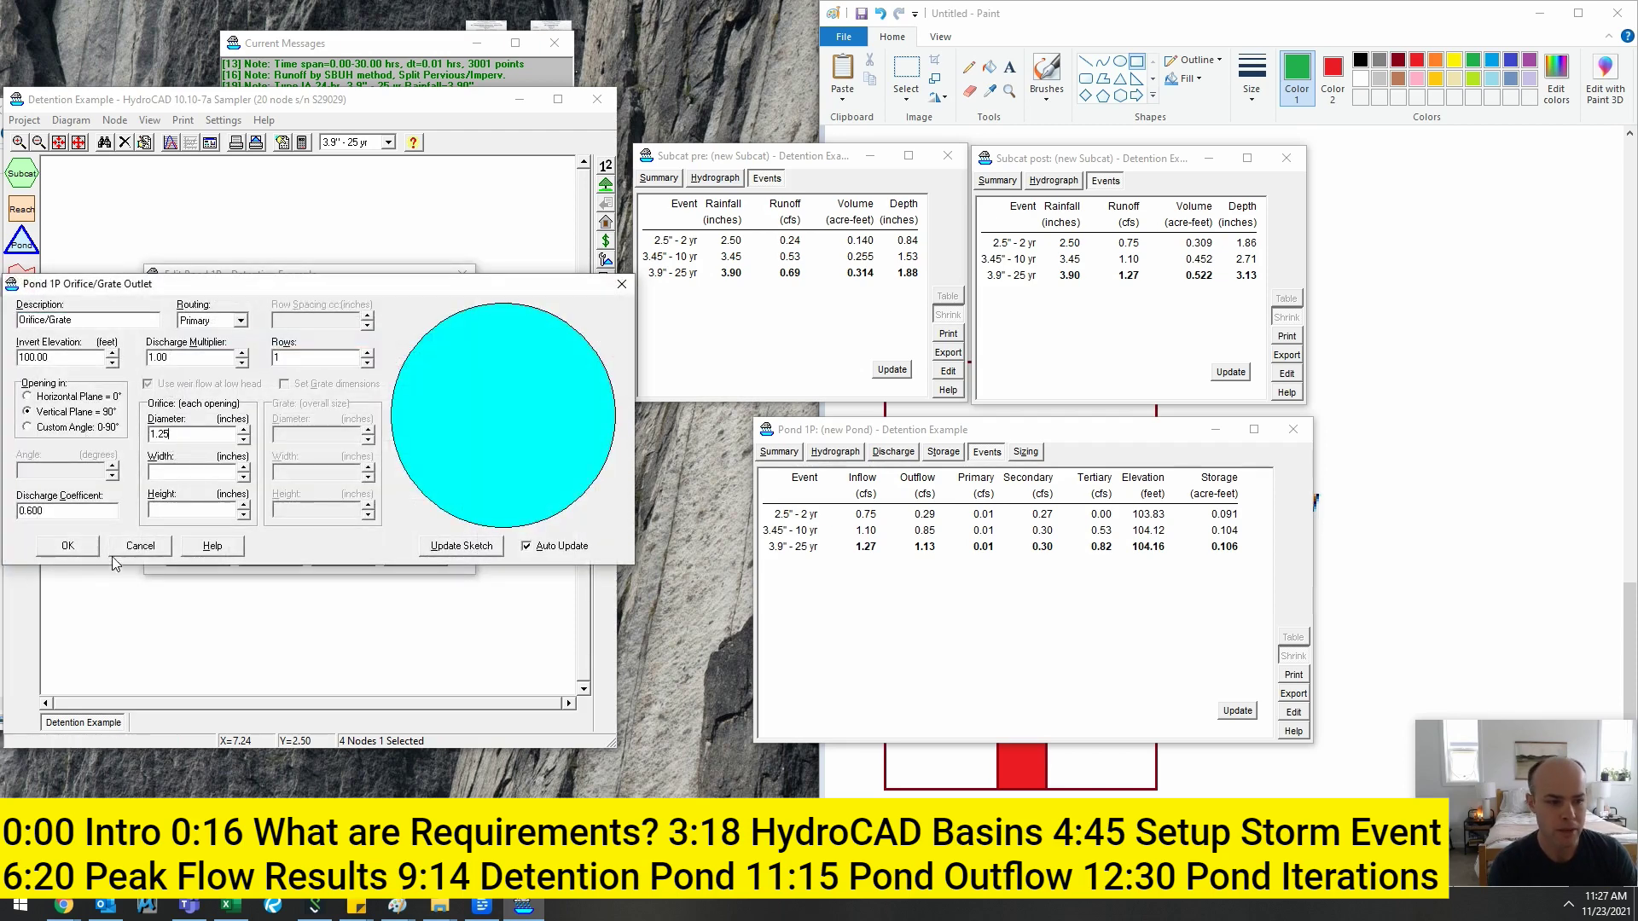
{"action": "left_click", "coordinate": [68, 546]}
{"action": "left_click", "coordinate": [202, 562]}
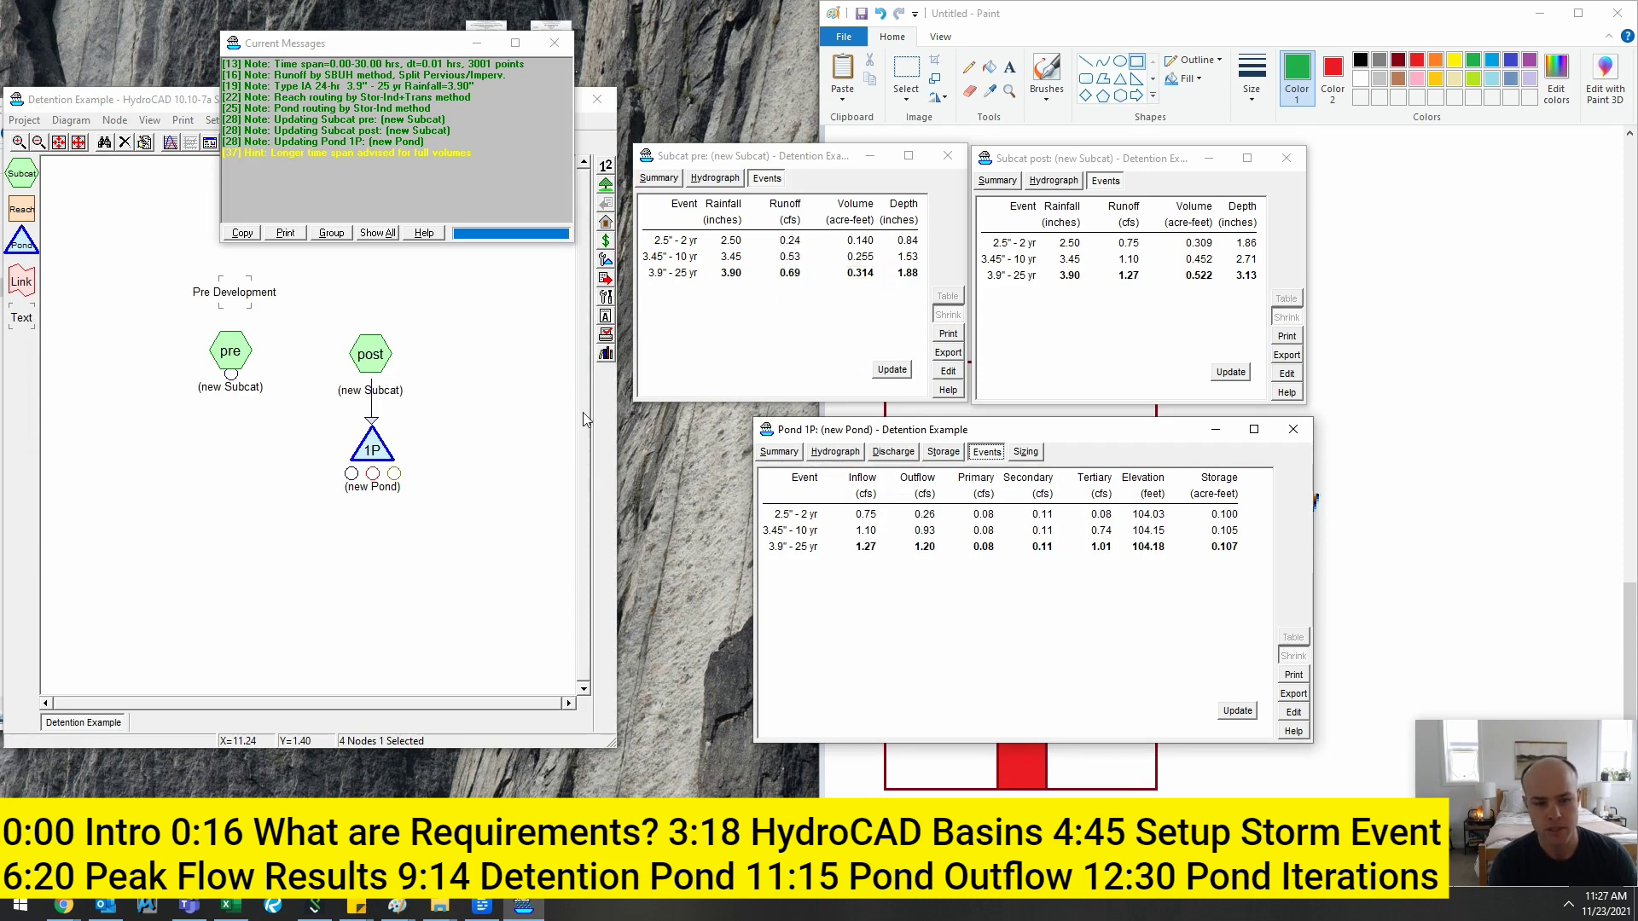
{"action": "double_click", "coordinate": [384, 452]}
{"action": "key", "text": "Return"}
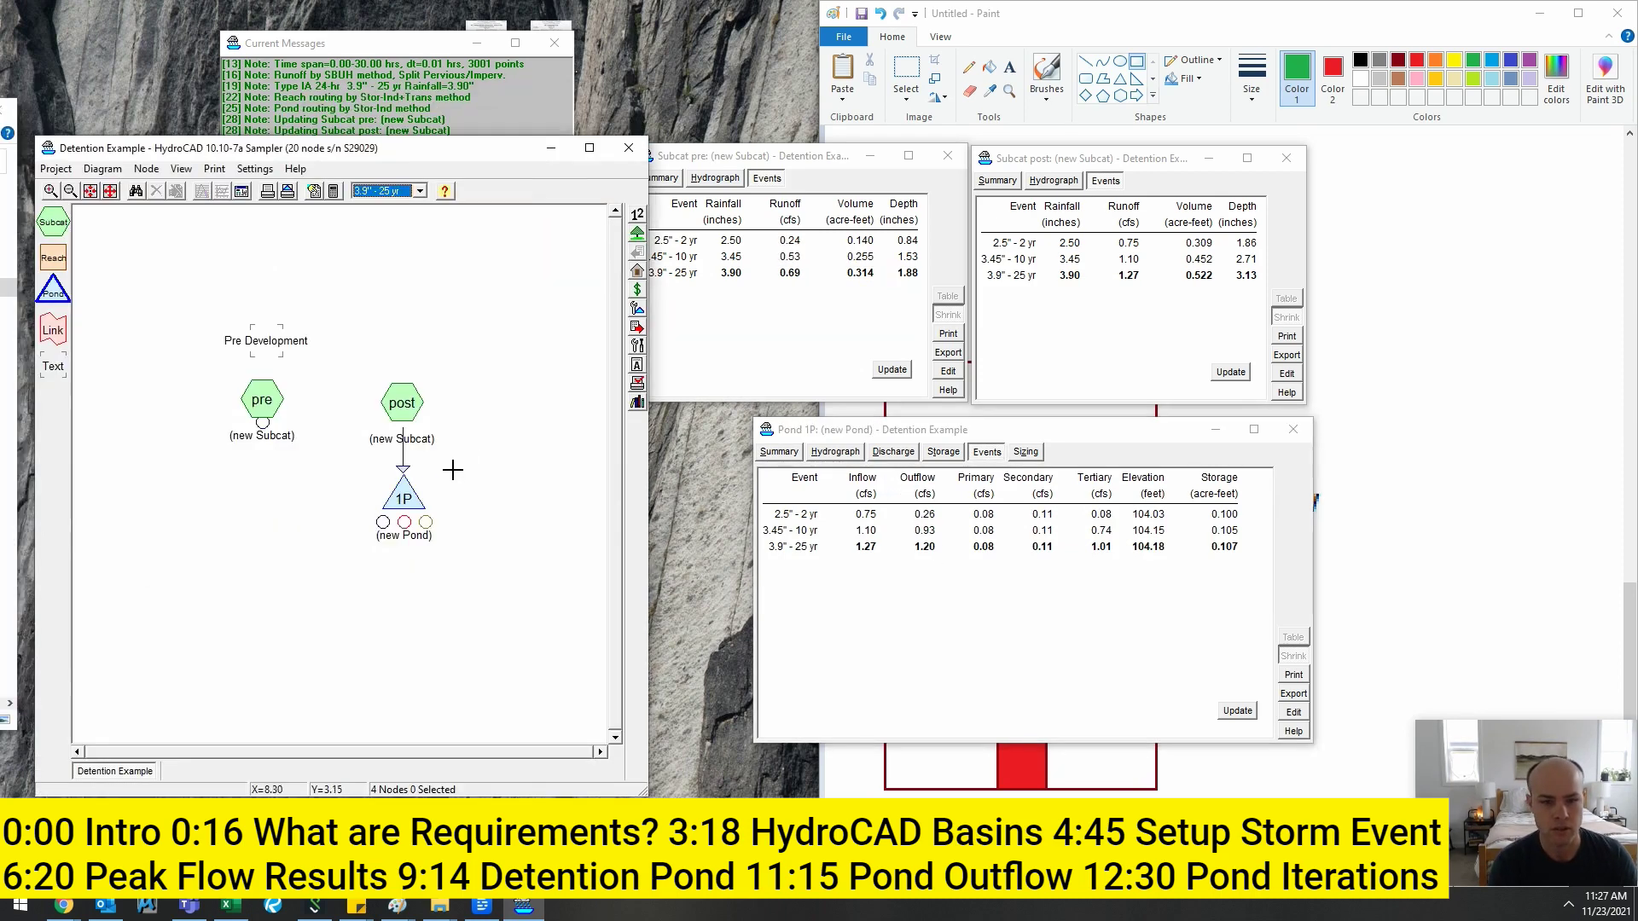
- Check the pond's stage-storage curve and hydrographs, then revisit the secondary orifice settings
{"action": "left_click", "coordinate": [945, 452]}
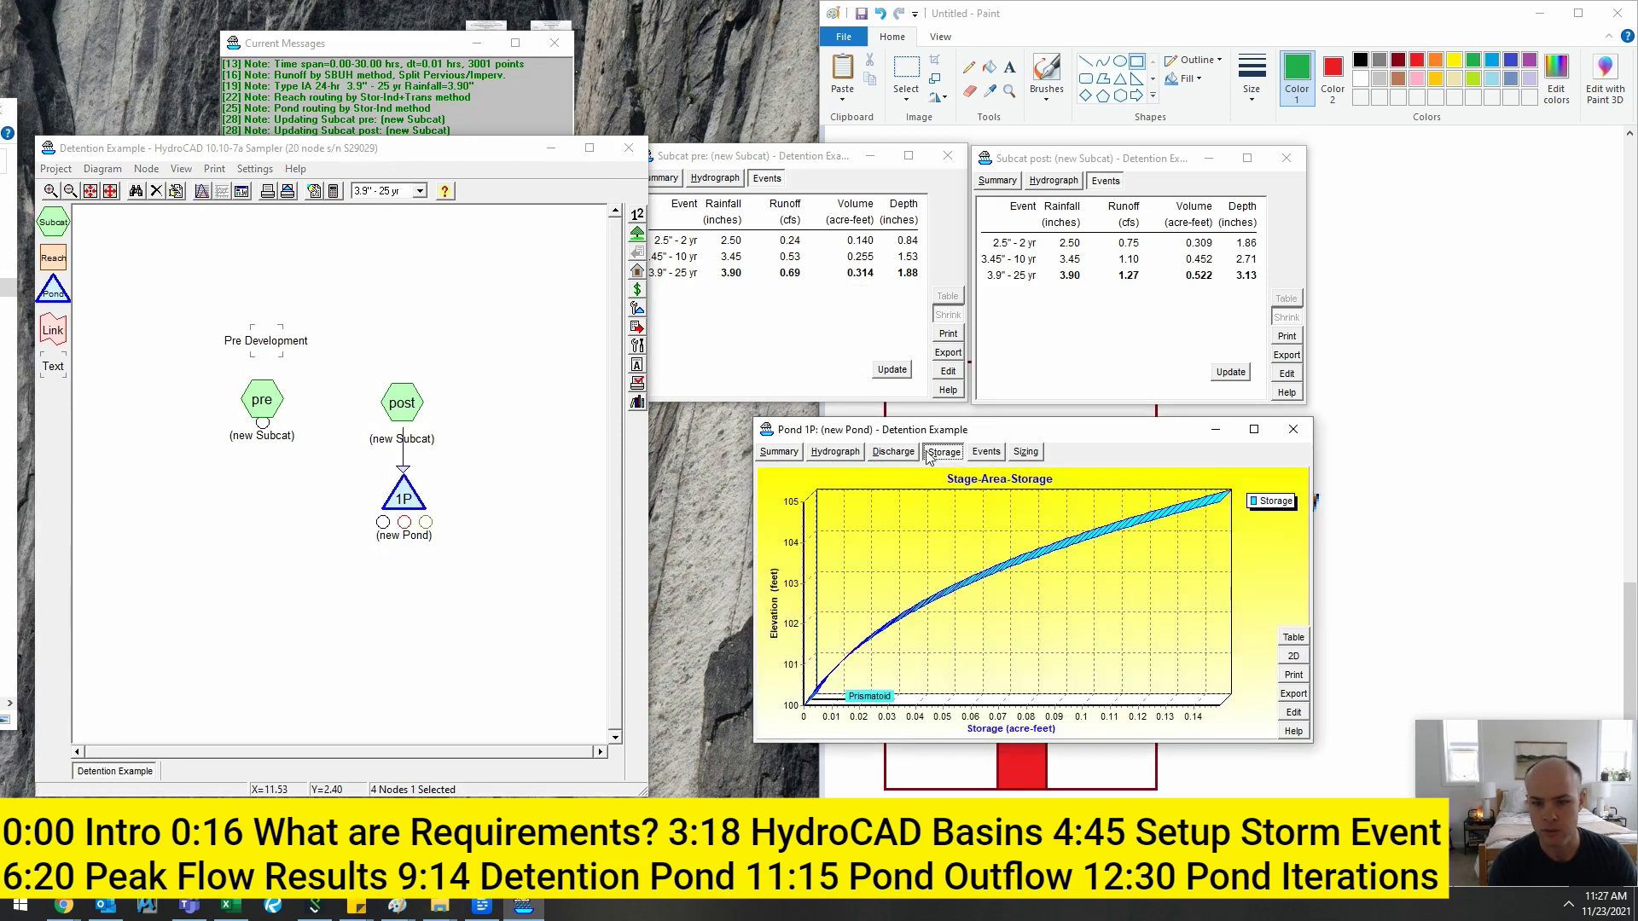
{"action": "left_click", "coordinate": [835, 452]}
{"action": "mouse_move", "coordinate": [1115, 442]}
{"action": "left_mouse_down"}
{"action": "mouse_move", "coordinate": [1158, 593]}
{"action": "mouse_move", "coordinate": [1169, 471]}
{"action": "mouse_move", "coordinate": [1202, 635]}
{"action": "left_mouse_up"}
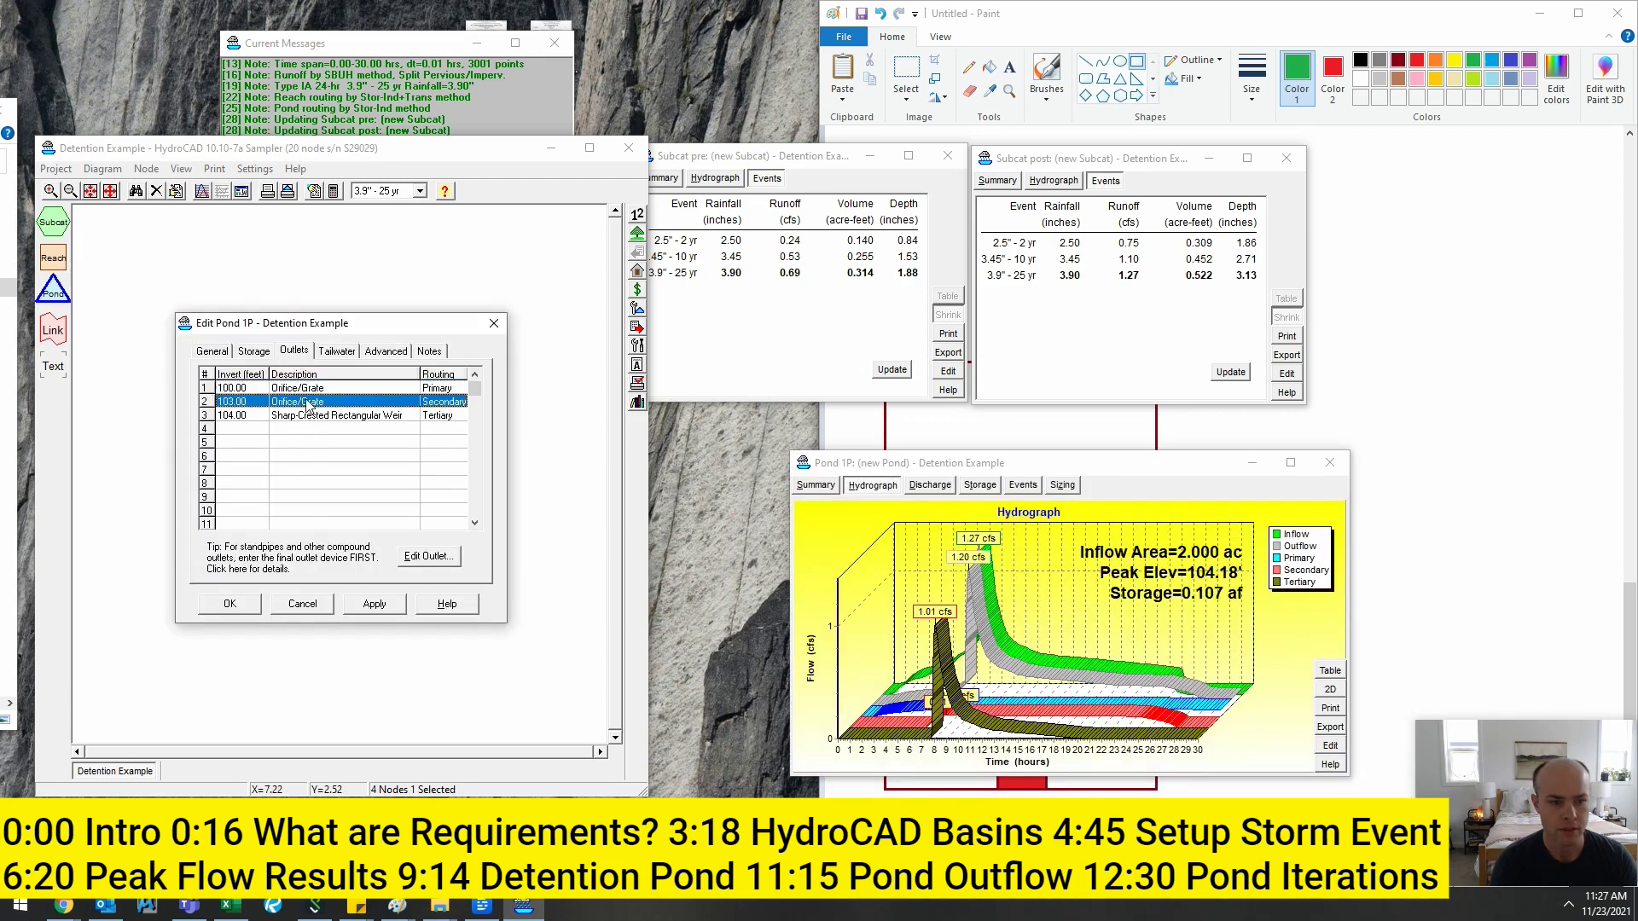
{"action": "double_click", "coordinate": [308, 401]}
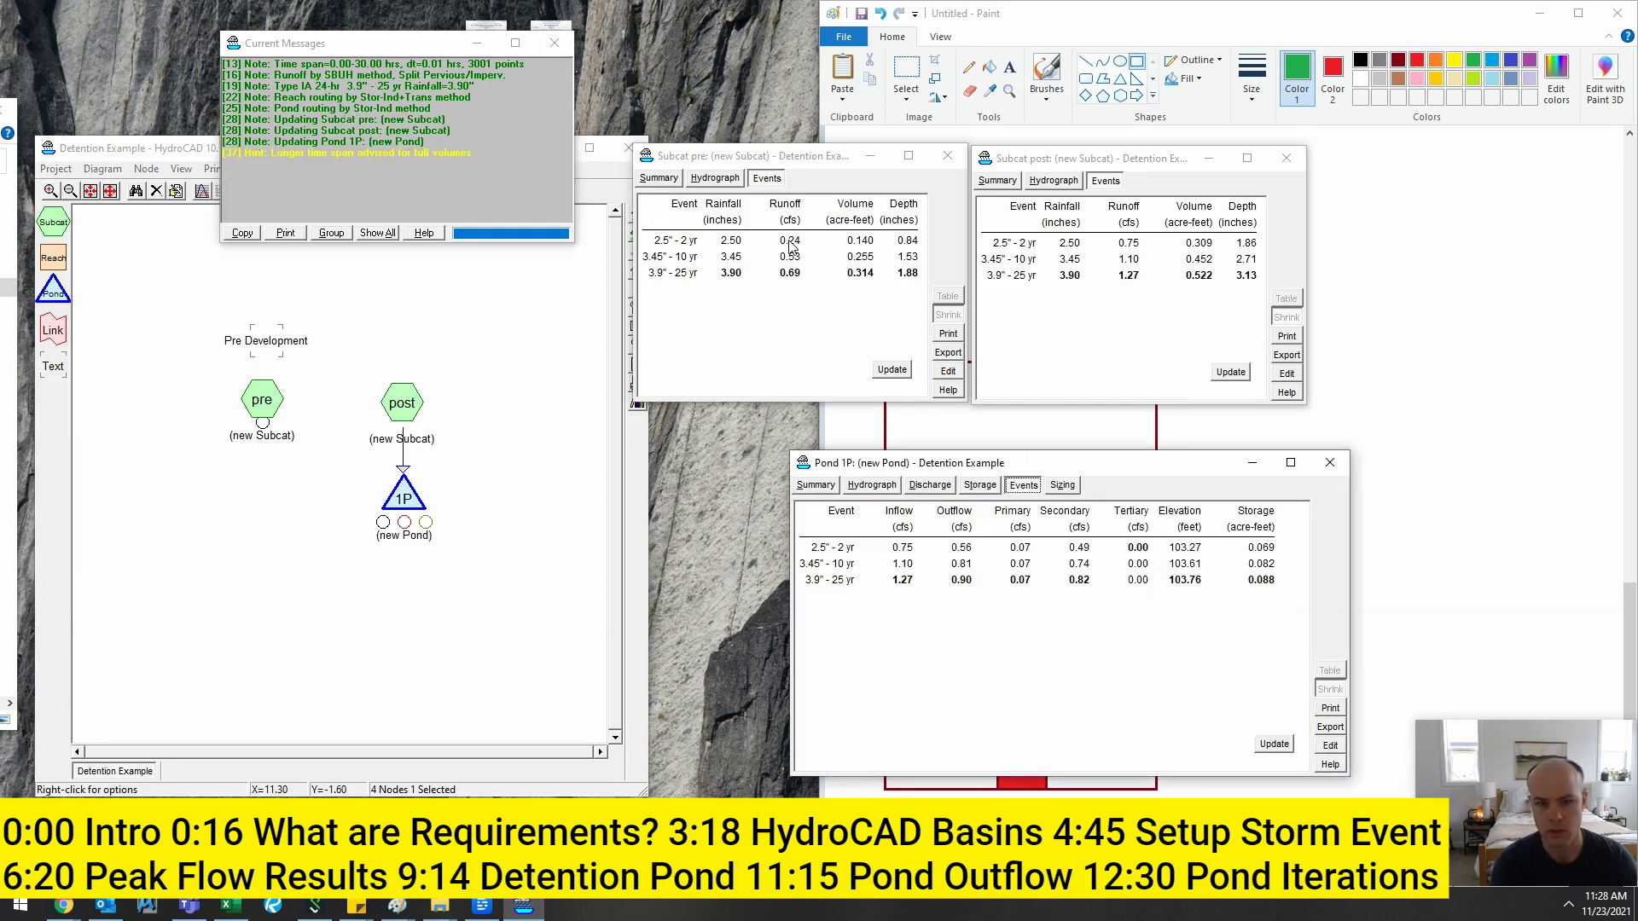
- Enlarge the prismatoid storage bottom to 40 by 40 ft and re-route the pond
{"action": "double_click", "coordinate": [404, 495]}
{"action": "double_click", "coordinate": [273, 388]}
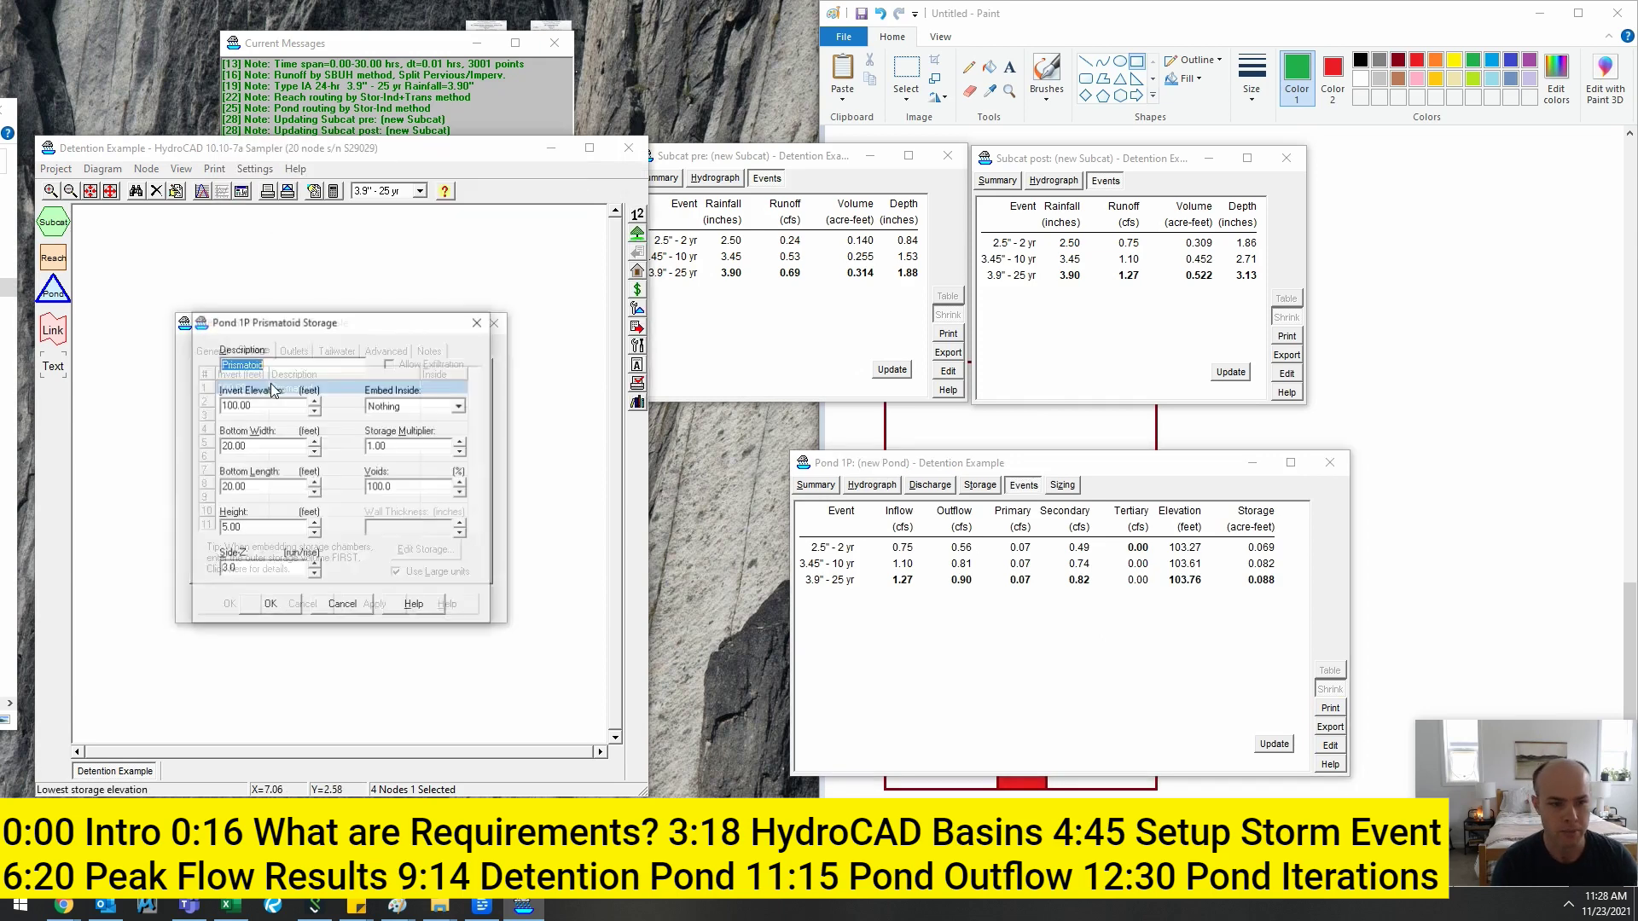
{"action": "double_click", "coordinate": [262, 449]}
{"action": "type", "text": "40"}
{"action": "key", "text": "Tab"}
{"action": "type", "text": "40"}
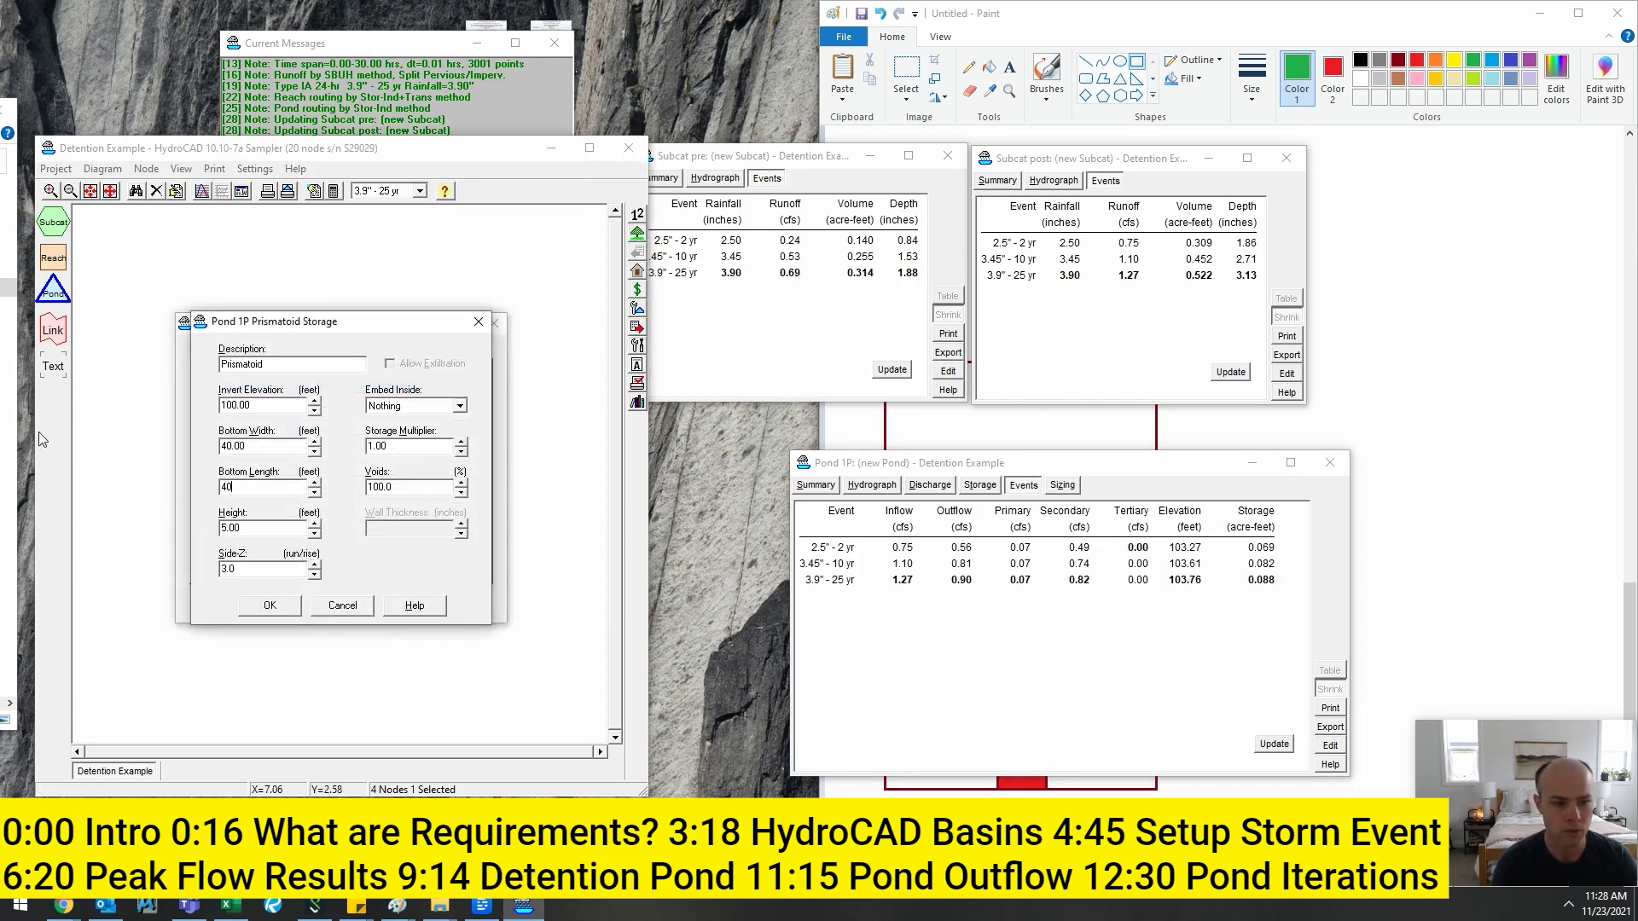
{"action": "key", "text": "Tab"}
{"action": "key", "text": "Return"}
{"action": "key", "text": "Return"}
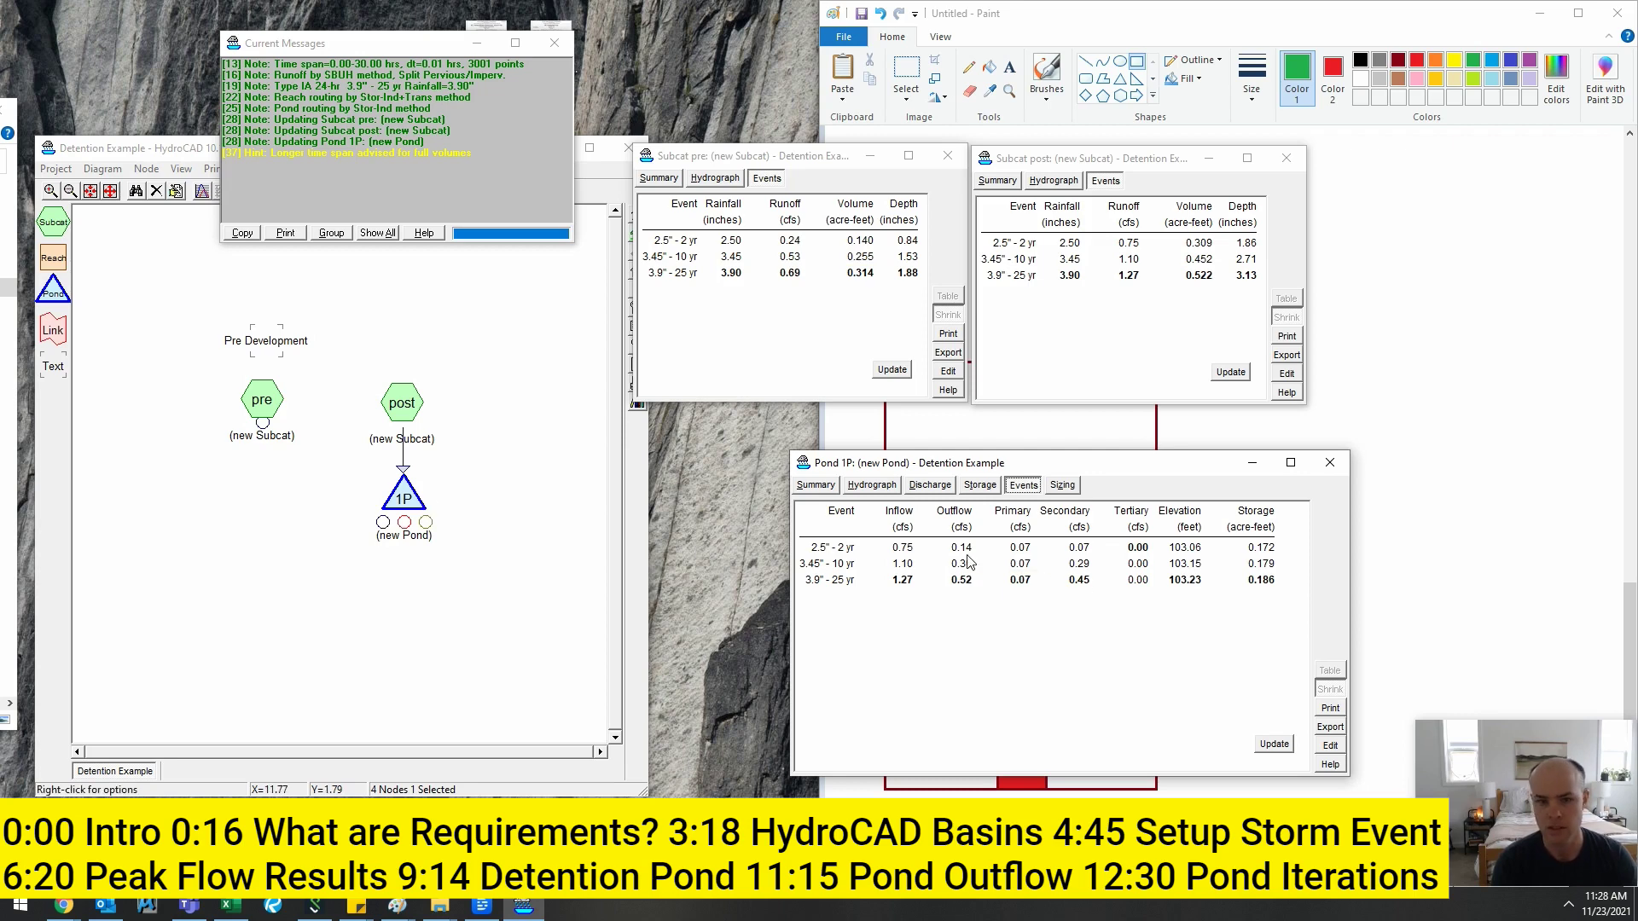
{"action": "left_click_drag", "start_coordinate": [1008, 465], "coordinate": [954, 449]}
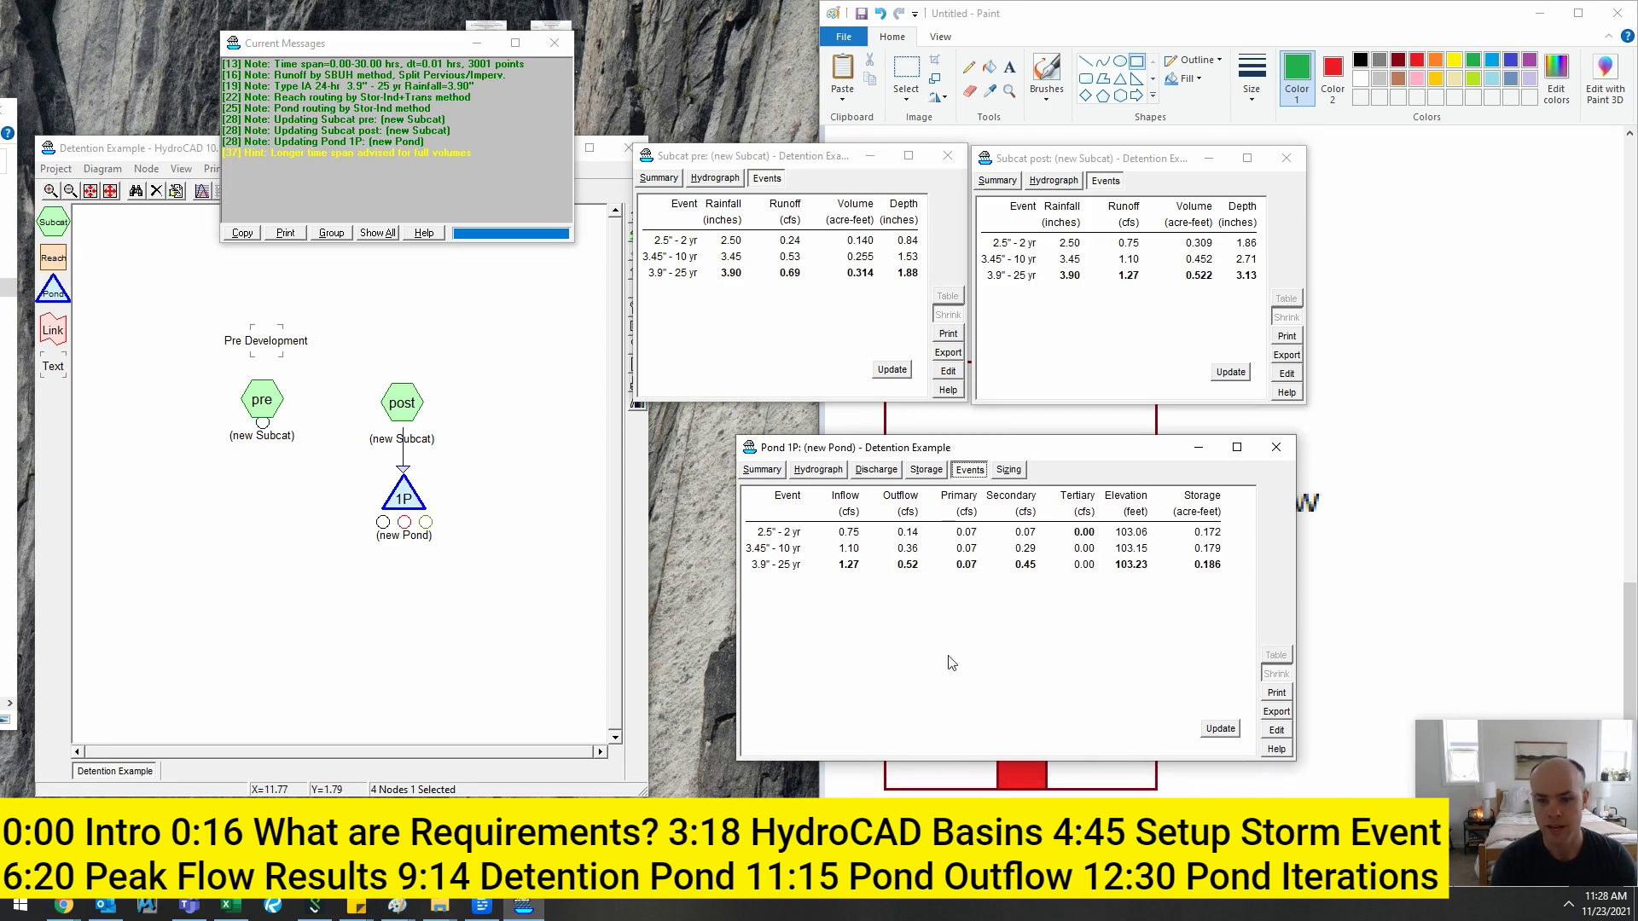
- Read the hydromodification peak-flow targets in Table 4-7 on page 31 of the Chapter 4 PDF
{"action": "mouse_move", "coordinate": [64, 906]}
{"action": "left_click", "coordinate": [51, 776]}
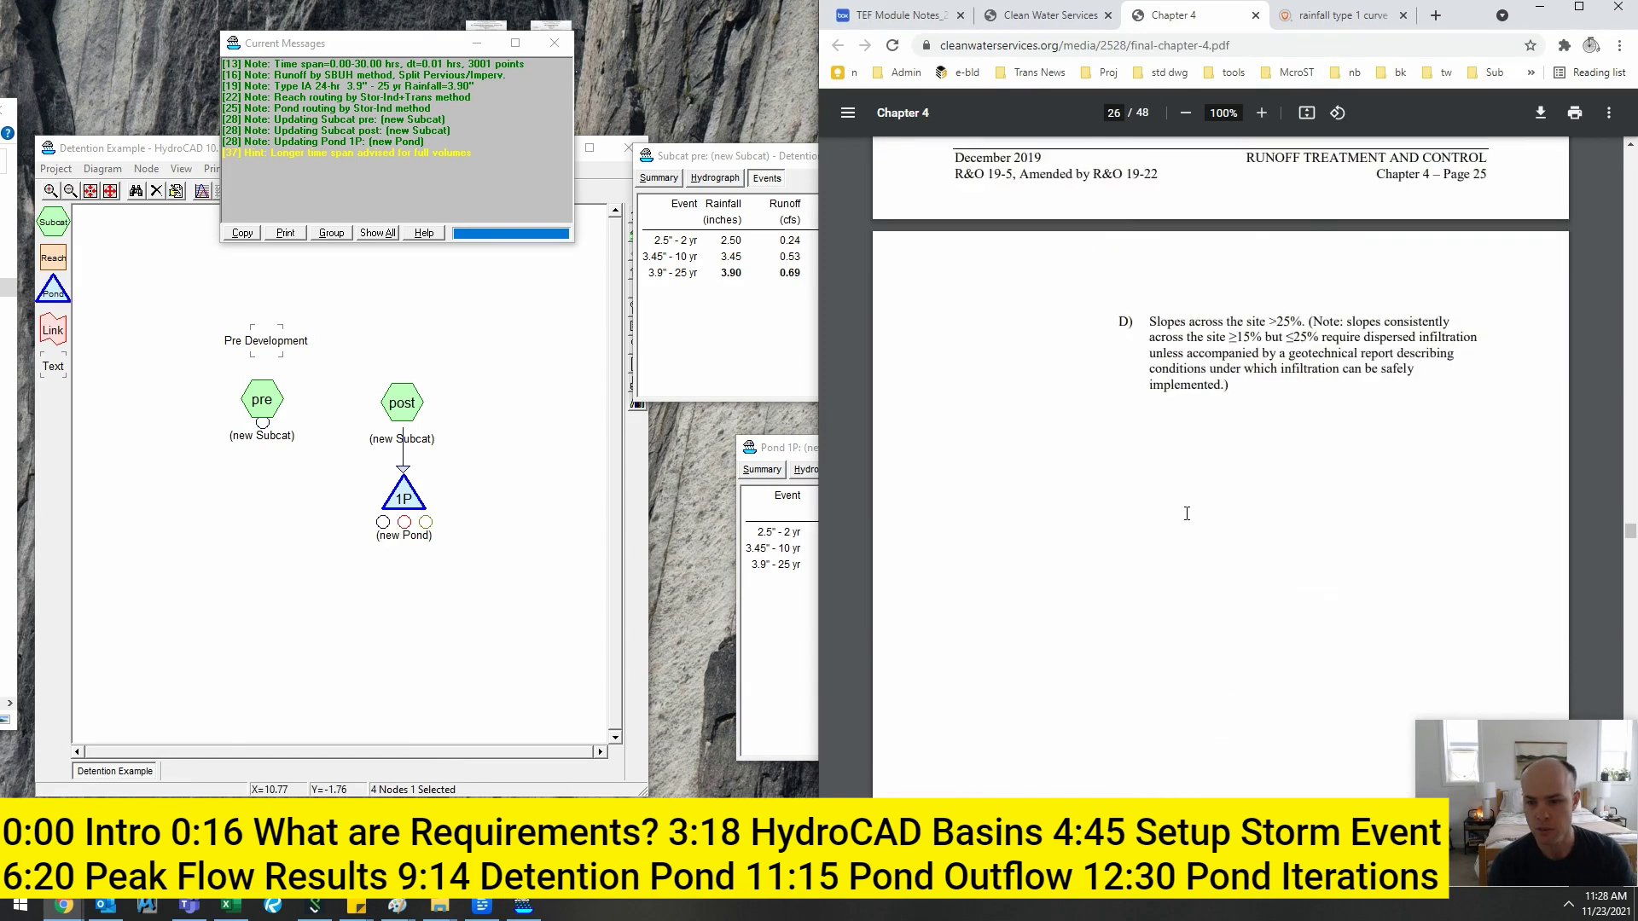
{"action": "scroll", "coordinate": [1187, 510], "scroll_direction": "down", "scroll_amount": 20}
{"action": "scroll", "coordinate": [1187, 510], "scroll_direction": "down", "scroll_amount": 10}
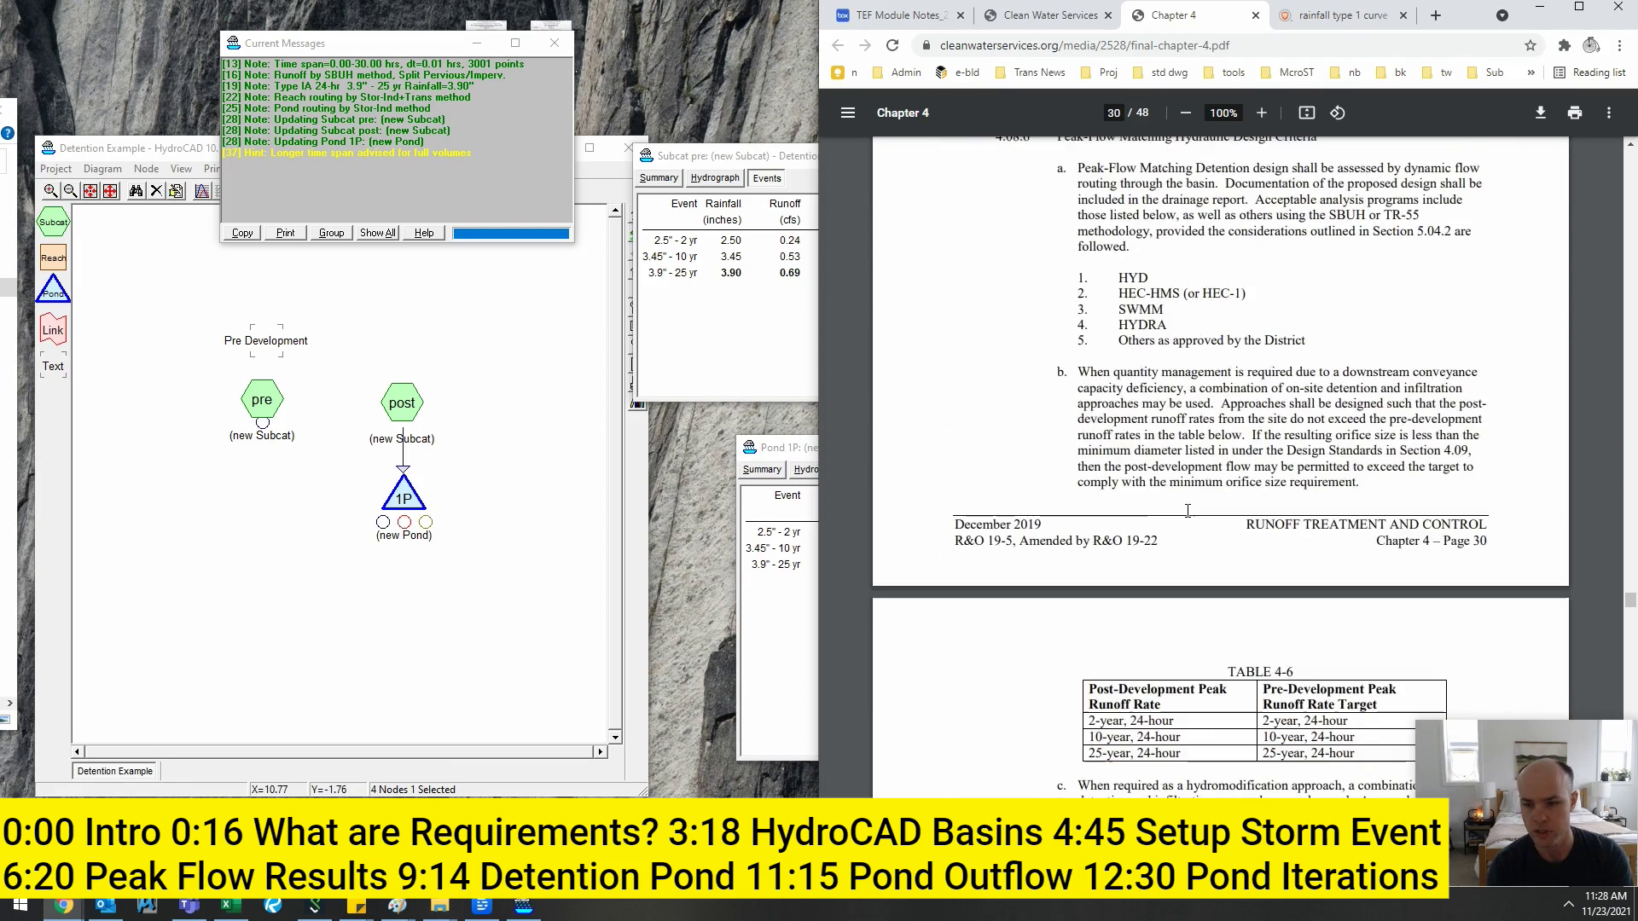
{"action": "left_click_drag", "start_coordinate": [1087, 586], "coordinate": [1339, 655]}
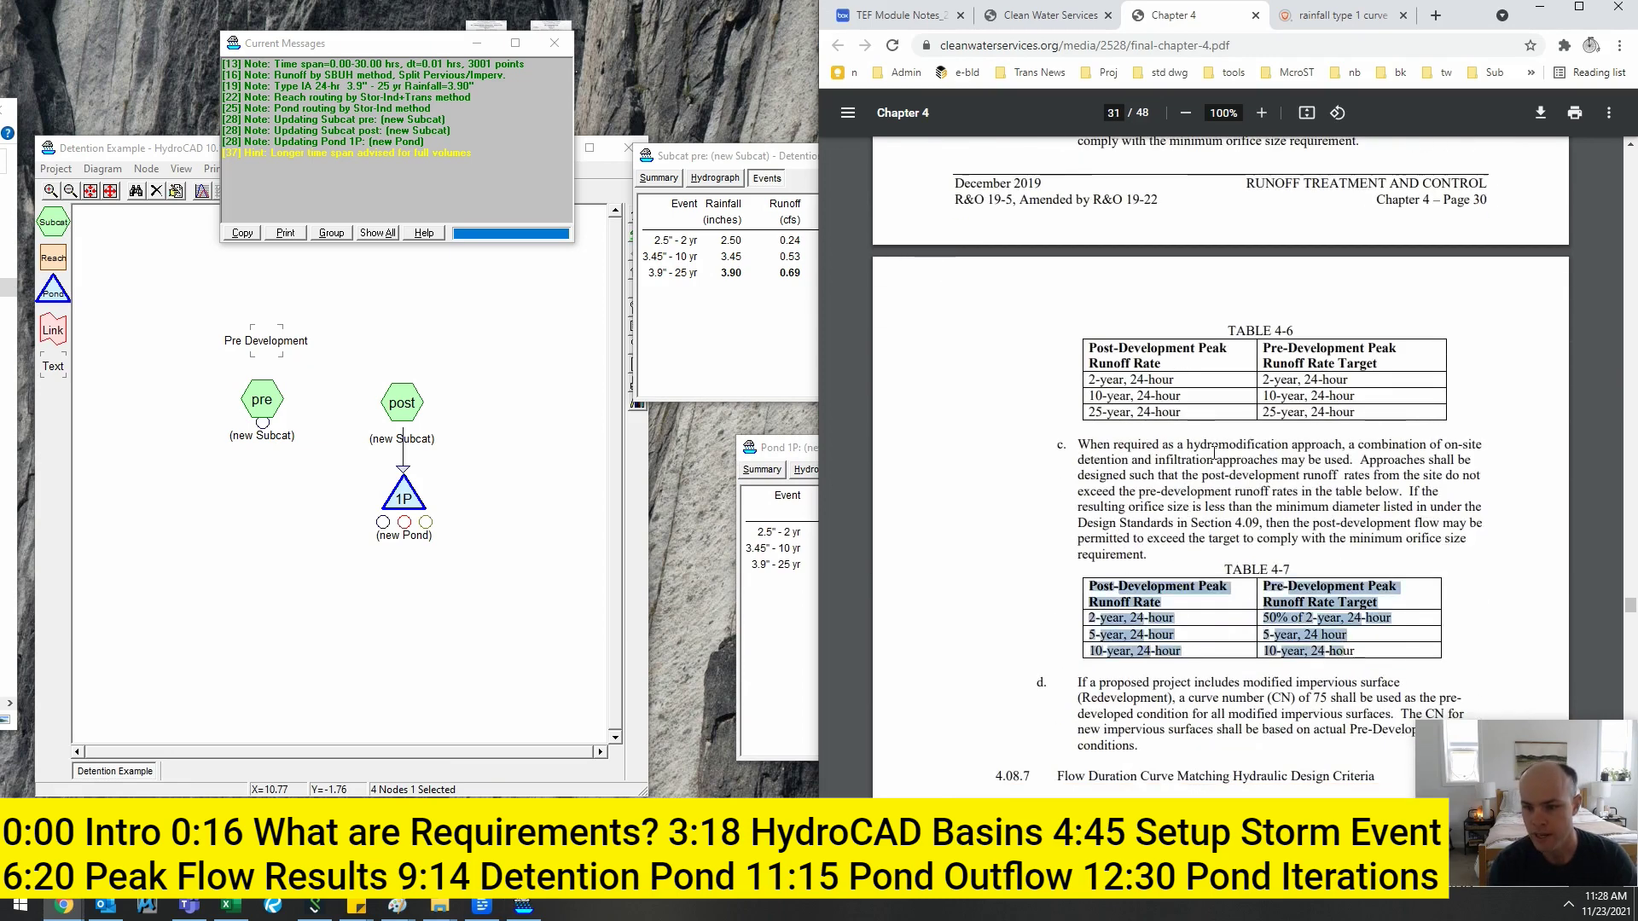
{"action": "left_click_drag", "start_coordinate": [1187, 444], "coordinate": [1340, 448]}
{"action": "left_click", "coordinate": [1335, 495]}
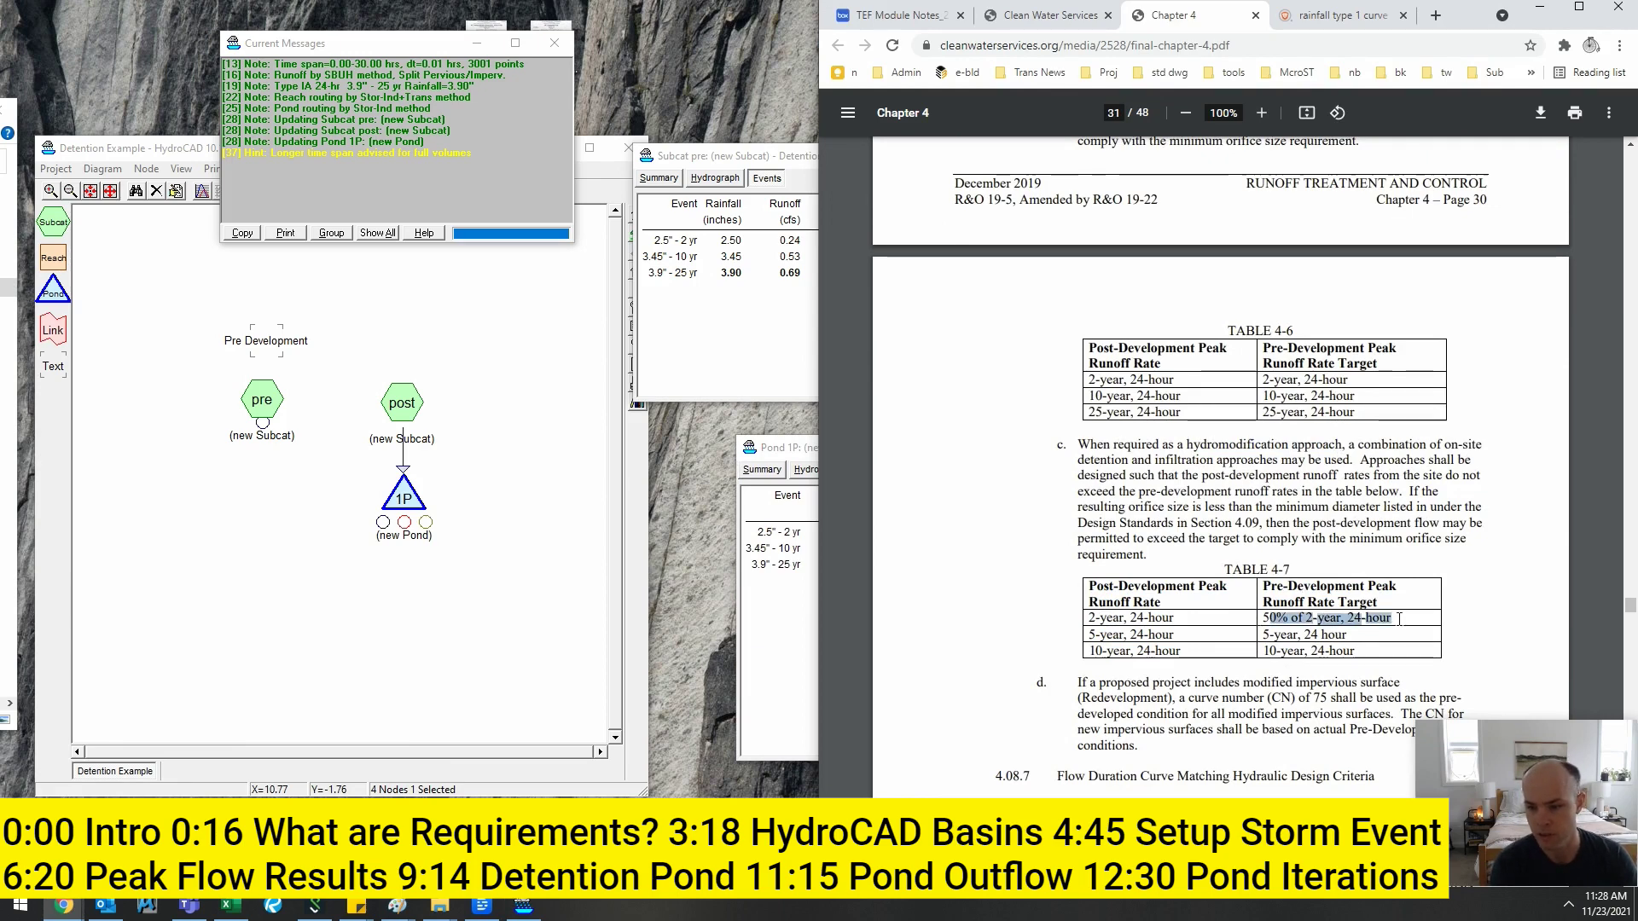
{"action": "left_click", "coordinate": [785, 245]}
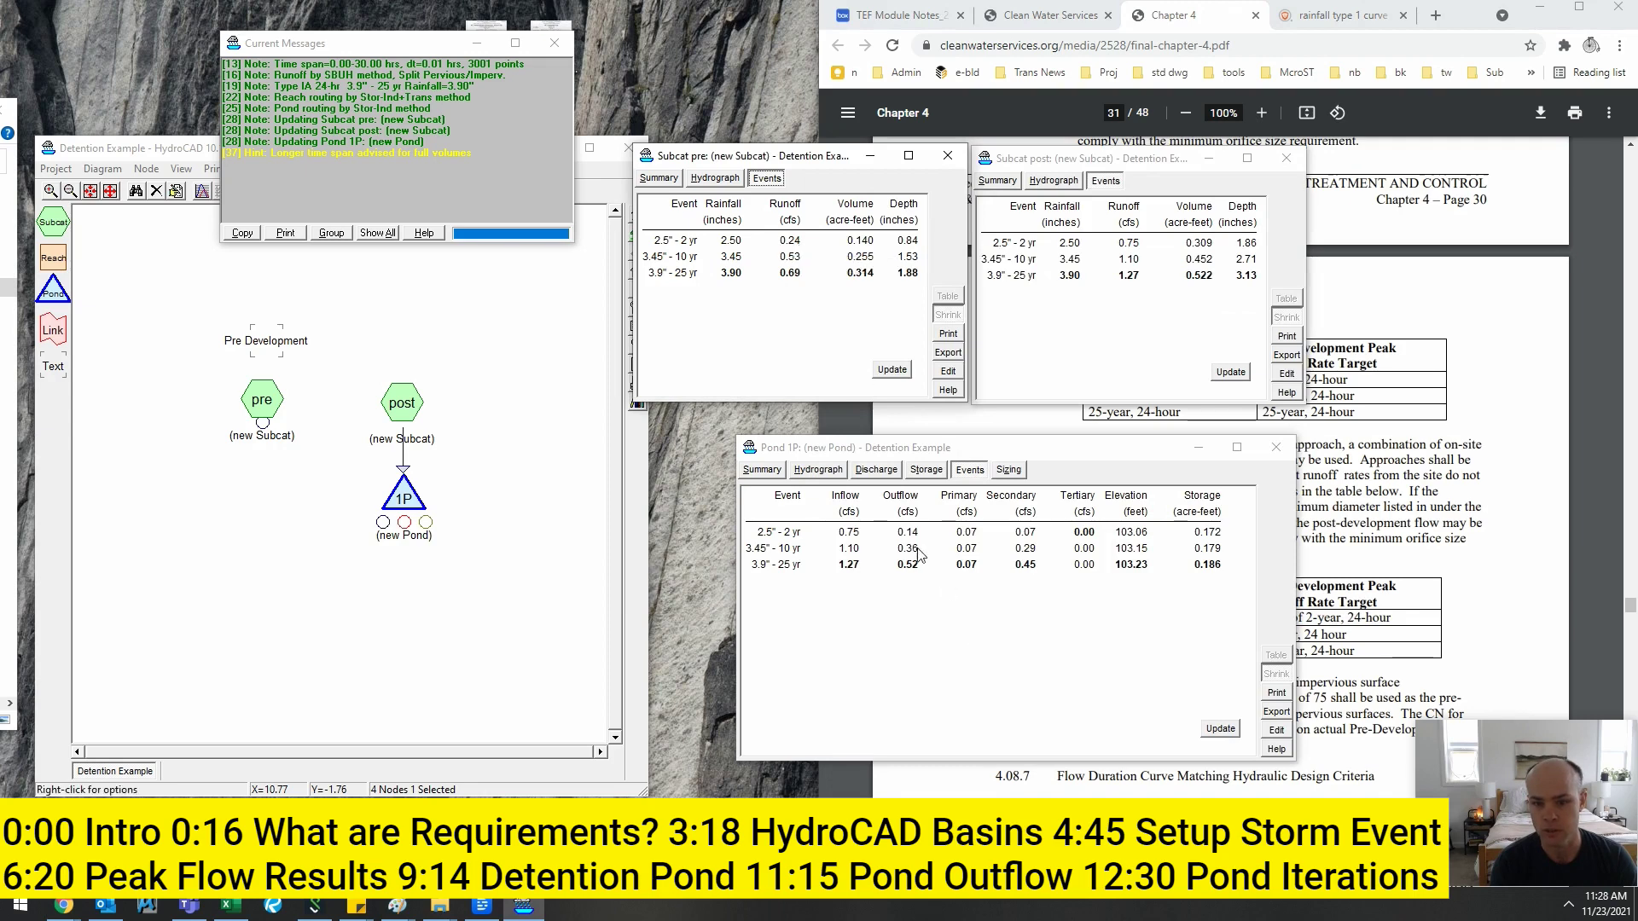
- Try a 1-inch primary orifice diameter and re-route the pond
{"action": "left_click", "coordinate": [395, 499]}
{"action": "right_click", "coordinate": [395, 499]}
{"action": "left_click", "coordinate": [427, 509]}
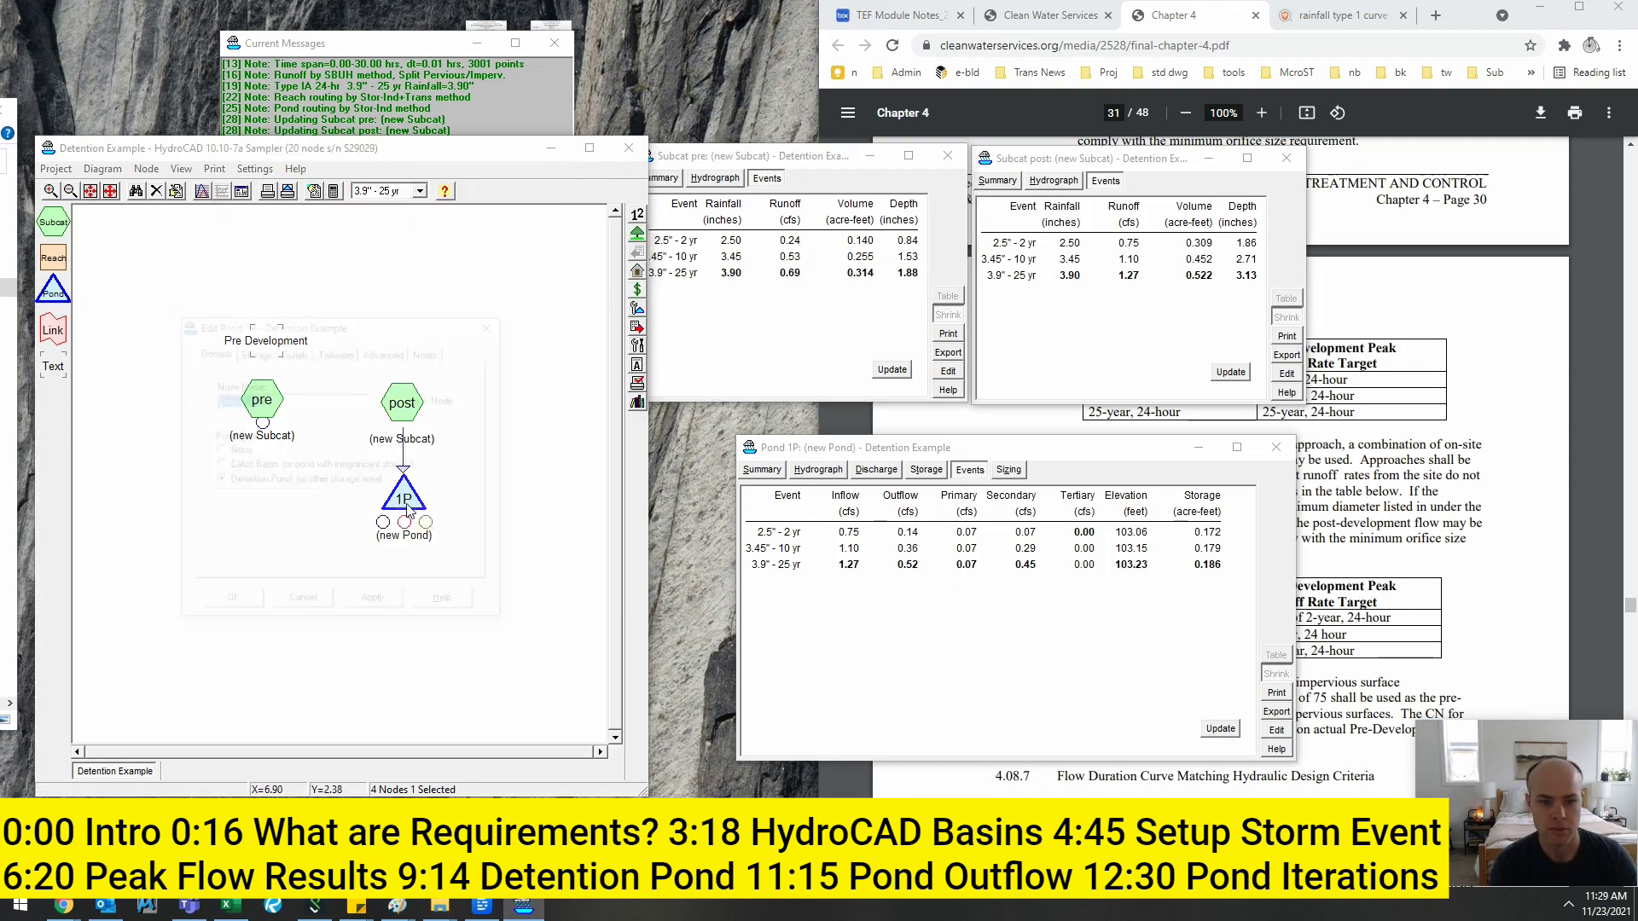
{"action": "left_click", "coordinate": [305, 353]}
{"action": "double_click", "coordinate": [301, 424]}
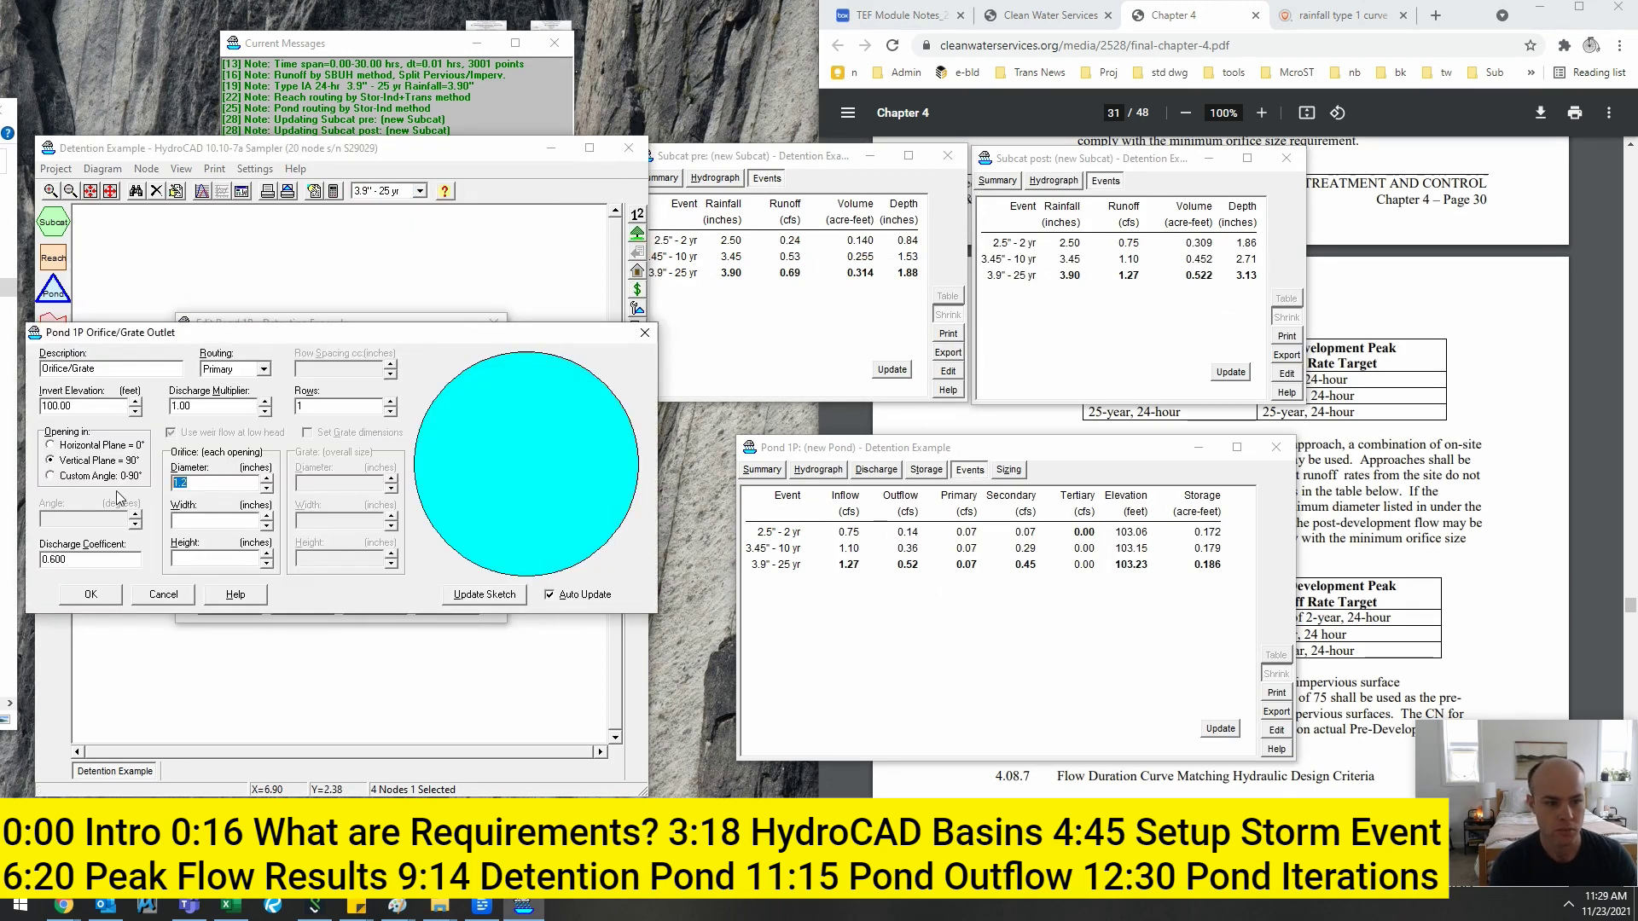
{"action": "type", "text": "1"}
{"action": "key", "text": "Return"}
{"action": "key", "text": "Return"}
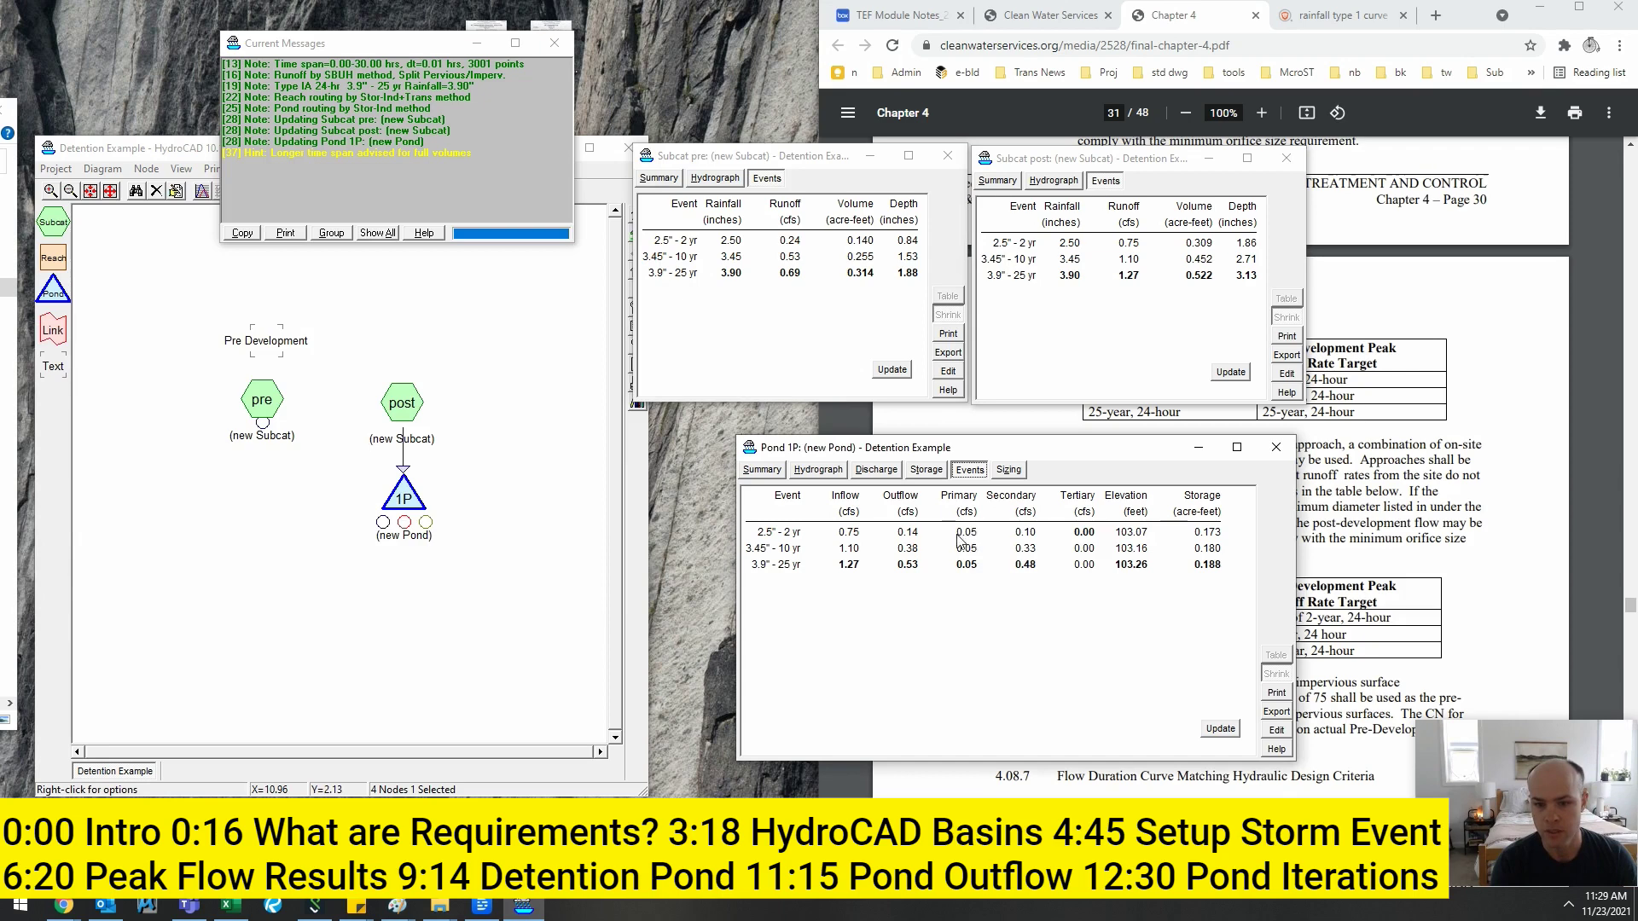
- Set the primary orifice to 2.0 inches and re-route, giving peaks of 0.15, 0.24 and 0.40 cfs
{"action": "double_click", "coordinate": [420, 488]}
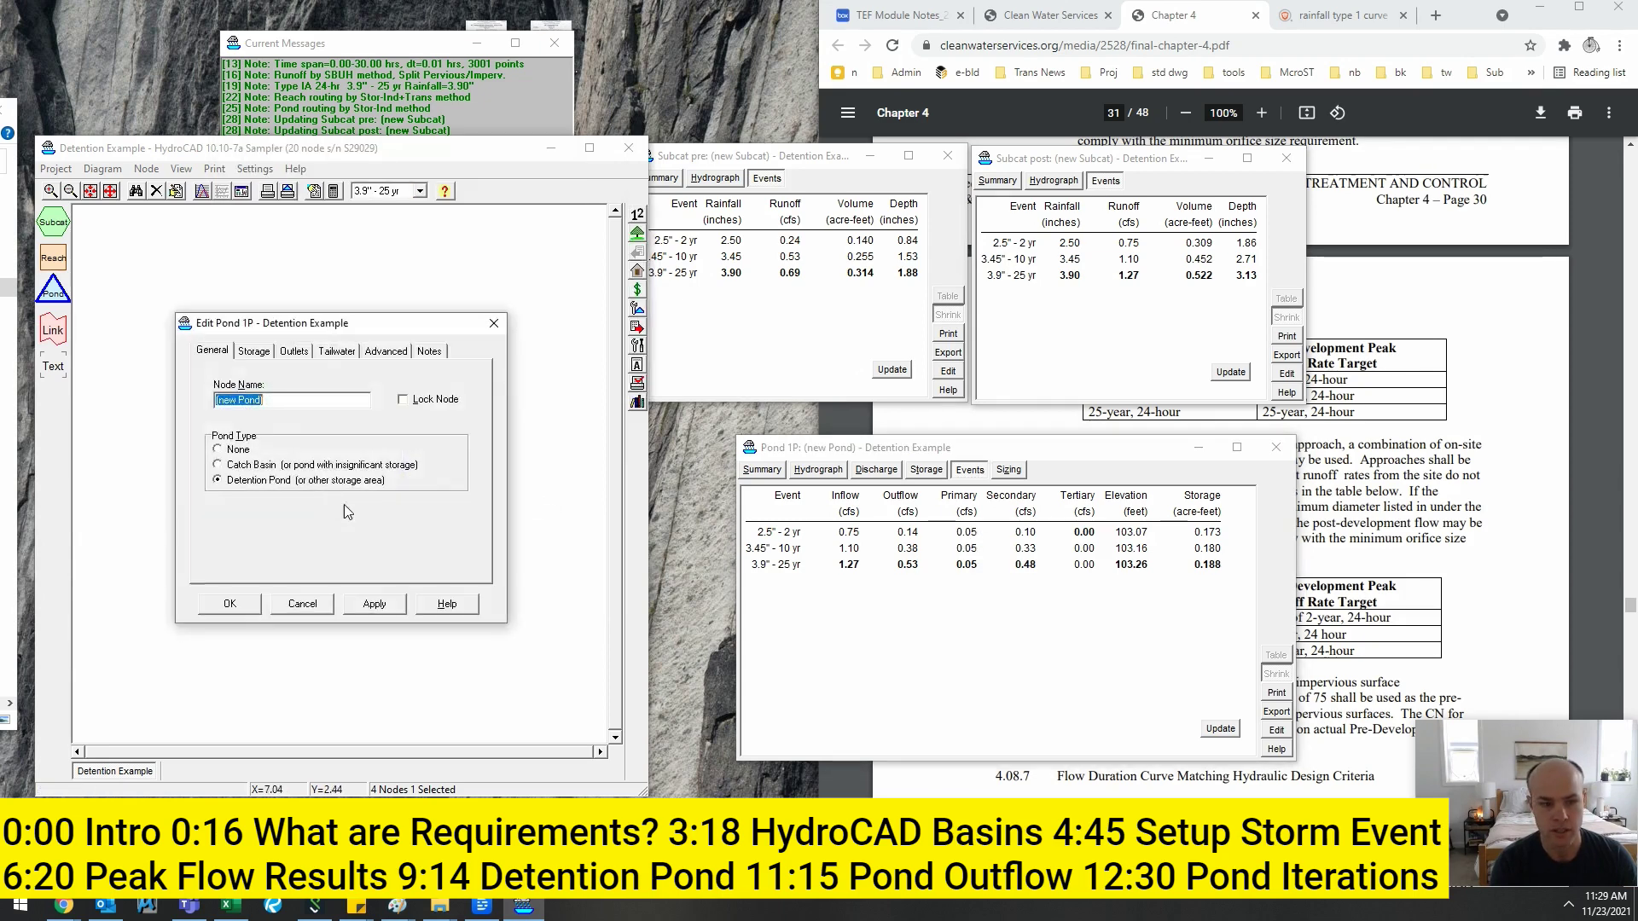
{"action": "left_click", "coordinate": [255, 351]}
{"action": "left_click", "coordinate": [285, 353]}
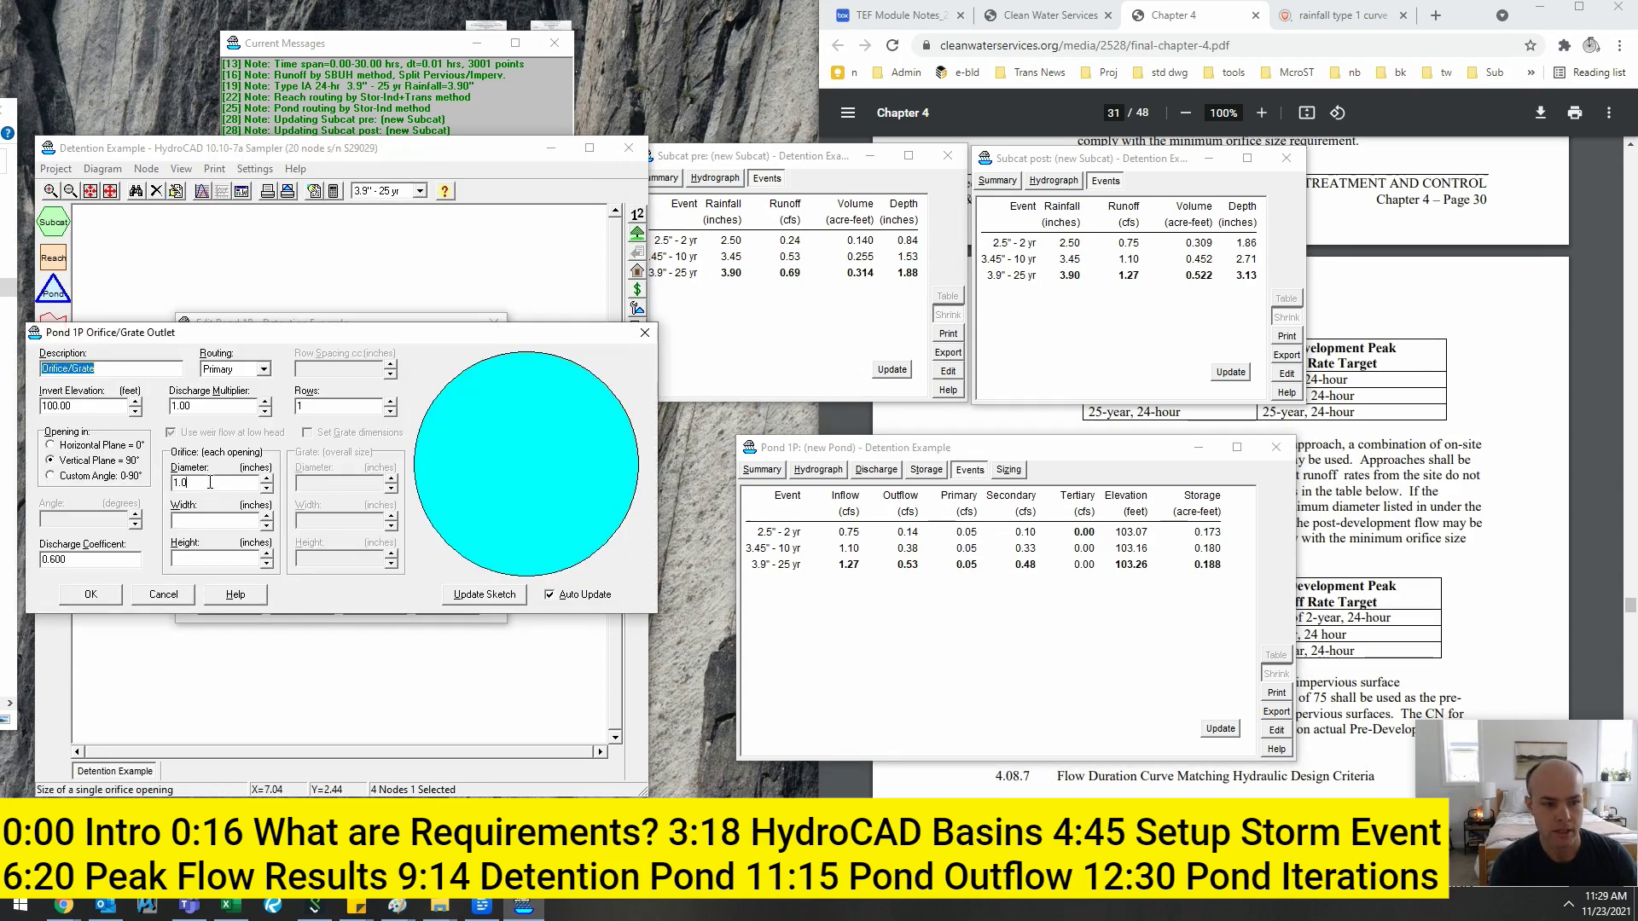
{"action": "double_click", "coordinate": [210, 483]}
{"action": "type", "text": "2.0"}
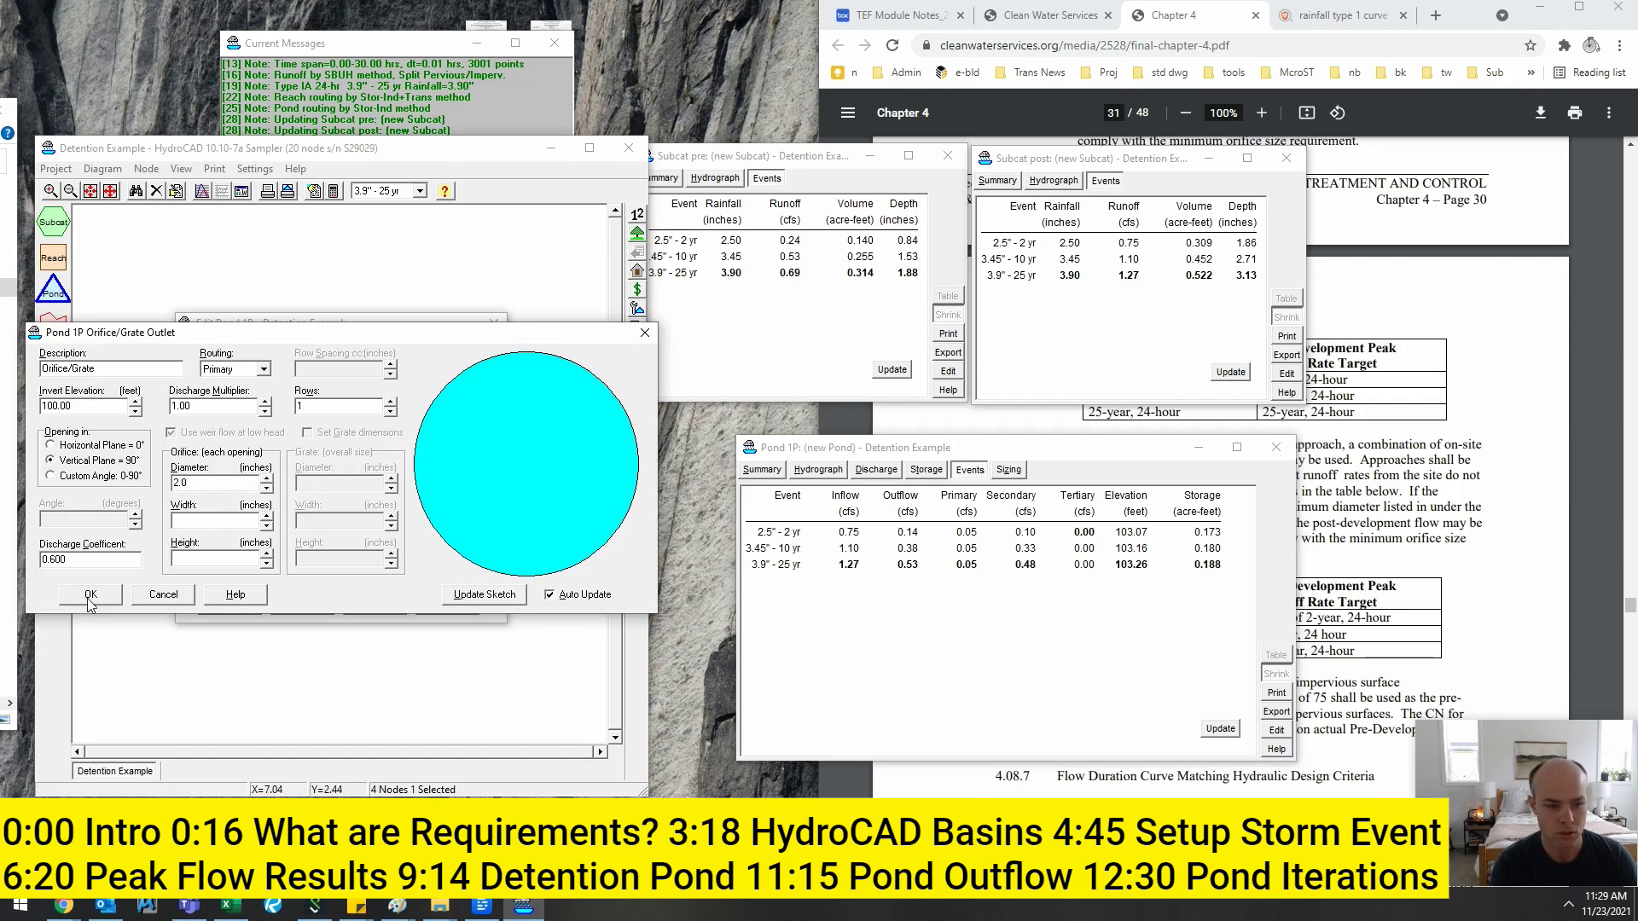
{"action": "left_click", "coordinate": [91, 595]}
{"action": "left_click", "coordinate": [230, 604]}
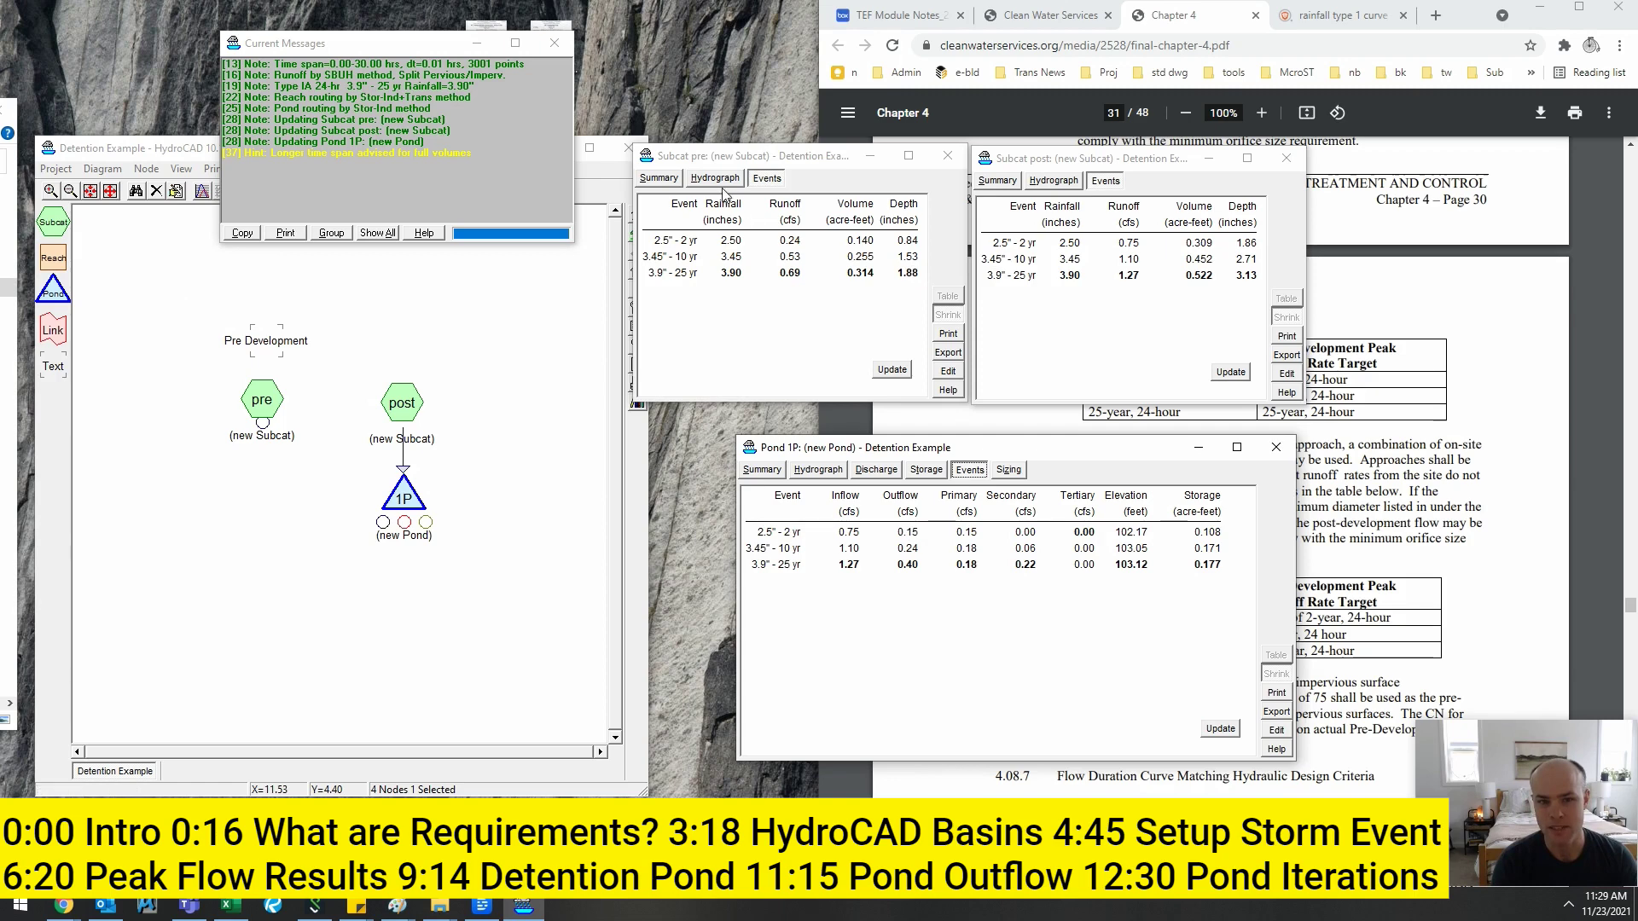
- Raise the pre-development basin's curve number above 79 and recalculate
{"action": "double_click", "coordinate": [261, 399]}
{"action": "left_click", "coordinate": [256, 369]}
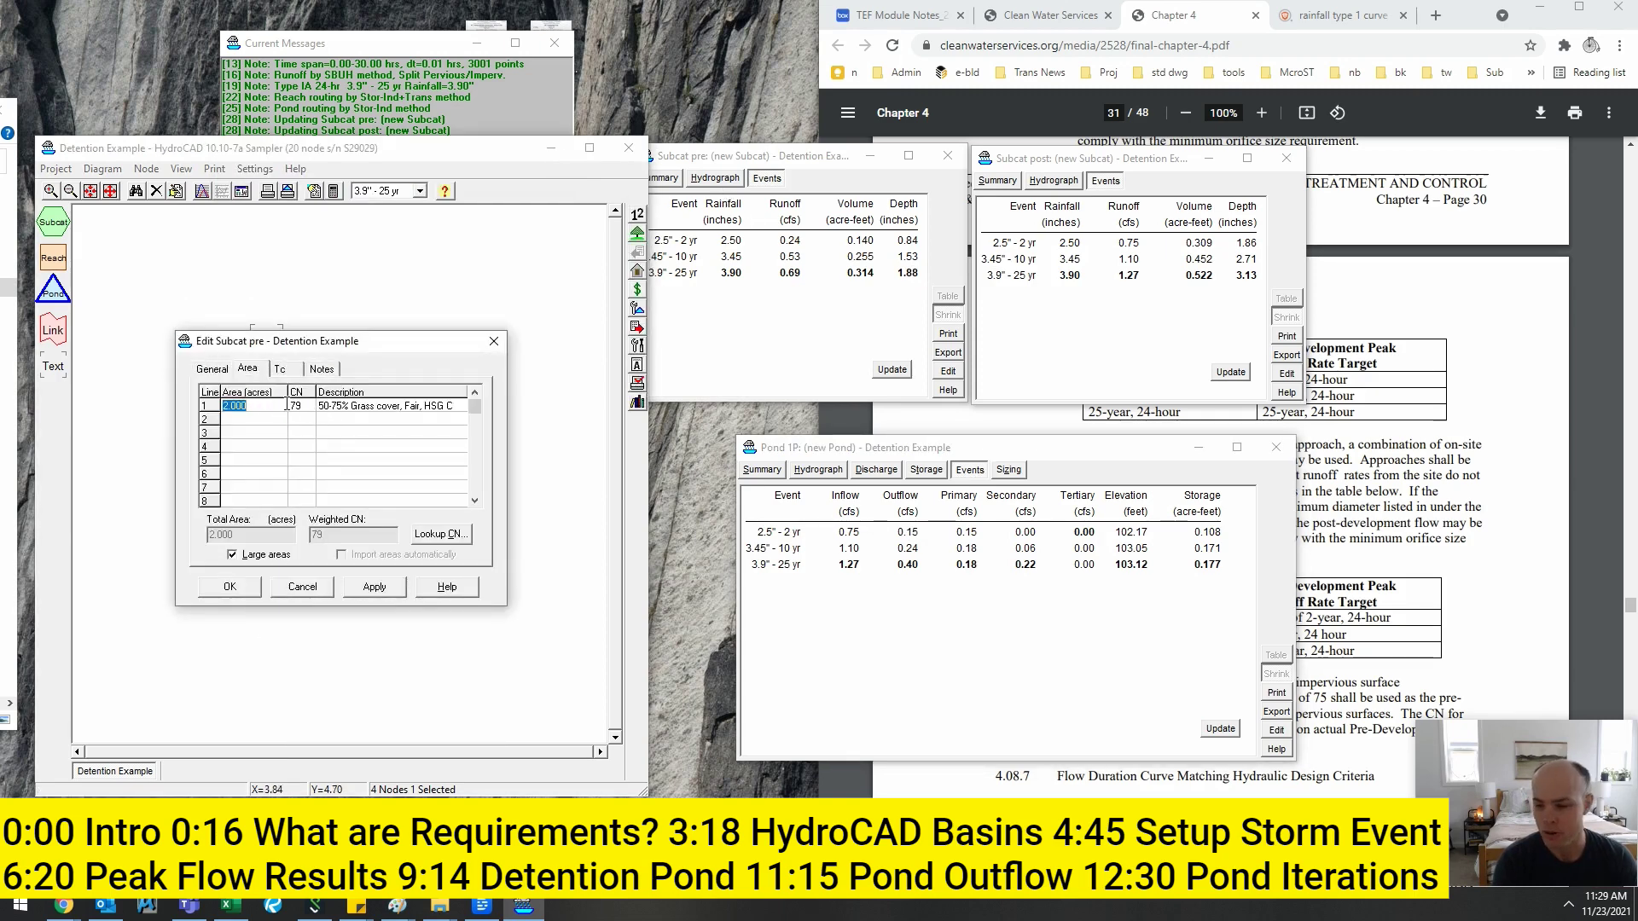
{"action": "left_click", "coordinate": [298, 408]}
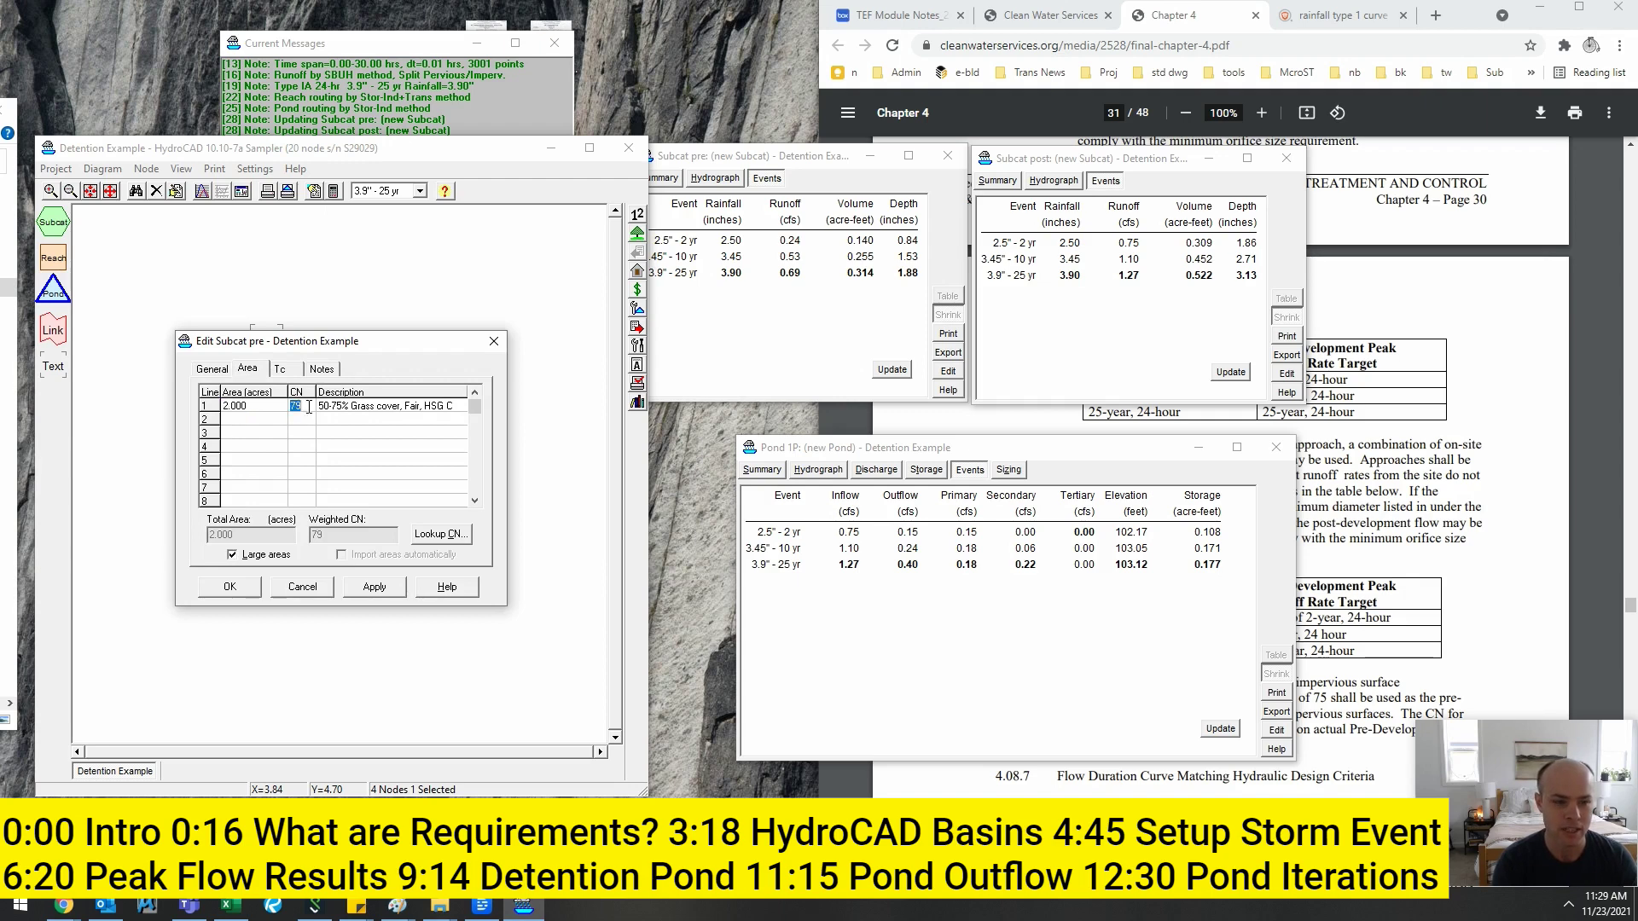
{"action": "type", "text": "82"}
{"action": "key", "text": "Return"}
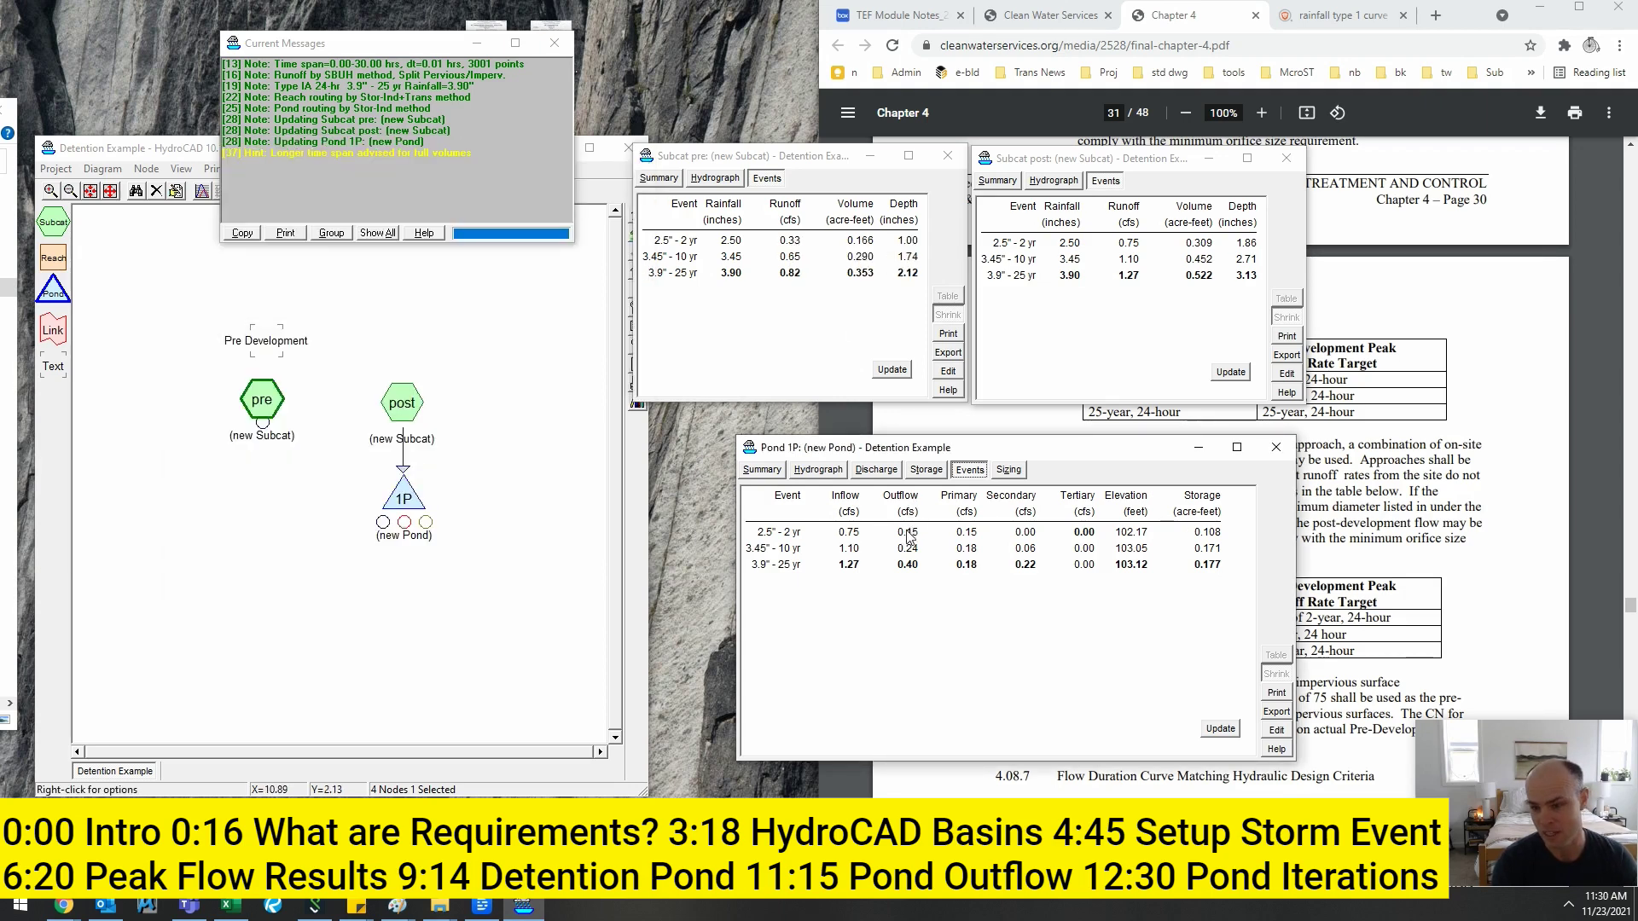
{"action": "left_click_drag", "start_coordinate": [1024, 447], "coordinate": [1018, 429]}
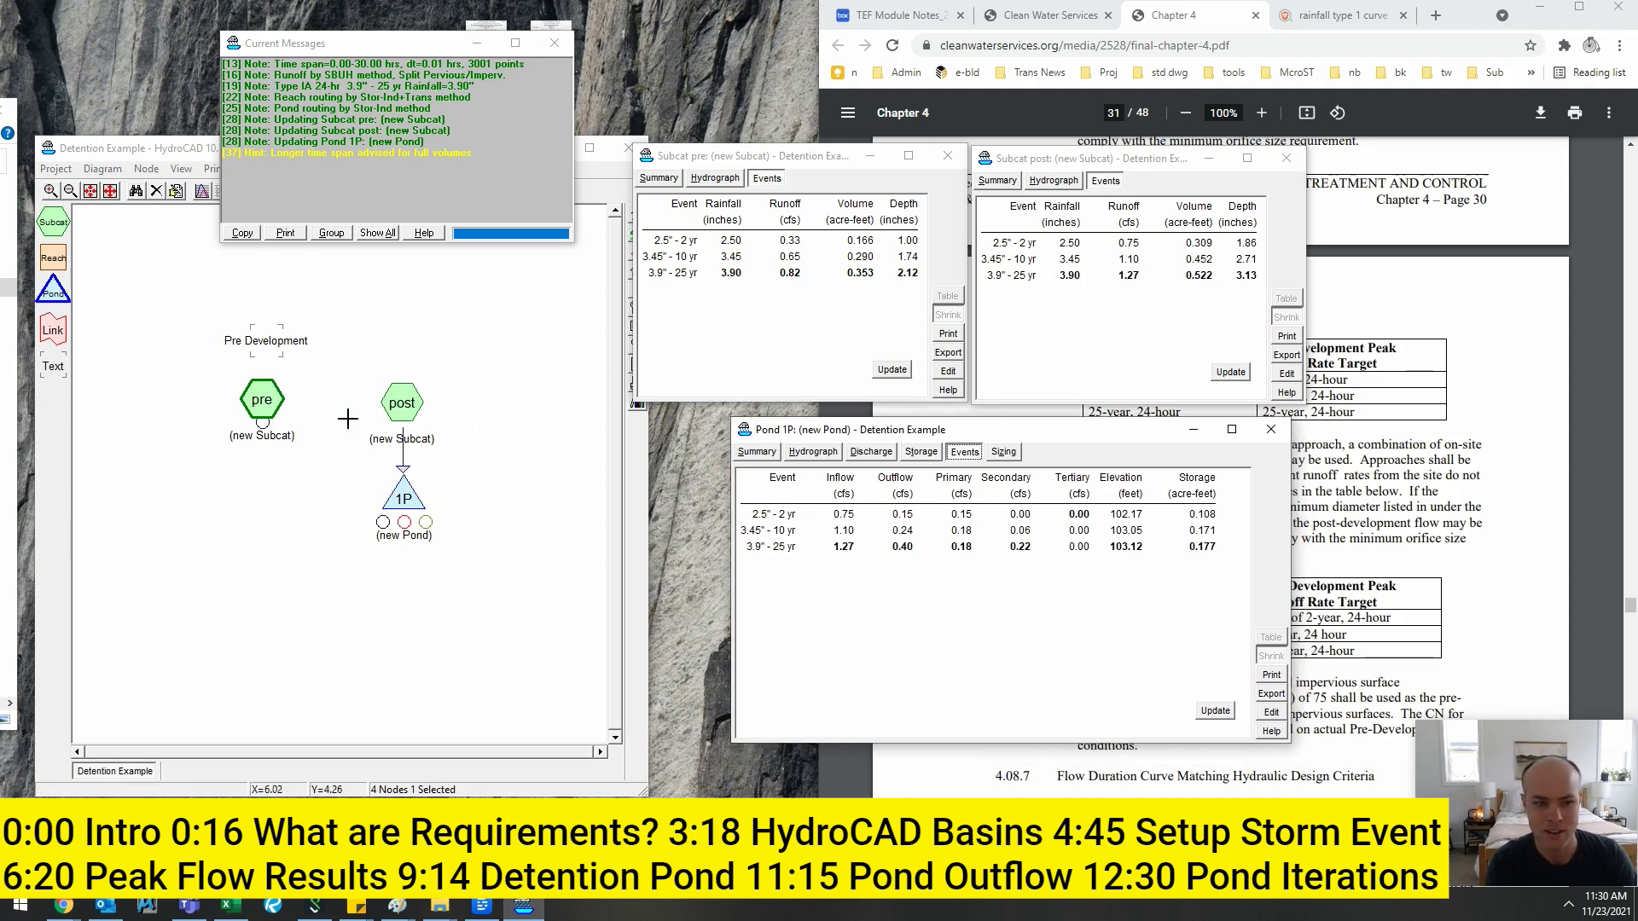
- Cut the pre basin's direct-entry time of concentration from 20.0 to 18.0 minutes and rerun the model
{"action": "right_click", "coordinate": [253, 418]}
{"action": "left_click", "coordinate": [256, 420]}
{"action": "left_click", "coordinate": [279, 369]}
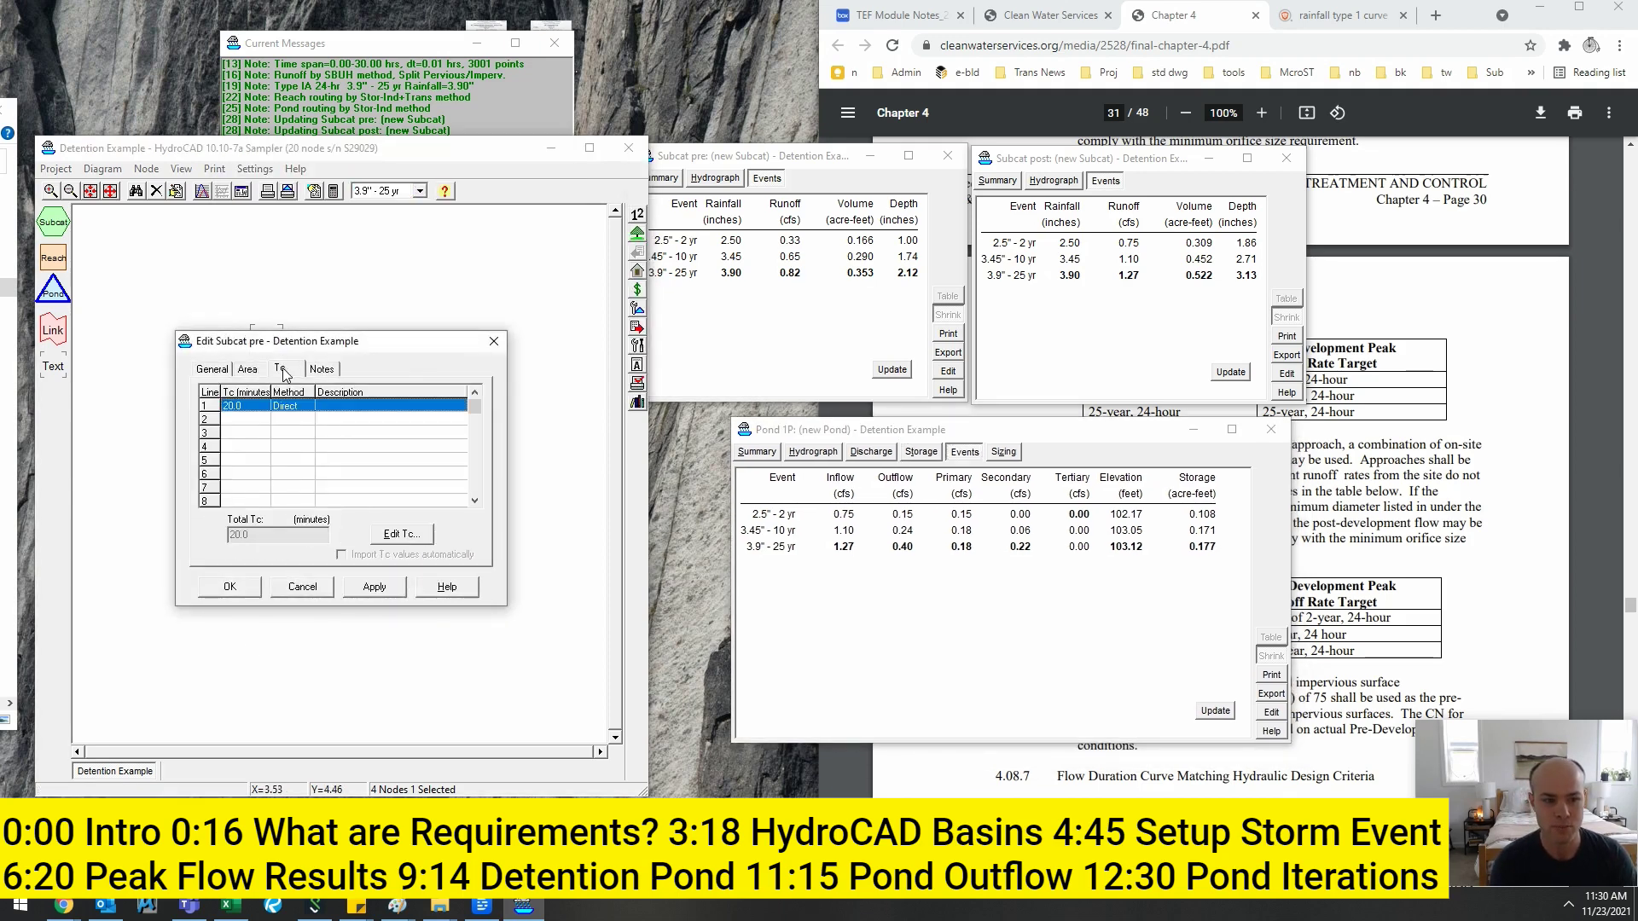
{"action": "left_click", "coordinate": [261, 376]}
{"action": "left_click", "coordinate": [281, 375]}
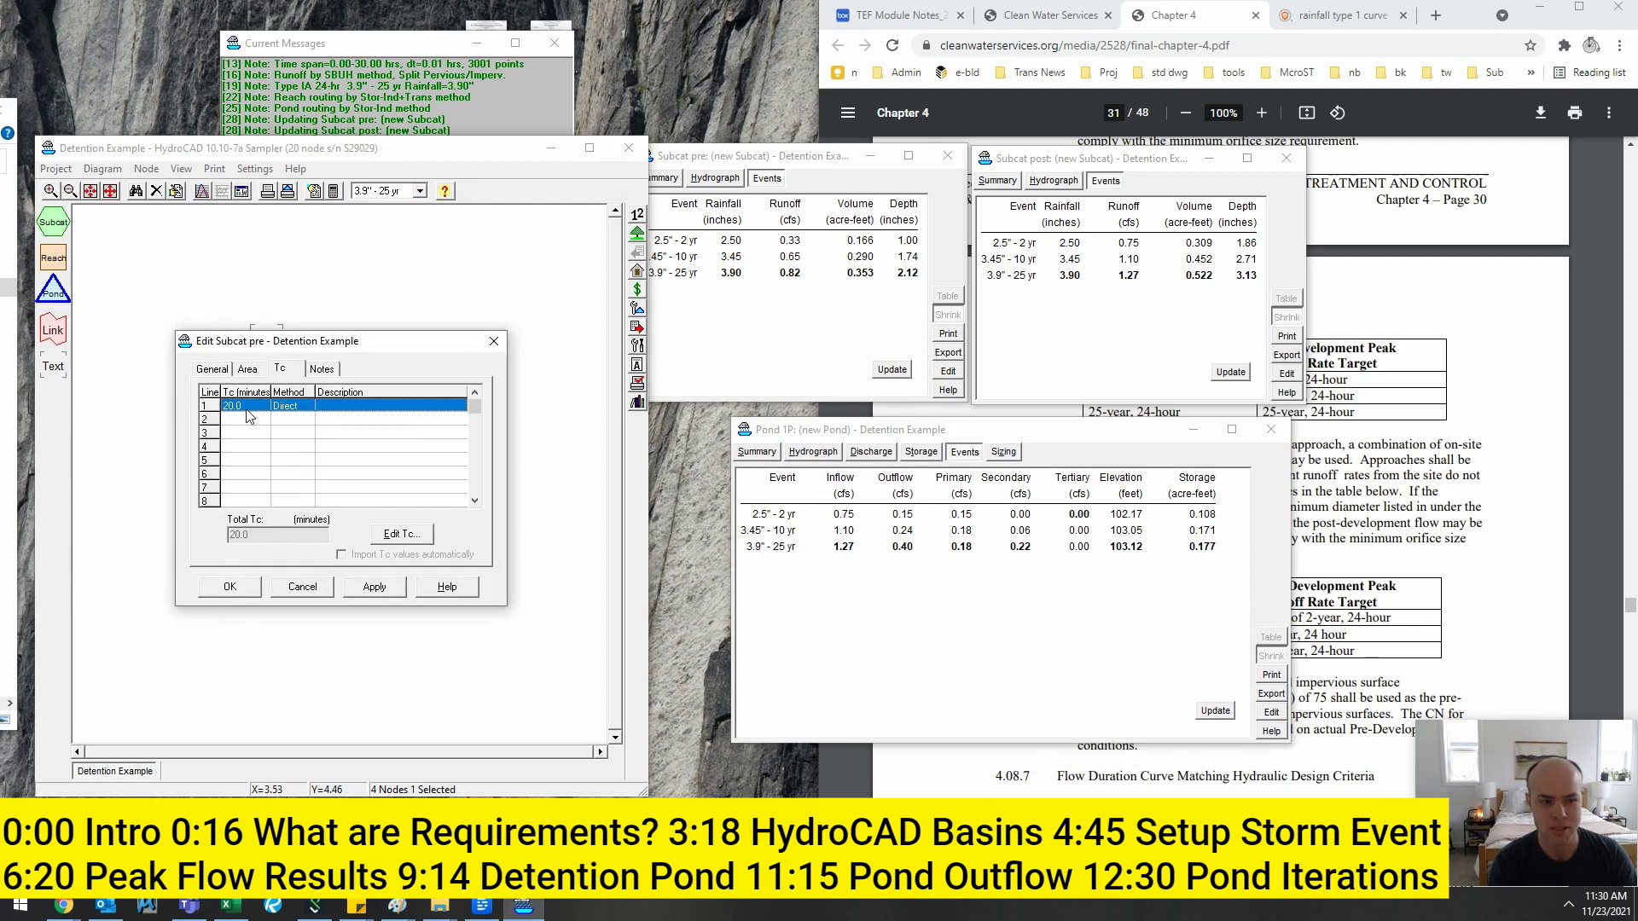
{"action": "double_click", "coordinate": [248, 413]}
{"action": "type", "text": "18.0"}
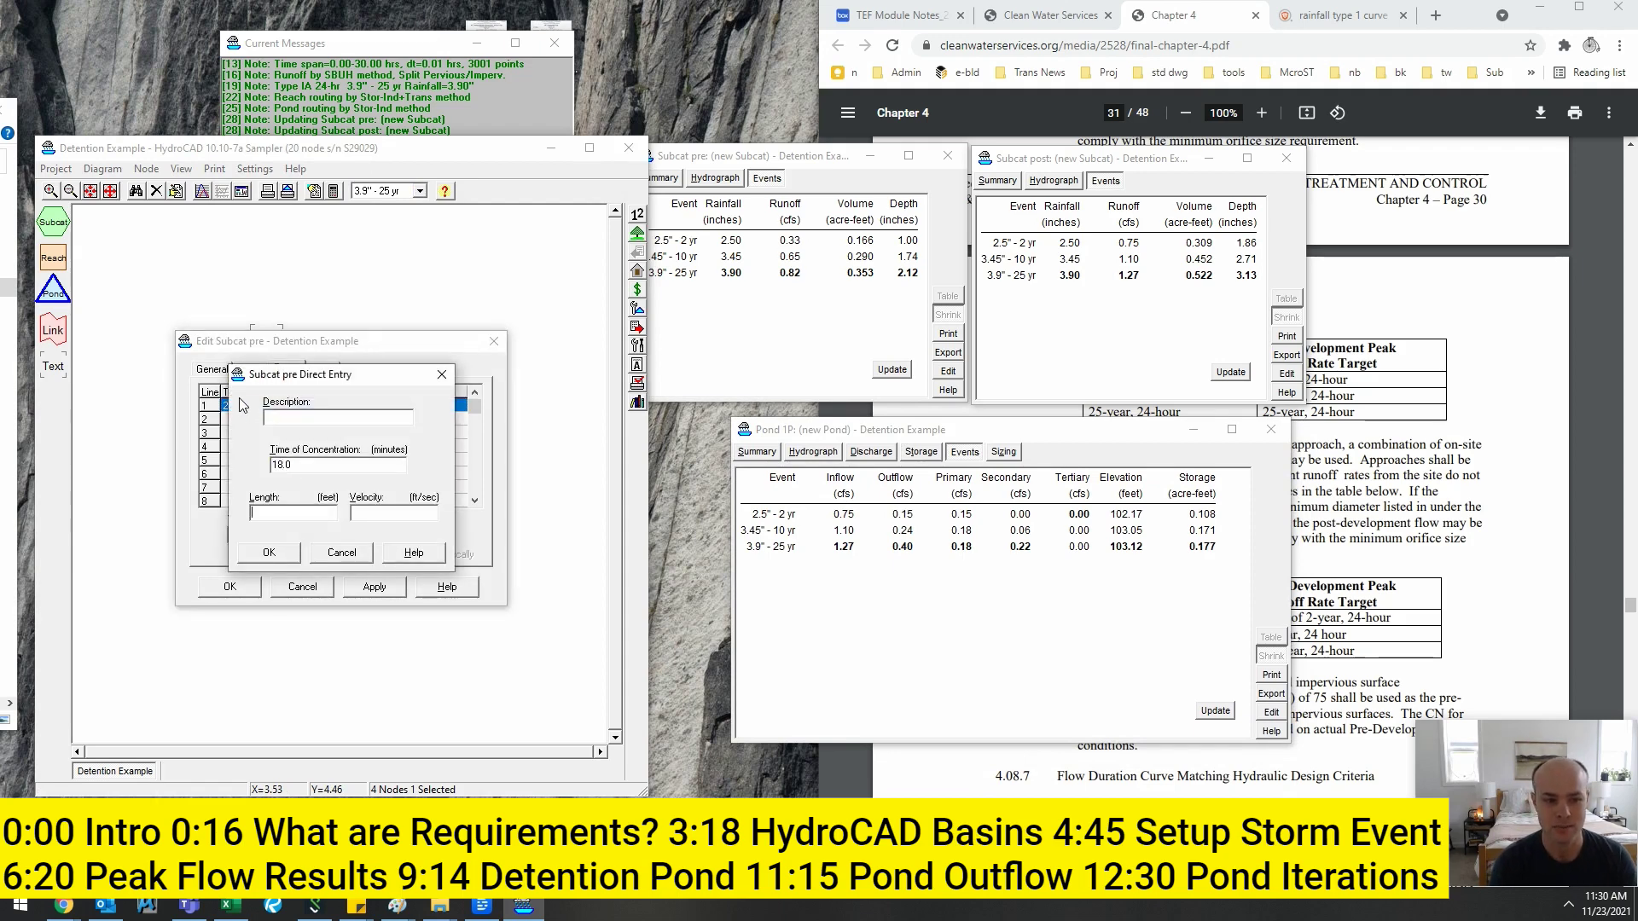
{"action": "left_click", "coordinate": [270, 555]}
{"action": "left_click", "coordinate": [229, 586]}
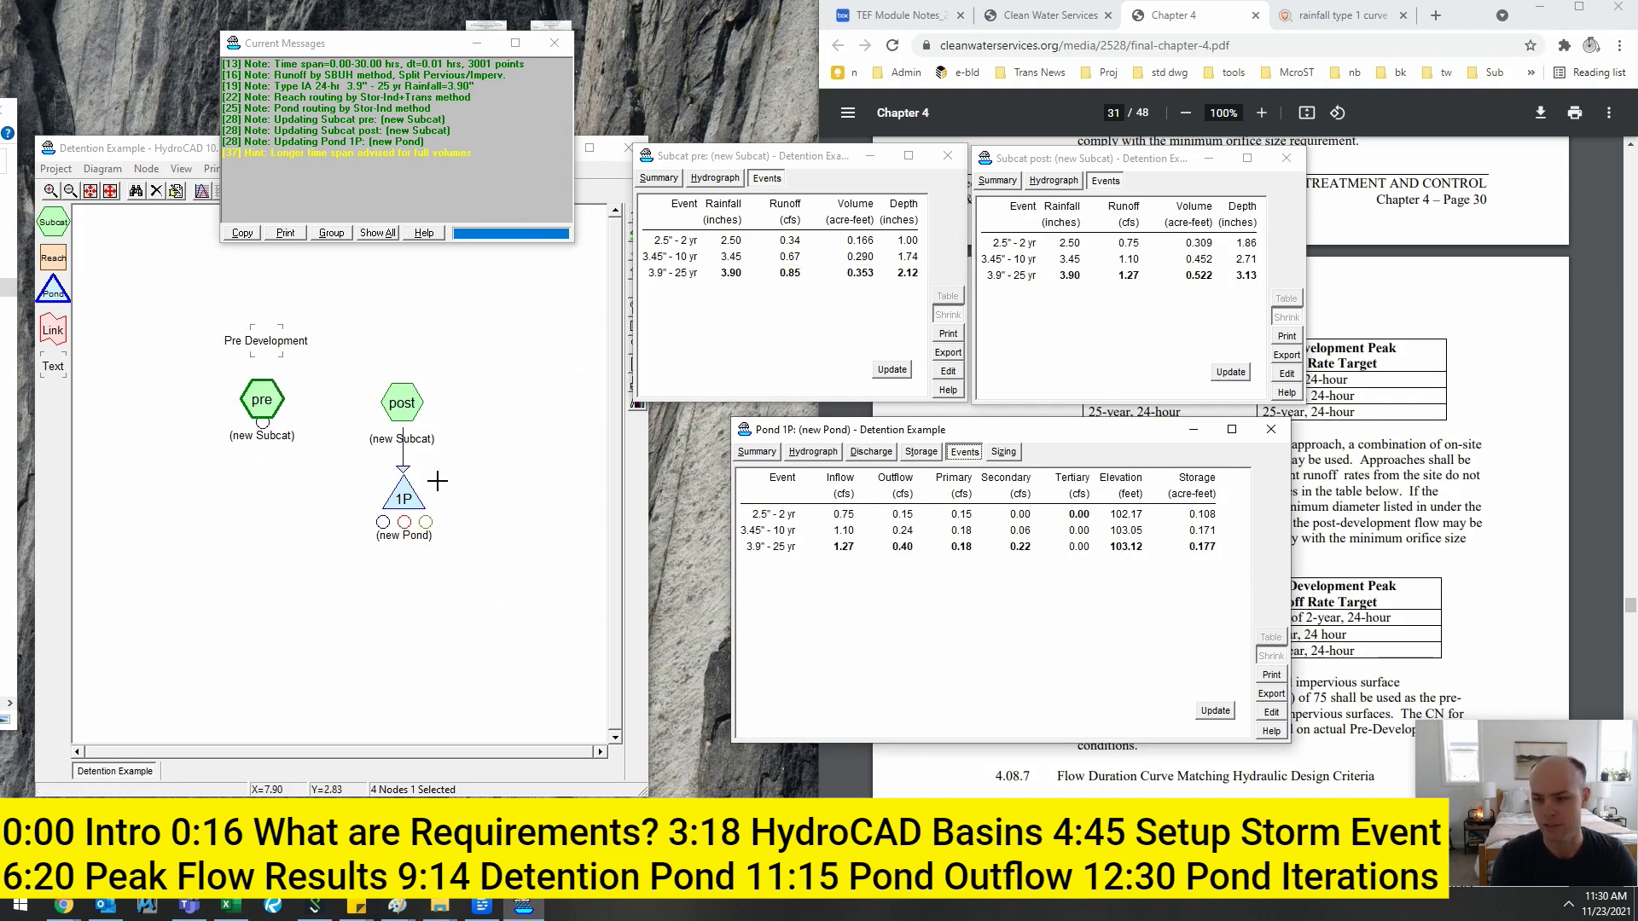
{"action": "left_click_drag", "start_coordinate": [369, 44], "coordinate": [387, 44]}
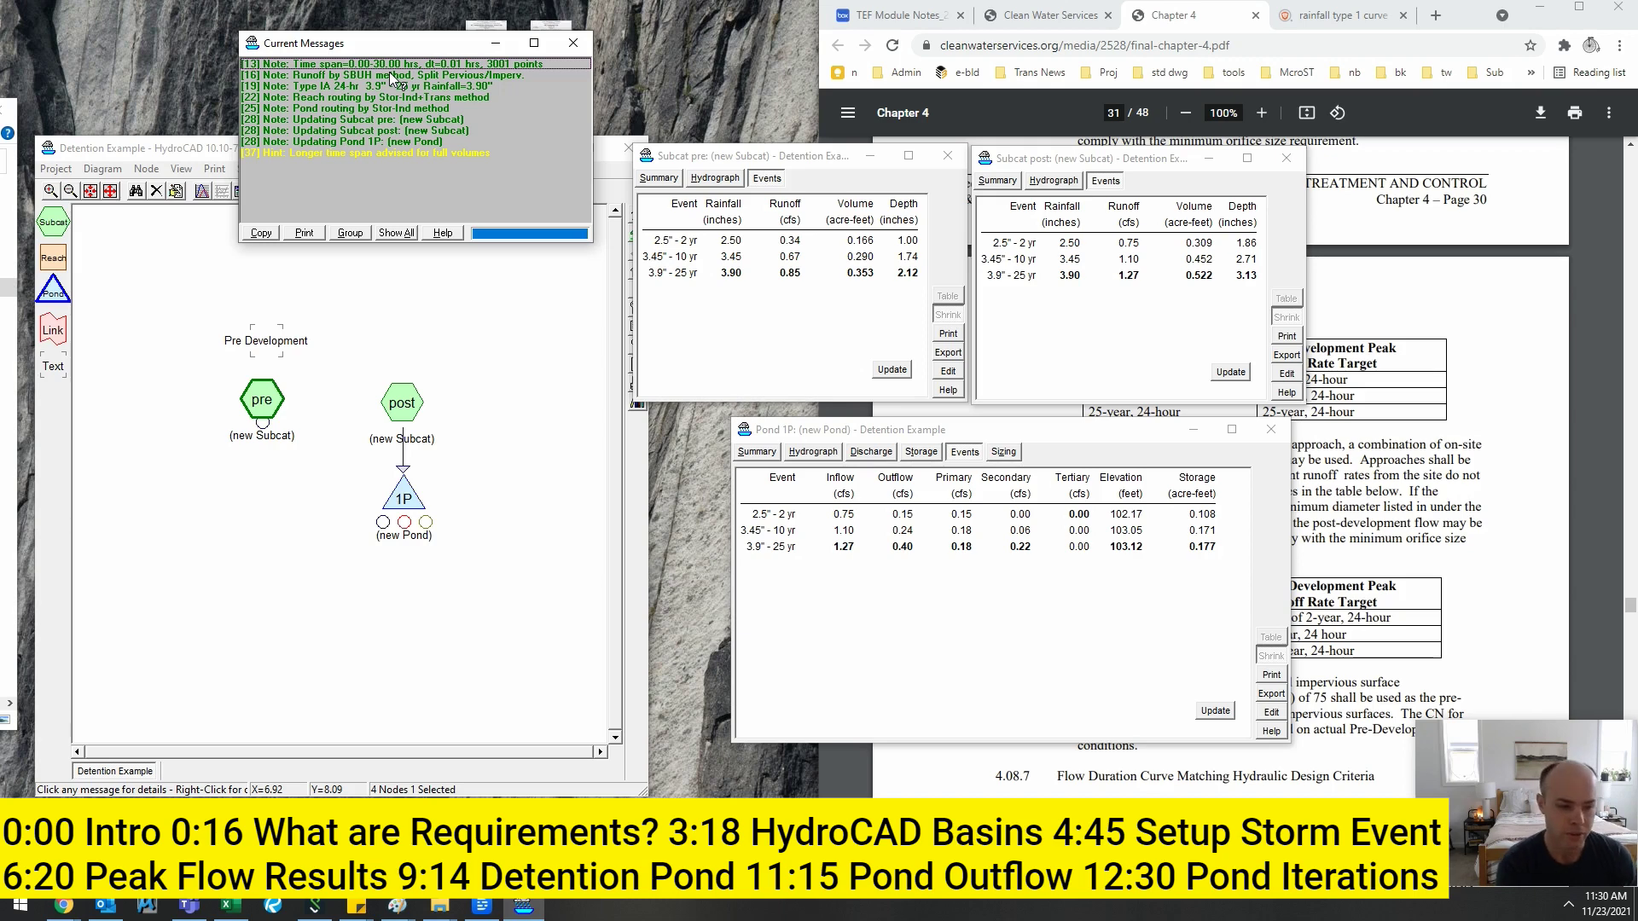
- Search for 'stormshed 3g' in a new tab of the maximised browser
{"action": "left_click", "coordinate": [807, 102]}
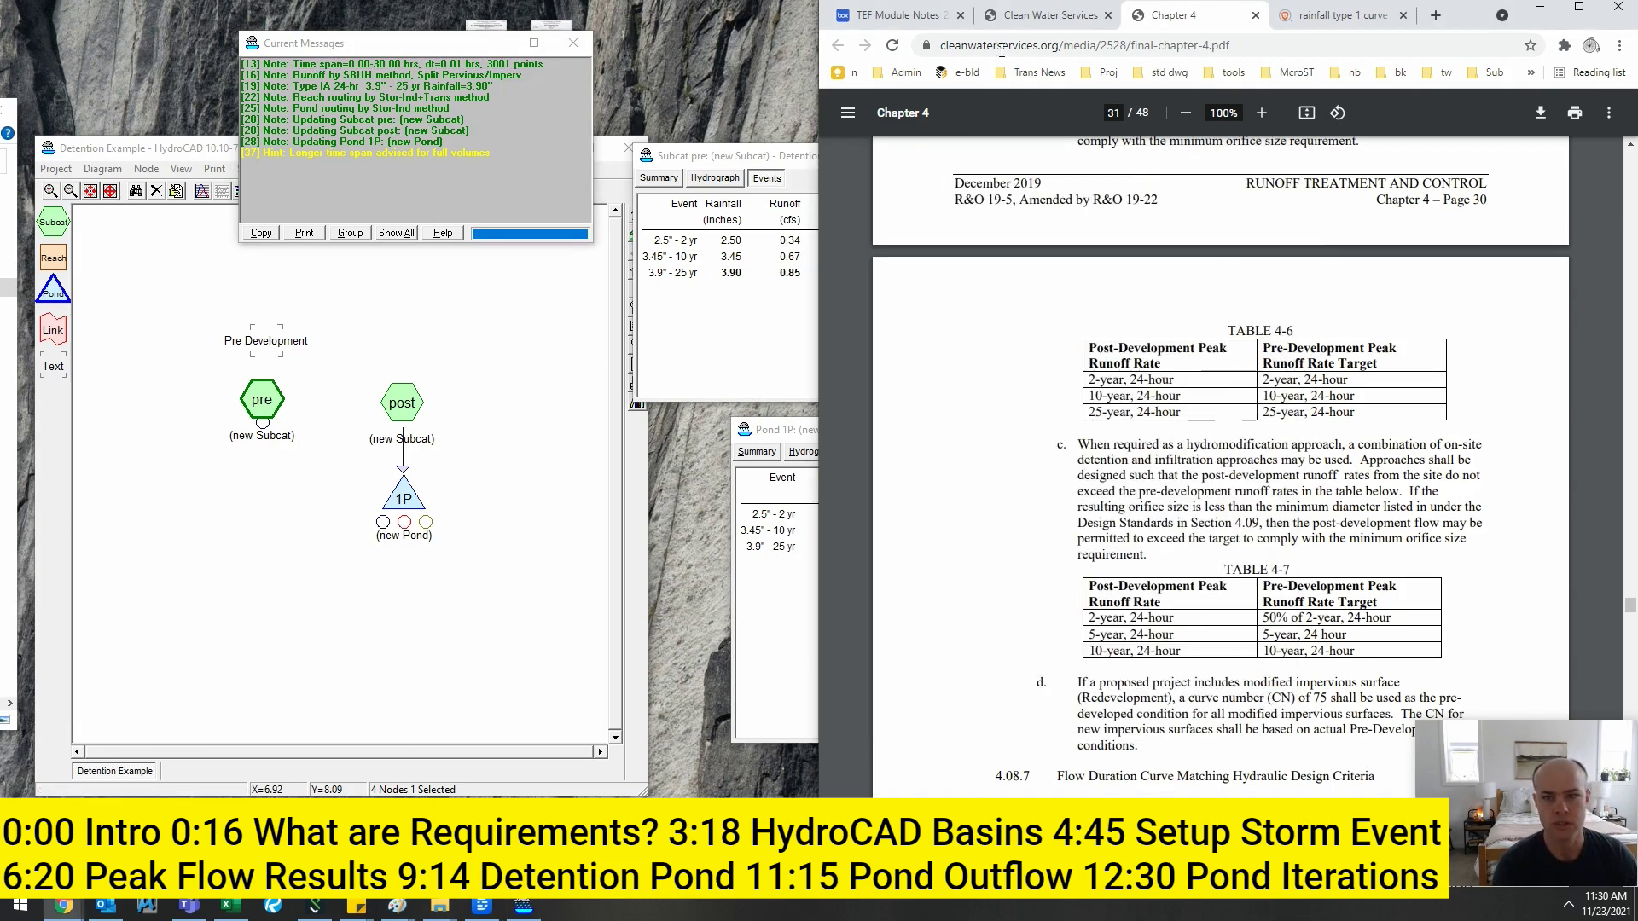
{"action": "left_click", "coordinate": [1579, 6]}
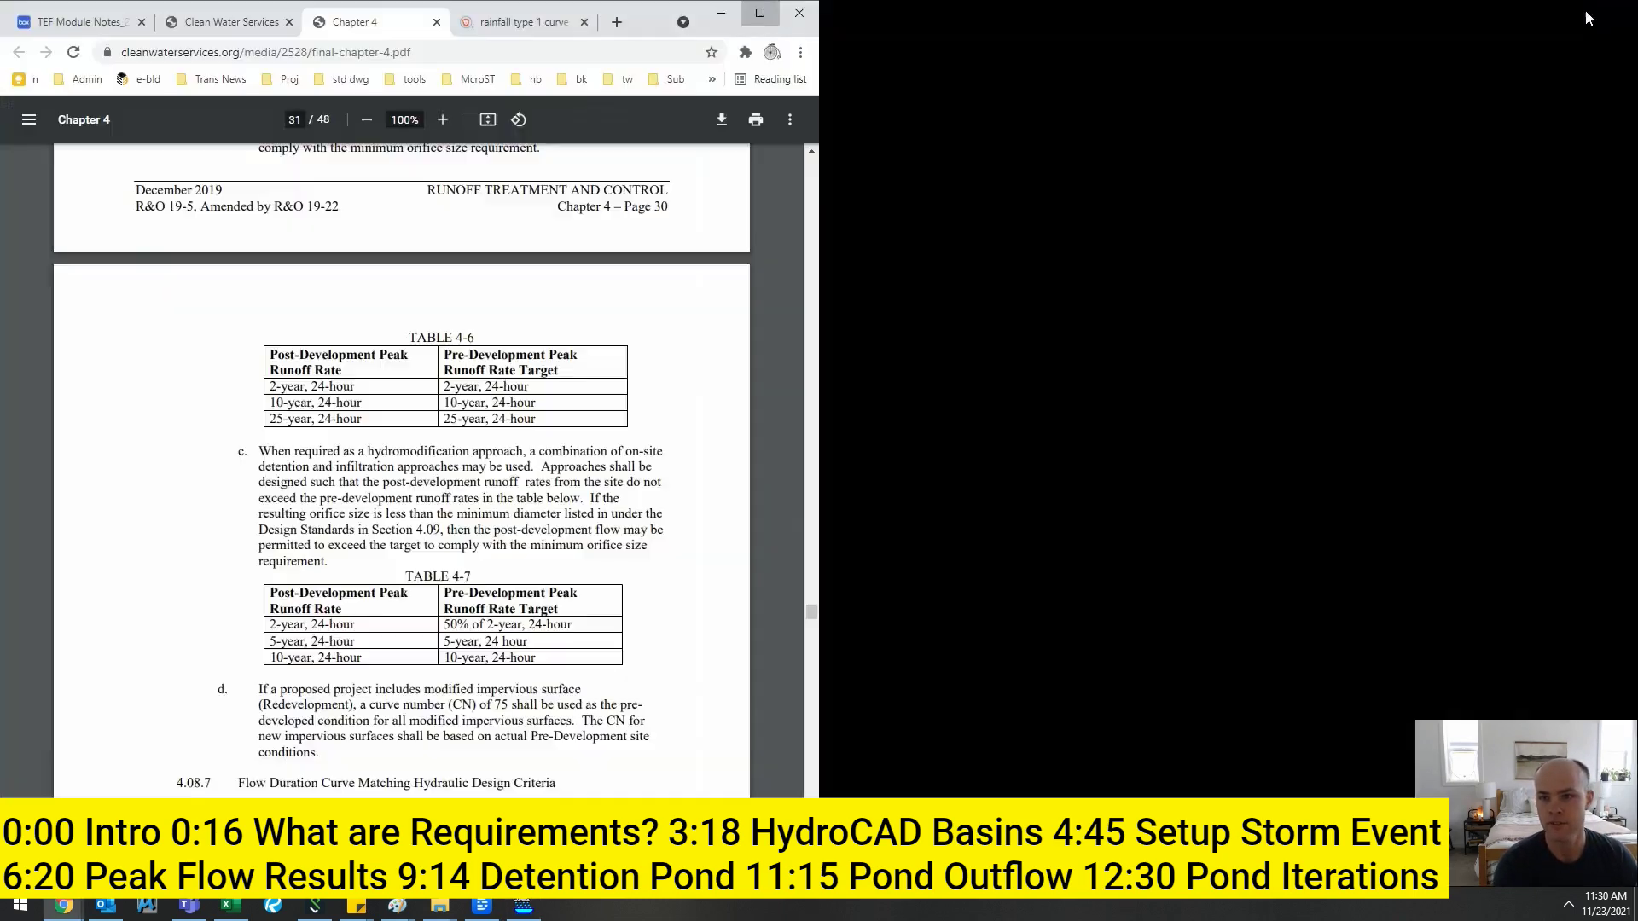
{"action": "key", "text": "ctrl+t"}
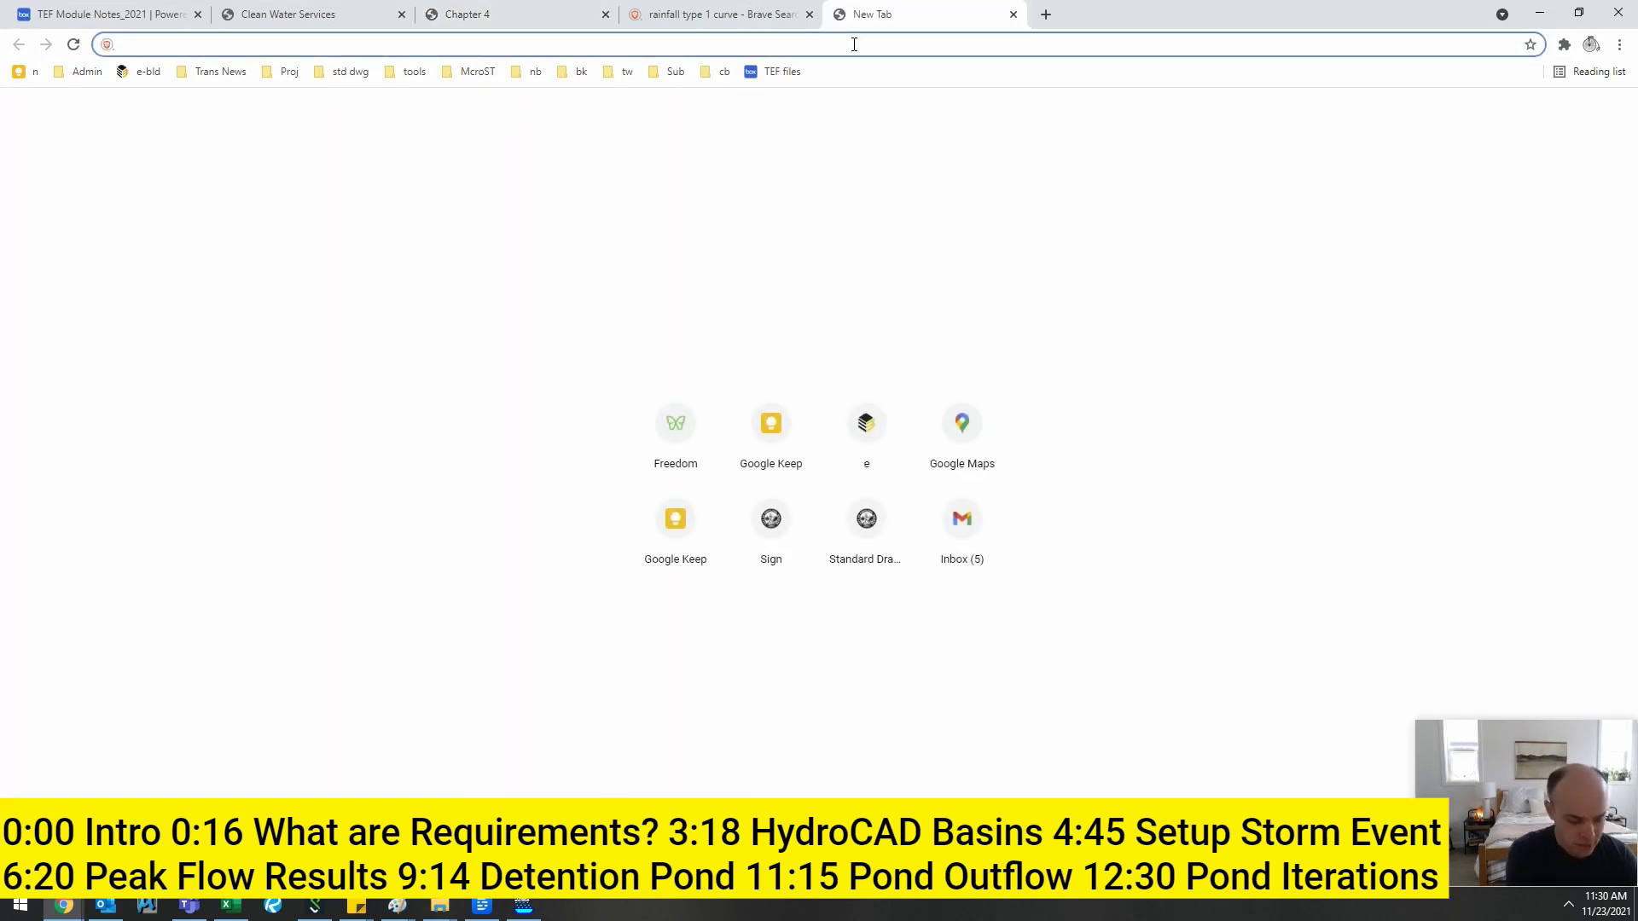
{"action": "type", "text": "stormshed"}
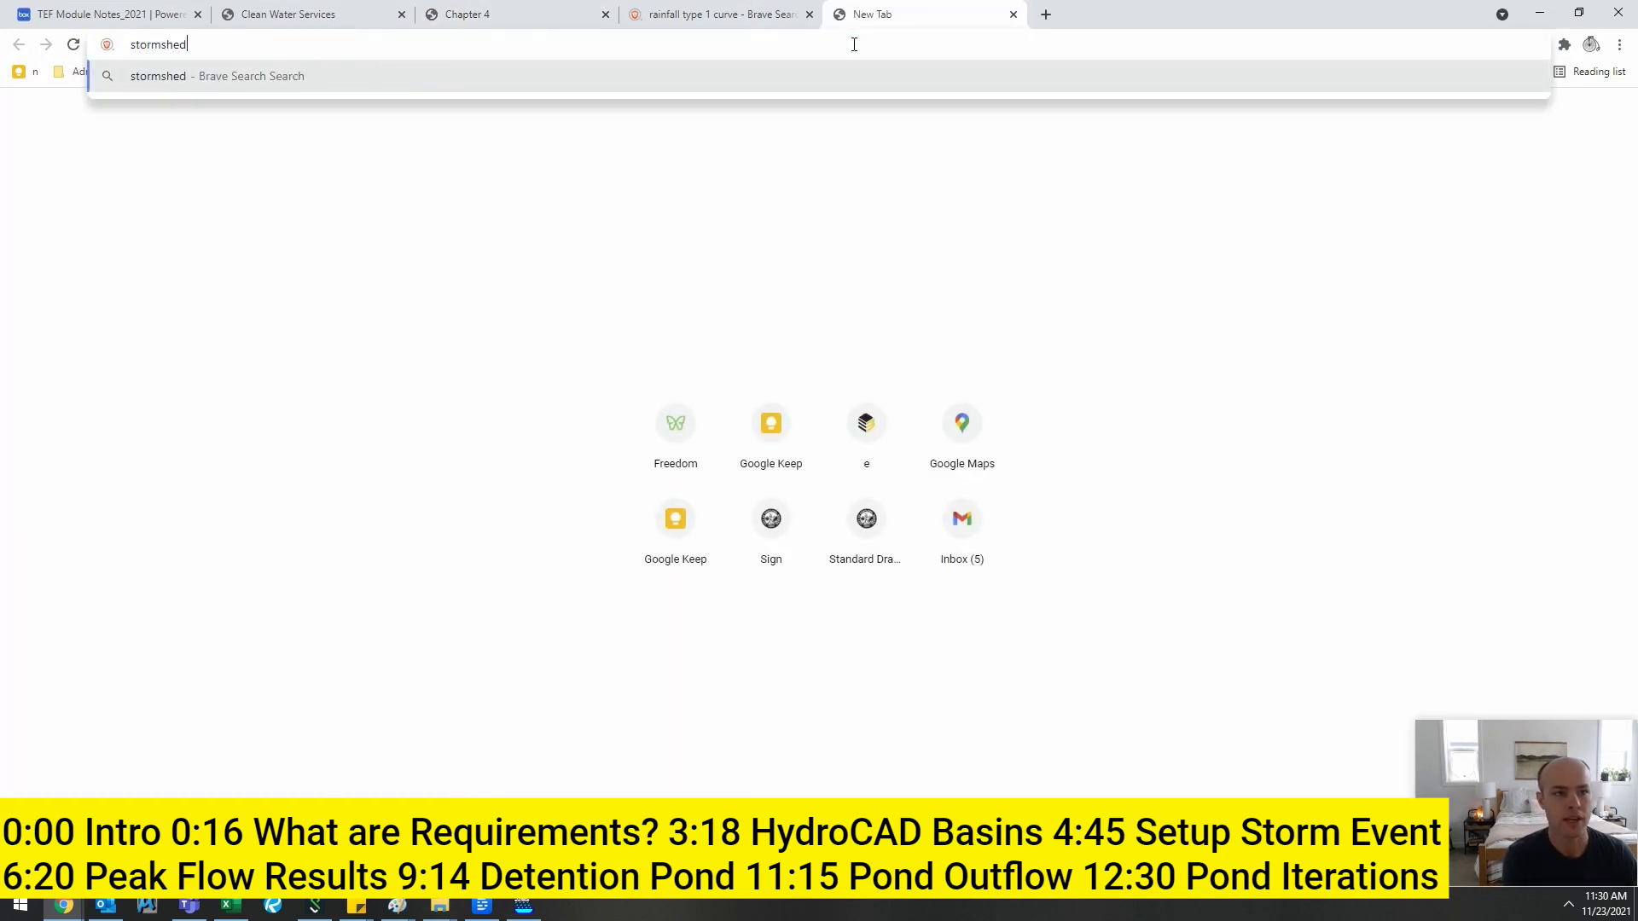
{"action": "type", "text": " 3g"}
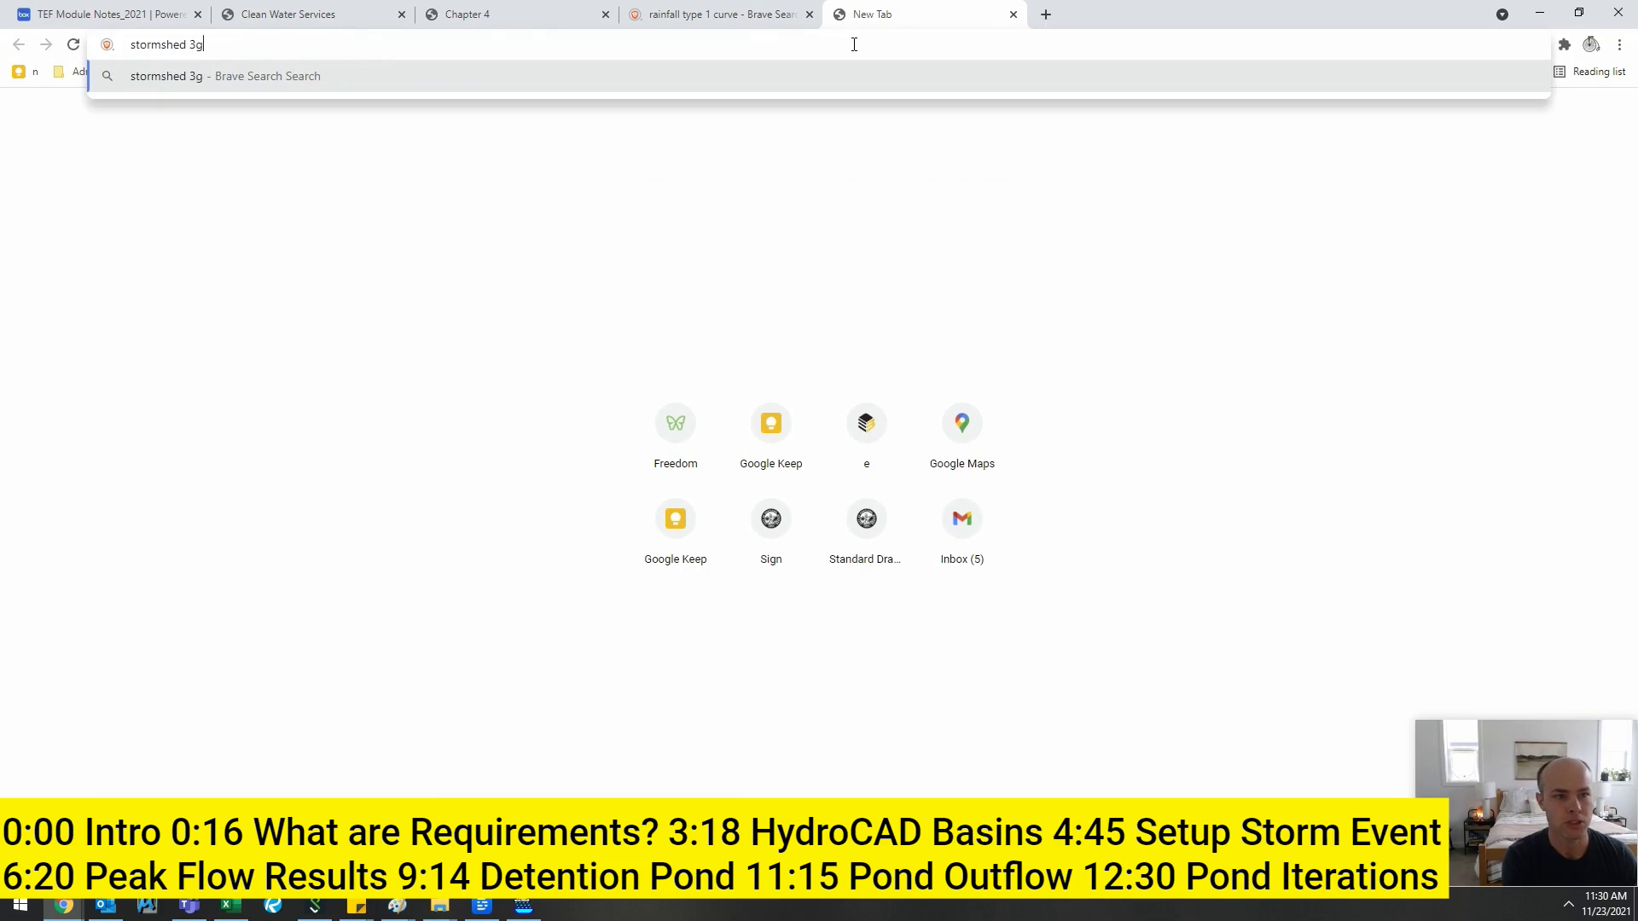
{"action": "key", "text": "Return"}
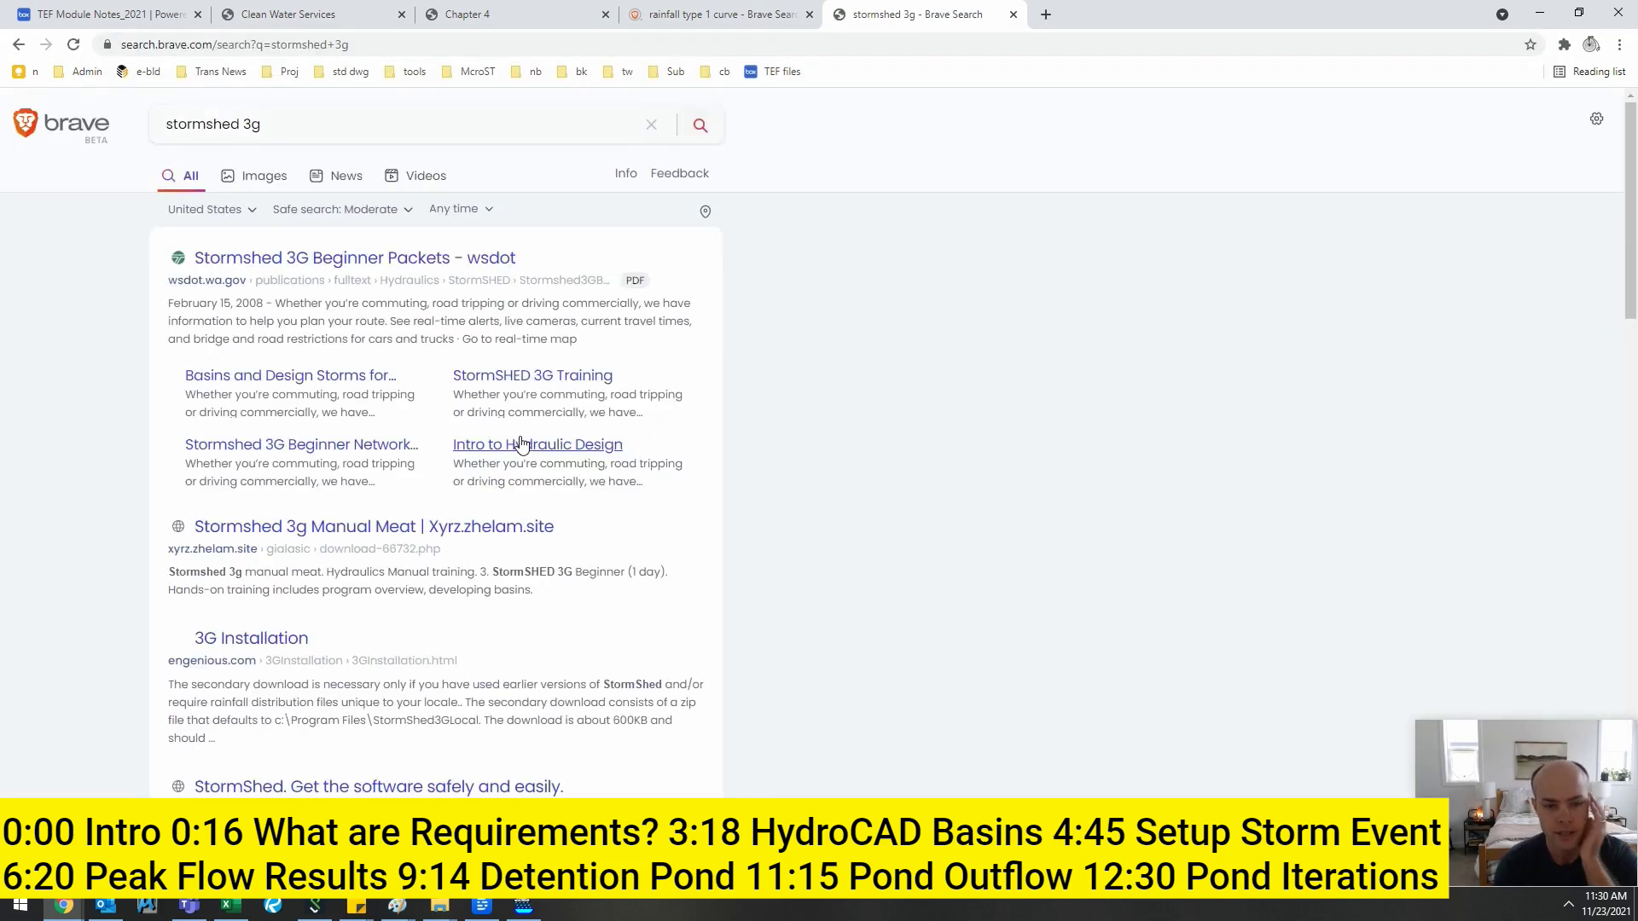
- Open Stormshed 3G results, including the missing 3G Installation page, and return to the results list
{"action": "left_click", "coordinate": [522, 443]}
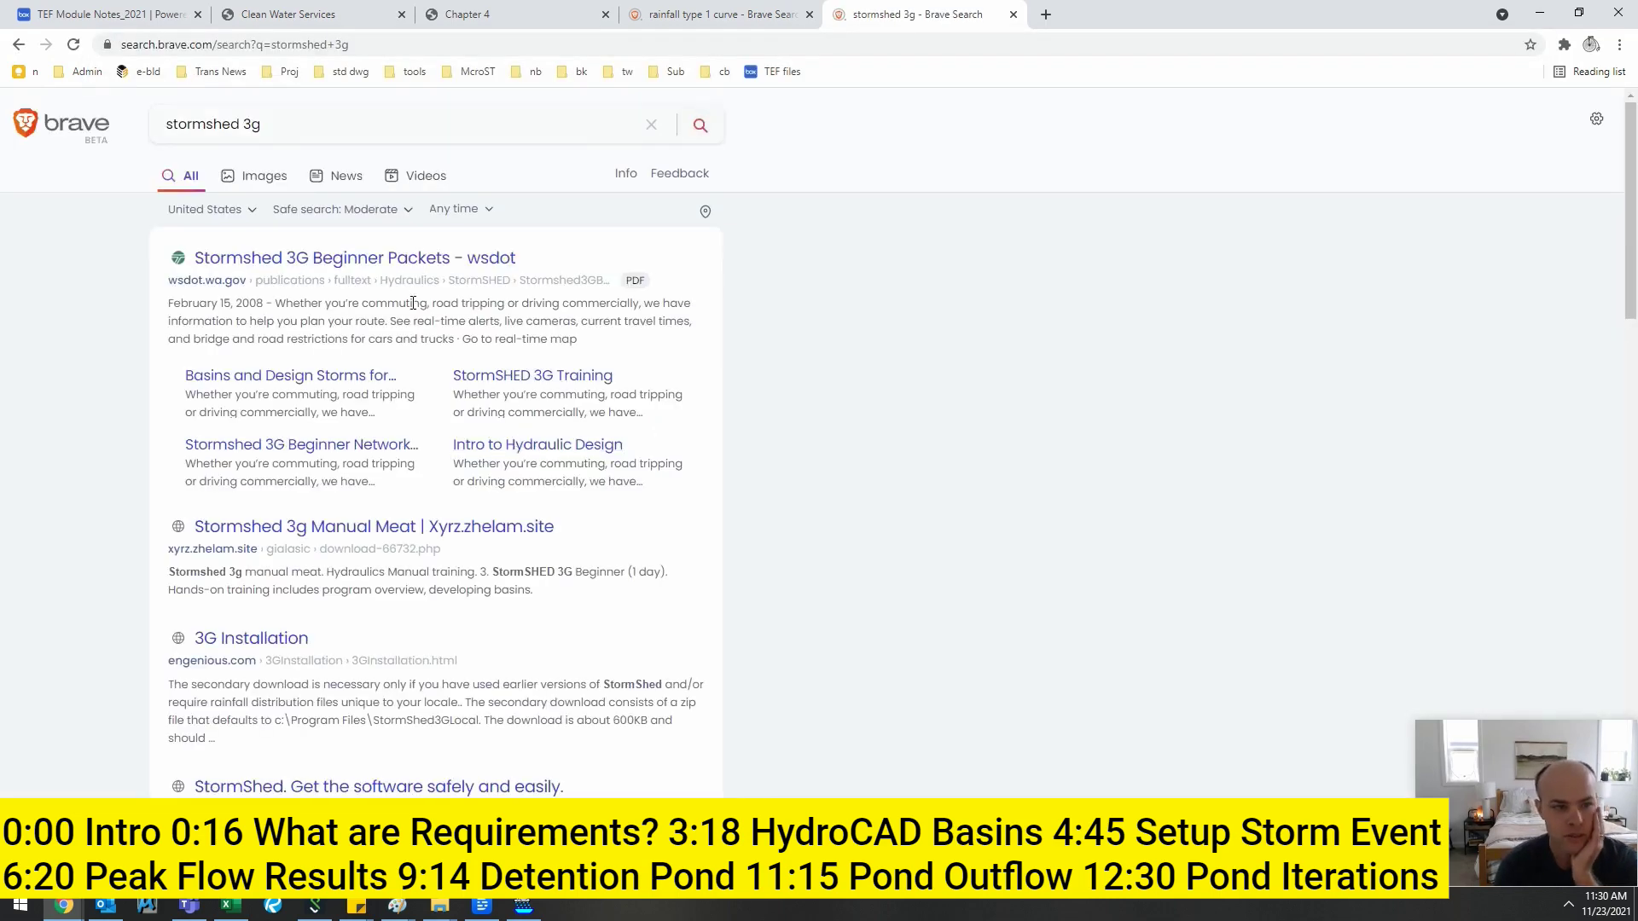
{"action": "key", "text": "alt+Left"}
{"action": "scroll", "coordinate": [431, 538], "scroll_direction": "down", "scroll_amount": 1}
{"action": "left_click", "coordinate": [298, 561]}
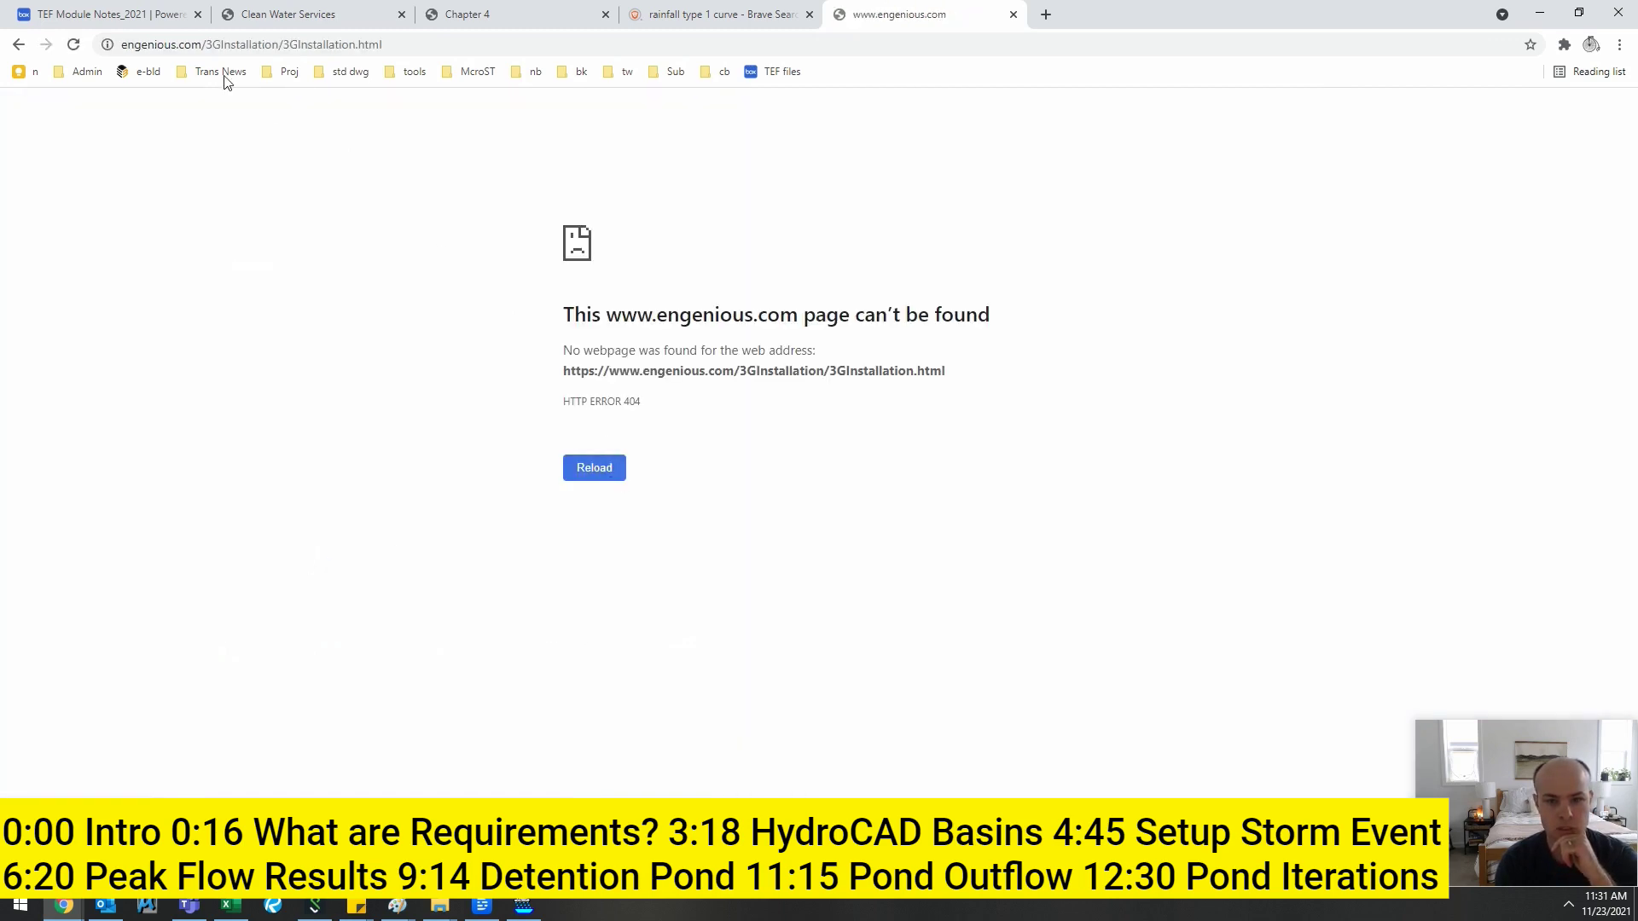
{"action": "left_click", "coordinate": [18, 45]}
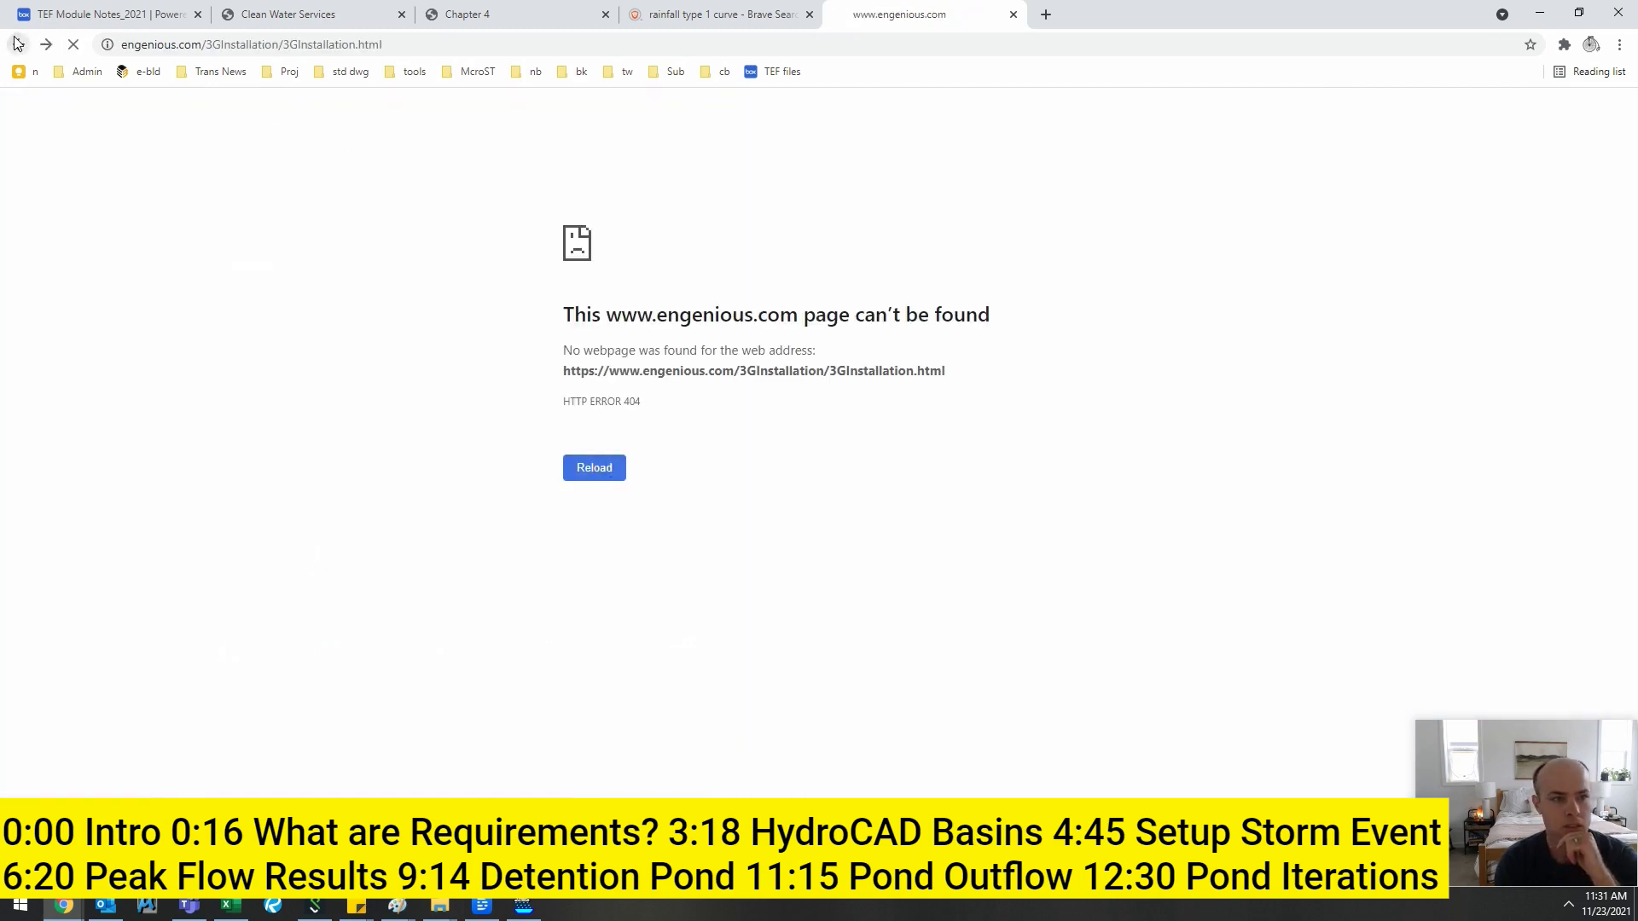
{"action": "scroll", "coordinate": [470, 627], "scroll_direction": "down", "scroll_amount": 1}
{"action": "scroll", "coordinate": [322, 177], "scroll_direction": "up", "scroll_amount": 1}
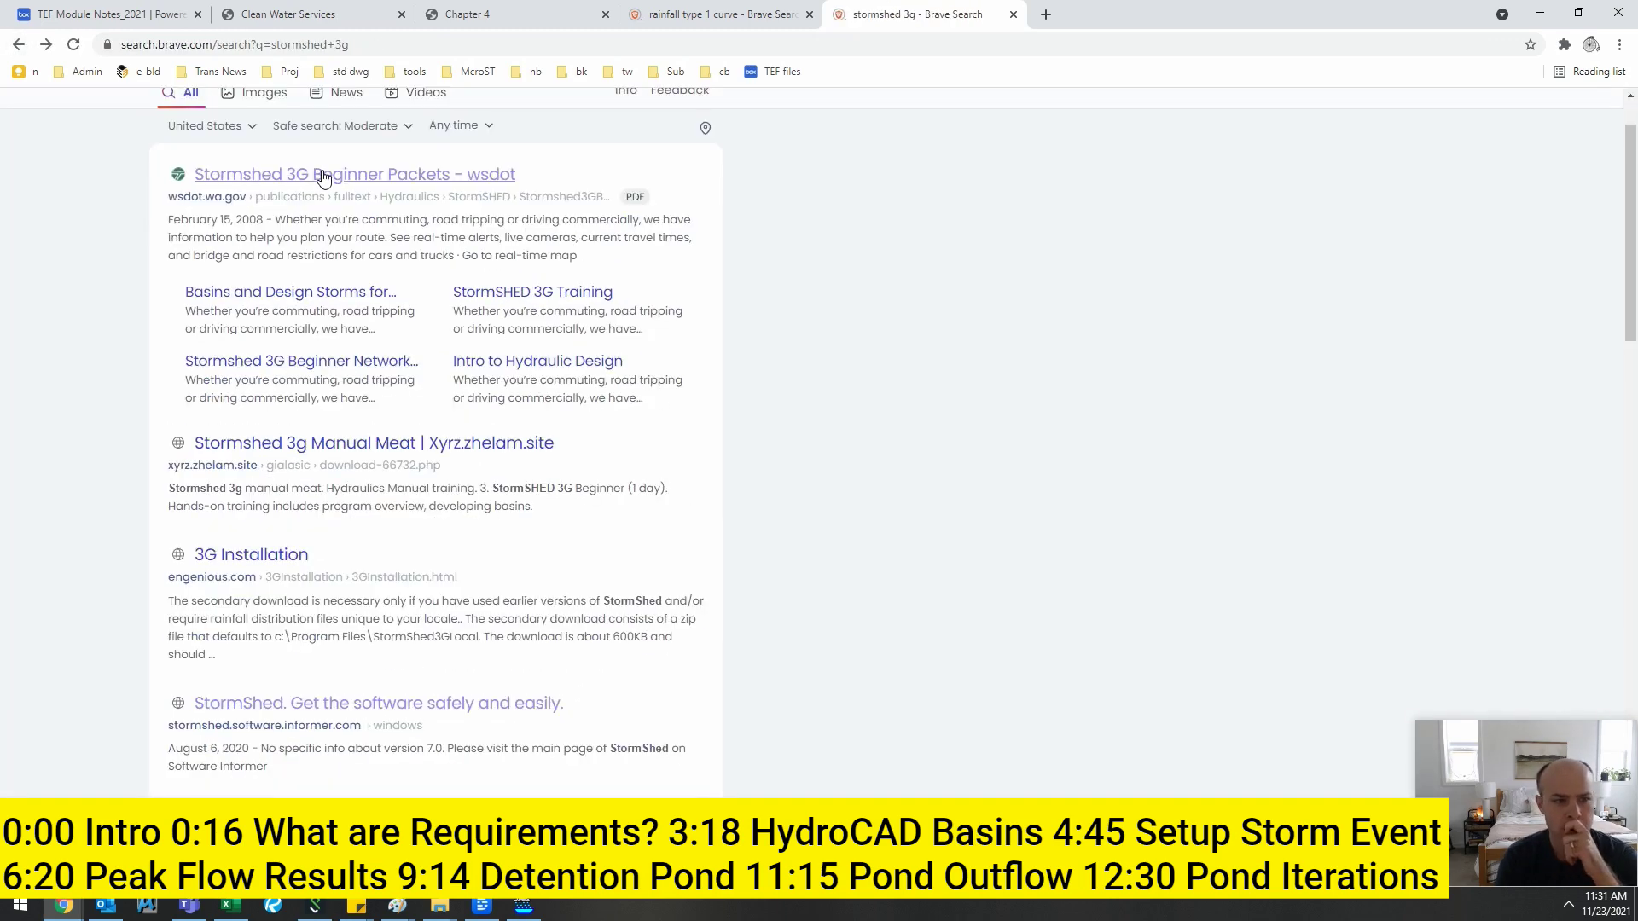
- Open the Stormshed 3G Beginner Packets PDF and search it for 'downl'
{"action": "left_click", "coordinate": [323, 177]}
{"action": "key", "text": "ctrl+f"}
{"action": "type", "text": "d"}
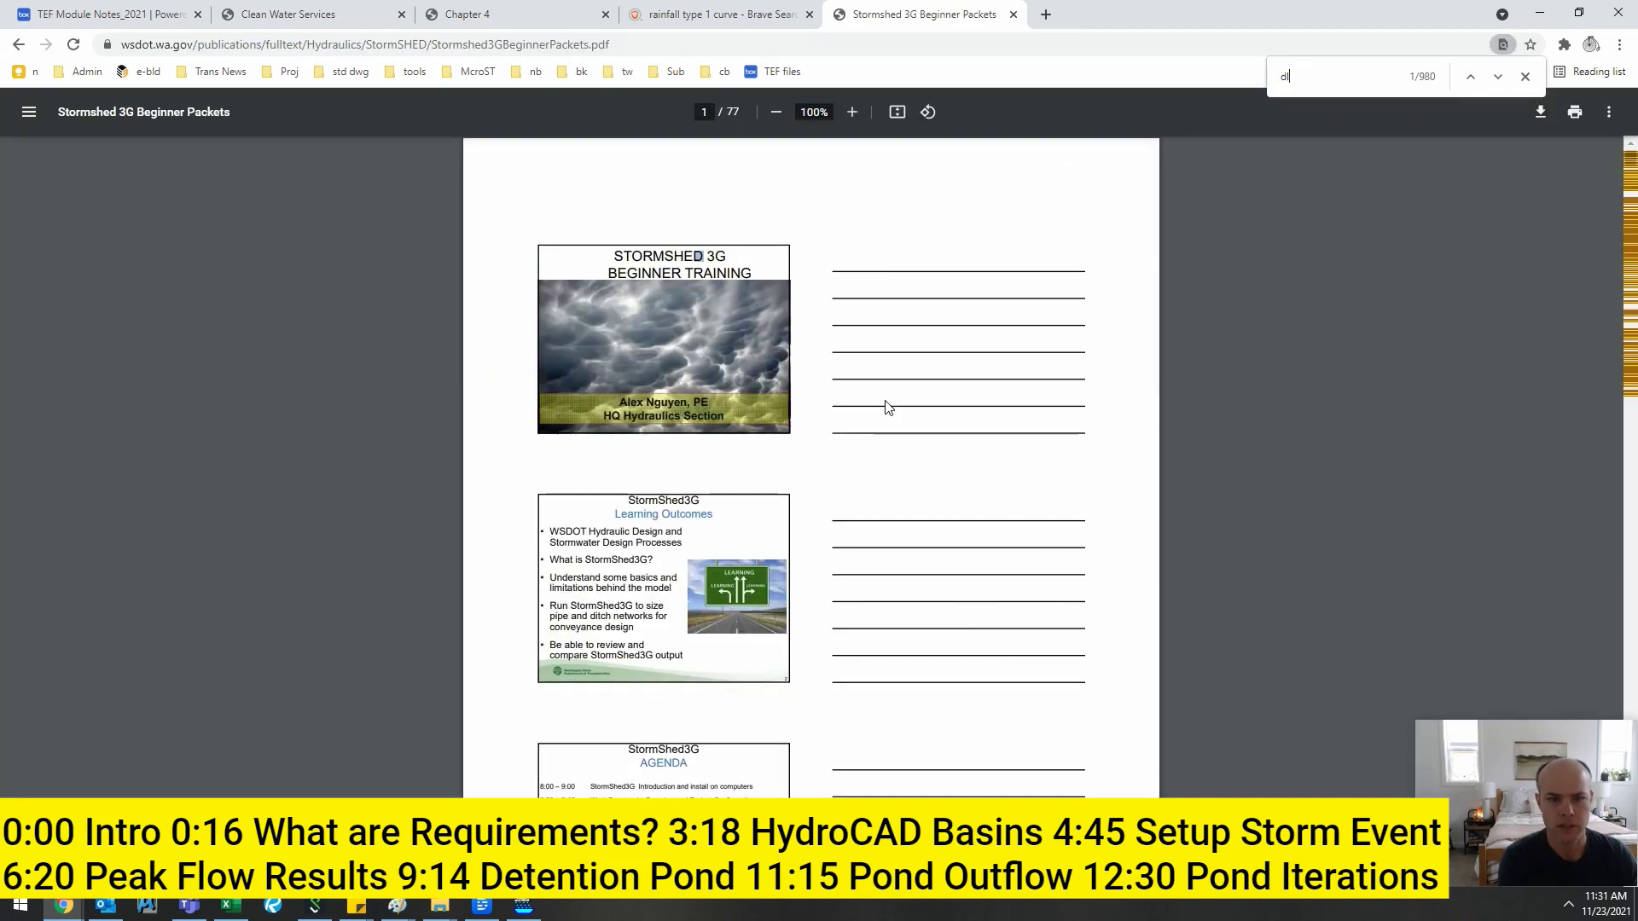
{"action": "type", "text": "ownl"}
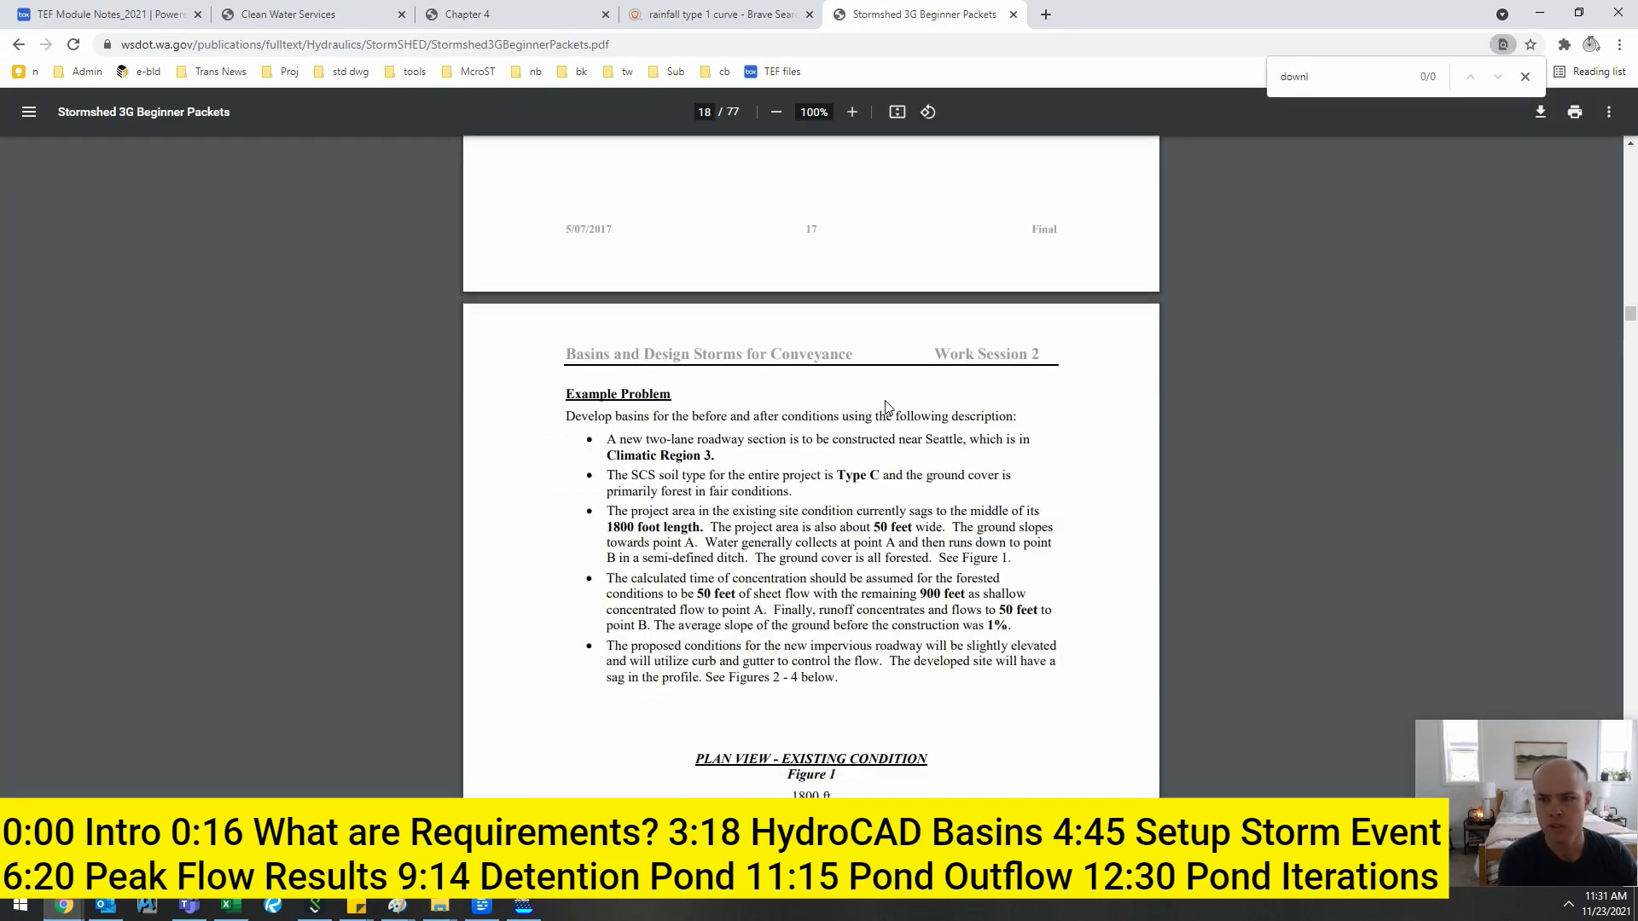
{"action": "key", "text": "alt+Left"}
- Search 'wsdot stormshed 3g' in a new tab, then minimise the browser
{"action": "key", "text": "ctrl+t"}
{"action": "type", "text": "wsdot stormshed "}
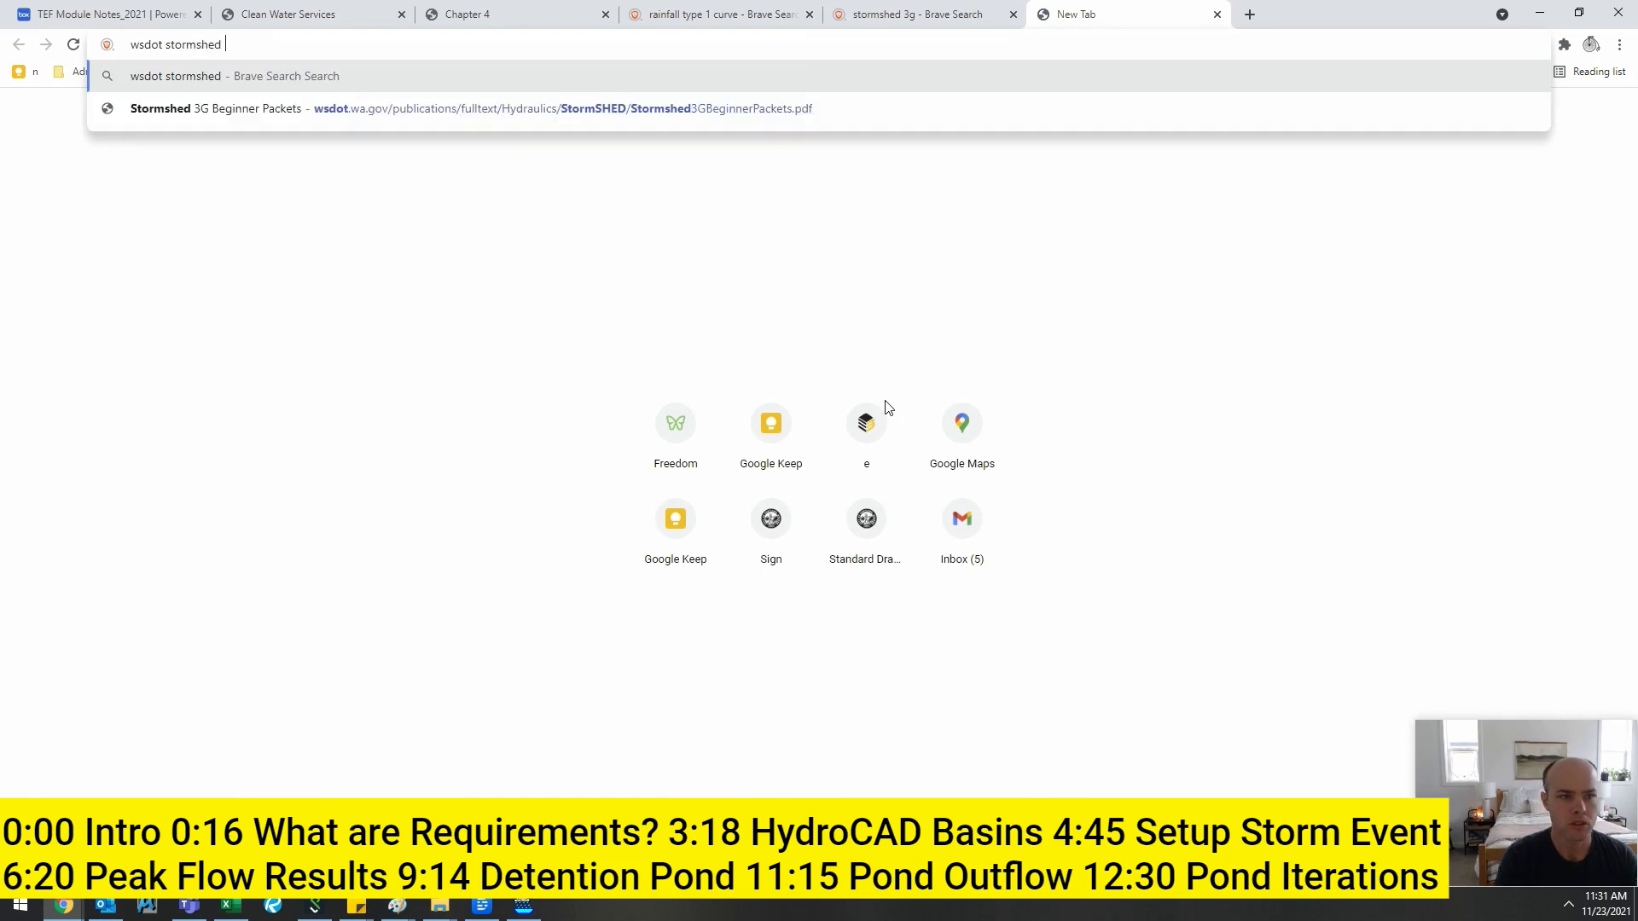
{"action": "type", "text": "3g"}
{"action": "key", "text": "Return"}
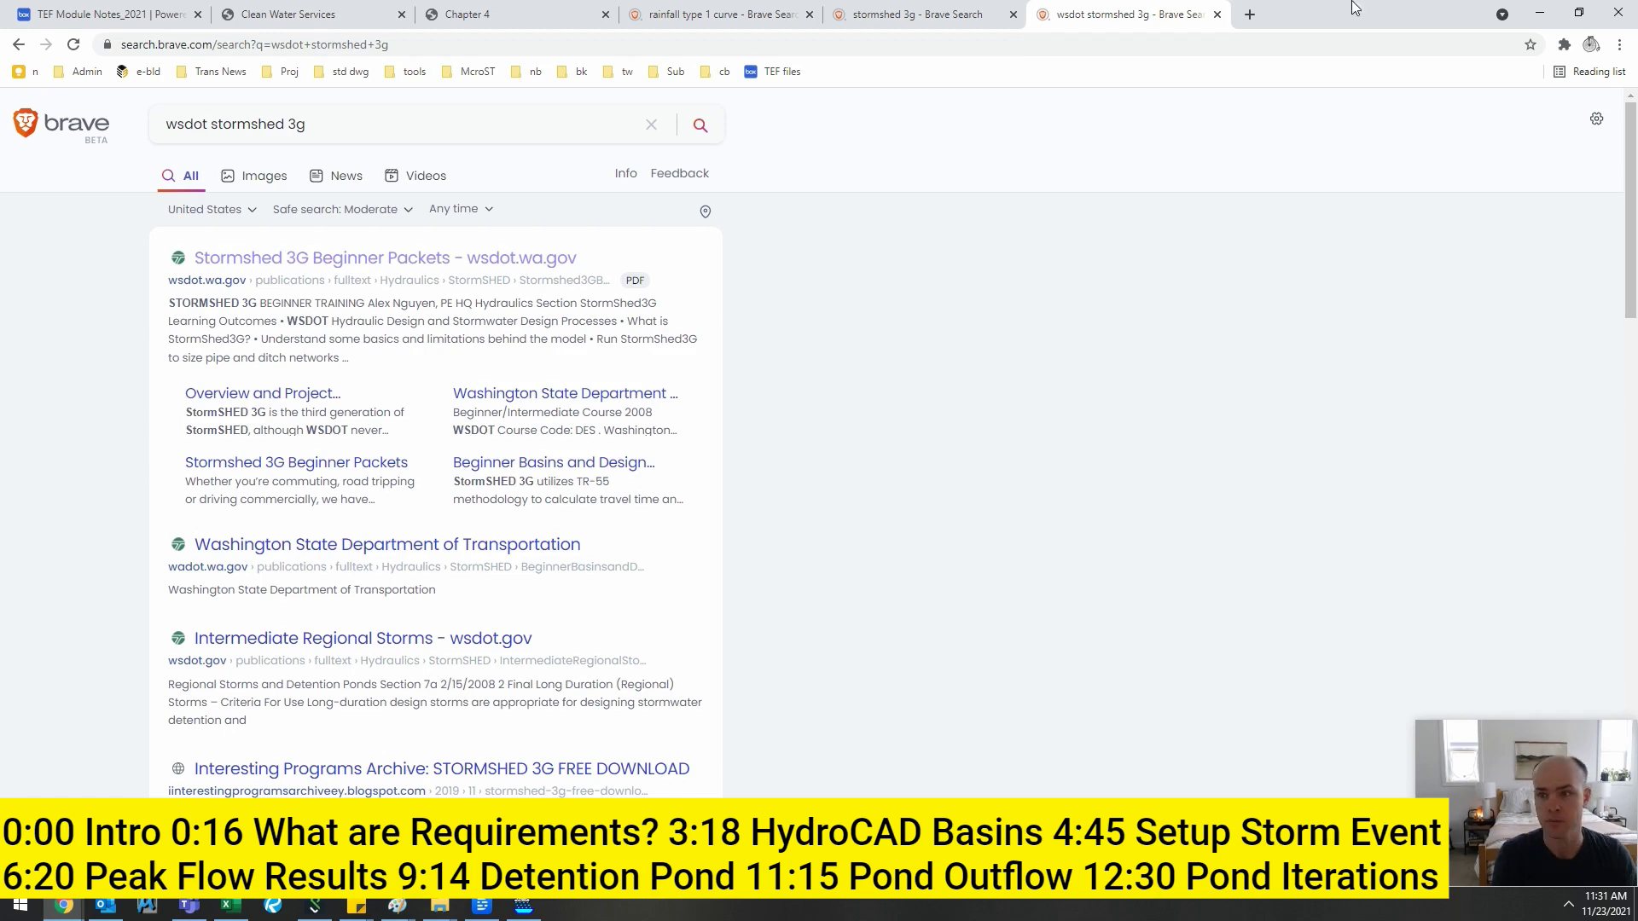
{"action": "left_click", "coordinate": [1539, 13]}
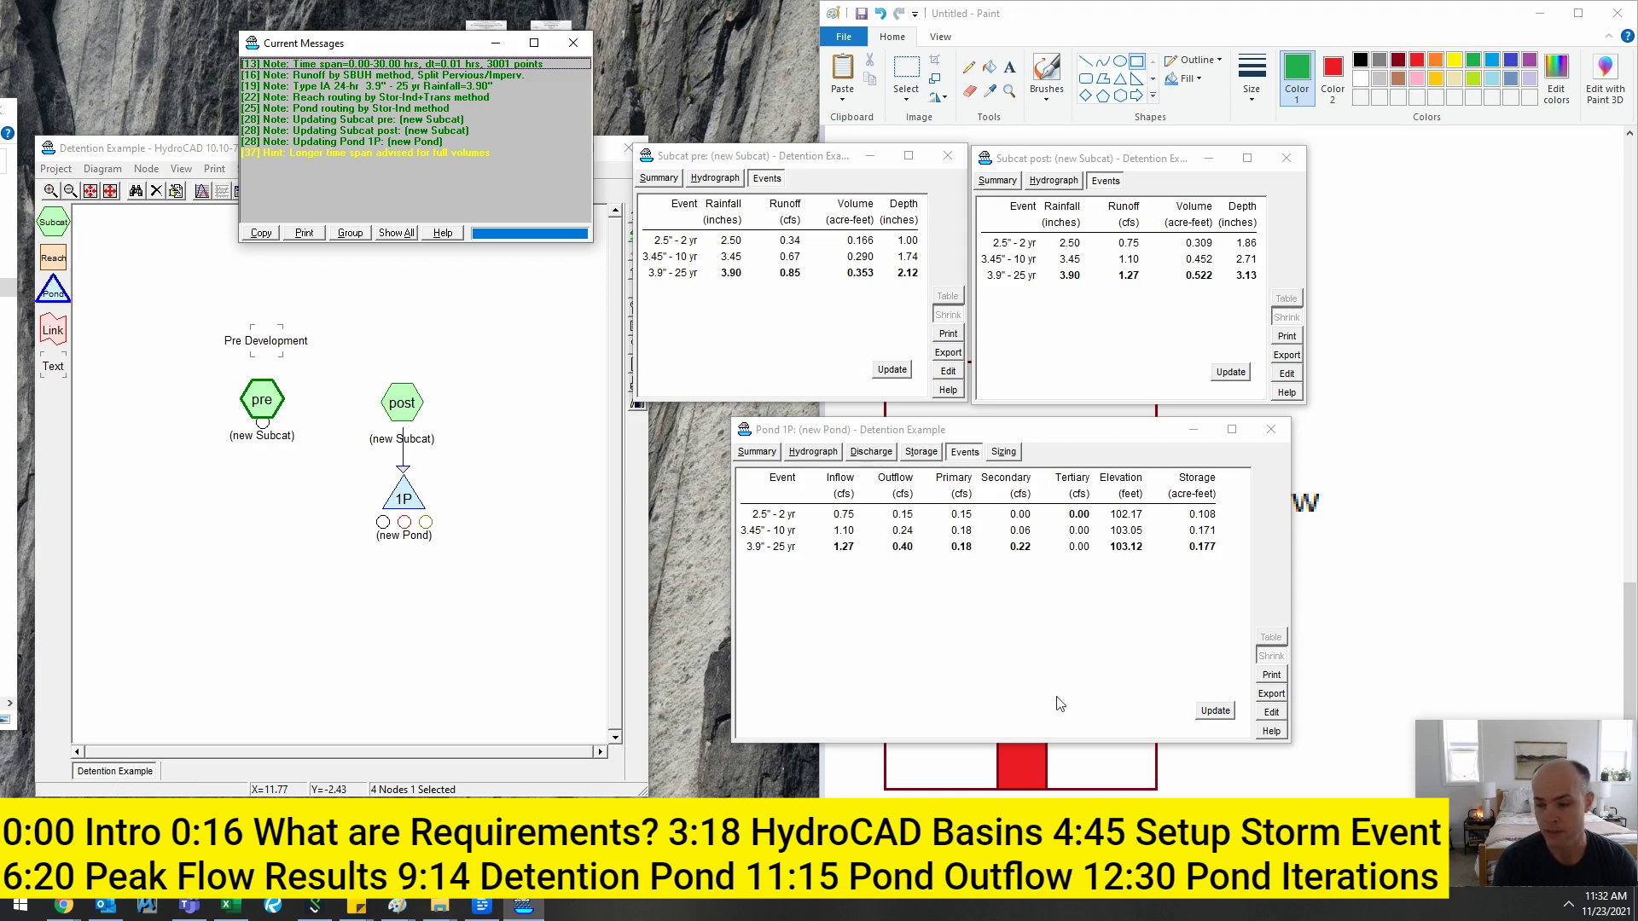
- Shift the Pond 1P results window left to uncover the Paint outlet sketch, then return to Brave
{"action": "left_click_drag", "start_coordinate": [1028, 438], "coordinate": [933, 424]}
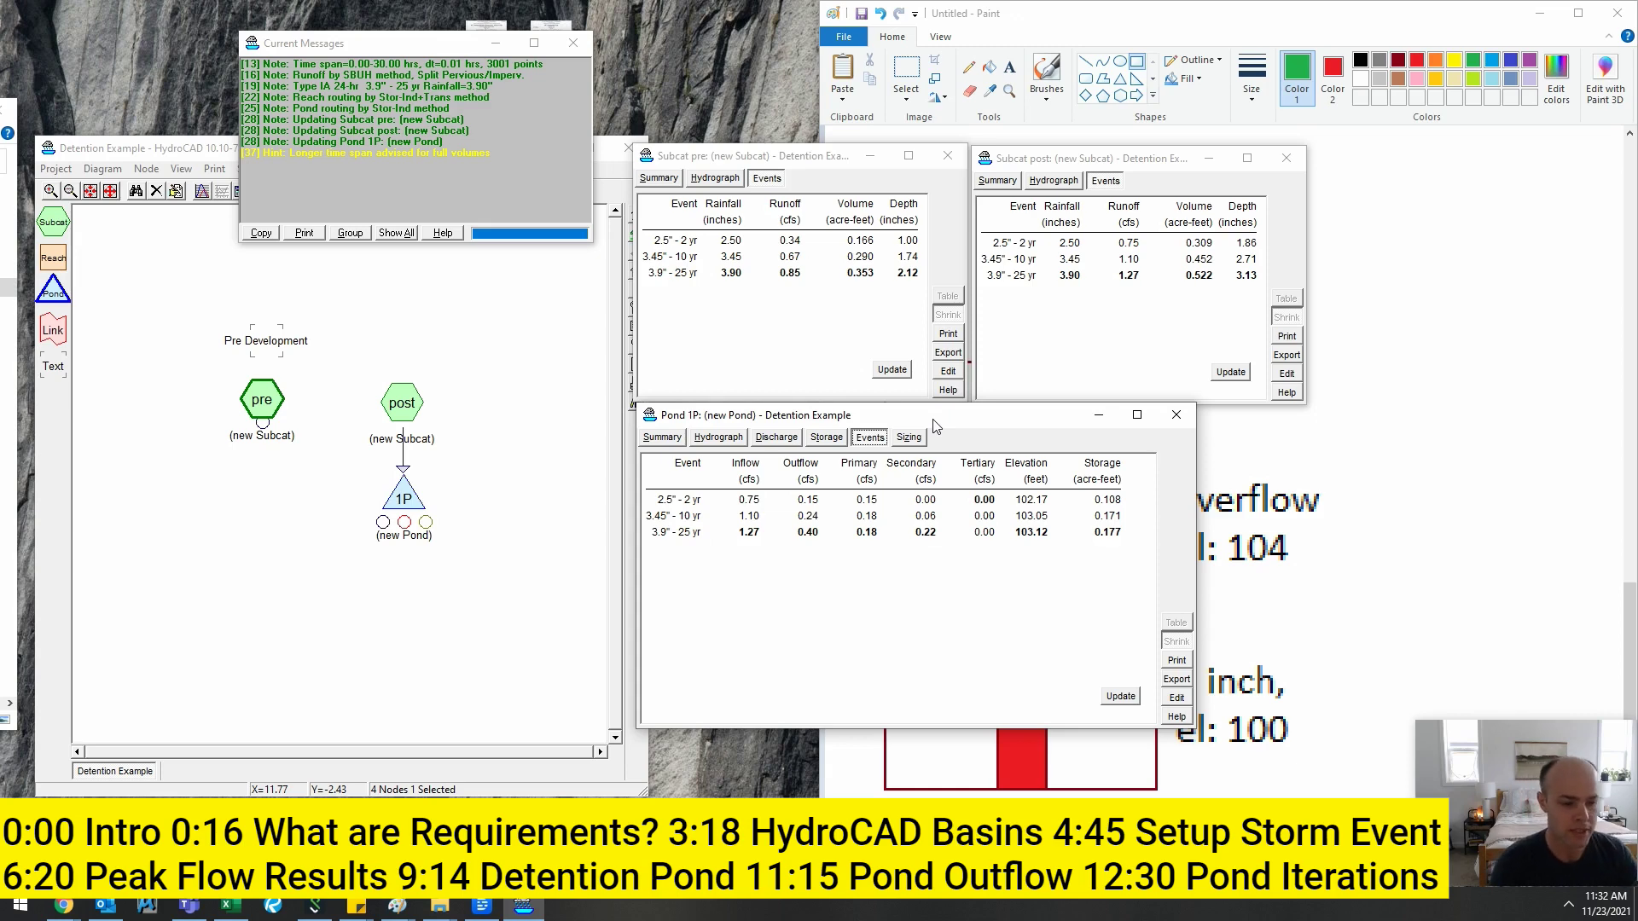
{"action": "key", "text": "alt+Tab"}
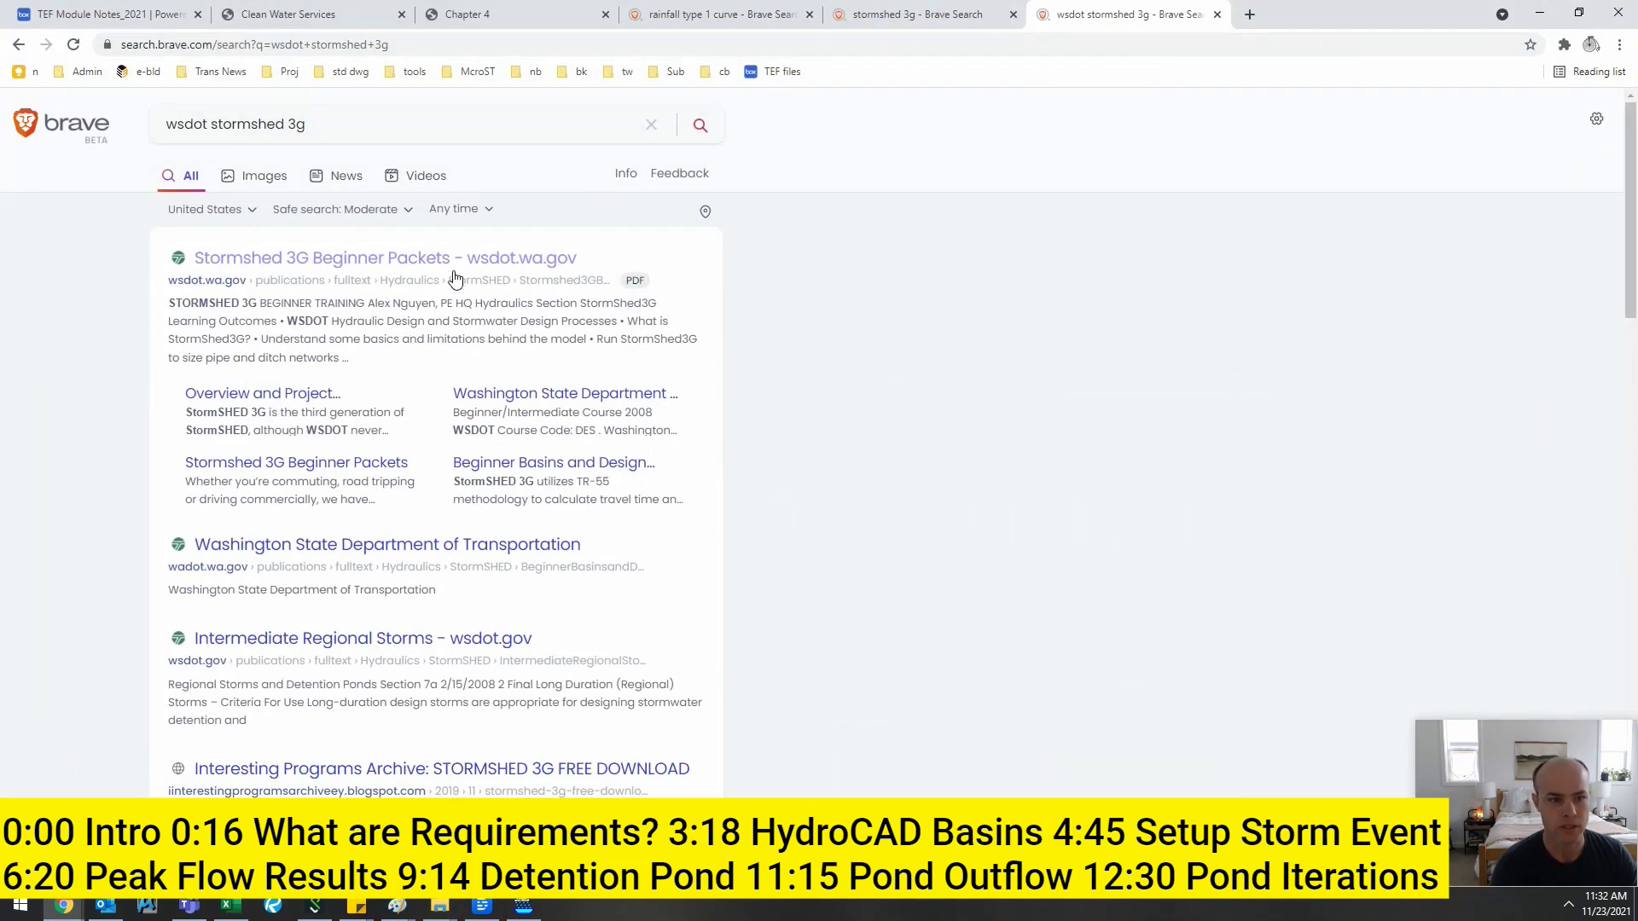